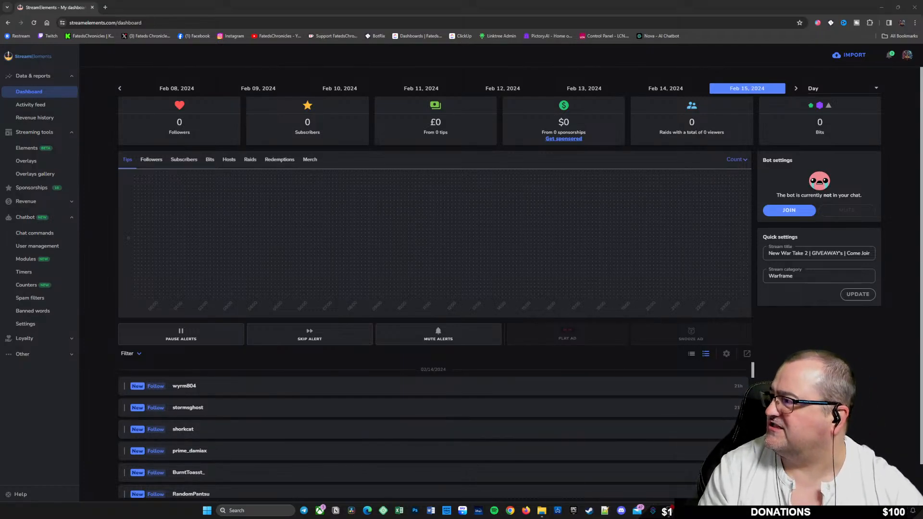
# Switch to OBS and review the sources in the LIVE—Starting, LIVE—Gaming, INPUT—Webcam, INPUT—Hyper X Mic and OVERLAY—Starting scenes
pyautogui.moveTo(678, 516); pyautogui.dragTo(413, 2)
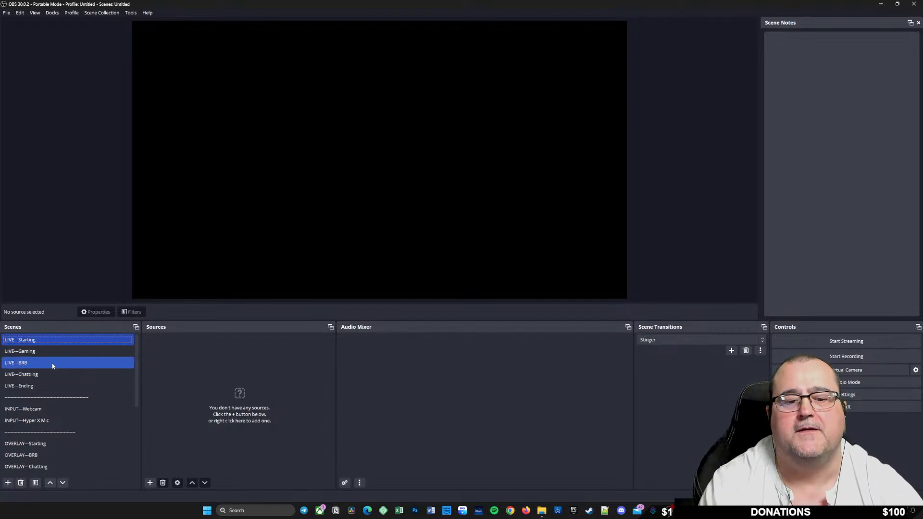
pyautogui.click(97, 352)
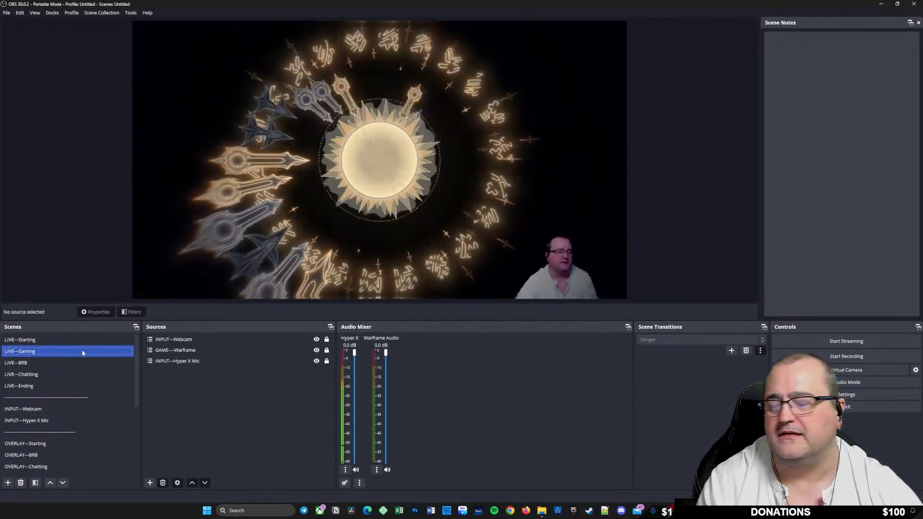
pyautogui.click(172, 338)
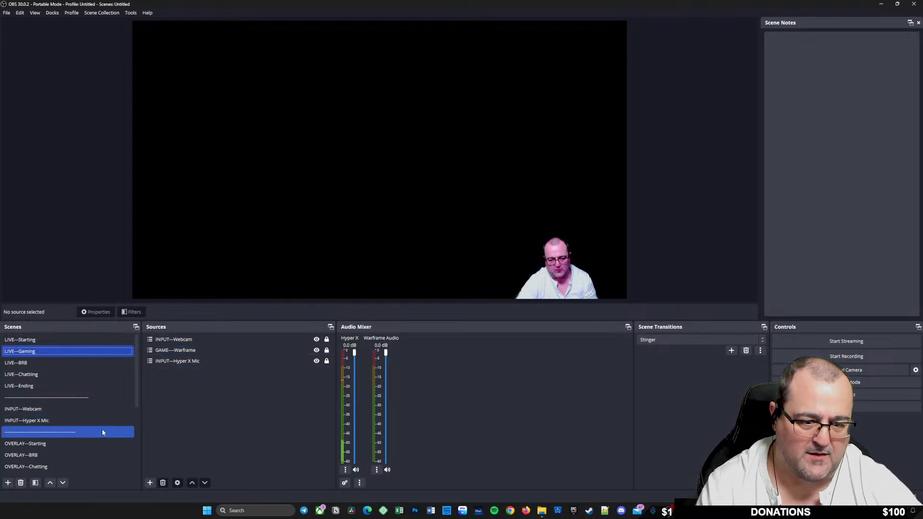
pyautogui.click(48, 339)
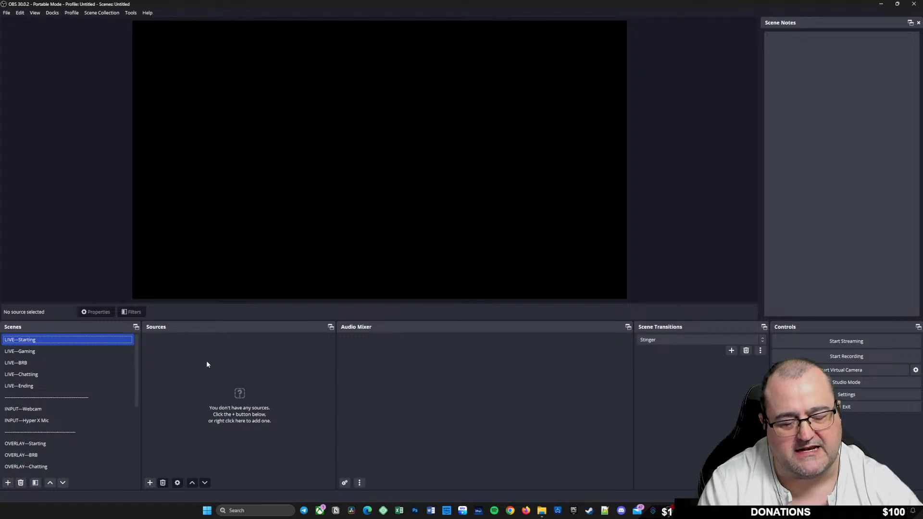
pyautogui.click(47, 351)
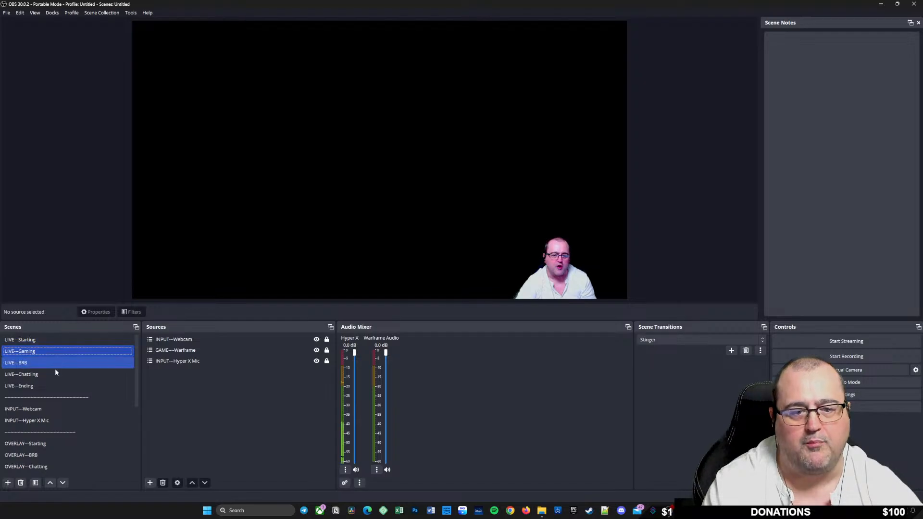
pyautogui.click(53, 413)
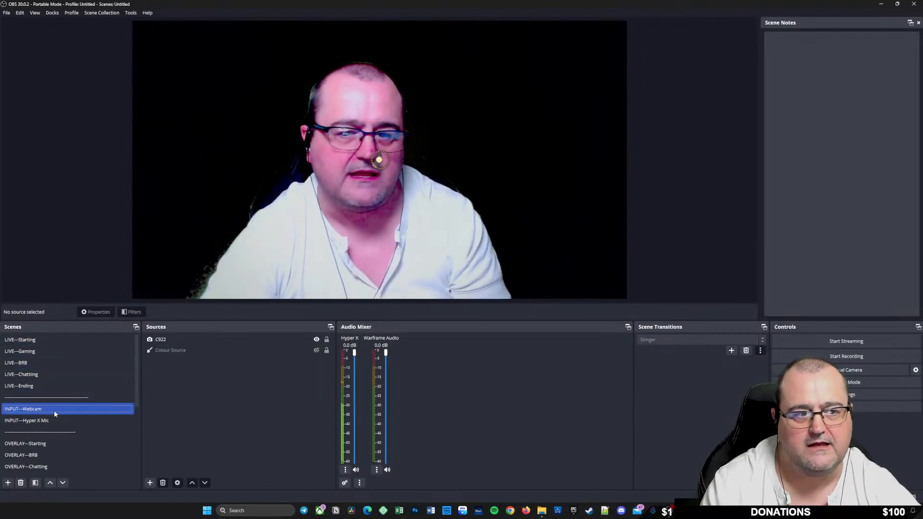
pyautogui.click(53, 421)
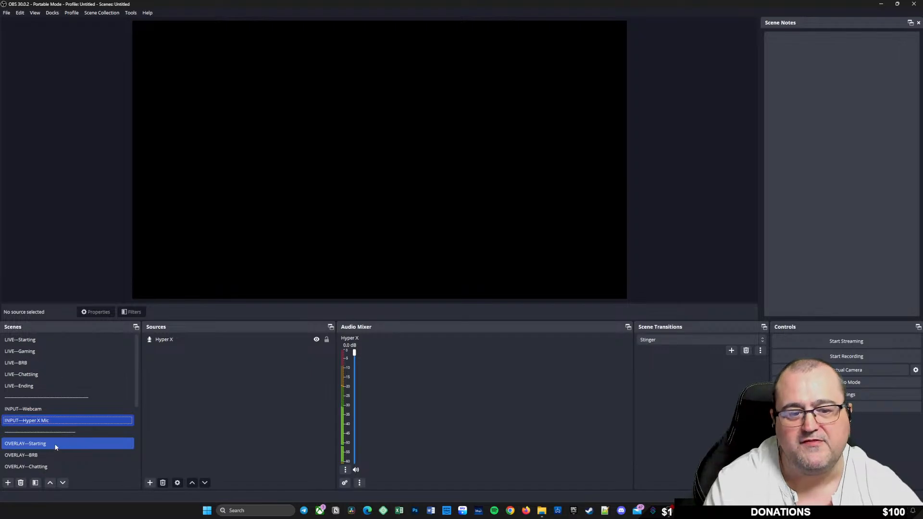
pyautogui.click(56, 445)
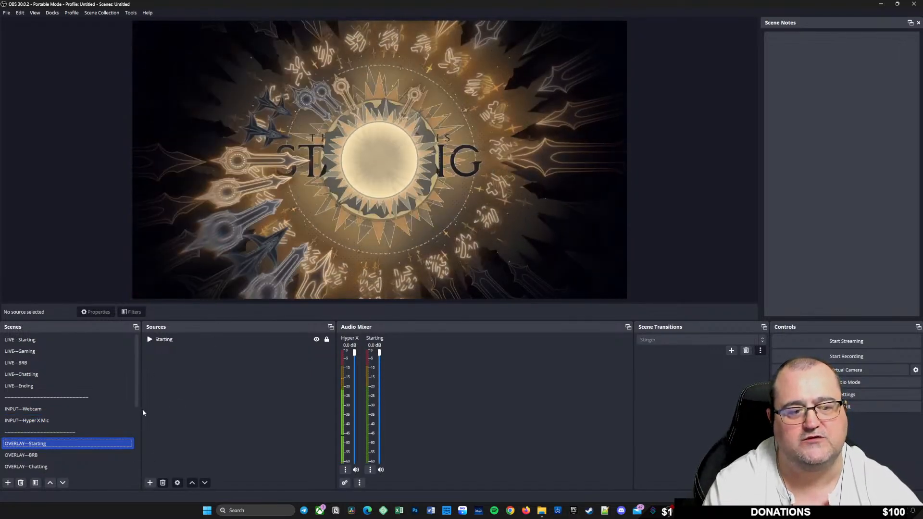
# Add the existing OVERLAY—Starting scene as a visible source in the LIVE—Starting scene
pyautogui.click(48, 341)
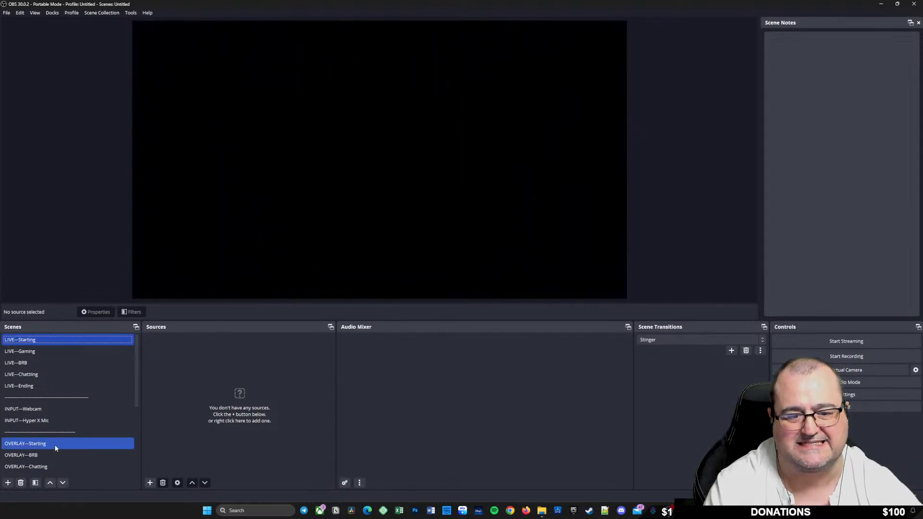
pyautogui.click(63, 349)
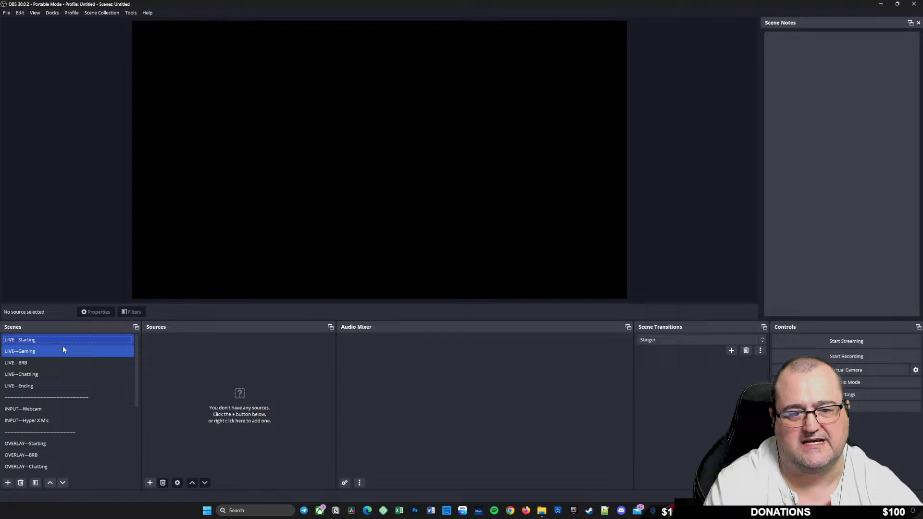
pyautogui.rightClick(182, 354)
pyautogui.moveTo(219, 357)
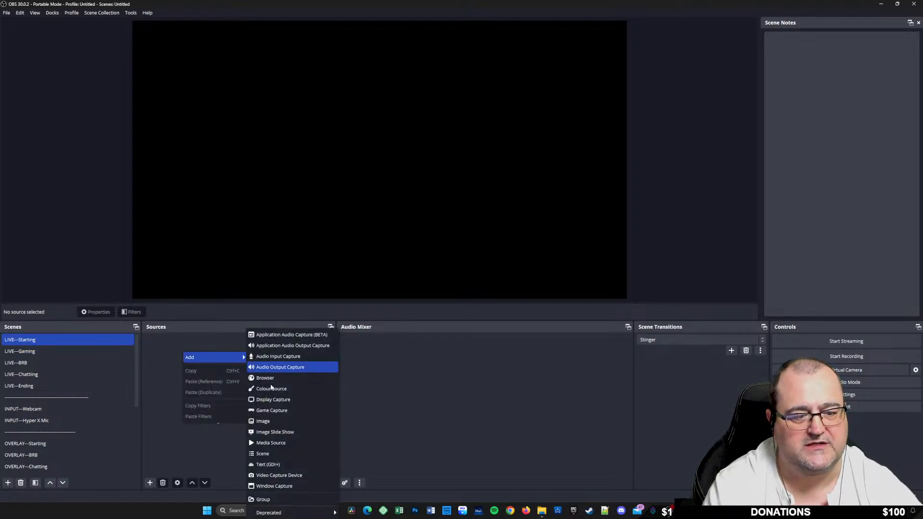
pyautogui.click(271, 454)
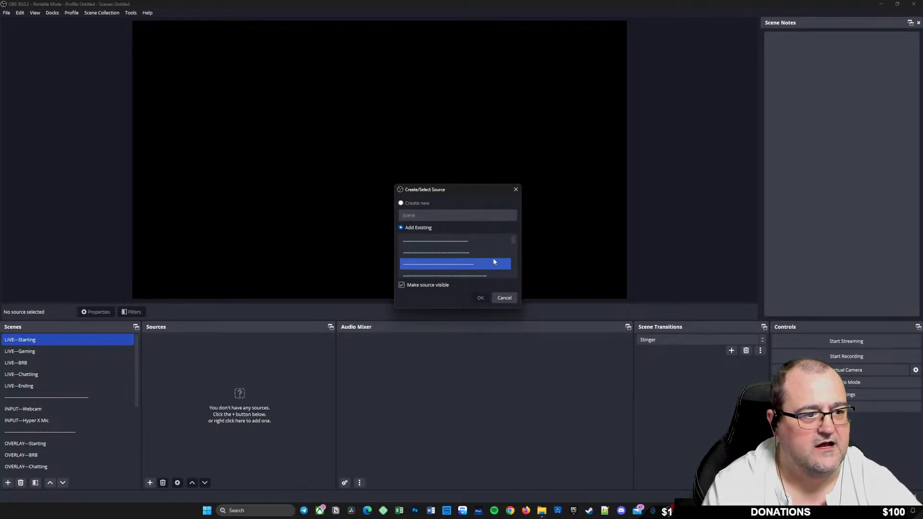
pyautogui.scroll(-2, 480, 257)
pyautogui.scroll(-2, 440, 251)
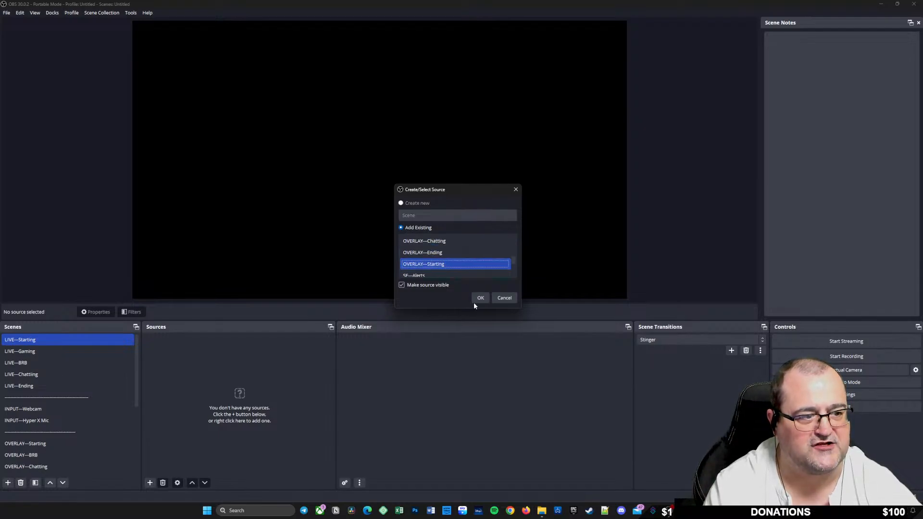
pyautogui.click(476, 301)
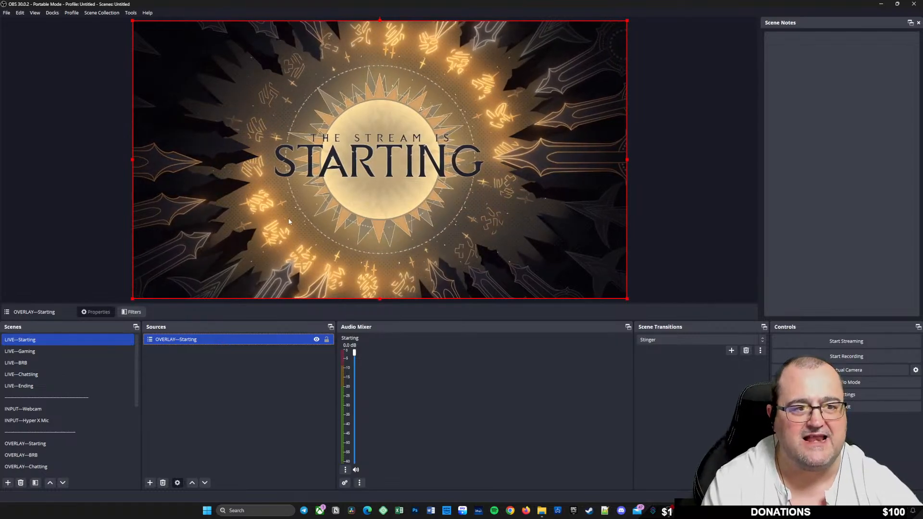
# Turn on Studio Mode and lock the OVERLAY—Starting source in the LIVE—Starting scene
pyautogui.click(43, 444)
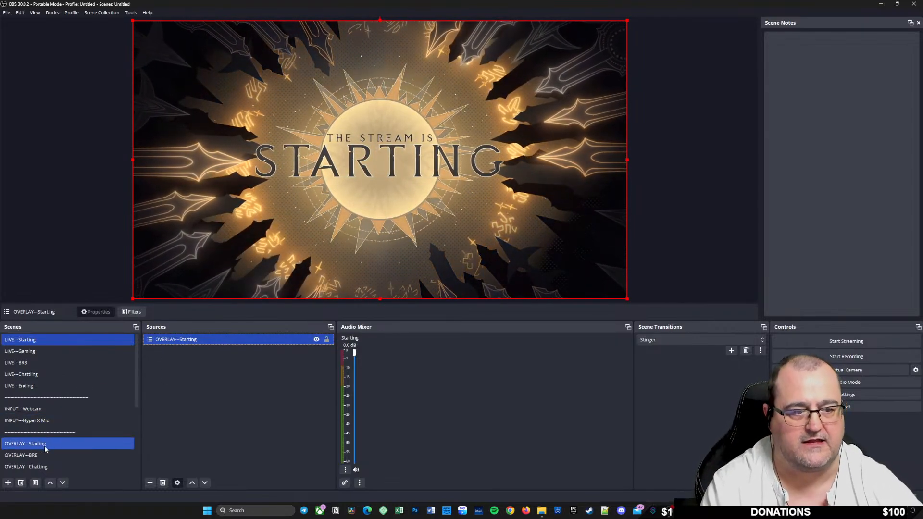
pyautogui.click(857, 383)
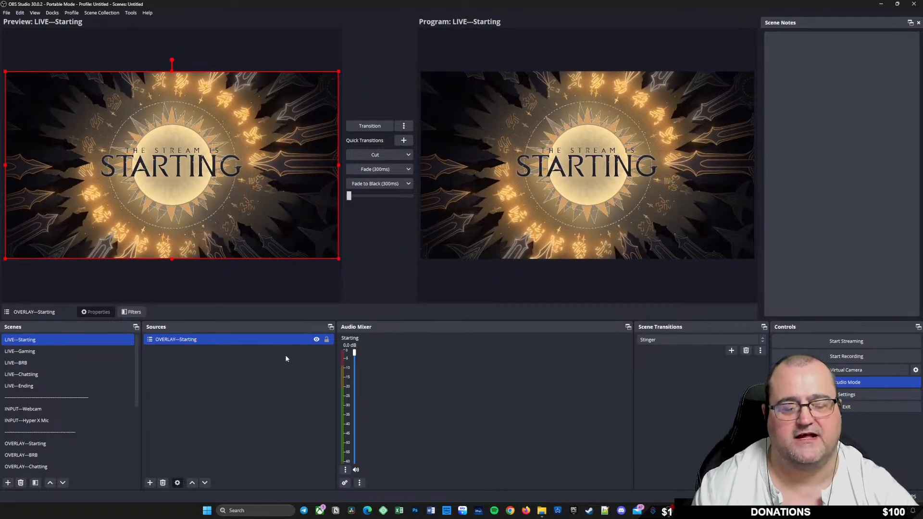
pyautogui.click(326, 339)
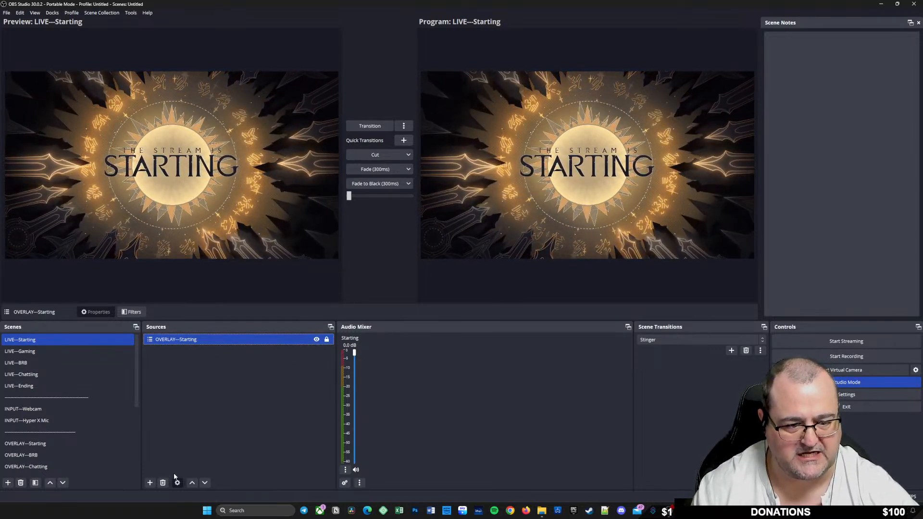
# Remove the OVERLAY—Starting source from the LIVE—Starting scene and turn off Studio Mode
pyautogui.click(162, 482)
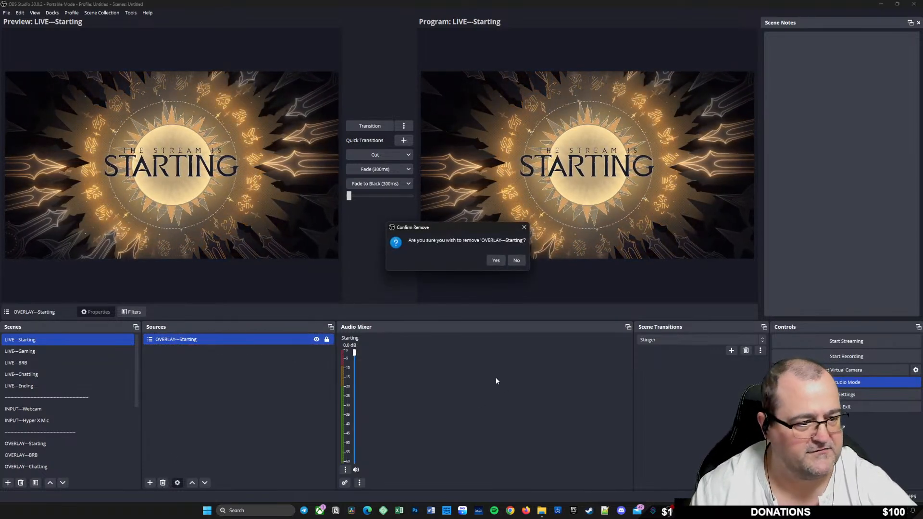
pyautogui.click(495, 260)
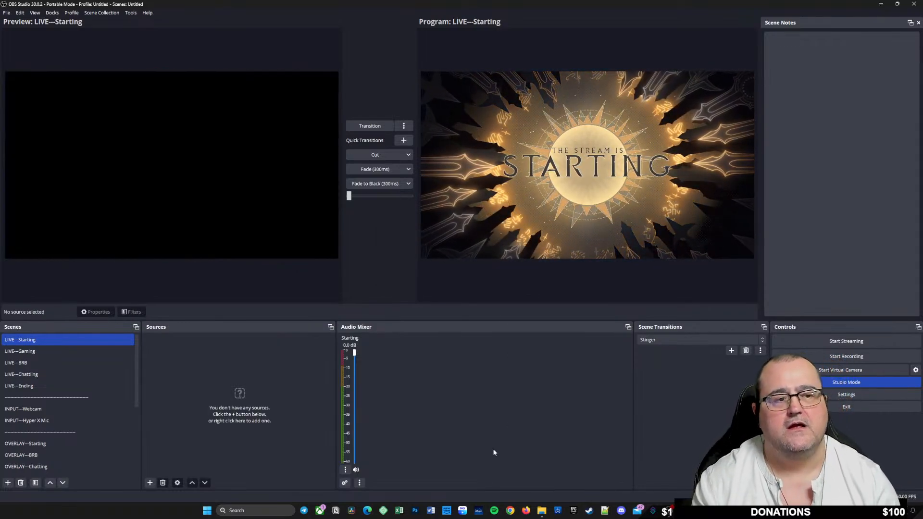
pyautogui.click(854, 382)
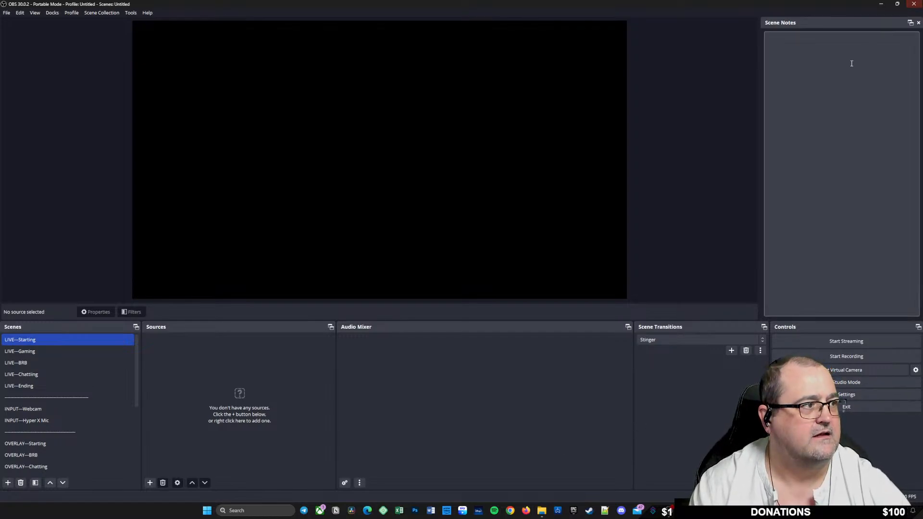
# Switch to the StreamElements dashboard in the browser, then collapse and re-expand the Data & reports section
pyautogui.click(880, 5)
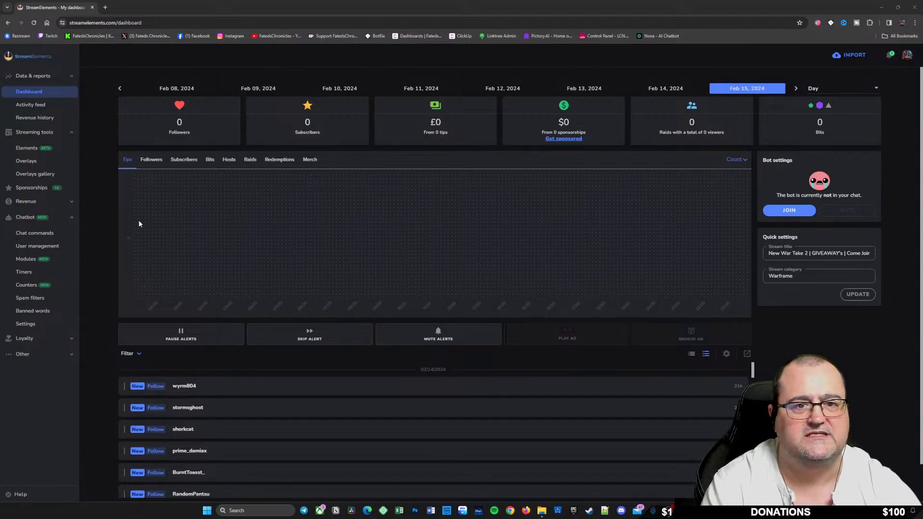
pyautogui.click(42, 77)
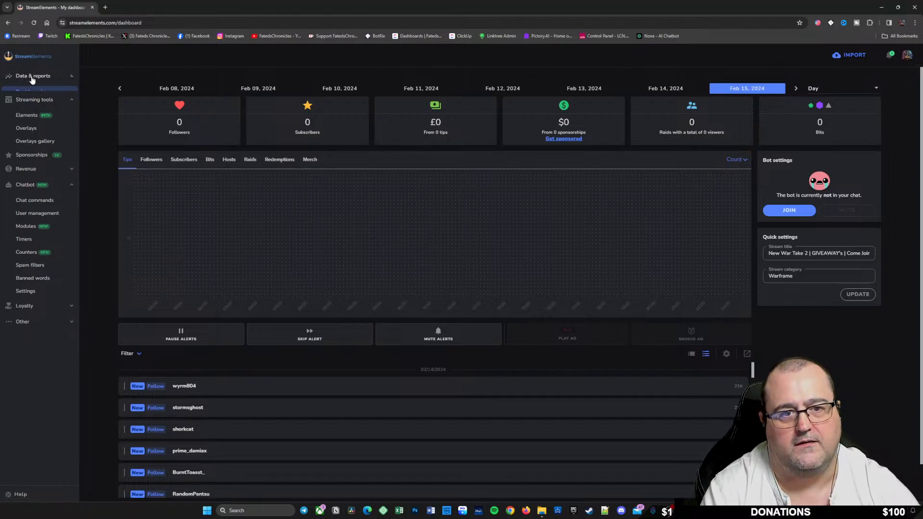
pyautogui.click(41, 76)
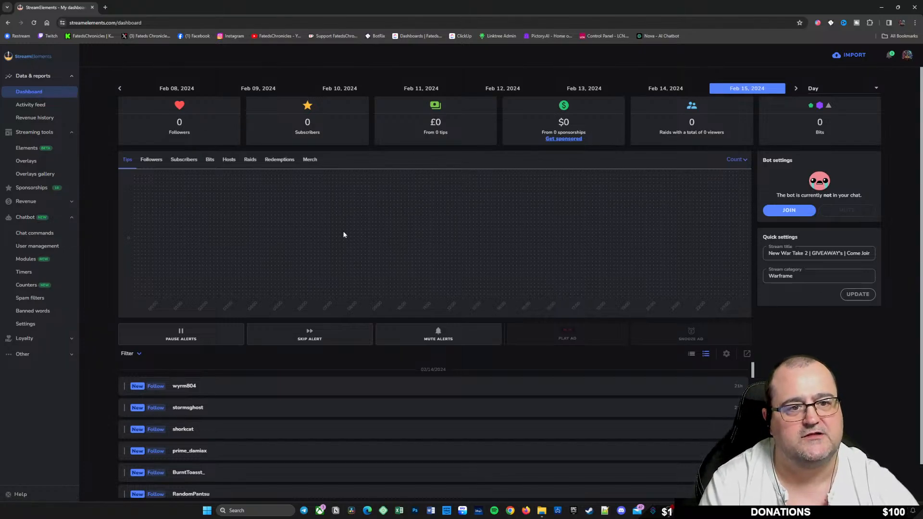
# Examine the dashboard's chart categories, including followers, subscribers, bits, hosts, raids, redemptions and tips, and the available reporting periods
pyautogui.click(151, 162)
pyautogui.click(185, 163)
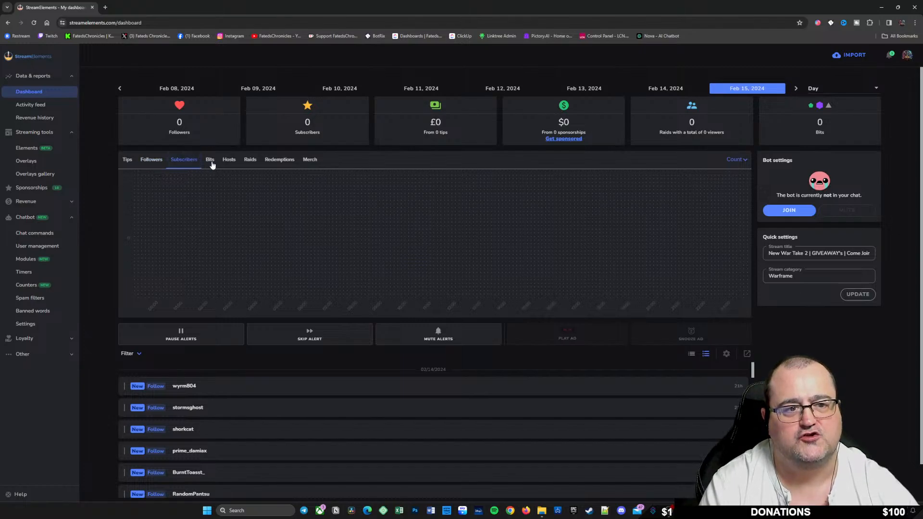
pyautogui.click(211, 163)
pyautogui.click(229, 163)
pyautogui.click(250, 163)
pyautogui.click(290, 163)
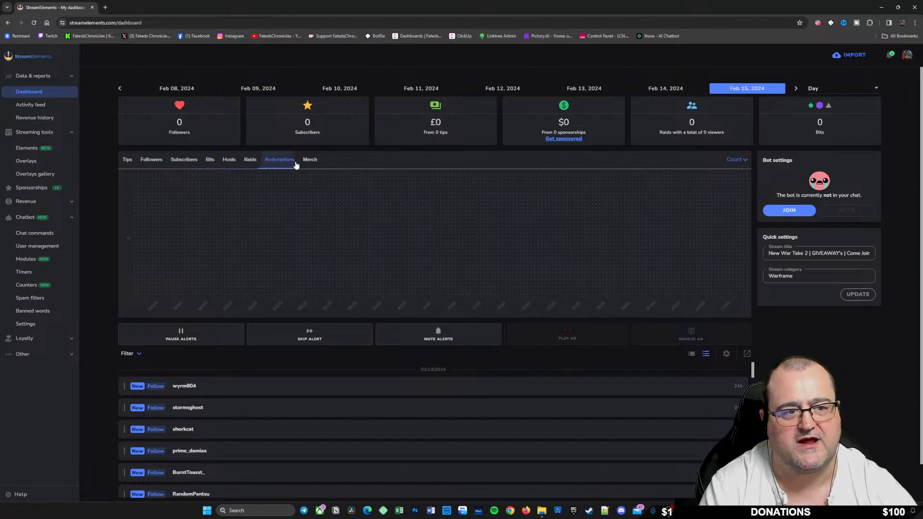
pyautogui.click(229, 163)
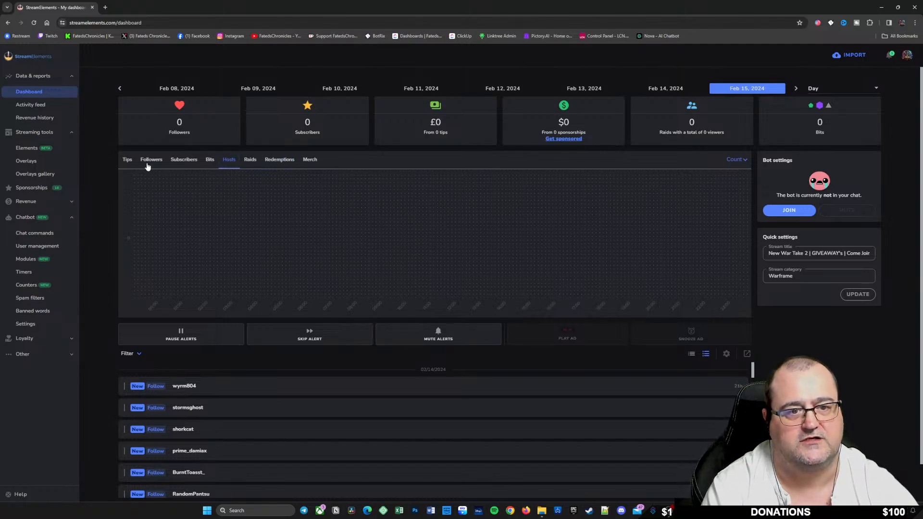
pyautogui.click(127, 160)
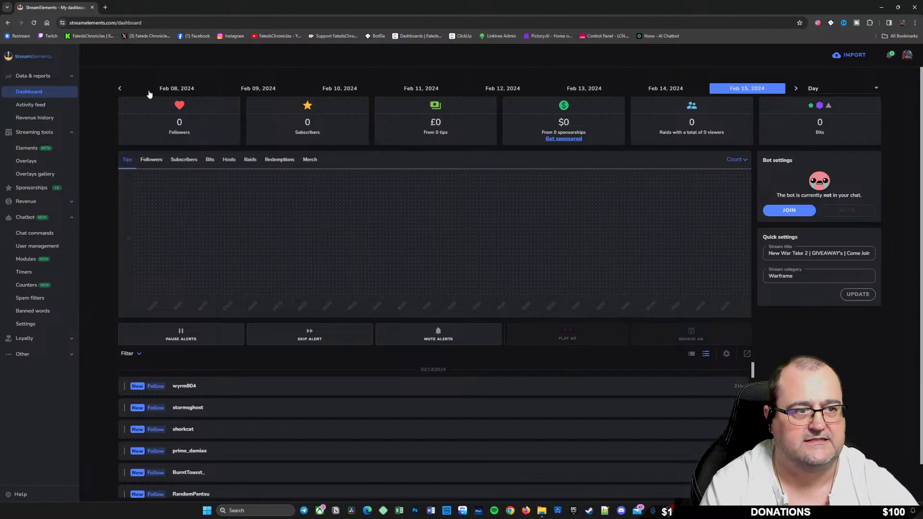
pyautogui.click(817, 88)
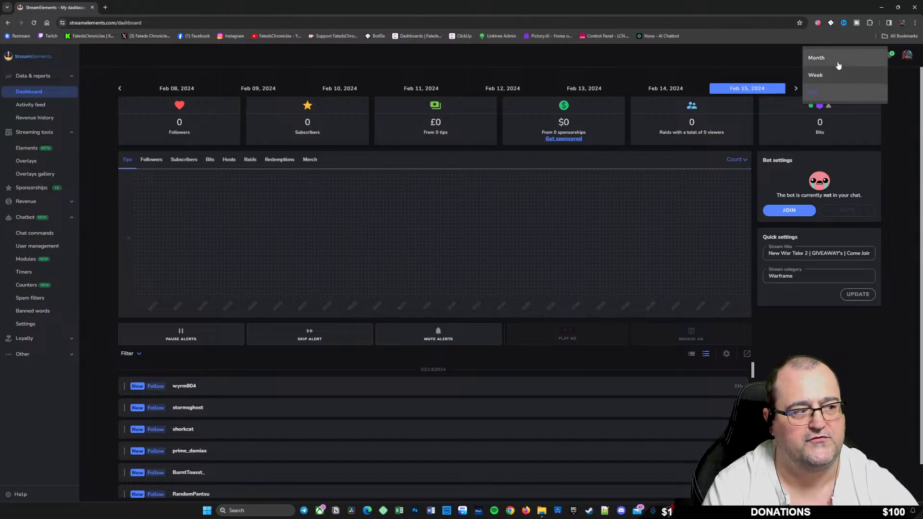
pyautogui.click(857, 439)
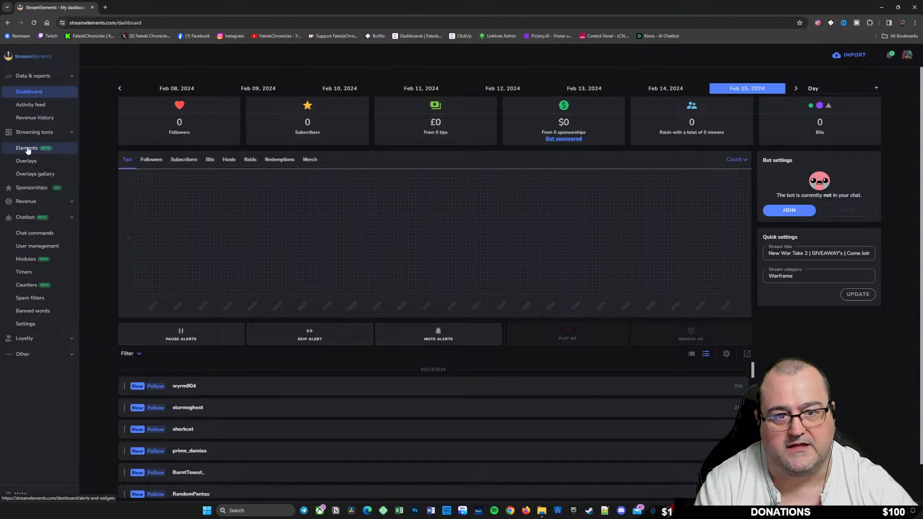
# Open the Sponsorships page and examine the available campaigns and their payouts
pyautogui.click(35, 191)
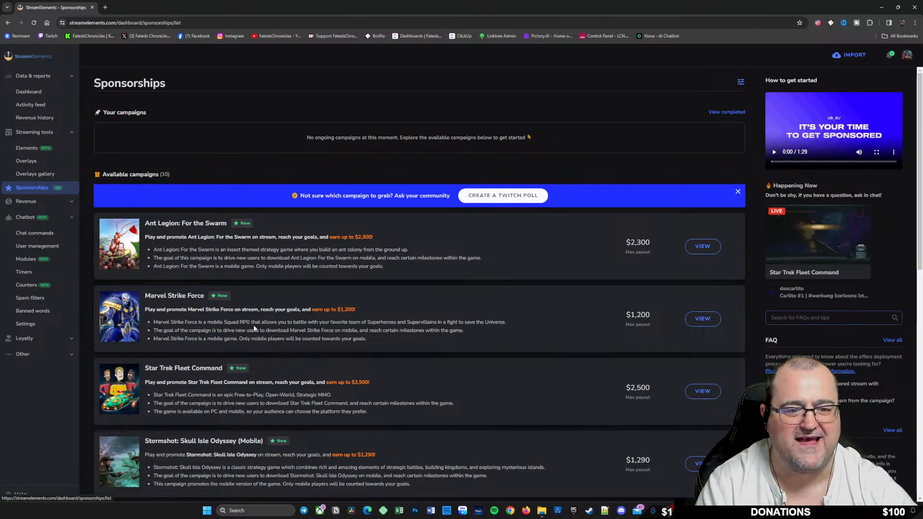
pyautogui.scroll(-4, 254, 329)
pyautogui.scroll(4, 291, 377)
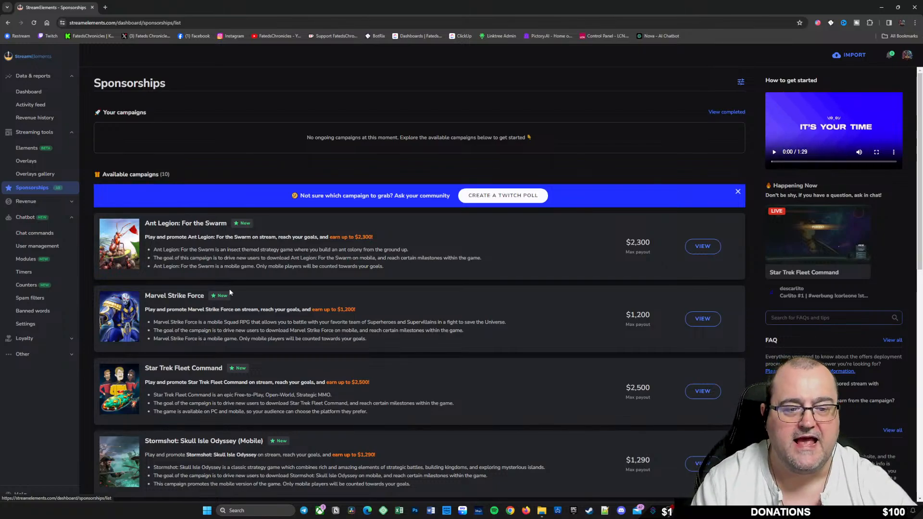
pyautogui.scroll(-3, 253, 394)
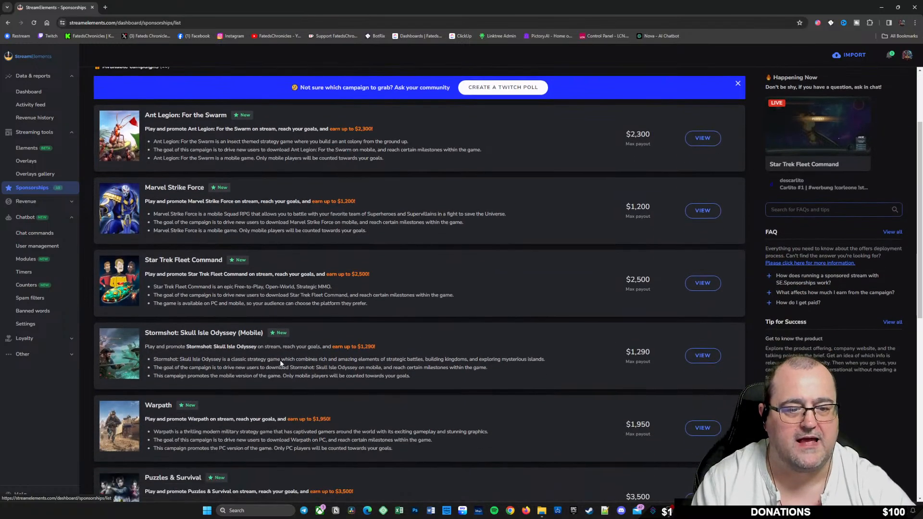
pyautogui.scroll(3, 270, 374)
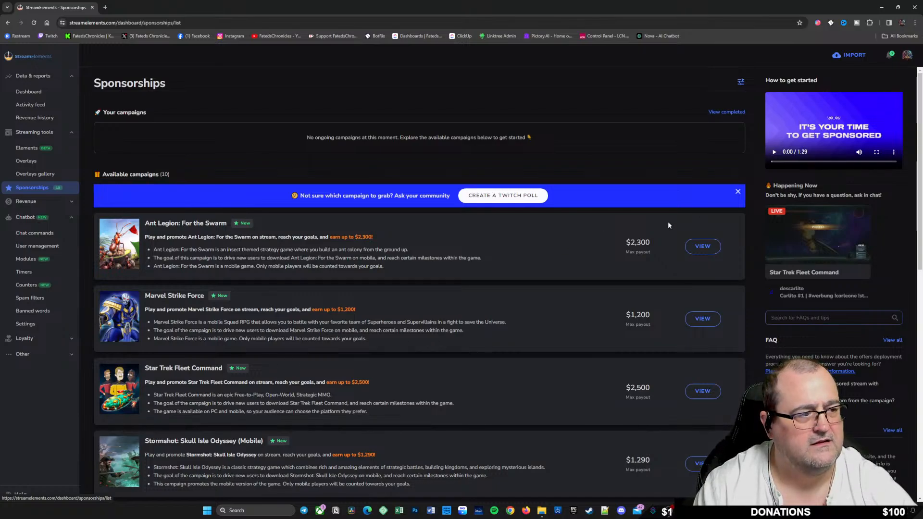
# Dismiss the Twitch poll banner on the Sponsorships page and look through the full list of available campaigns
pyautogui.click(737, 192)
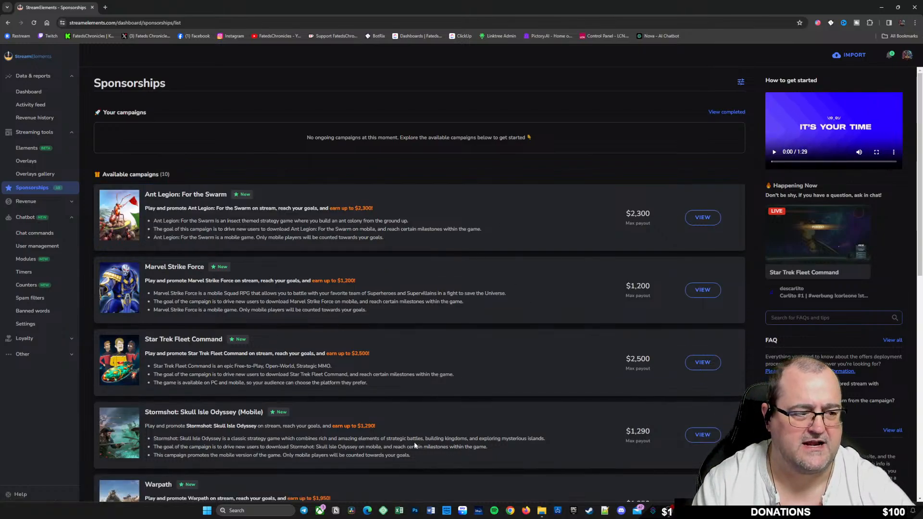
pyautogui.scroll(-7, 411, 420)
pyautogui.scroll(7, 384, 420)
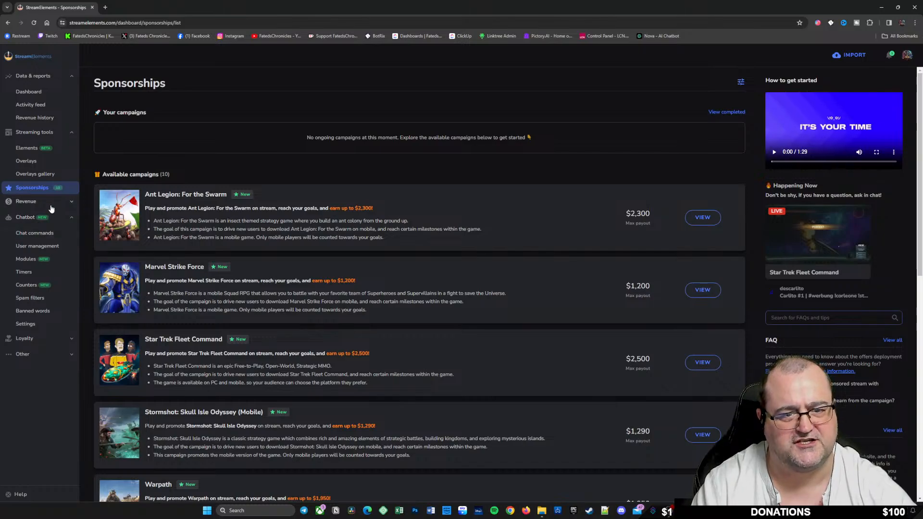
# Expand the Revenue and Loyalty navigation sections, then return to the main dashboard and show its statistics by day
pyautogui.click(30, 202)
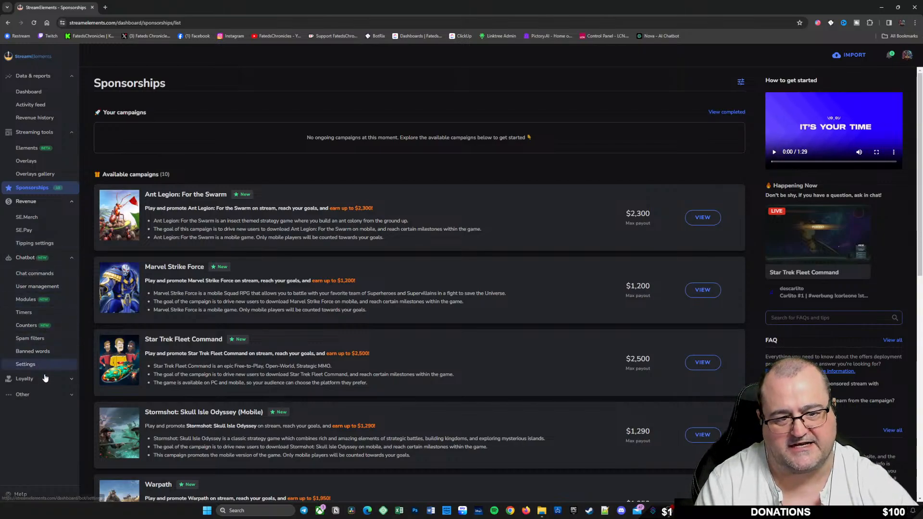
pyautogui.click(30, 380)
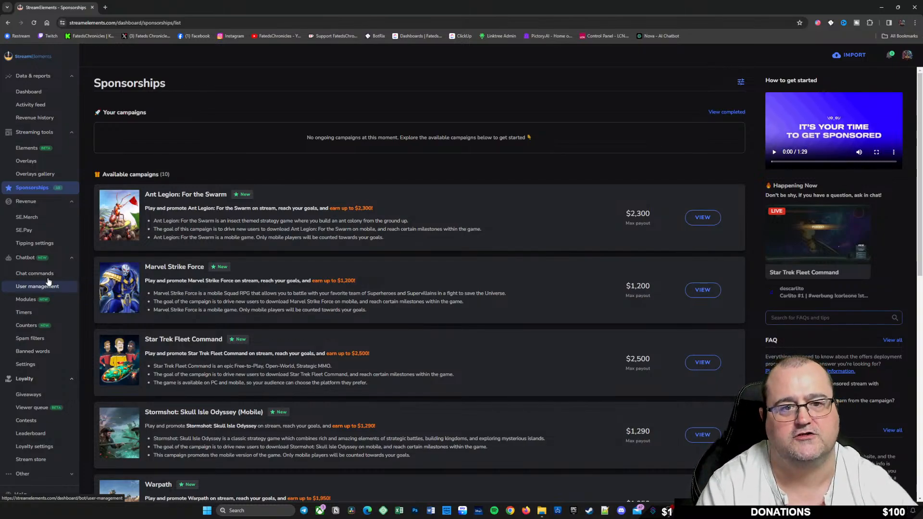
pyautogui.click(36, 92)
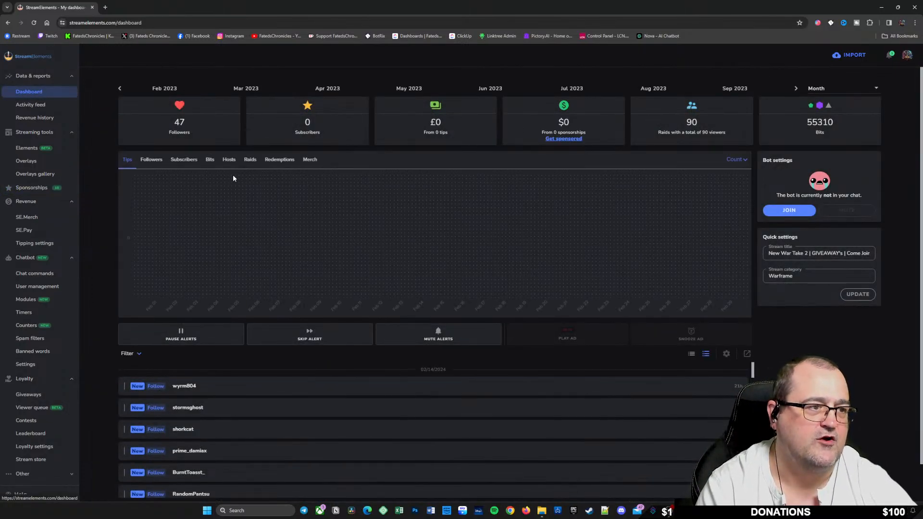
pyautogui.click(835, 91)
pyautogui.click(812, 124)
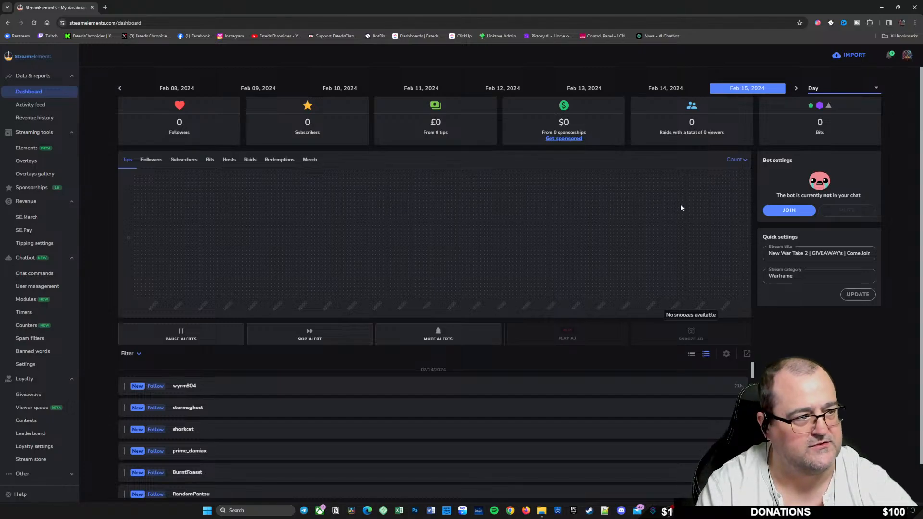
# Add the StreamElements bot to the Twitch chat and authorize StreamElements Unban to give it moderator rights
pyautogui.click(797, 213)
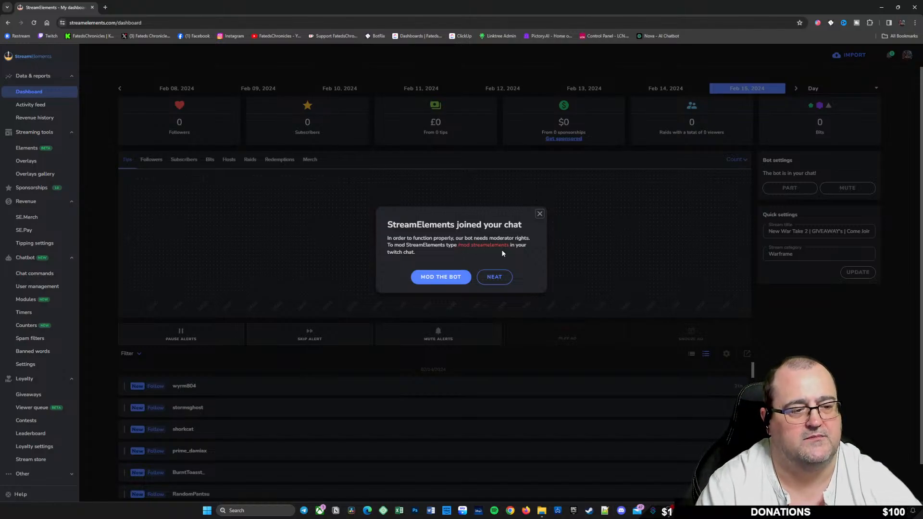
pyautogui.click(444, 279)
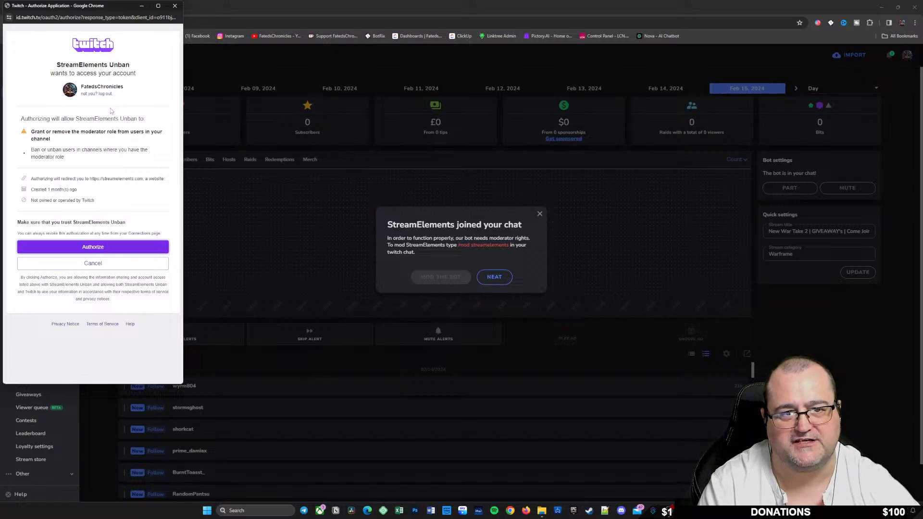
pyautogui.click(93, 246)
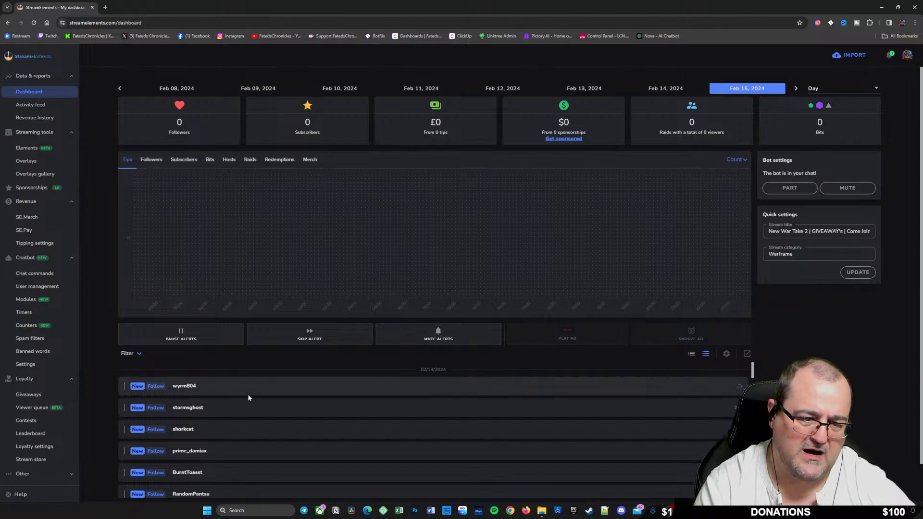
# Look through the dashboard's recent activity list, then view the Activity feed page and the Revenue history tip list
pyautogui.scroll(-1, 295, 385)
pyautogui.scroll(-15, 294, 385)
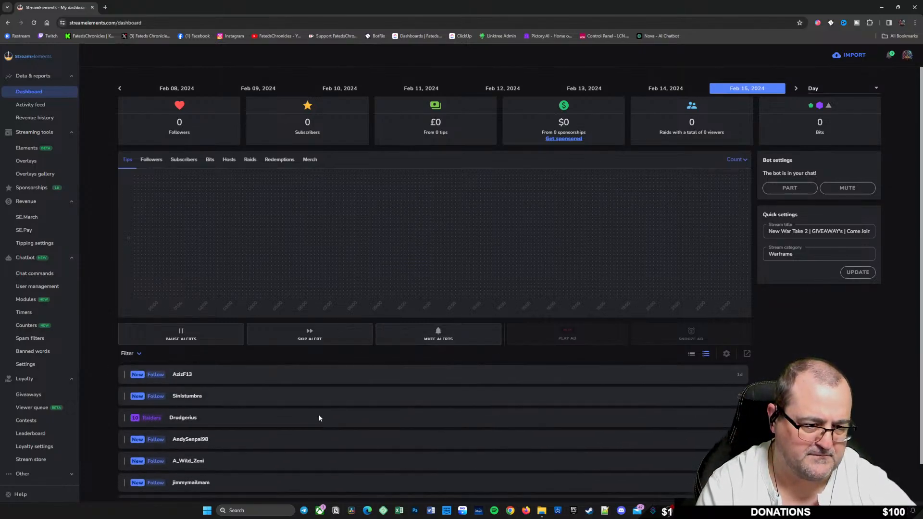
pyautogui.scroll(15, 260, 436)
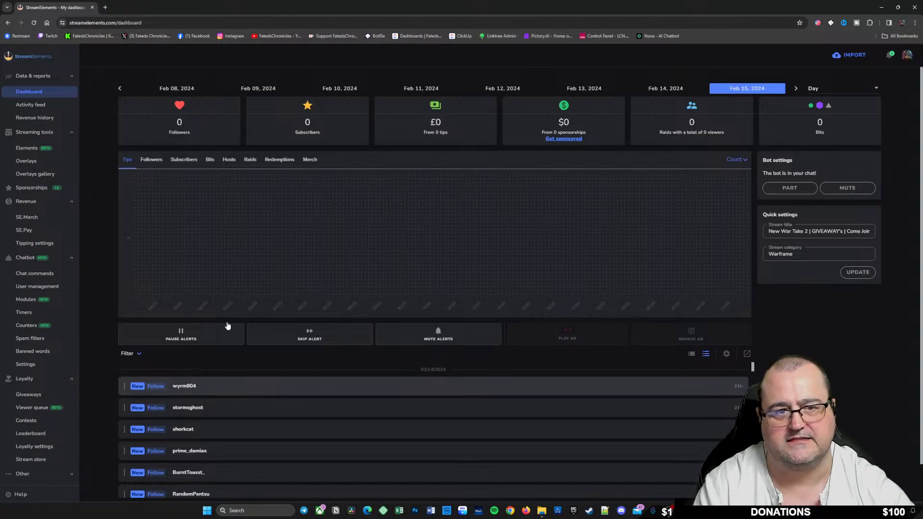
pyautogui.click(29, 105)
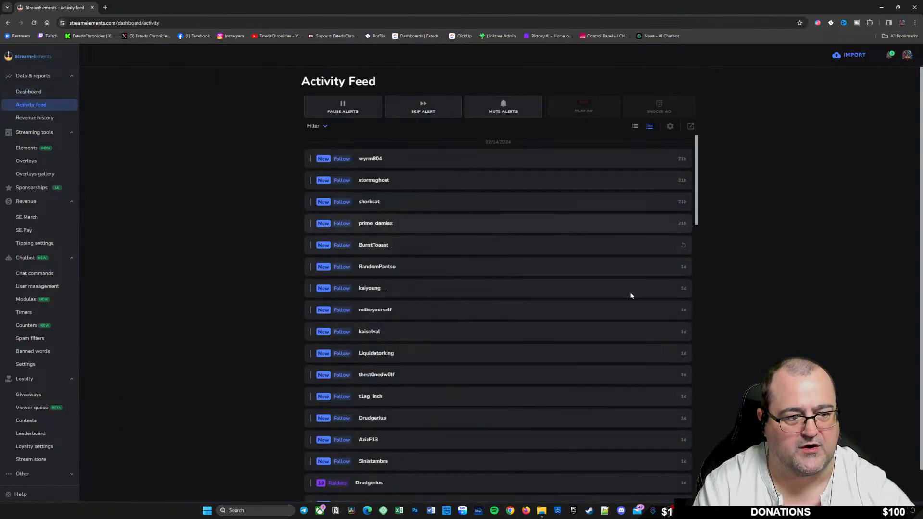
pyautogui.click(29, 118)
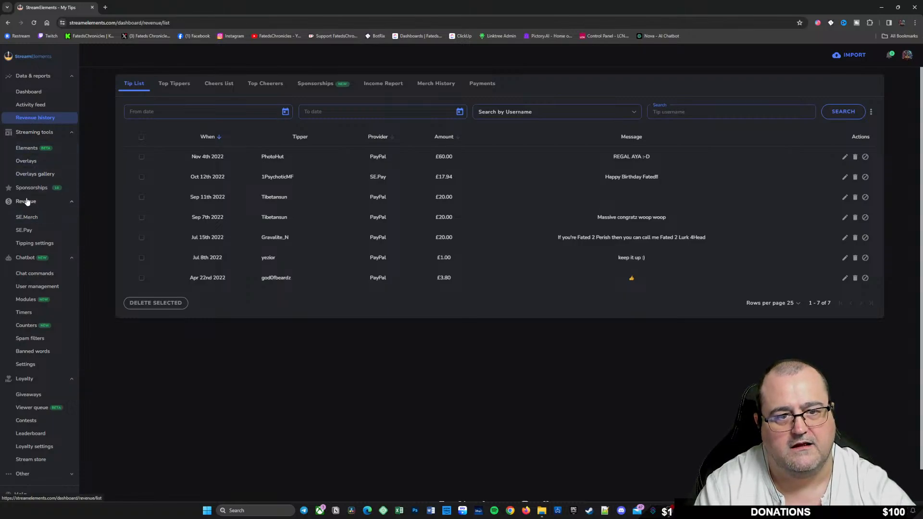
# Create a new Baseball Cap item in the SE.Merch store and accept the embroidery guidelines
pyautogui.click(30, 219)
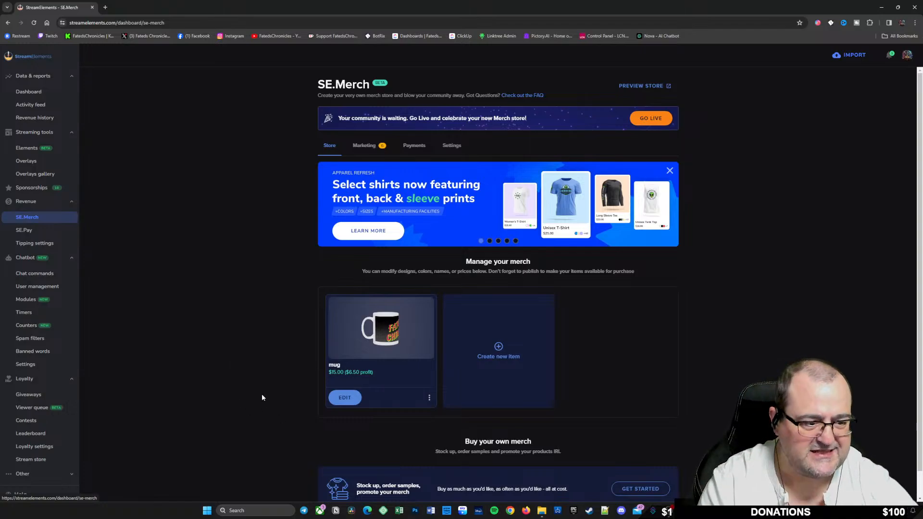
pyautogui.click(498, 352)
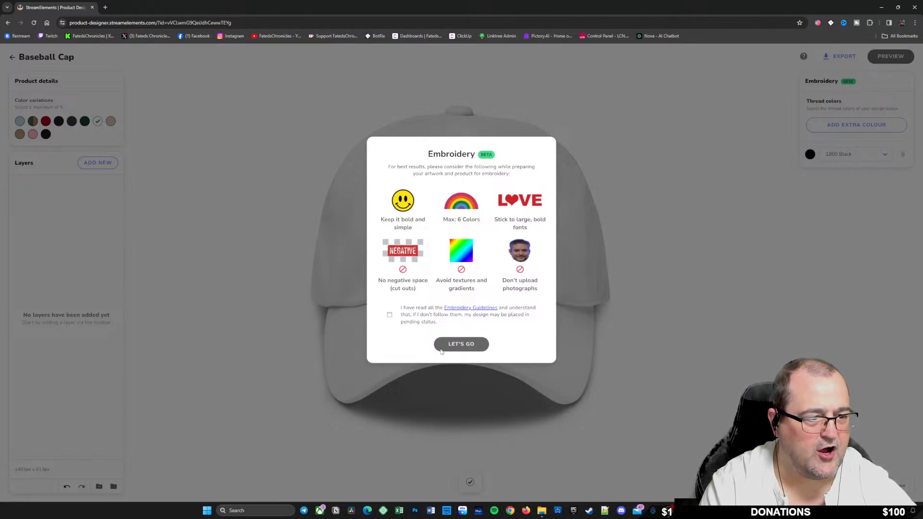
pyautogui.click(389, 315)
pyautogui.click(452, 345)
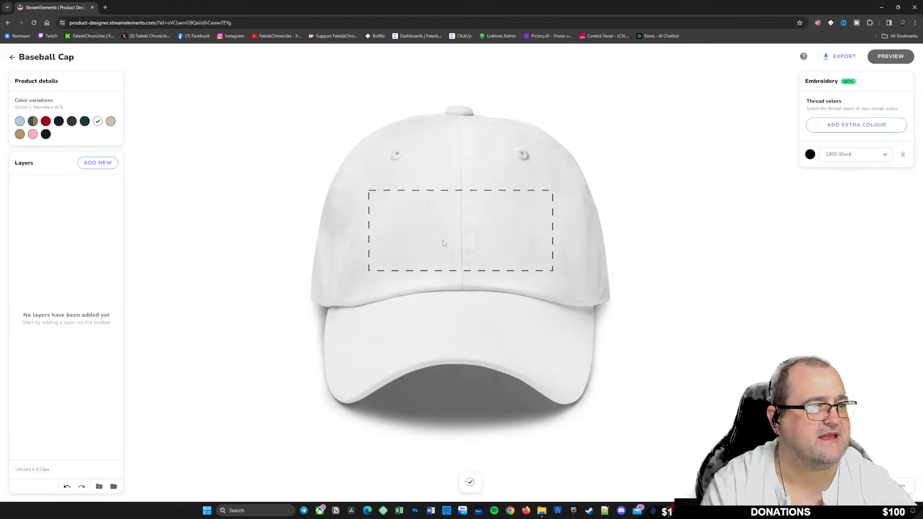
# Upload the image OBS Studio & Addons.jpg and add it as a new layer on the cap's front
pyautogui.click(96, 163)
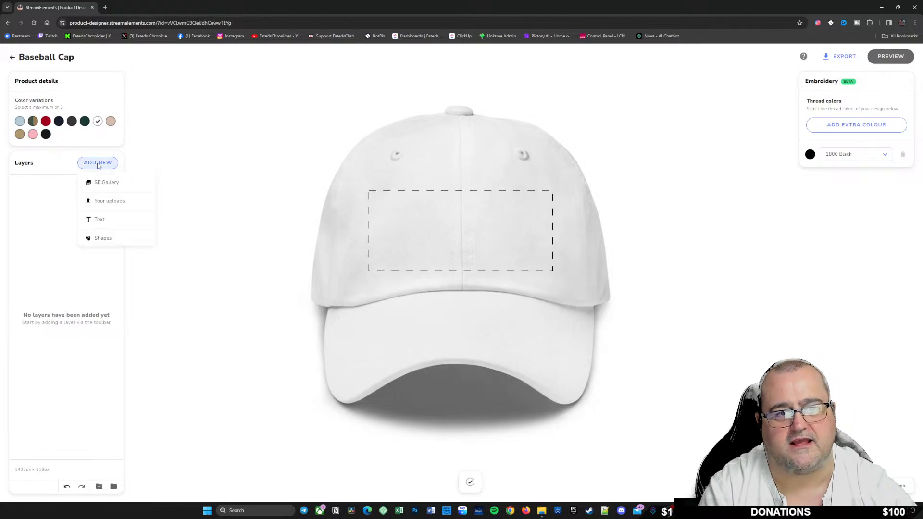
pyautogui.click(109, 202)
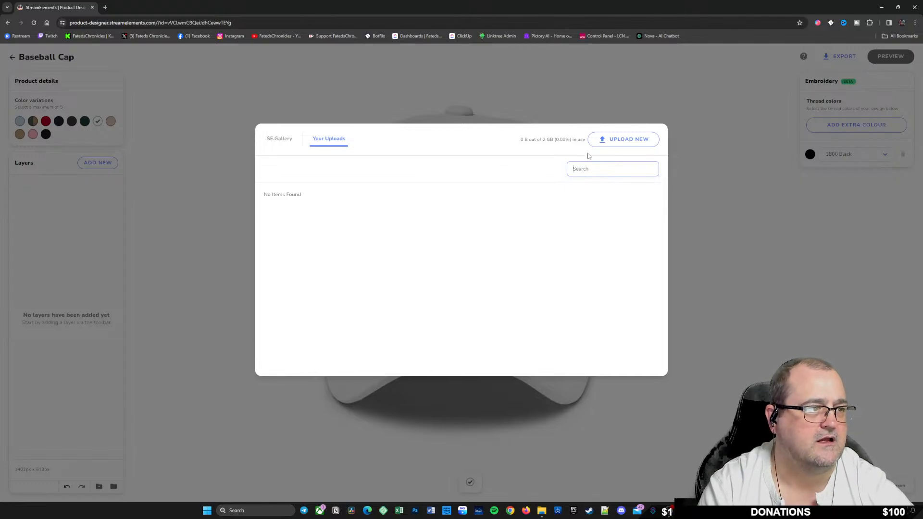
pyautogui.click(621, 140)
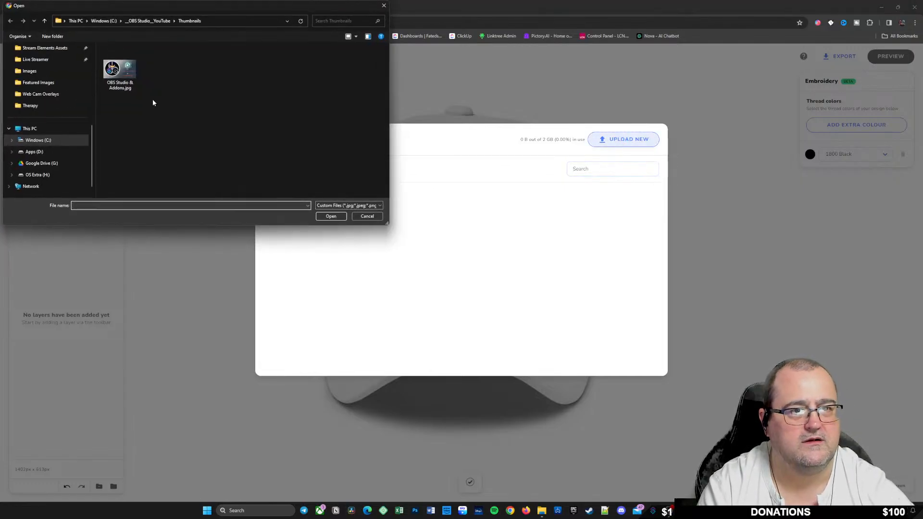
pyautogui.doubleClick(119, 71)
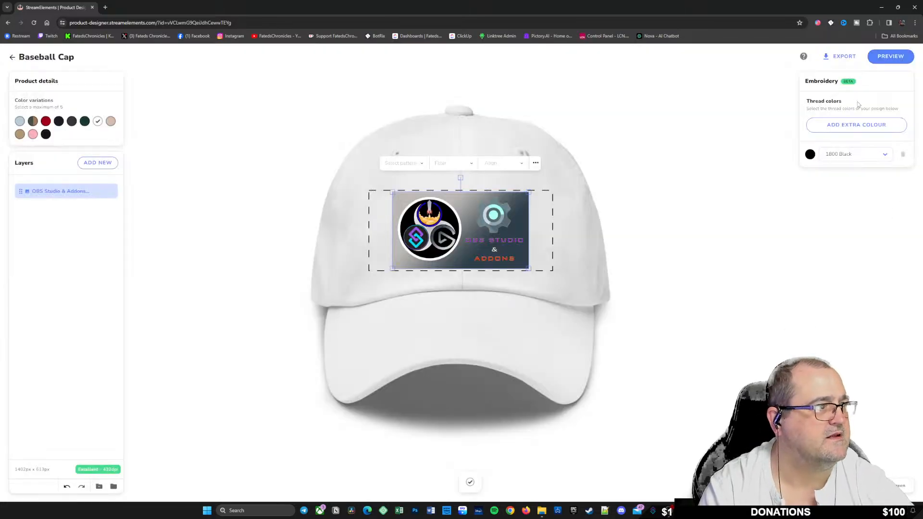
# Preview the cap design, then save and publish it to the merch store as Baseball Cap priced at $26
pyautogui.click(889, 58)
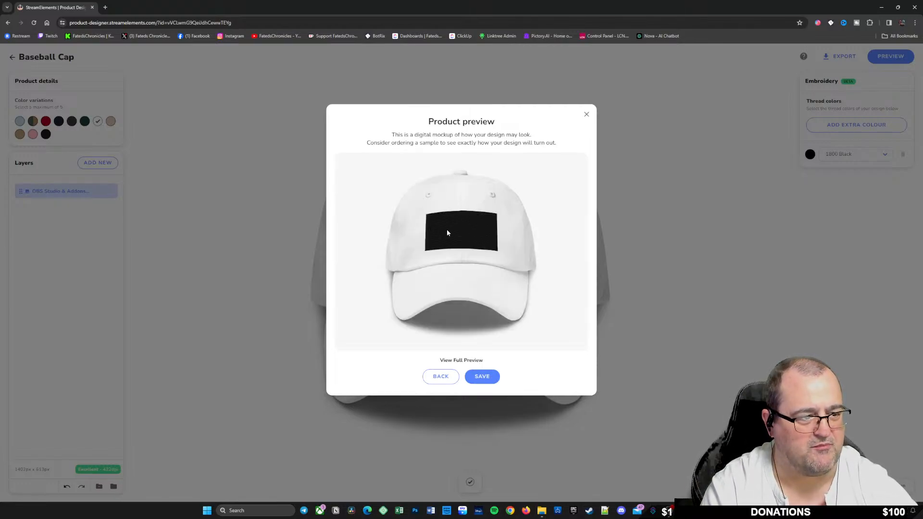
pyautogui.click(482, 377)
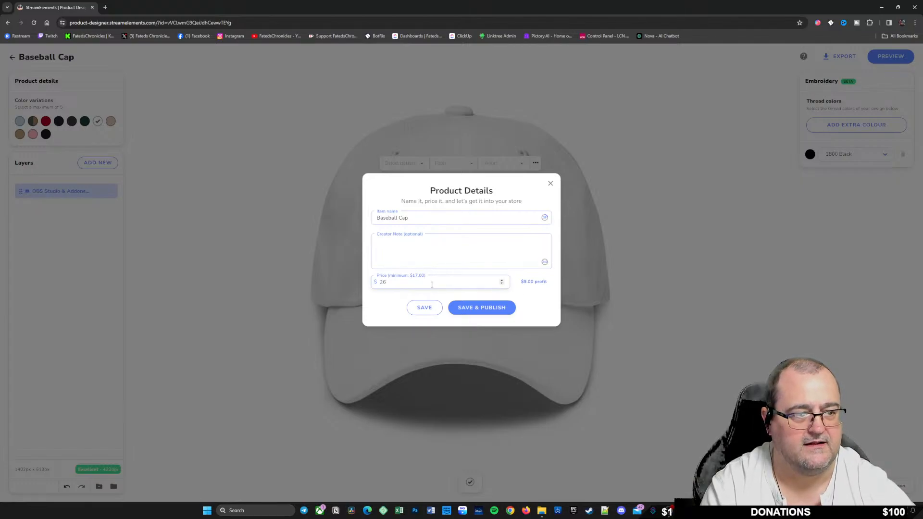
pyautogui.click(494, 309)
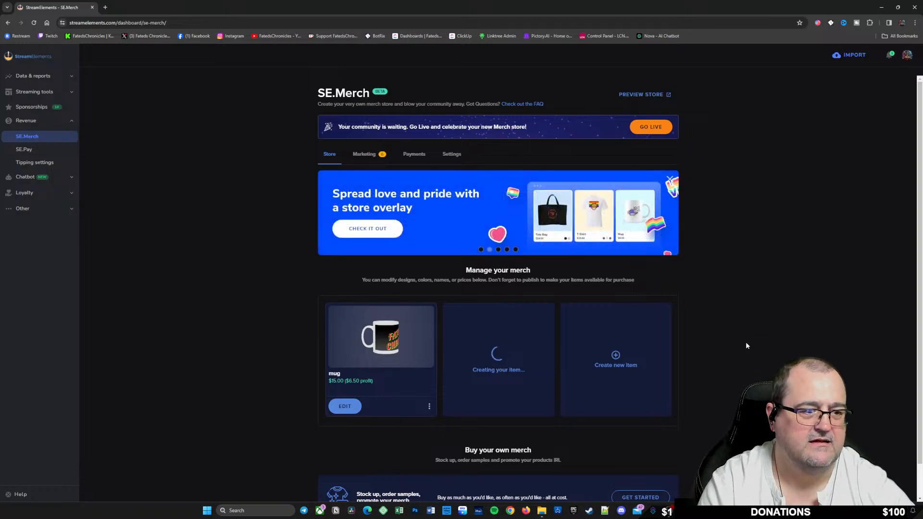
pyautogui.scroll(-1, 766, 339)
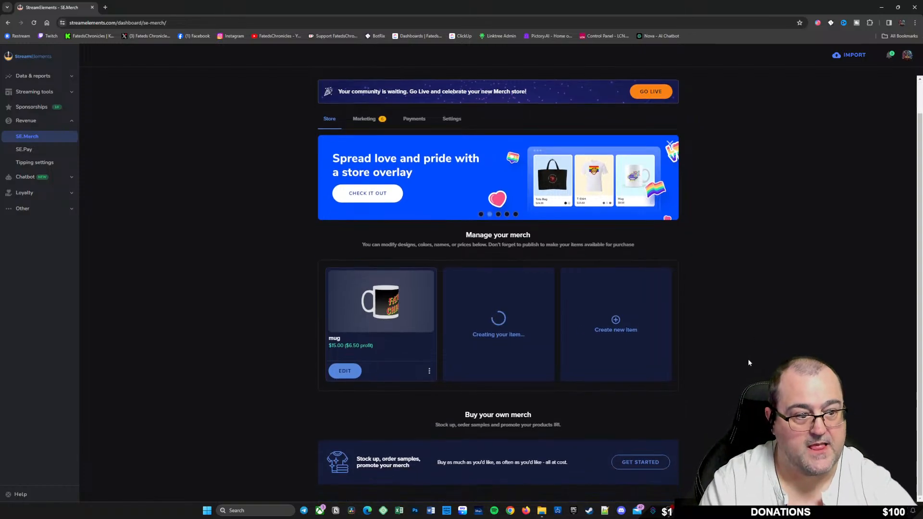
# Examine the SE.Pay page, including its balance overview, FAQ and transaction history, and return to the overview
pyautogui.click(42, 152)
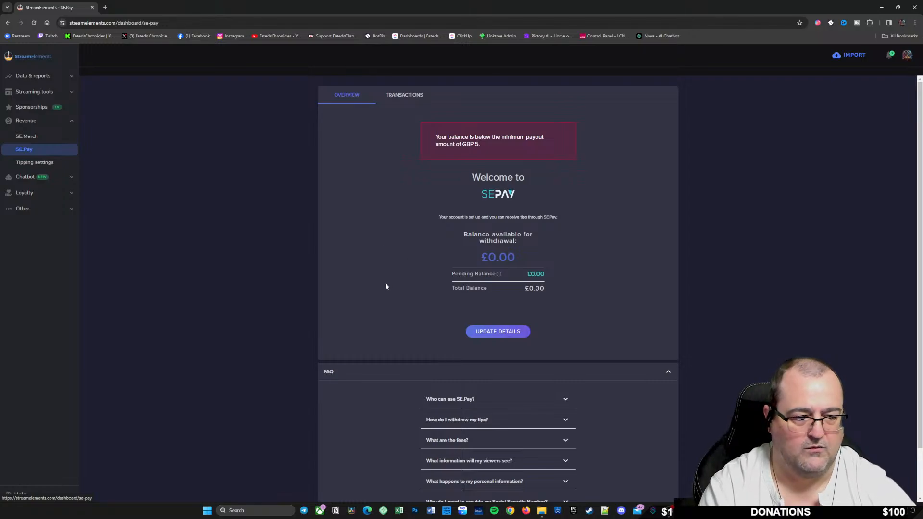
pyautogui.scroll(-1, 382, 283)
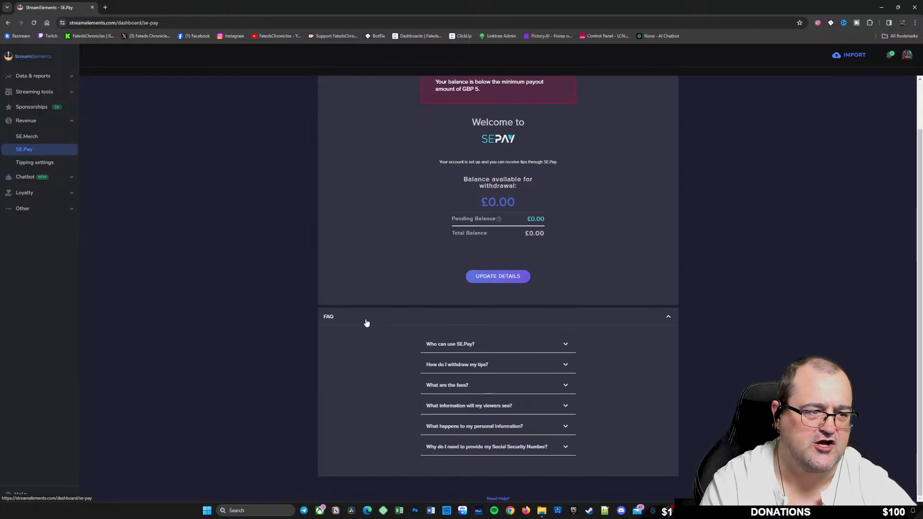
pyautogui.scroll(1, 361, 317)
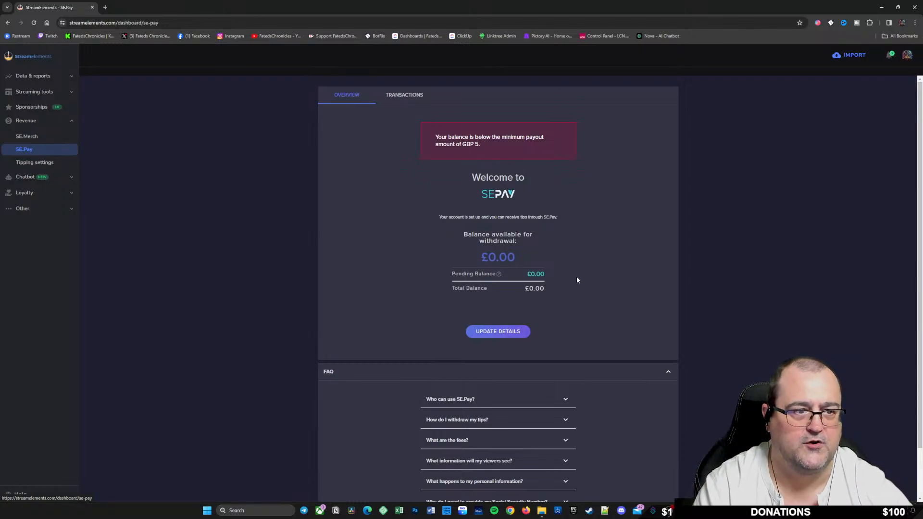
pyautogui.click(407, 95)
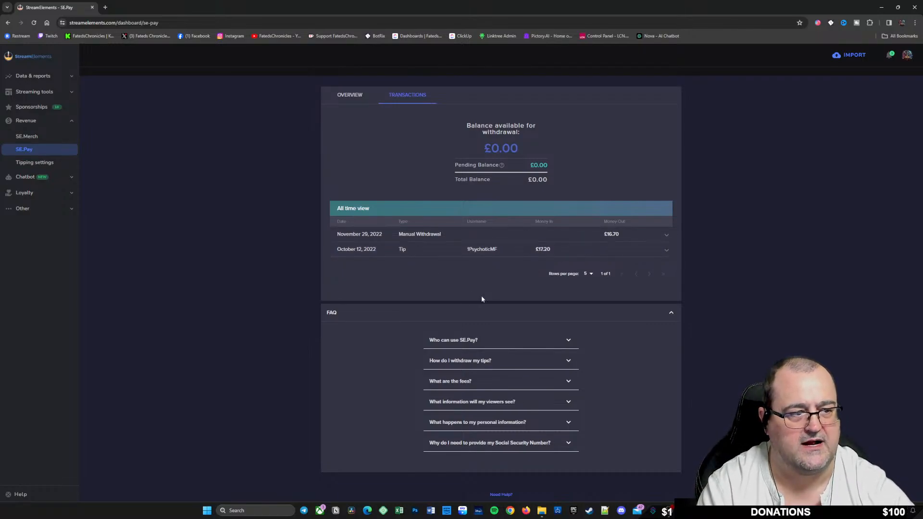
pyautogui.click(350, 95)
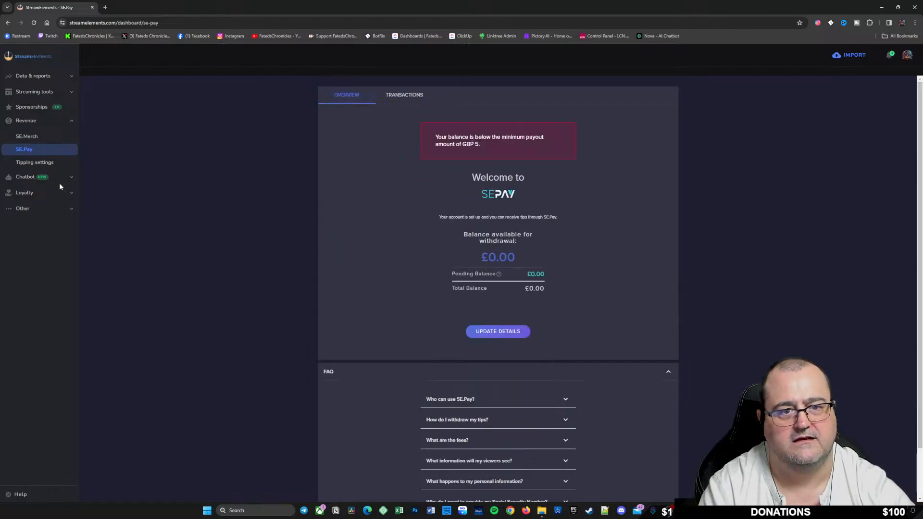
# Open the tipping settings and examine the payment providers and the page settings, including currency, amount limits and tipping presets
pyautogui.click(41, 164)
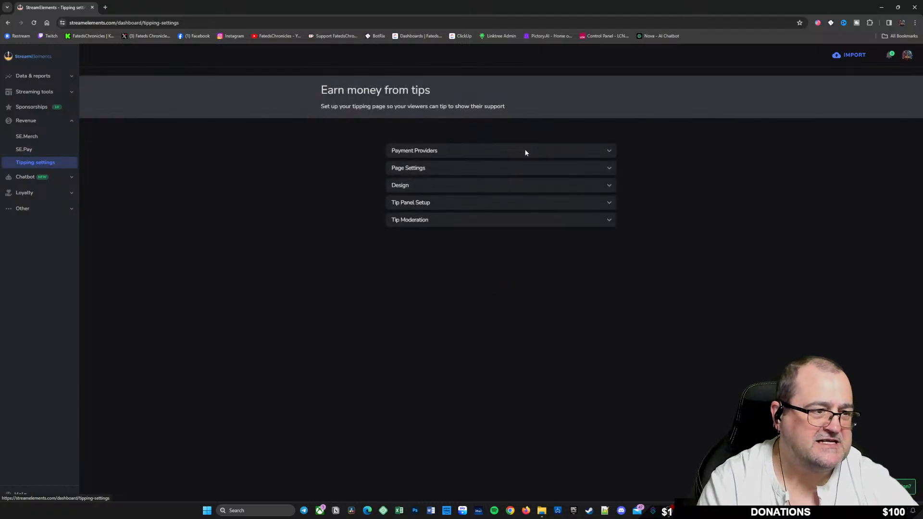
pyautogui.click(609, 152)
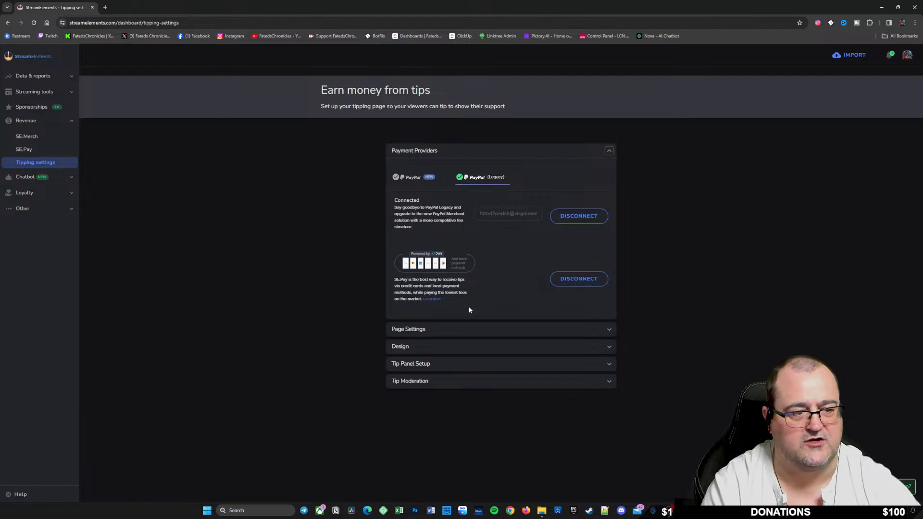
pyautogui.click(608, 329)
pyautogui.scroll(-2, 486, 266)
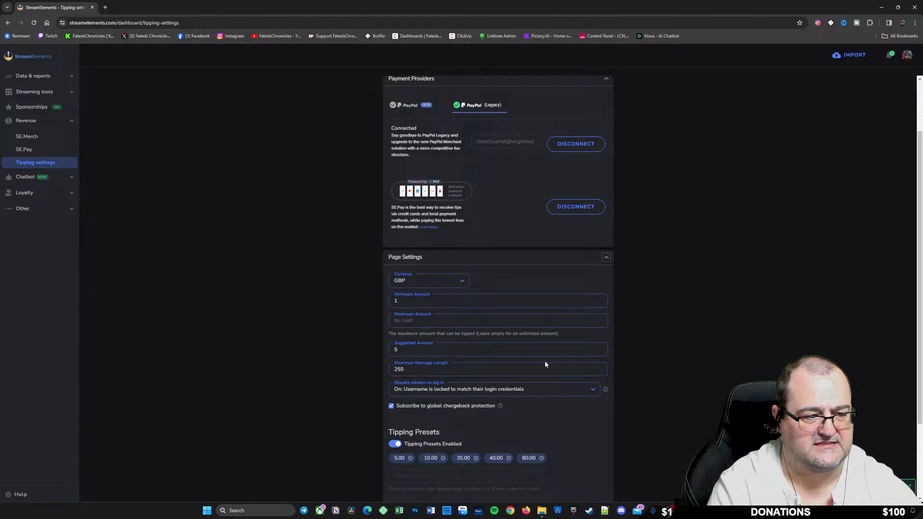
pyautogui.scroll(-2, 545, 364)
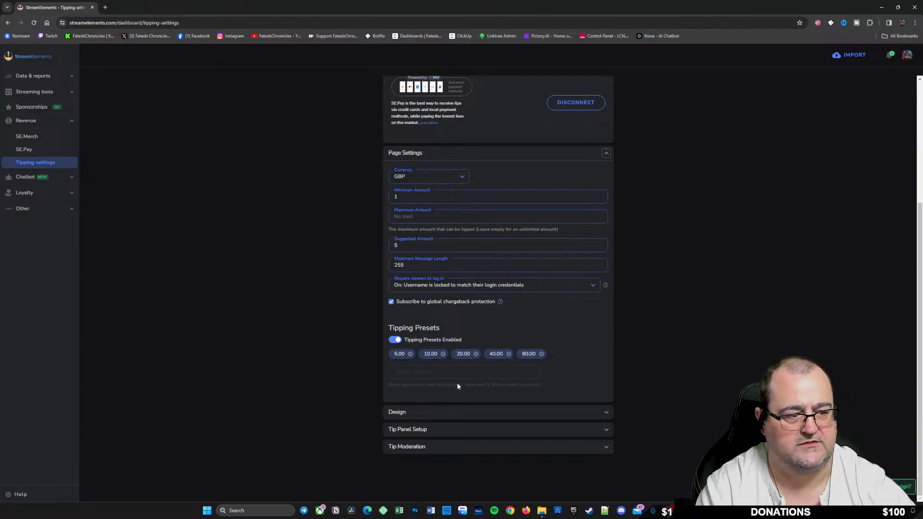
# Expand the tipping page's Design and Tip Panel Setup sections and examine the title, message, images, leaderboard options and tipping link
pyautogui.click(605, 413)
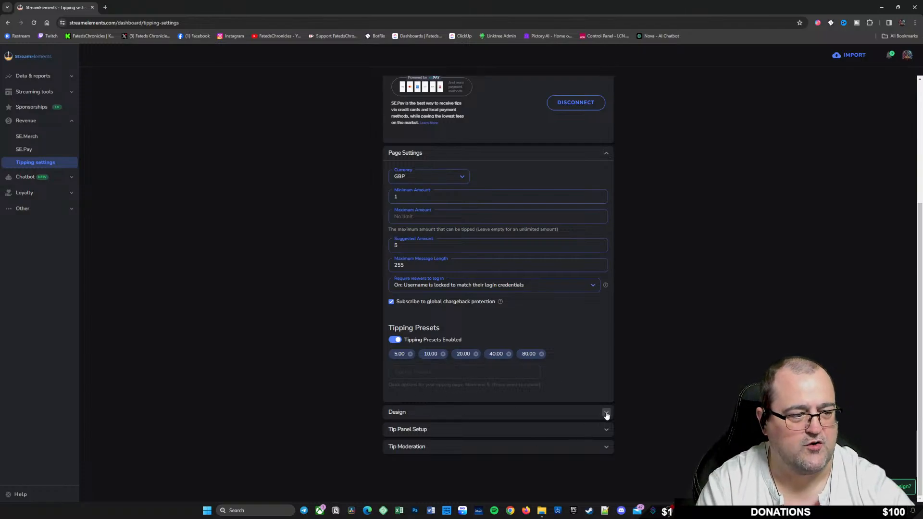
pyautogui.scroll(-4, 498, 368)
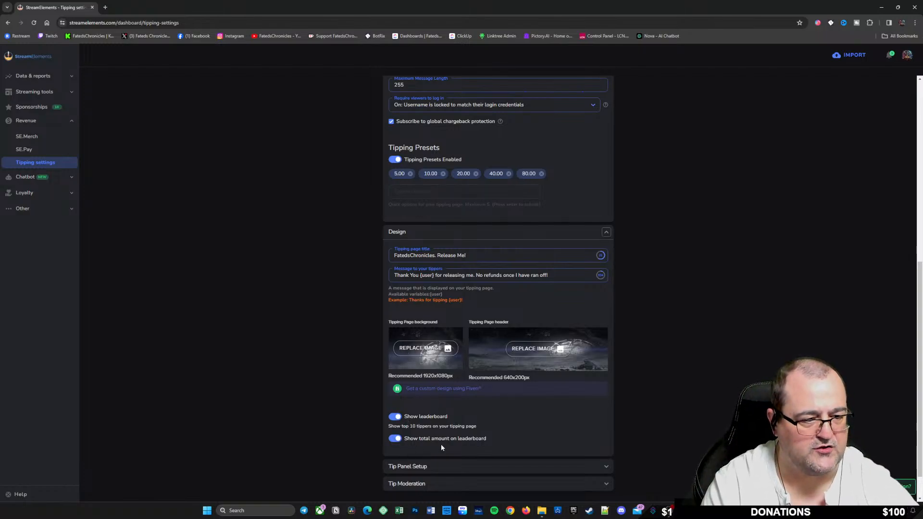
pyautogui.scroll(-1, 476, 427)
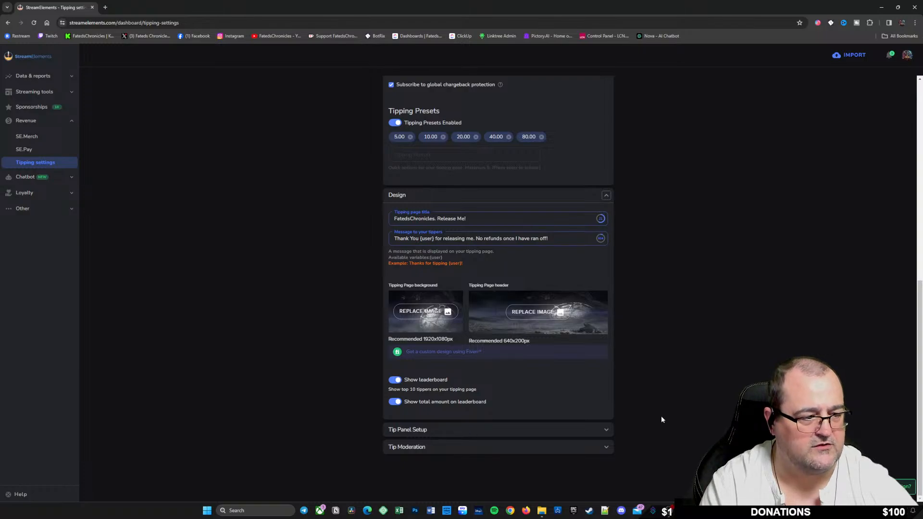
pyautogui.click(606, 429)
pyautogui.scroll(-1, 575, 333)
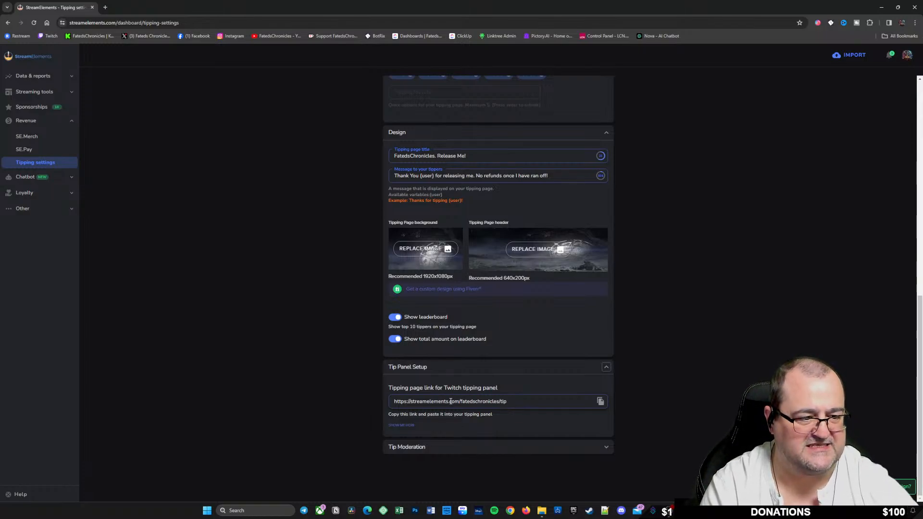
# Expand the Tip Moderation section and examine the message filtering, profanity protection, anti-spam and manual approval options
pyautogui.scroll(10, 526, 298)
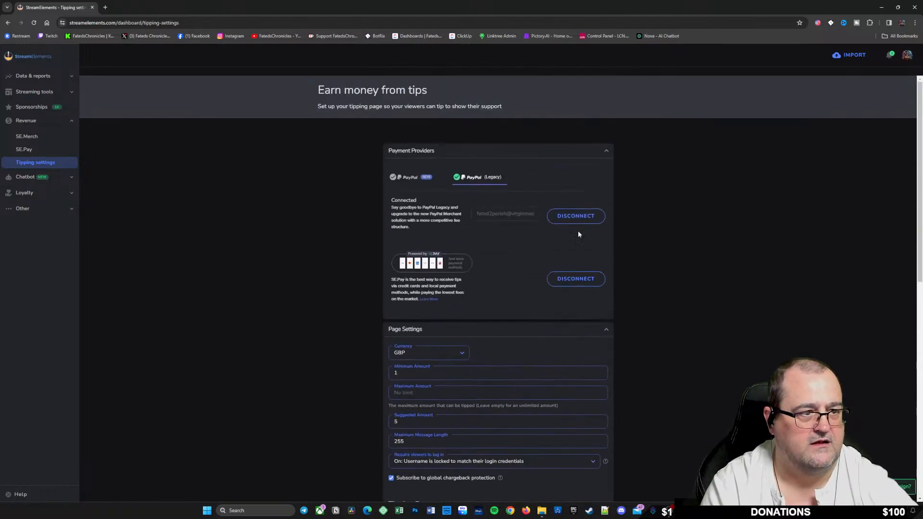
pyautogui.scroll(-10, 494, 249)
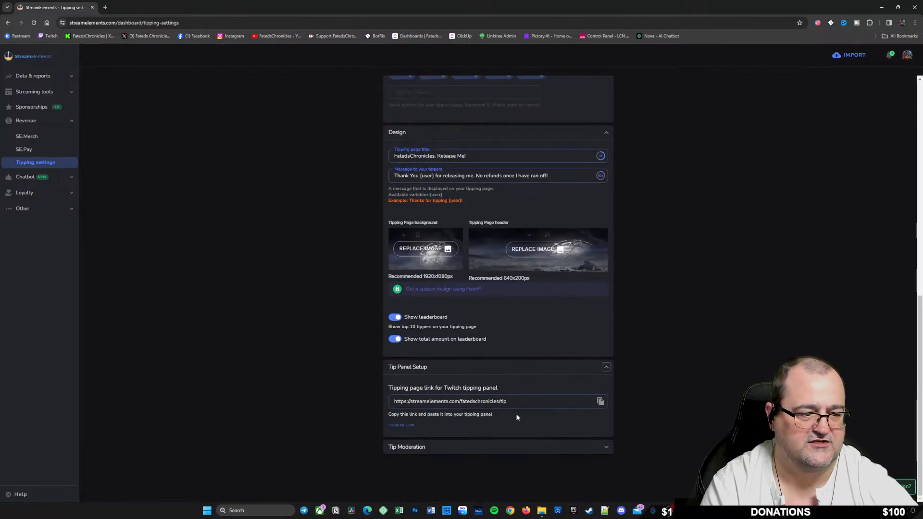
pyautogui.click(606, 447)
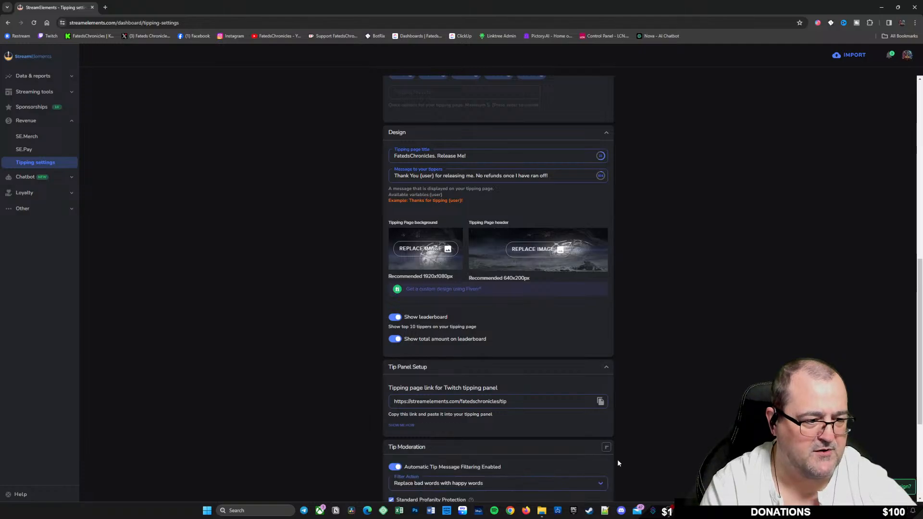
pyautogui.scroll(-1, 531, 432)
pyautogui.scroll(-3, 530, 432)
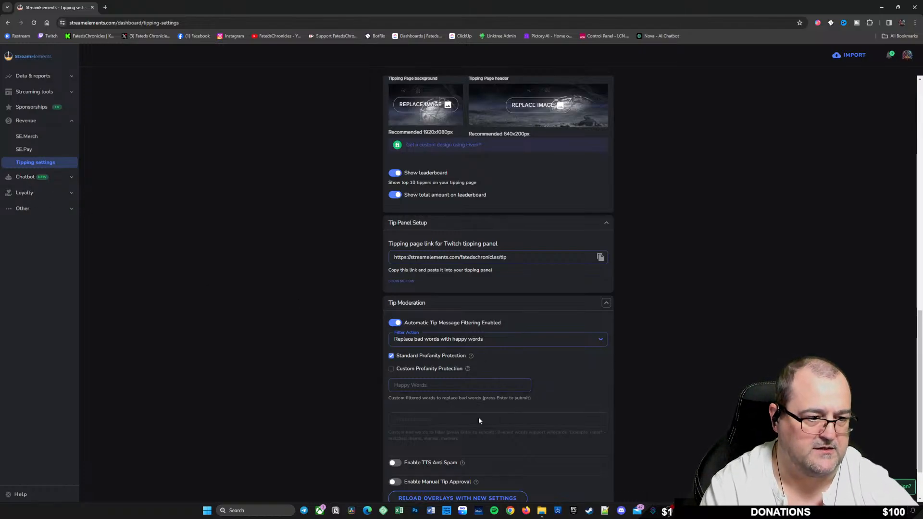
pyautogui.scroll(-2, 583, 448)
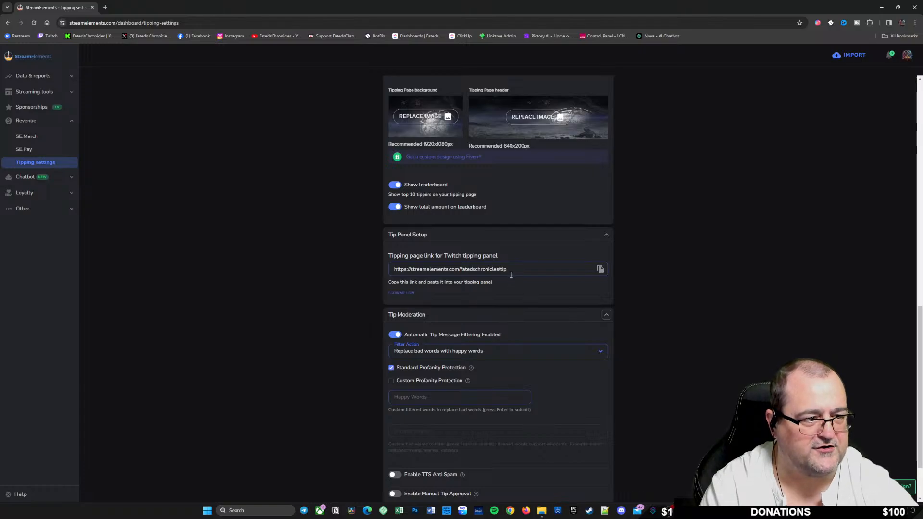
# Copy the Twitch tipping page link, open it in a new browser tab to examine the live tipping page, and close that tab
pyautogui.moveTo(510, 269); pyautogui.dragTo(396, 268)
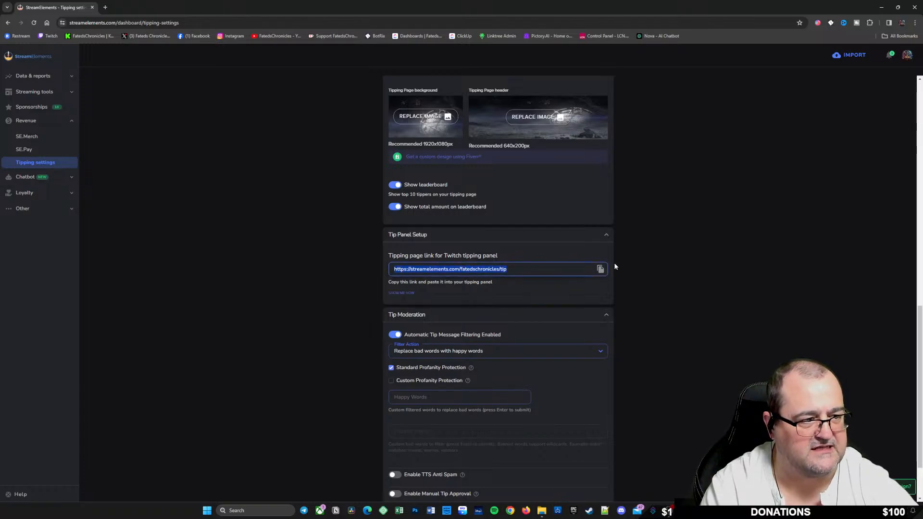
pyautogui.click(600, 269)
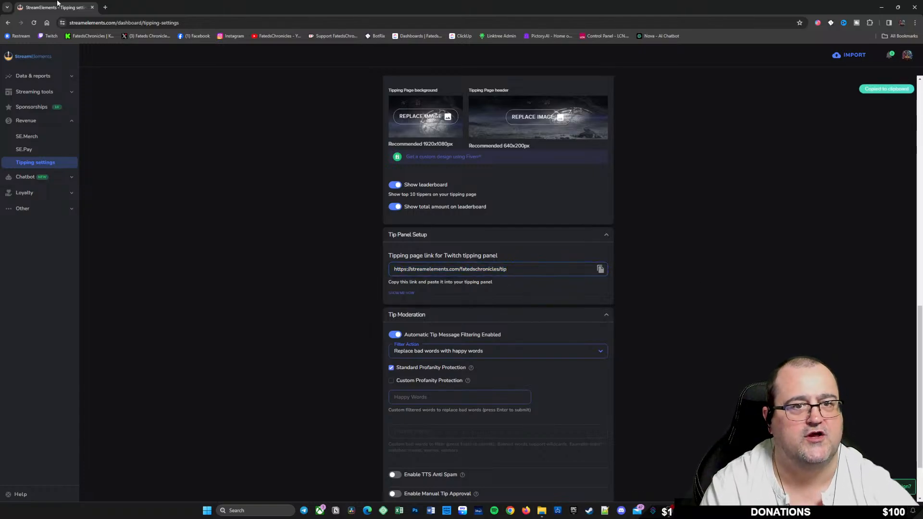
pyautogui.hotkey('ctrl', 't')
pyautogui.rightClick(165, 24)
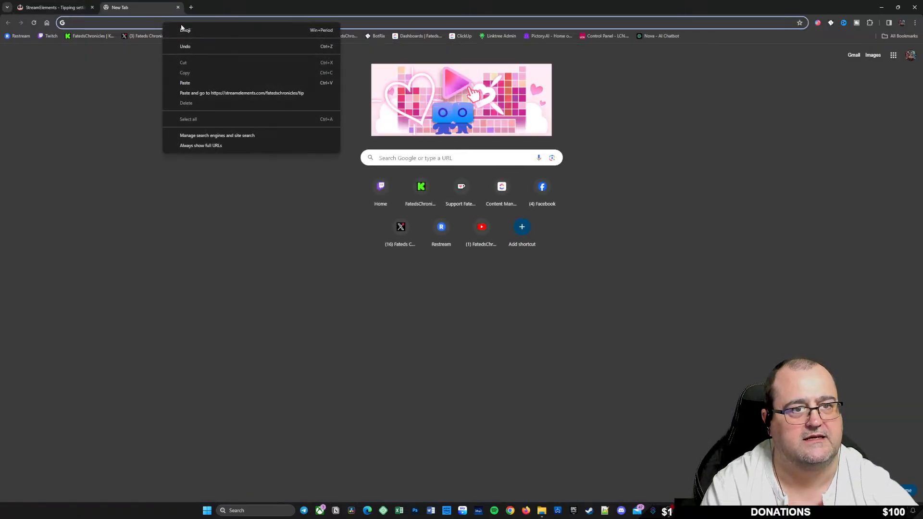
pyautogui.click(204, 92)
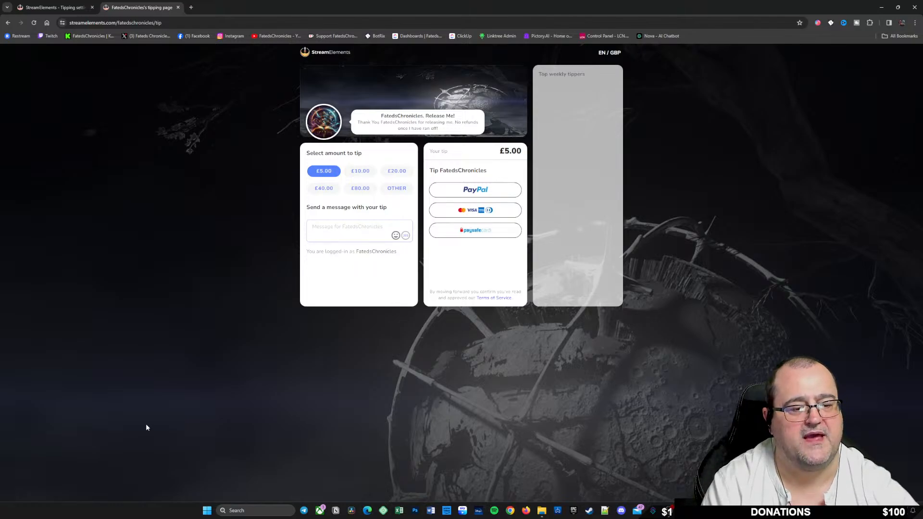
pyautogui.click(178, 8)
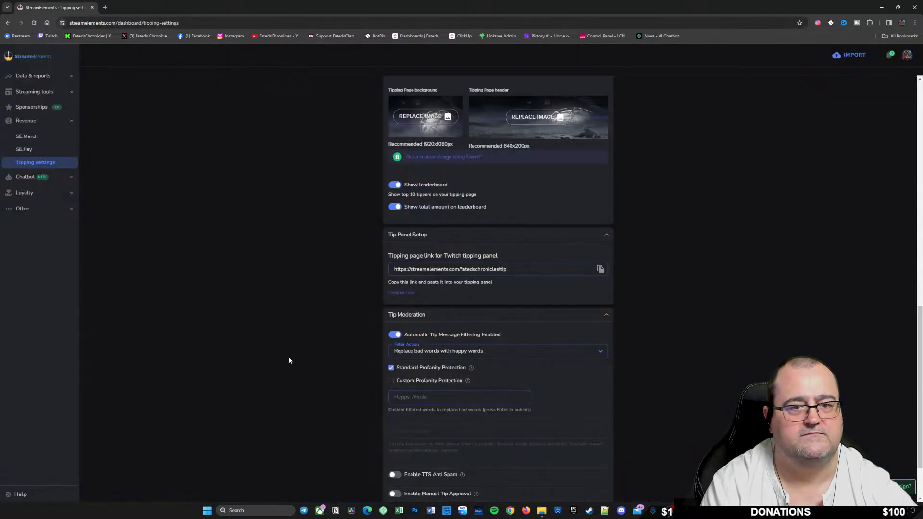
# Open the chatbot's settings and examine the bot language, custom bot name and bot status options
pyautogui.click(29, 178)
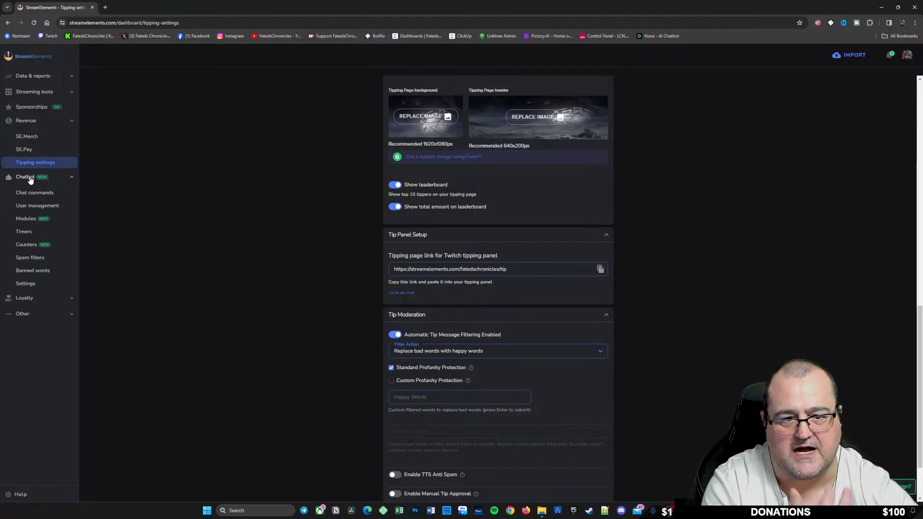
pyautogui.click(50, 285)
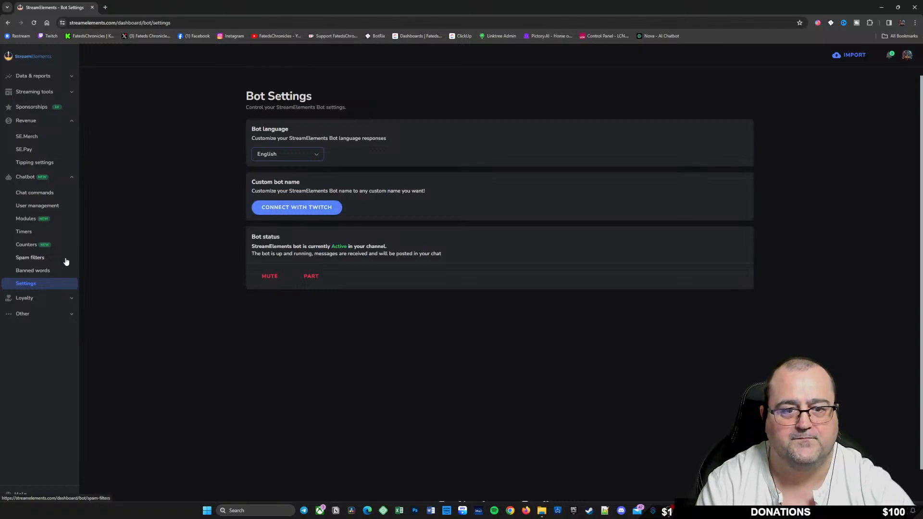
# Open the chatbot's banned words, then turn on and expand the Buy Followers group
pyautogui.click(51, 274)
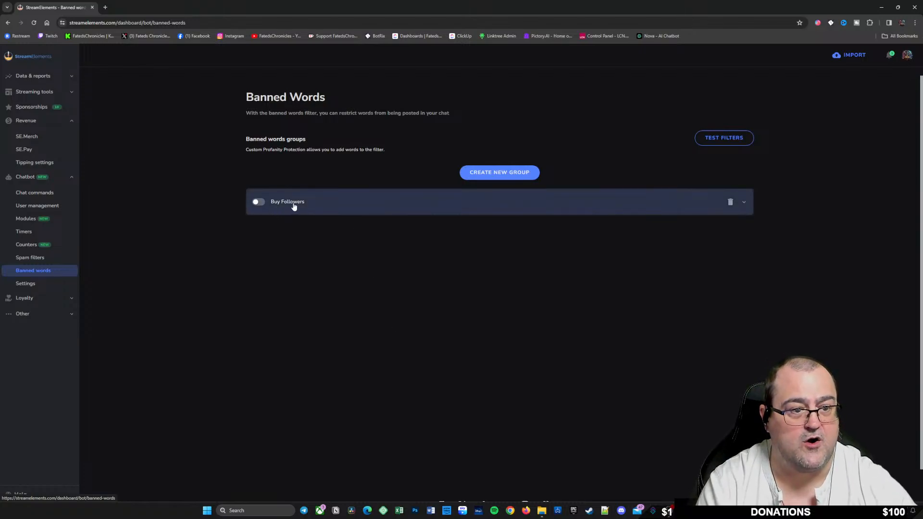
pyautogui.click(259, 202)
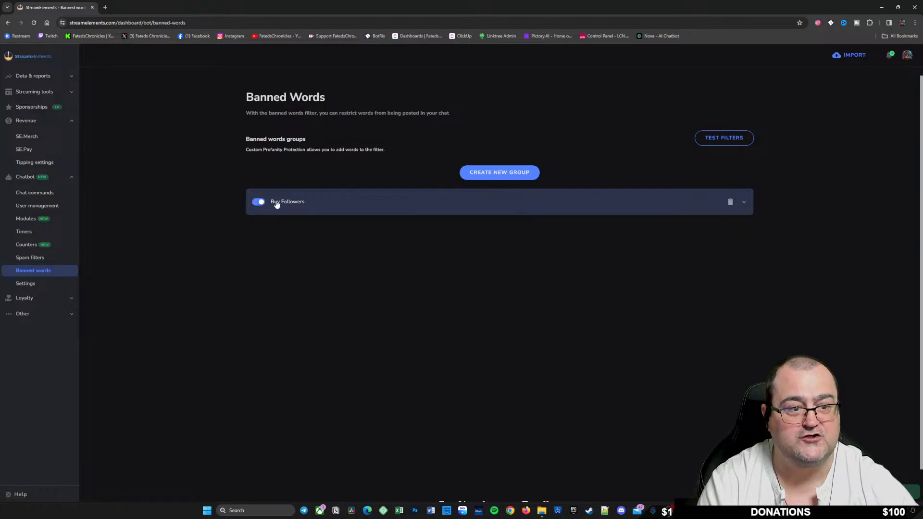
pyautogui.click(746, 205)
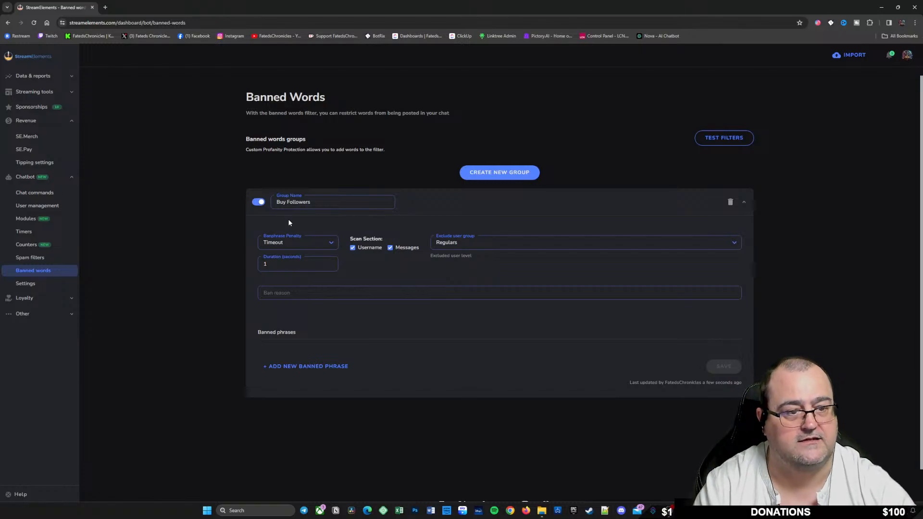
pyautogui.click(258, 204)
pyautogui.click(259, 204)
pyautogui.click(259, 204)
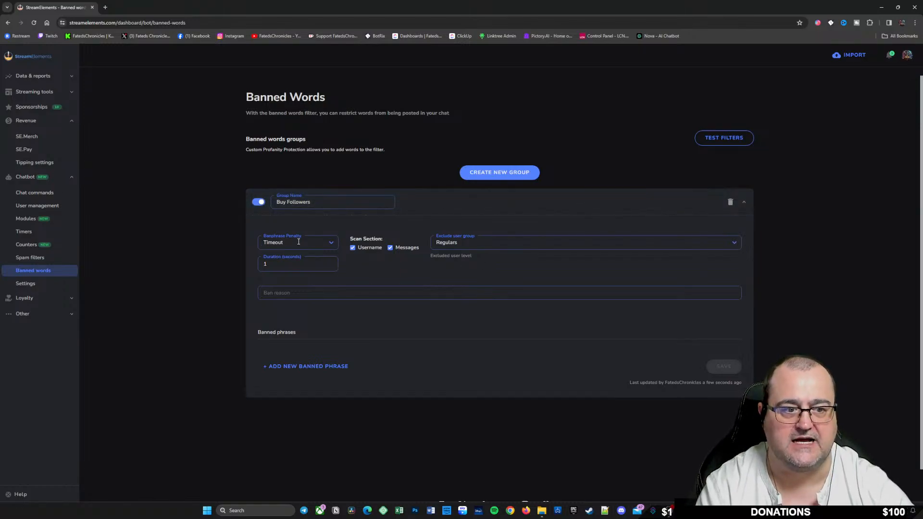
# Examine the Buy Followers group's penalty and excluded user group options, keeping Timeout and Regulars, then turn the group off and collapse it
pyautogui.click(330, 244)
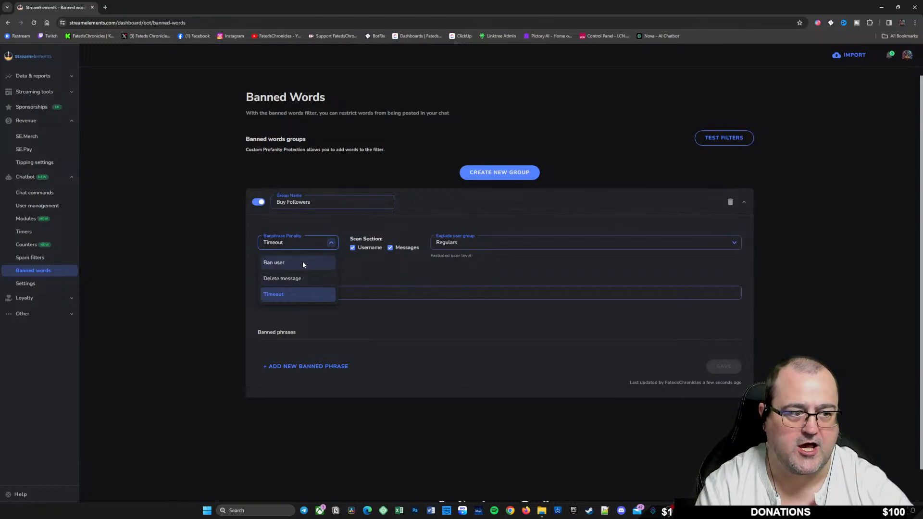
pyautogui.click(436, 222)
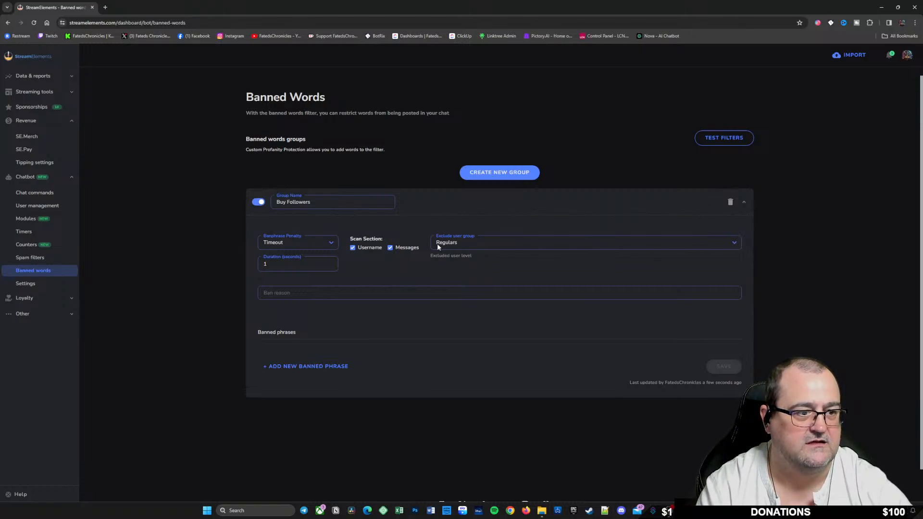
pyautogui.click(731, 246)
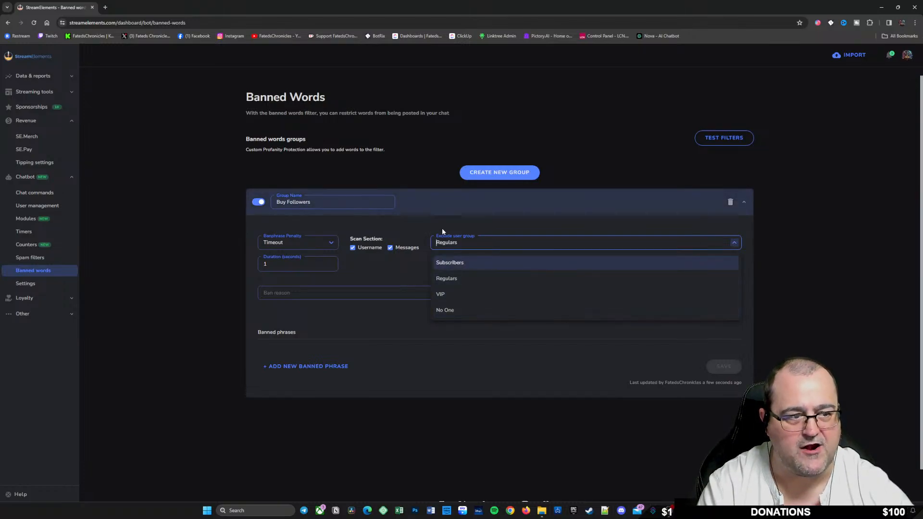
pyautogui.click(418, 234)
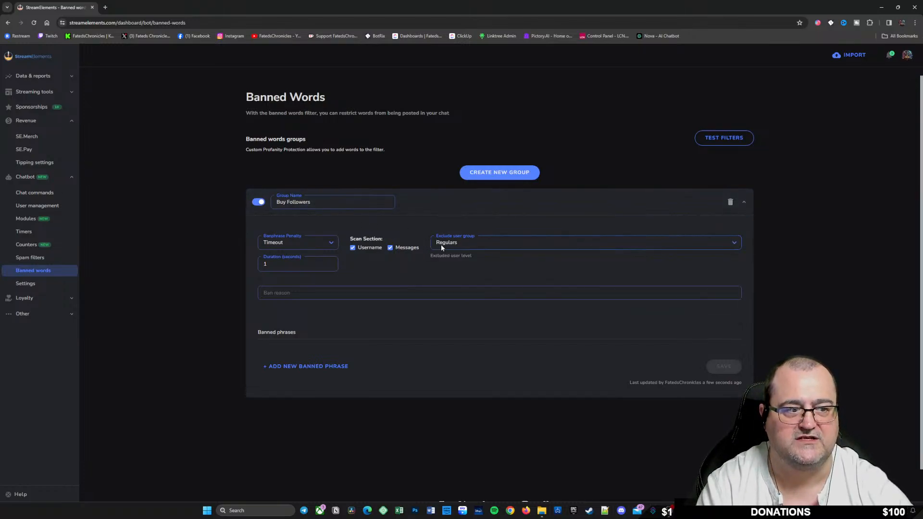
pyautogui.click(724, 240)
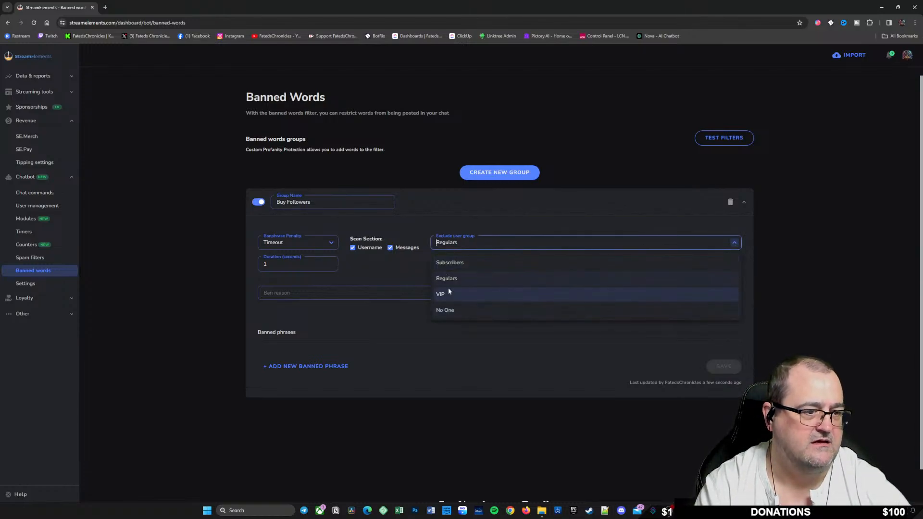
pyautogui.click(460, 278)
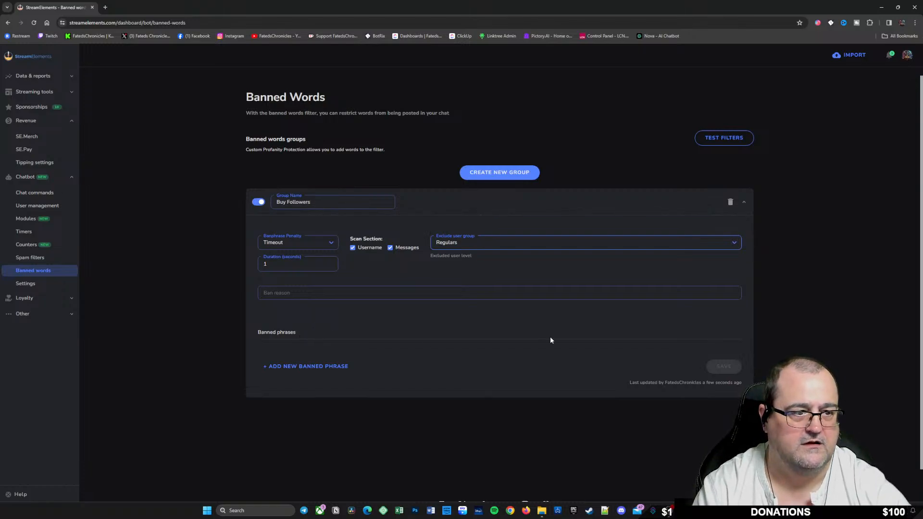
pyautogui.click(260, 203)
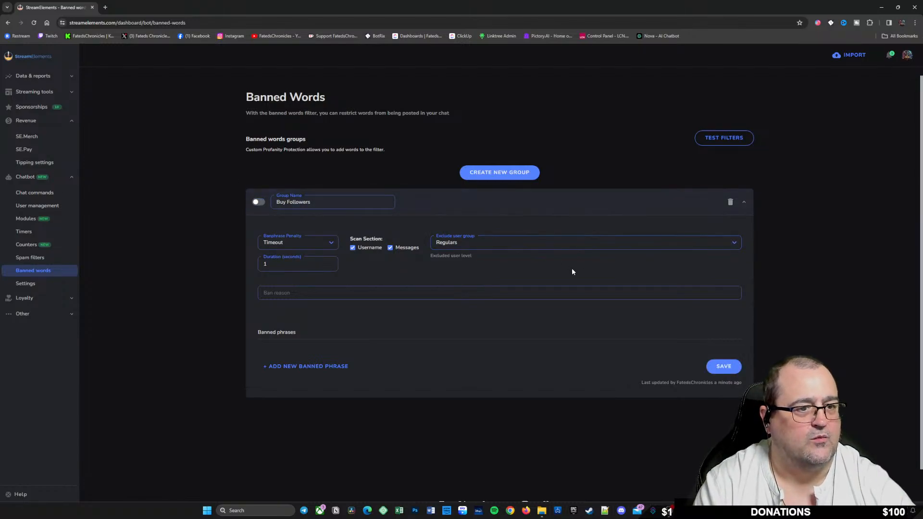
pyautogui.click(674, 200)
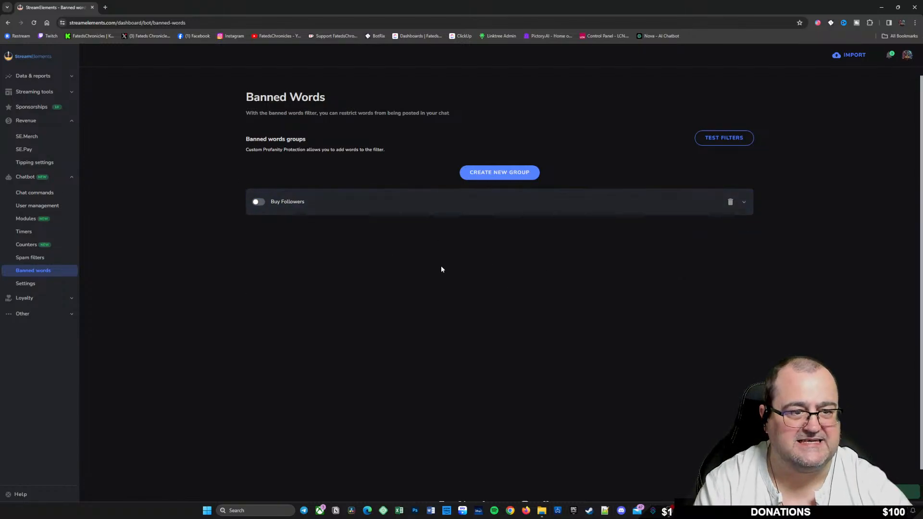
# Open the banned words filter test and start a new phrase group to examine its settings, without saving it
pyautogui.click(726, 141)
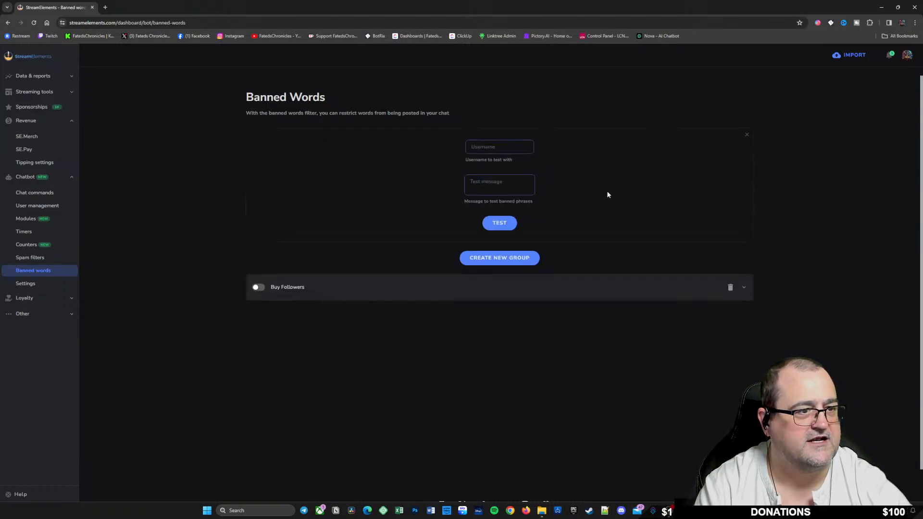
pyautogui.click(500, 257)
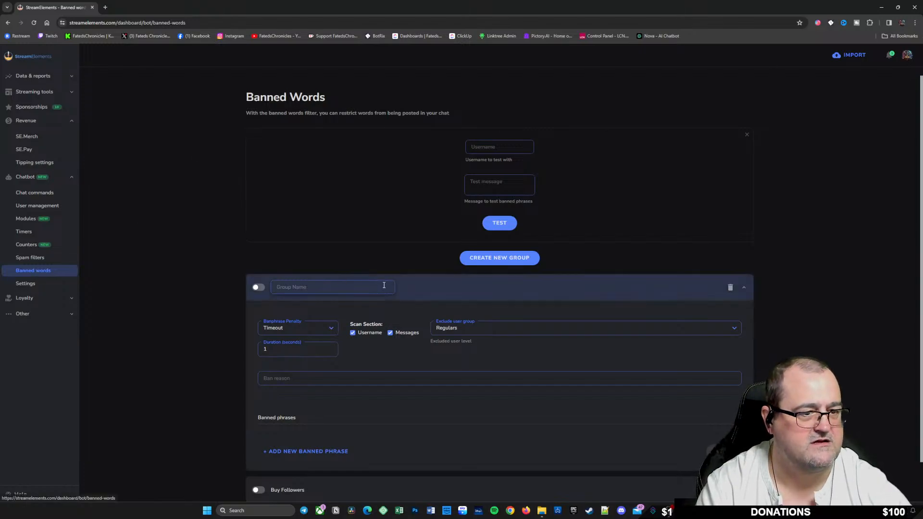
pyautogui.tripleClick(469, 288)
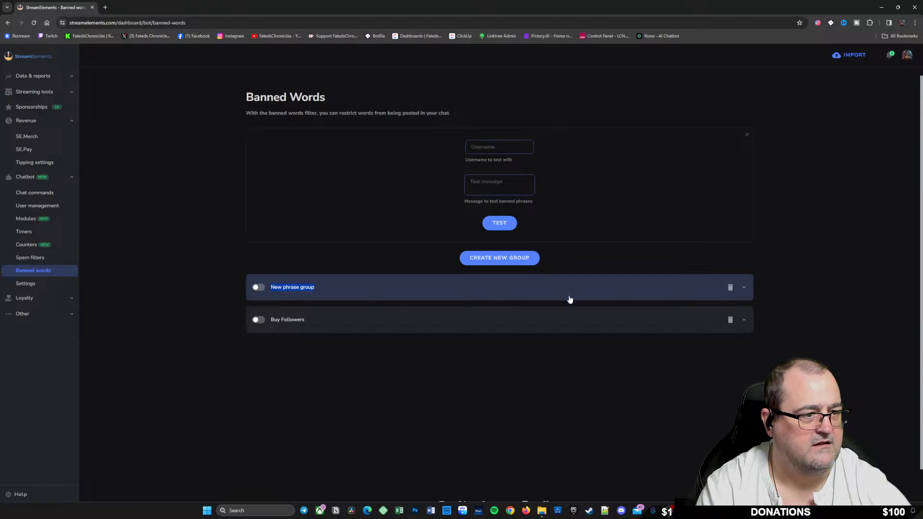
pyautogui.click(323, 291)
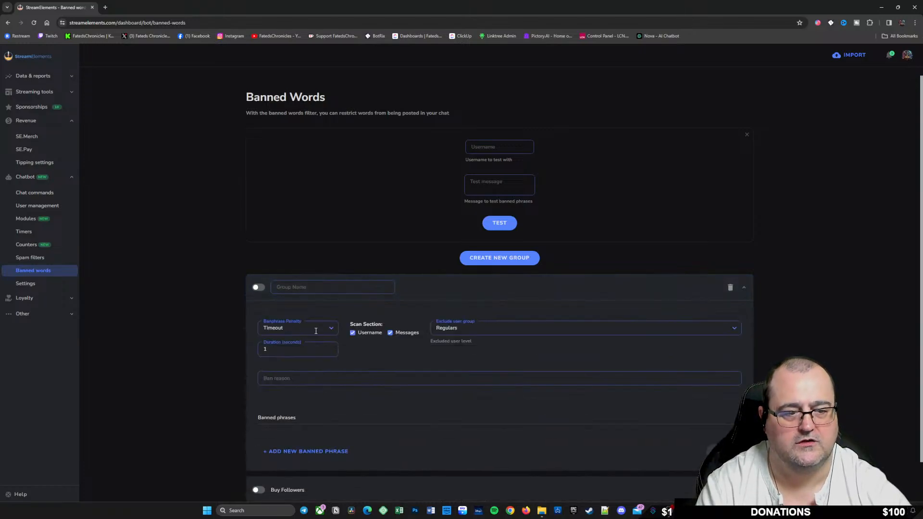
# Open the chatbot's spam filters, then expand and turn on Caps protection
pyautogui.click(21, 257)
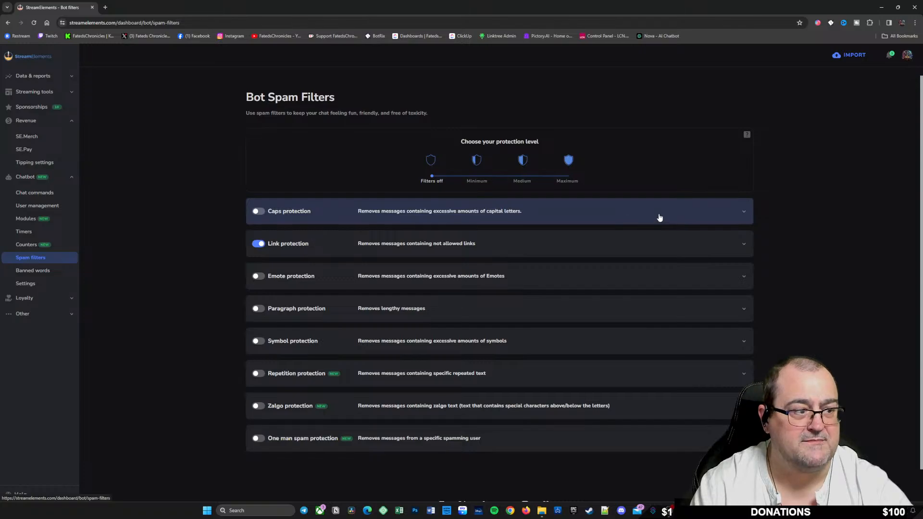
pyautogui.click(660, 218)
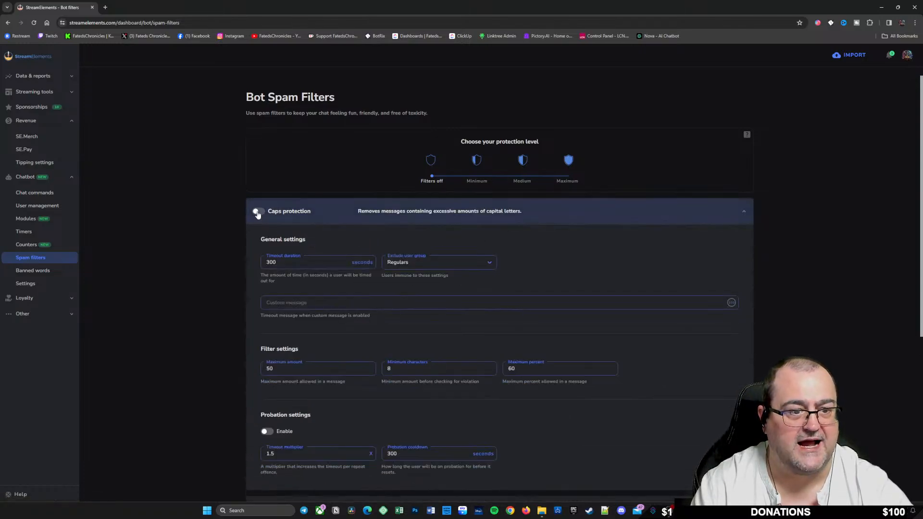
pyautogui.click(258, 212)
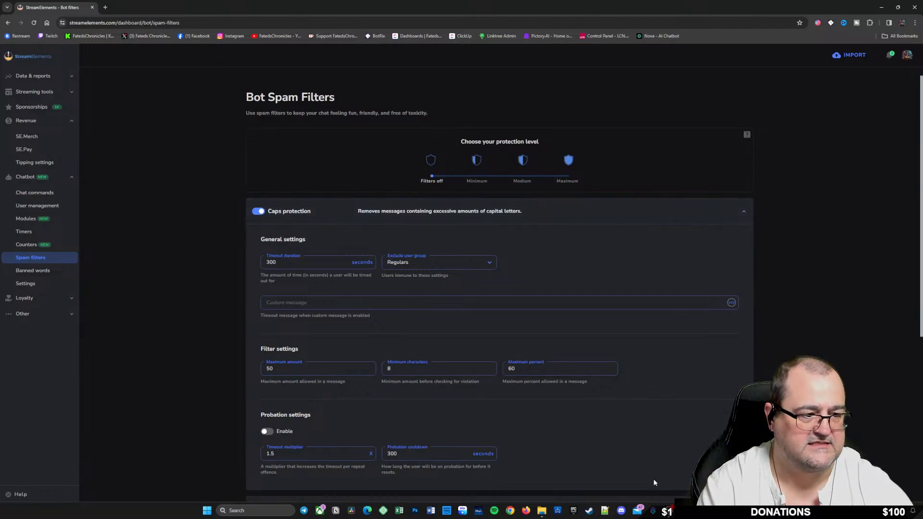
# Enable the probation settings for Caps protection, turn the filter itself off and collapse its settings
pyautogui.scroll(-2, 594, 435)
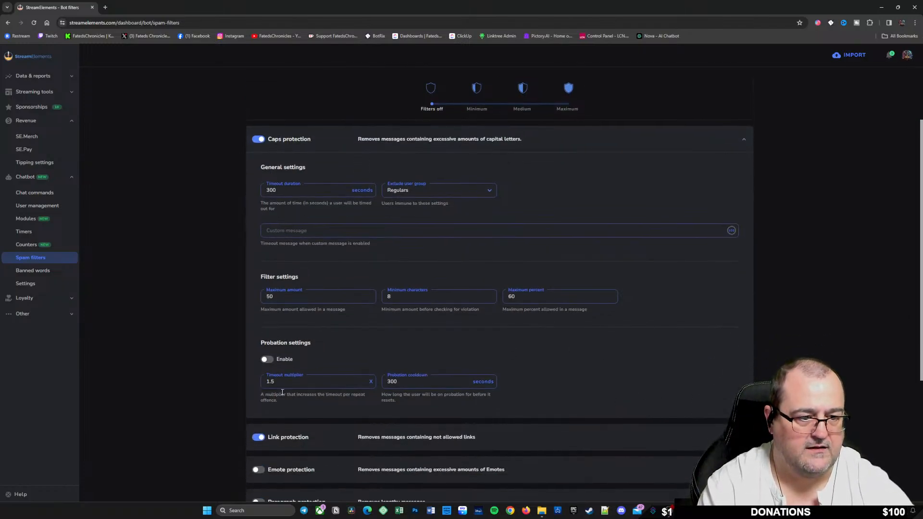
pyautogui.click(267, 359)
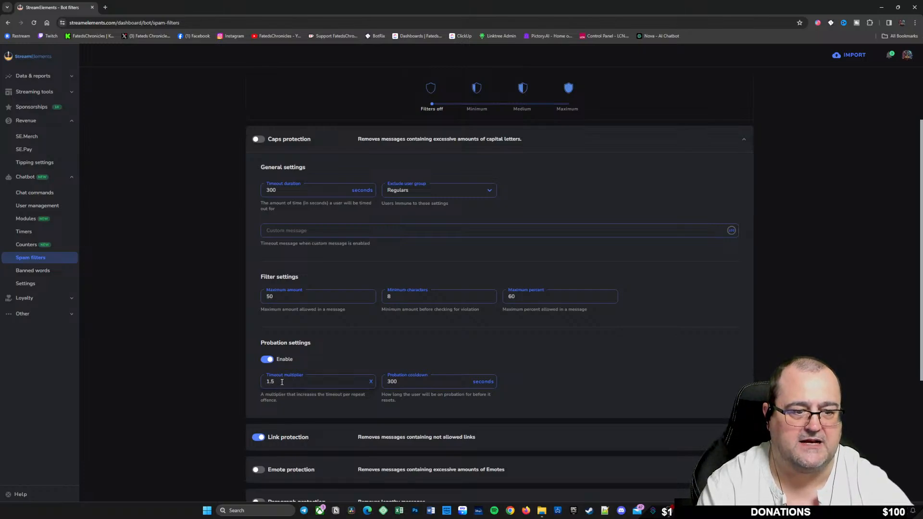
pyautogui.click(298, 382)
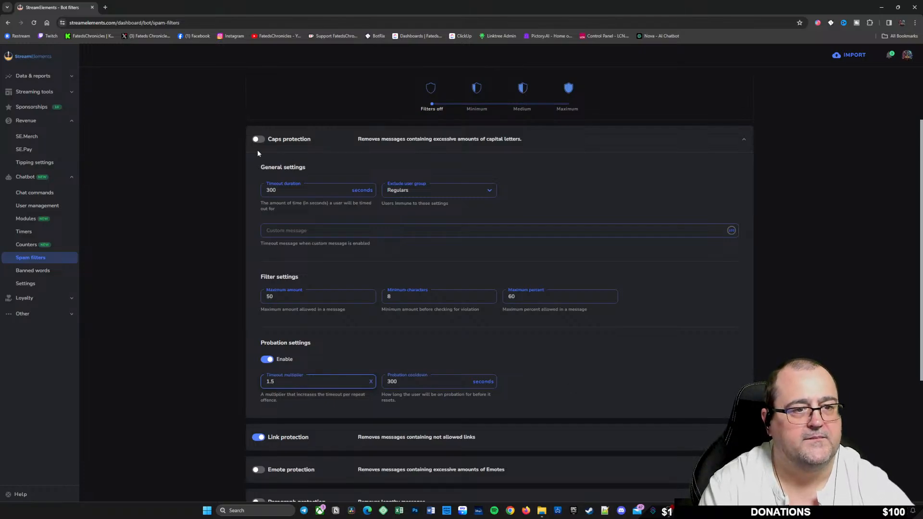
pyautogui.click(319, 139)
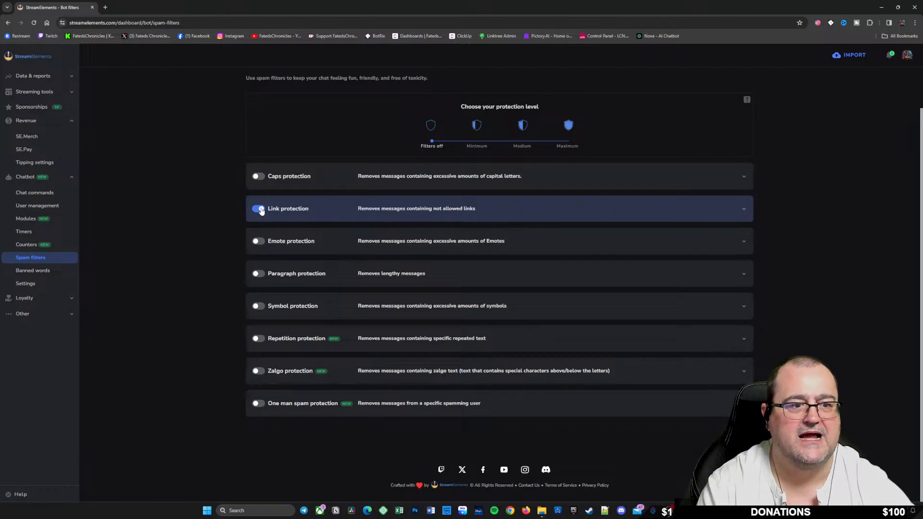
# Expand the Link protection filter to examine its general, allowlist, blocklist and probation settings, then collapse it
pyautogui.click(508, 215)
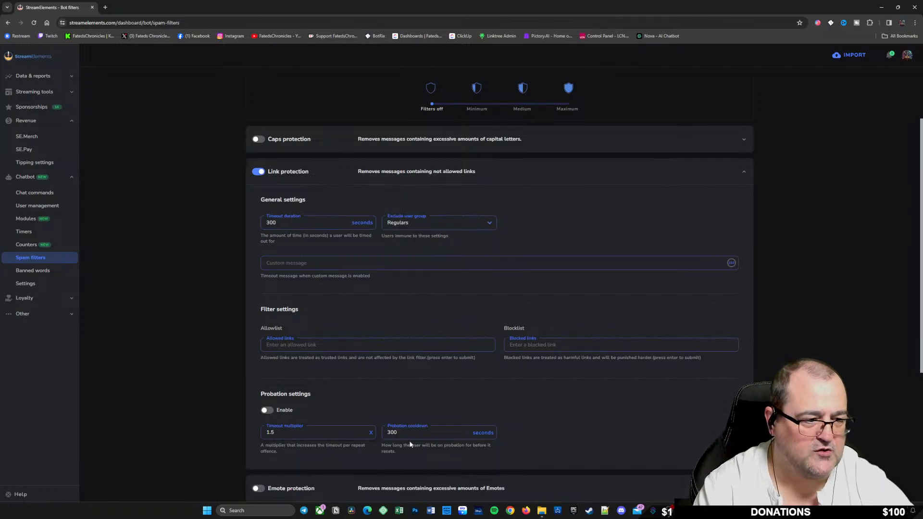
pyautogui.scroll(-3, 529, 364)
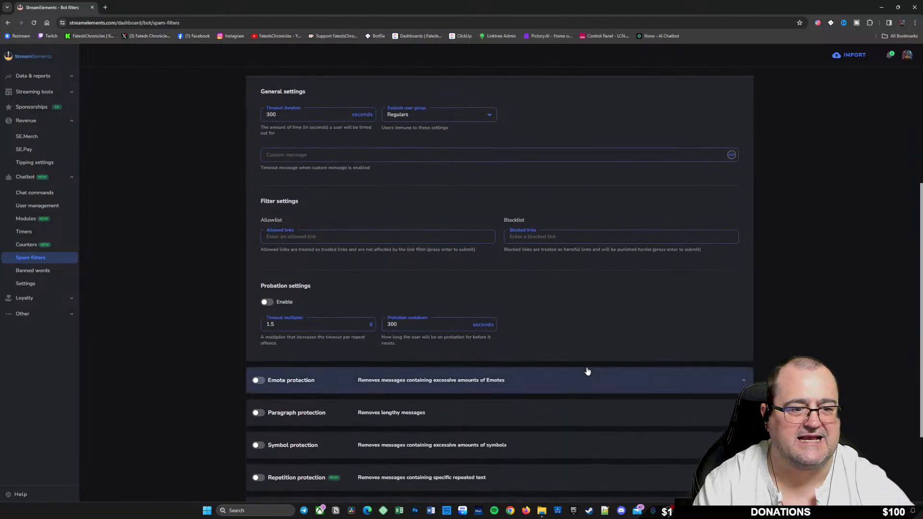
pyautogui.scroll(5, 349, 201)
pyautogui.click(335, 243)
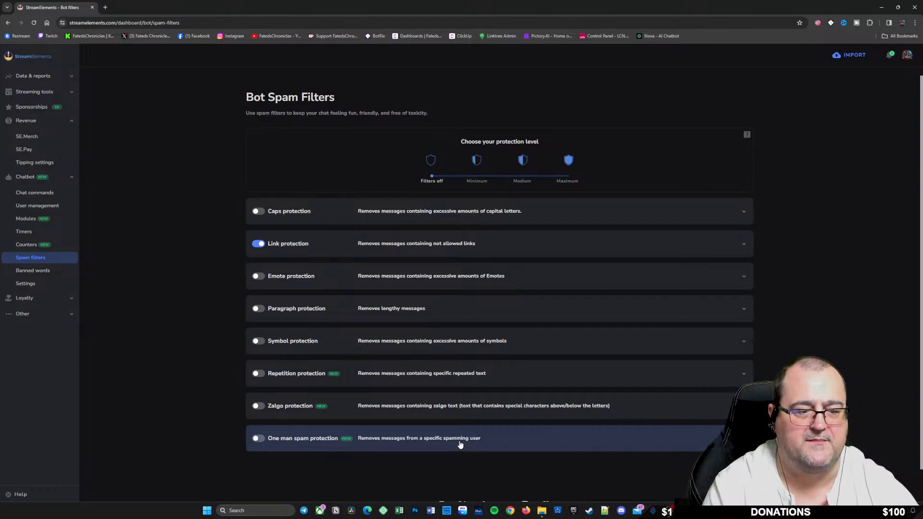
# Expand One man spam protection to look over its settings, then collapse it without enabling the filter
pyautogui.click(579, 440)
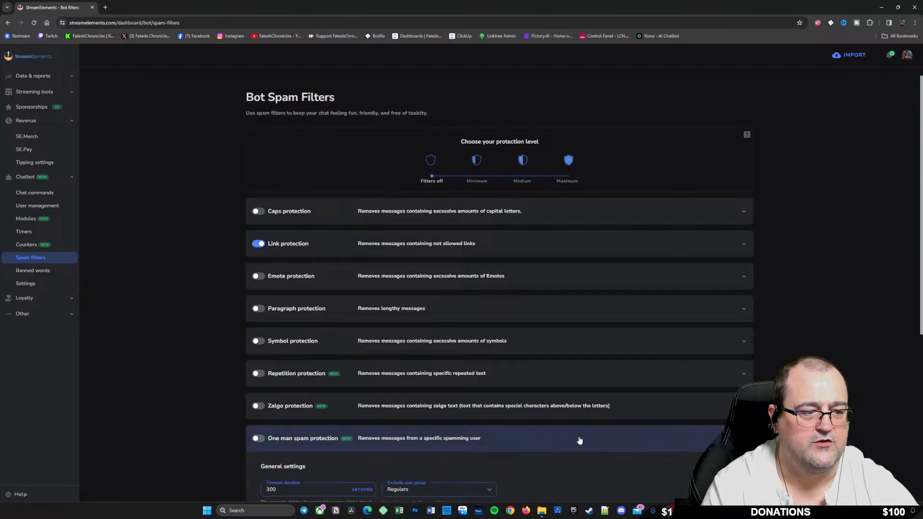
pyautogui.scroll(-3, 581, 423)
pyautogui.scroll(3, 579, 426)
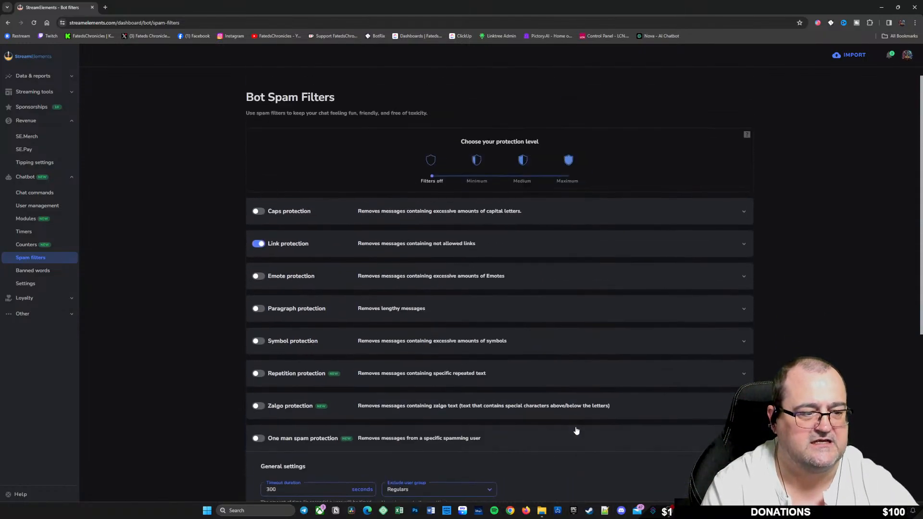
pyautogui.click(564, 438)
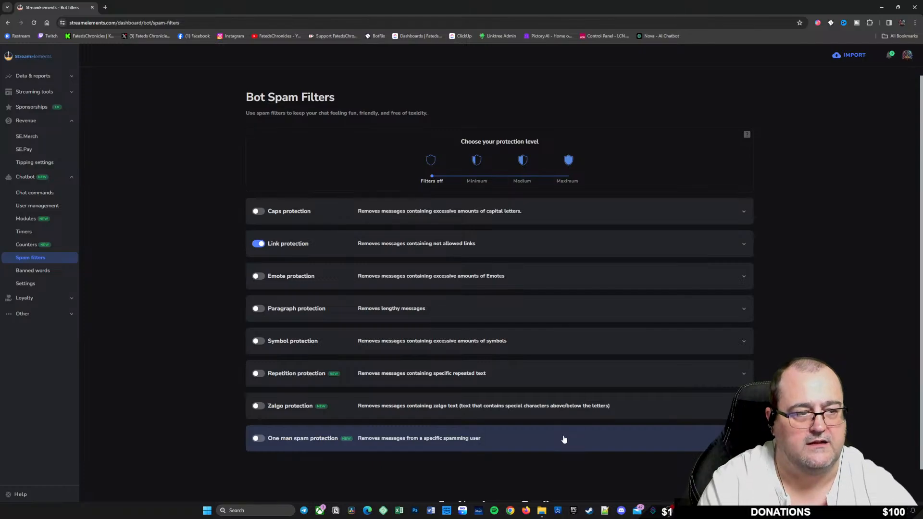
# Open the chatbot's counters and look through the list of counter names and values
pyautogui.click(29, 245)
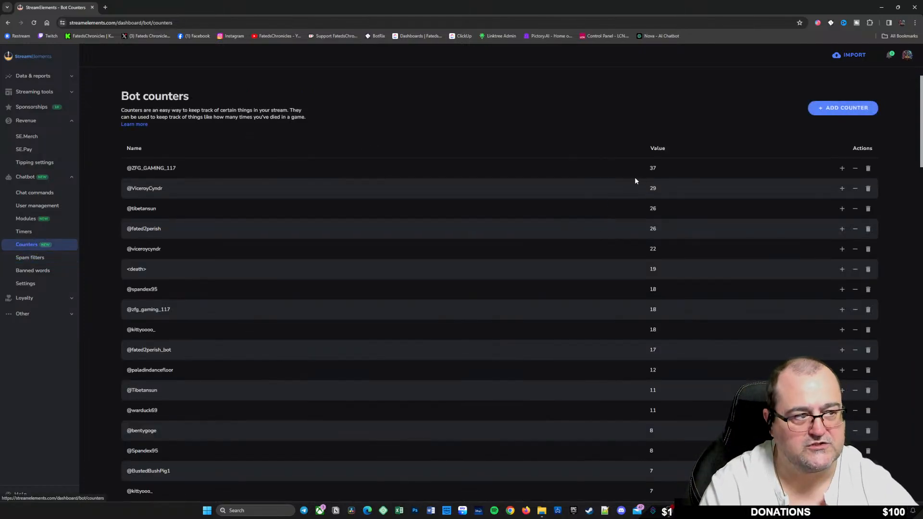
pyautogui.scroll(-1, 704, 392)
pyautogui.scroll(-7, 705, 393)
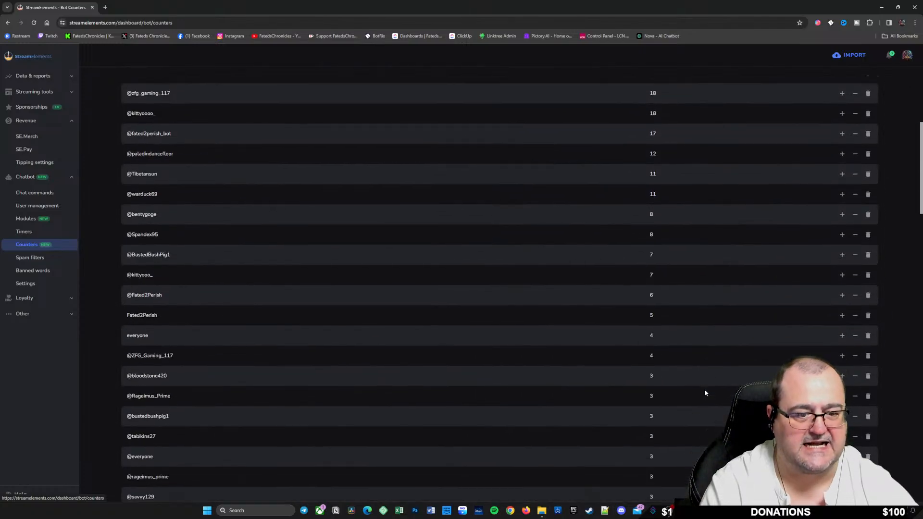
pyautogui.scroll(6, 668, 450)
pyautogui.scroll(2, 664, 449)
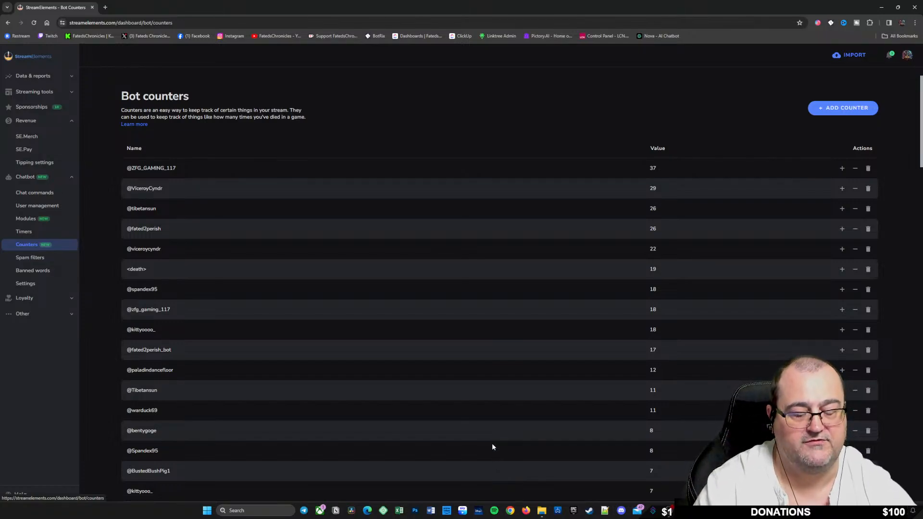
# View the chatbot's timers, then open the bot modules and browse all the available chat games and tools
pyautogui.click(24, 232)
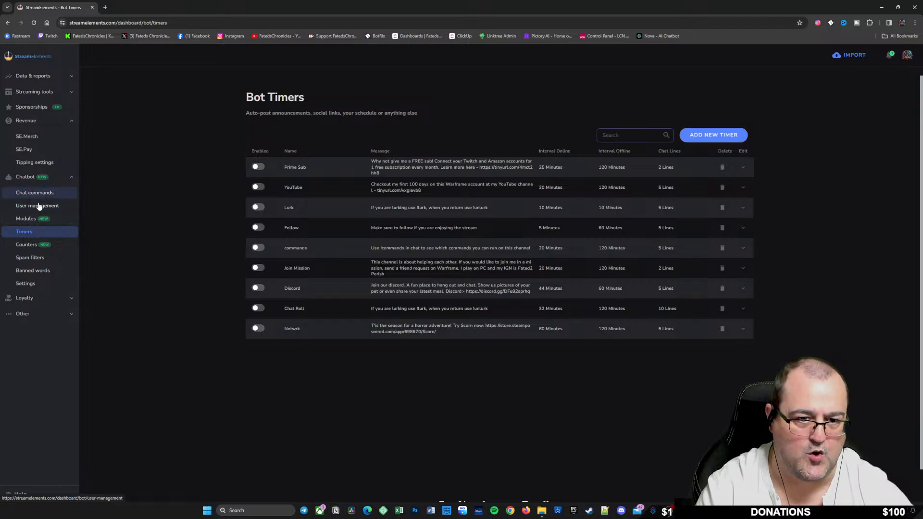
pyautogui.click(34, 222)
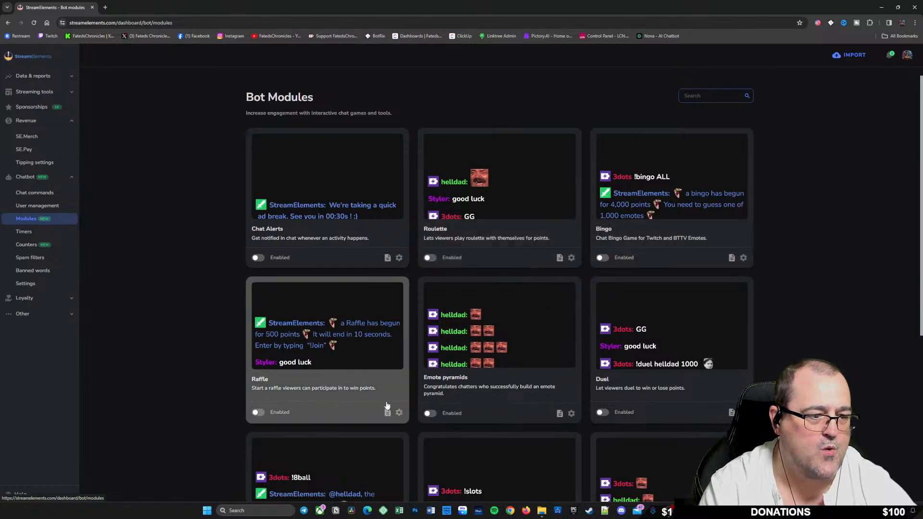
pyautogui.scroll(-3, 621, 367)
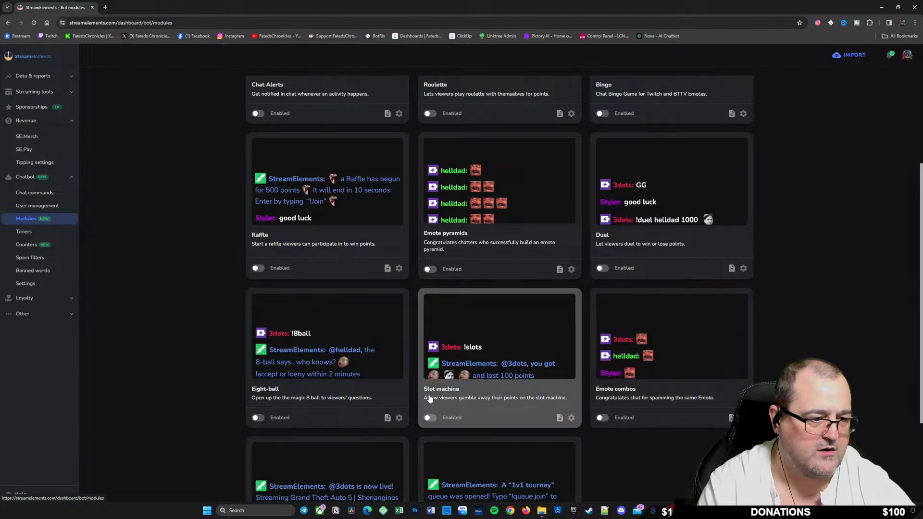
pyautogui.scroll(-2, 287, 383)
pyautogui.scroll(-1, 287, 383)
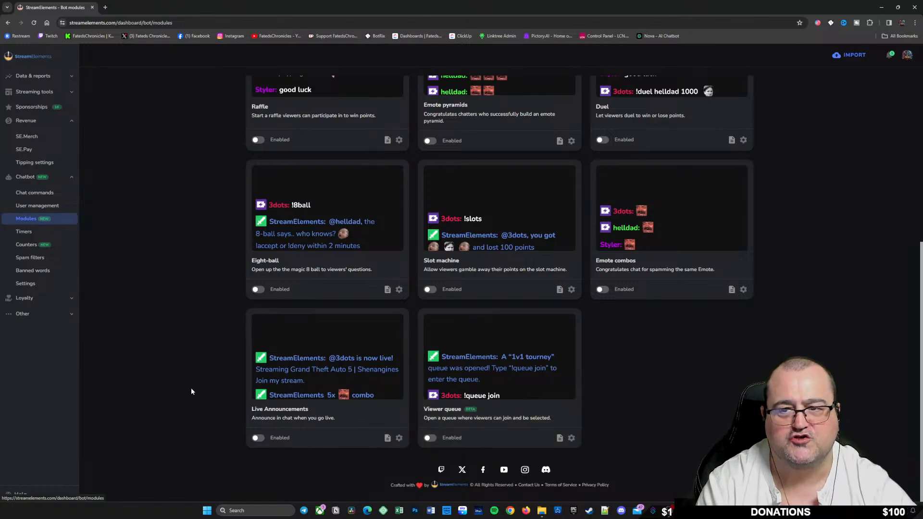
pyautogui.scroll(6, 192, 402)
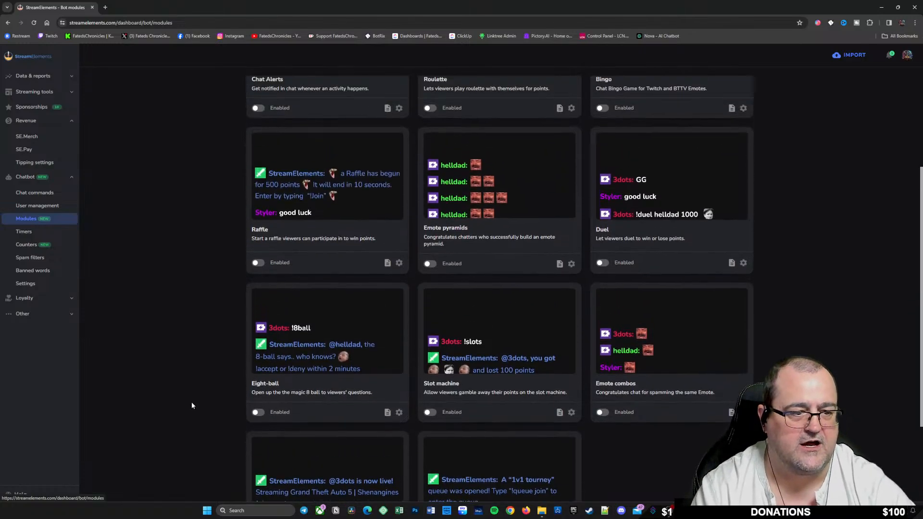
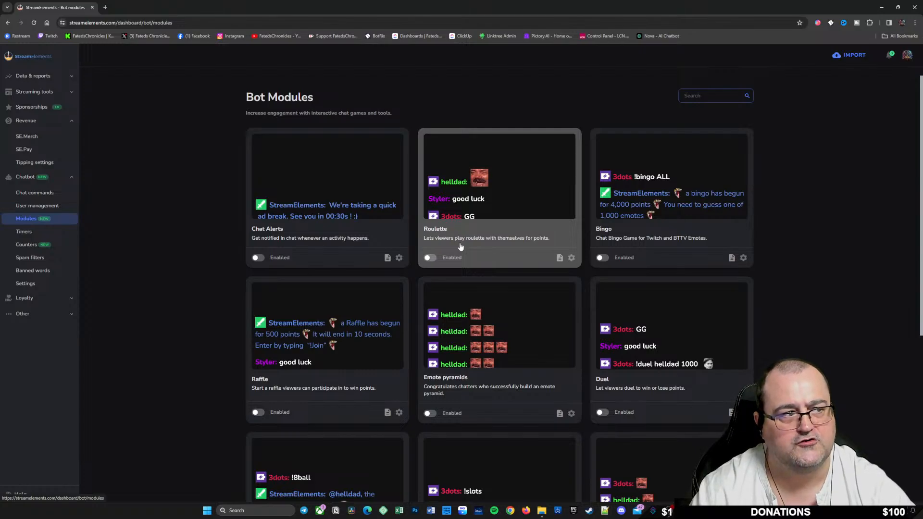
# Open the chatbot's user management and review the full list of bot users and their permission levels
pyautogui.click(37, 207)
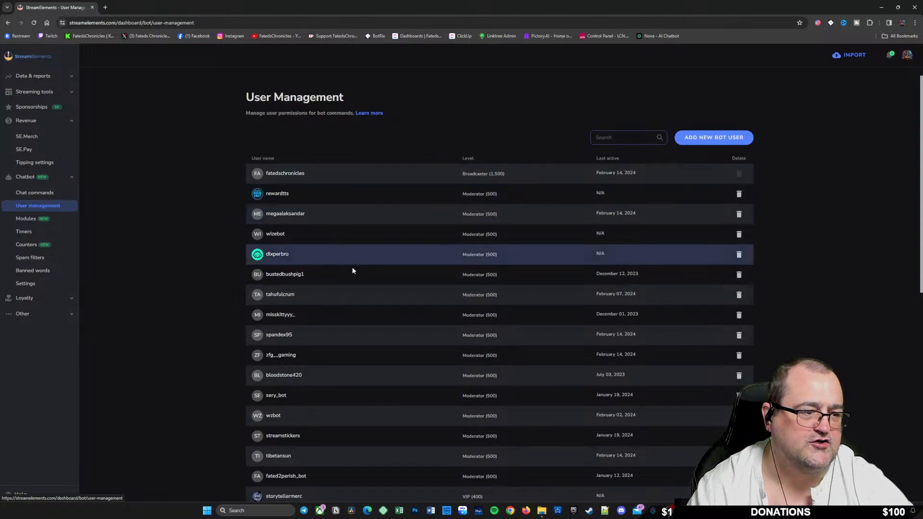
pyautogui.scroll(-3, 362, 374)
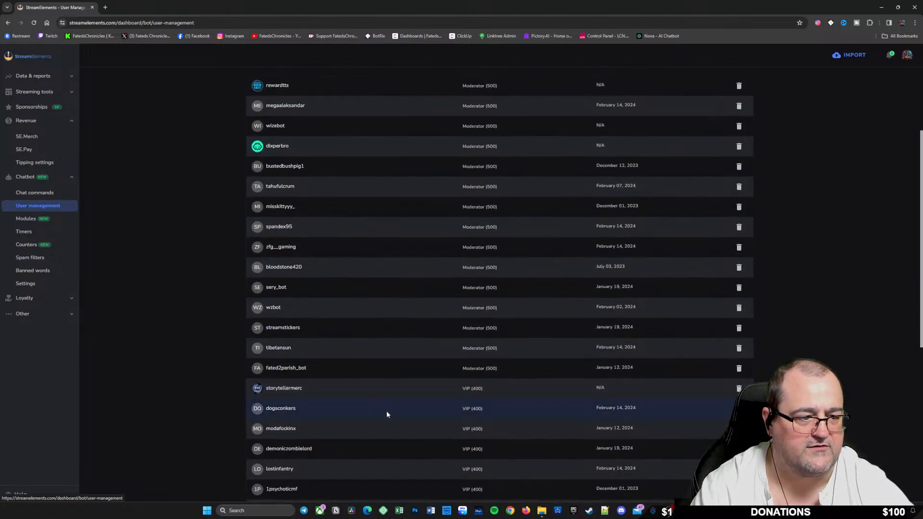
pyautogui.scroll(3, 351, 202)
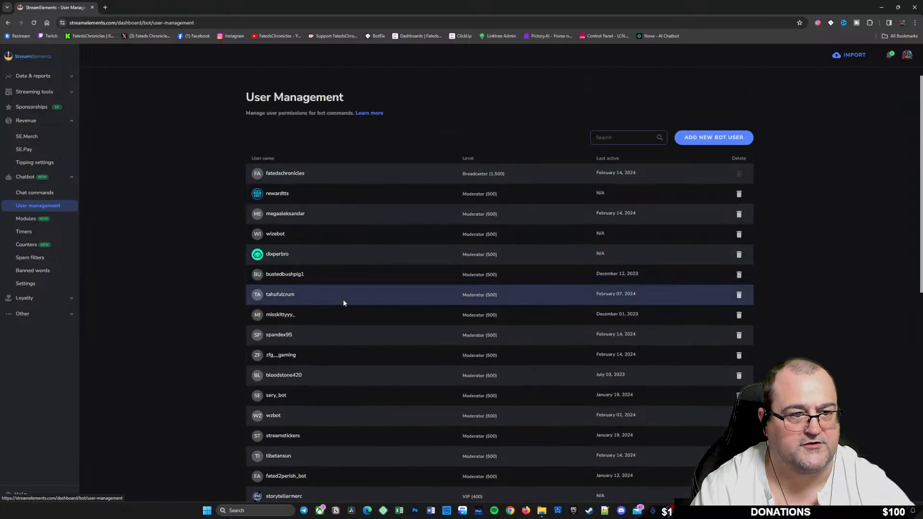
pyautogui.scroll(-2, 363, 312)
pyautogui.scroll(-1, 364, 301)
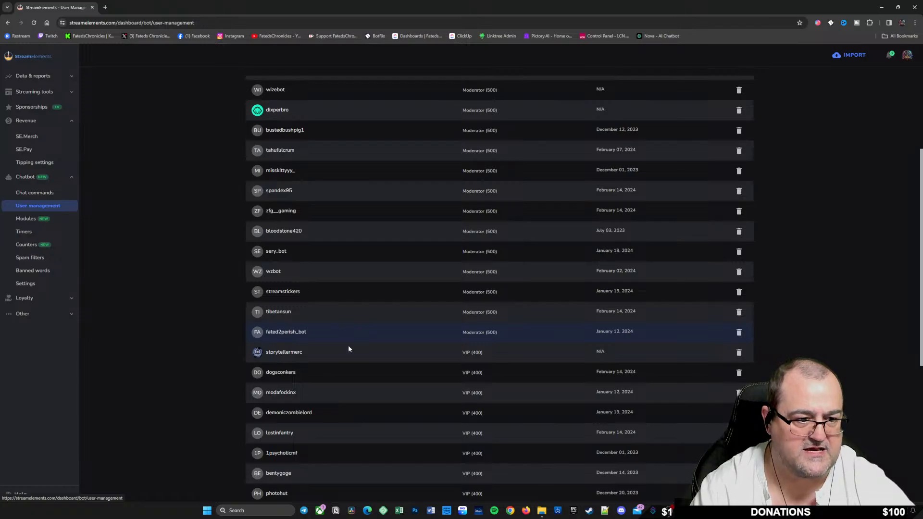
pyautogui.scroll(-4, 350, 351)
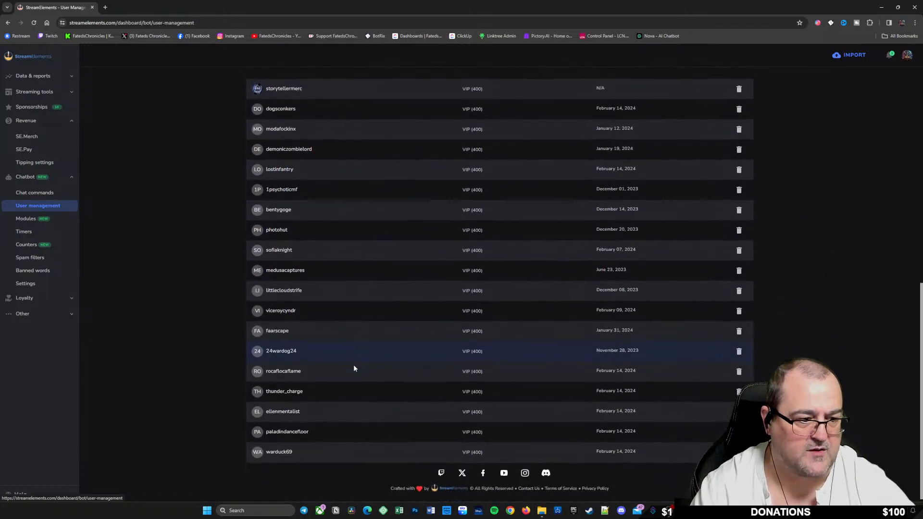
pyautogui.scroll(6, 370, 428)
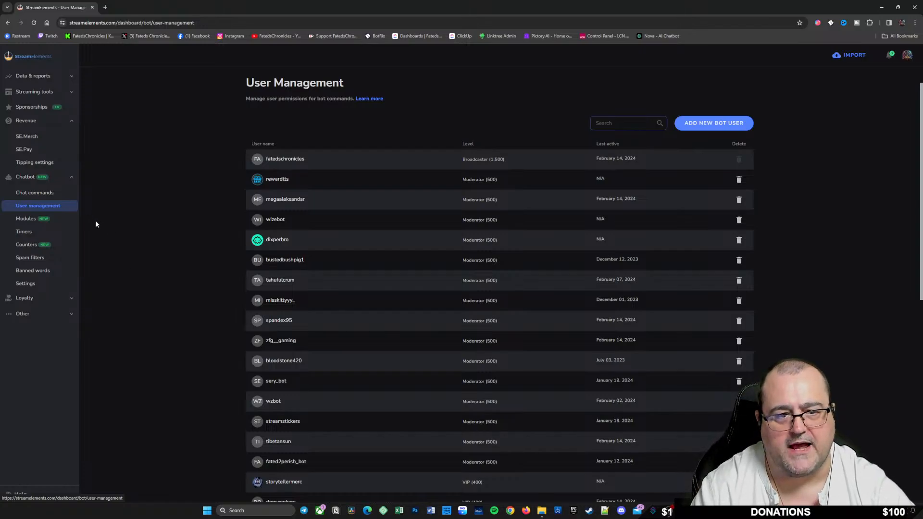
# Return to the chatbot's timers, expand the Prime Sub timer to review its response message, and enable the timer
pyautogui.click(36, 233)
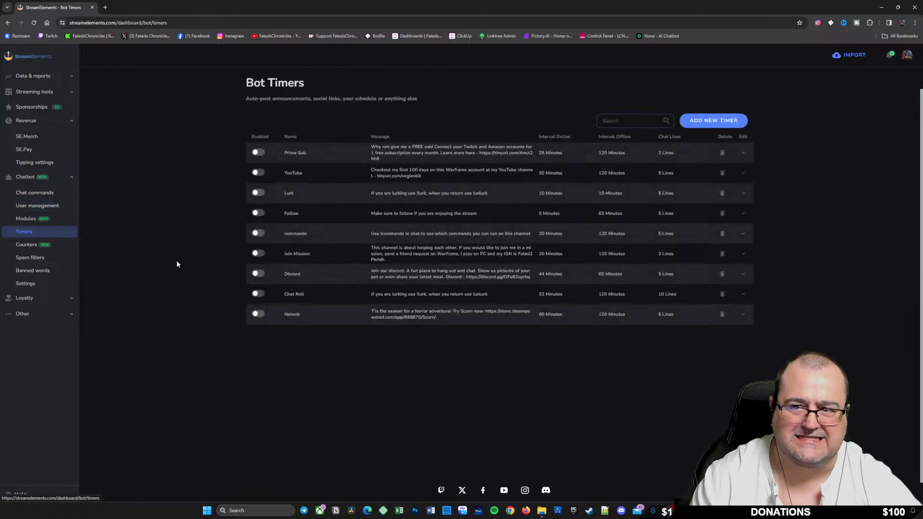
pyautogui.click(349, 156)
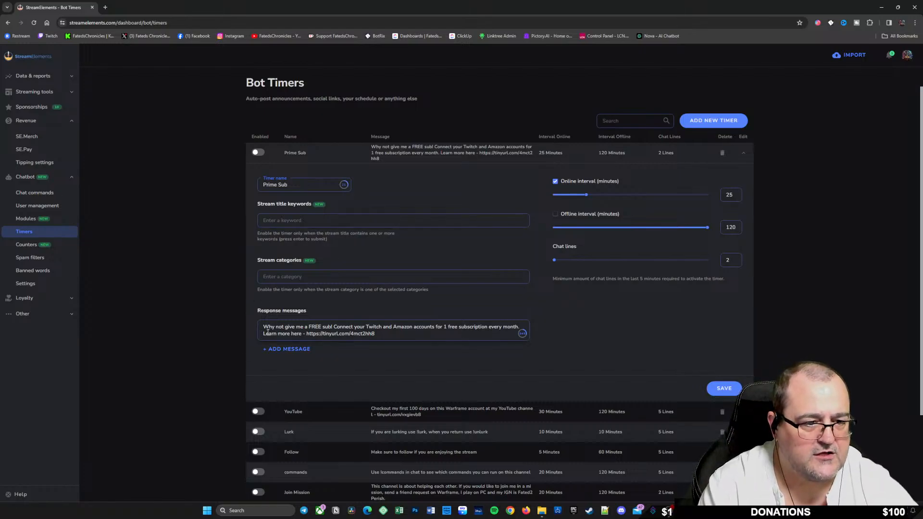
pyautogui.click(304, 333)
pyautogui.write('-')
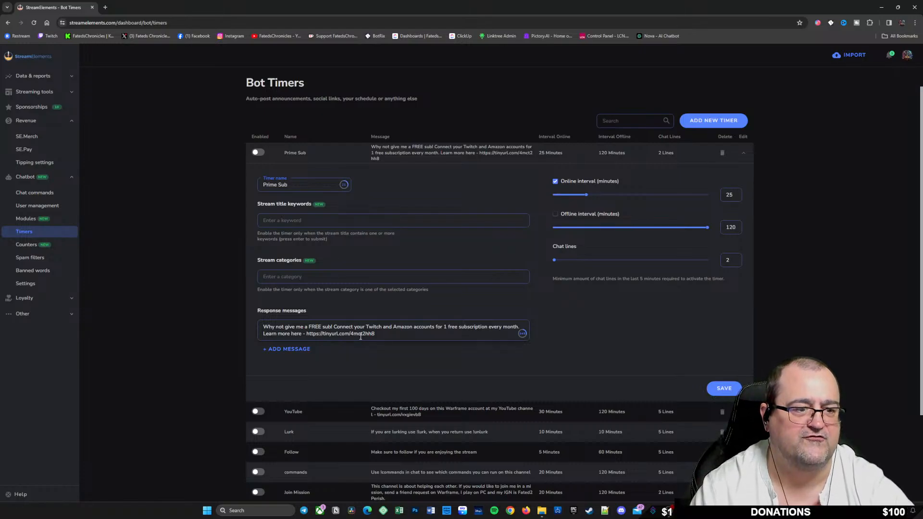
pyautogui.click(256, 153)
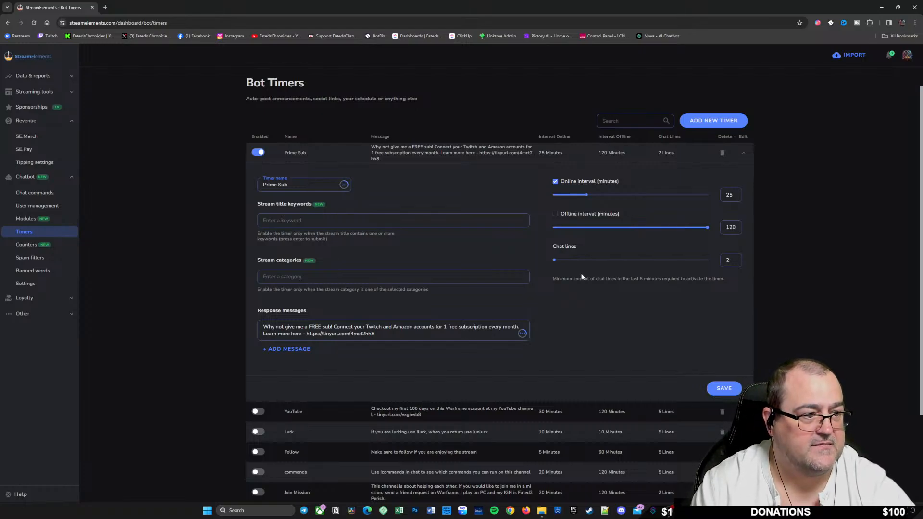
# Try several minimum chat lines values for the Prime Sub timer, including 0, 160 and 32, and enter 5
pyautogui.click(553, 260)
pyautogui.click(553, 260)
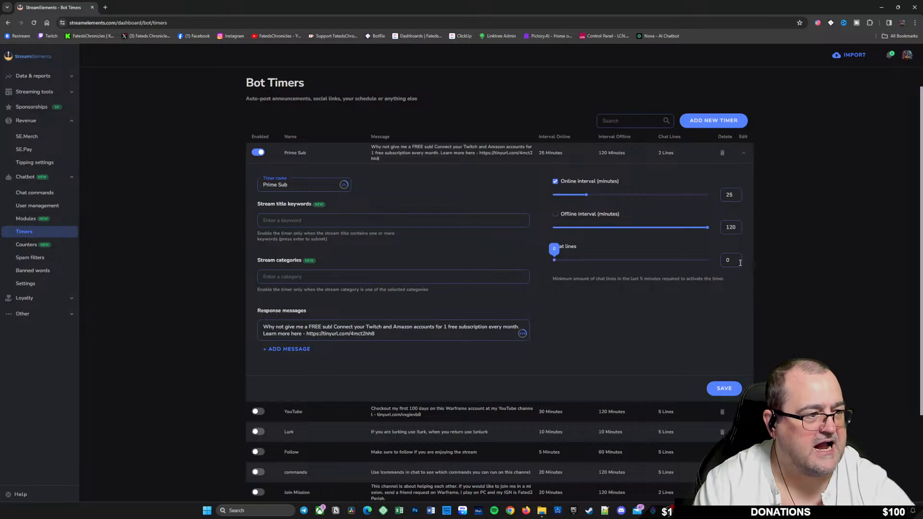
pyautogui.moveTo(555, 258)
pyautogui.mouseDown()
pyautogui.moveTo(689, 262)
pyautogui.moveTo(559, 260)
pyautogui.mouseUp()
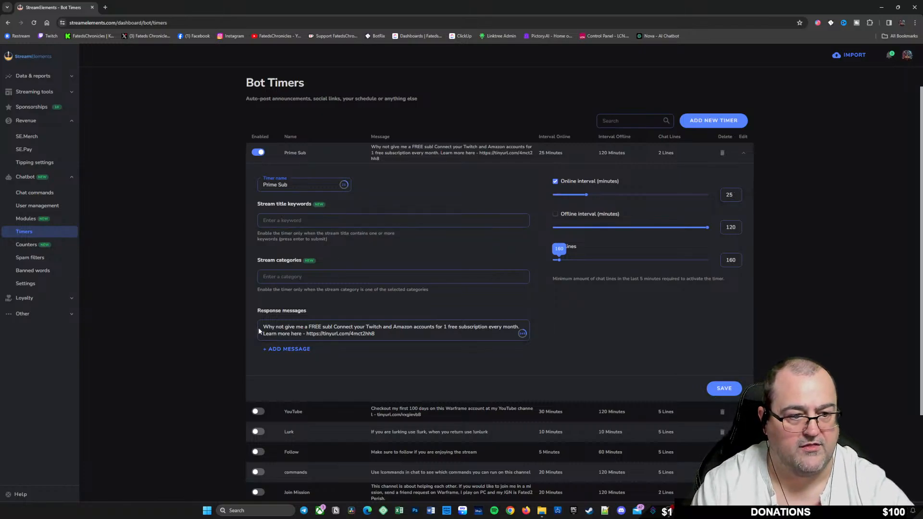
pyautogui.moveTo(559, 260); pyautogui.dragTo(553, 261)
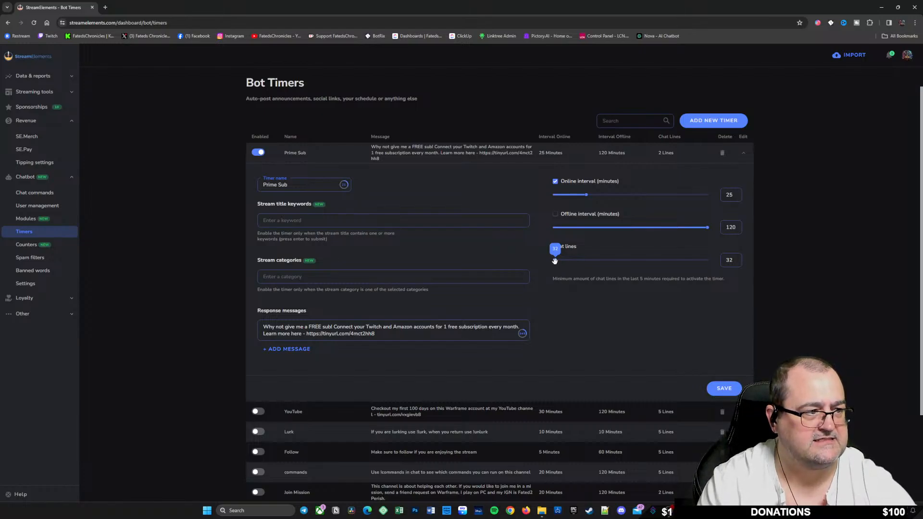
pyautogui.moveTo(554, 261); pyautogui.dragTo(549, 261)
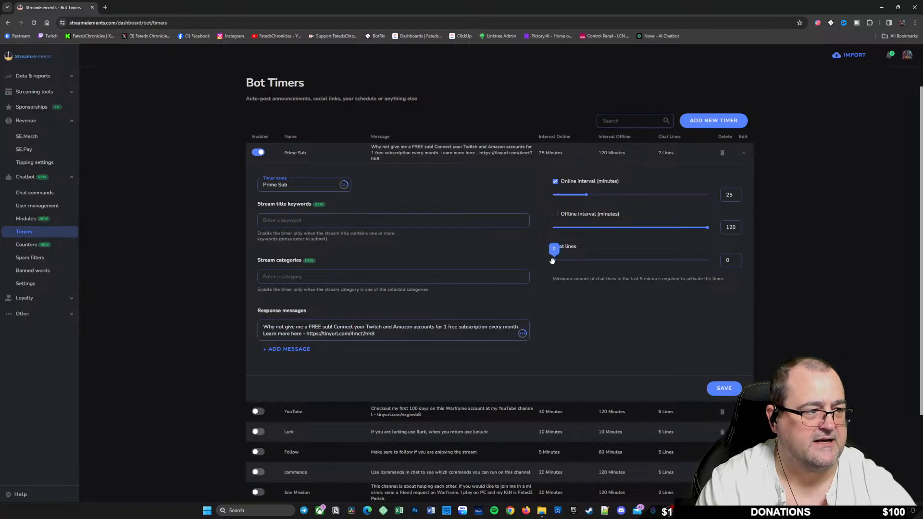
pyautogui.doubleClick(730, 260)
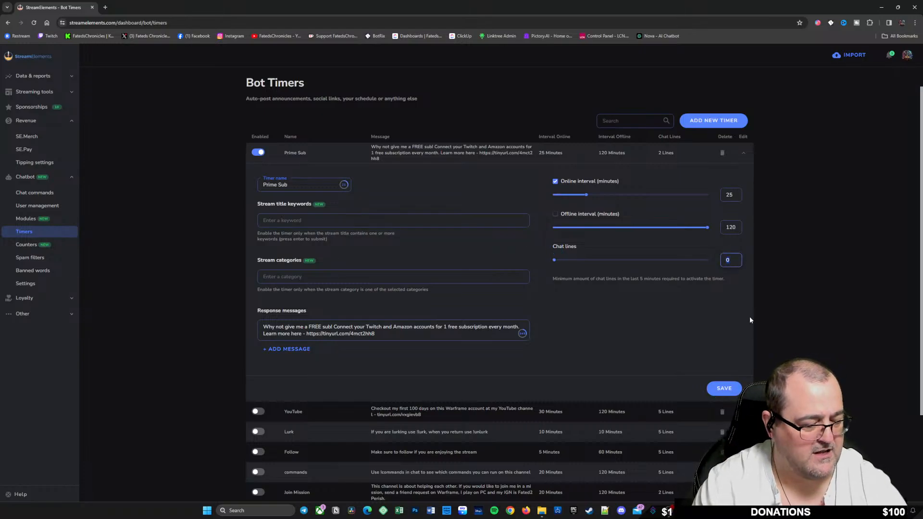
pyautogui.write('5')
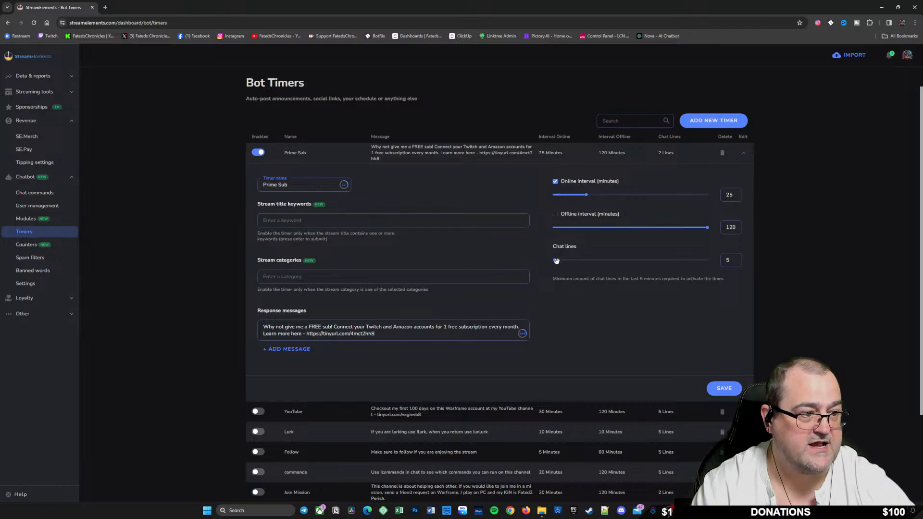
# Set the Prime Sub timer's online interval to 15 minutes and its minimum chat lines to 50
pyautogui.moveTo(555, 258); pyautogui.dragTo(560, 260)
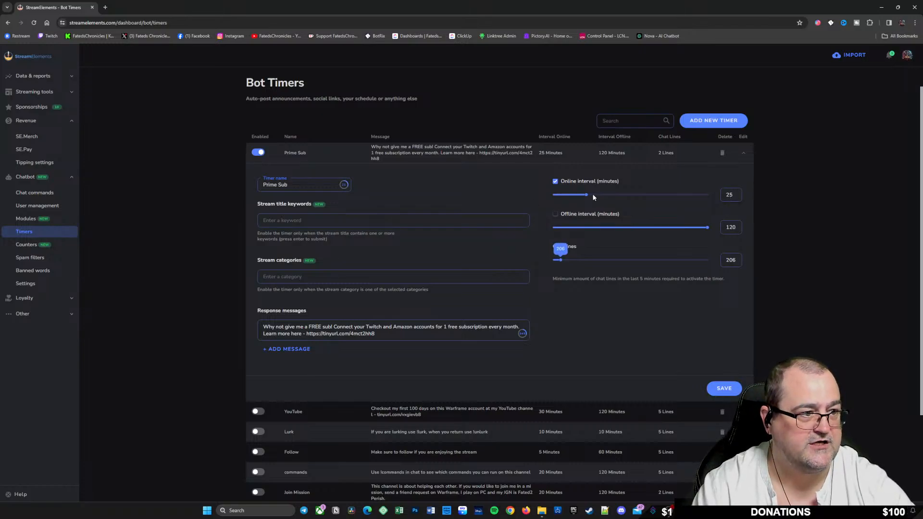
pyautogui.moveTo(585, 195); pyautogui.dragTo(573, 194)
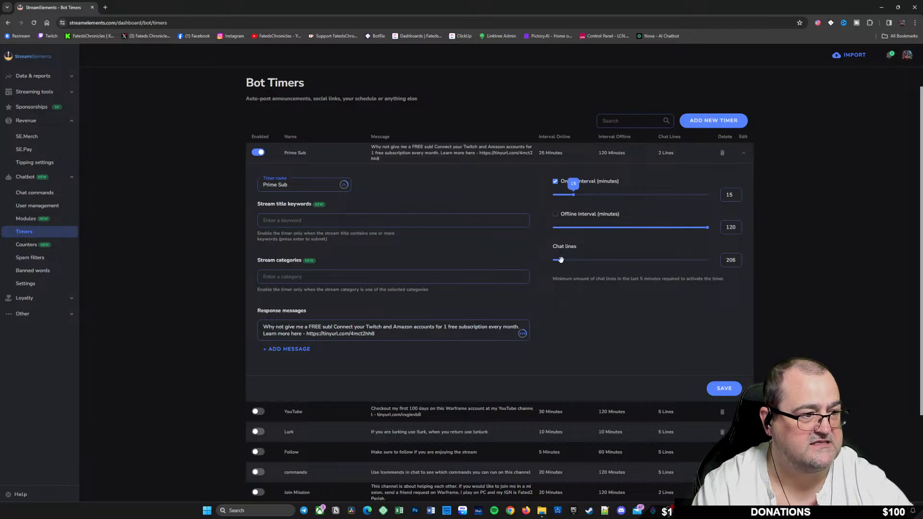
pyautogui.moveTo(561, 259); pyautogui.dragTo(560, 260)
pyautogui.doubleClick(731, 260)
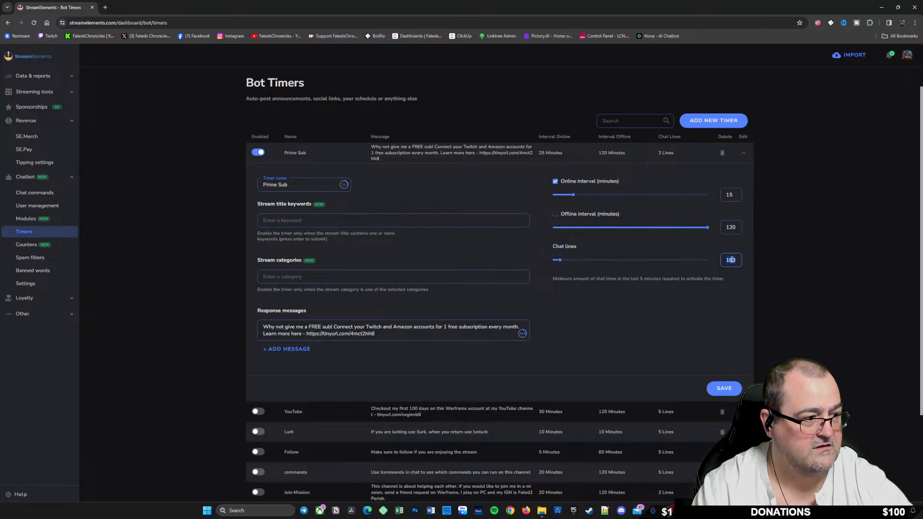
pyautogui.write('50')
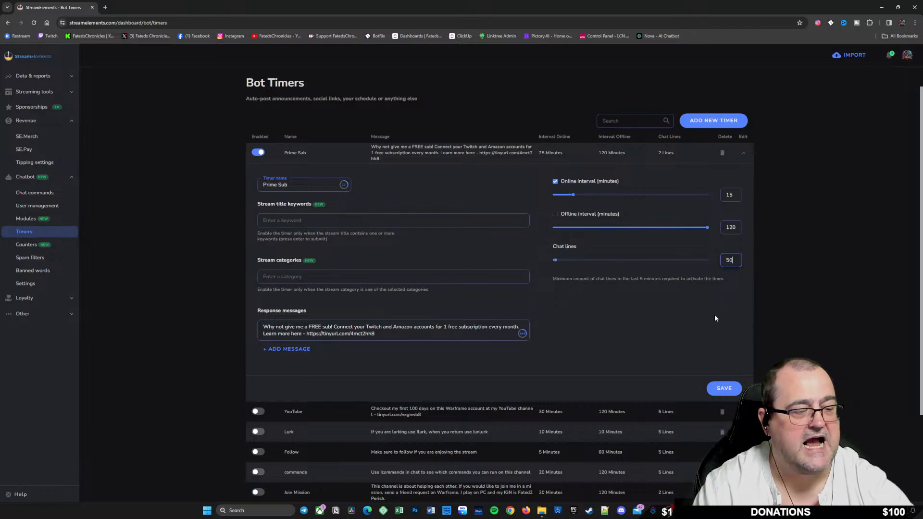
# Set the Prime Sub timer's minimum chat lines to 25 and collapse its settings without saving
pyautogui.doubleClick(732, 260)
pyautogui.write('25')
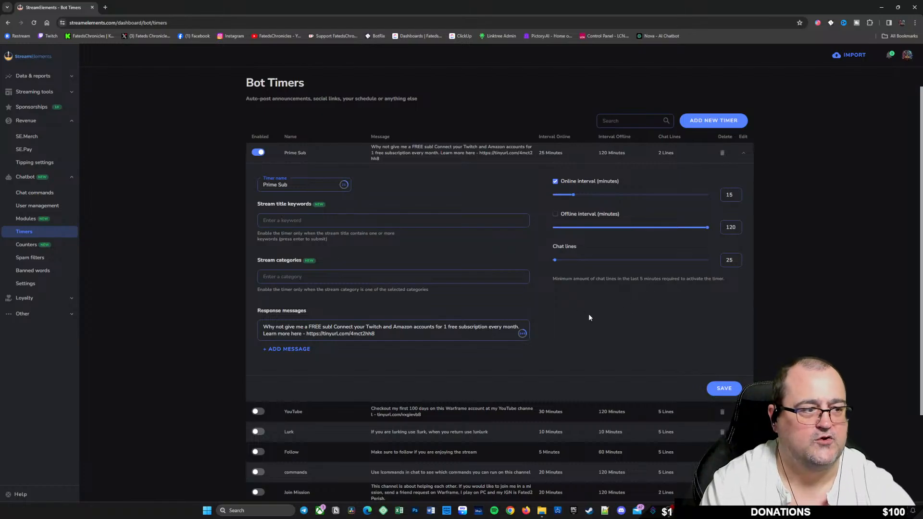
pyautogui.click(344, 152)
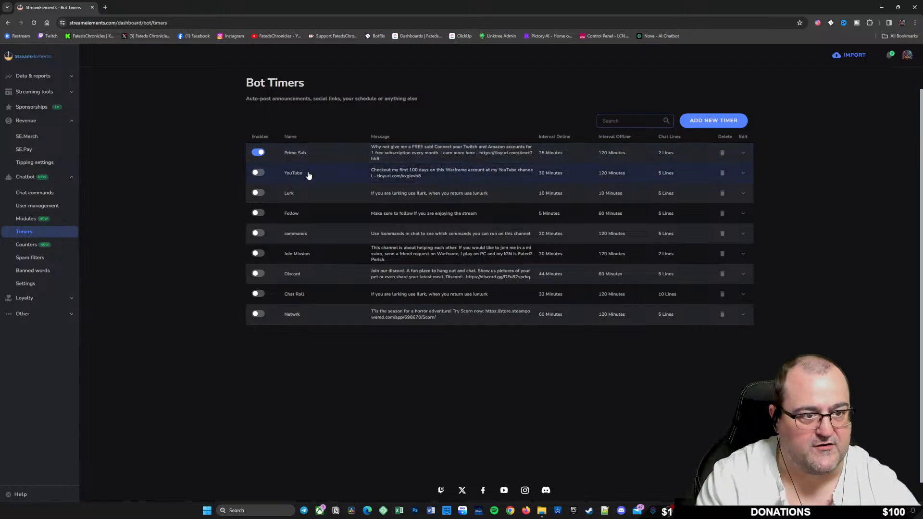
# Expand the YouTube and Follow timers in turn to review their response messages, intervals and chat lines, collapsing each one
pyautogui.click(327, 174)
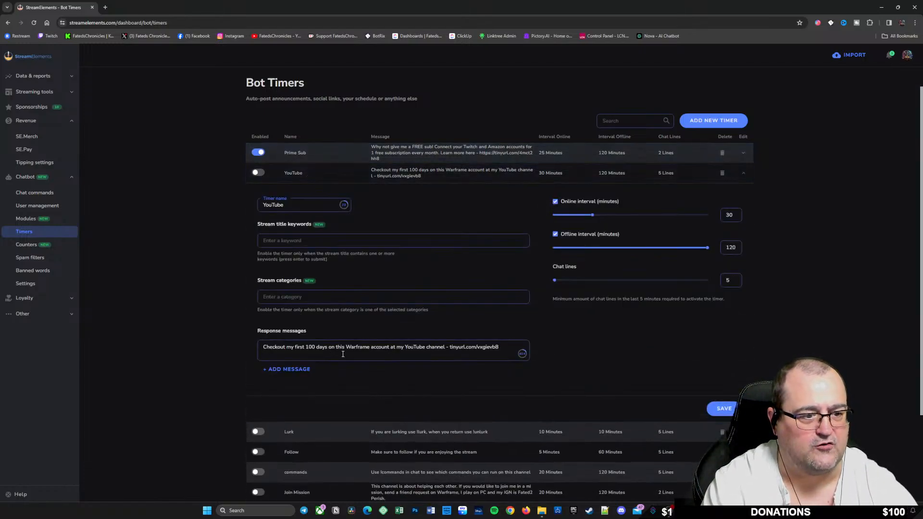
pyautogui.click(330, 178)
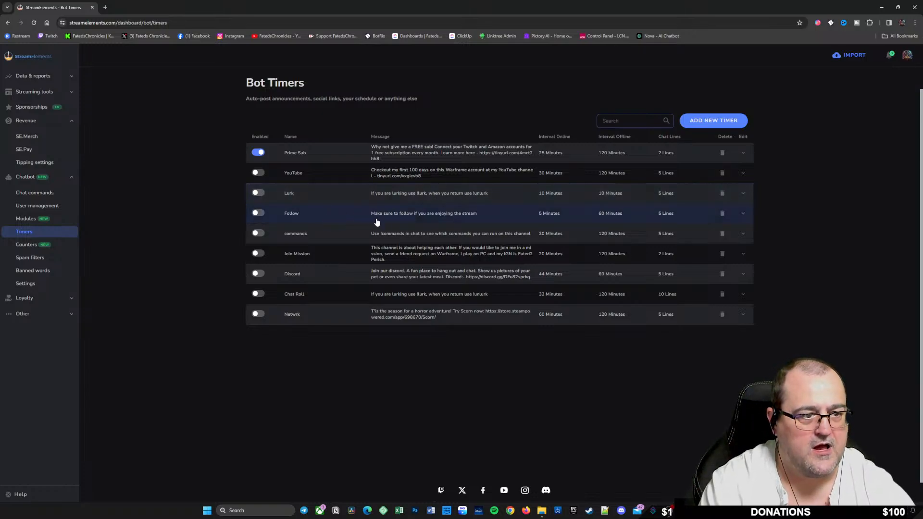
pyautogui.click(319, 214)
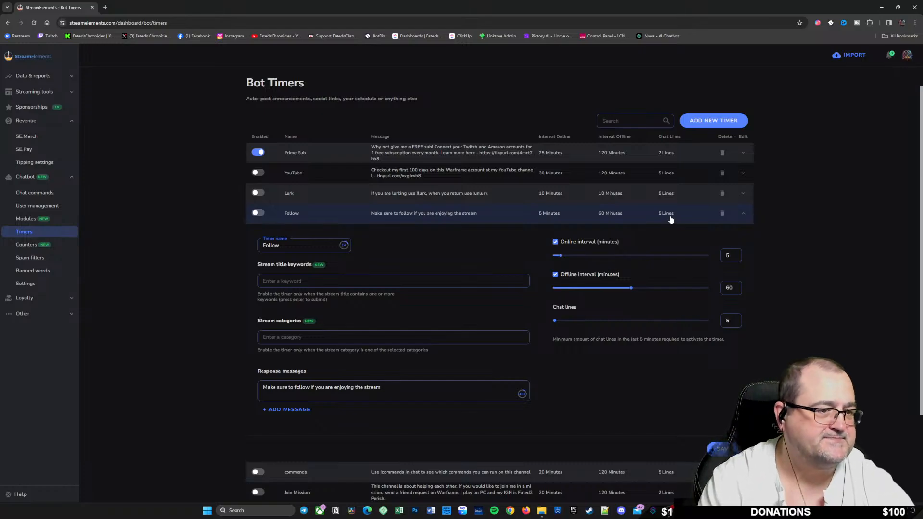
pyautogui.click(340, 215)
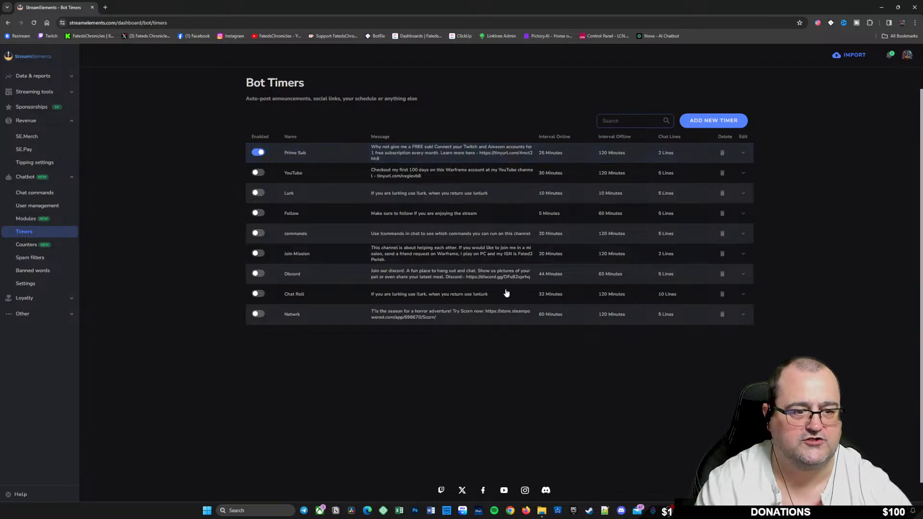
pyautogui.click(257, 152)
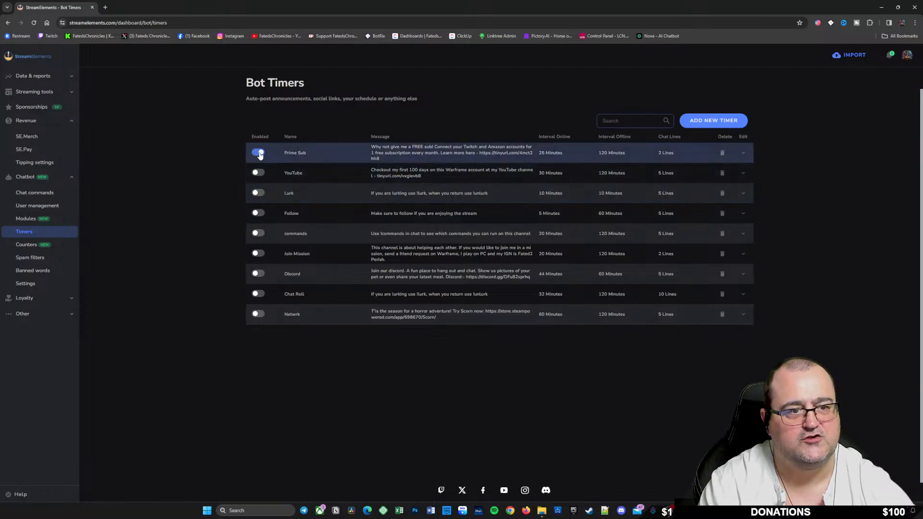
# Open the chatbot's default chat commands, look over the Everyone commands, and switch !givepoints off and back on
pyautogui.click(36, 195)
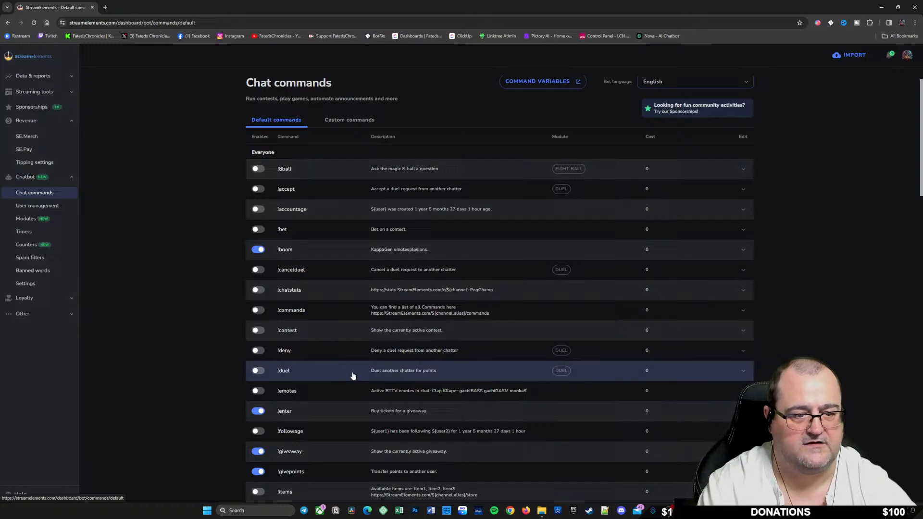
pyautogui.scroll(-1, 303, 382)
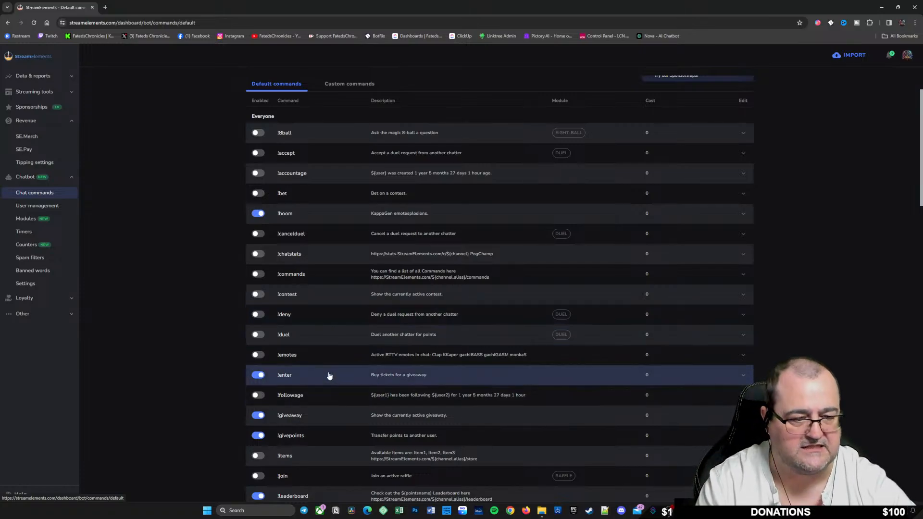
pyautogui.scroll(-2, 329, 376)
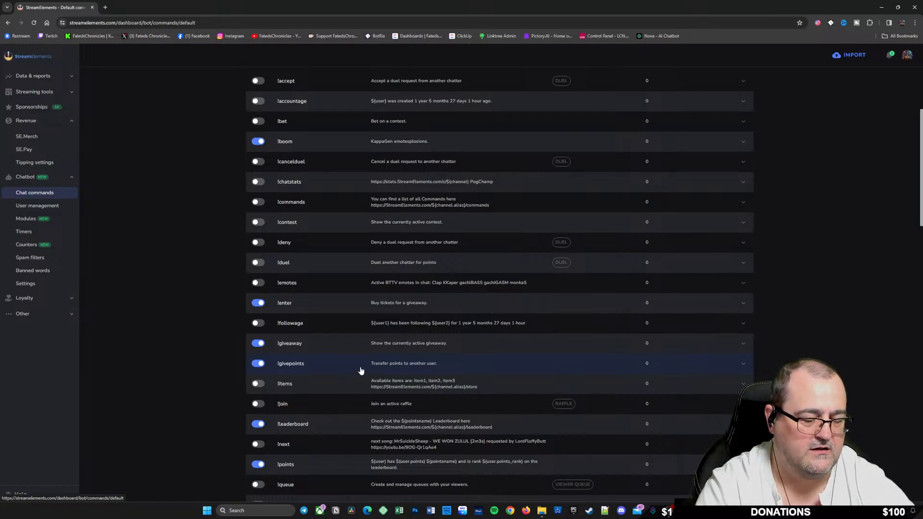
pyautogui.click(257, 364)
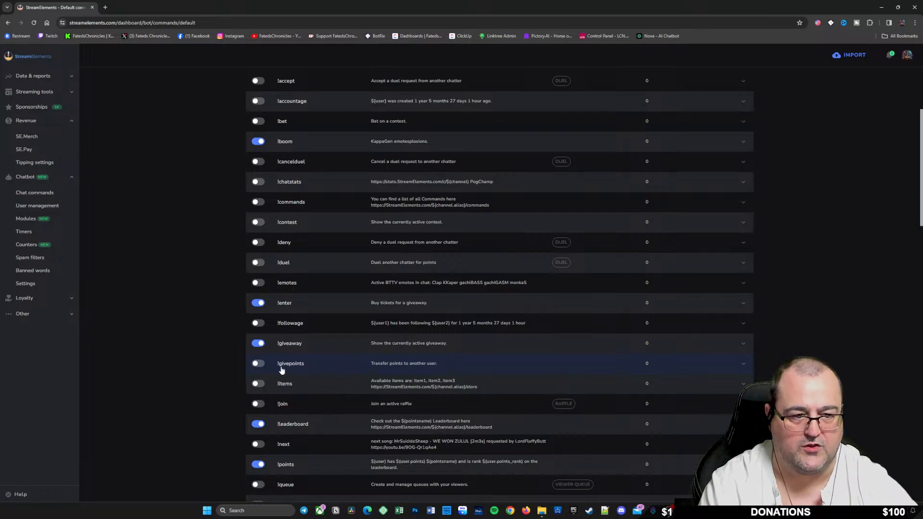
pyautogui.click(257, 365)
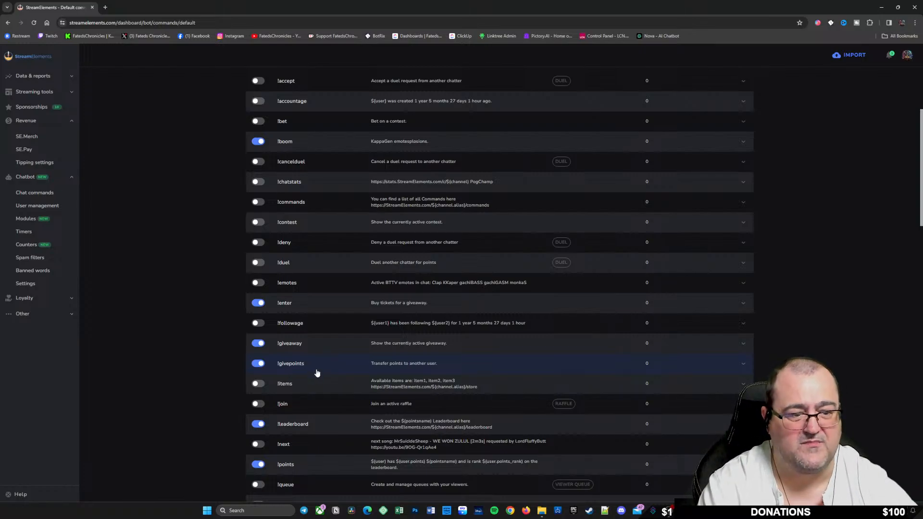
# Expand the !leaderboard command to review its user level, cost, cooldowns and aliases, and collapse it
pyautogui.scroll(-1, 320, 375)
pyautogui.scroll(-1, 320, 377)
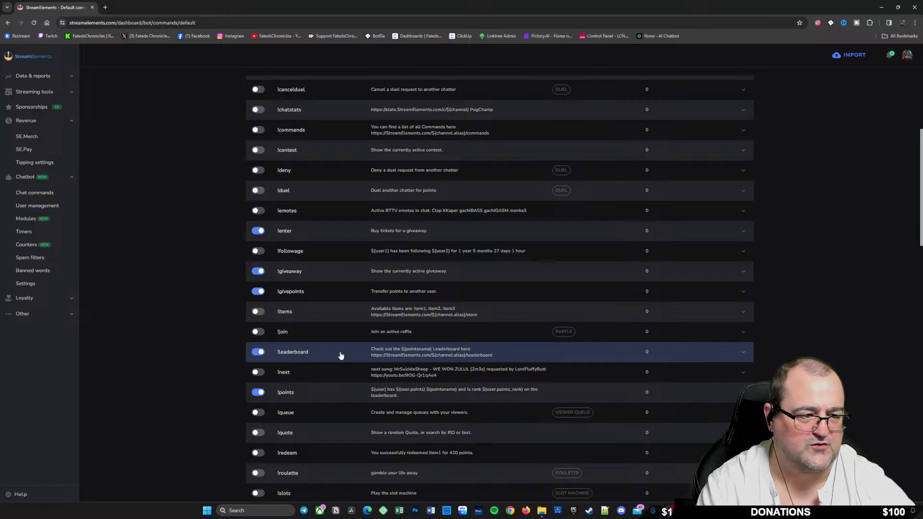
pyautogui.click(387, 354)
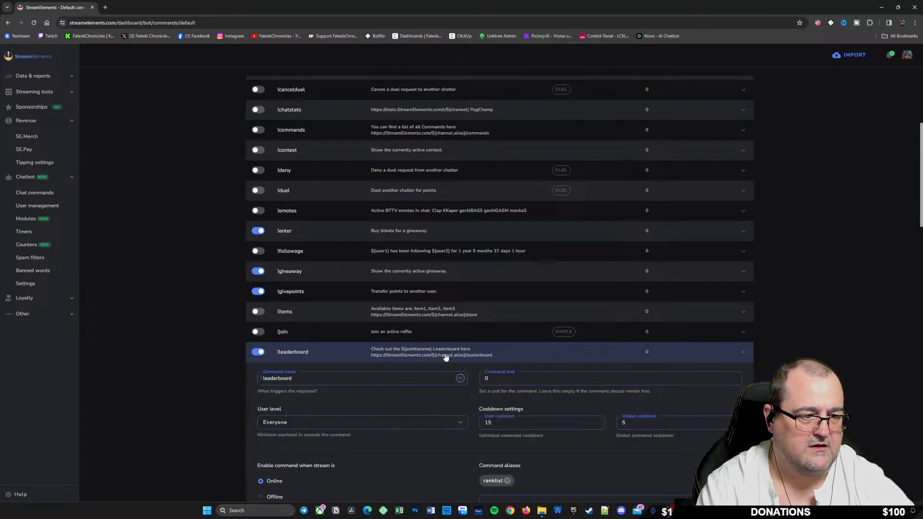
pyautogui.scroll(-3, 402, 298)
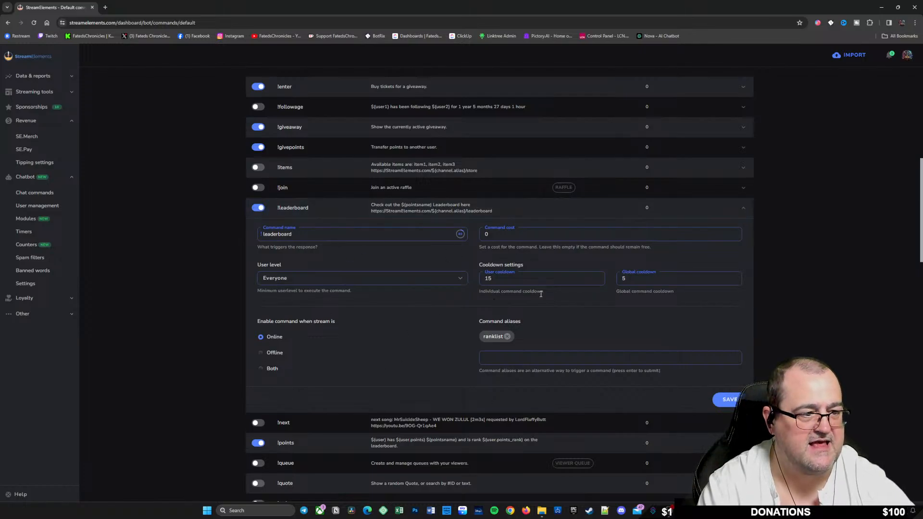
pyautogui.click(335, 210)
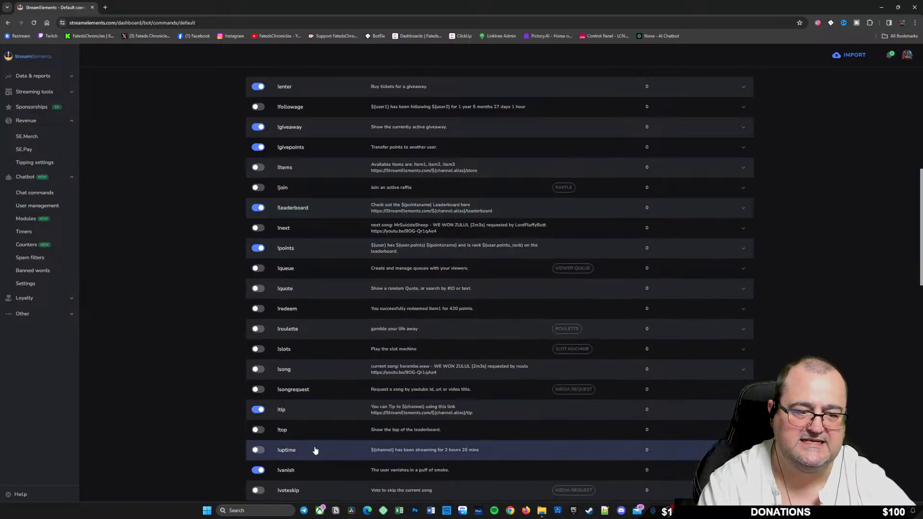
# Examine the full list of default commands, covering the Everyone, Moderator and Super Moderator groups
pyautogui.scroll(-3, 315, 450)
pyautogui.scroll(-1, 342, 267)
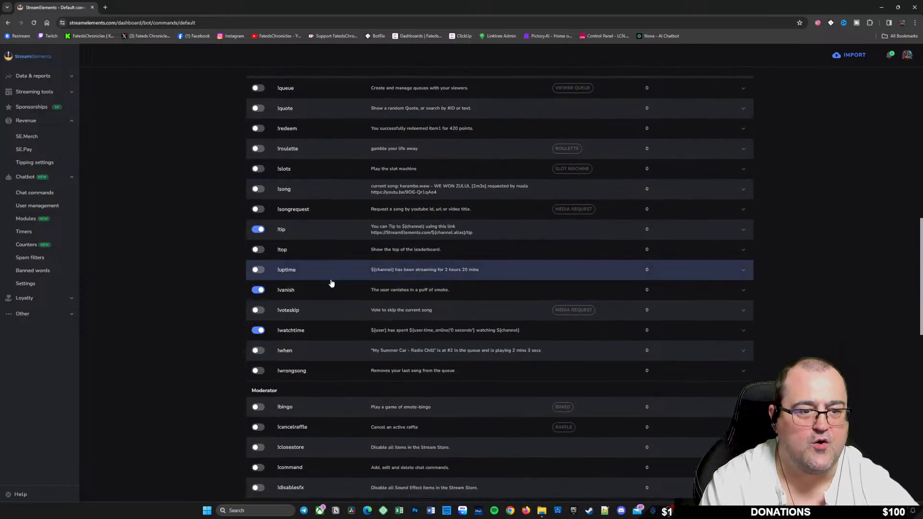
pyautogui.scroll(10, 331, 284)
pyautogui.scroll(-8, 316, 215)
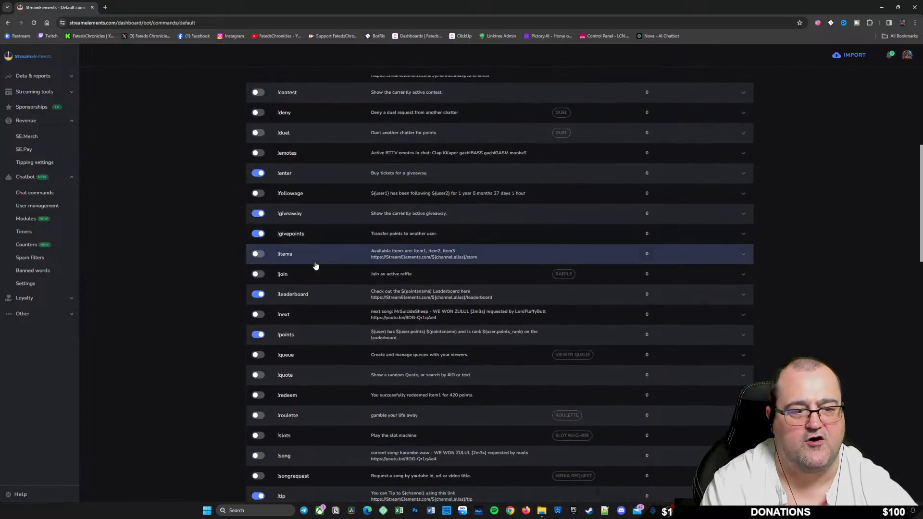
pyautogui.scroll(-5, 315, 266)
pyautogui.scroll(-3, 319, 315)
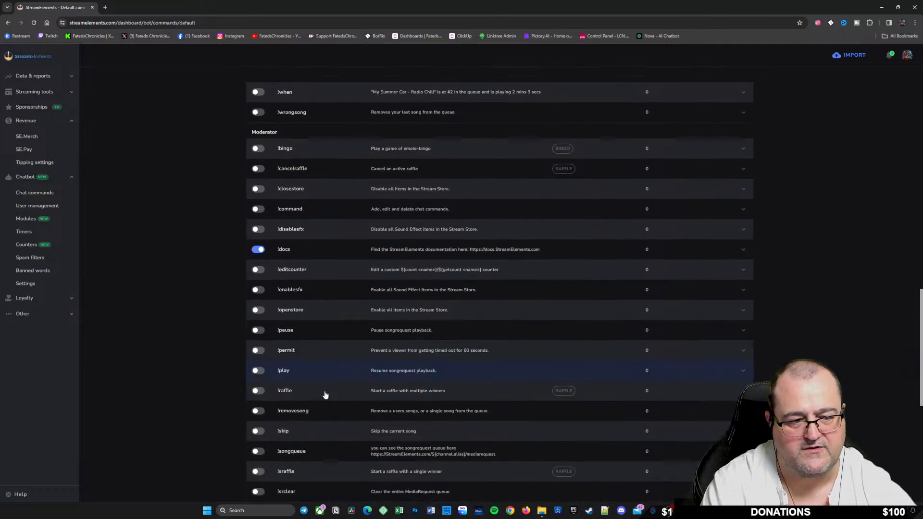
pyautogui.scroll(-5, 322, 370)
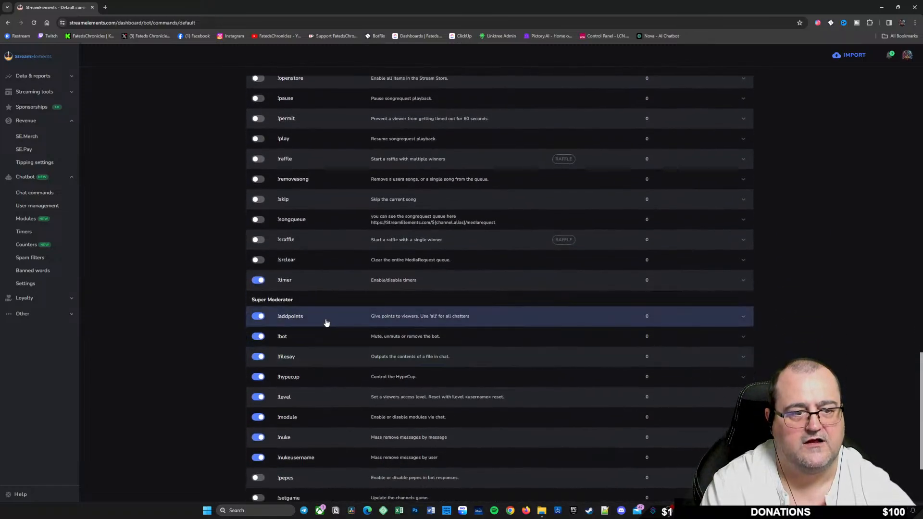
pyautogui.scroll(-3, 326, 323)
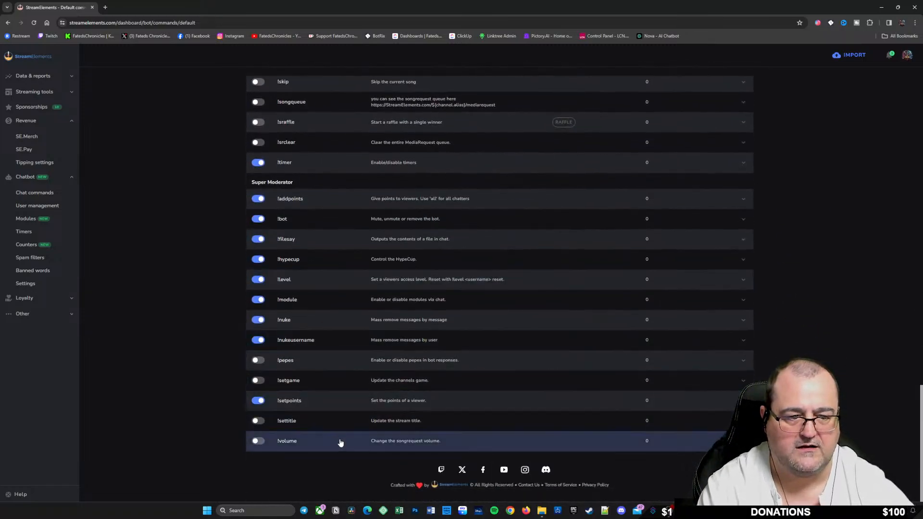
pyautogui.scroll(3, 315, 332)
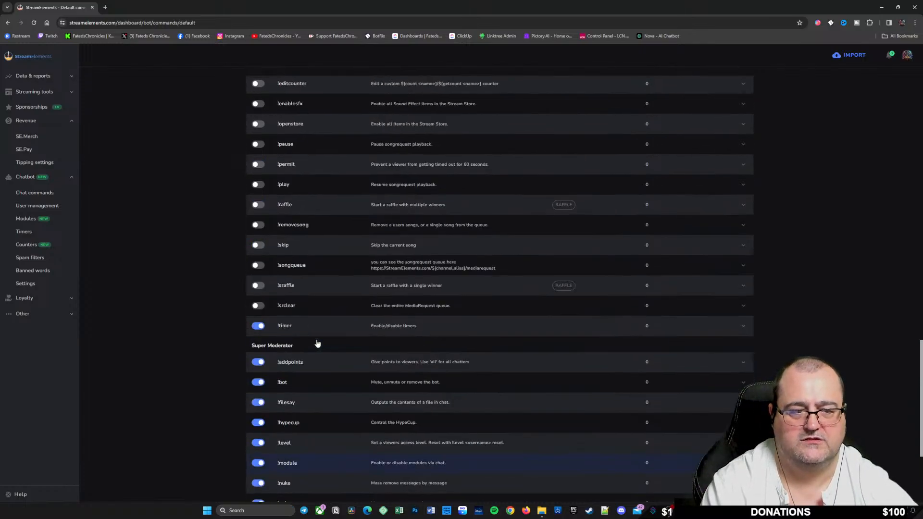
pyautogui.scroll(15, 317, 343)
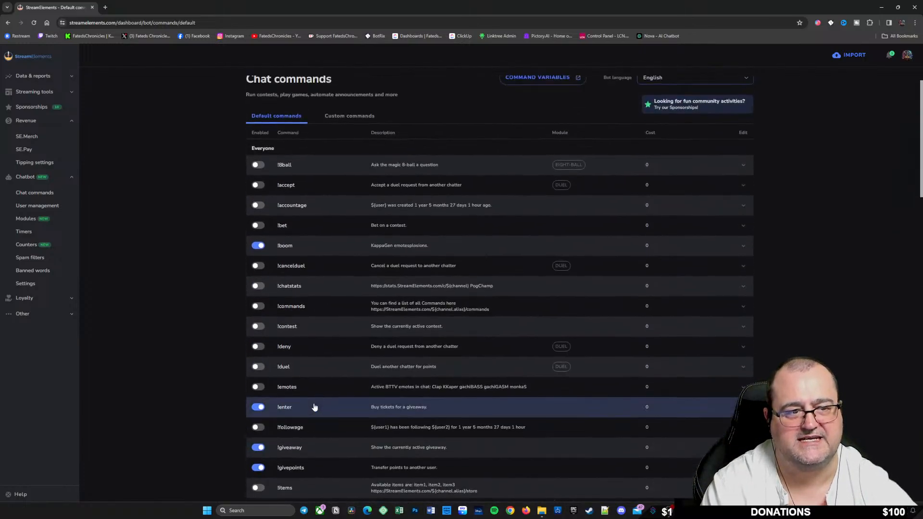
pyautogui.scroll(1, 316, 401)
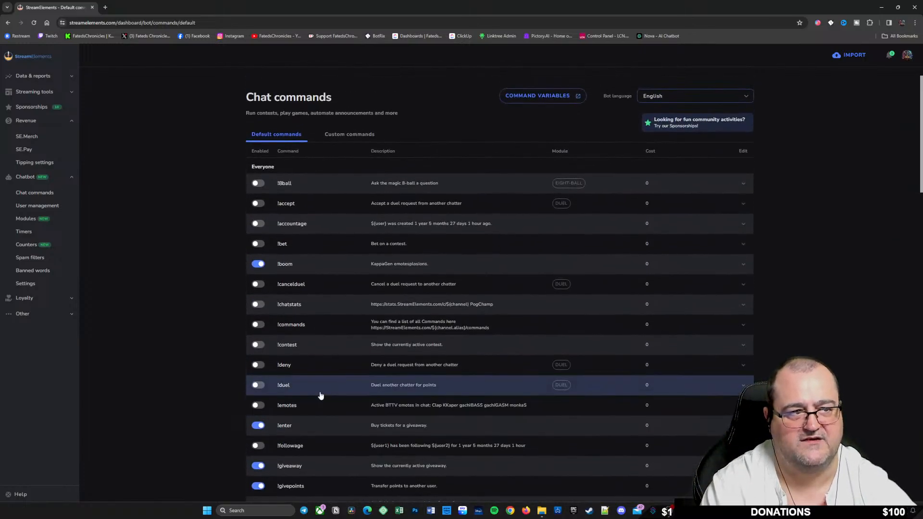
# Show the custom commands, open the command variables documentation, review the available variables, and close that page
pyautogui.click(348, 136)
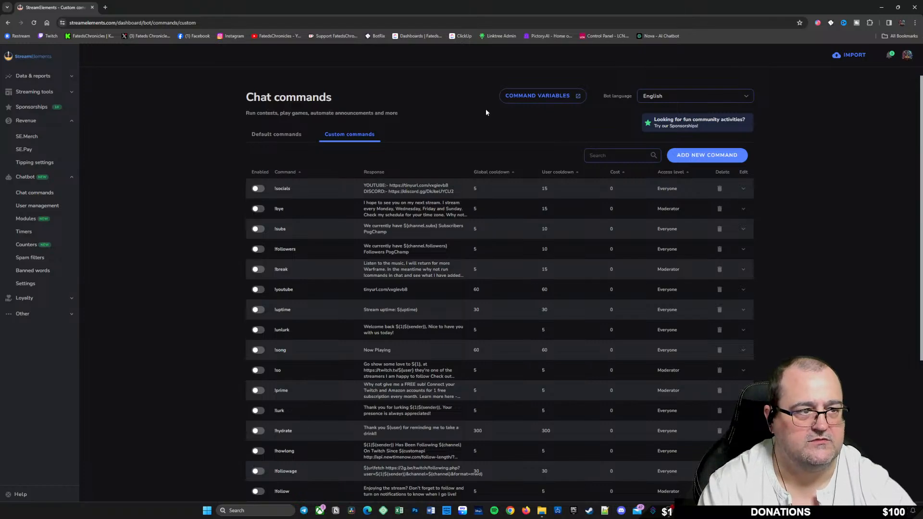
pyautogui.click(540, 98)
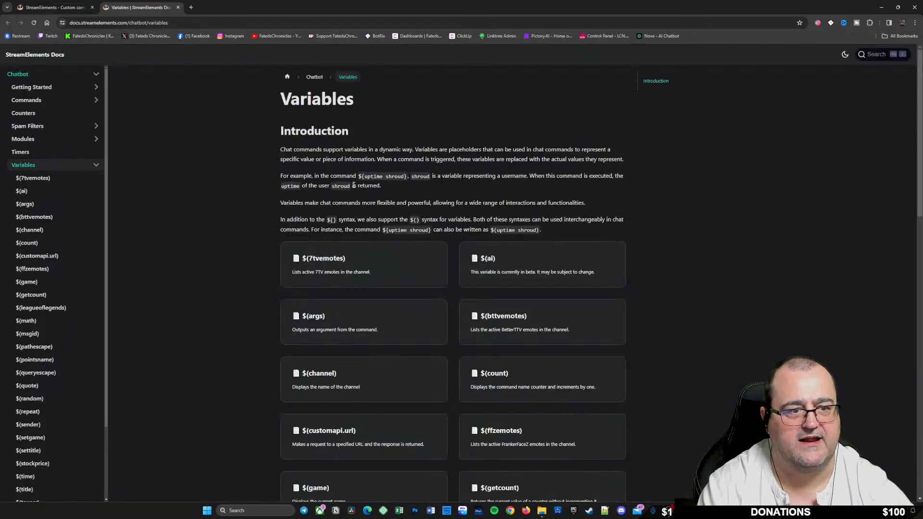
pyautogui.scroll(-4, 62, 232)
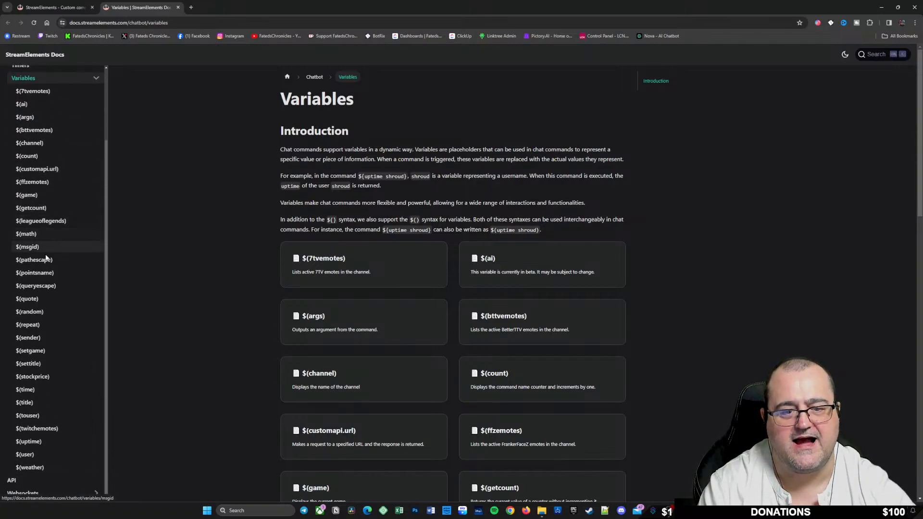
pyautogui.scroll(-8, 297, 389)
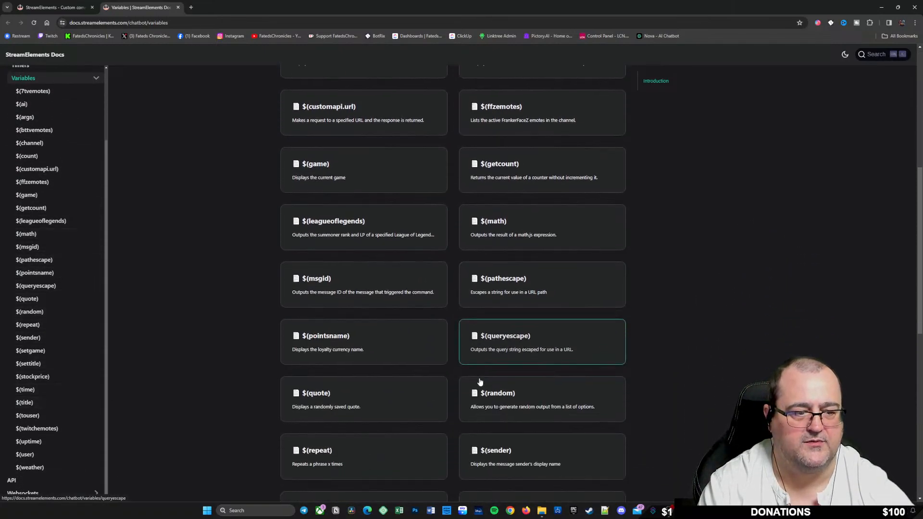
pyautogui.scroll(-5, 479, 397)
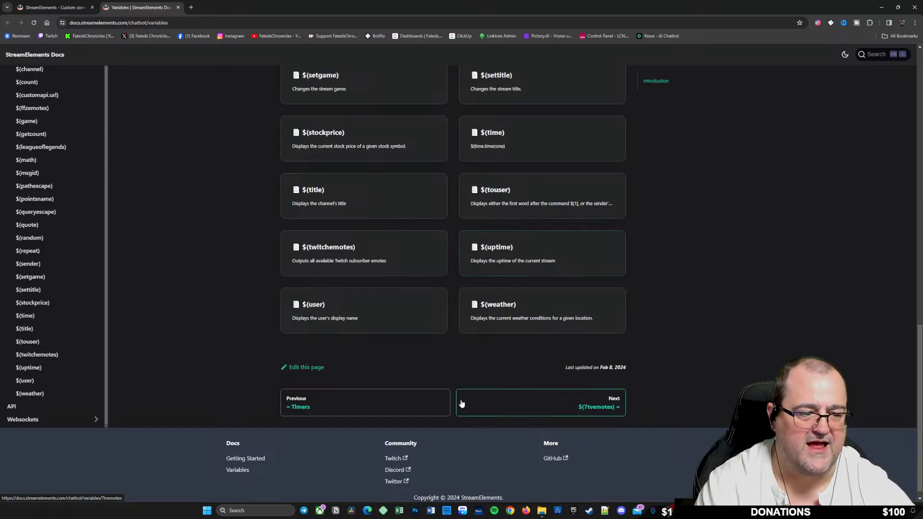
pyautogui.scroll(6, 462, 390)
pyautogui.scroll(10, 462, 390)
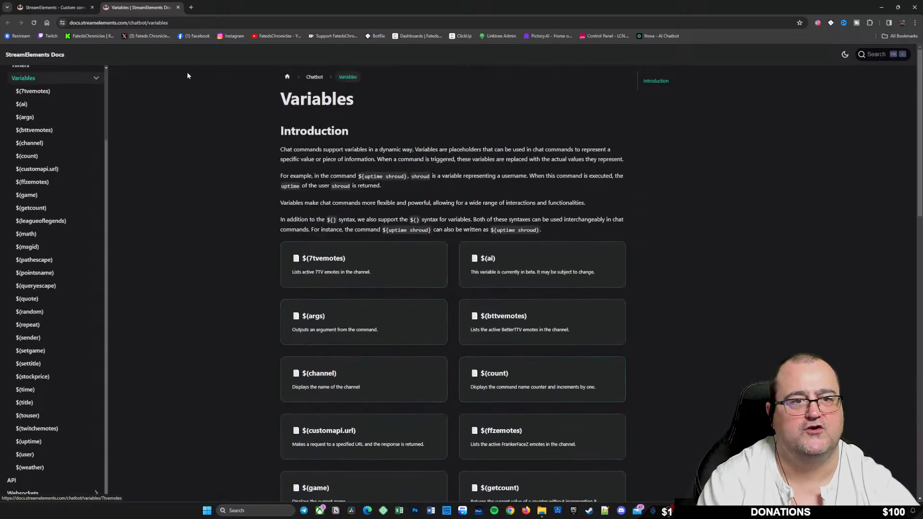
pyautogui.click(178, 8)
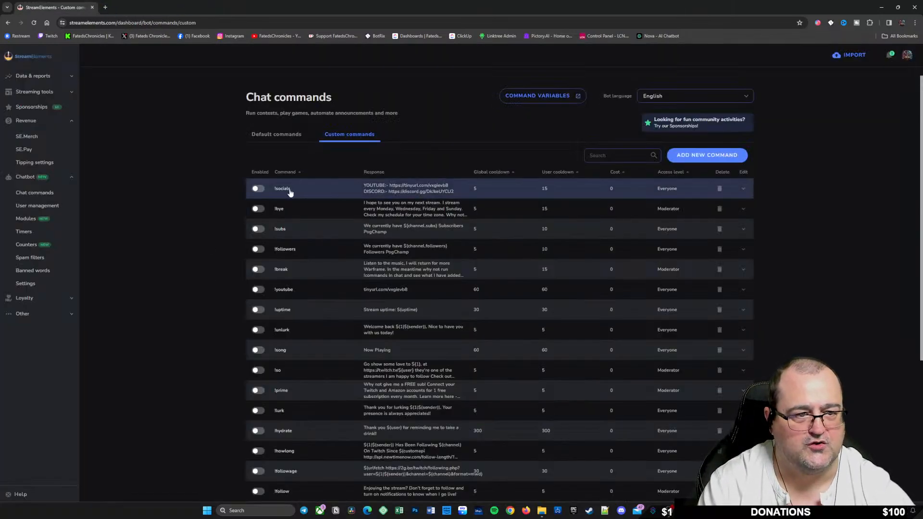
# Enable the custom !socials command, review its response settings, and collapse it
pyautogui.click(258, 188)
pyautogui.click(364, 193)
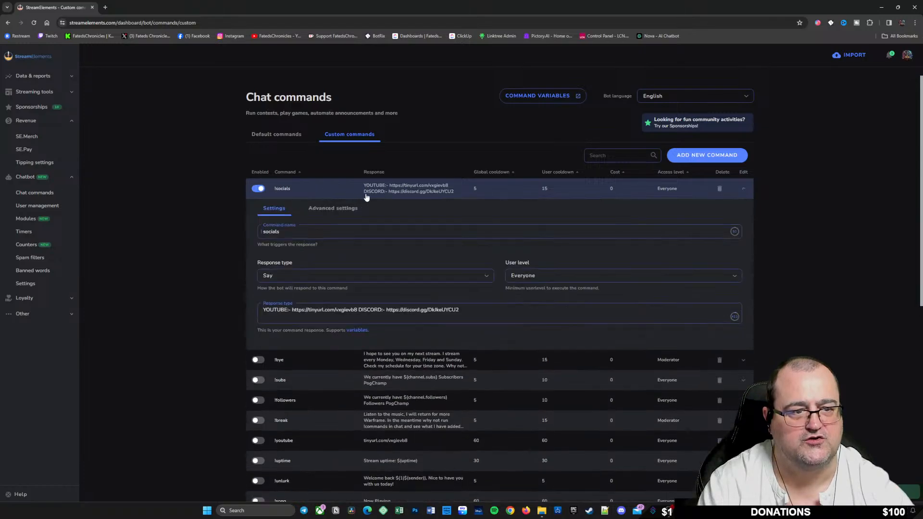
pyautogui.click(260, 189)
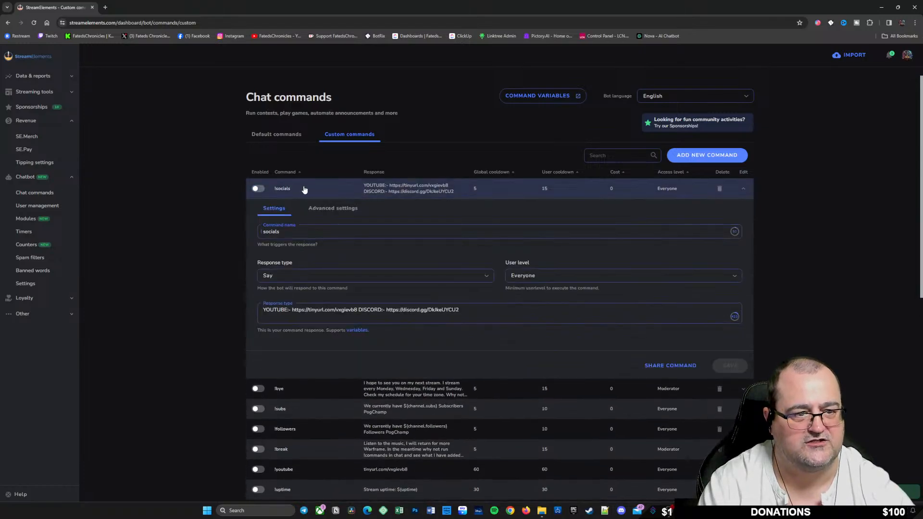
pyautogui.click(259, 189)
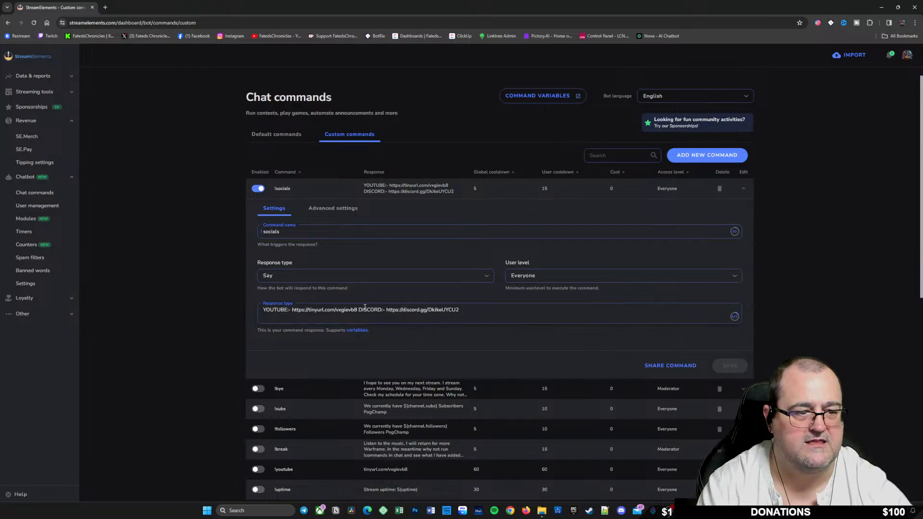
pyautogui.click(327, 188)
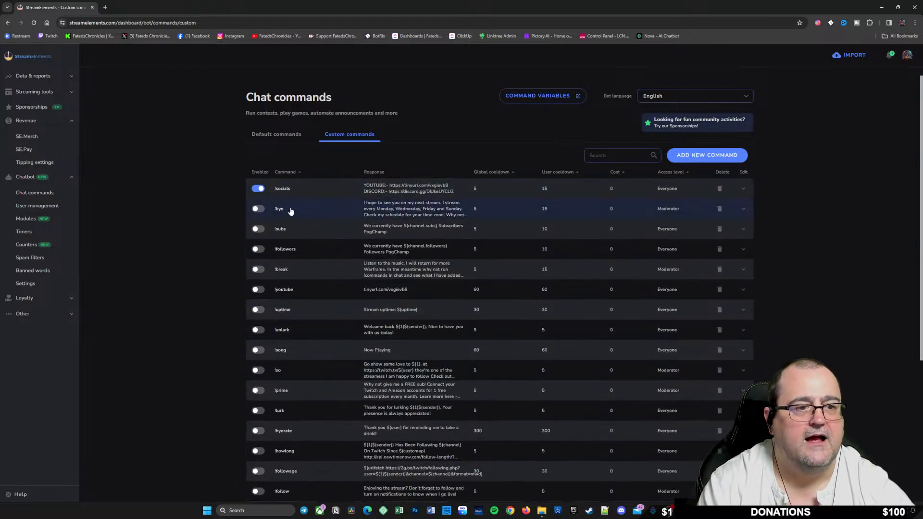
# Expand the custom !bye command to review its response settings, and collapse it
pyautogui.click(306, 210)
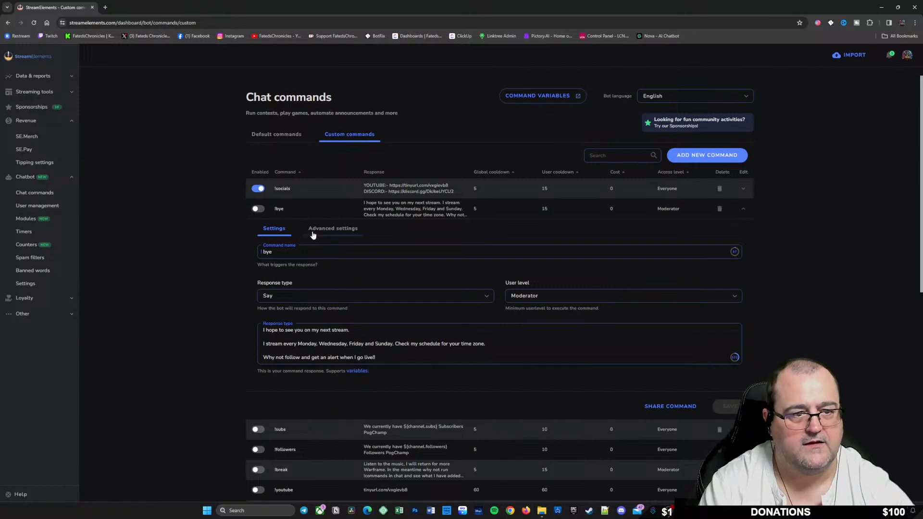
pyautogui.click(304, 211)
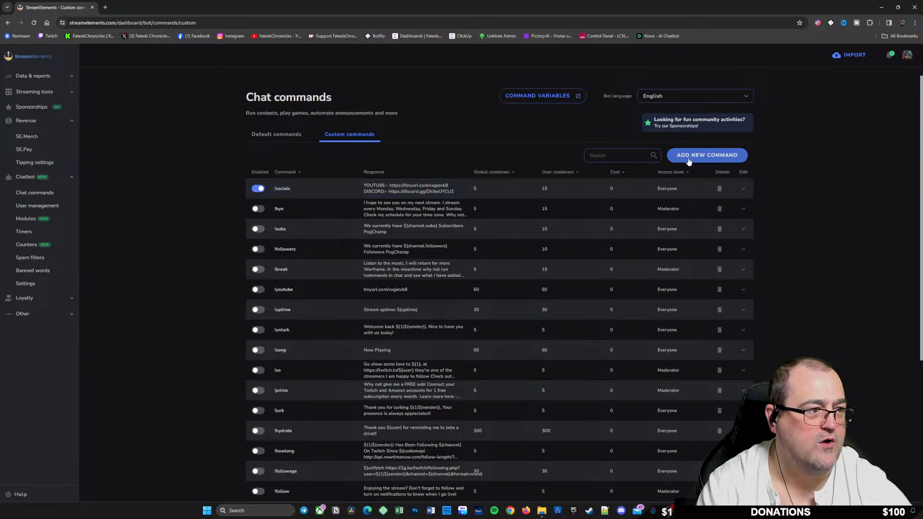
# Start a new custom command, look through the available command templates, and name the command dadjoke
pyautogui.click(713, 157)
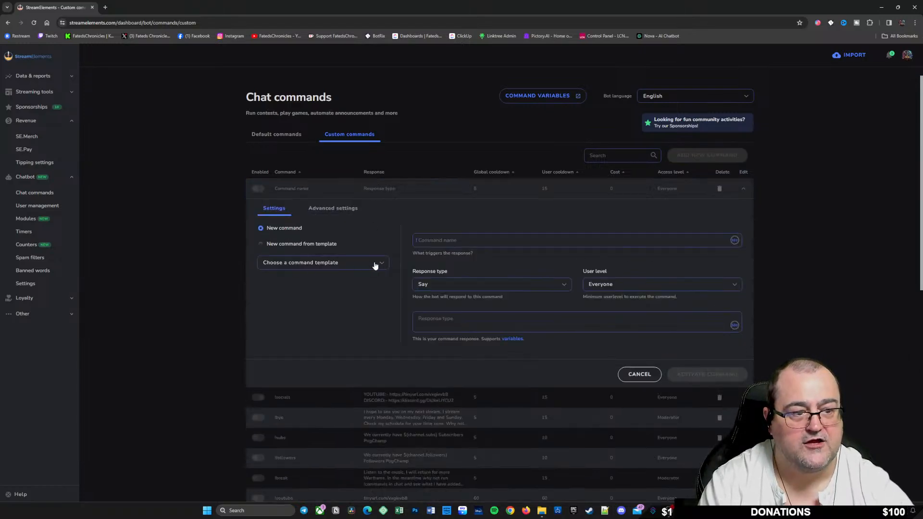
pyautogui.click(379, 263)
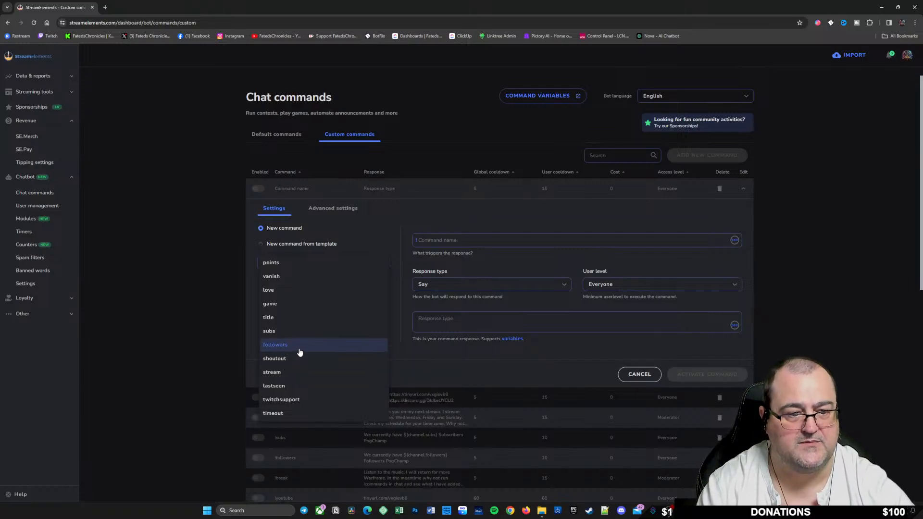
pyautogui.click(359, 226)
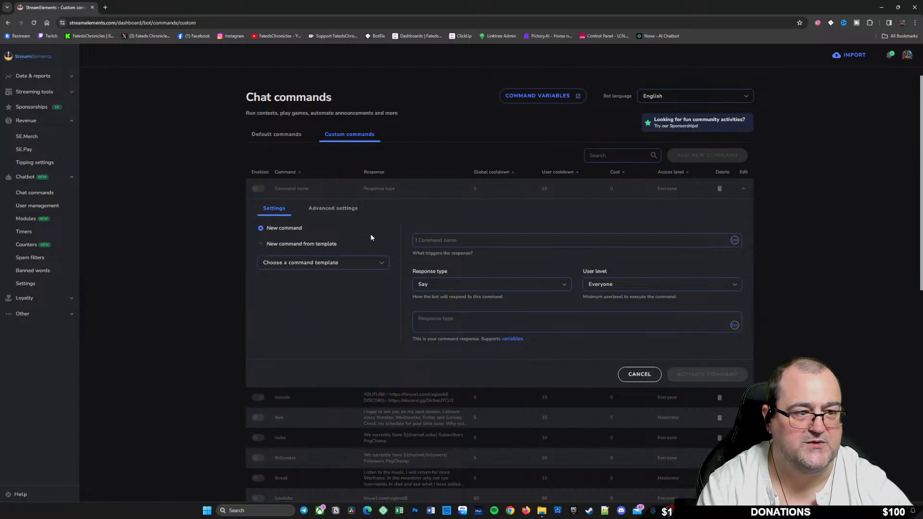
pyautogui.click(416, 241)
pyautogui.click(435, 240)
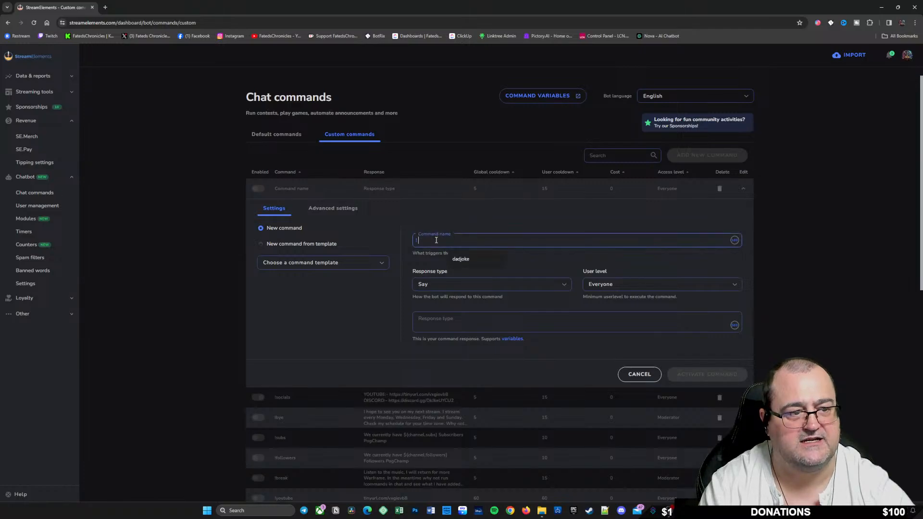
pyautogui.click(471, 260)
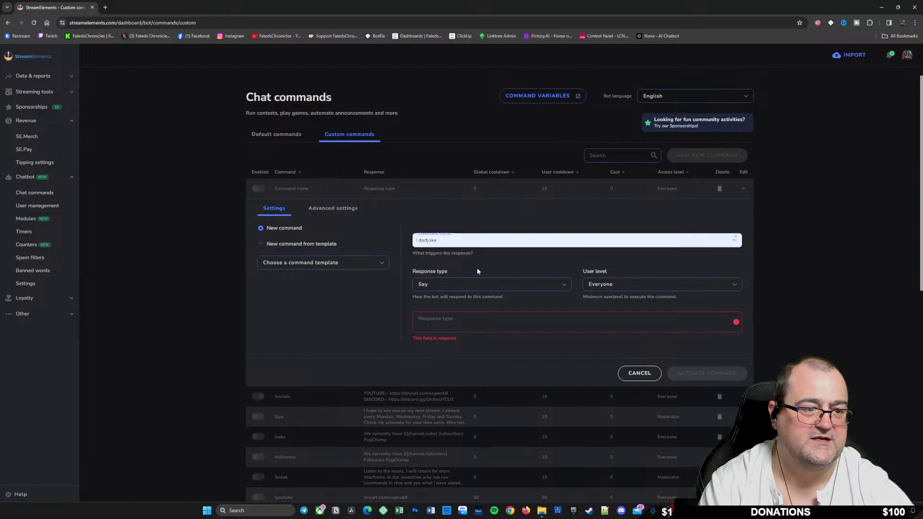
pyautogui.click(448, 287)
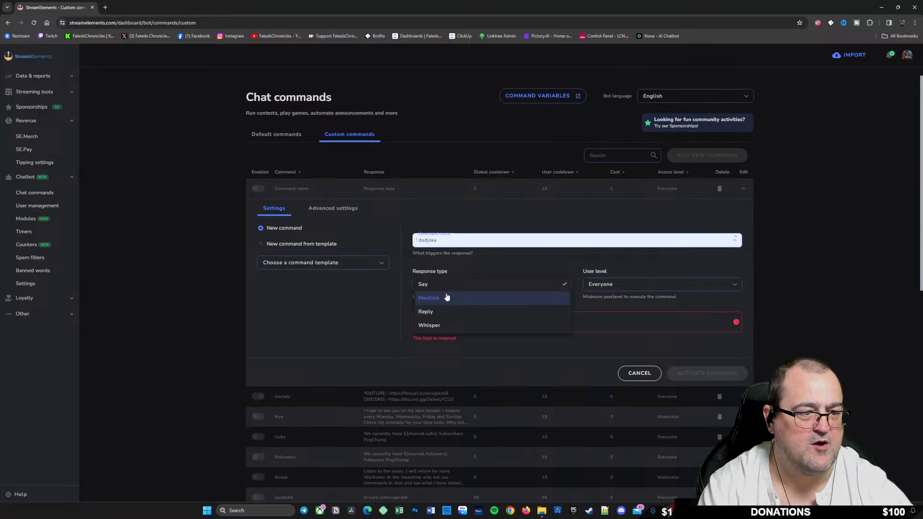
pyautogui.click(454, 285)
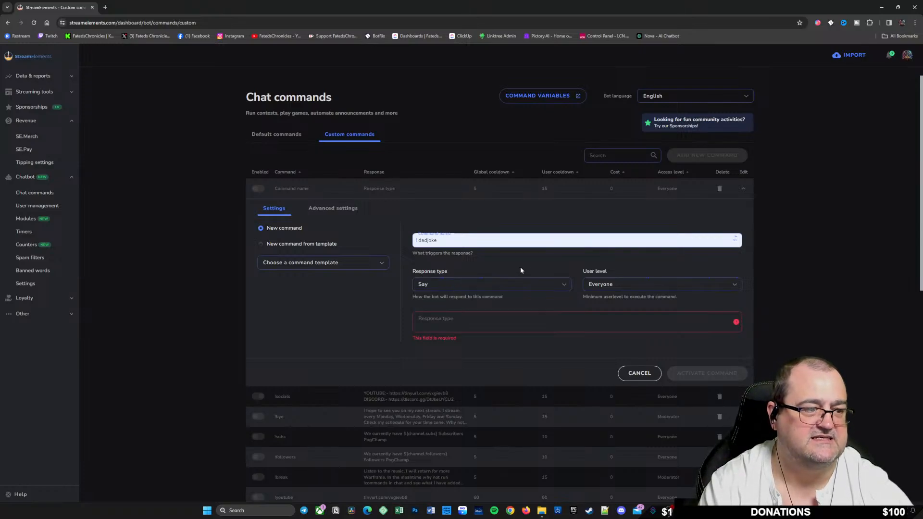
pyautogui.click(454, 320)
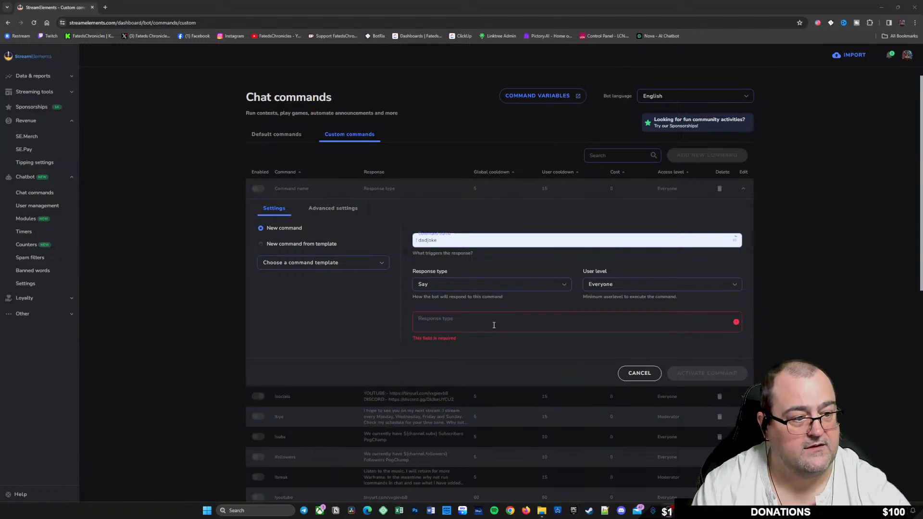
pyautogui.click(456, 321)
pyautogui.rightClick(456, 321)
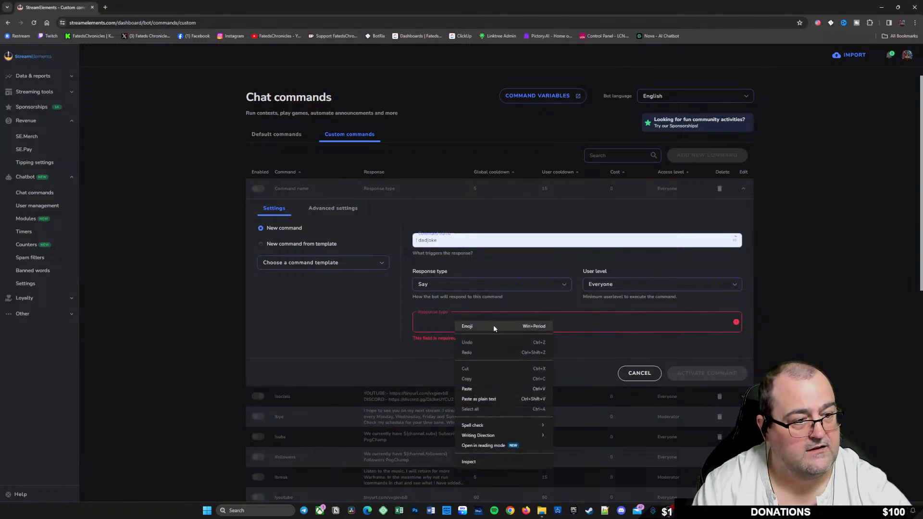
pyautogui.click(481, 388)
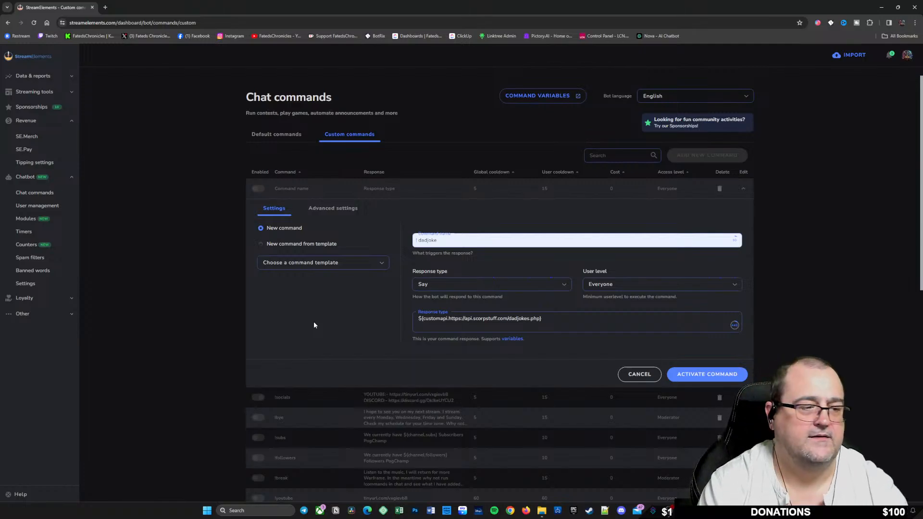
pyautogui.click(703, 377)
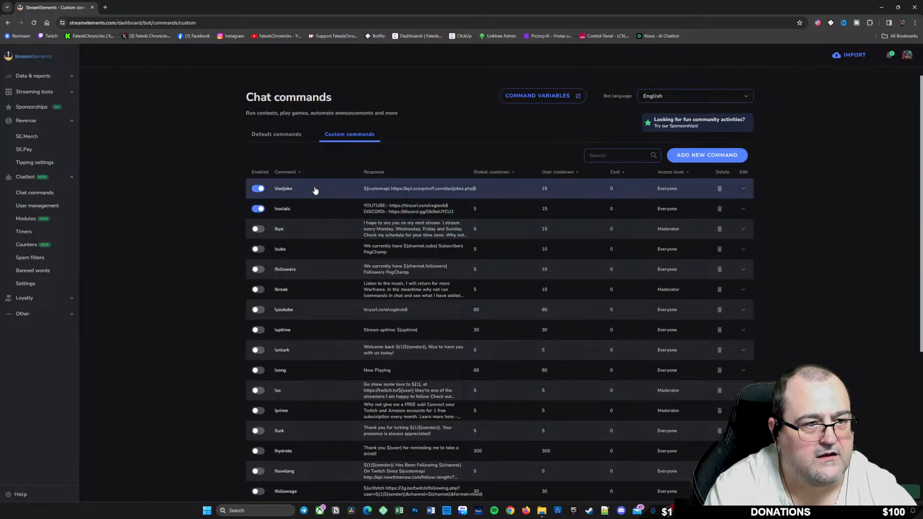
# Set the !dadjoke command's advanced settings so it is enabled only when the stream is online
pyautogui.click(315, 190)
pyautogui.click(332, 211)
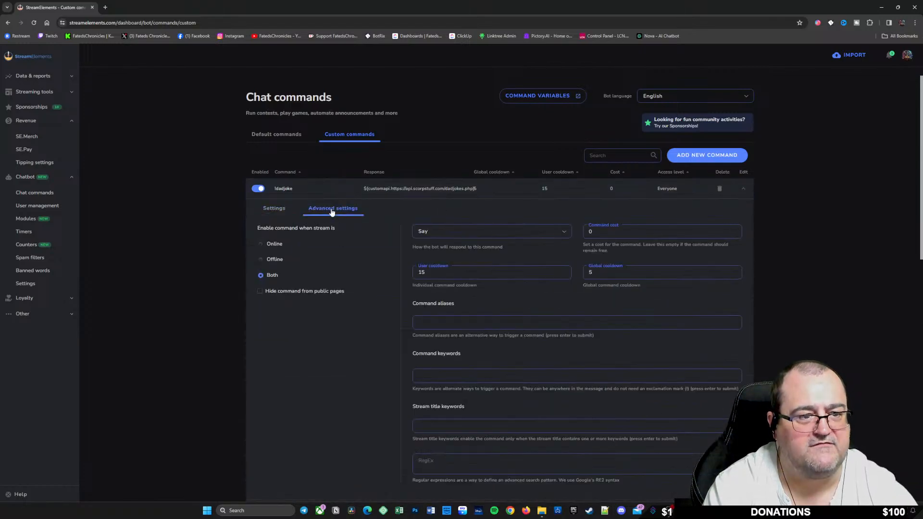
pyautogui.click(260, 245)
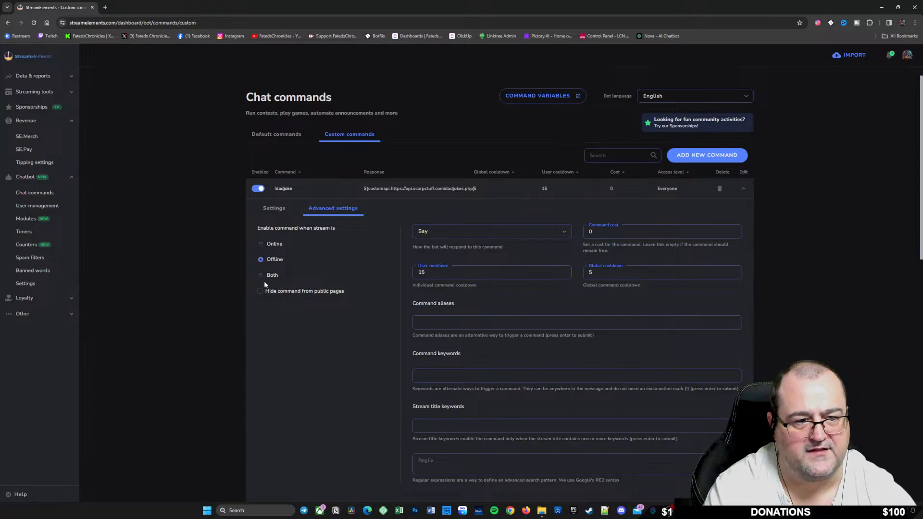
pyautogui.click(261, 276)
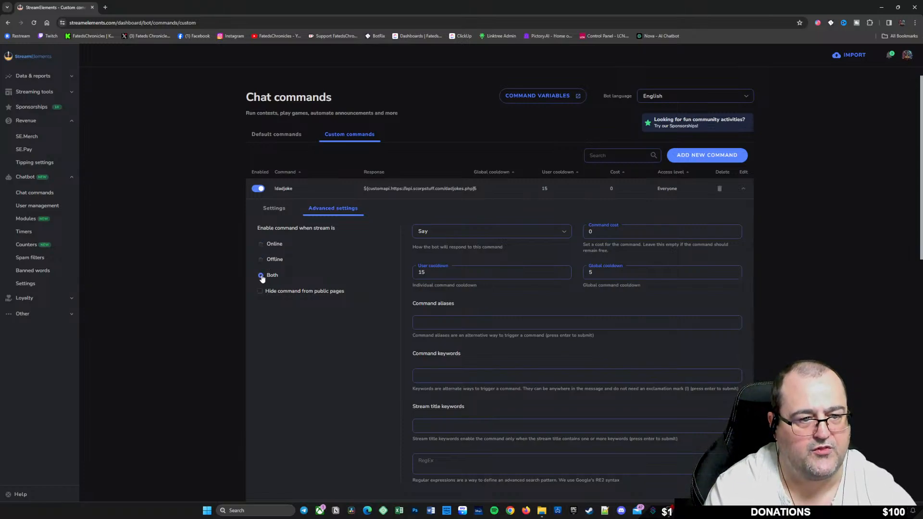
pyautogui.click(261, 245)
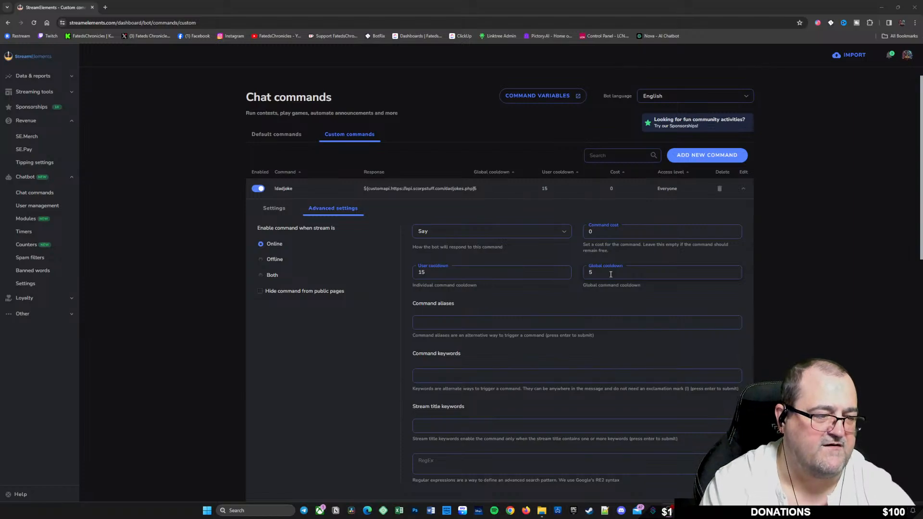
# Add !joke and !dad as aliases of the !dadjoke command
pyautogui.click(446, 321)
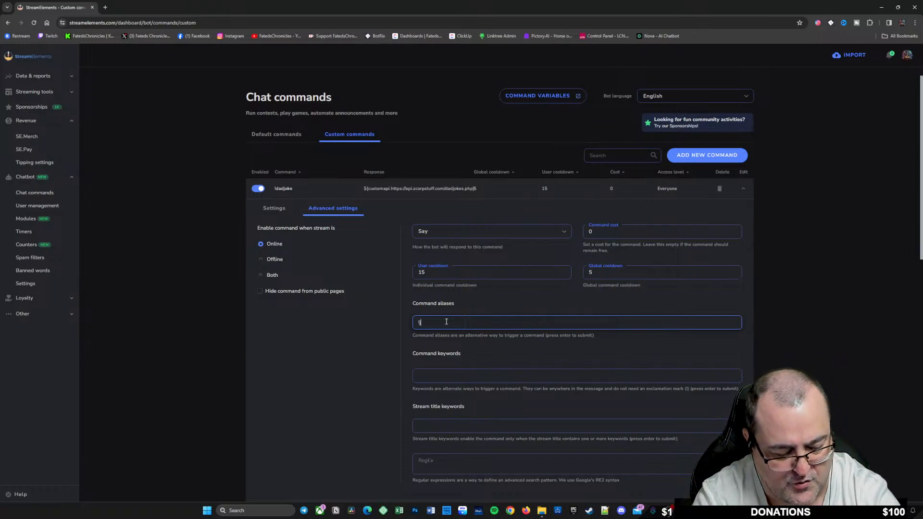
pyautogui.write('joke')
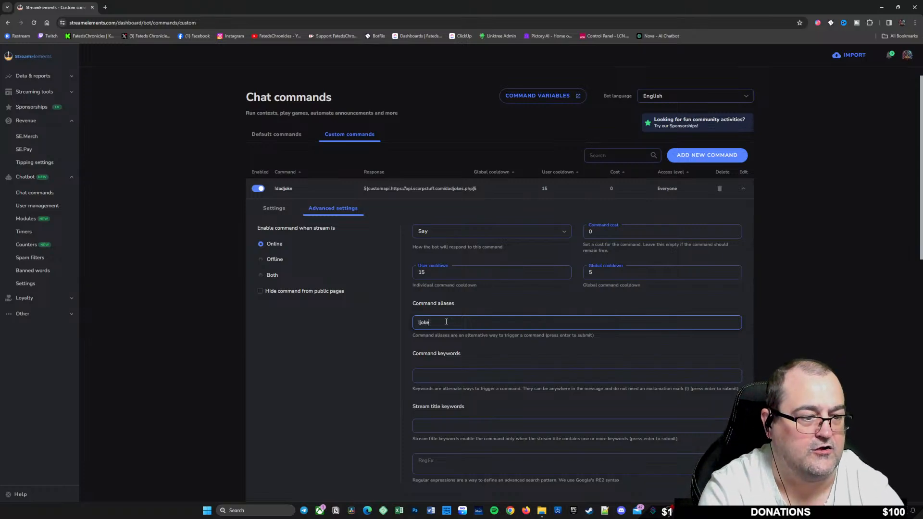
pyautogui.press('Return')
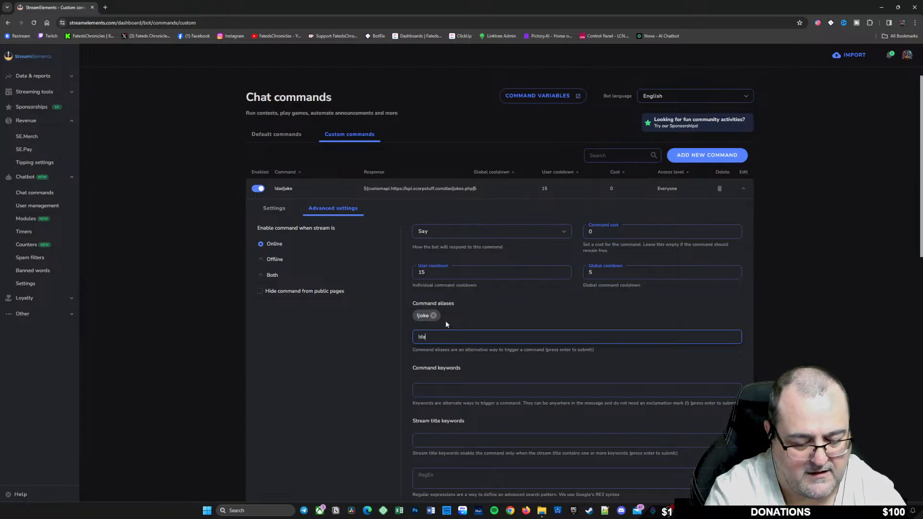
pyautogui.write('!dad')
pyautogui.press('Return')
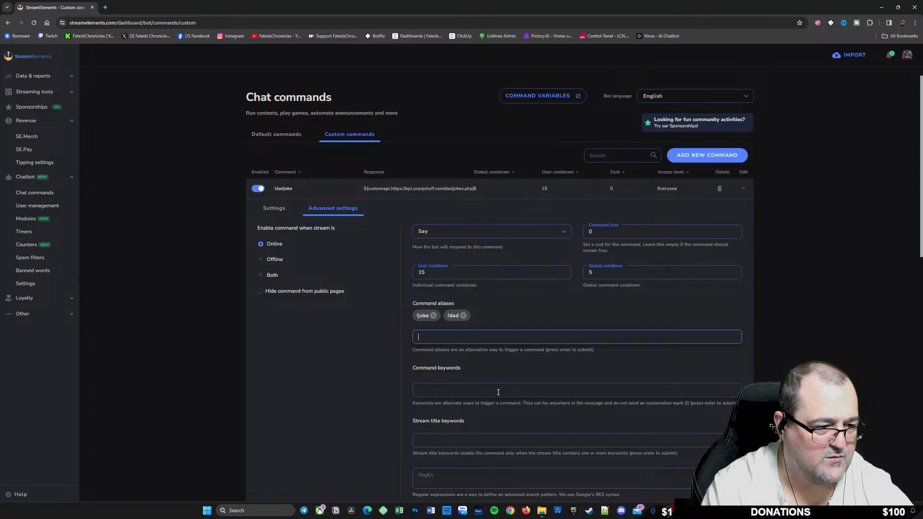
# Review the remaining advanced settings of !dadjoke, collapse it, and disable the command
pyautogui.scroll(-1, 503, 378)
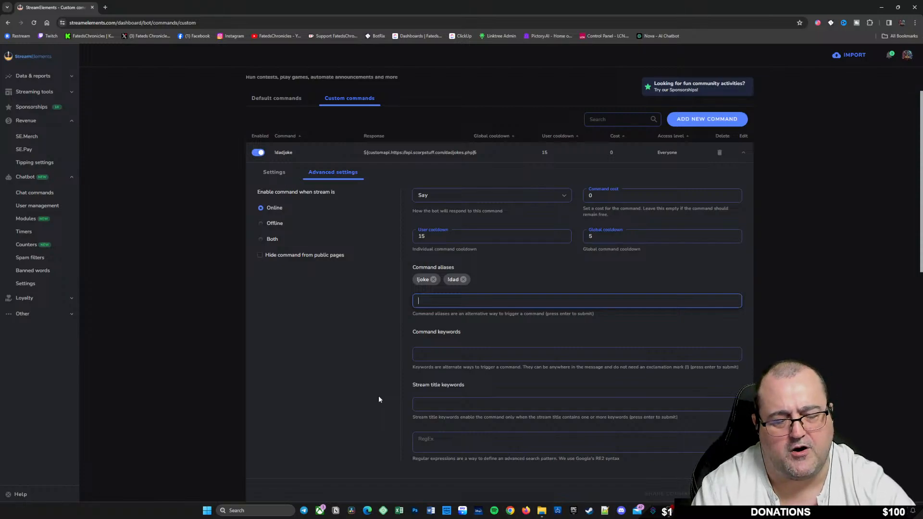
pyautogui.click(312, 154)
pyautogui.click(262, 153)
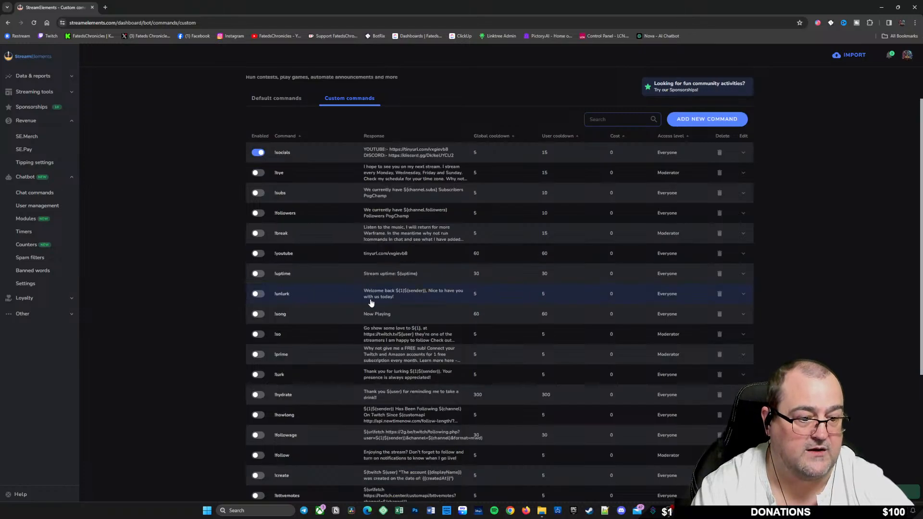
# Expand the custom !dead command, review the streamer name and getcount variable in its response, and collapse it
pyautogui.scroll(-4, 317, 298)
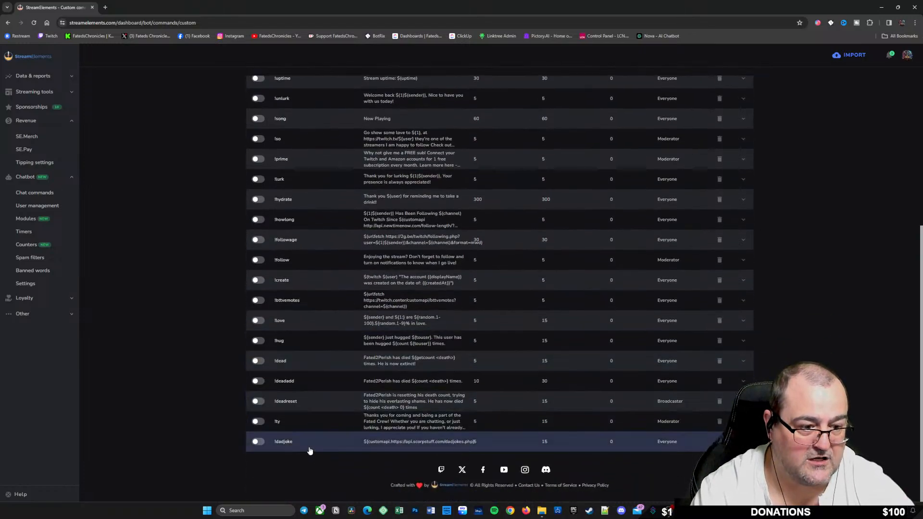
pyautogui.click(316, 364)
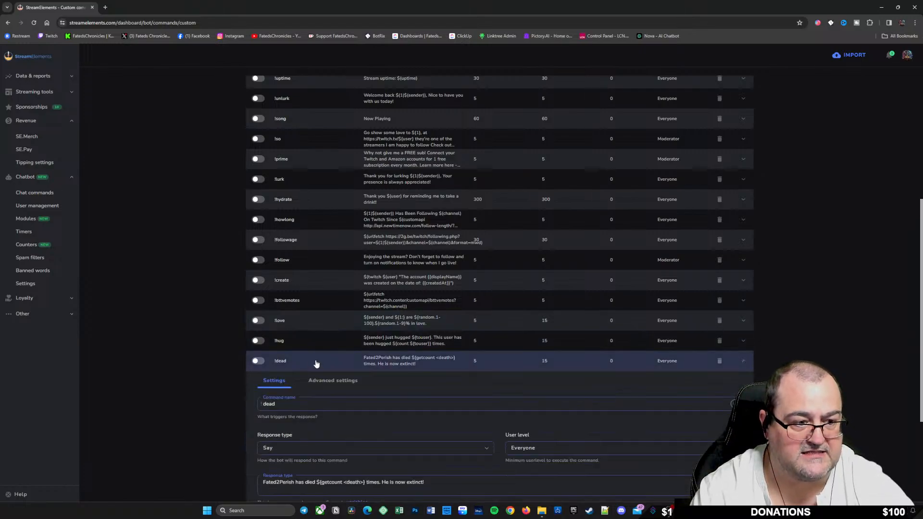
pyautogui.scroll(-4, 315, 385)
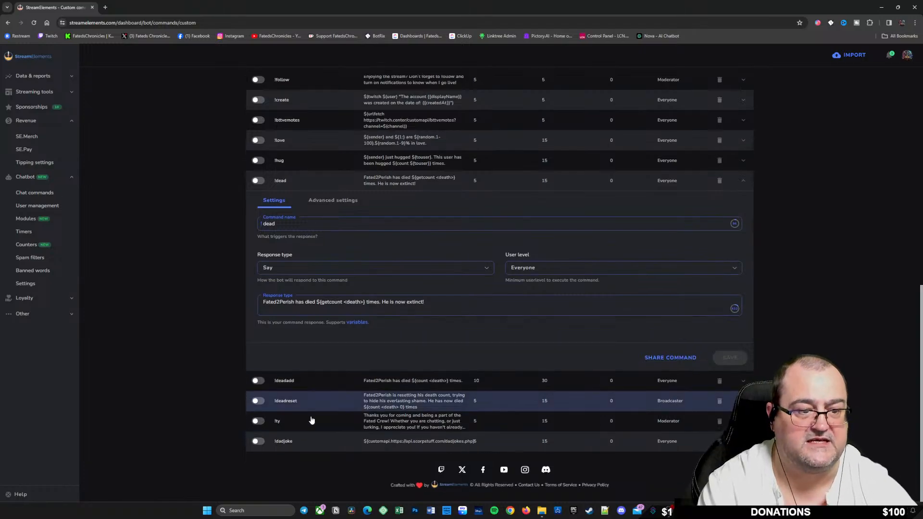
pyautogui.doubleClick(291, 301)
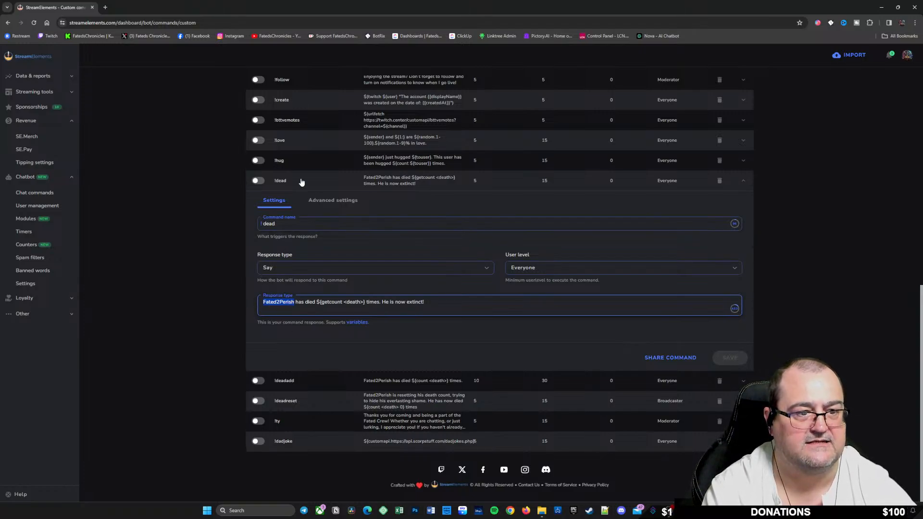
pyautogui.click(323, 181)
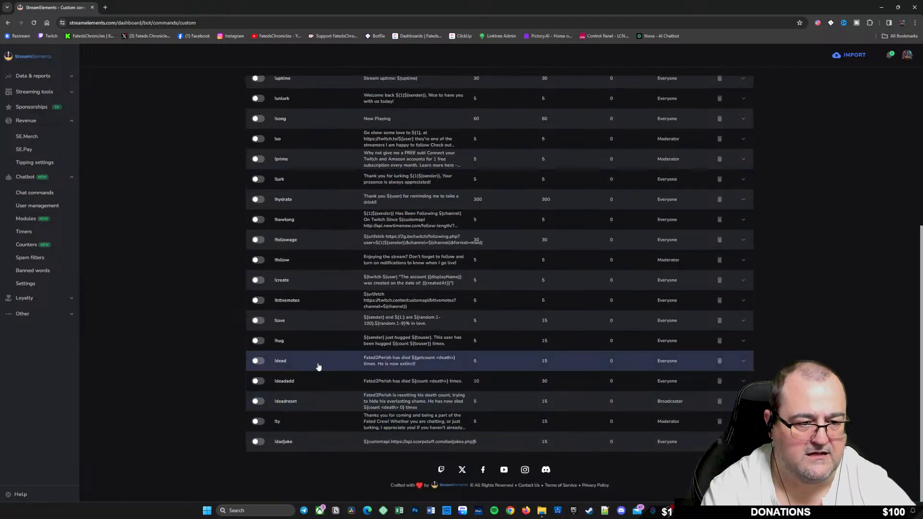
# Expand the !deadadd command, review the streamer name and count variable in its response, and collapse it
pyautogui.click(307, 381)
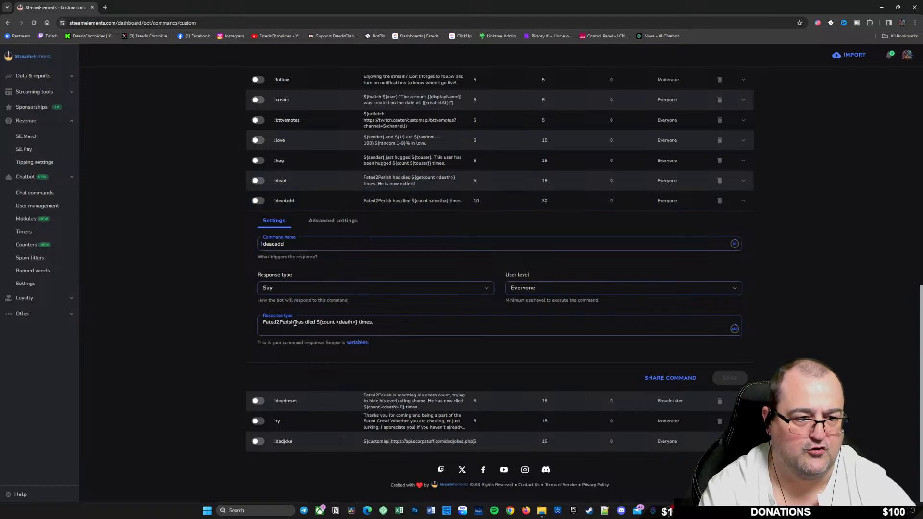
pyautogui.moveTo(294, 323); pyautogui.dragTo(242, 321)
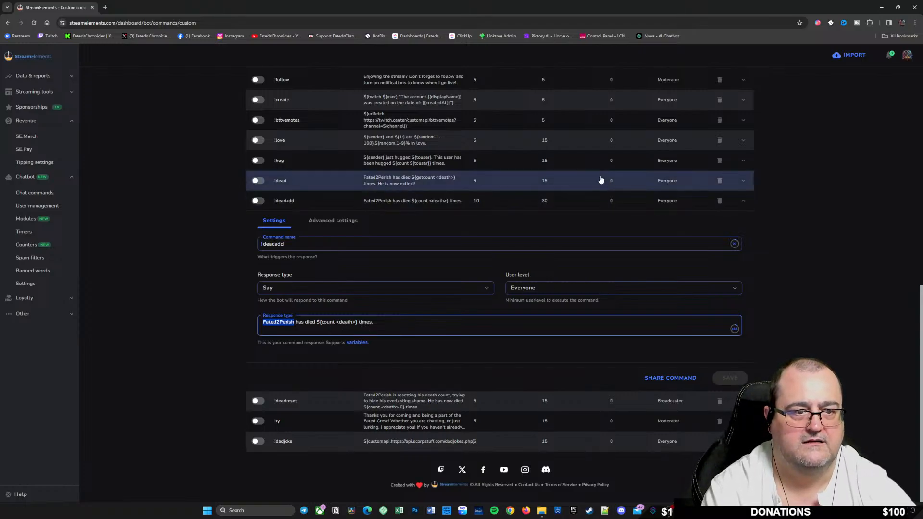
pyautogui.click(313, 204)
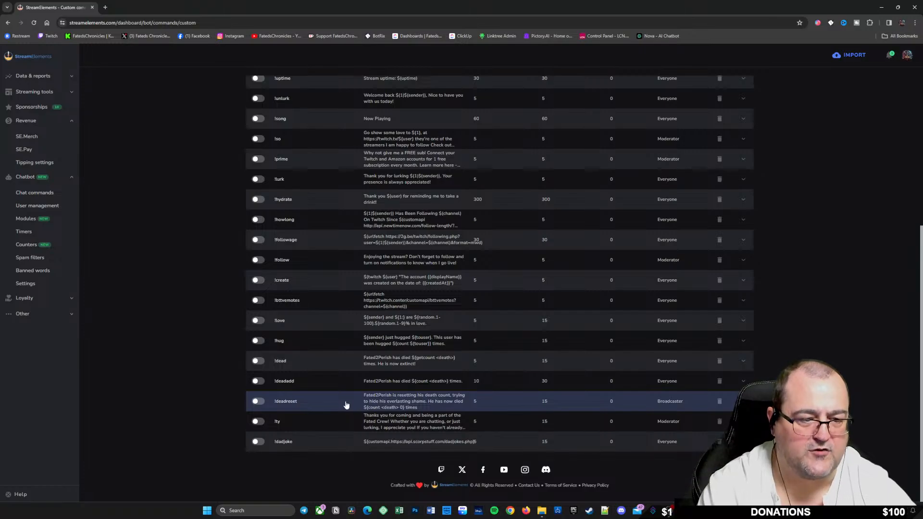
# Expand the !deadreset command, review its Broadcaster user level and its reset response, and collapse it
pyautogui.click(320, 400)
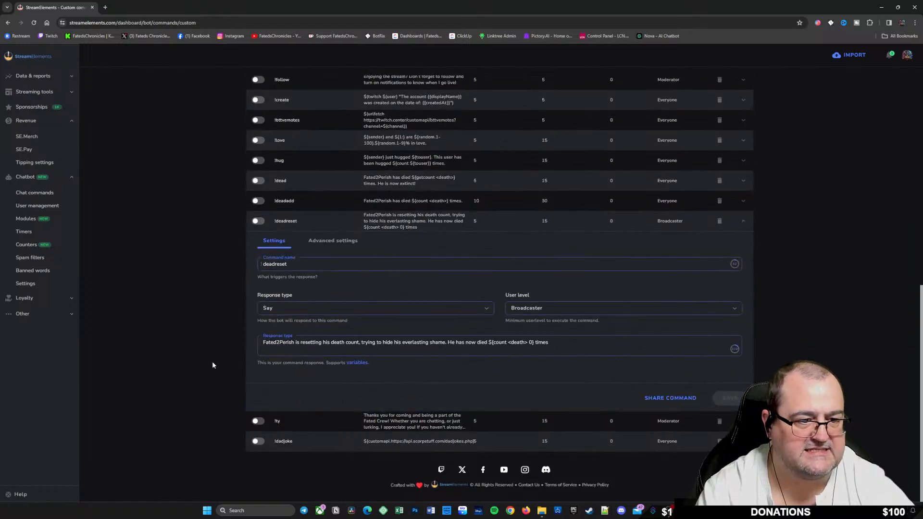
pyautogui.doubleClick(291, 343)
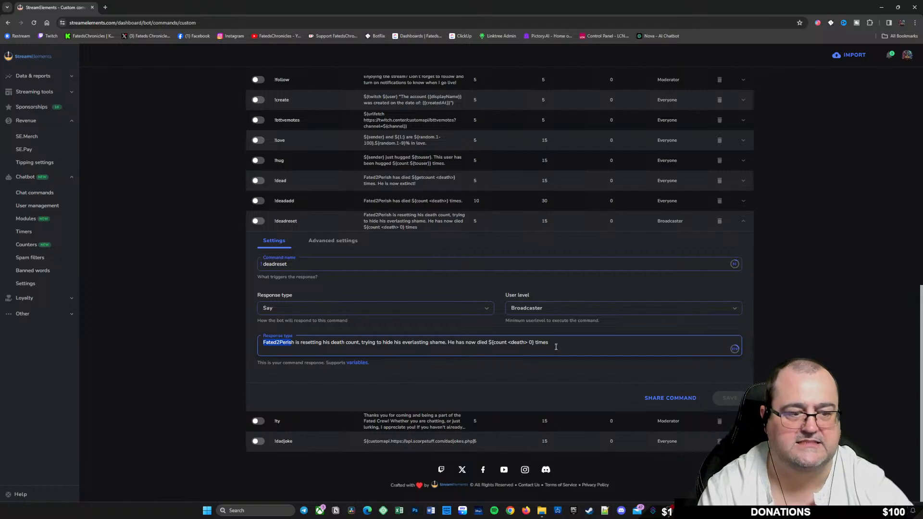
pyautogui.click(326, 221)
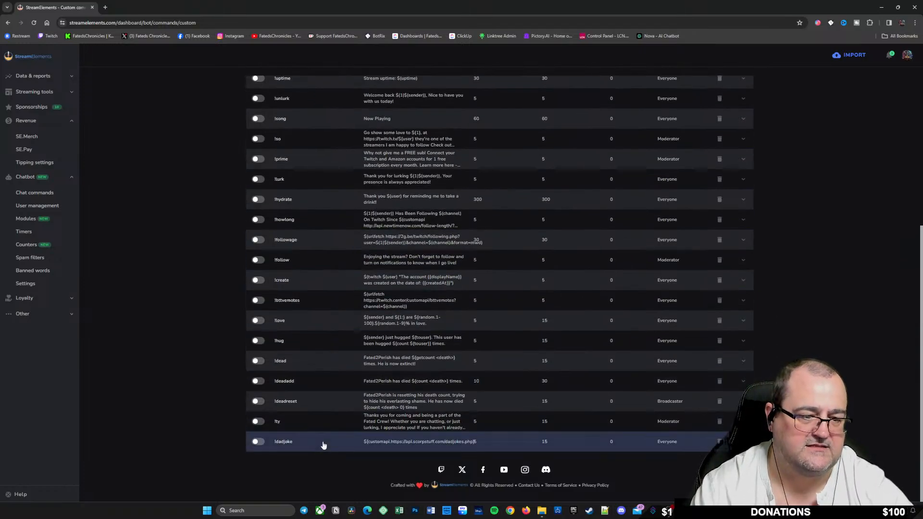
# Add COD as a stream title keyword in the advanced settings of the !deadadd command and save it
pyautogui.click(328, 382)
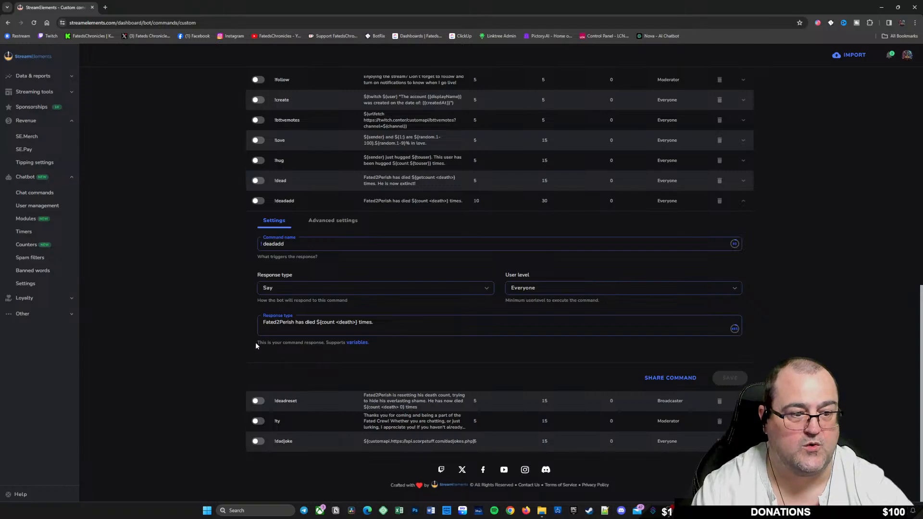
pyautogui.click(334, 221)
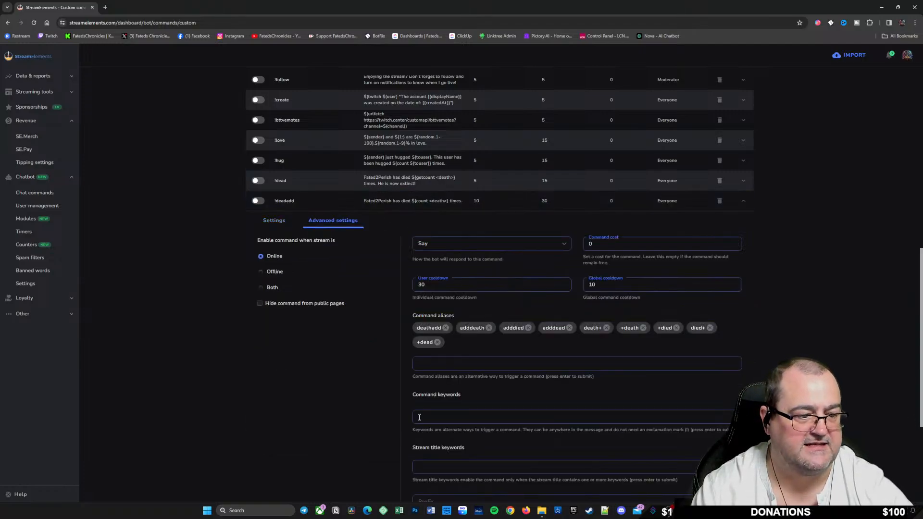
pyautogui.scroll(-2, 419, 418)
pyautogui.click(442, 356)
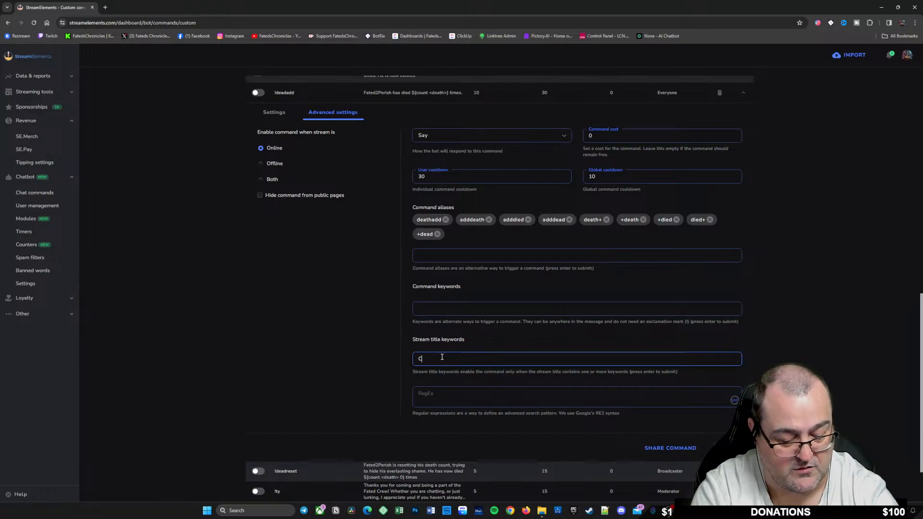
pyautogui.write('co')
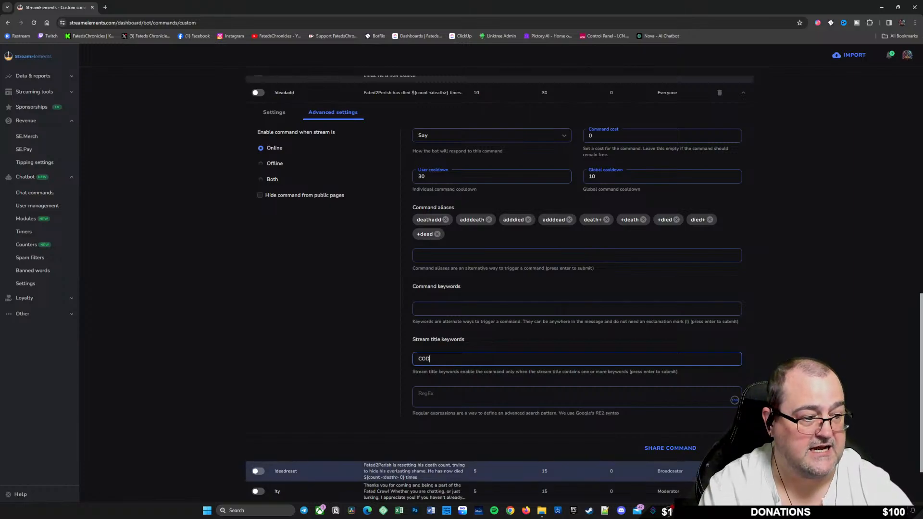
pyautogui.scroll(-2, 542, 433)
pyautogui.scroll(-2, 529, 418)
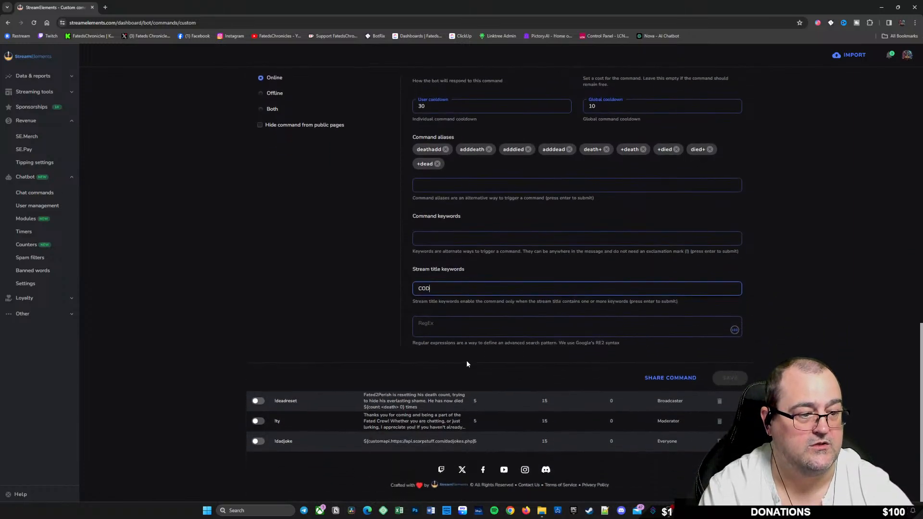
pyautogui.click(449, 324)
pyautogui.click(732, 393)
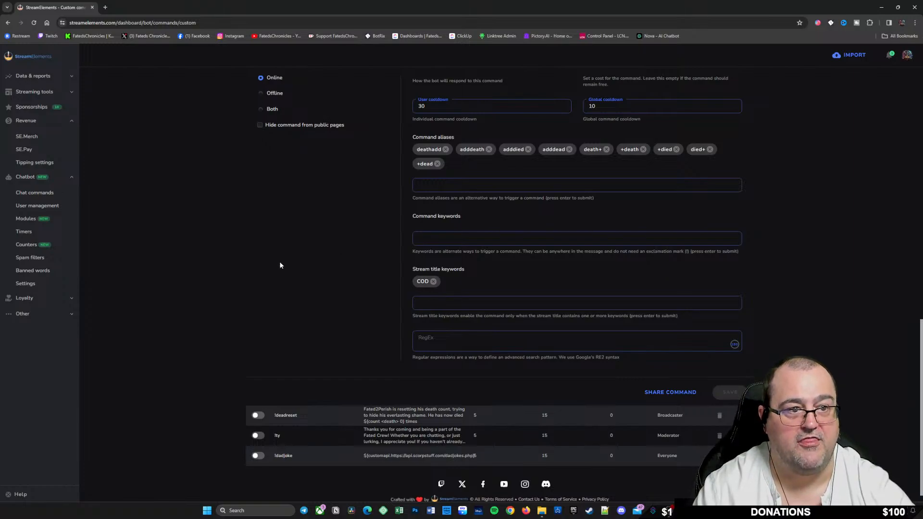
# Review the availability options, aliases and keywords in the !deadadd advanced settings, and collapse the command
pyautogui.scroll(3, 328, 359)
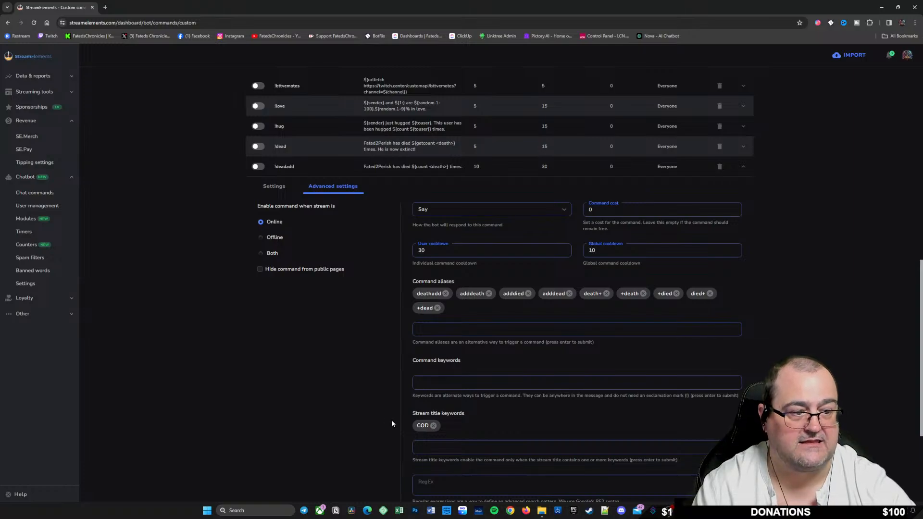
pyautogui.scroll(-2, 398, 417)
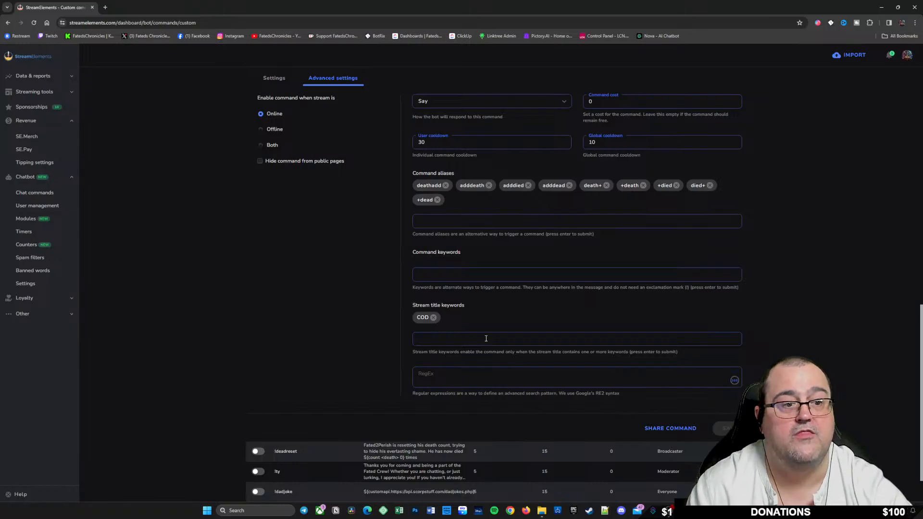
pyautogui.scroll(4, 286, 335)
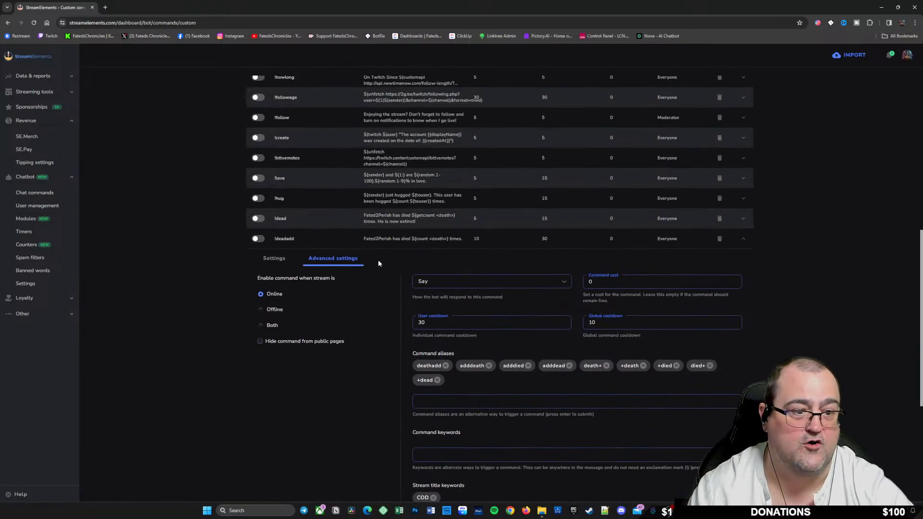
pyautogui.click(303, 240)
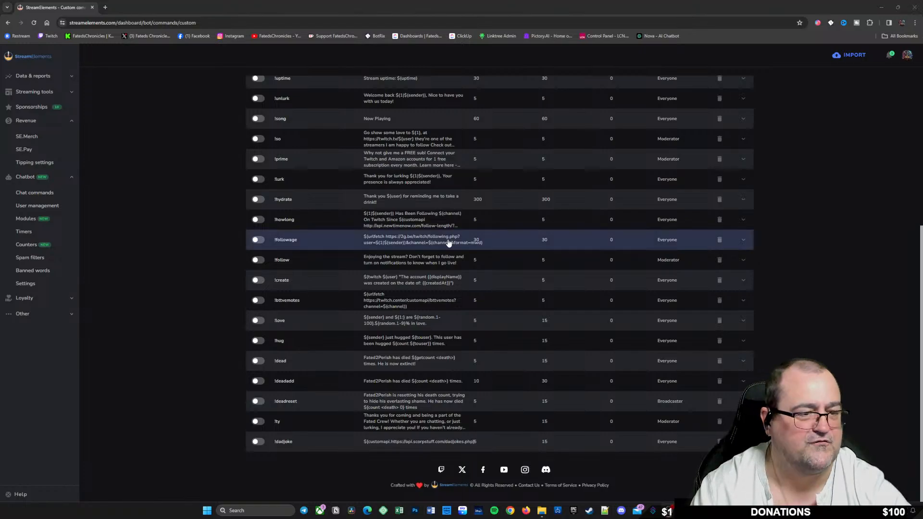
# Expand the !break command to review its response, look through the other custom commands, and collapse it
pyautogui.scroll(5, 340, 315)
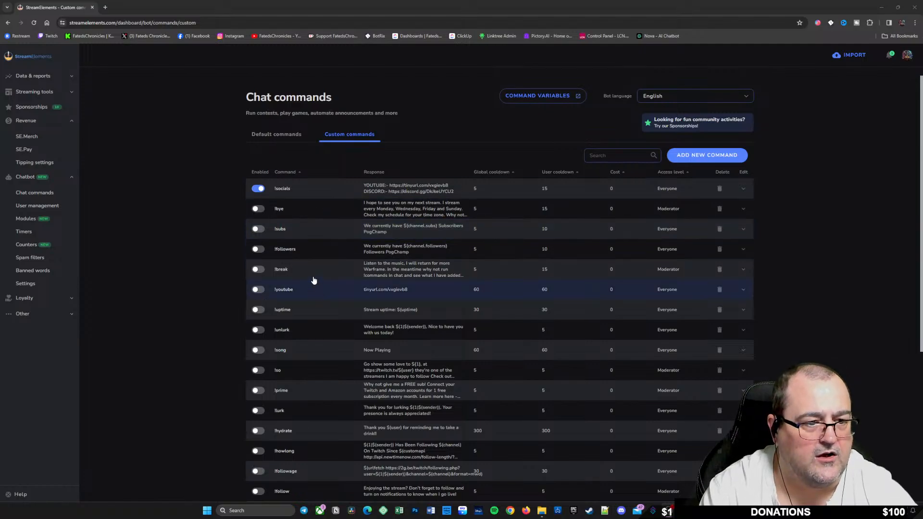
pyautogui.click(339, 271)
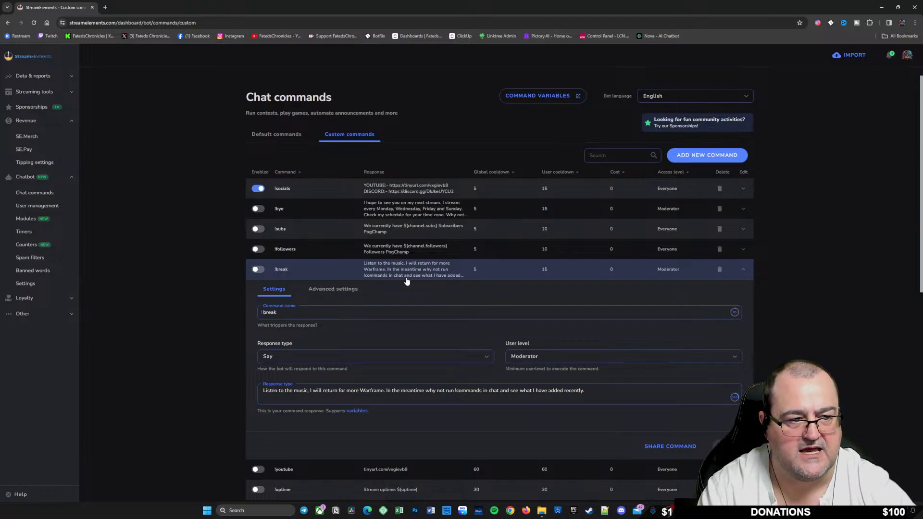
pyautogui.scroll(-2, 362, 317)
pyautogui.scroll(-2, 362, 317)
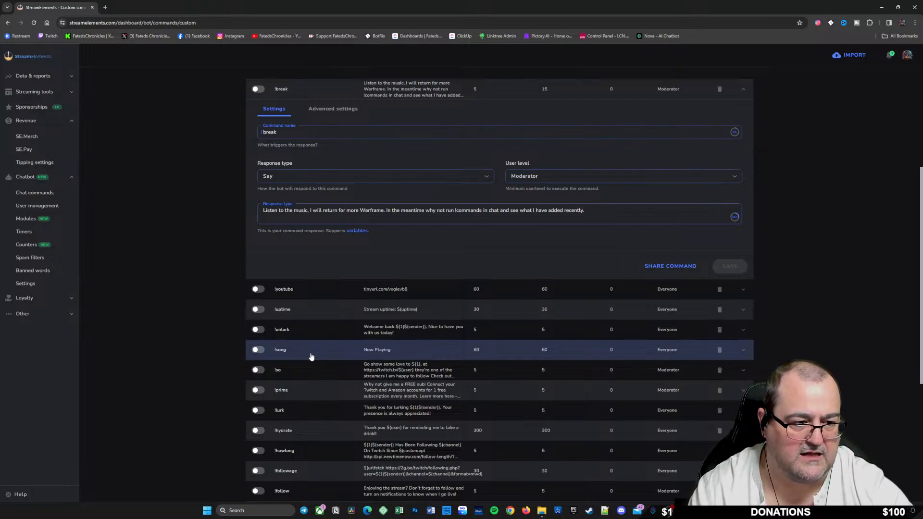
pyautogui.scroll(-2, 319, 404)
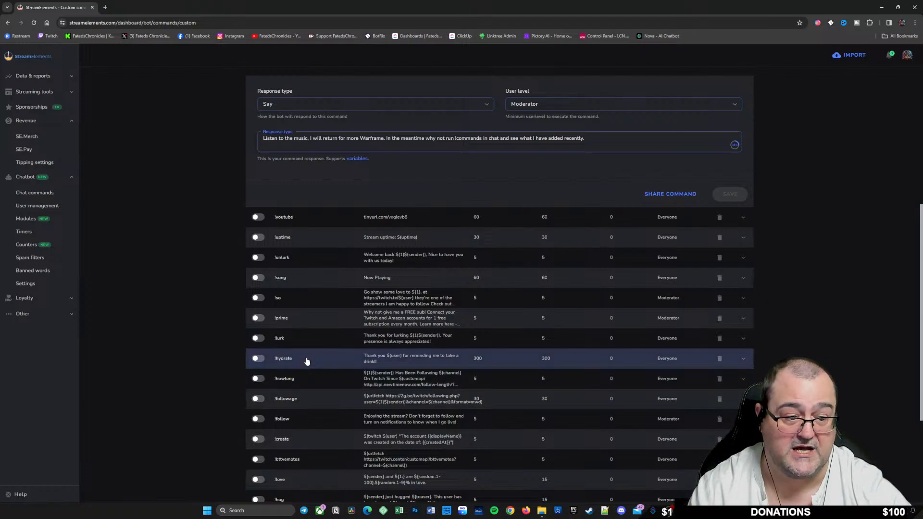
pyautogui.scroll(-5, 309, 359)
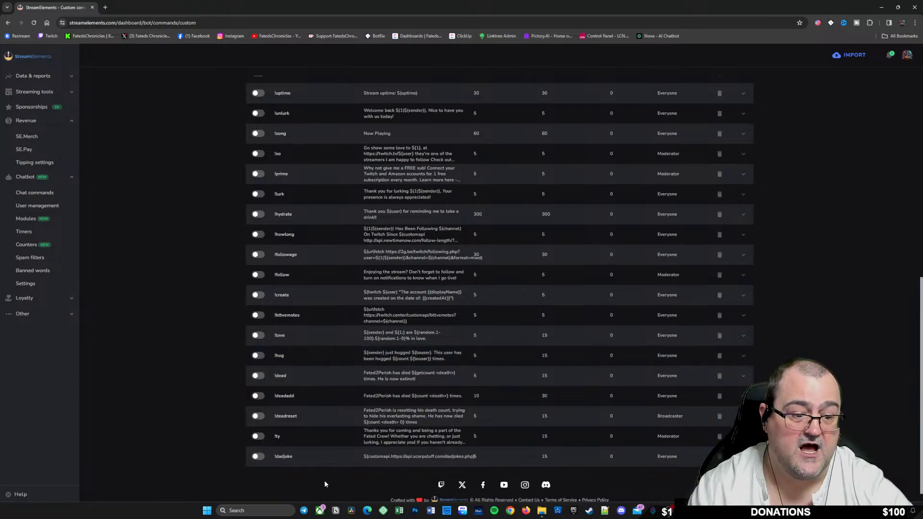
pyautogui.scroll(7, 301, 375)
pyautogui.scroll(4, 318, 463)
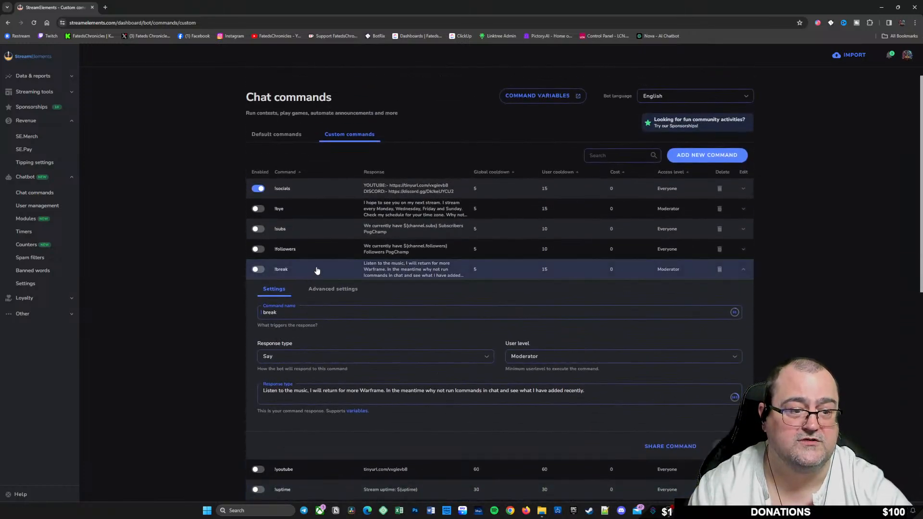
pyautogui.click(317, 269)
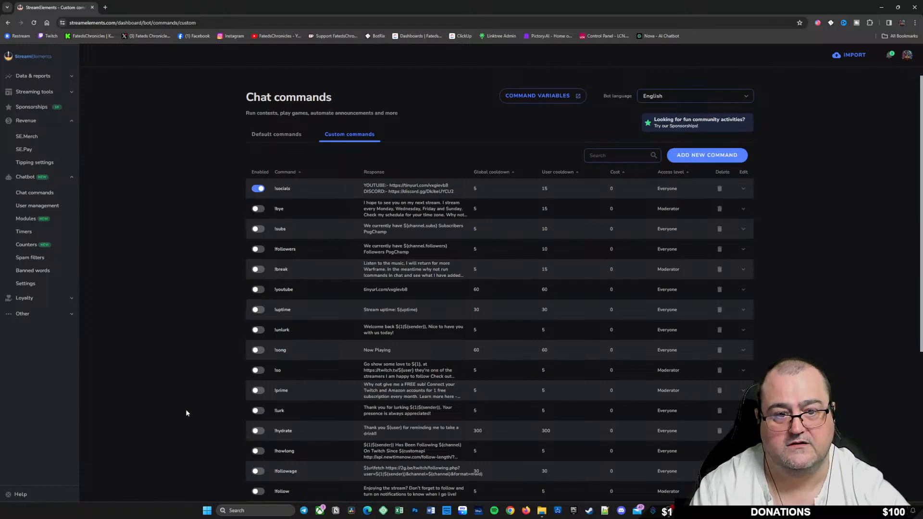
# Look through the Loyalty section's viewer queue, contests and leaderboard pages
pyautogui.click(28, 178)
pyautogui.click(25, 193)
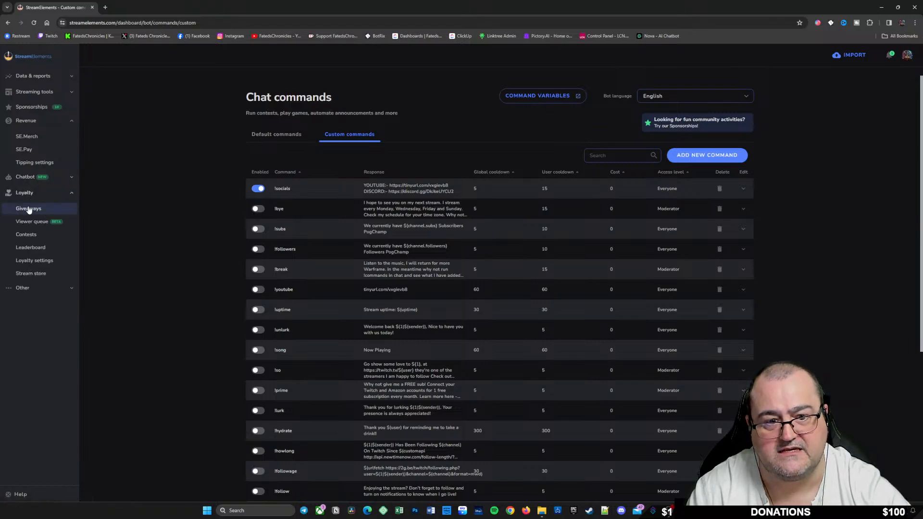
pyautogui.click(39, 223)
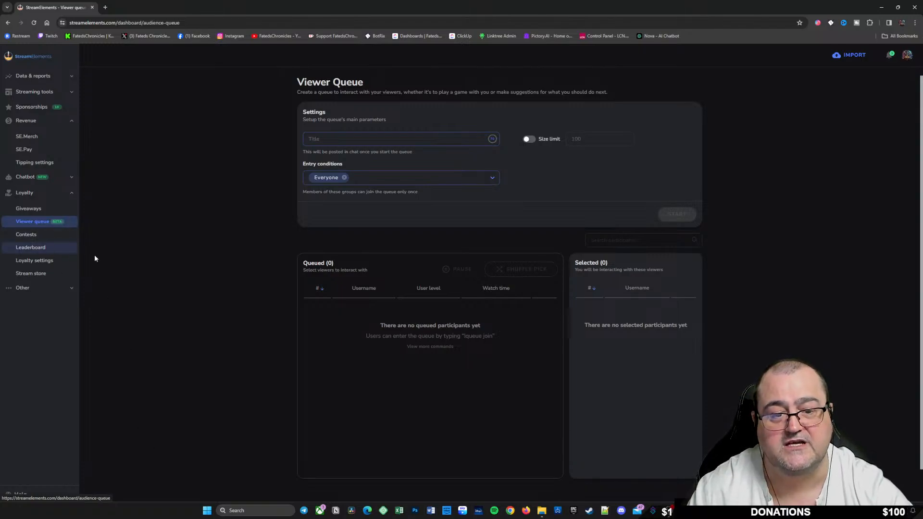
pyautogui.click(34, 236)
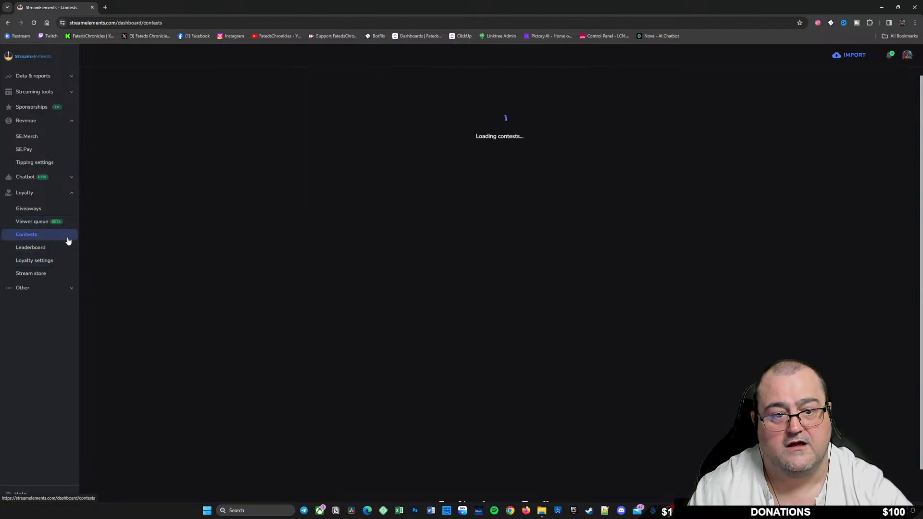
pyautogui.click(40, 248)
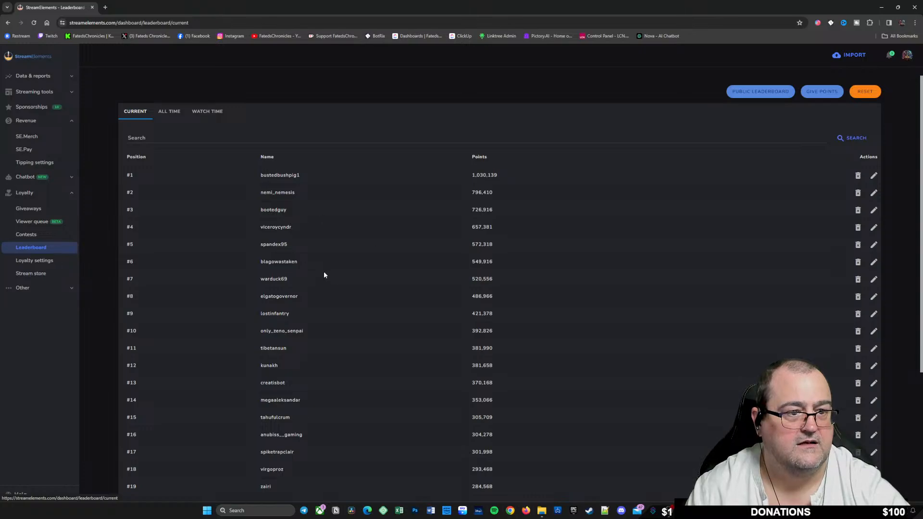
# Open the loyalty settings, examine the currency name and amount, and enable loyalty
pyautogui.click(42, 261)
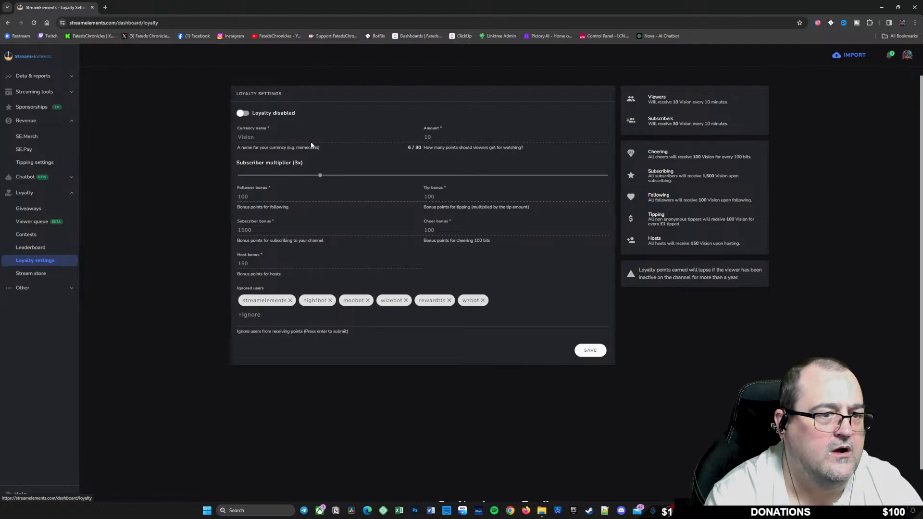
pyautogui.doubleClick(245, 137)
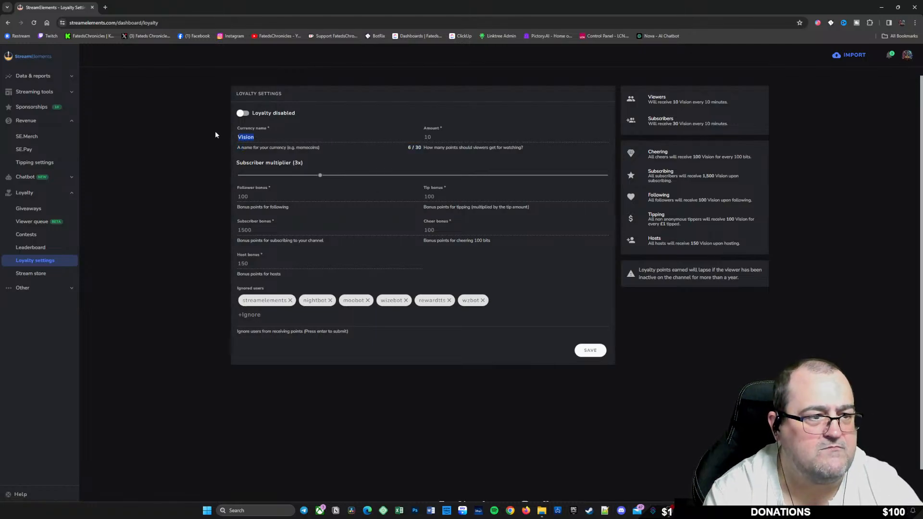
pyautogui.click(432, 138)
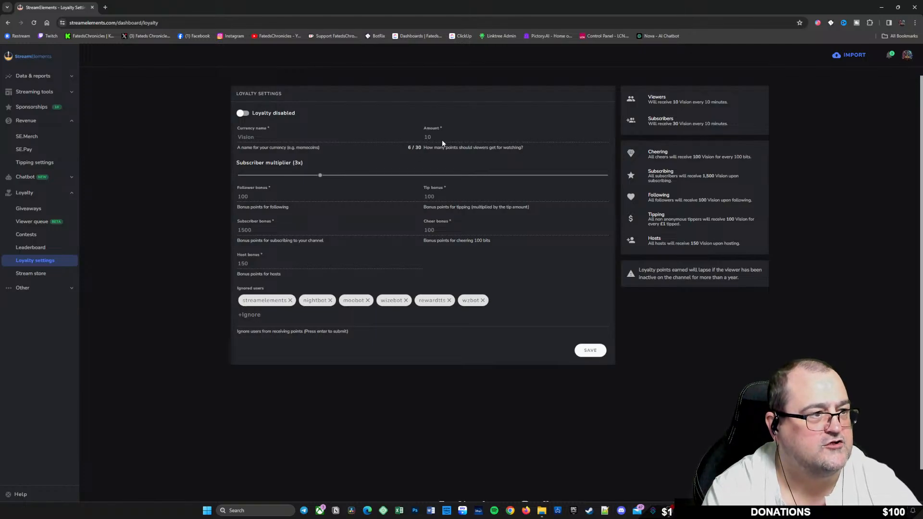
pyautogui.click(242, 113)
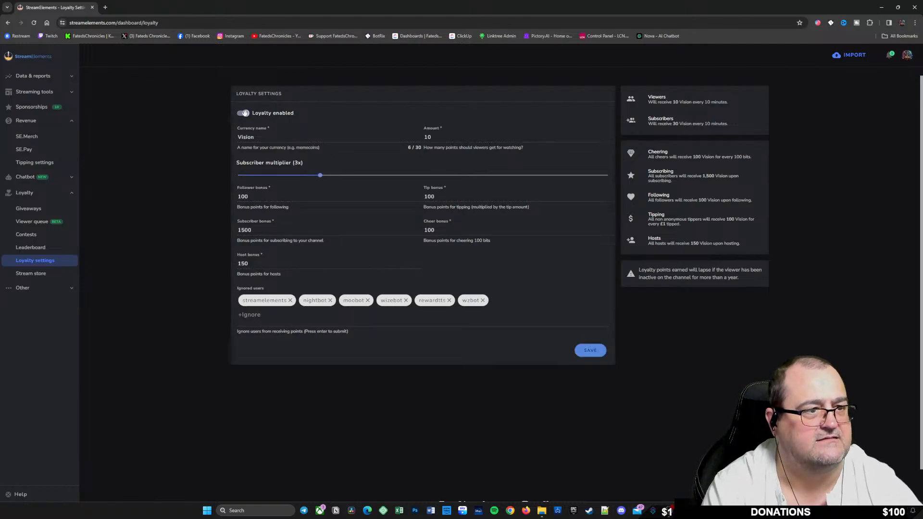
pyautogui.click(434, 140)
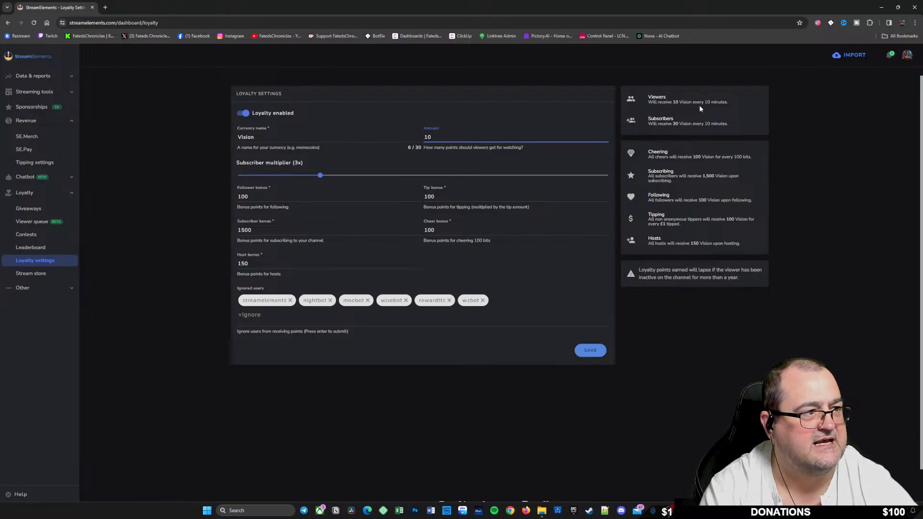
# Set the loyalty currency name to Points
pyautogui.doubleClick(262, 136)
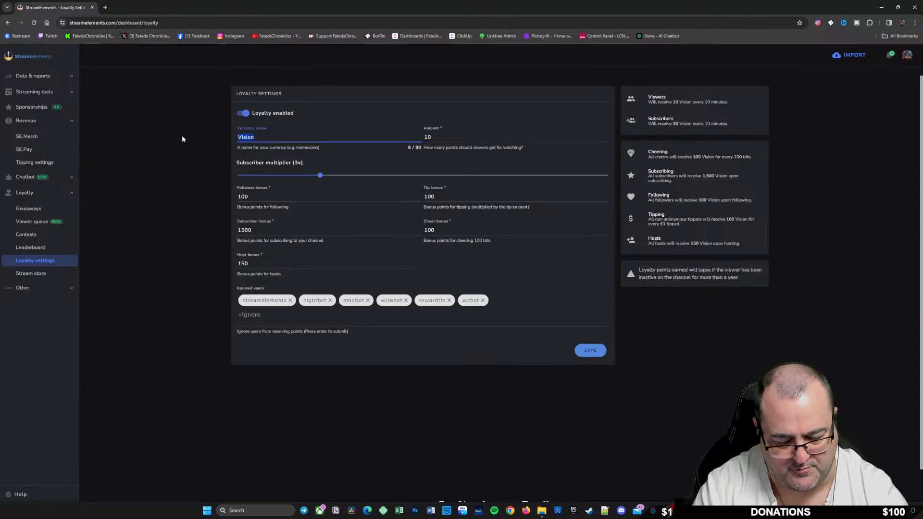
pyautogui.write('Poi')
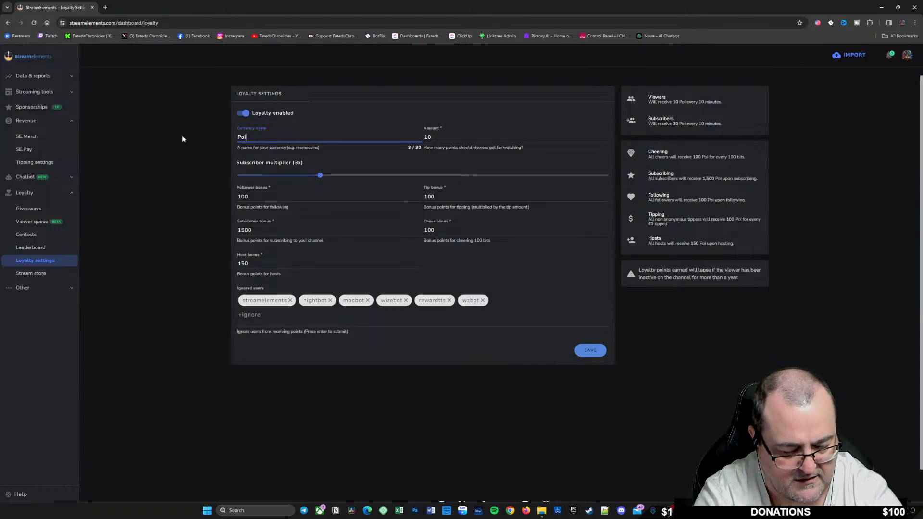
pyautogui.write('nts')
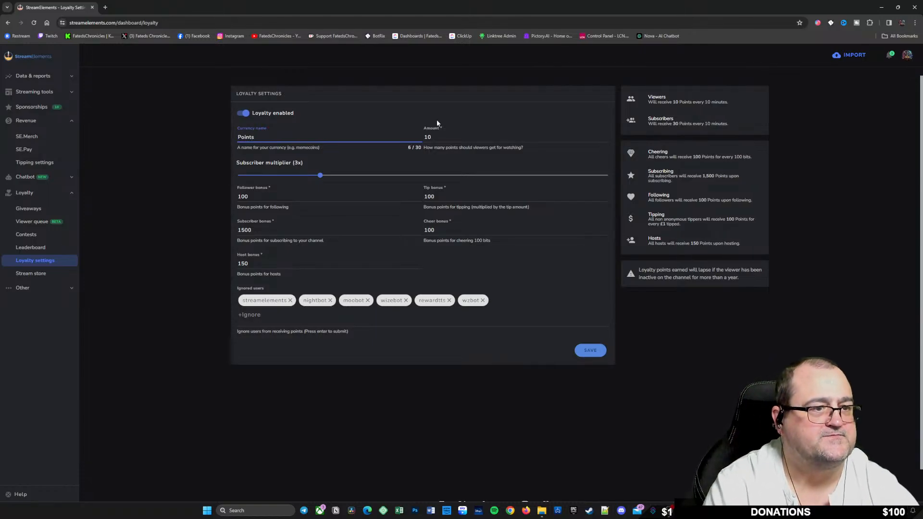
pyautogui.click(551, 105)
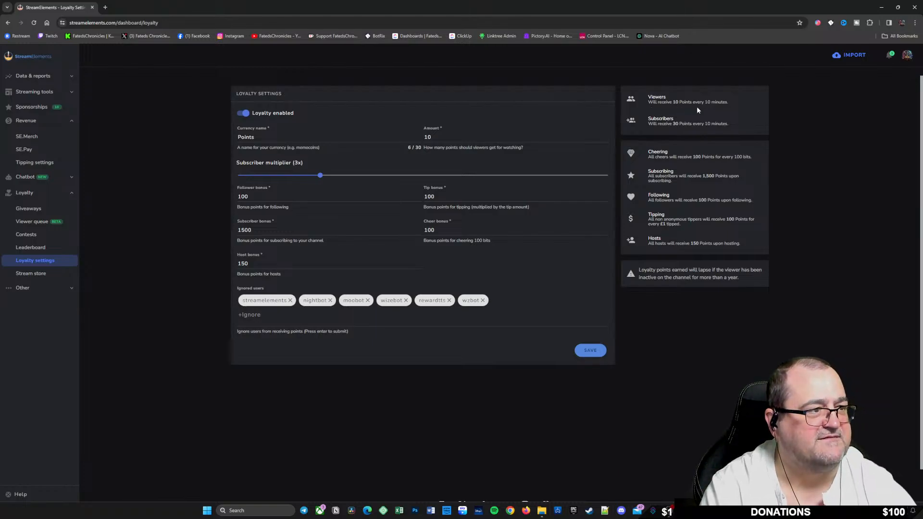
# Try 100 as the amount of points viewers get for watching, and set it back to 10
pyautogui.doubleClick(461, 139)
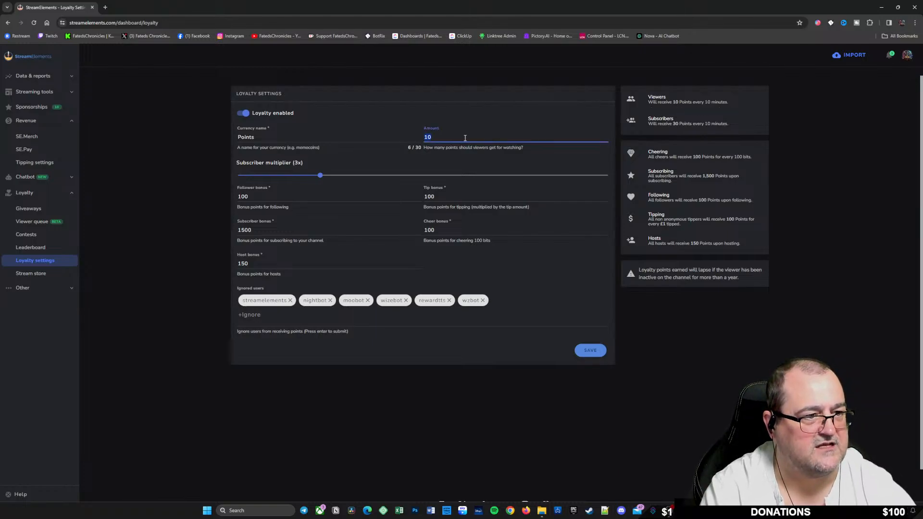
pyautogui.write('100')
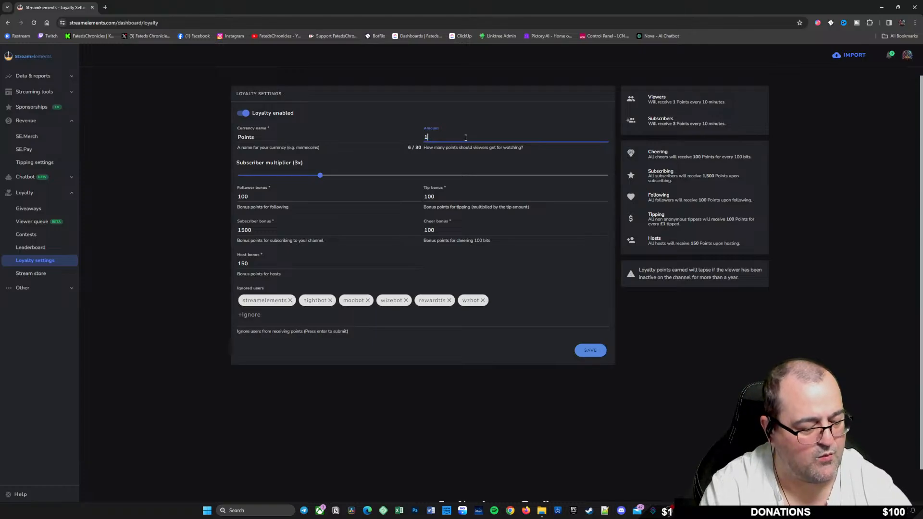
pyautogui.click(537, 132)
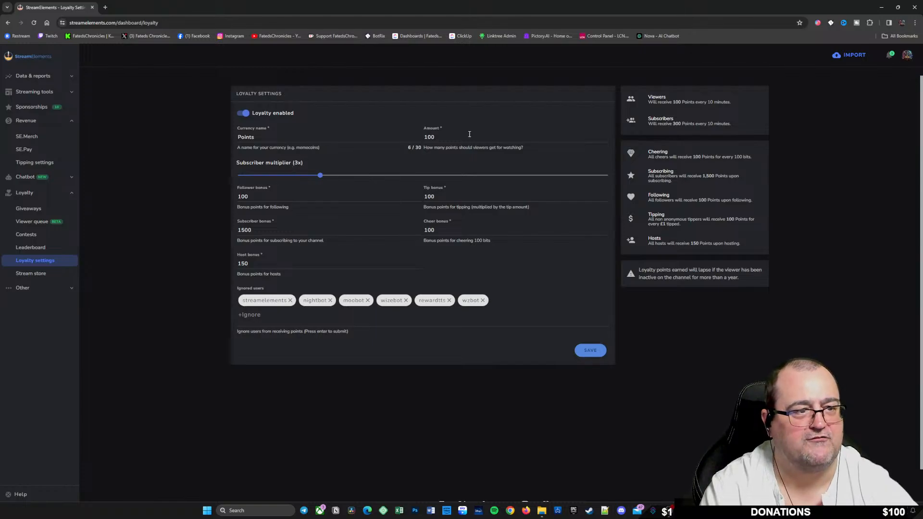
pyautogui.click(441, 137)
pyautogui.press('BackSpace')
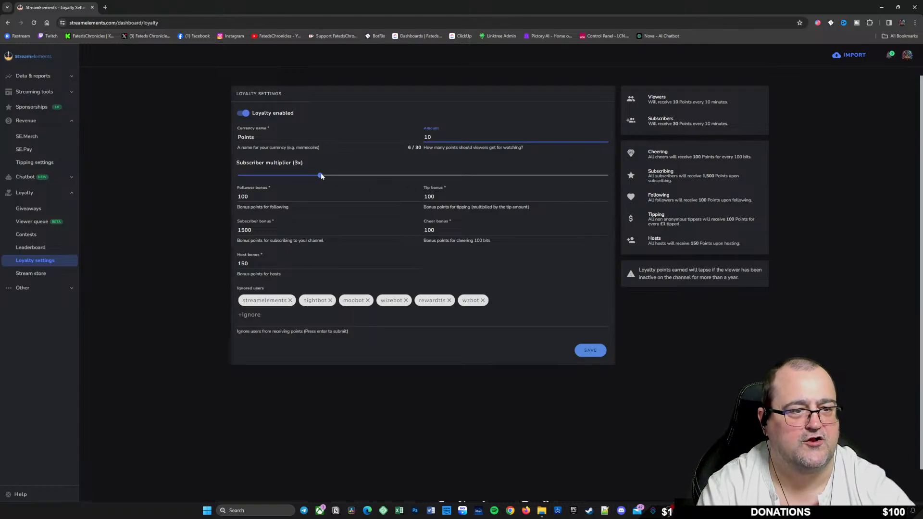
# Try a subscriber multiplier of 9x in the loyalty settings, and set it back to 3x
pyautogui.moveTo(321, 176); pyautogui.dragTo(309, 177)
pyautogui.moveTo(246, 176); pyautogui.dragTo(565, 180)
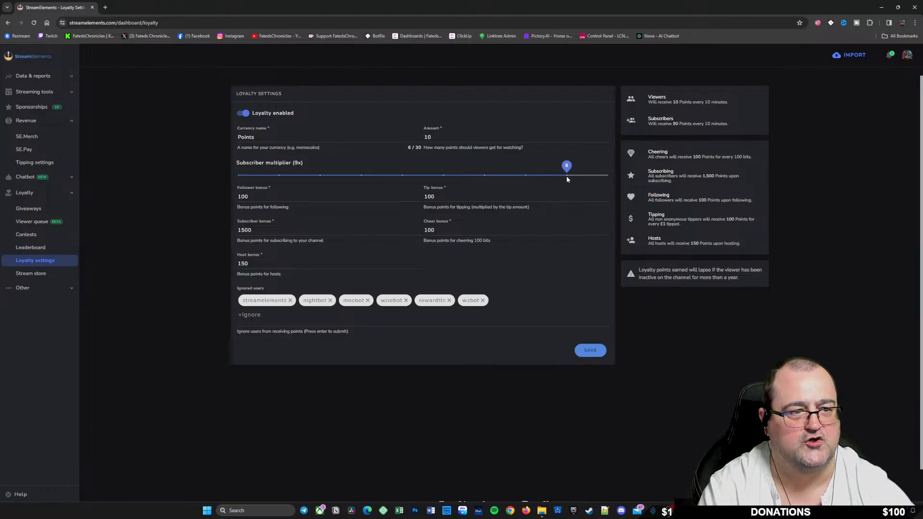
pyautogui.click(321, 175)
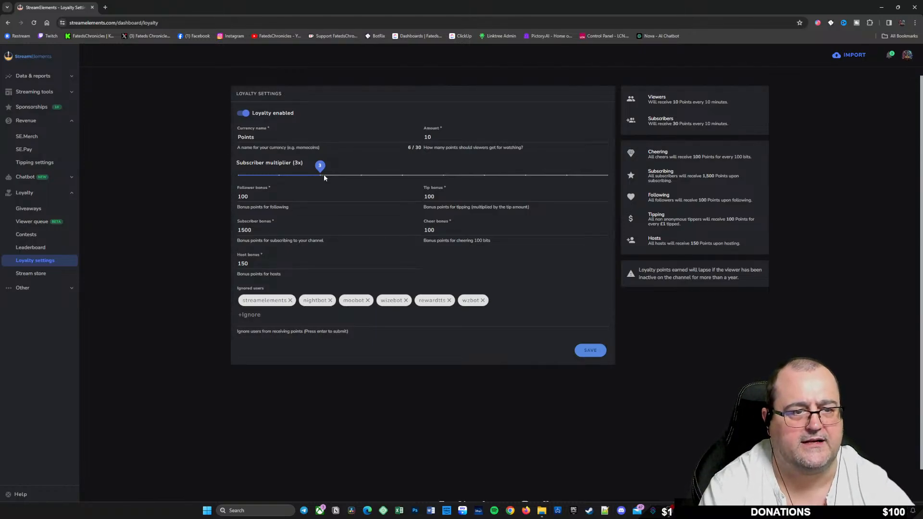
# Examine the follower and host bonus settings, and look at the Stream store and Contests pages
pyautogui.click(256, 195)
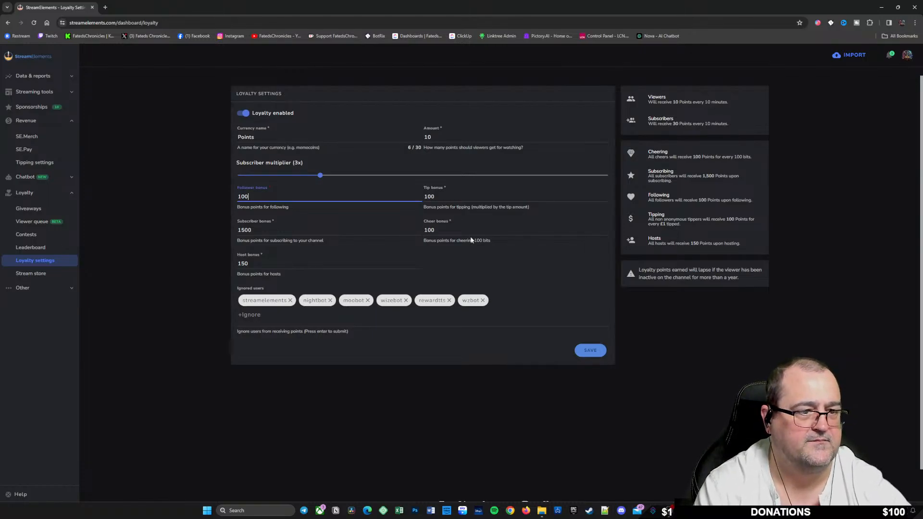
pyautogui.click(264, 264)
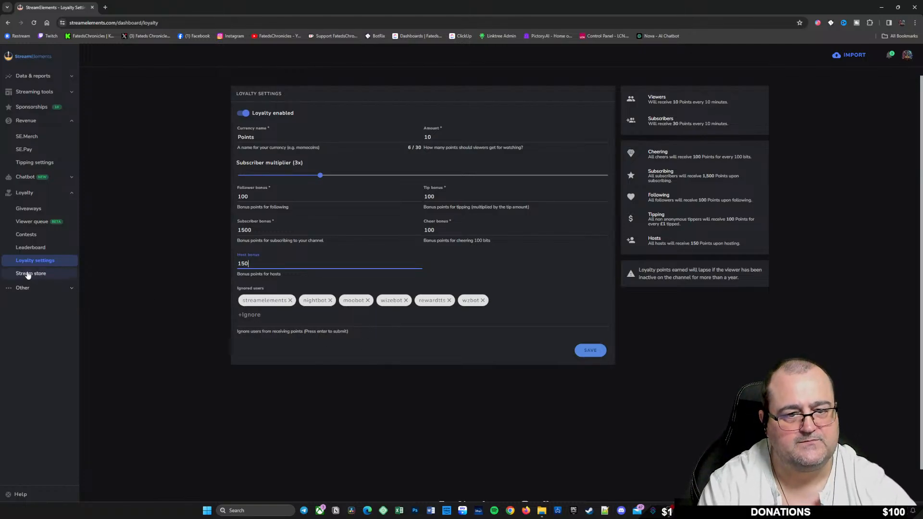
pyautogui.click(58, 275)
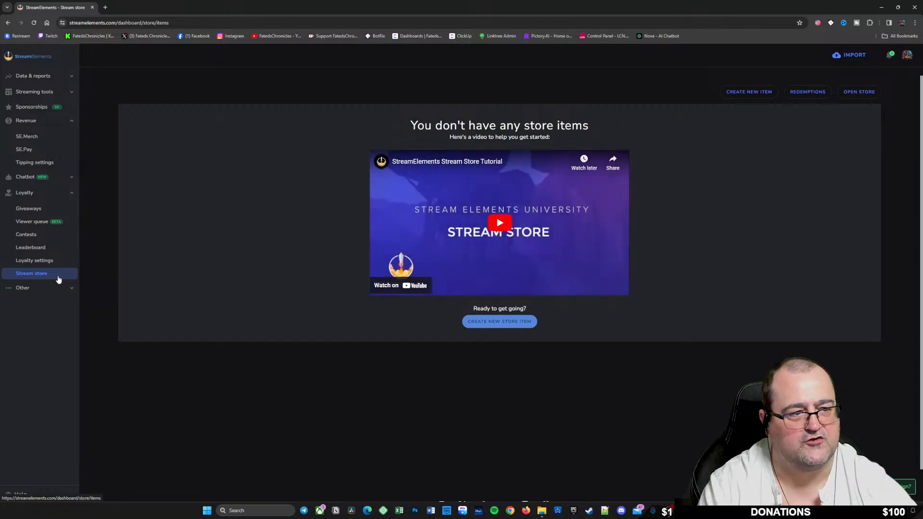
pyautogui.click(38, 236)
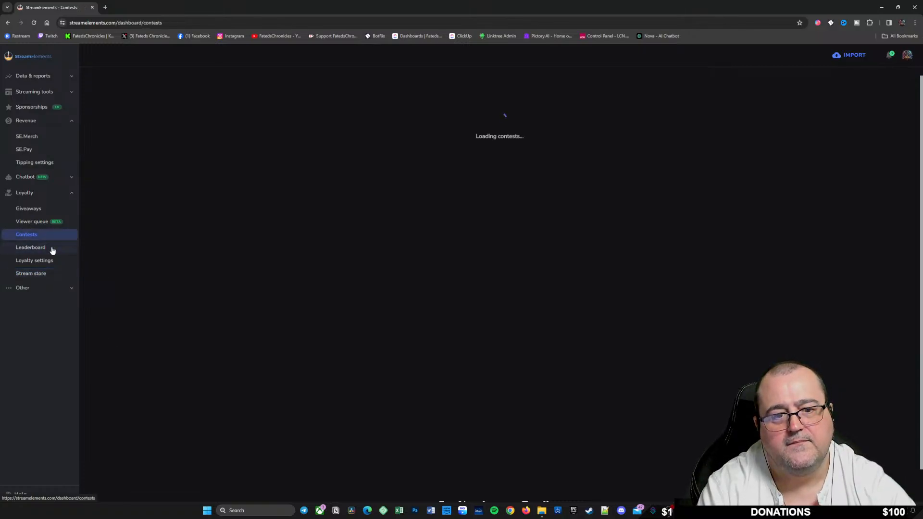
# Look through the Other section's chat stats, media request and profile pages, closing the separate chat stats page after viewing it
pyautogui.click(71, 290)
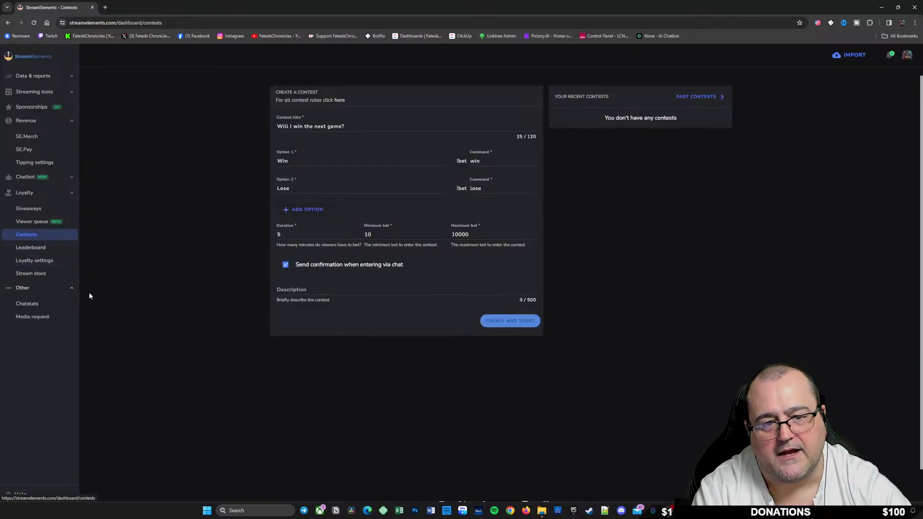
pyautogui.click(45, 304)
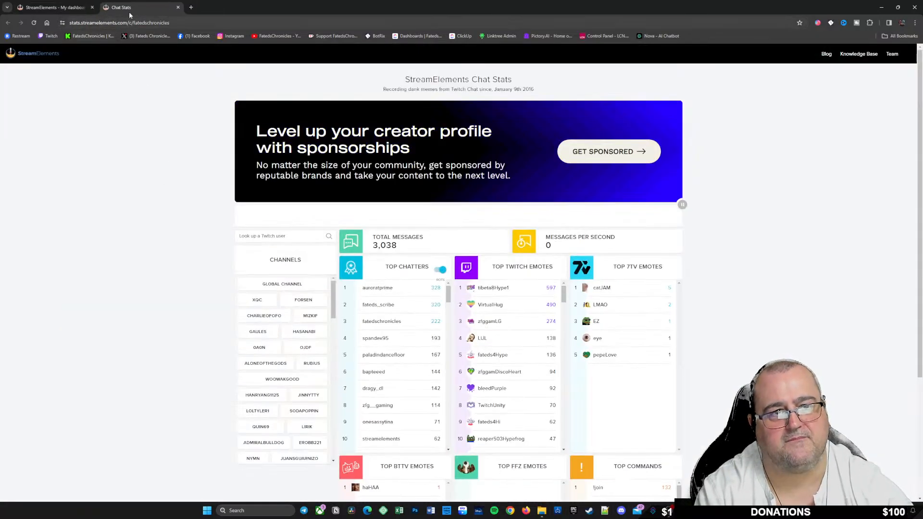
pyautogui.click(178, 7)
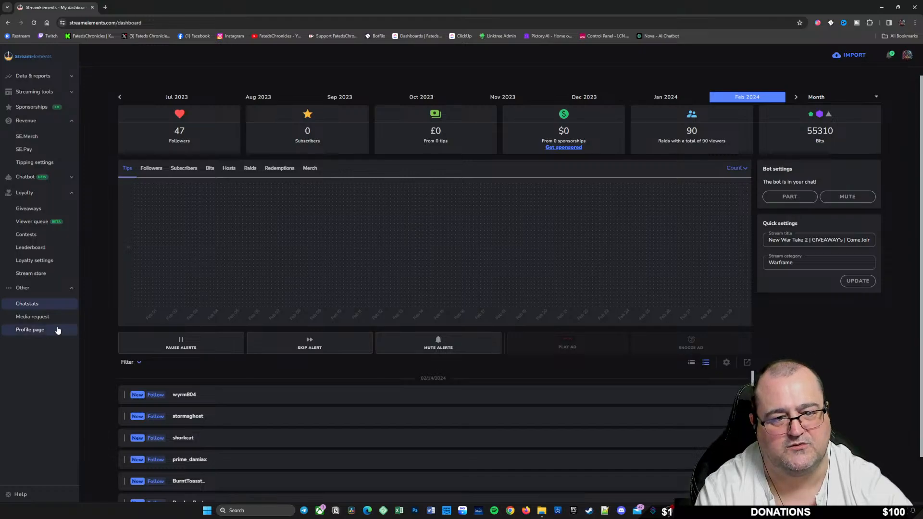
pyautogui.click(36, 319)
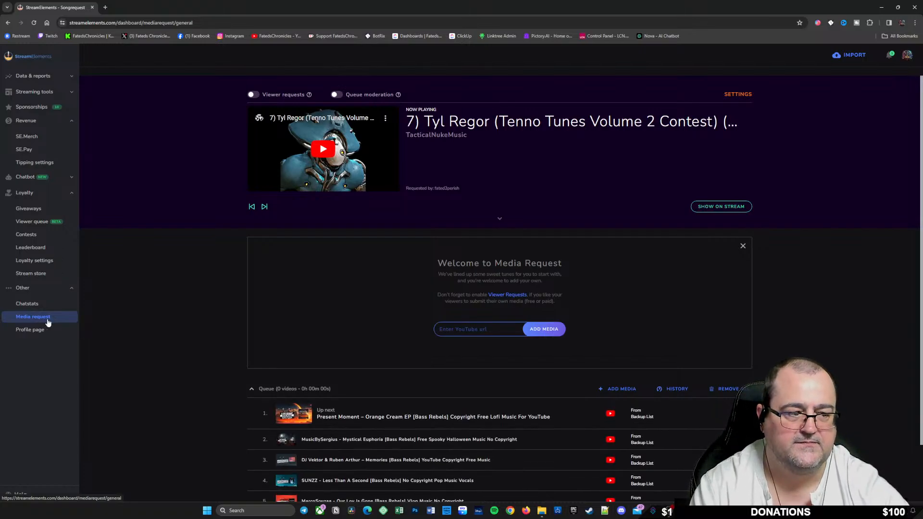
pyautogui.click(32, 331)
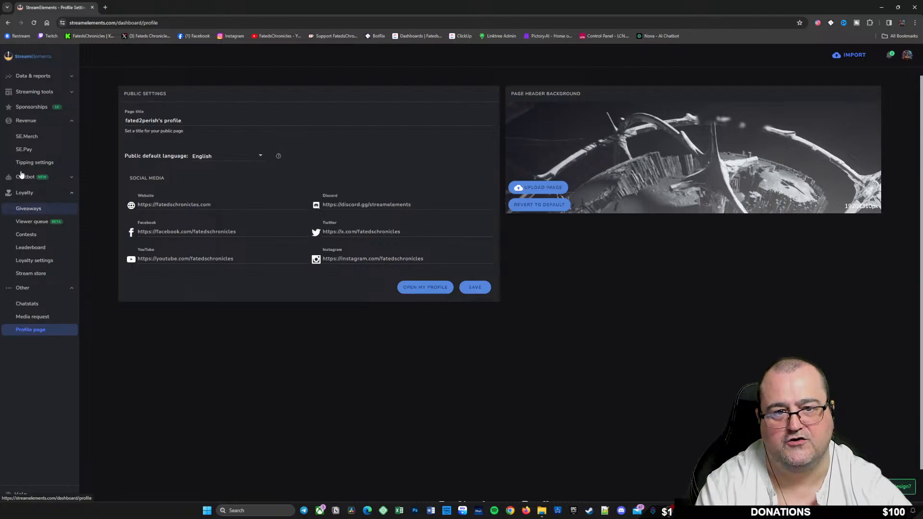
# Collapse the Revenue and Loyalty sections, and browse the Elements Gallery from the new element options under Streaming tools
pyautogui.click(27, 121)
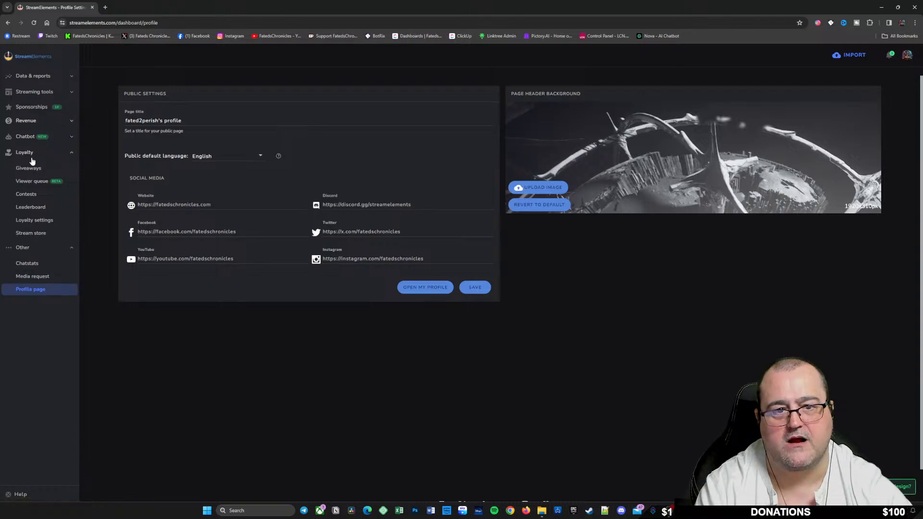
pyautogui.click(48, 152)
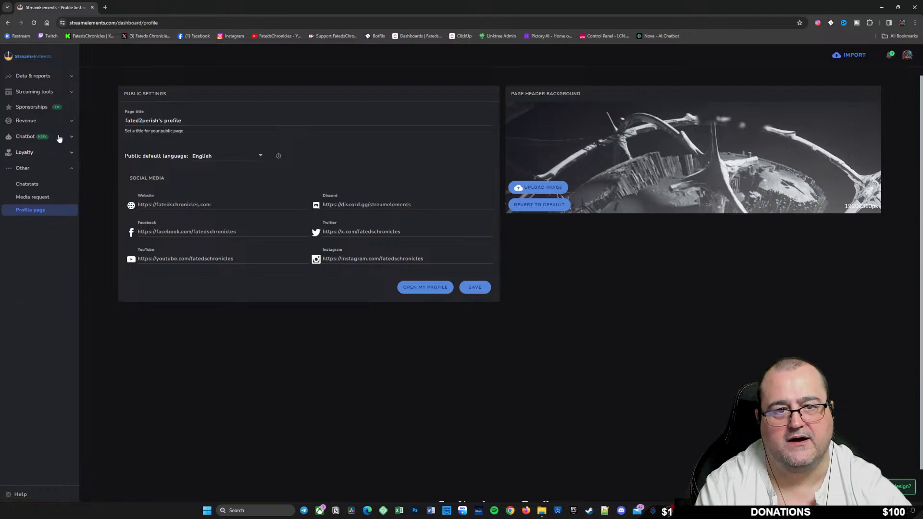
pyautogui.click(40, 93)
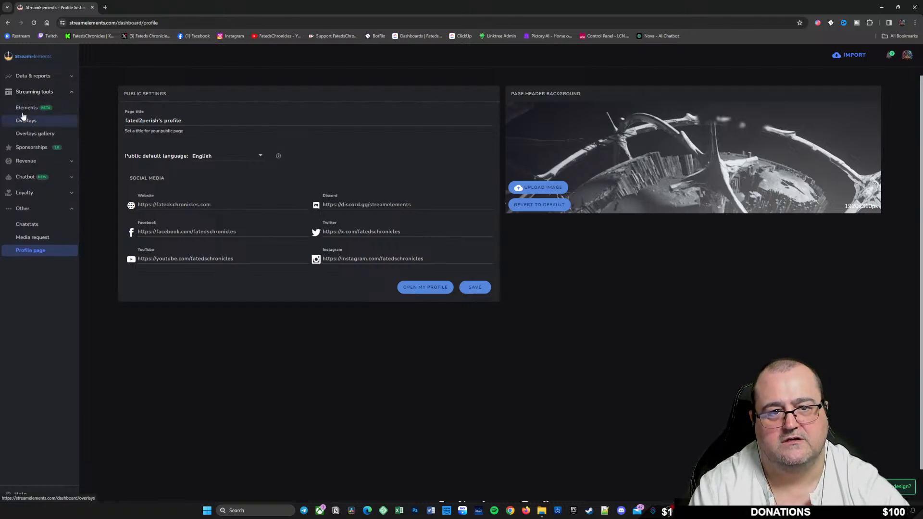
pyautogui.click(23, 108)
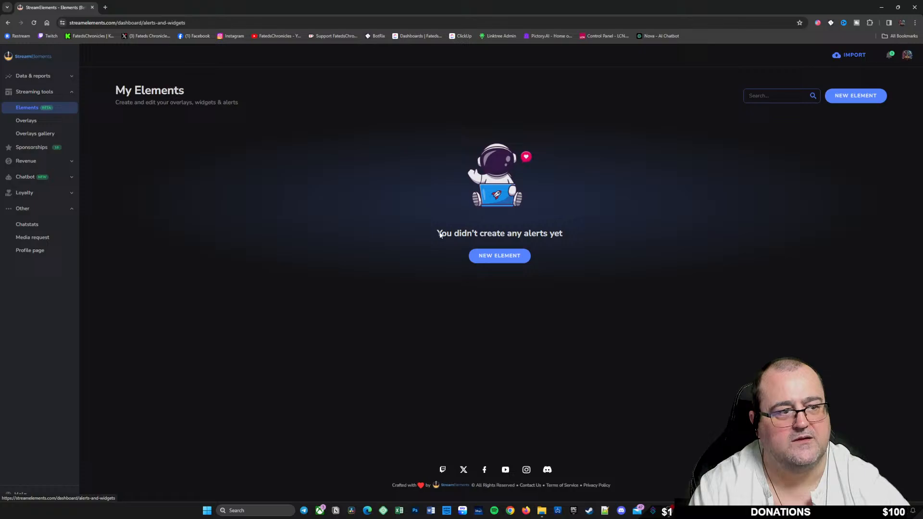
pyautogui.click(510, 258)
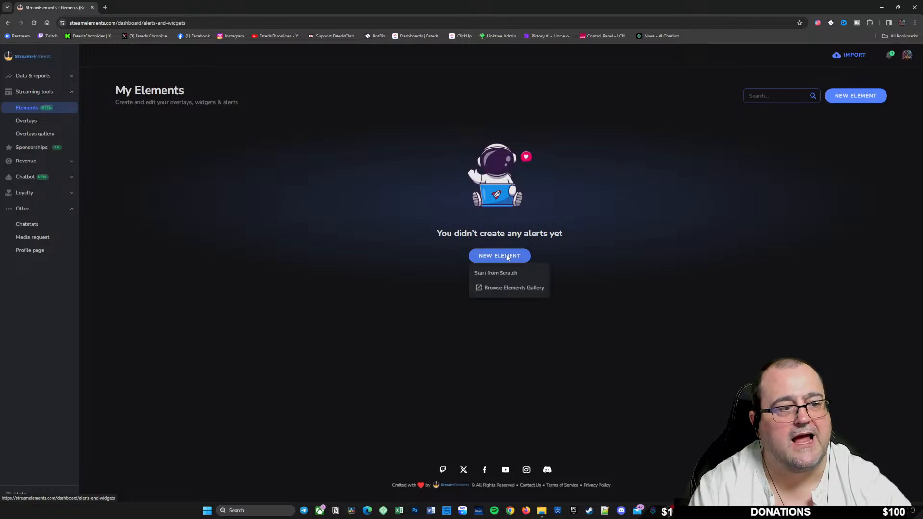
pyautogui.click(528, 289)
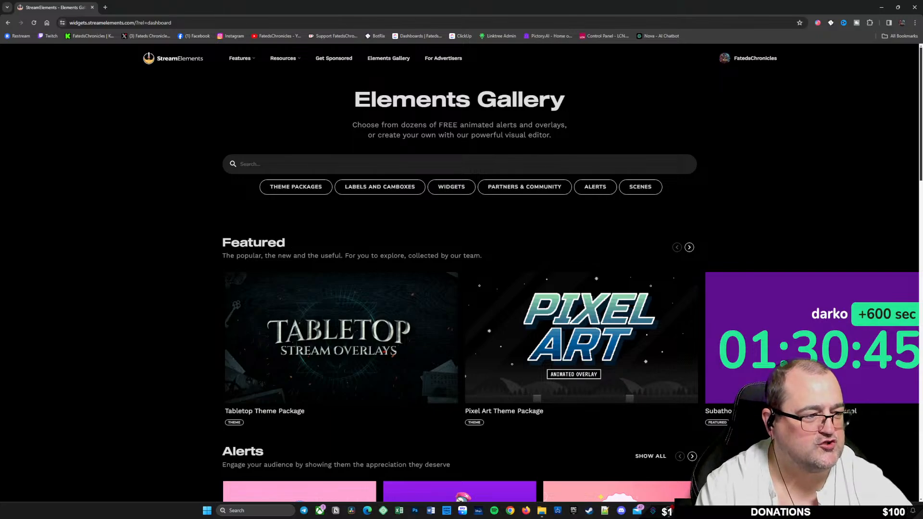
# Look through the Elements Gallery's featured items and its theme packages
pyautogui.click(688, 248)
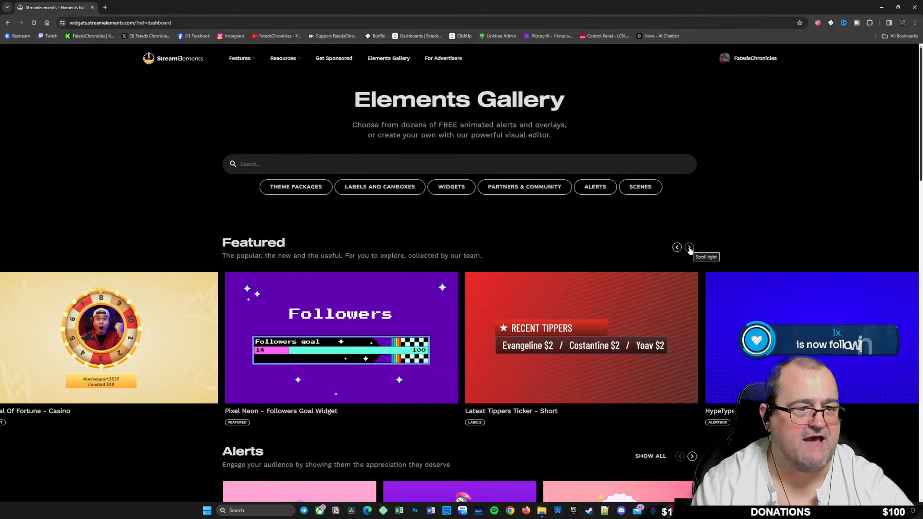
pyautogui.click(294, 187)
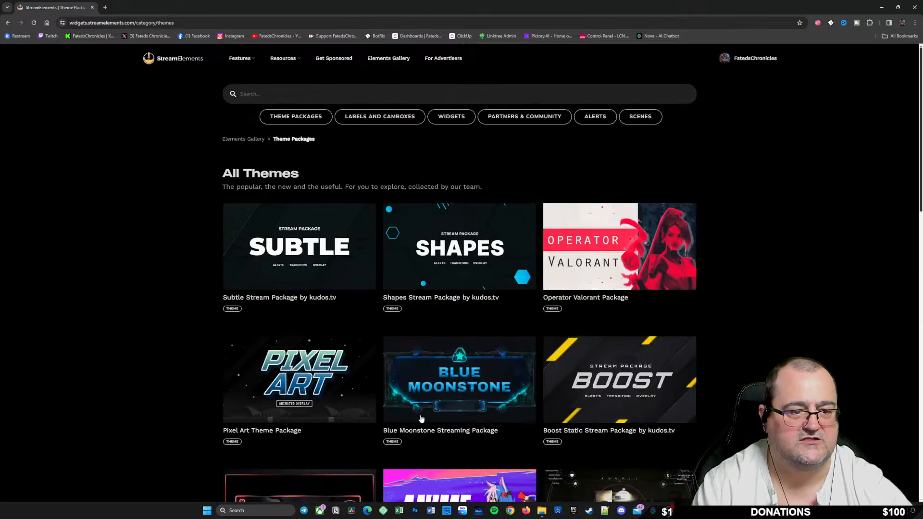
pyautogui.scroll(-5, 797, 290)
pyautogui.scroll(-8, 733, 354)
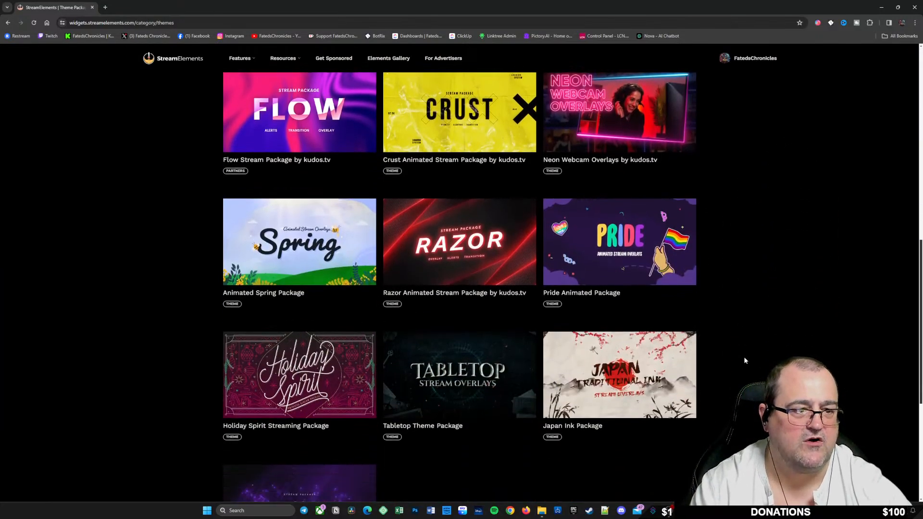
pyautogui.scroll(4, 742, 363)
pyautogui.scroll(8, 725, 343)
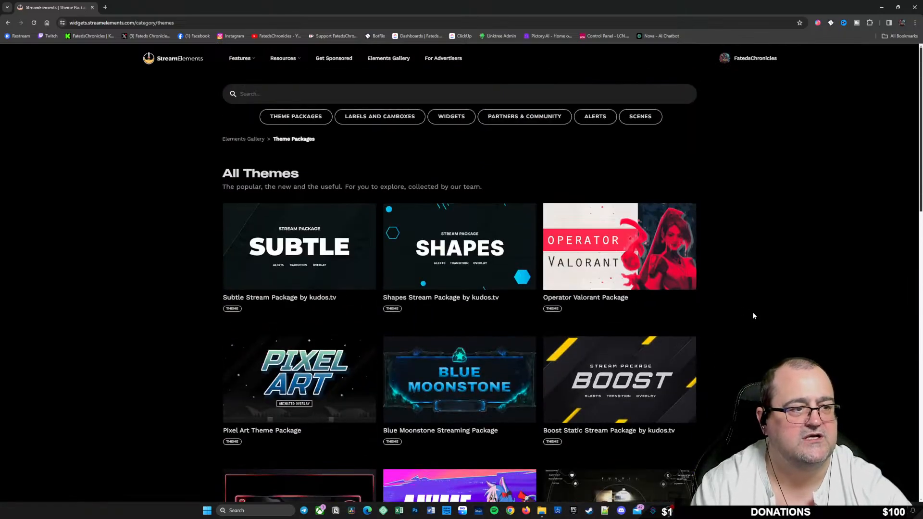
# Look through the gallery's labels and camboxes, widgets, alerts and scenes categories
pyautogui.click(384, 124)
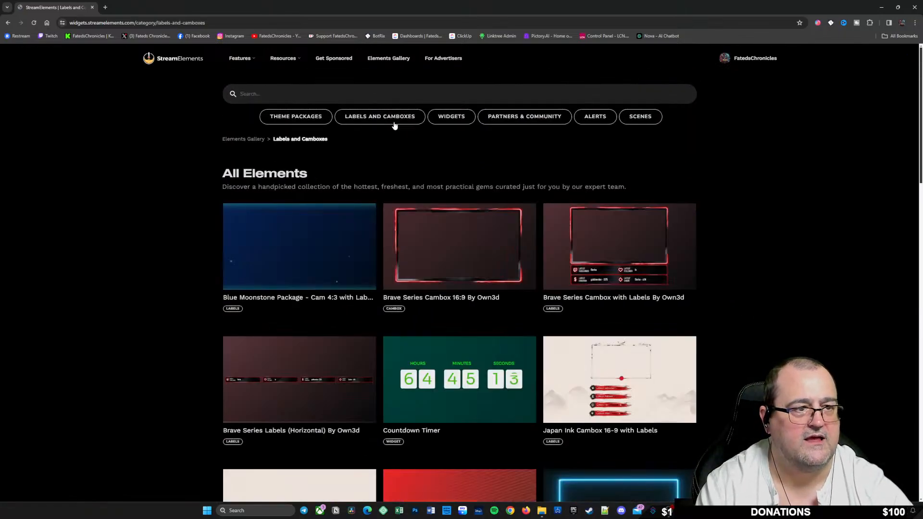
pyautogui.click(450, 118)
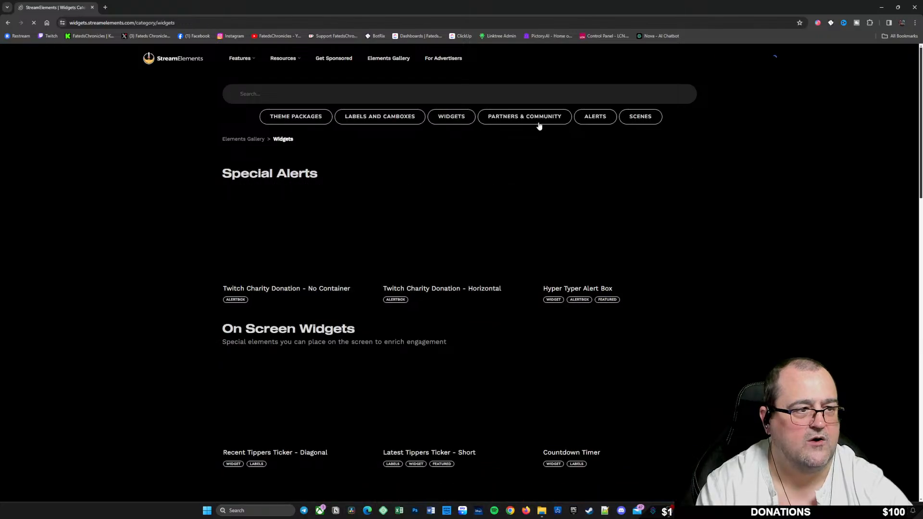
pyautogui.click(599, 120)
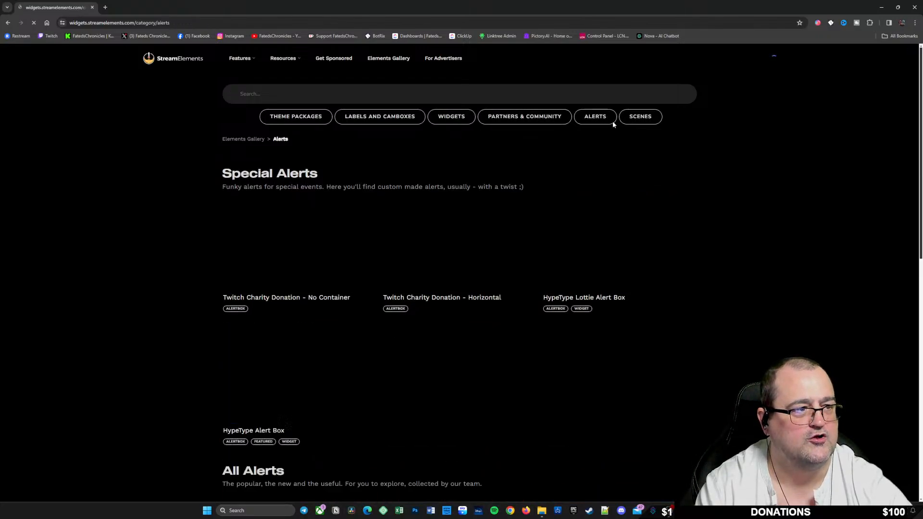
pyautogui.click(640, 118)
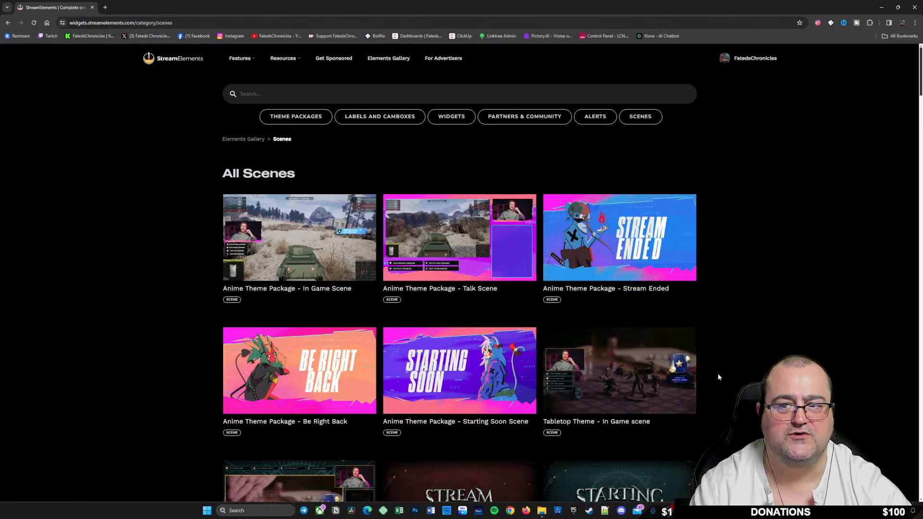
pyautogui.scroll(-8, 730, 368)
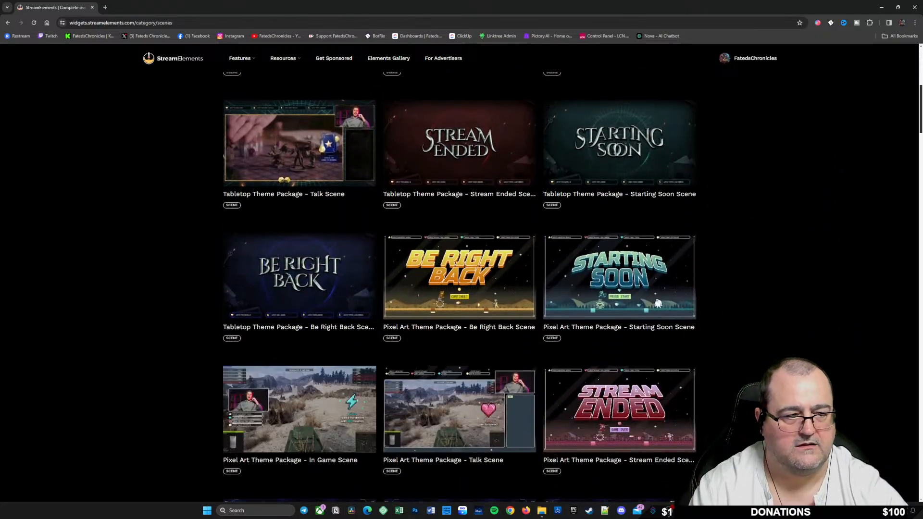
pyautogui.scroll(8, 734, 375)
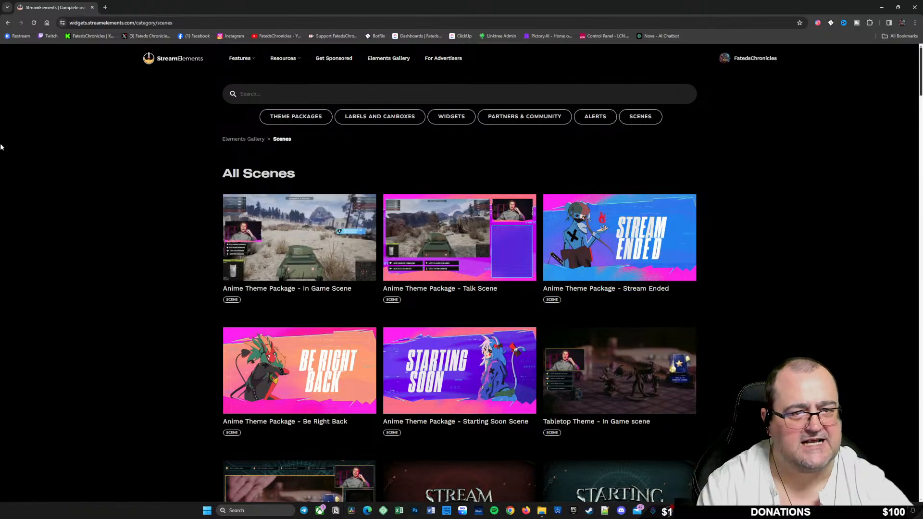
# Return from the gallery to the live streamer dashboard and open the Overlays page under Streaming tools
pyautogui.click(176, 61)
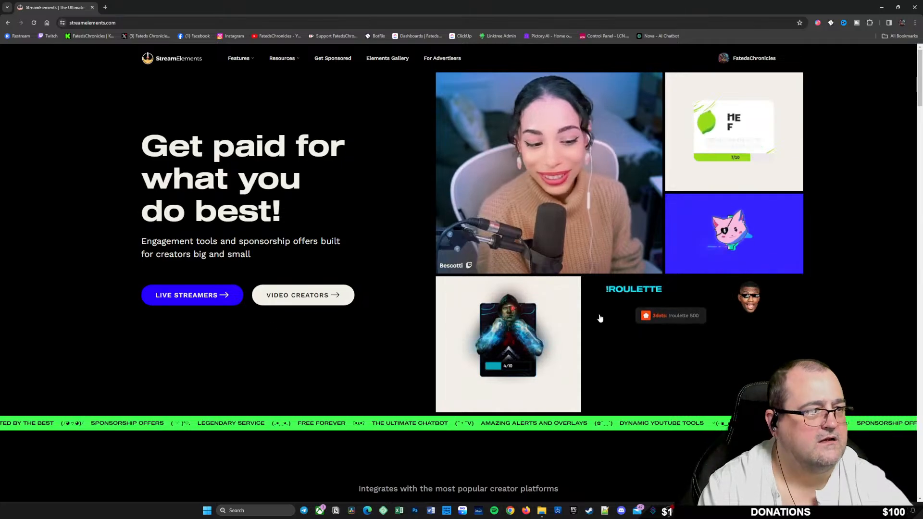
pyautogui.click(191, 294)
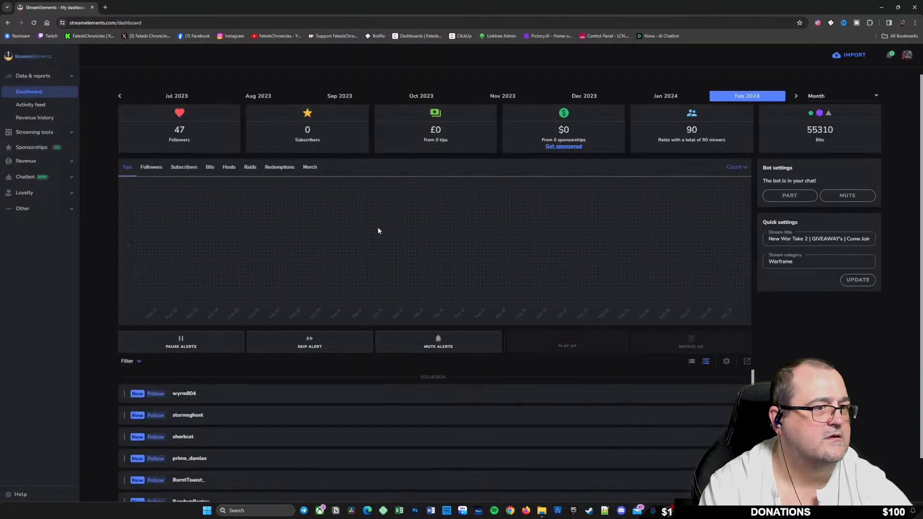
pyautogui.click(30, 133)
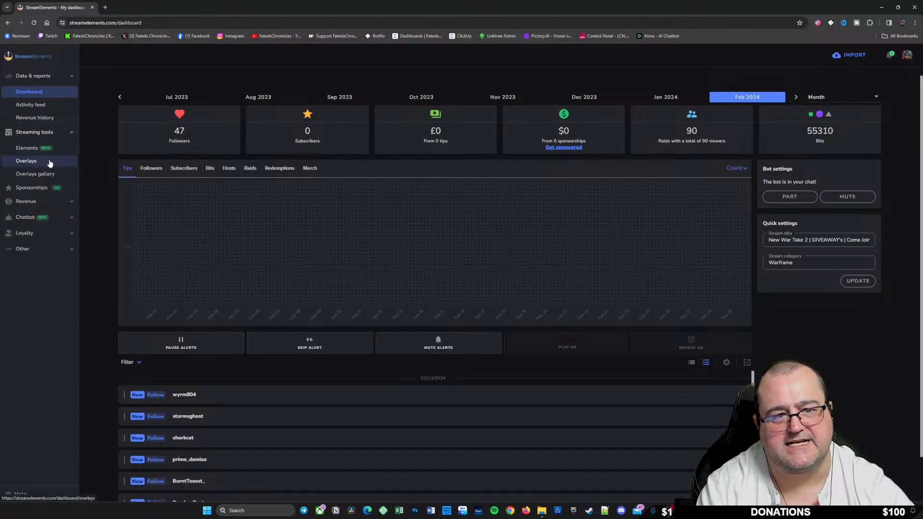
pyautogui.click(50, 163)
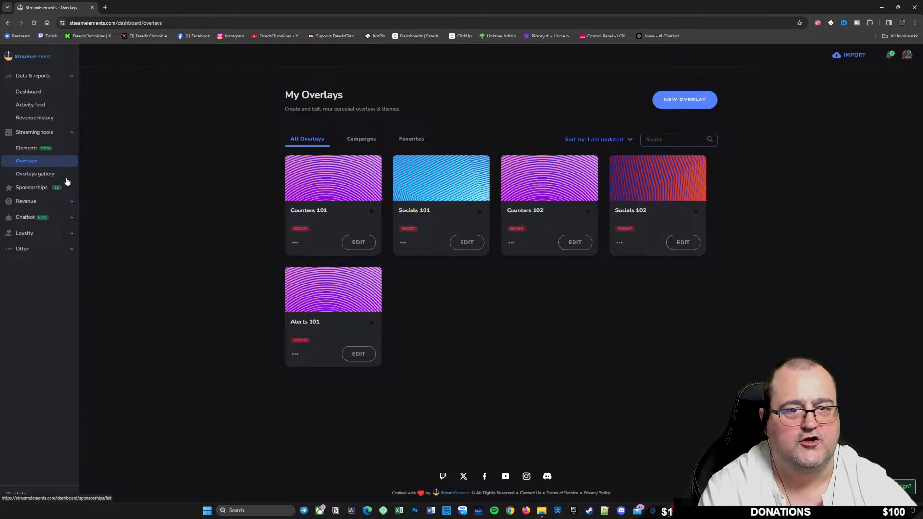
# Create a new blank overlay with a resolution of 1080p
pyautogui.click(689, 98)
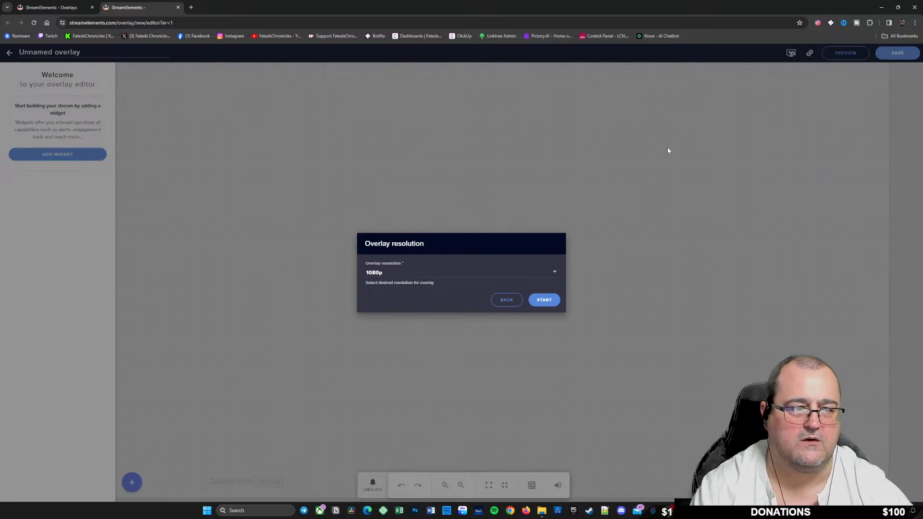
pyautogui.click(554, 271)
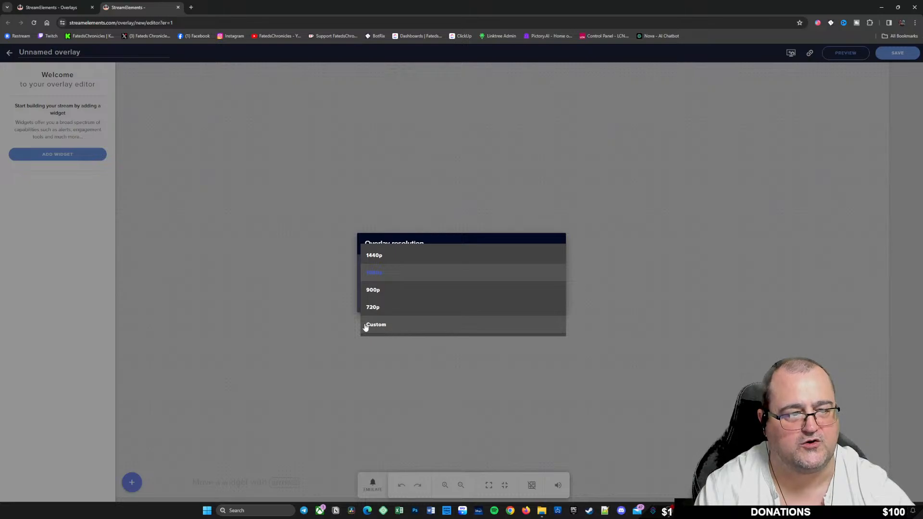
pyautogui.click(407, 274)
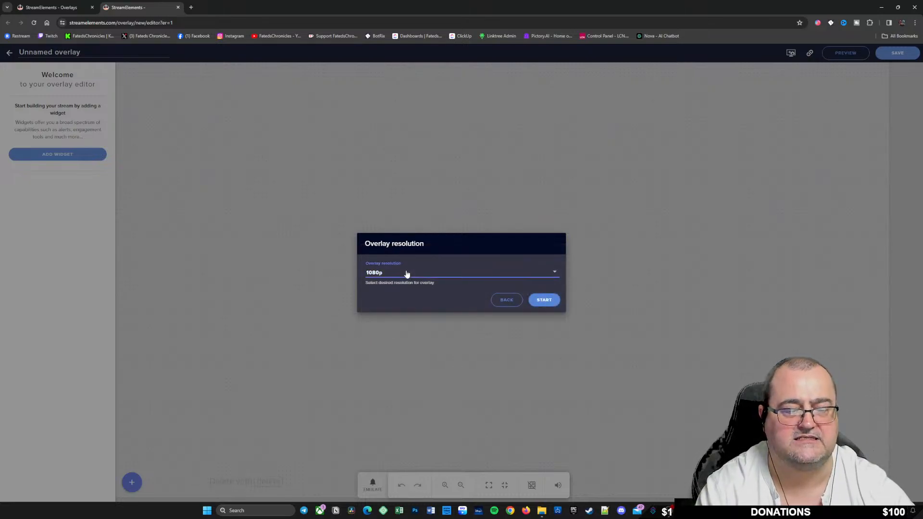
pyautogui.click(545, 300)
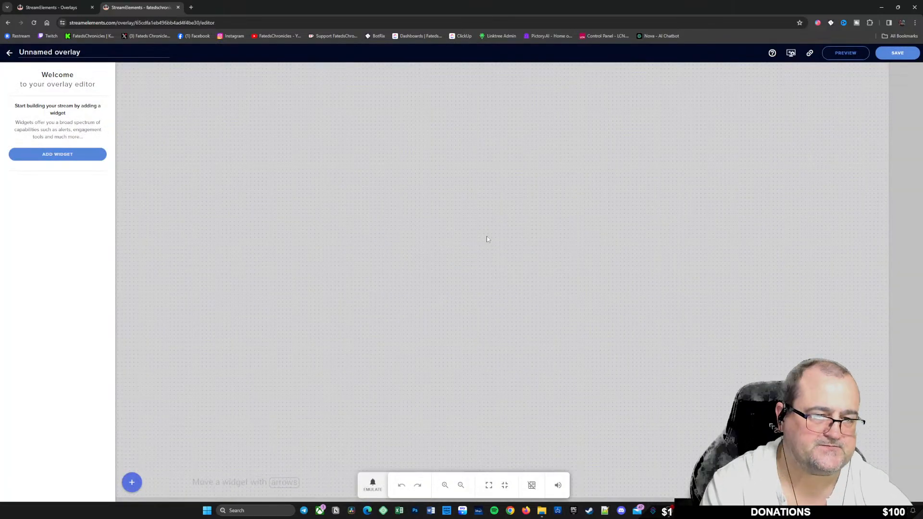
# Rename the new overlay as Starting
pyautogui.click(20, 55)
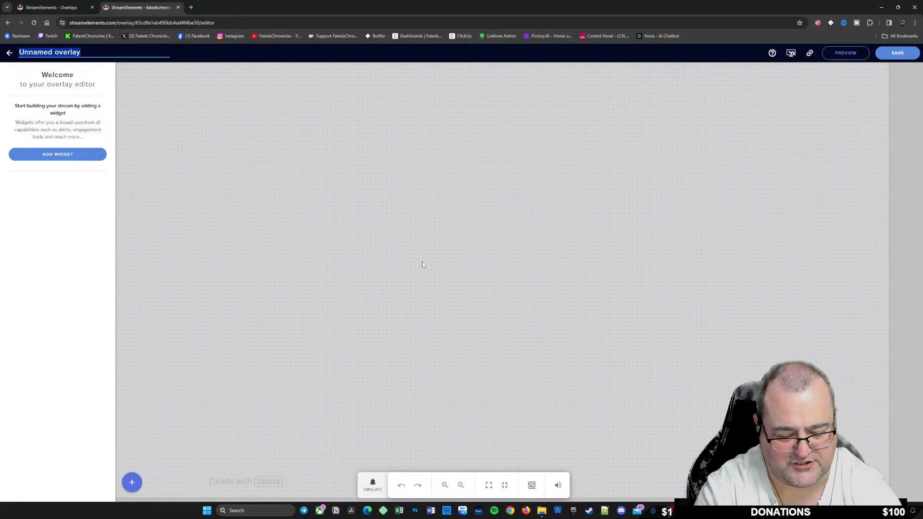
pyautogui.write('Start')
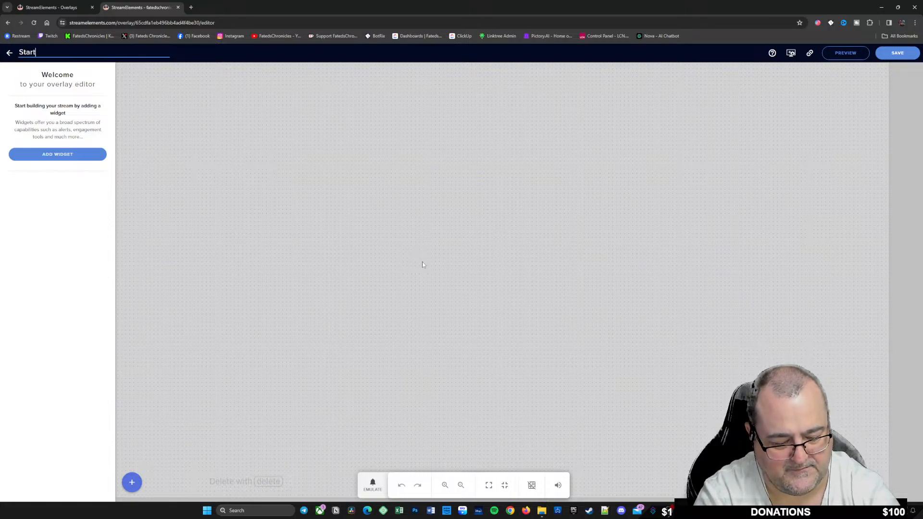
pyautogui.write('ing')
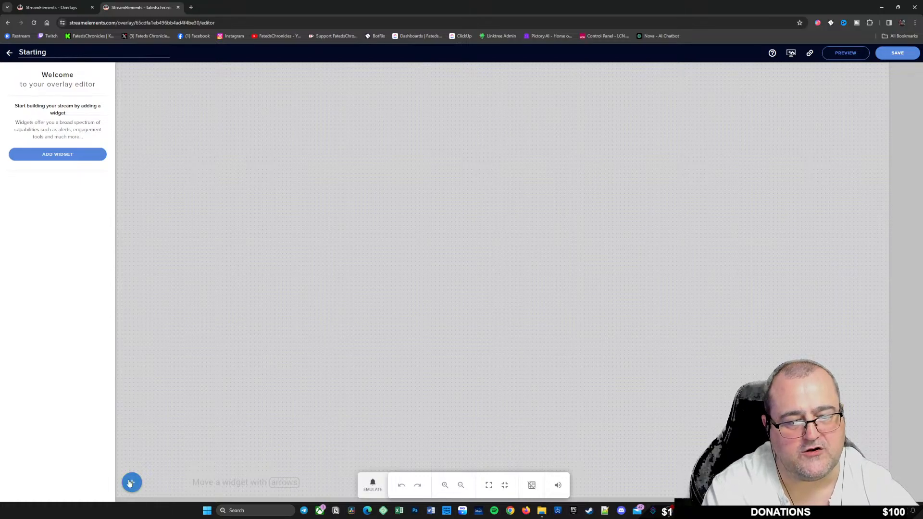
# Look through the available widget categories: alerts, engagement, labels, static/custom, charity and seasonal, and stream tools
pyautogui.click(53, 154)
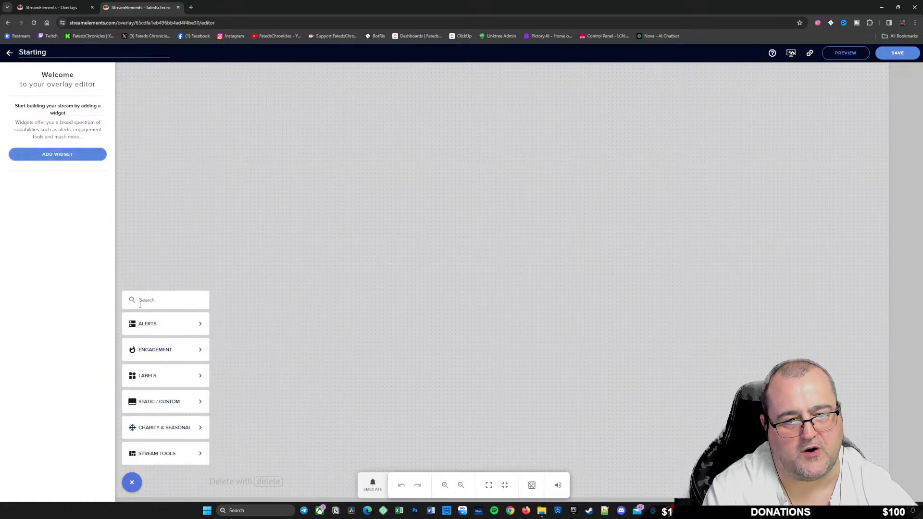
pyautogui.click(23, 279)
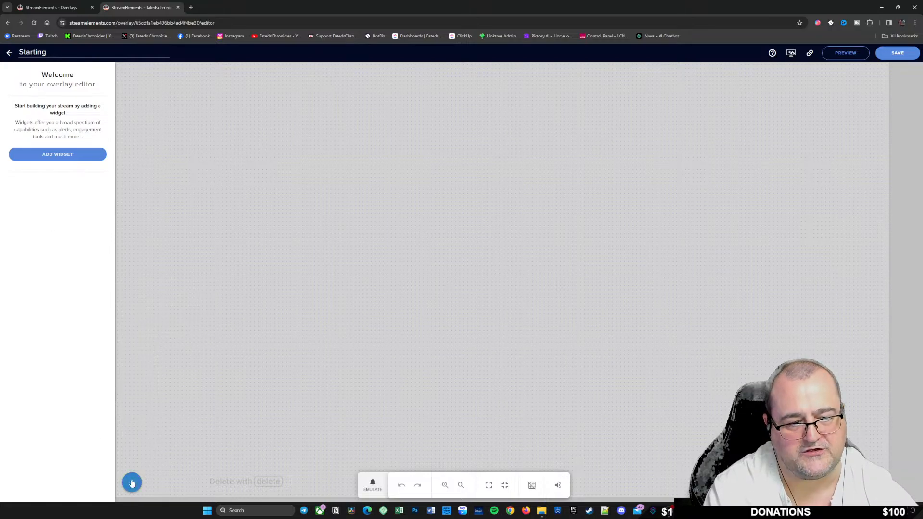
pyautogui.click(132, 483)
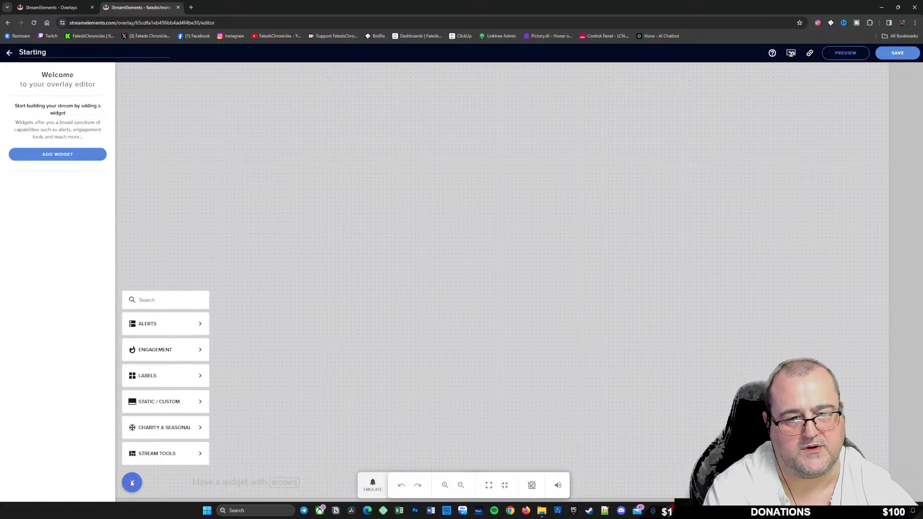
pyautogui.moveTo(136, 330)
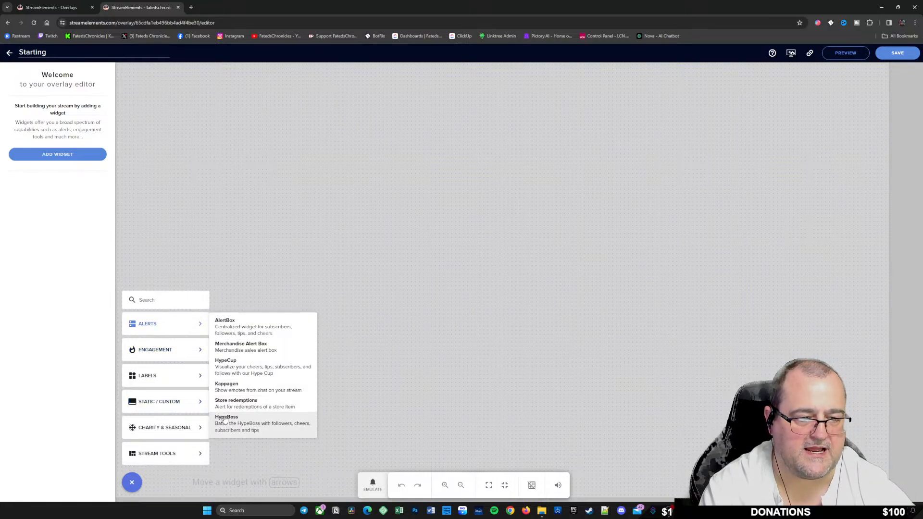
pyautogui.moveTo(187, 350)
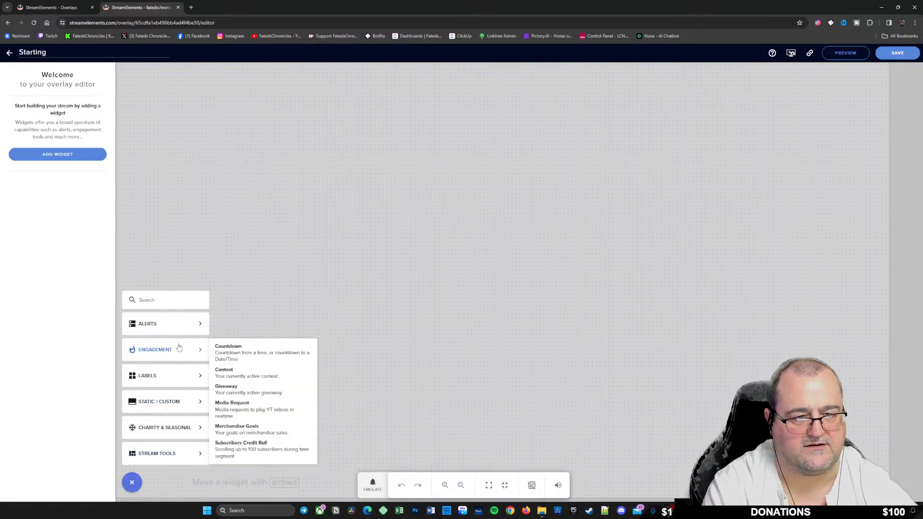
pyautogui.moveTo(185, 325)
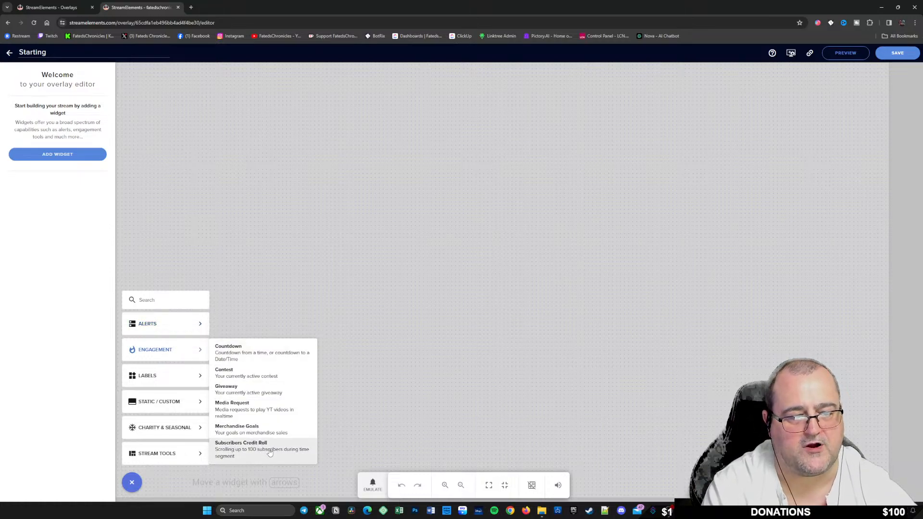
pyautogui.moveTo(160, 379)
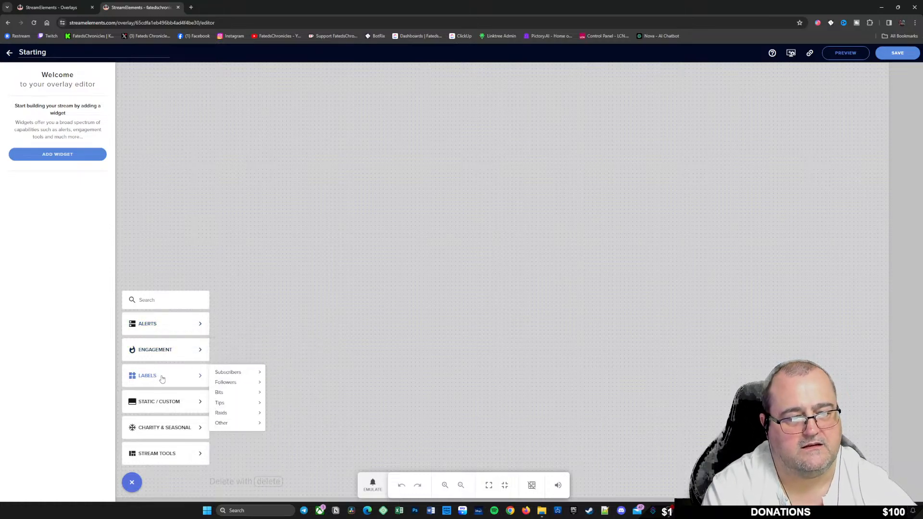
pyautogui.moveTo(235, 374)
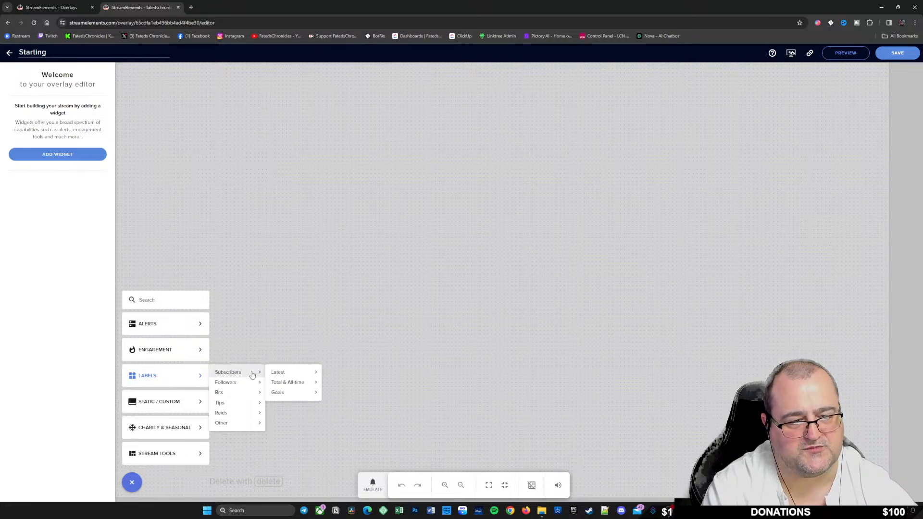
pyautogui.moveTo(286, 376)
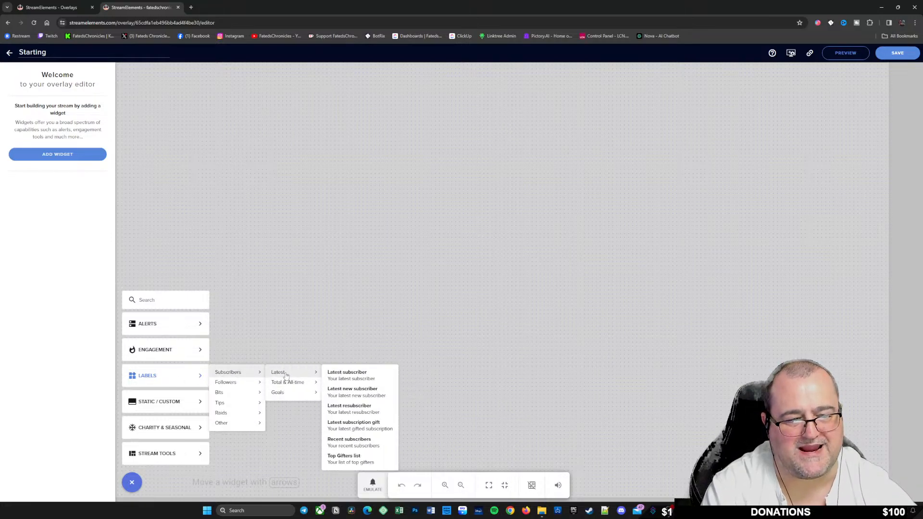
pyautogui.moveTo(231, 396)
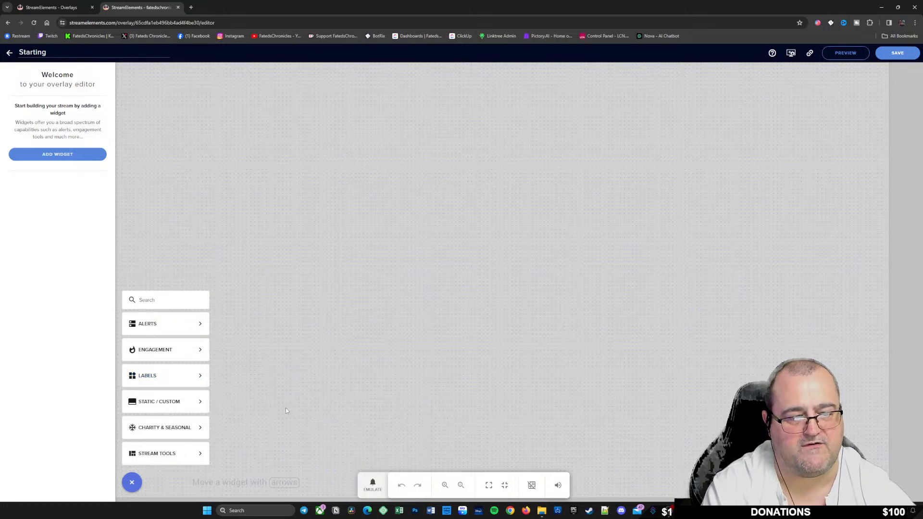
pyautogui.moveTo(229, 424)
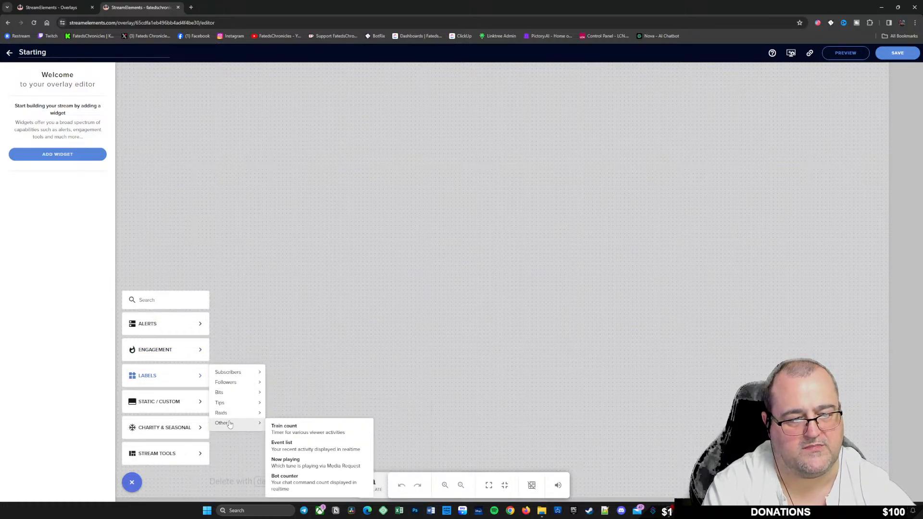
pyautogui.moveTo(153, 401)
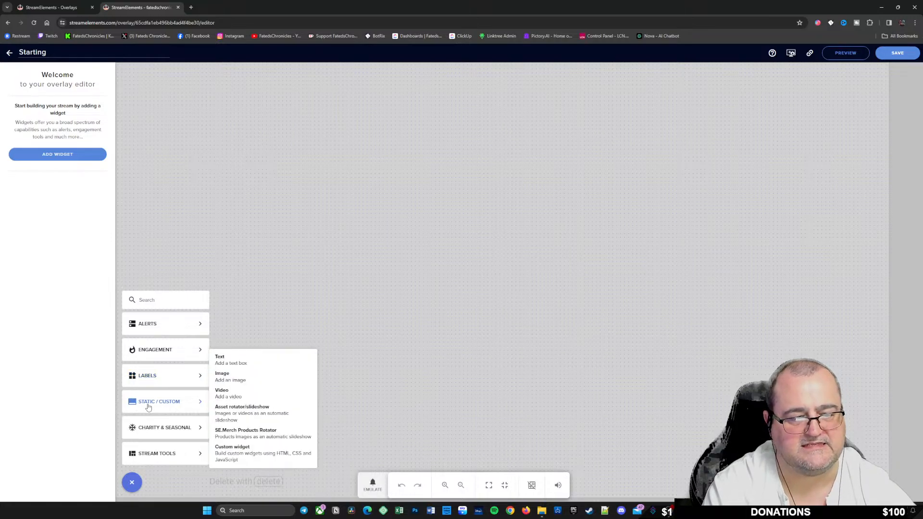
pyautogui.moveTo(162, 434)
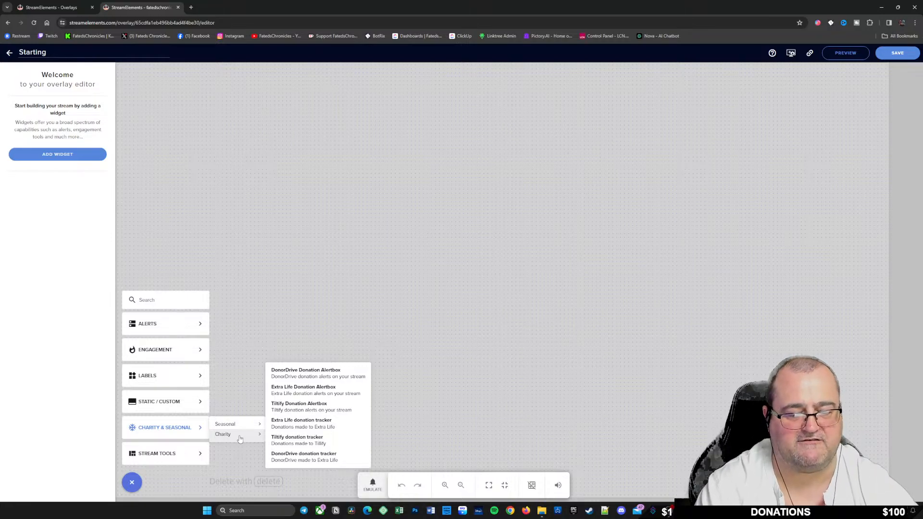
pyautogui.moveTo(179, 454)
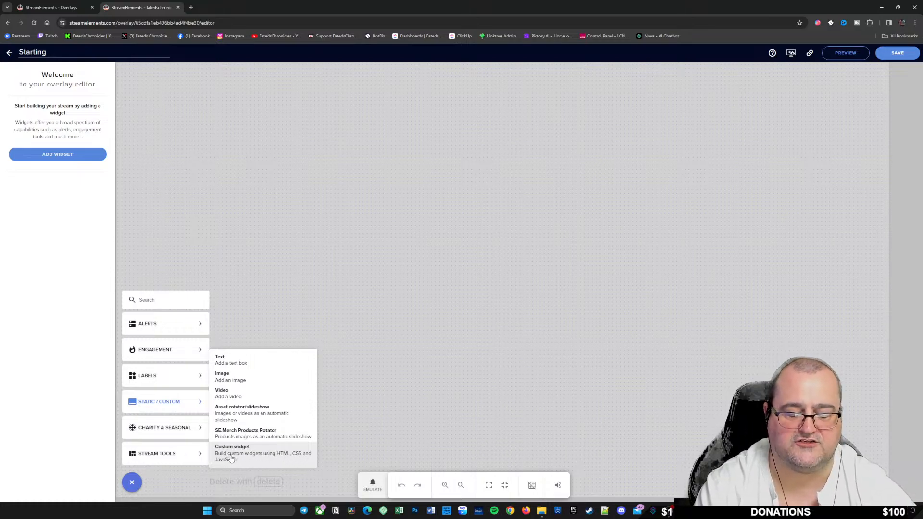
# Add a static video widget to the overlay and check its layer entry and settings
pyautogui.click(257, 395)
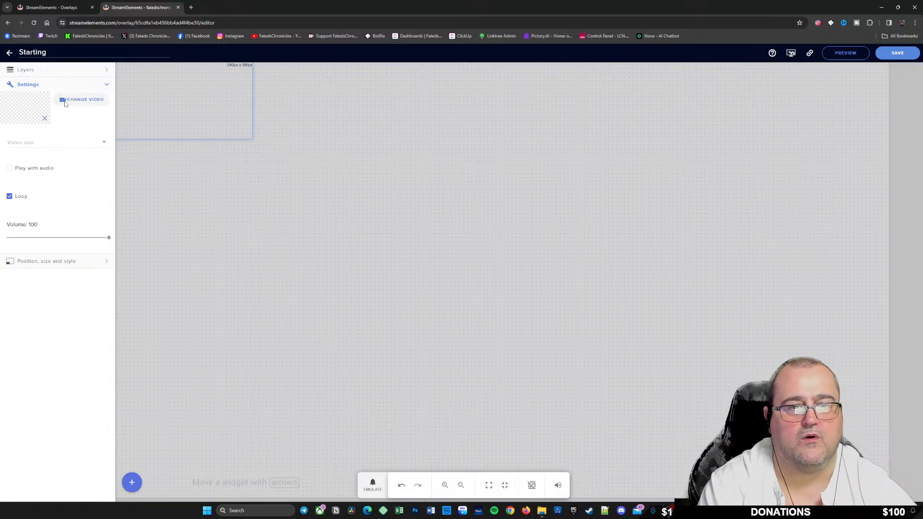
pyautogui.click(63, 70)
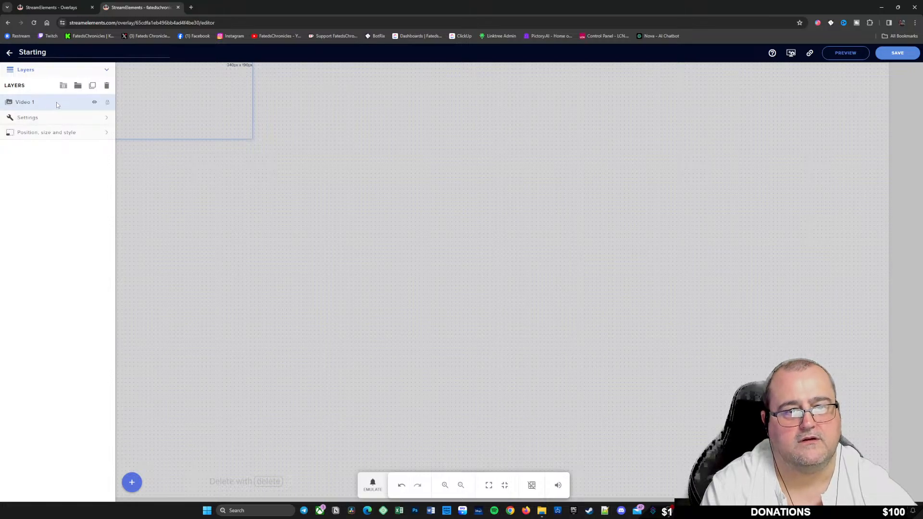
pyautogui.click(48, 117)
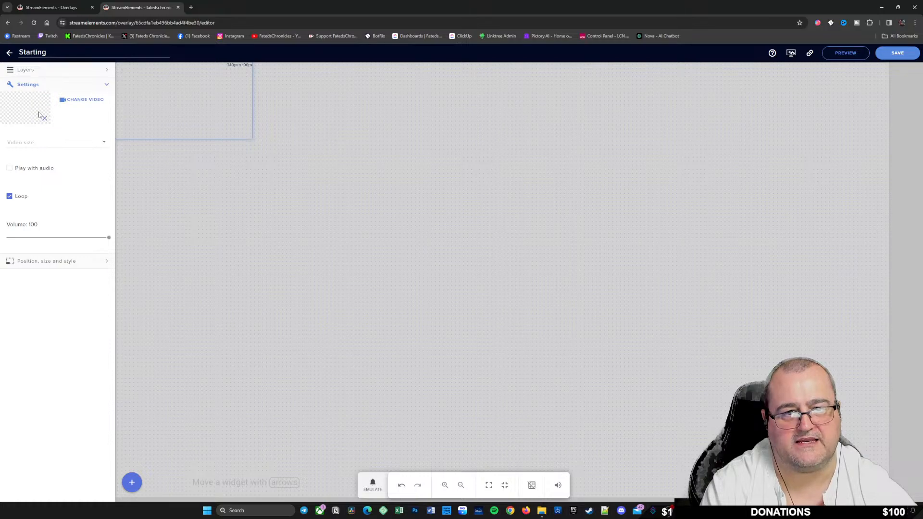
# Open the media library for the widget's video and look through its videos, all files, images and sounds
pyautogui.click(79, 101)
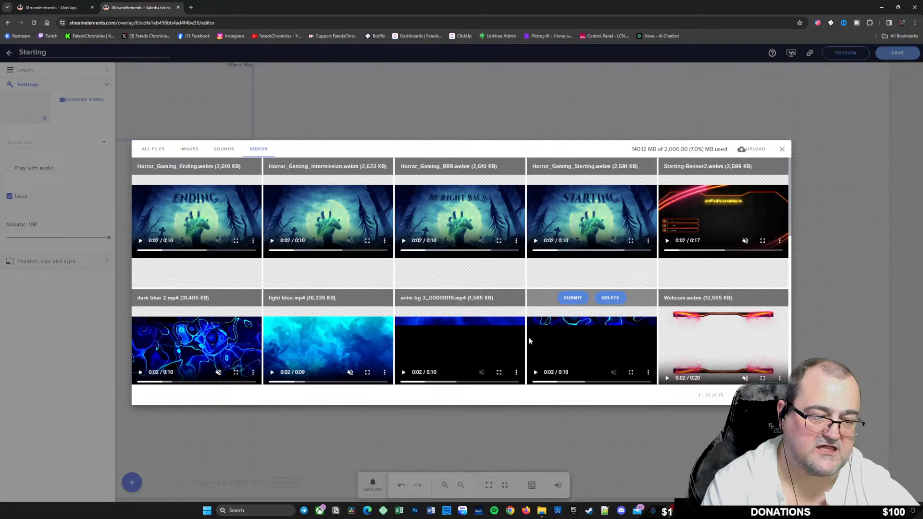
pyautogui.scroll(-8, 576, 374)
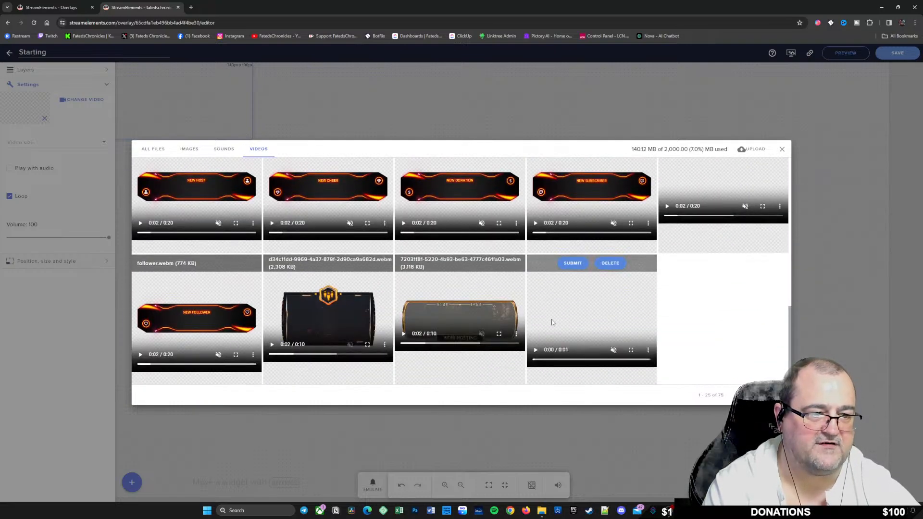
pyautogui.scroll(5, 529, 317)
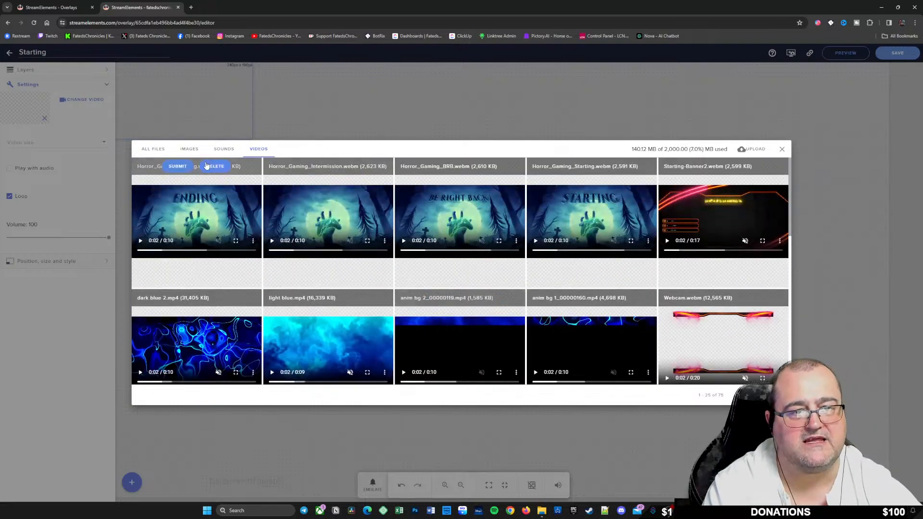
pyautogui.click(153, 149)
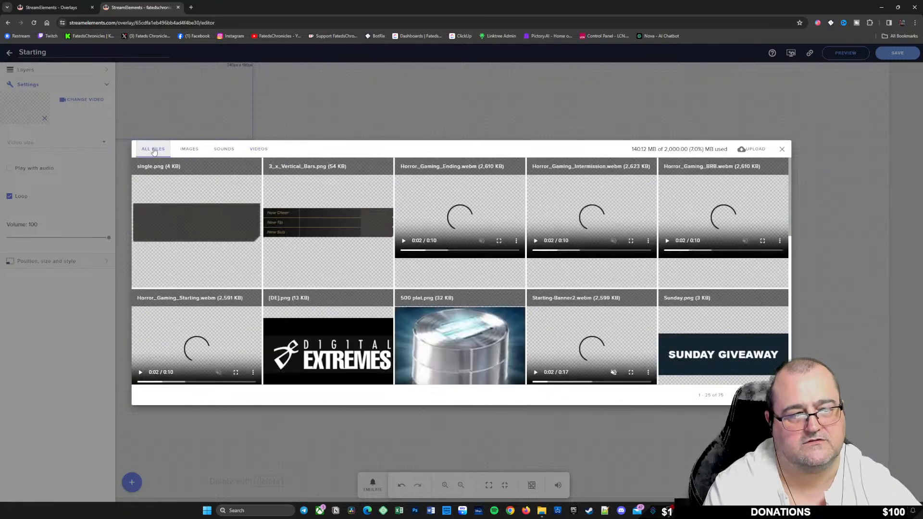
pyautogui.click(188, 149)
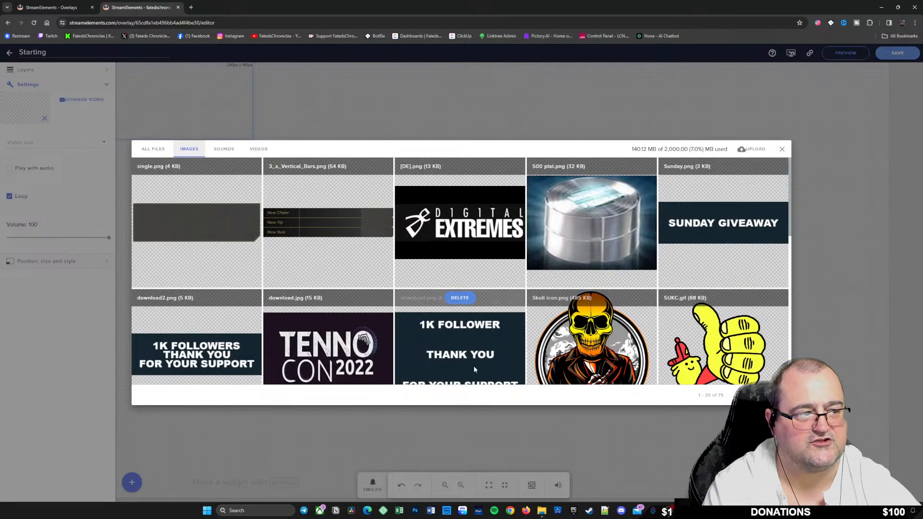
pyautogui.scroll(-1, 708, 339)
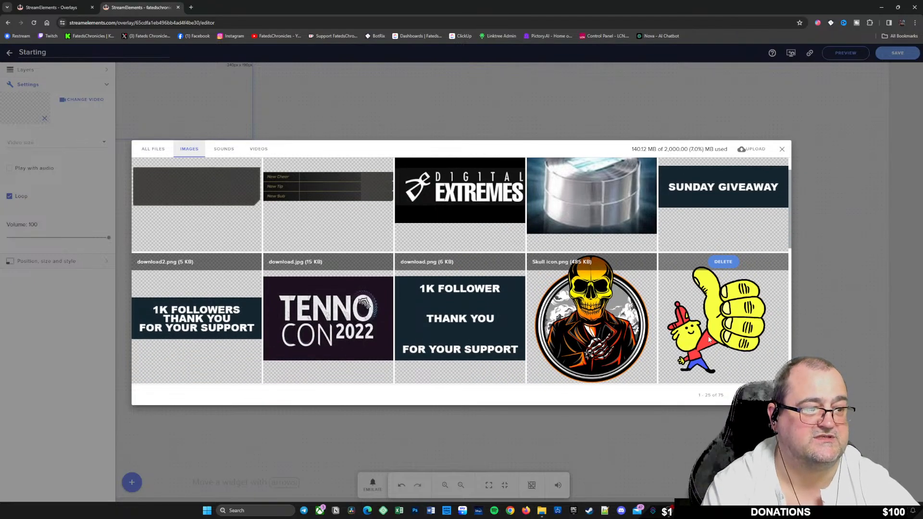
pyautogui.scroll(1, 707, 348)
pyautogui.click(219, 149)
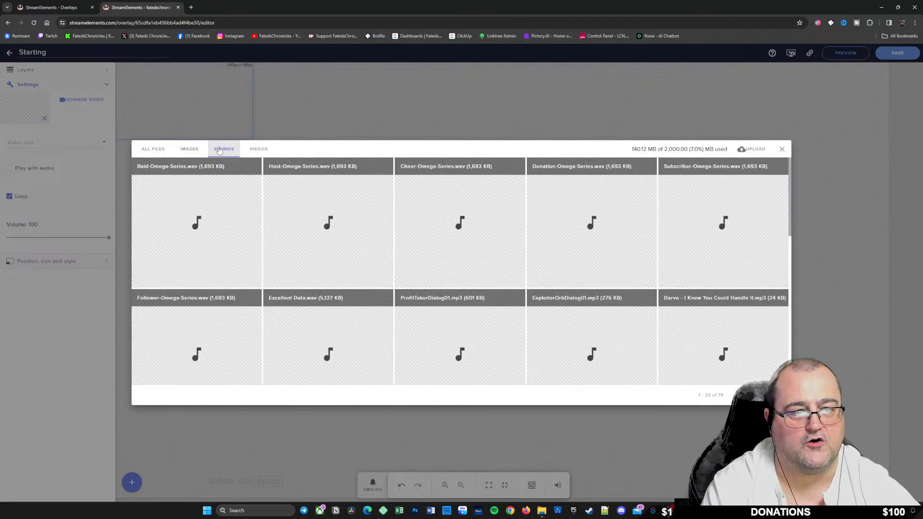
pyautogui.click(258, 149)
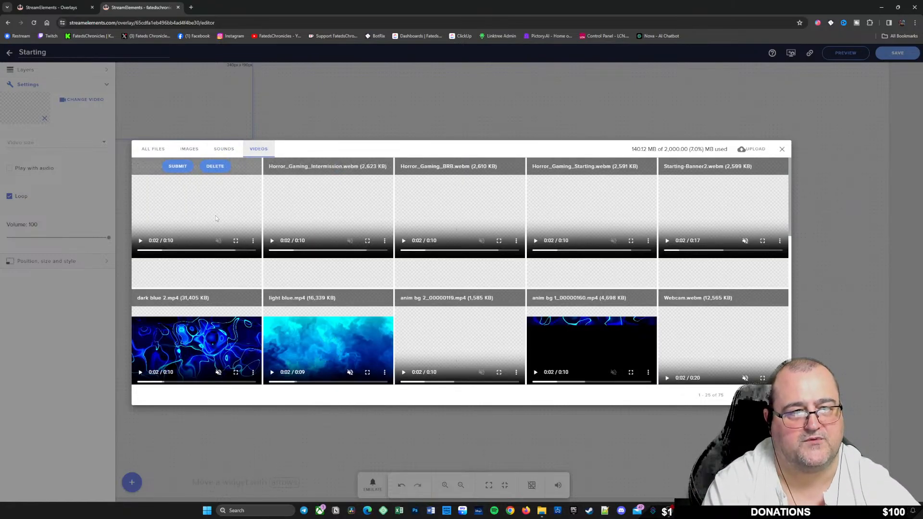
# Upload Starting.webm from the Scenes folder of OBS-Studio-30.0.2 and assign it as the widget's video
pyautogui.click(754, 150)
pyautogui.click(458, 304)
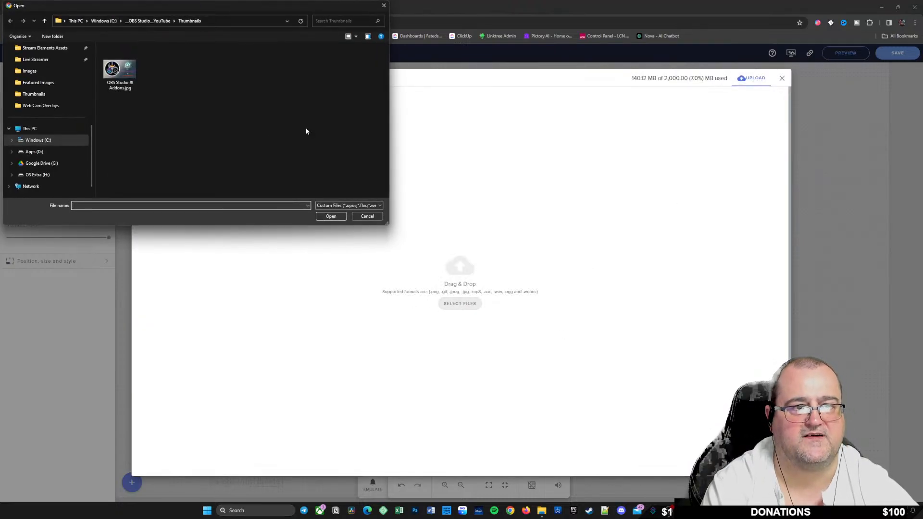
pyautogui.click(149, 21)
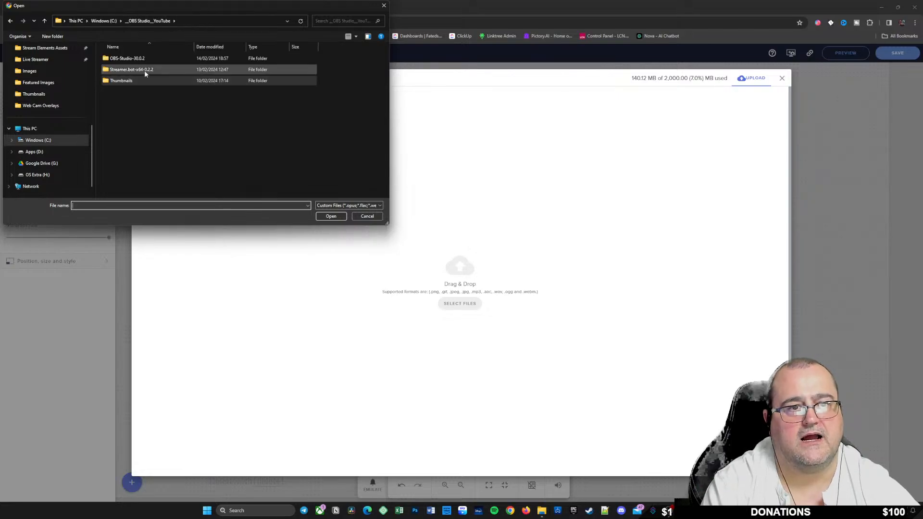
pyautogui.doubleClick(149, 59)
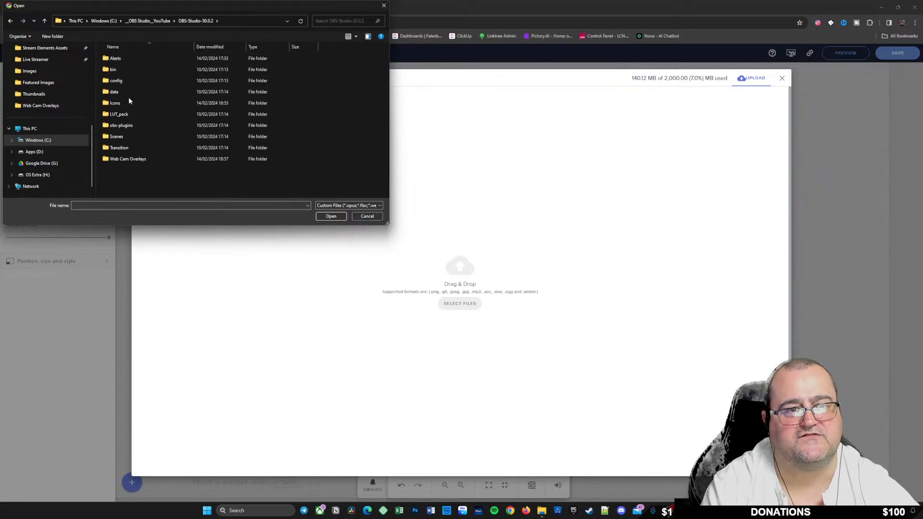
pyautogui.doubleClick(132, 137)
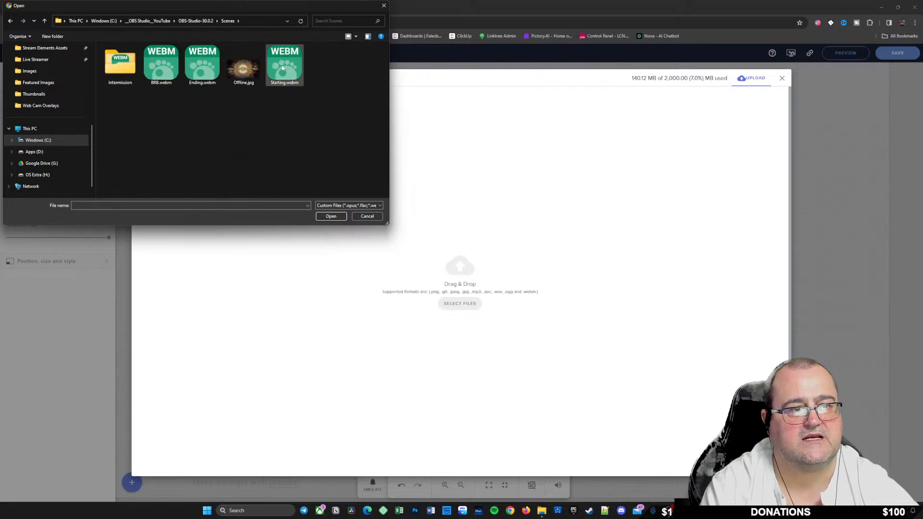
pyautogui.doubleClick(283, 62)
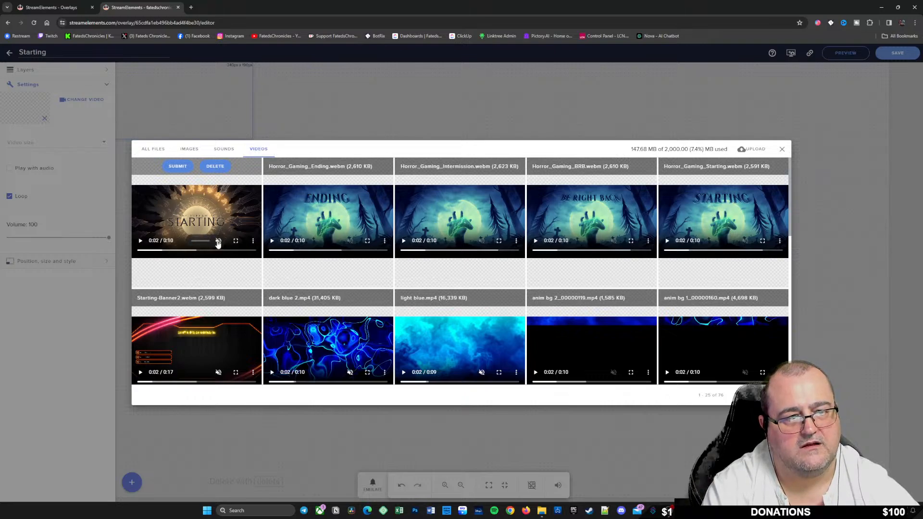
pyautogui.click(171, 168)
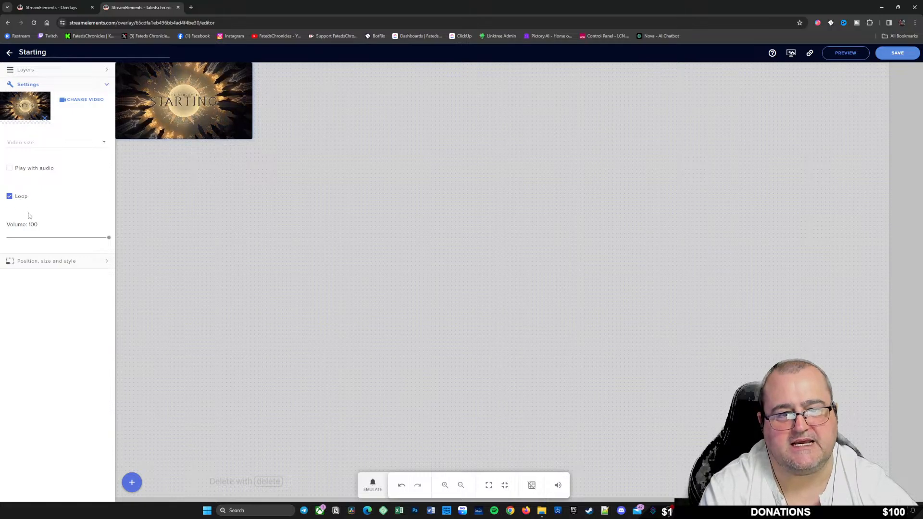
# Set the video widget's size to 1920 px wide and 1080 px high
pyautogui.click(60, 261)
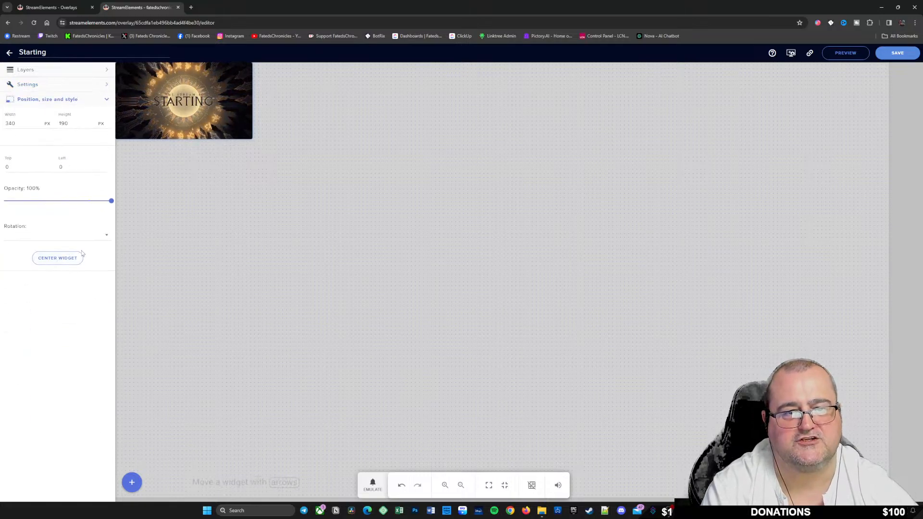
pyautogui.doubleClick(10, 123)
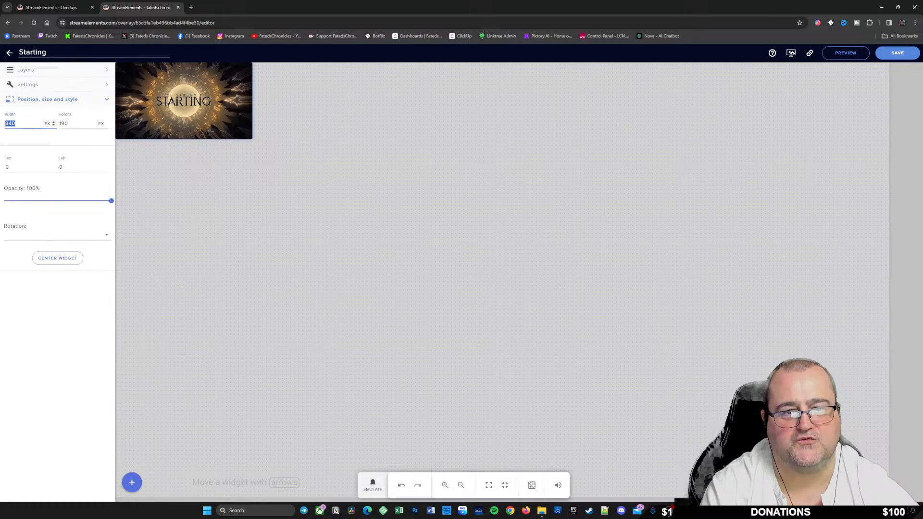
pyautogui.write('1')
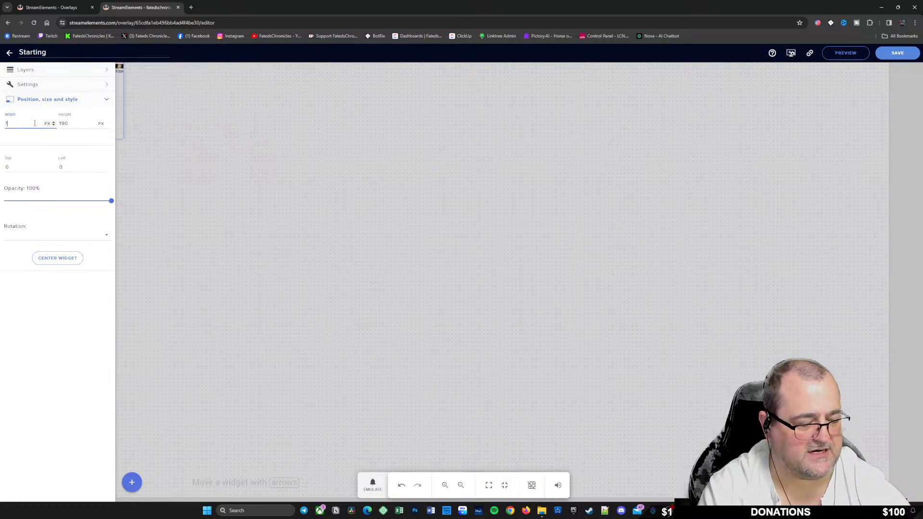
pyautogui.write('920')
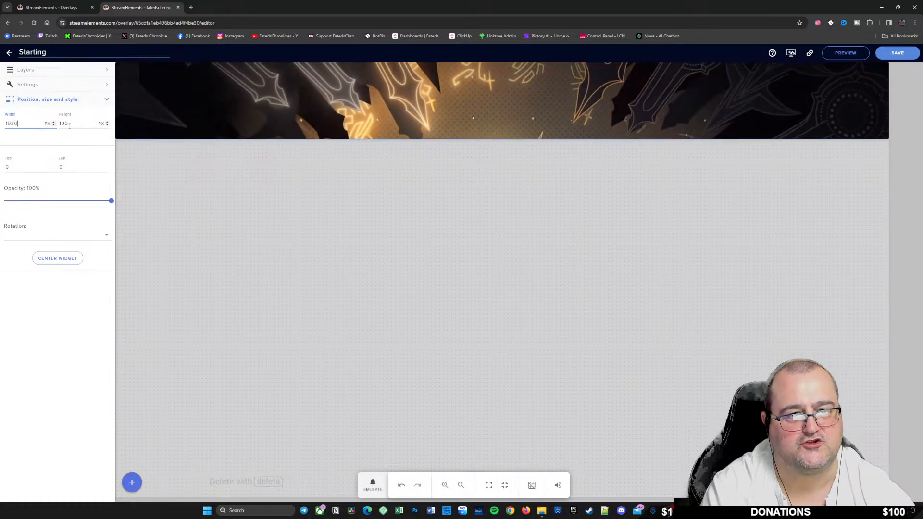
pyautogui.moveTo(70, 125); pyautogui.dragTo(58, 120)
pyautogui.write('1')
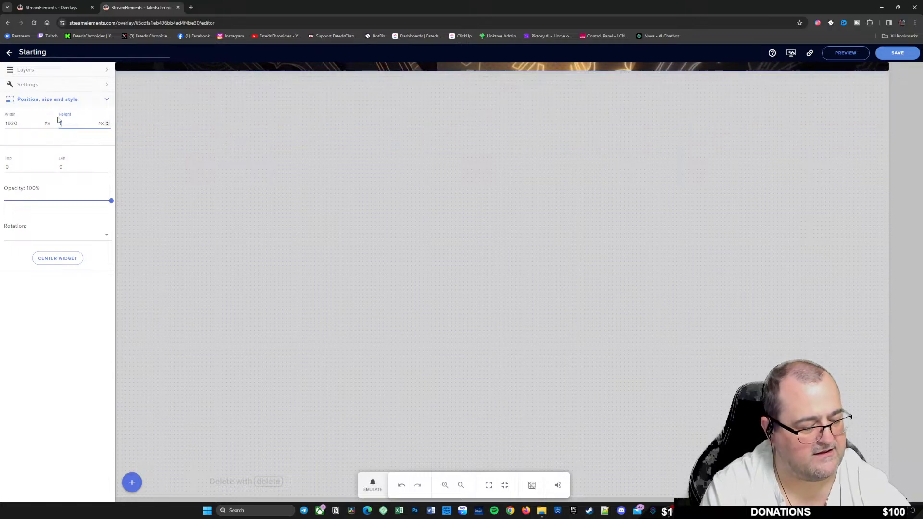
pyautogui.write('080')
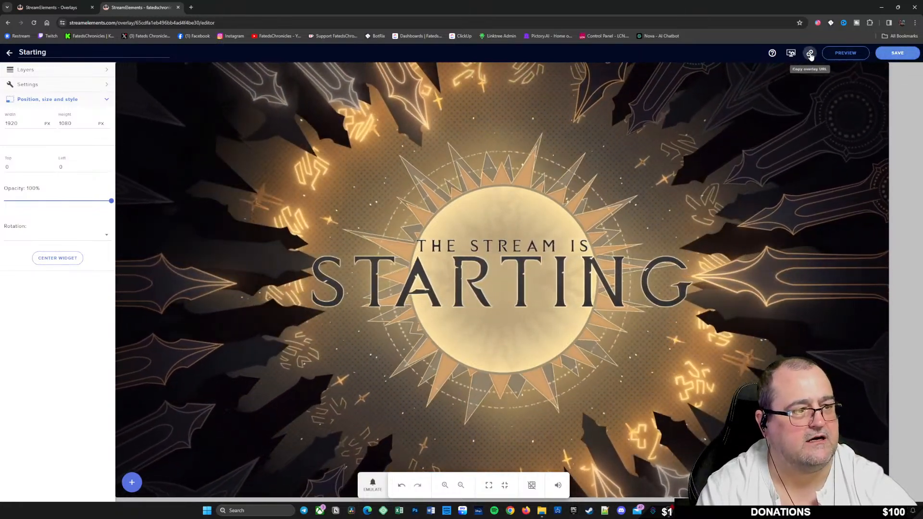
# Copy the overlay's URL, then switch to OBS and select the SE---Starting scene
pyautogui.click(811, 56)
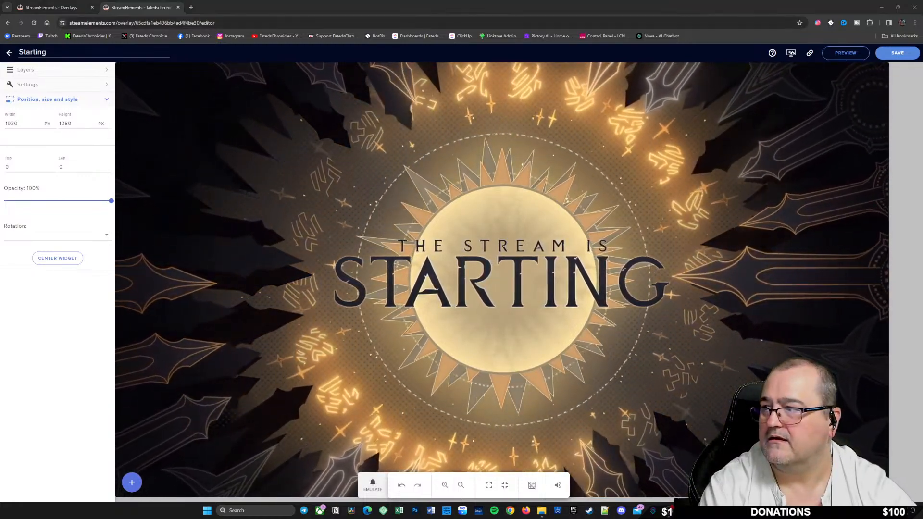
pyautogui.moveTo(3, 325); pyautogui.dragTo(451, 1)
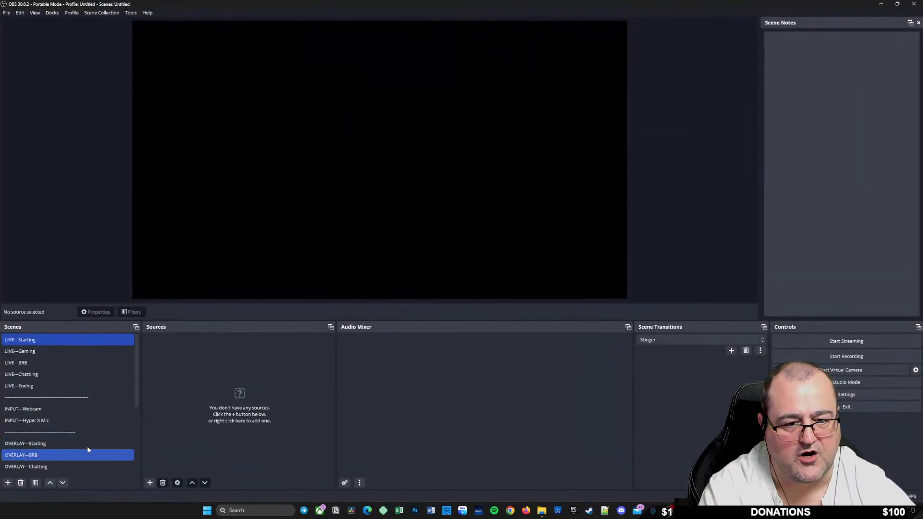
pyautogui.scroll(-2, 72, 432)
pyautogui.scroll(-1, 43, 418)
pyautogui.click(46, 420)
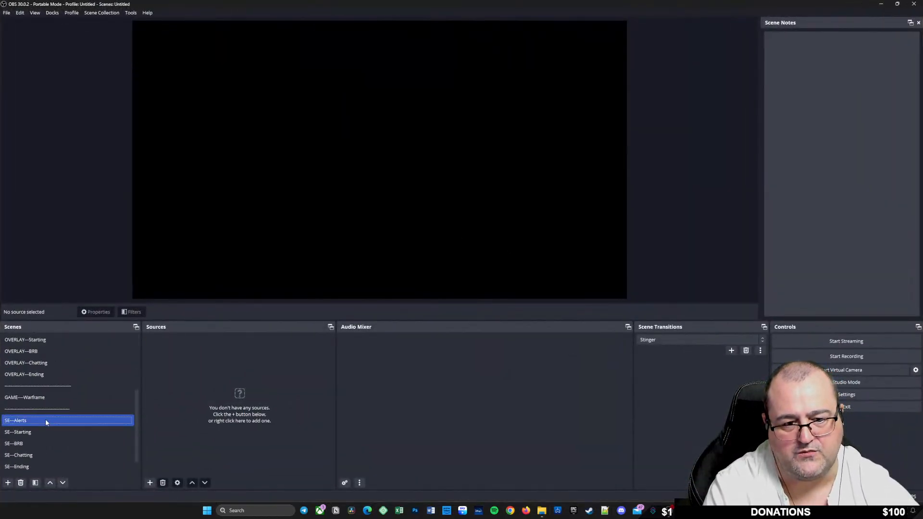
pyautogui.click(36, 430)
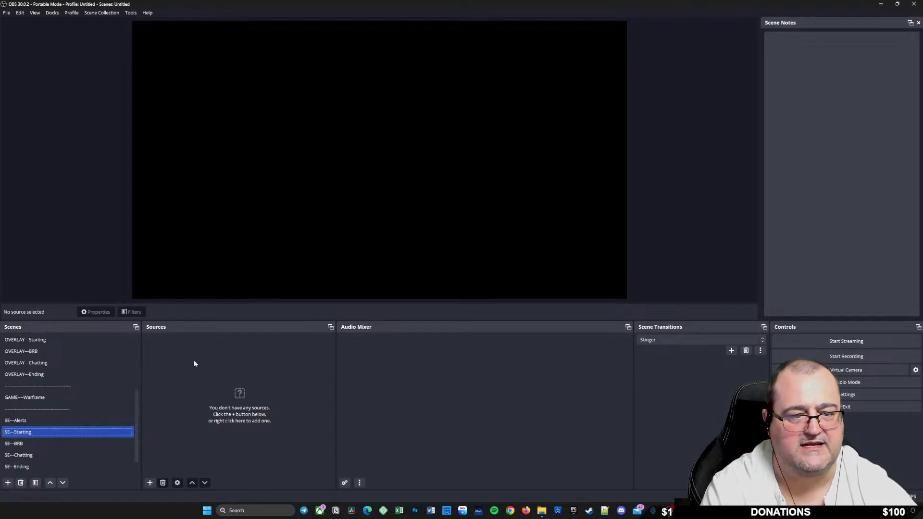
# Add a new browser source named SE Starting to the SE---Starting scene
pyautogui.rightClick(178, 354)
pyautogui.moveTo(202, 363)
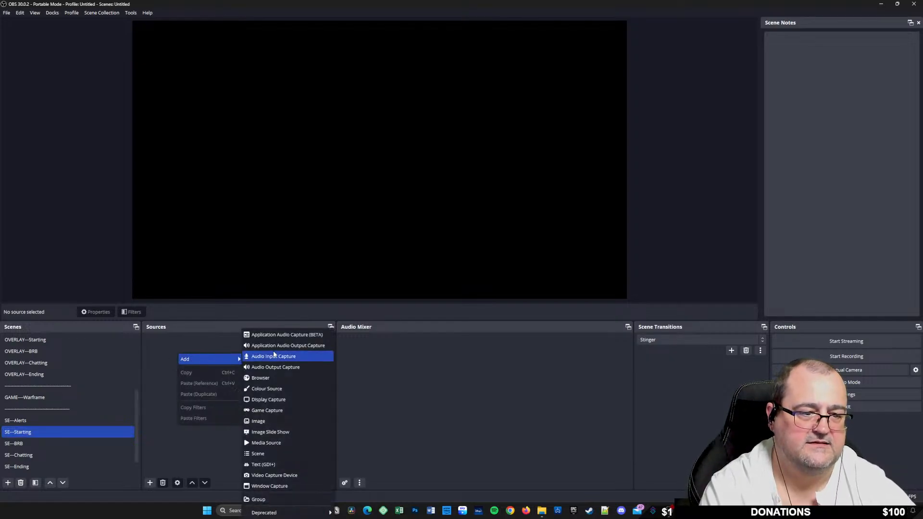
pyautogui.click(278, 380)
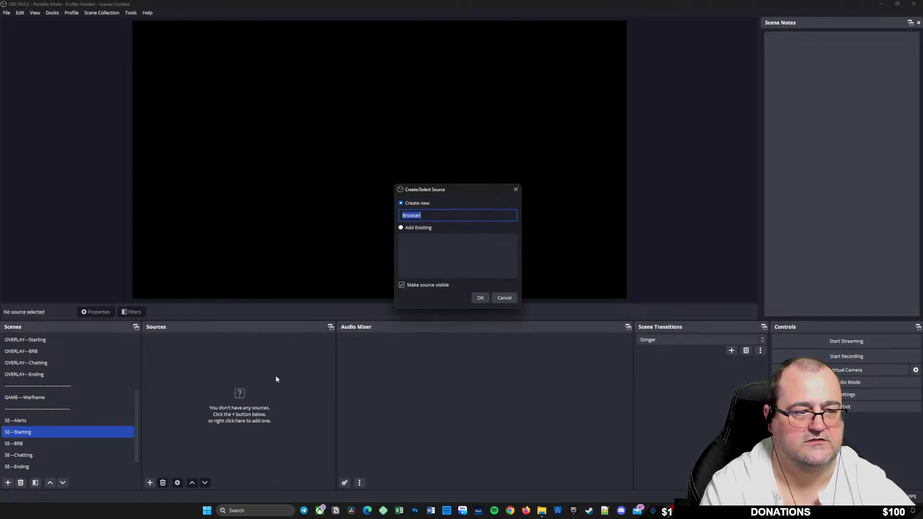
pyautogui.write('S')
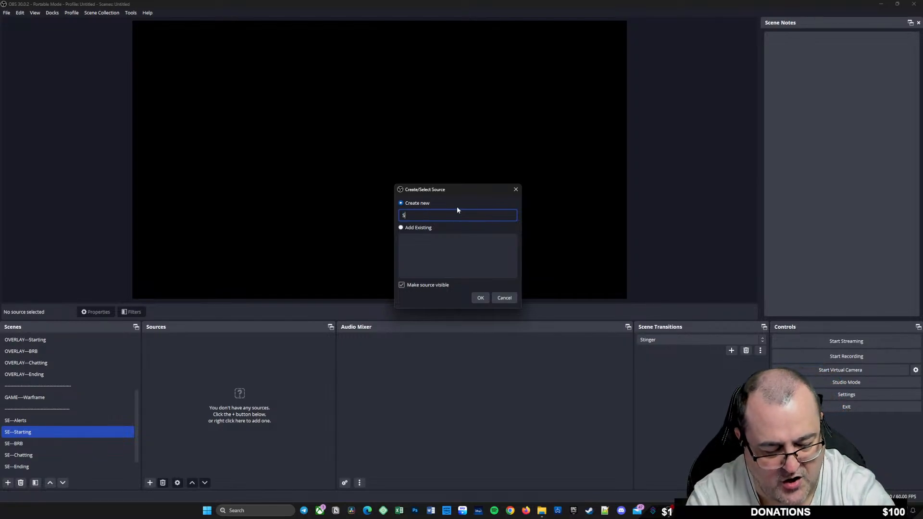
pyautogui.write('SA')
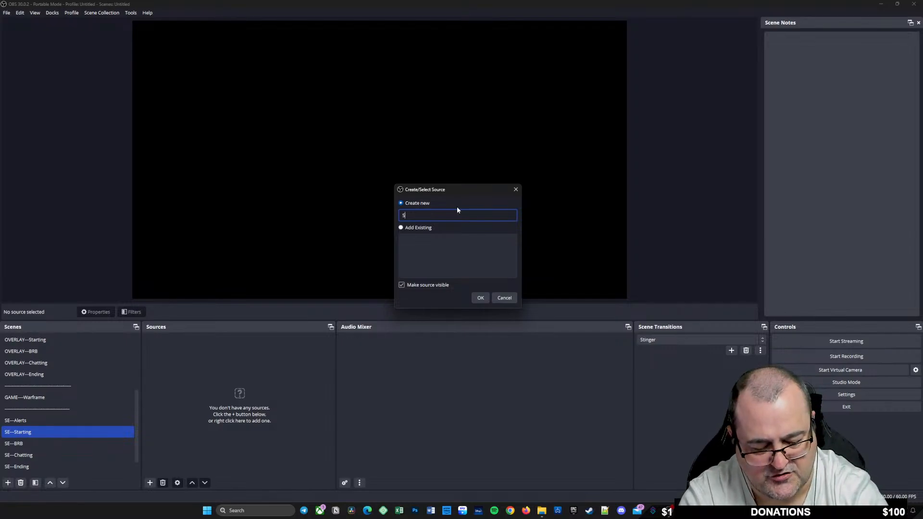
pyautogui.write('SE Sta')
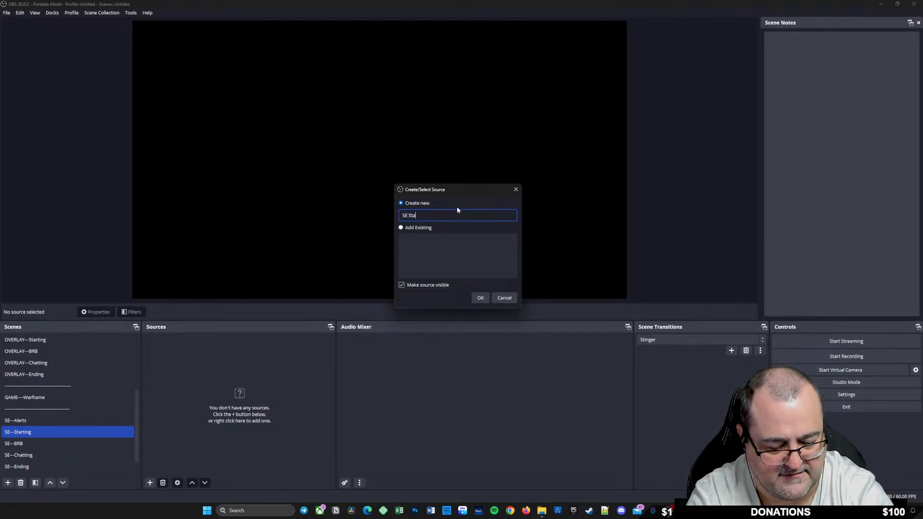
pyautogui.write('rting')
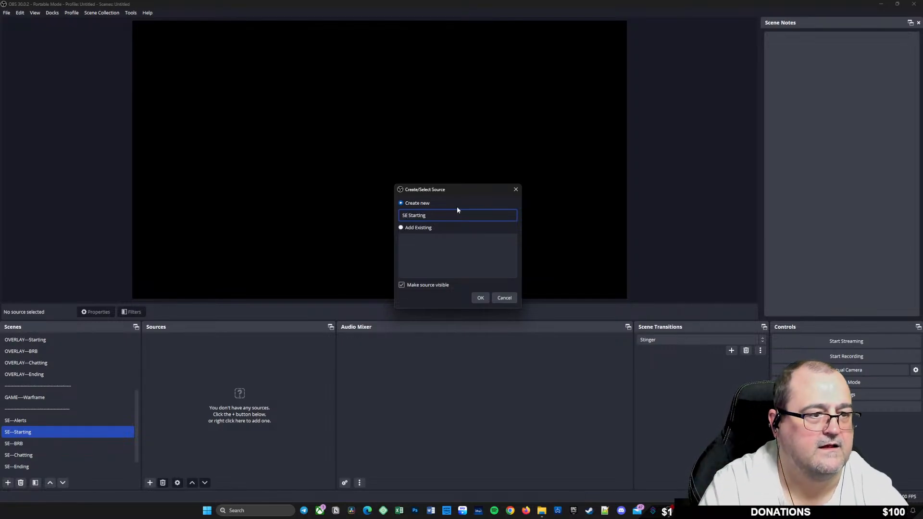
pyautogui.press('Return')
# Set the browser source to 1920 by 1080, with shutdown when not visible and browser refresh when the scene becomes active enabled
pyautogui.doubleClick(381, 280)
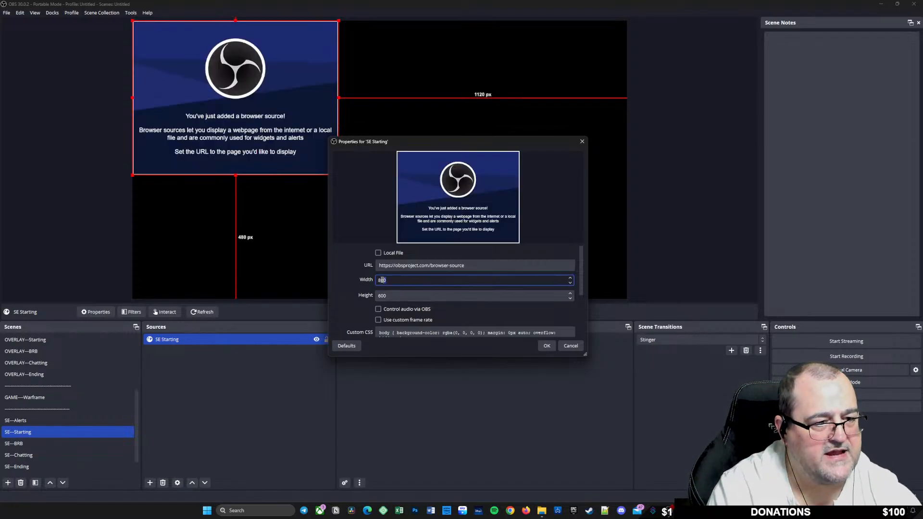
pyautogui.write('1920')
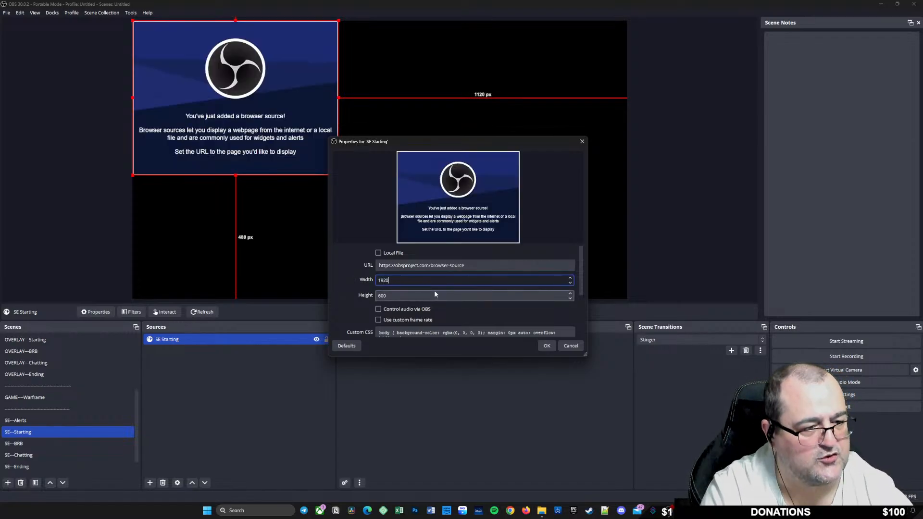
pyautogui.doubleClick(401, 297)
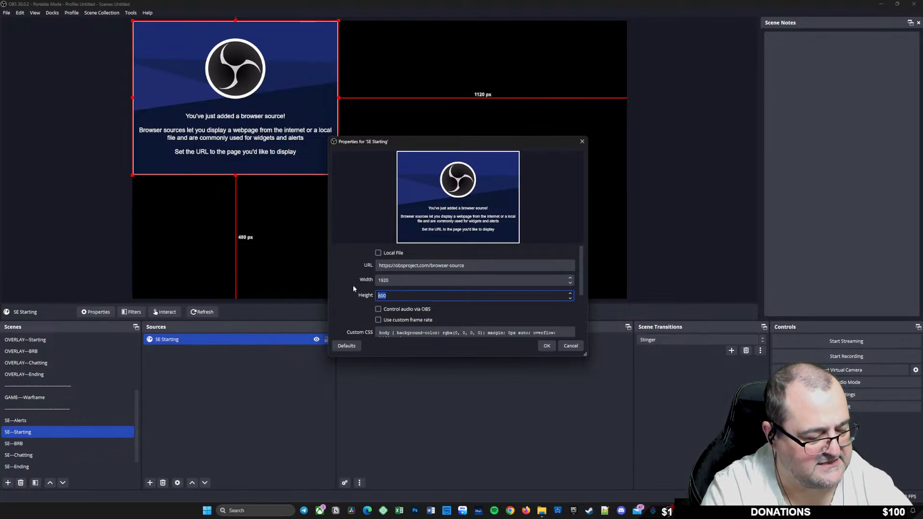
pyautogui.write('1080')
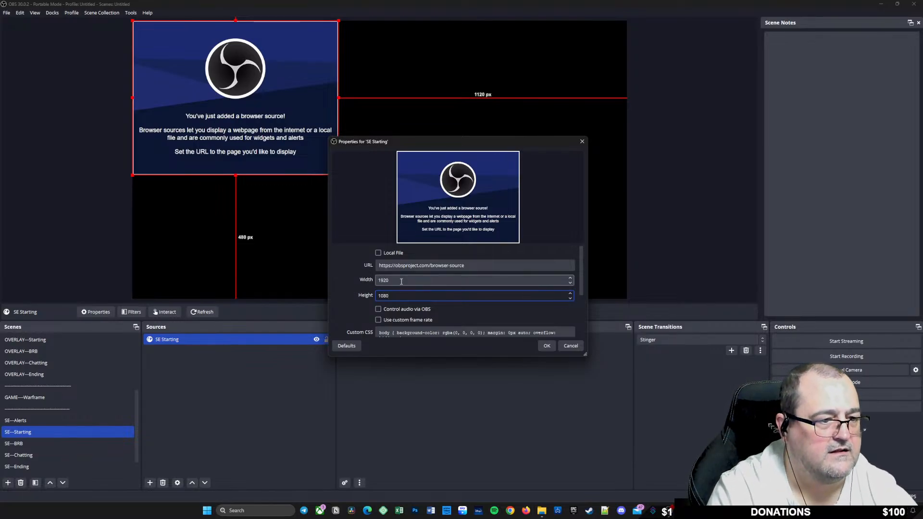
pyautogui.scroll(-3, 414, 319)
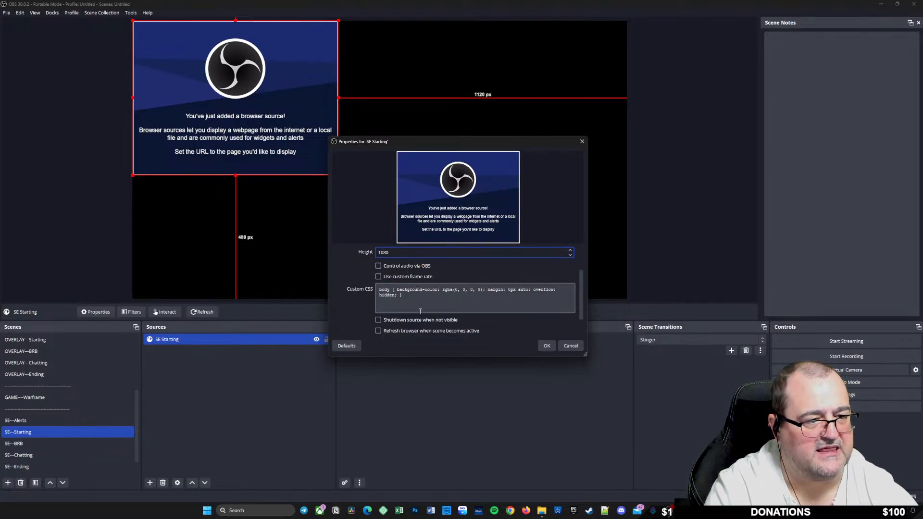
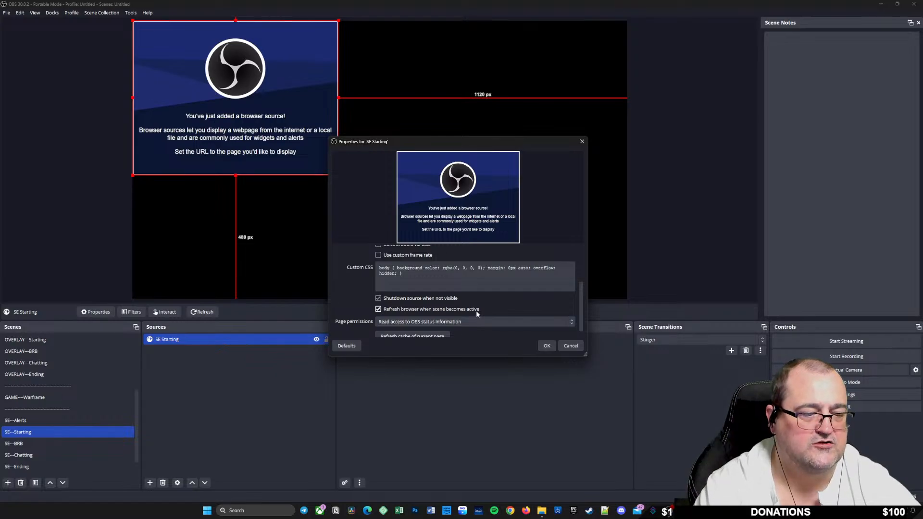
pyautogui.scroll(-1, 483, 311)
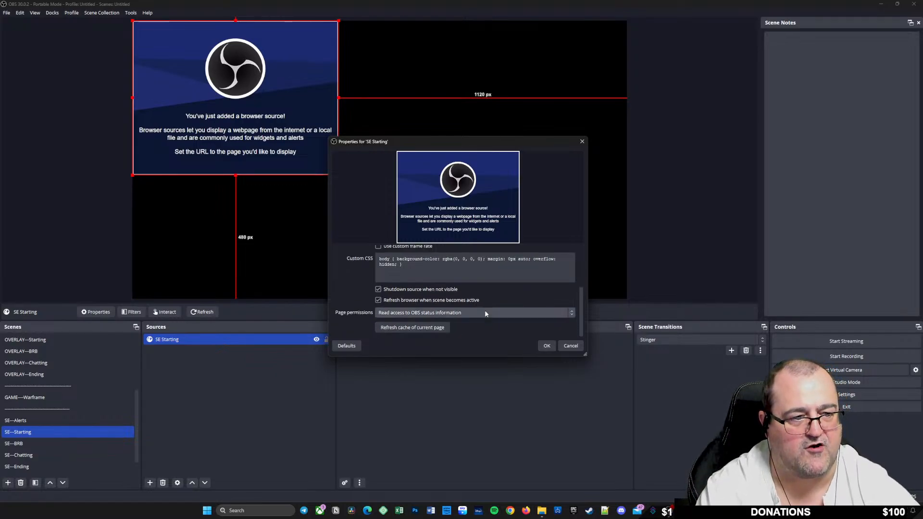
pyautogui.scroll(4, 465, 282)
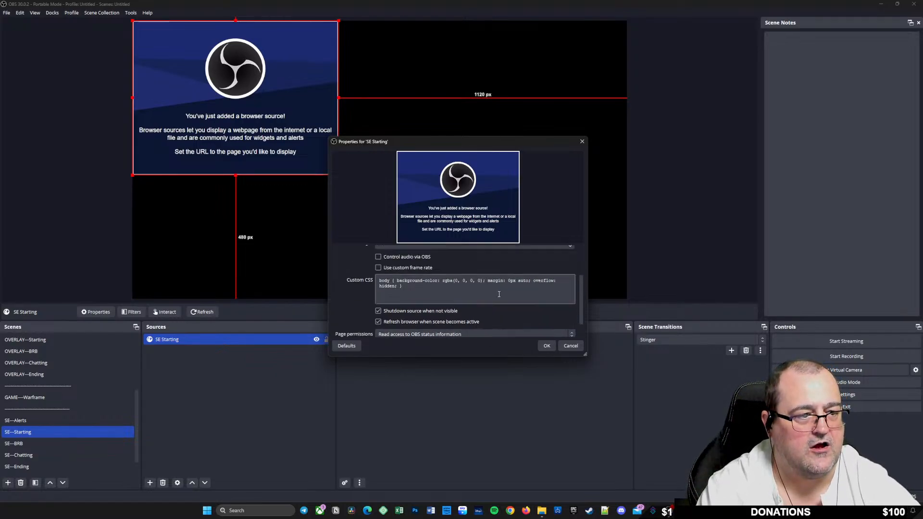
# Replace the browser source's URL with the copied overlay URL, accept the properties and lock the source
pyautogui.tripleClick(422, 265)
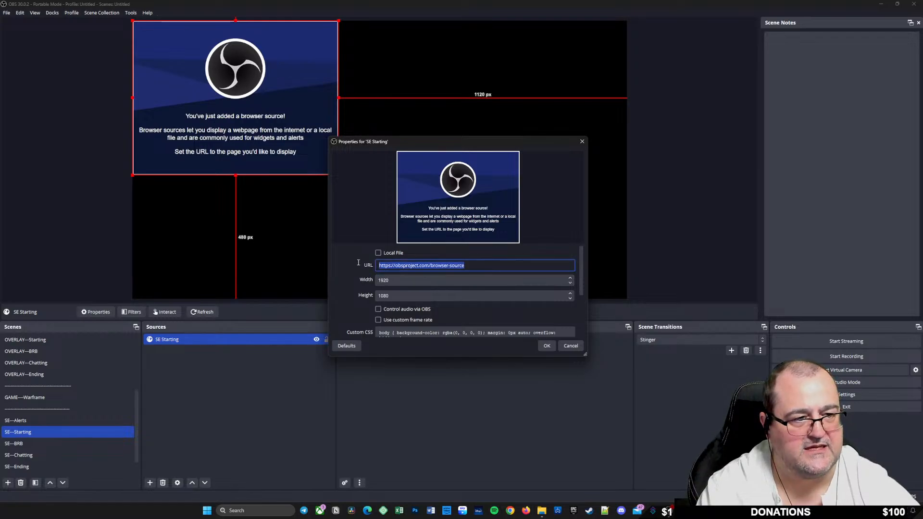
pyautogui.rightClick(428, 266)
pyautogui.click(439, 317)
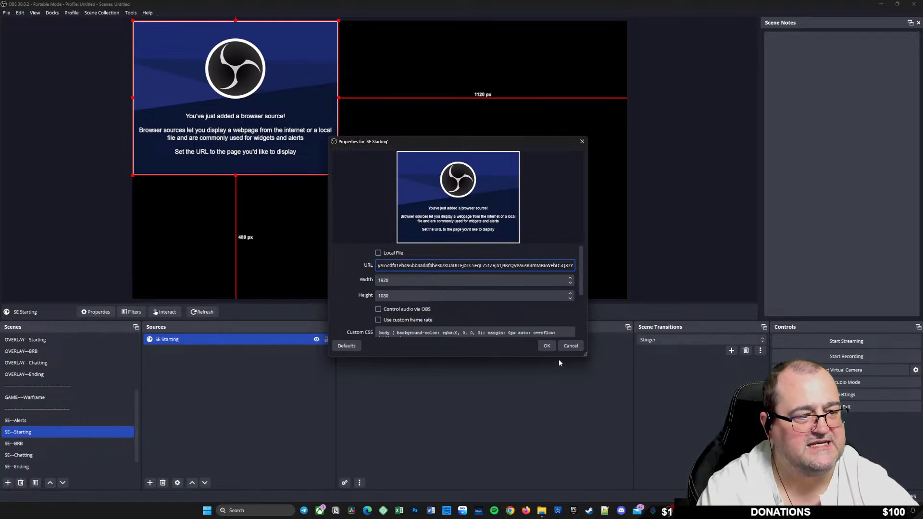
pyautogui.click(545, 345)
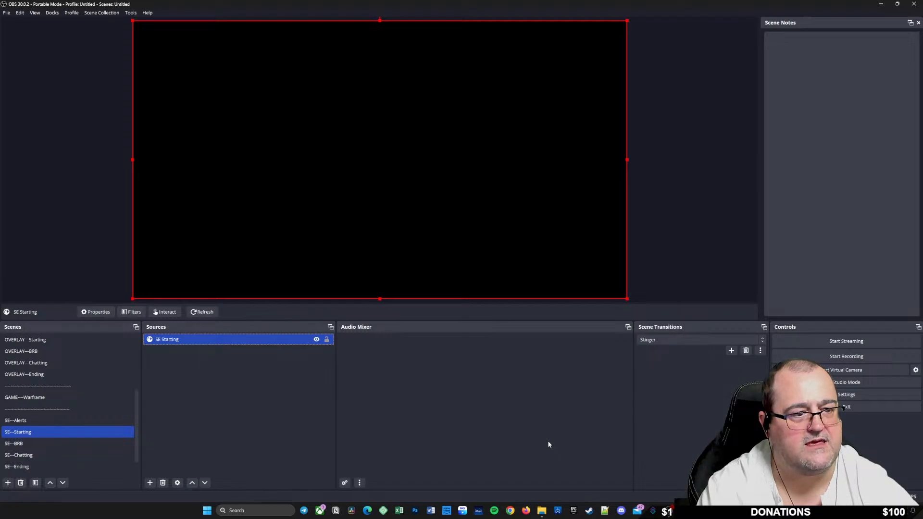
pyautogui.click(327, 339)
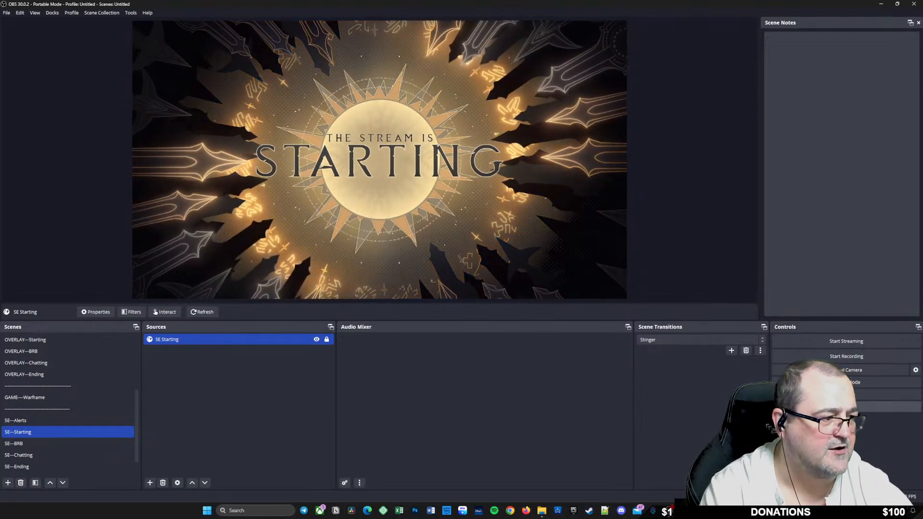
# Switch back to StreamElements, leave the overlay editor and look through the themes in the overlays gallery
pyautogui.click(881, 4)
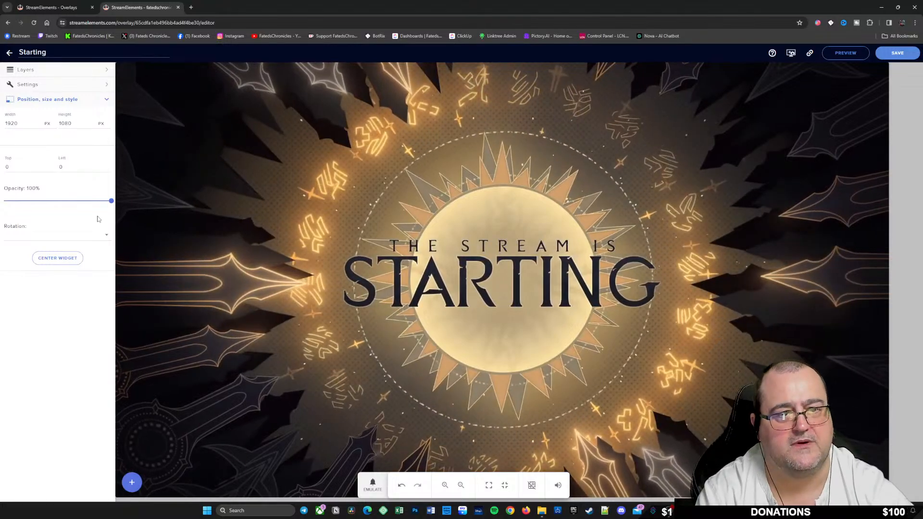
pyautogui.click(11, 54)
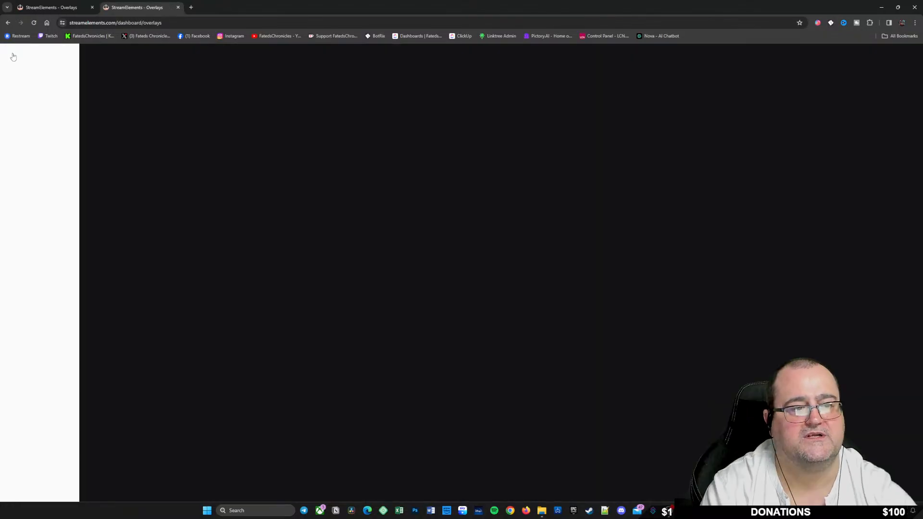
pyautogui.click(30, 135)
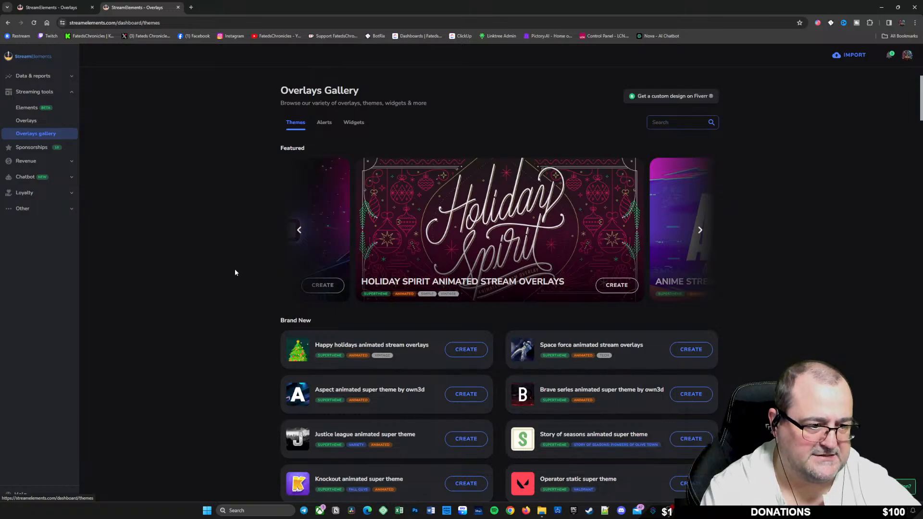
pyautogui.scroll(-15, 234, 272)
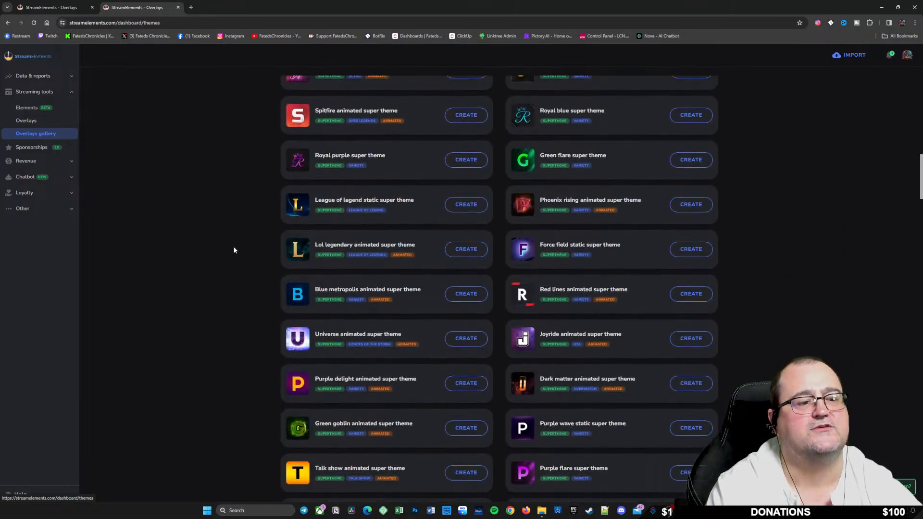
pyautogui.scroll(-15, 235, 257)
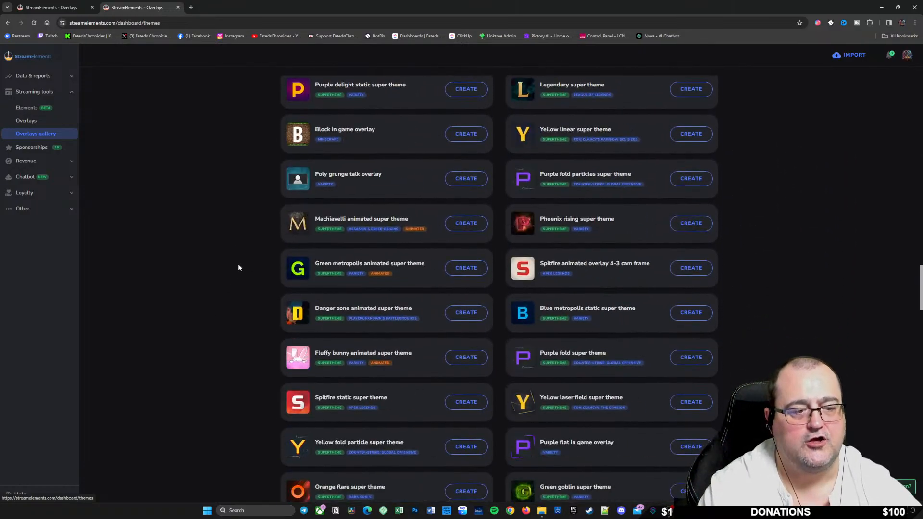
pyautogui.scroll(-15, 239, 267)
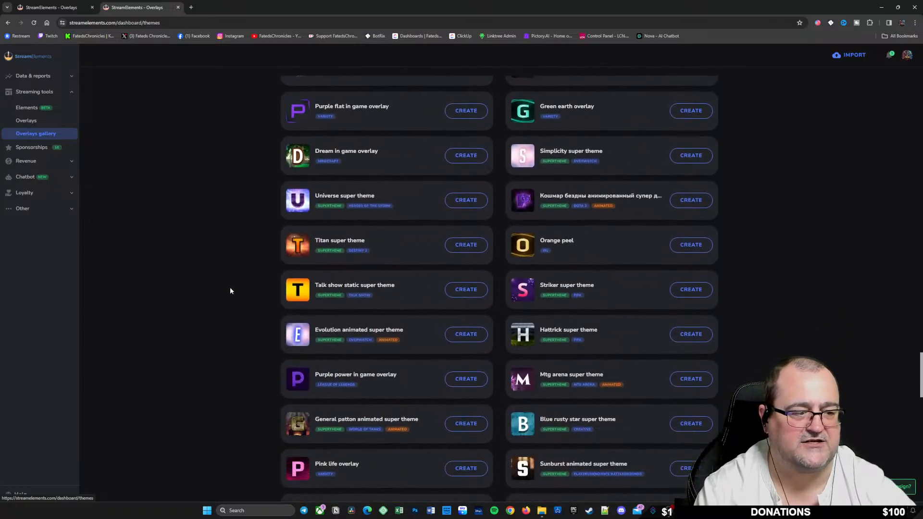
pyautogui.scroll(-15, 232, 291)
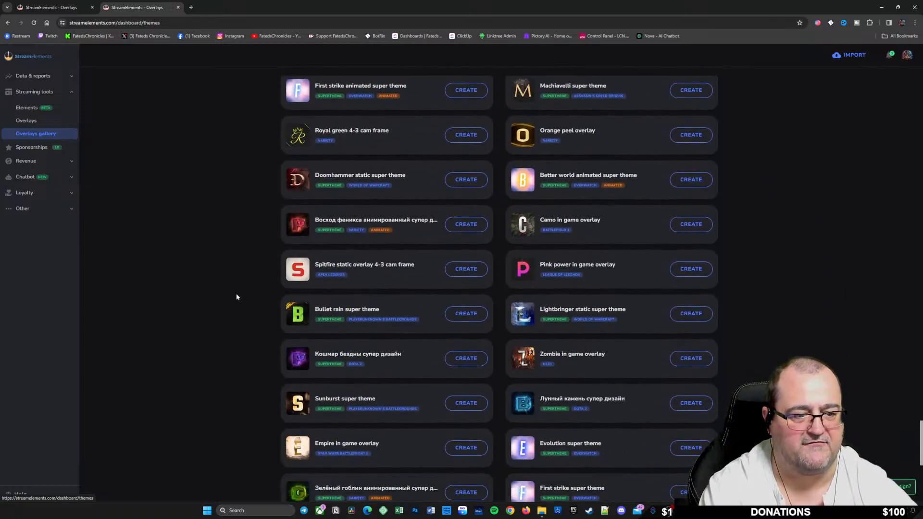
# Preview the Purple wave animated super theme's talk, starting, be right back and ended scenes without creating it
pyautogui.scroll(-4, 236, 297)
pyautogui.scroll(15, 243, 298)
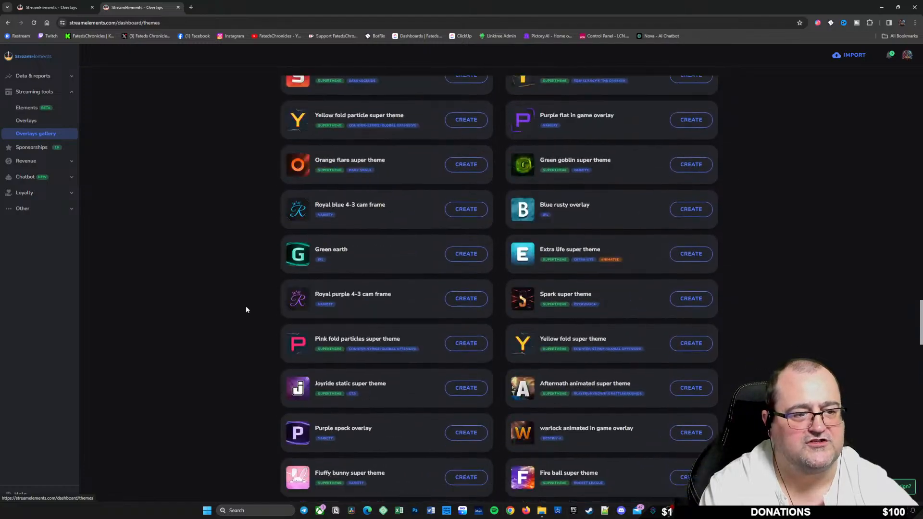
pyautogui.scroll(15, 250, 300)
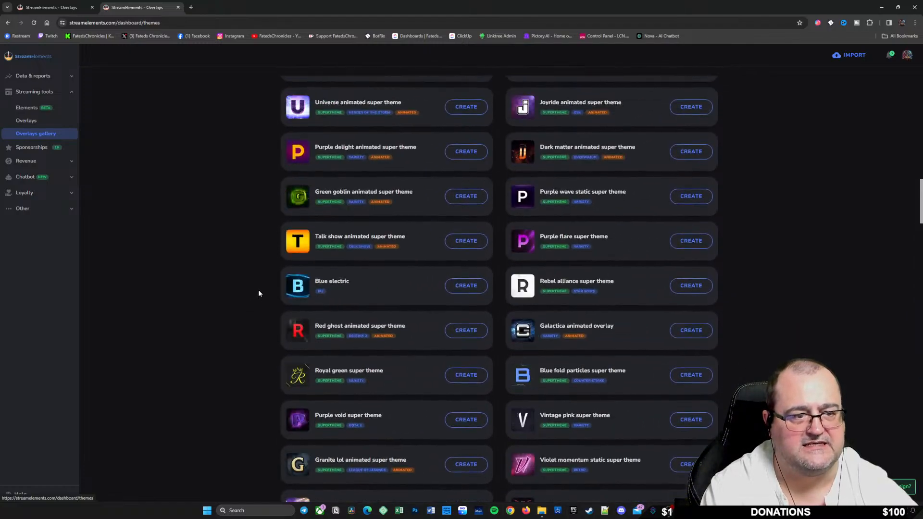
pyautogui.scroll(15, 259, 291)
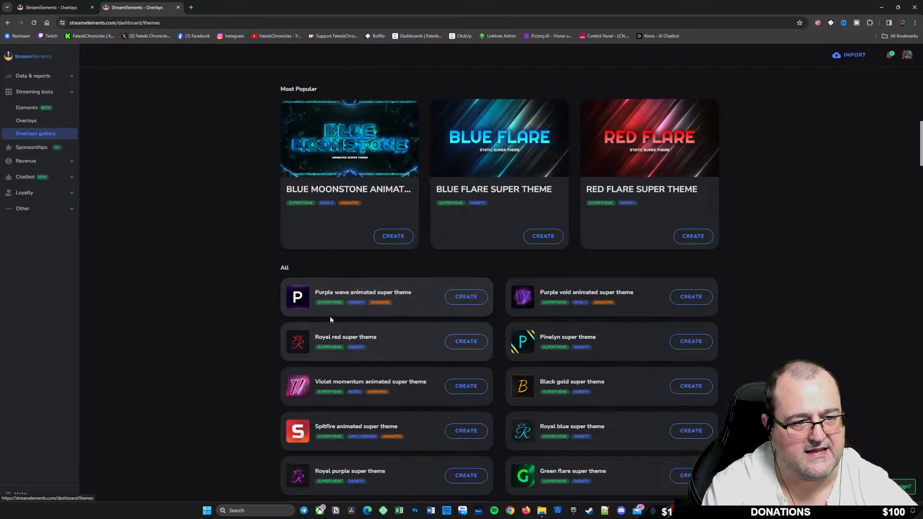
pyautogui.click(407, 306)
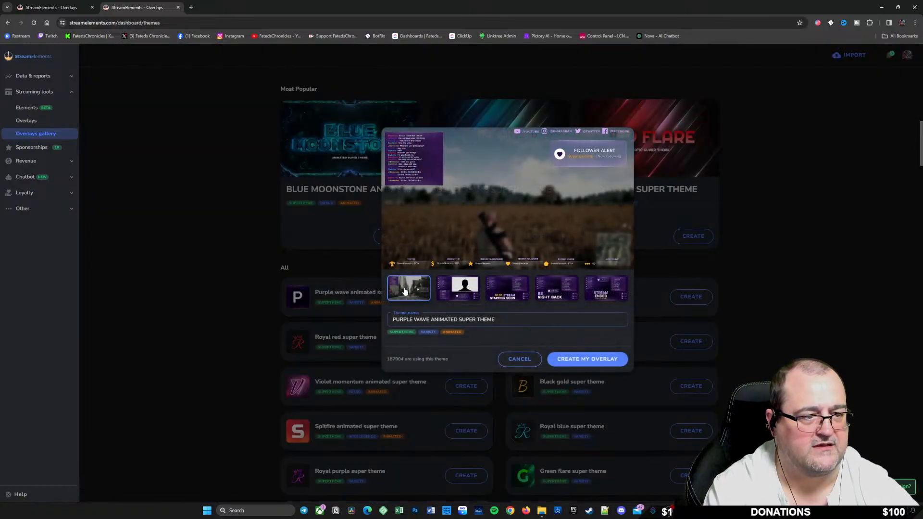
pyautogui.click(458, 294)
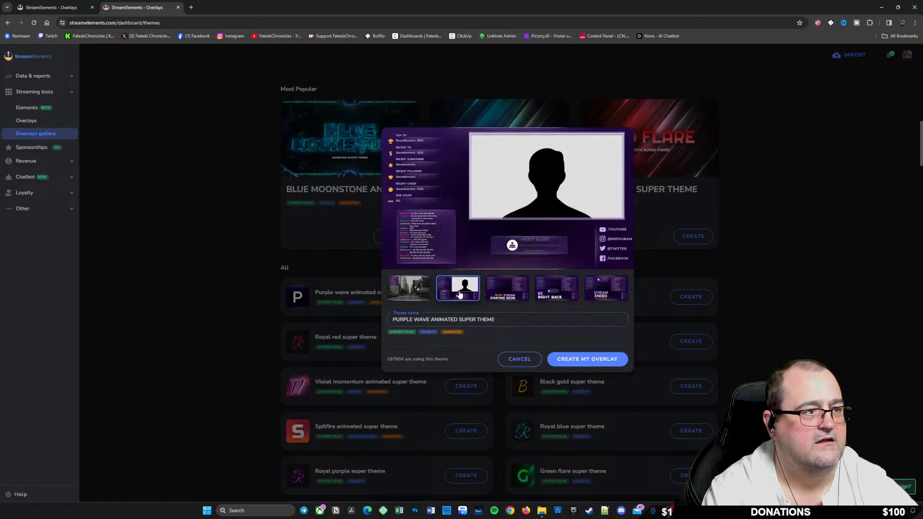
pyautogui.click(516, 288)
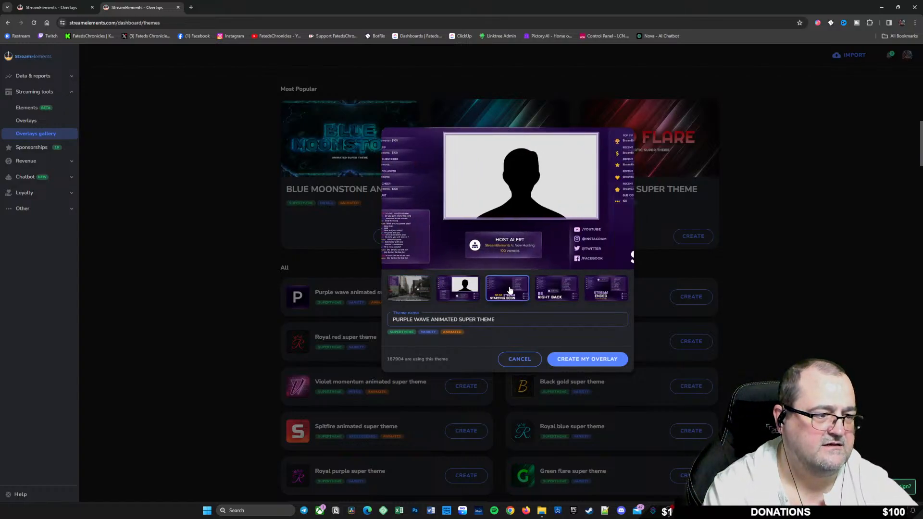
pyautogui.click(555, 292)
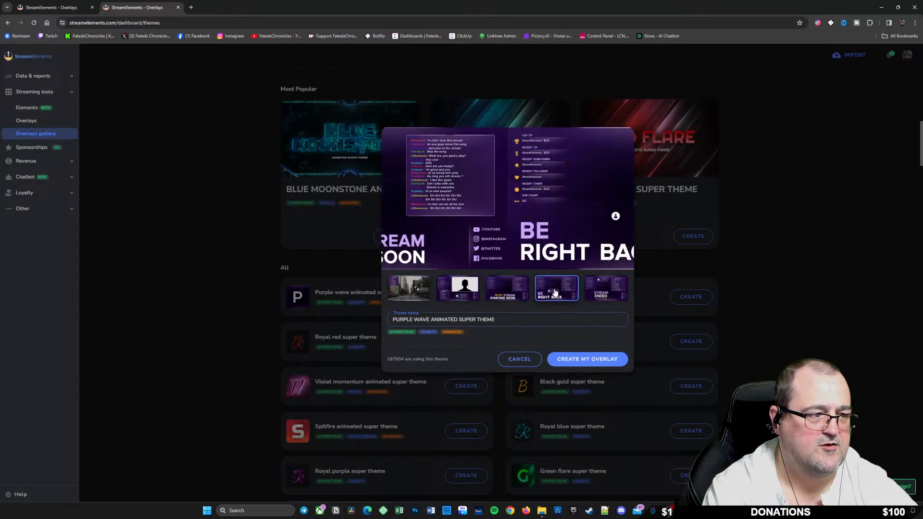
pyautogui.click(607, 294)
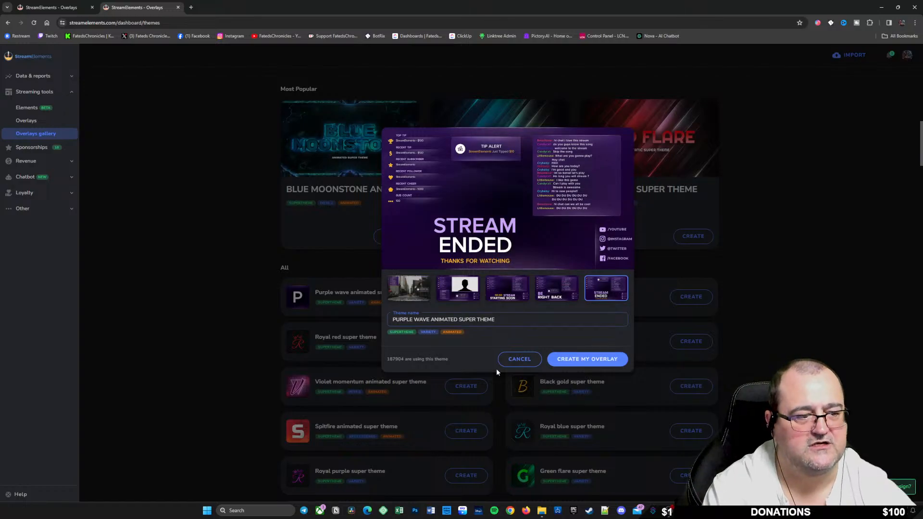
pyautogui.click(527, 360)
# Preview each scene of the Black gold super theme and close its preview
pyautogui.click(606, 387)
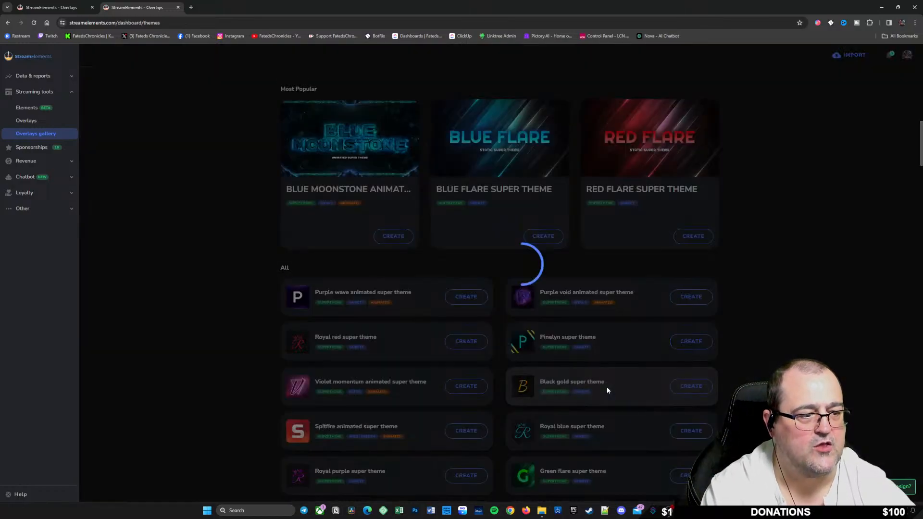
pyautogui.click(454, 286)
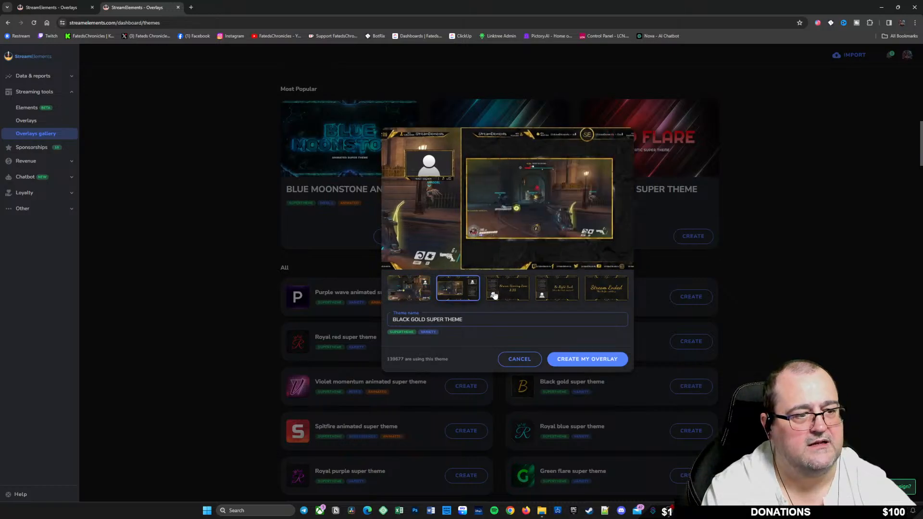
pyautogui.click(507, 296)
pyautogui.click(556, 288)
pyautogui.click(604, 298)
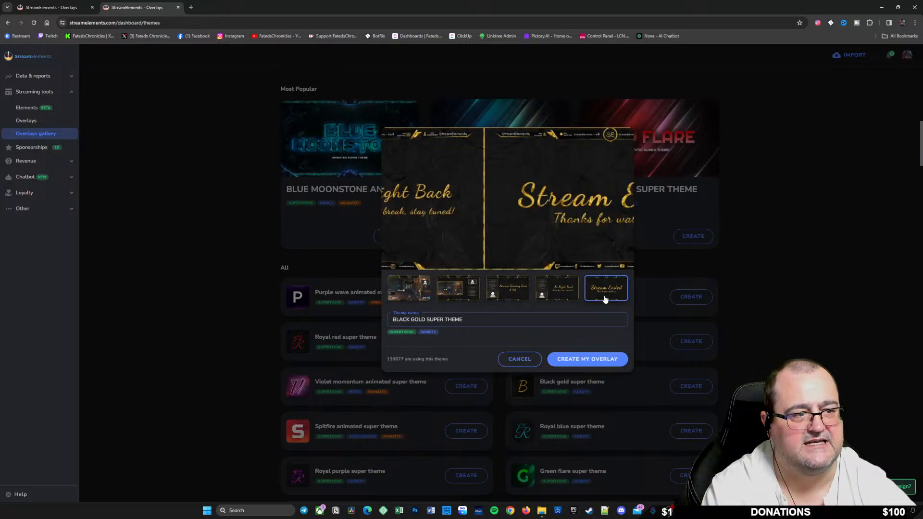
pyautogui.click(520, 359)
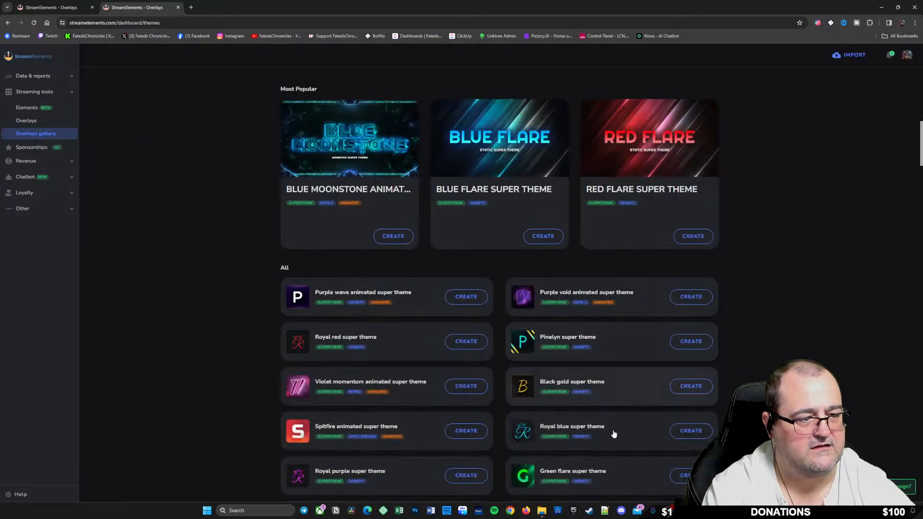
# Look briefly at the Spitfire animated, Royal blue and Purple wave animated super theme previews, closing each one
pyautogui.click(406, 434)
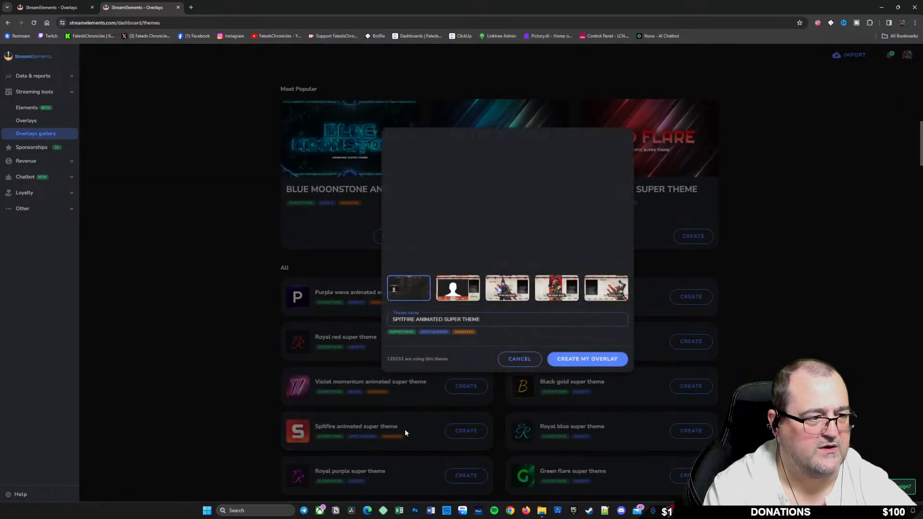
pyautogui.click(521, 361)
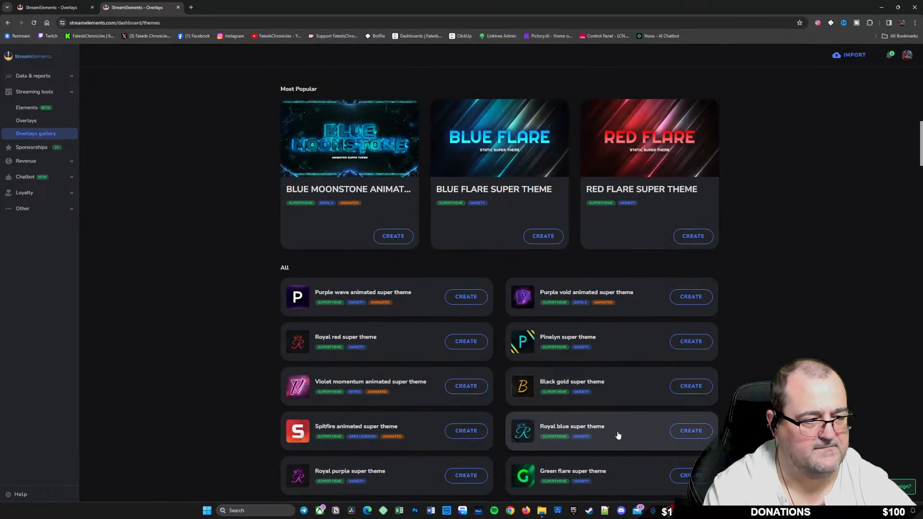
pyautogui.click(619, 431)
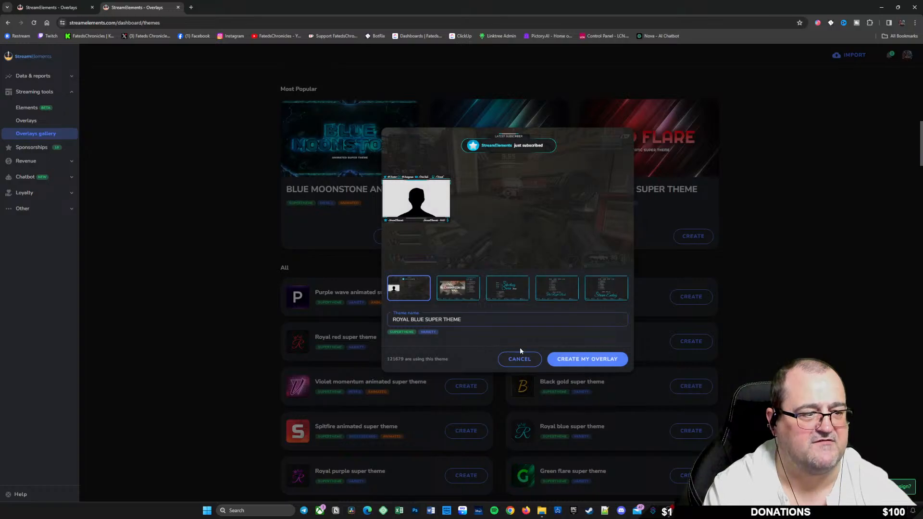
pyautogui.click(520, 361)
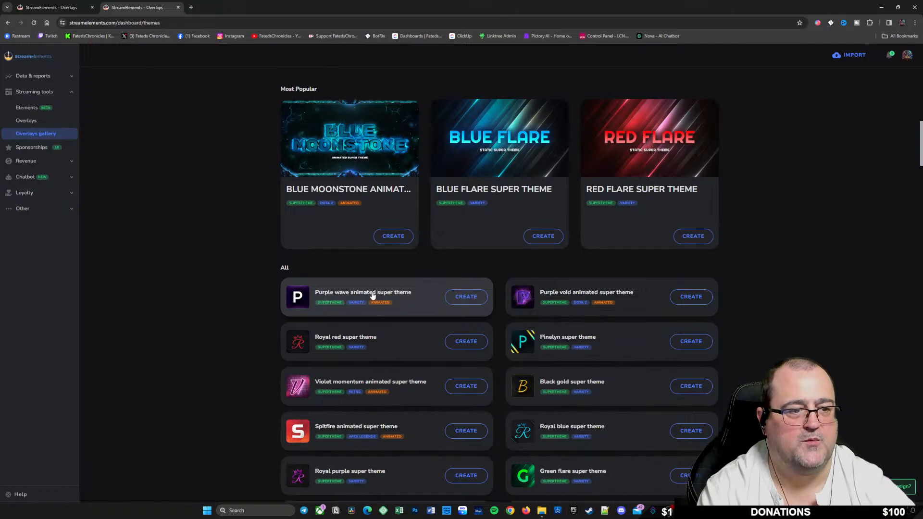
pyautogui.click(396, 297)
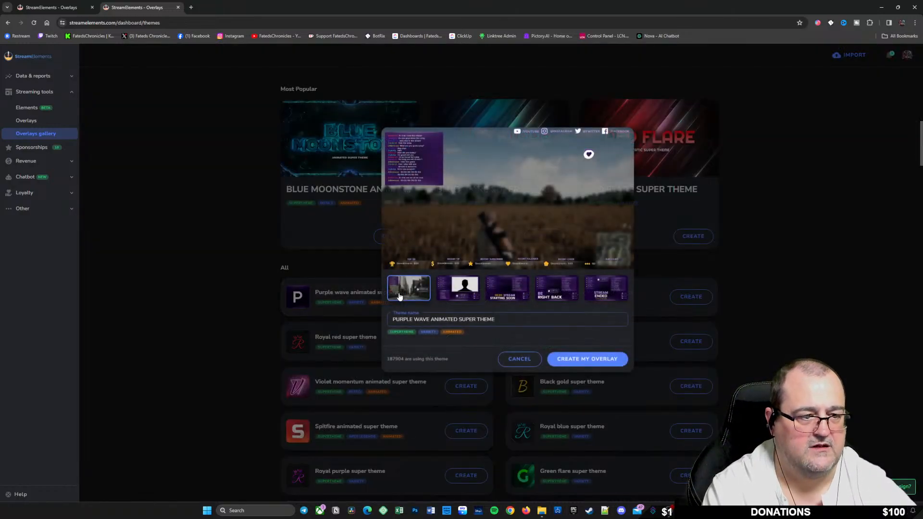
pyautogui.click(519, 359)
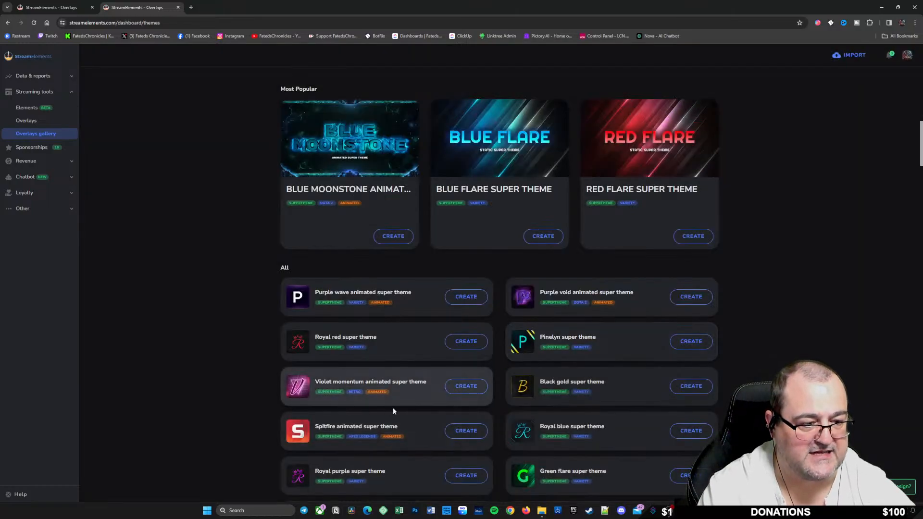
# Preview the Purple wave animated super theme's scenes, create the overlays from it and go to My Overlays
pyautogui.scroll(-3, 398, 404)
pyautogui.scroll(15, 398, 403)
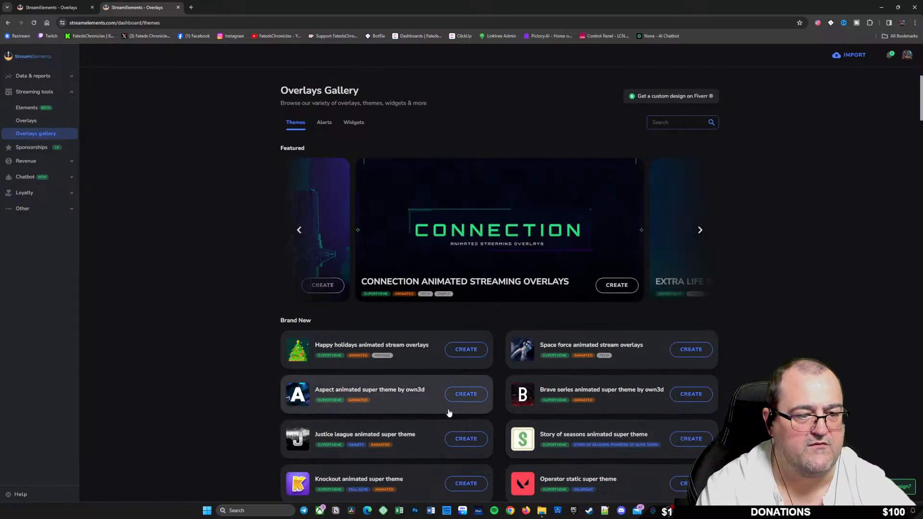
pyautogui.scroll(-3, 413, 406)
pyautogui.scroll(-6, 415, 400)
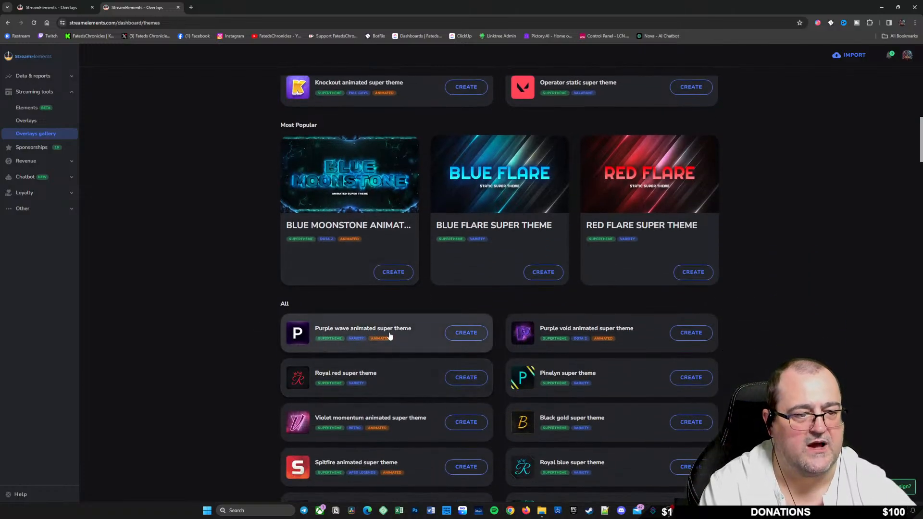
pyautogui.click(467, 333)
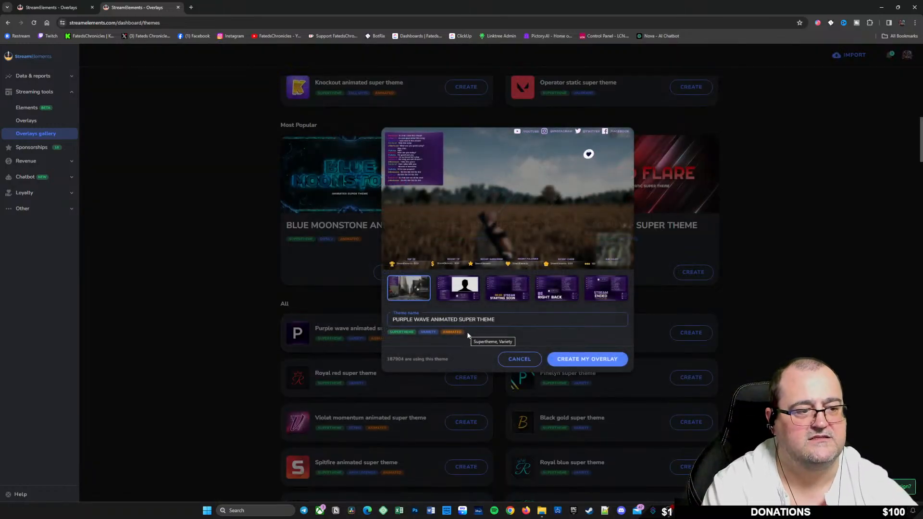
pyautogui.click(464, 294)
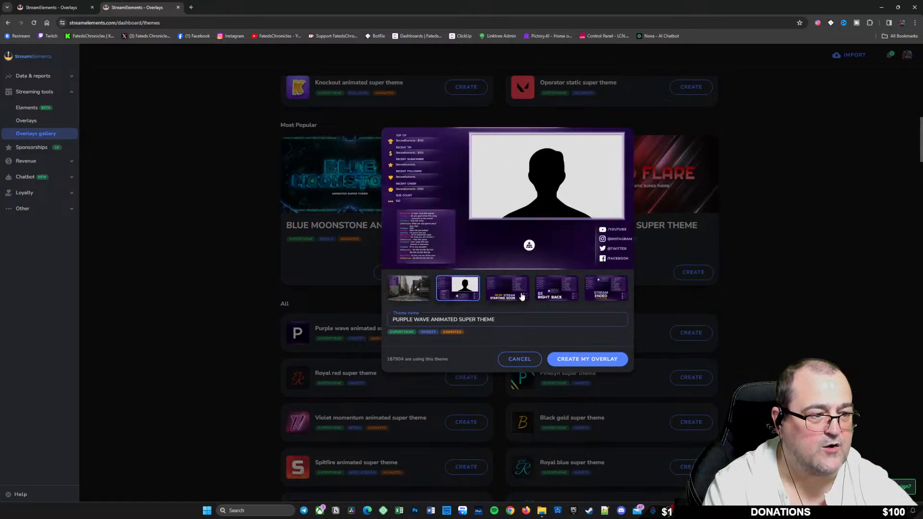
pyautogui.click(520, 294)
pyautogui.click(562, 294)
pyautogui.click(600, 293)
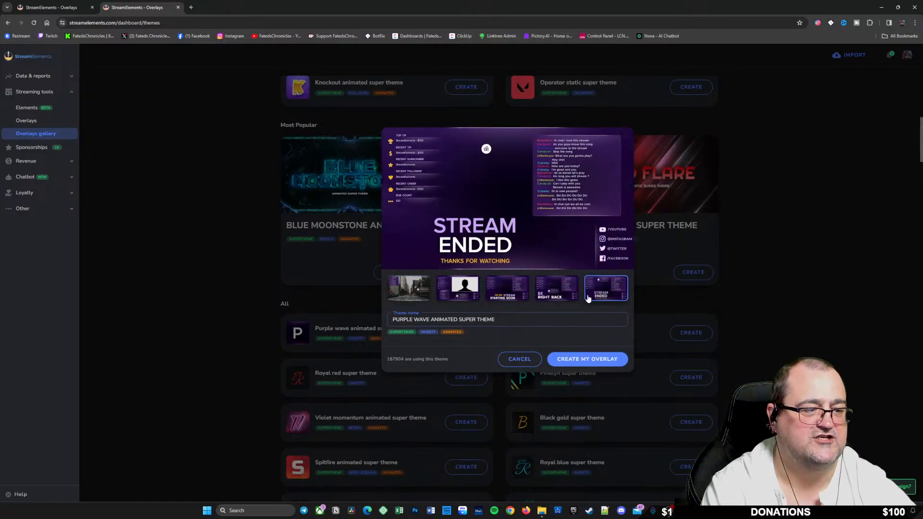
pyautogui.click(580, 359)
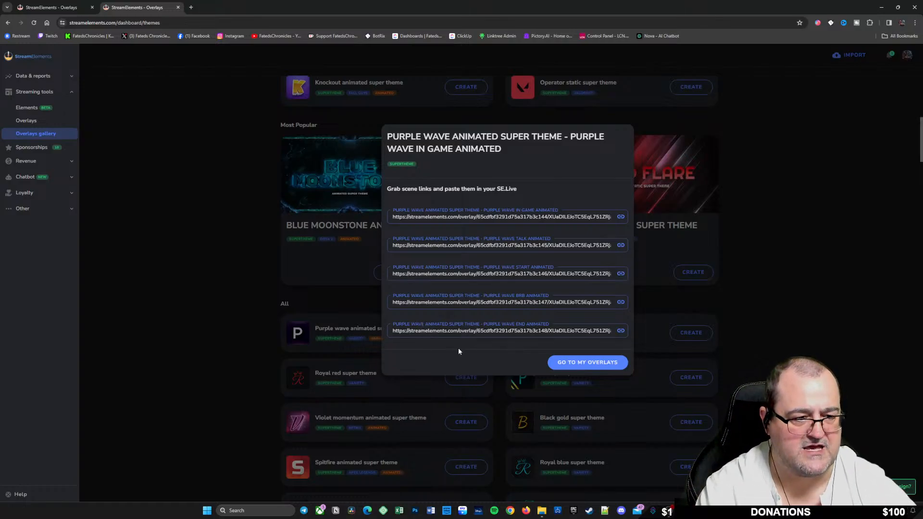
pyautogui.click(599, 365)
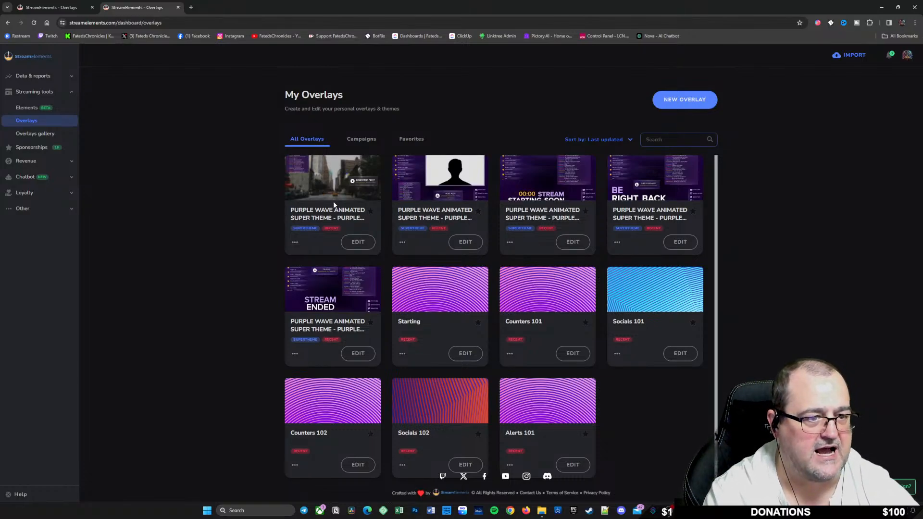
# Open the Purple wave in-game overlay for editing and emulate a follower event and a subscriber event of 1
pyautogui.click(358, 242)
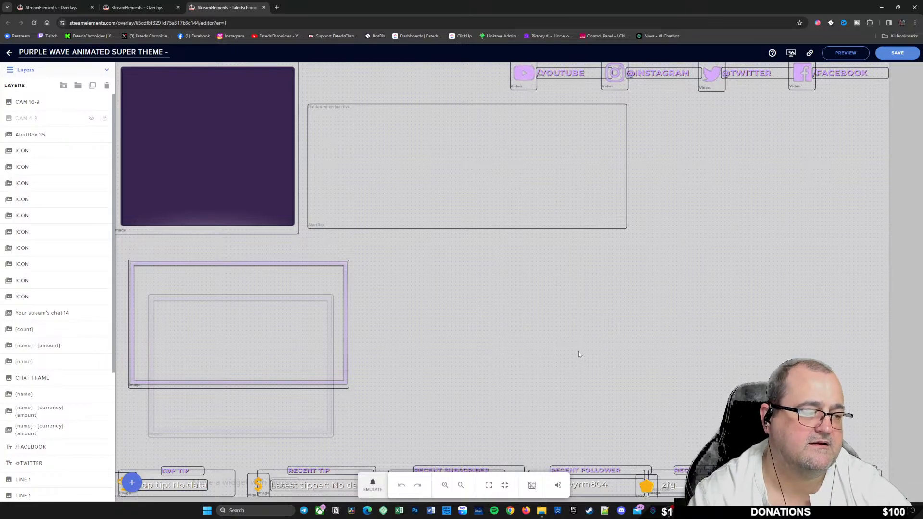
pyautogui.click(372, 485)
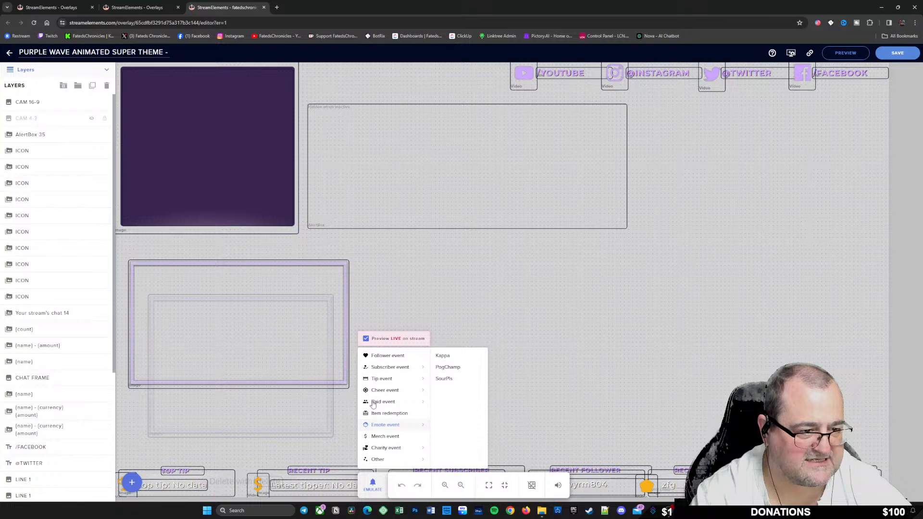
pyautogui.click(389, 357)
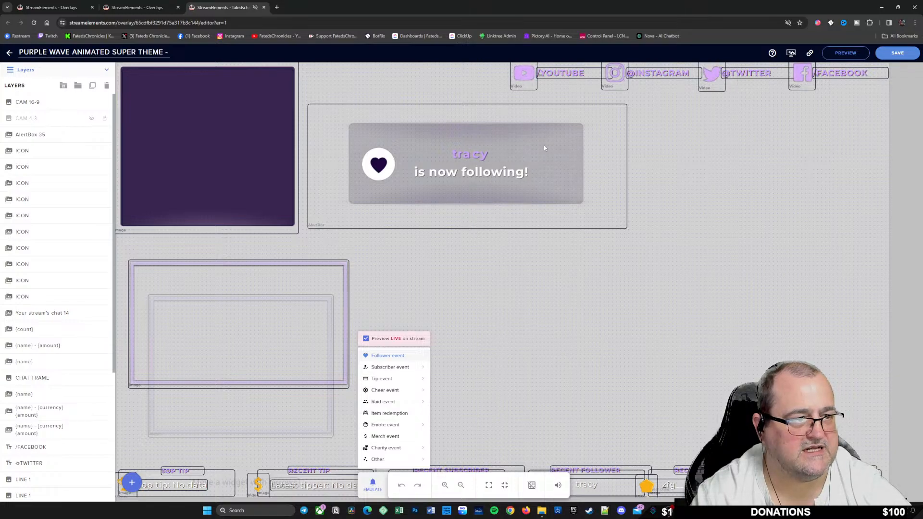
pyautogui.moveTo(381, 368)
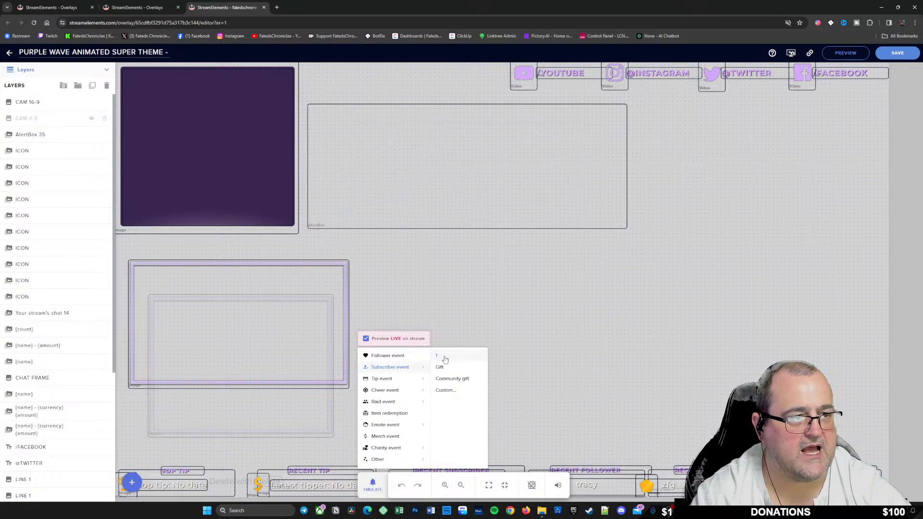
pyautogui.click(445, 360)
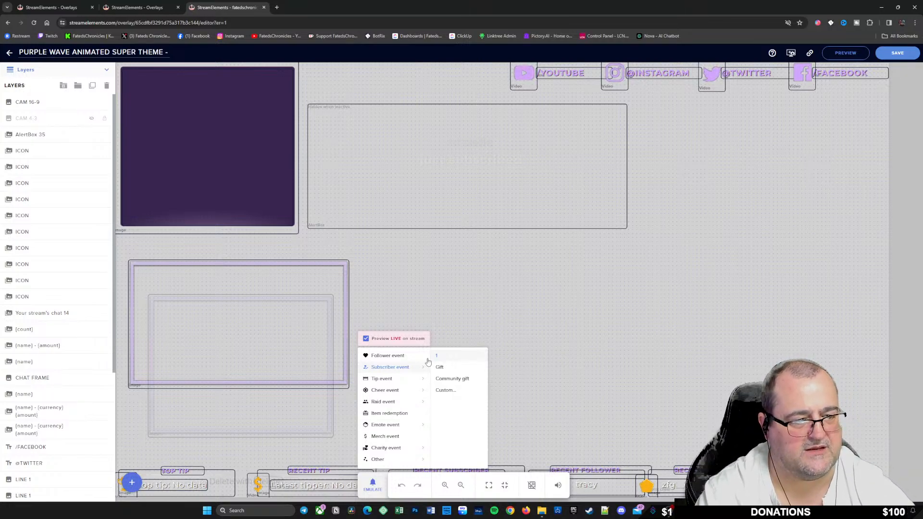
# Close the event list and move the floating emulate toolbar up to the open area beside the camera frames
pyautogui.click(566, 297)
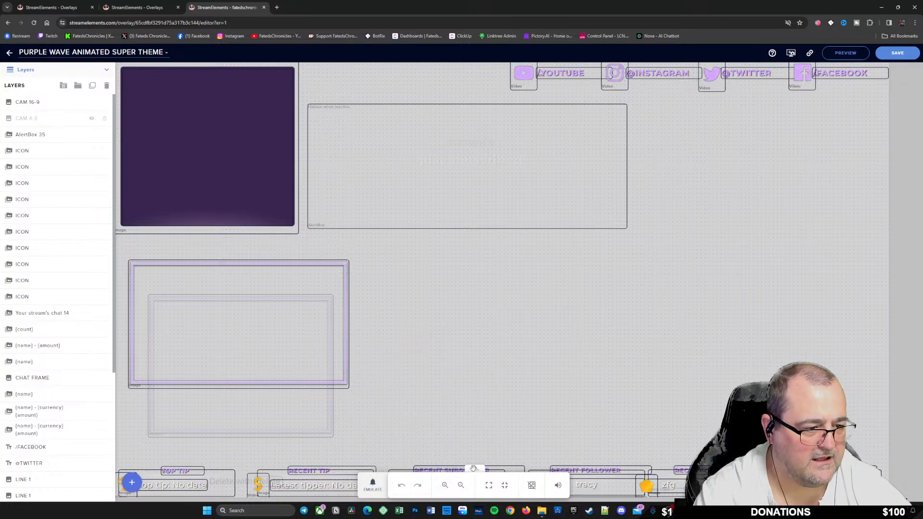
pyautogui.moveTo(473, 469); pyautogui.dragTo(528, 324)
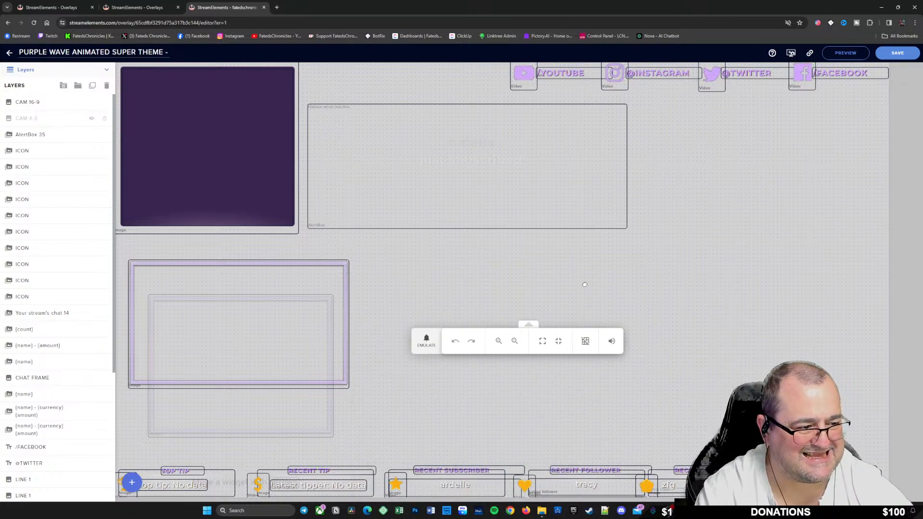
pyautogui.moveTo(585, 284); pyautogui.dragTo(616, 297)
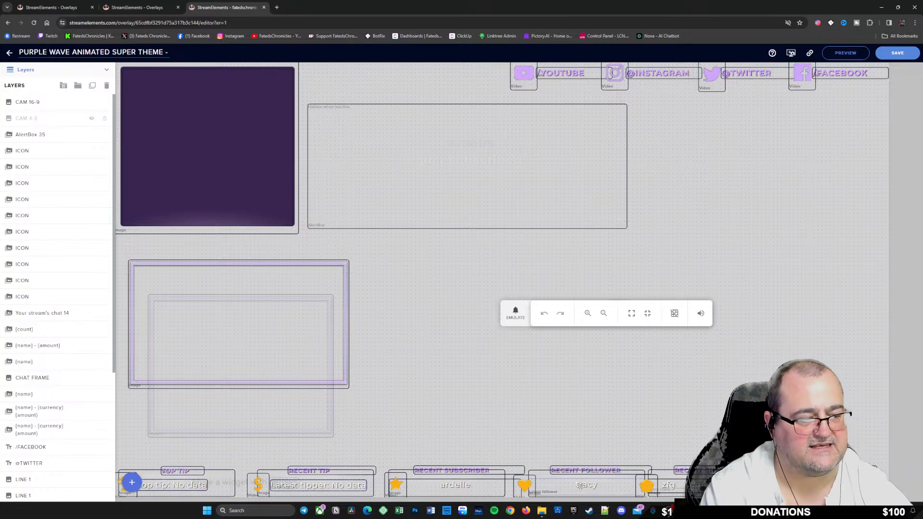
# Open the data visualization settings and review the goals, session data, totals, aggregates, reset settings and labels
pyautogui.click(791, 53)
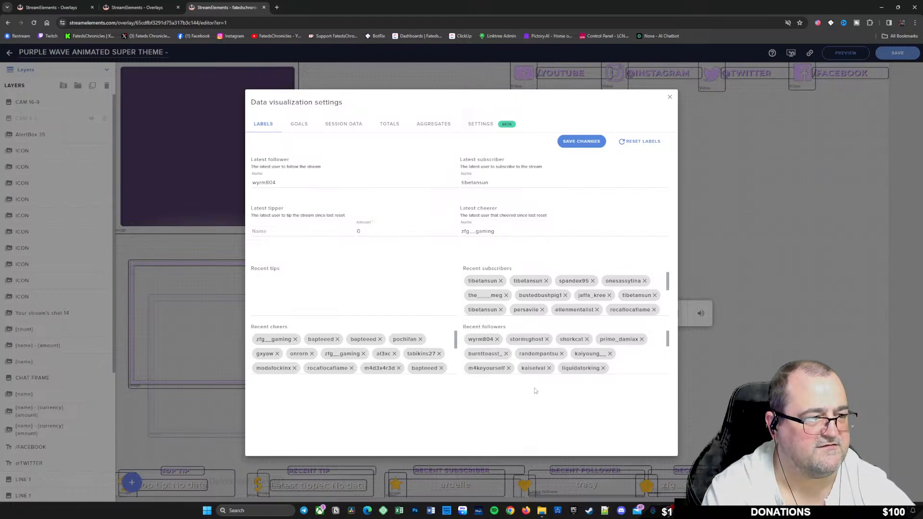
pyautogui.click(297, 125)
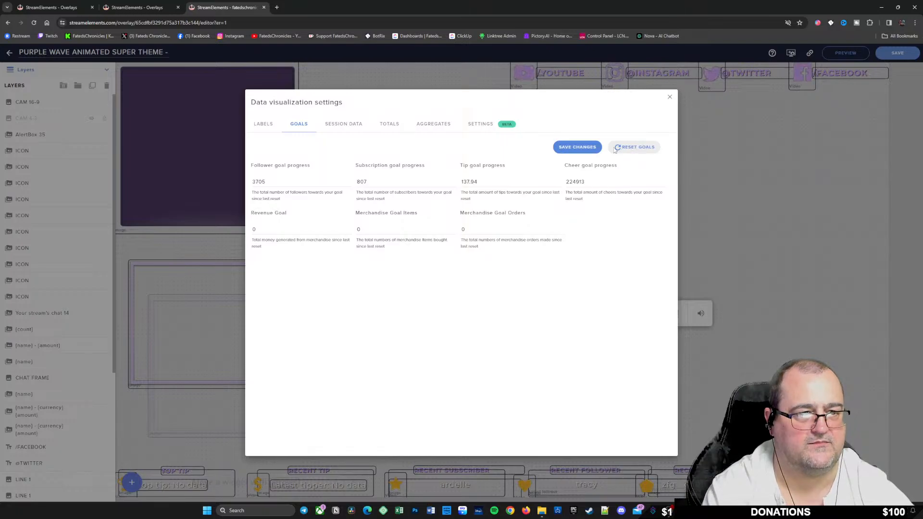
pyautogui.click(343, 126)
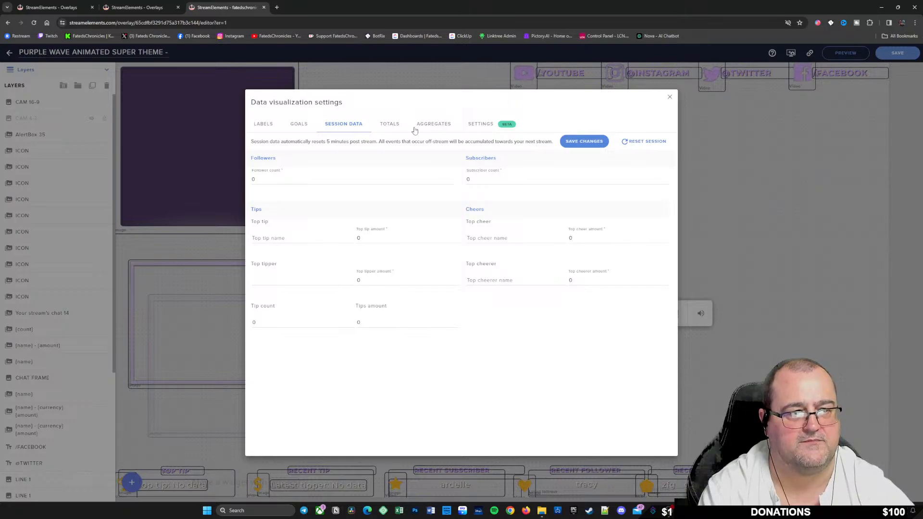
pyautogui.click(385, 124)
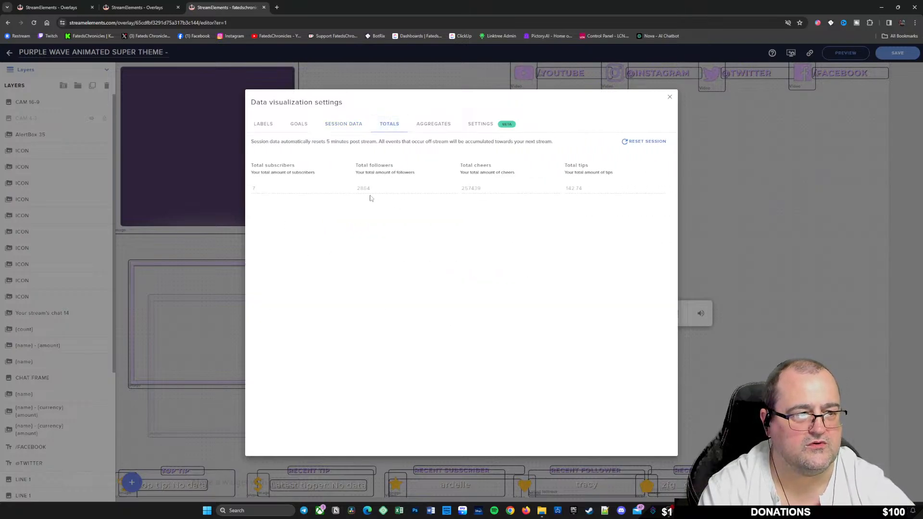
pyautogui.click(434, 125)
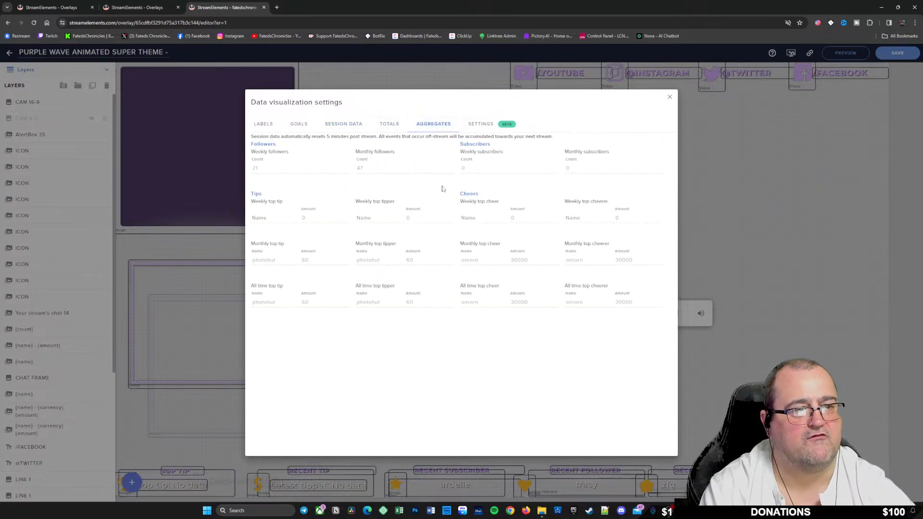
pyautogui.click(477, 124)
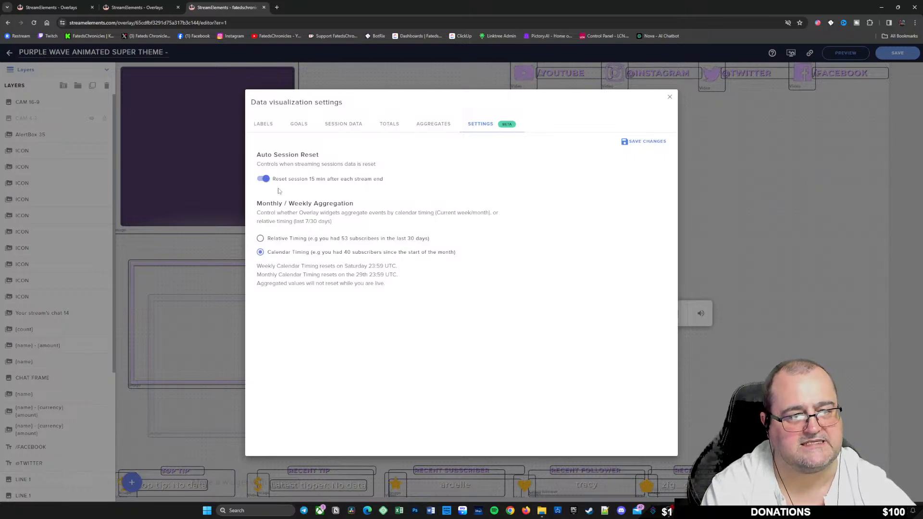
pyautogui.click(263, 124)
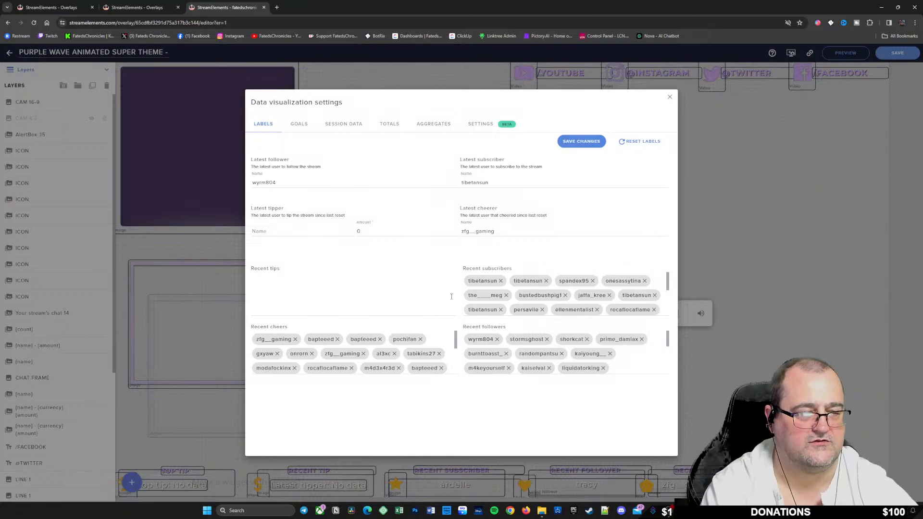
# Look at the goals data, reset the labels in the data visualization settings, and reload the overlay editor
pyautogui.click(299, 125)
pyautogui.click(264, 123)
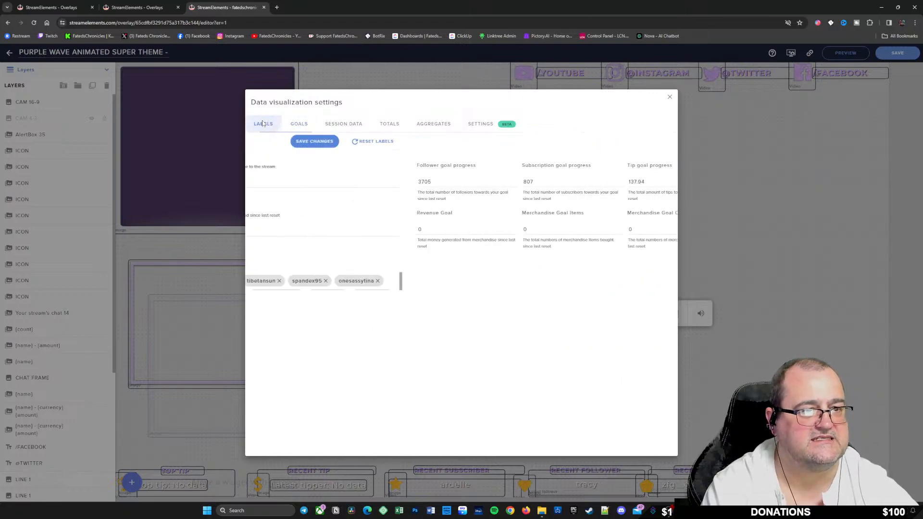
pyautogui.click(639, 141)
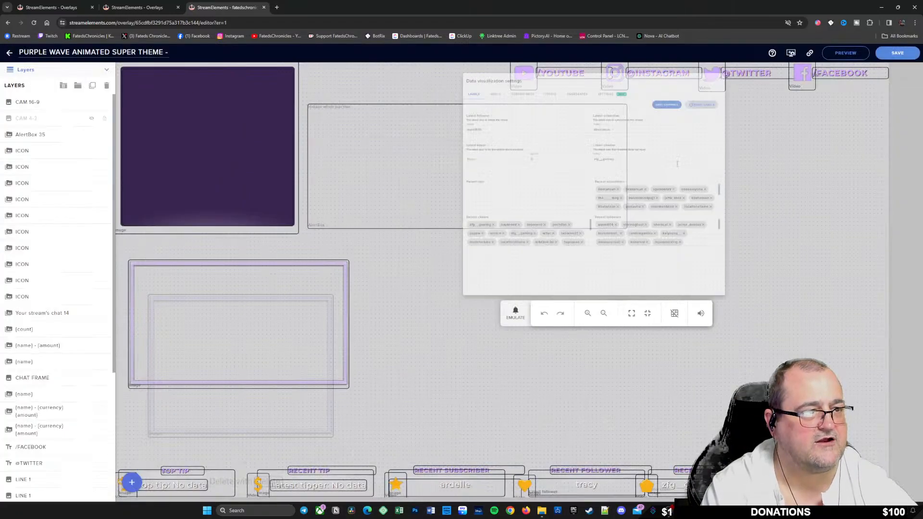
pyautogui.click(521, 292)
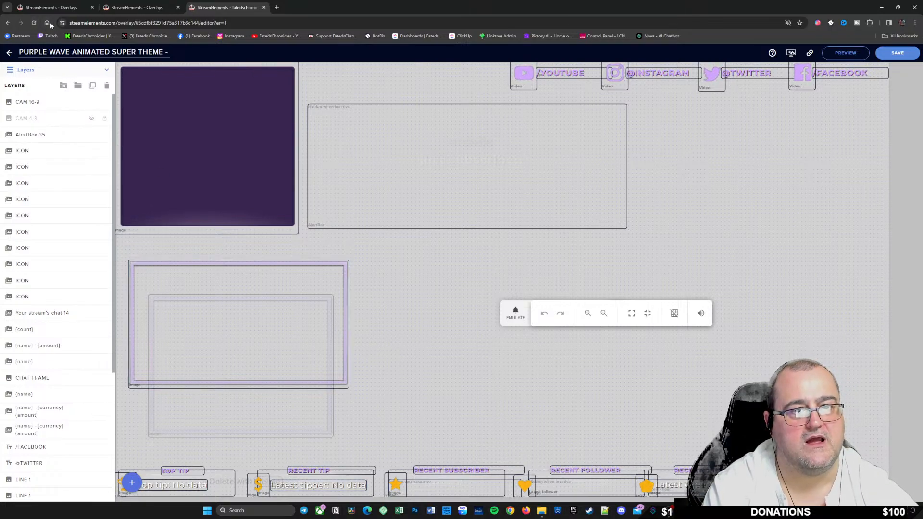
pyautogui.click(33, 23)
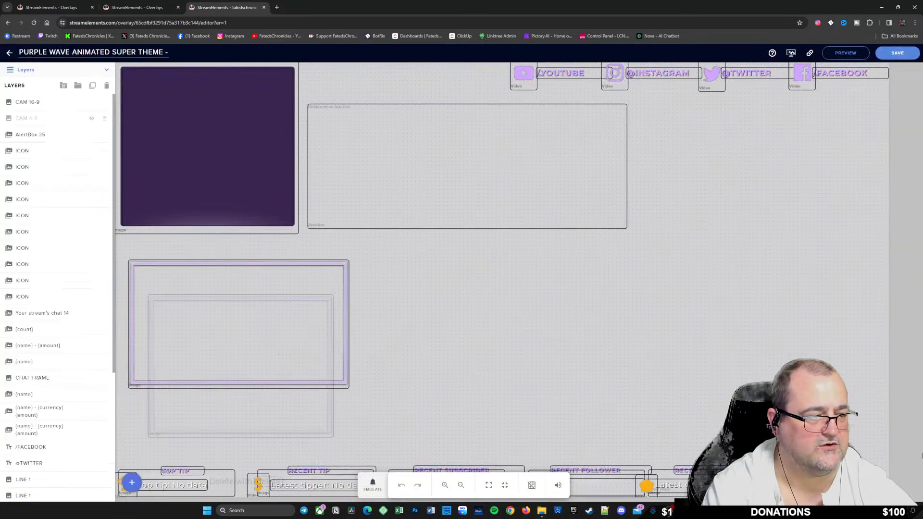
# Move the floating emulate and zoom controls up off the label row, and move the CAM 16-9 frame to the overlay's lower-right area
pyautogui.moveTo(471, 470); pyautogui.dragTo(641, 312)
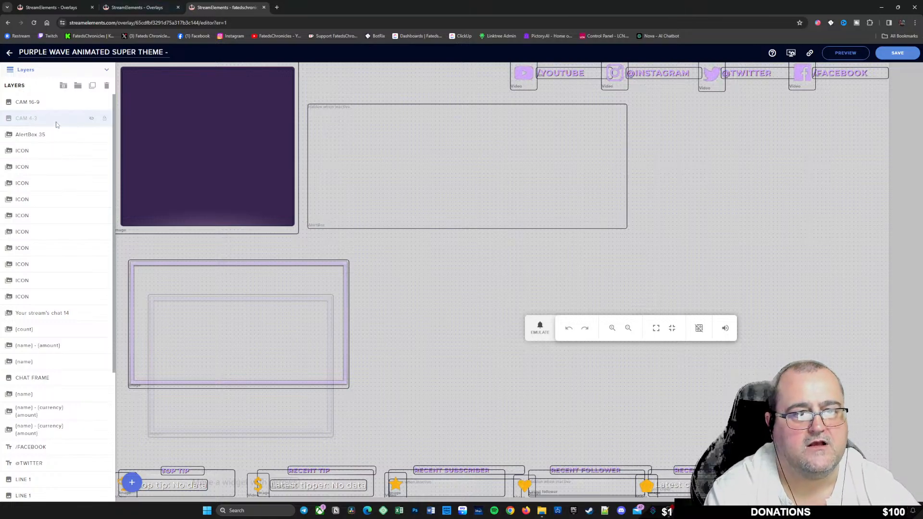
pyautogui.click(60, 102)
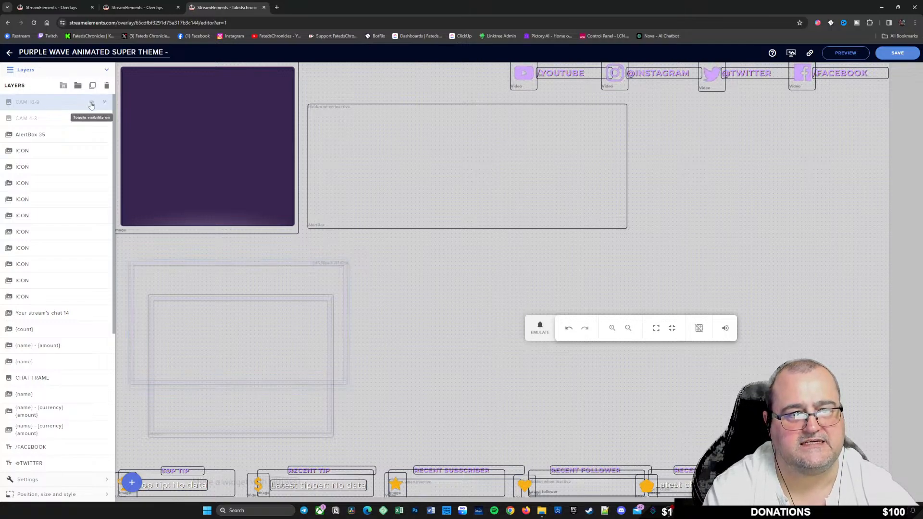
pyautogui.moveTo(211, 315); pyautogui.dragTo(740, 387)
# Delete the CAM 4-3 layer from the overlay
pyautogui.click(243, 356)
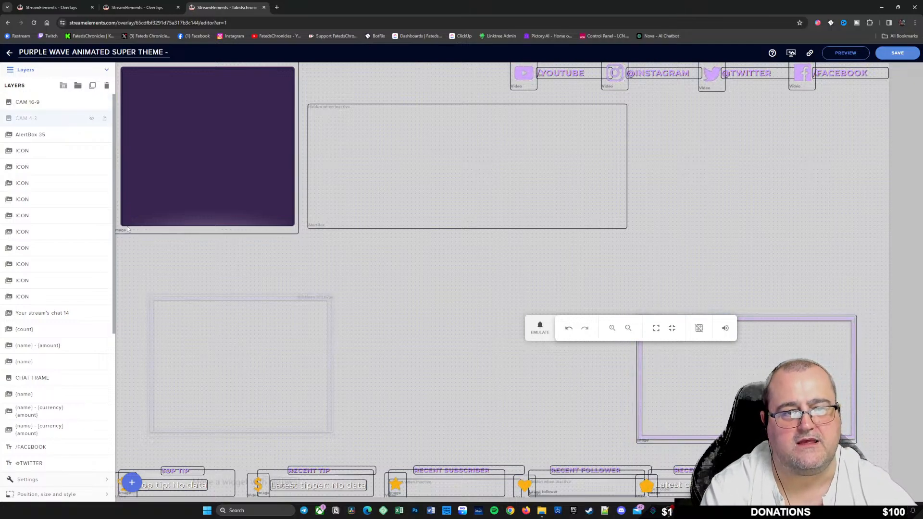
pyautogui.click(107, 86)
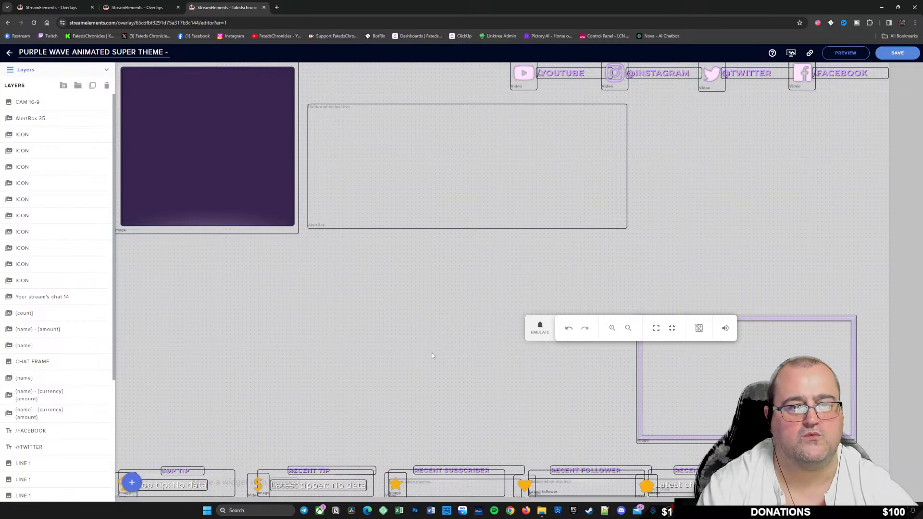
# Review the layers, identify the first ICON layer by toggling its visibility, and rename it "Rec Follow ICON"
pyautogui.click(50, 105)
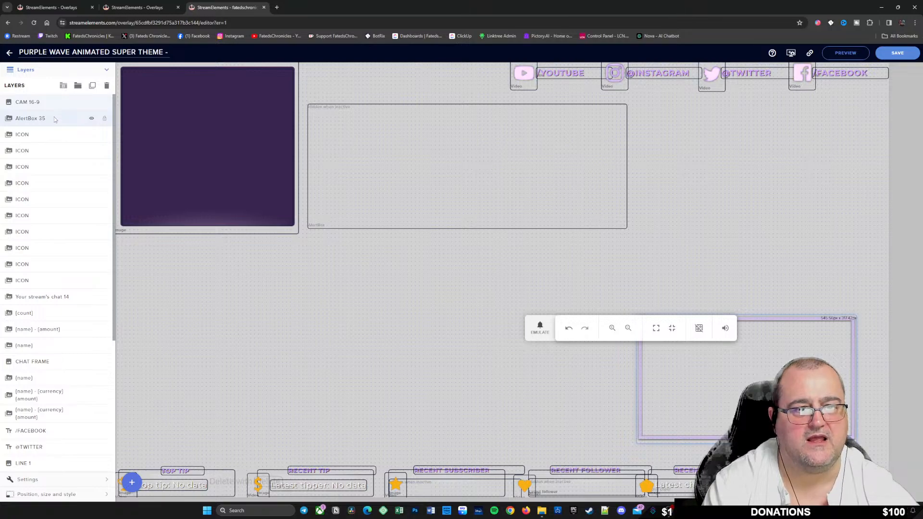
pyautogui.click(57, 122)
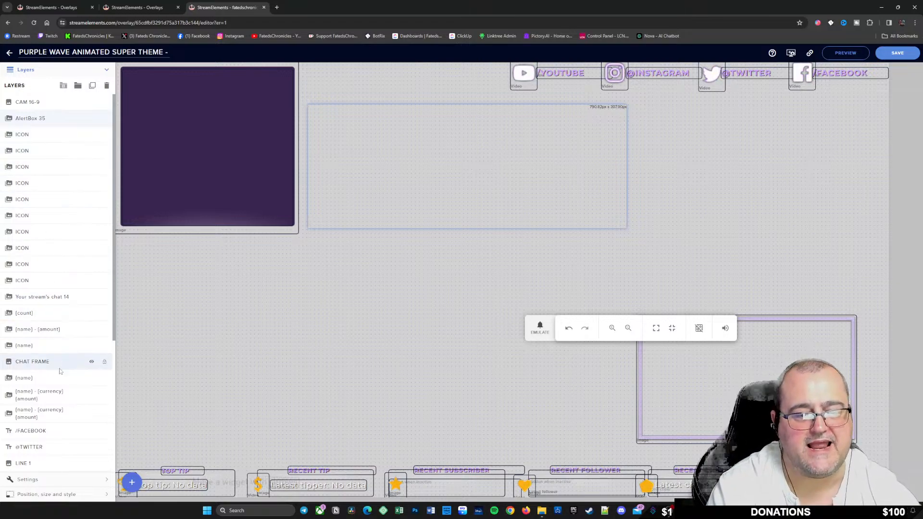
pyautogui.scroll(-2, 54, 378)
pyautogui.scroll(-2, 53, 378)
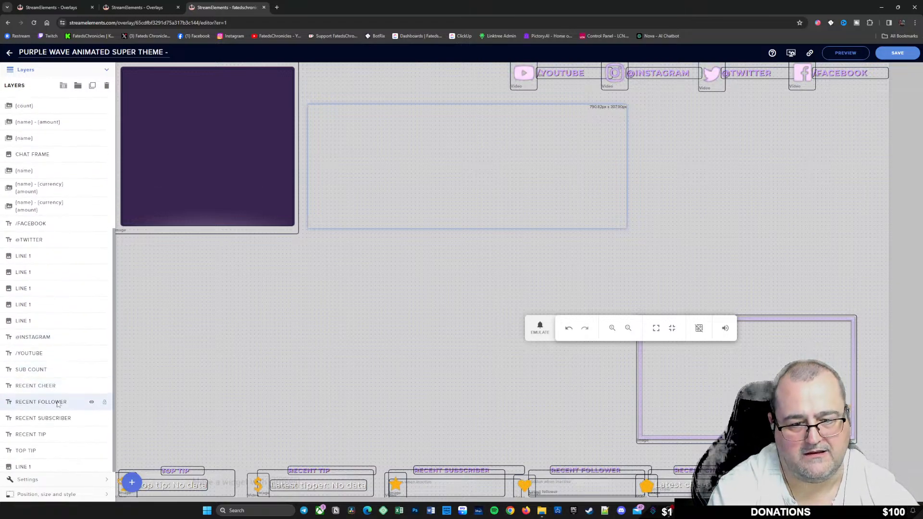
pyautogui.scroll(4, 57, 336)
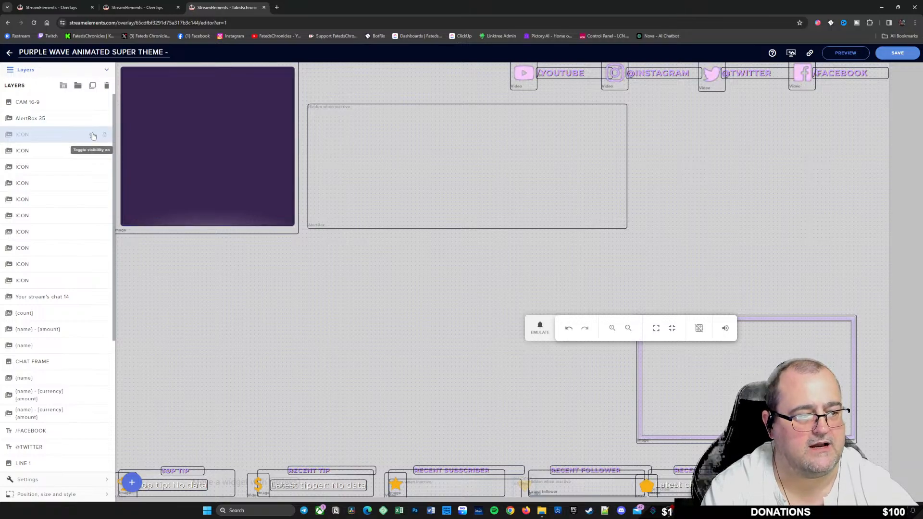
pyautogui.click(92, 135)
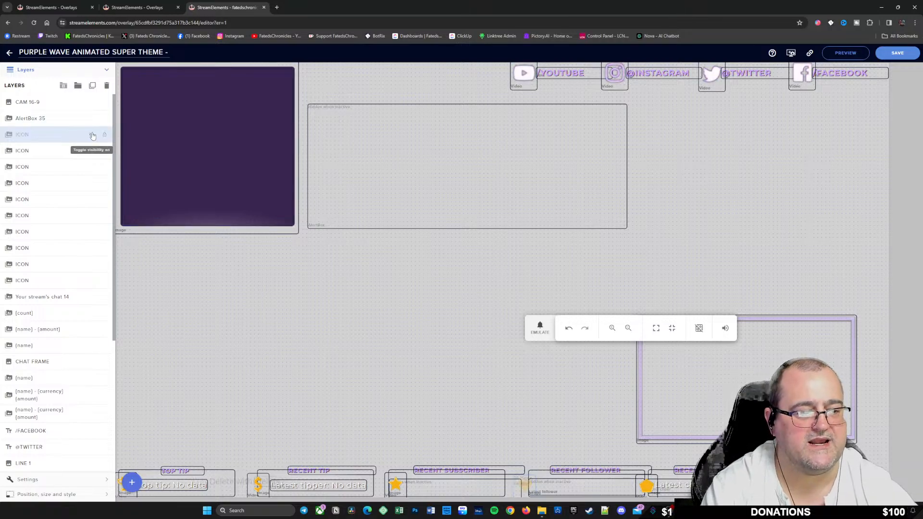
pyautogui.click(92, 135)
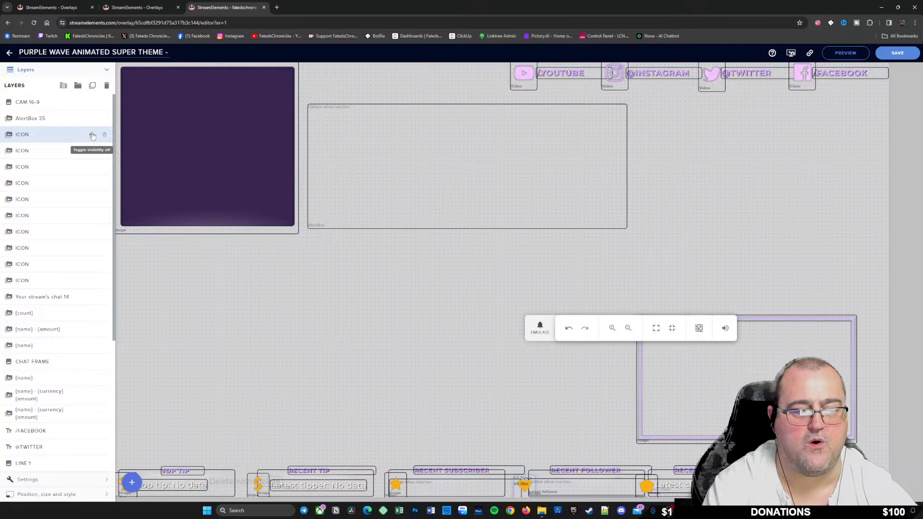
pyautogui.doubleClick(27, 137)
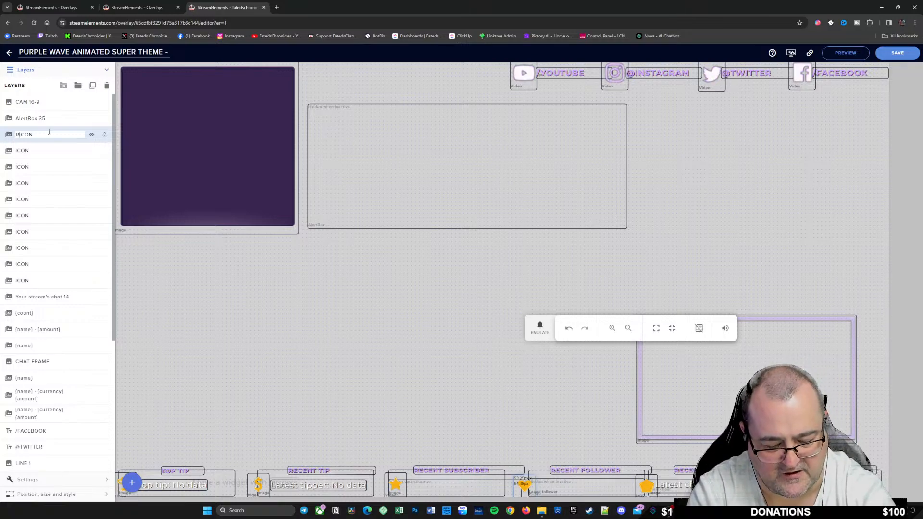
pyautogui.press('Home')
pyautogui.write('Rec Follo')
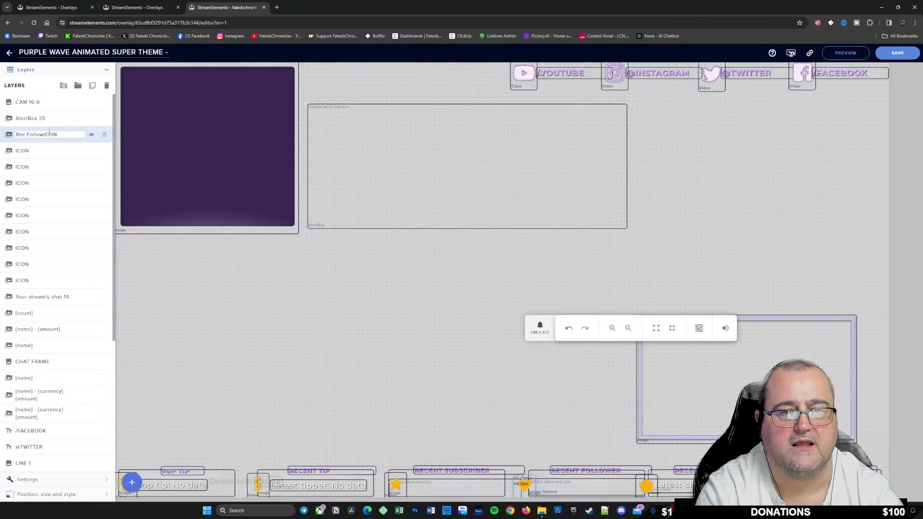
pyautogui.write('w')
pyautogui.press('Return')
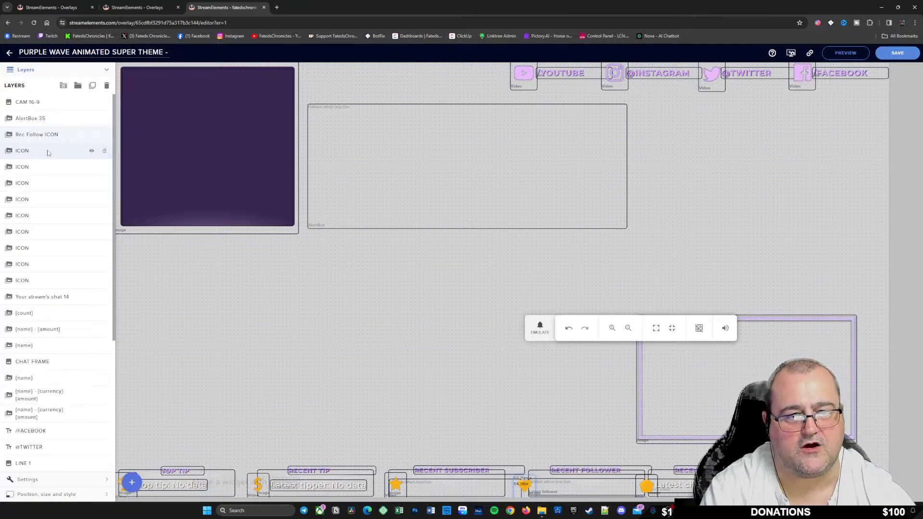
# Toggle the visibility of the ICON layer below Rec Follow ICON to identify it, and rename it "Sub Count ICON"
pyautogui.click(91, 152)
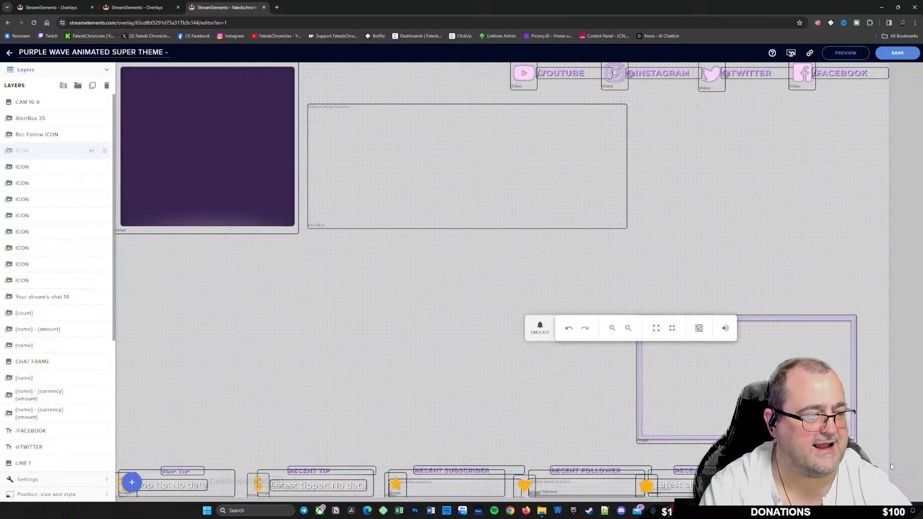
pyautogui.click(92, 151)
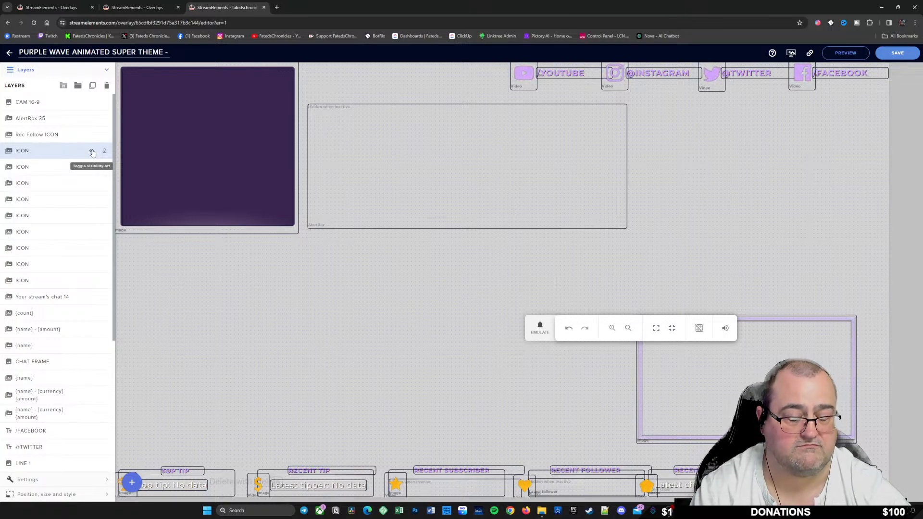
pyautogui.click(93, 152)
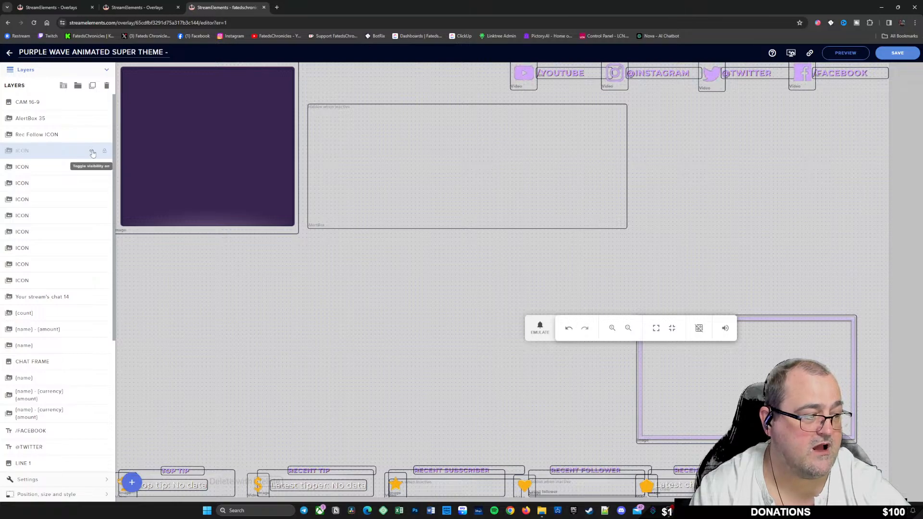
pyautogui.click(93, 152)
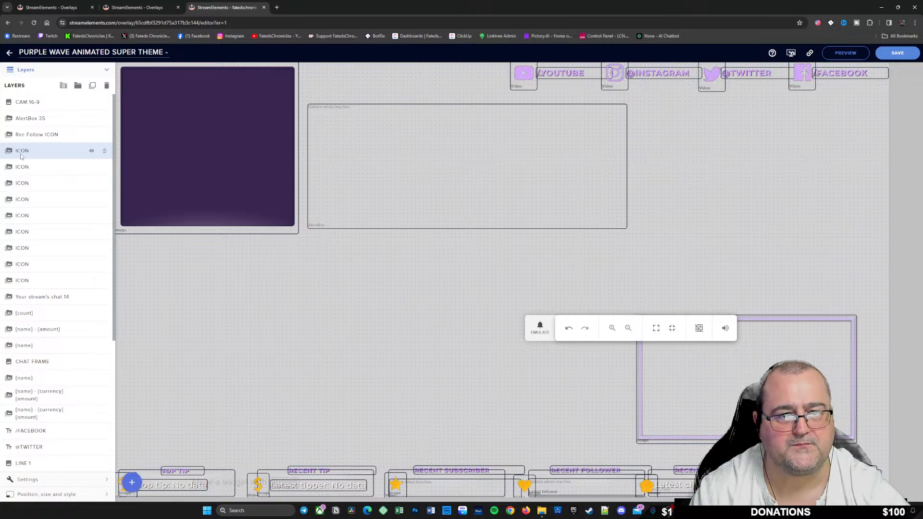
pyautogui.doubleClick(18, 152)
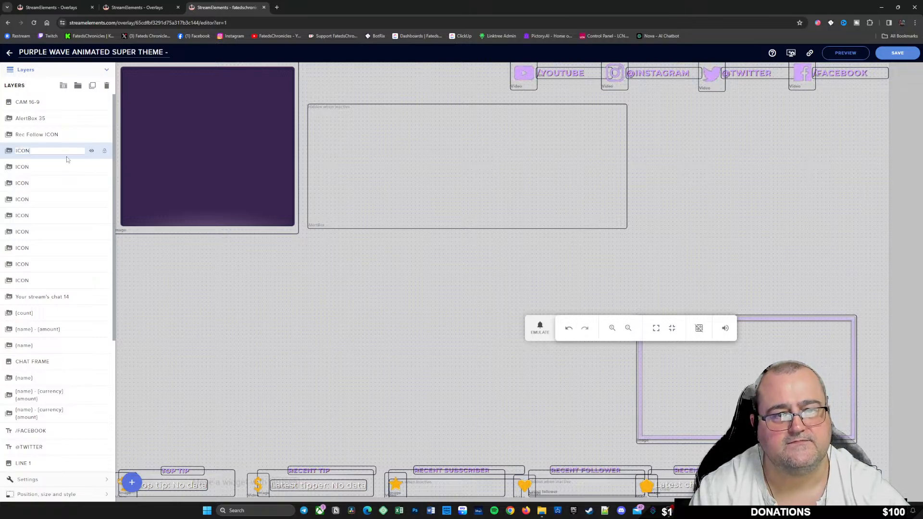
pyautogui.write('S')
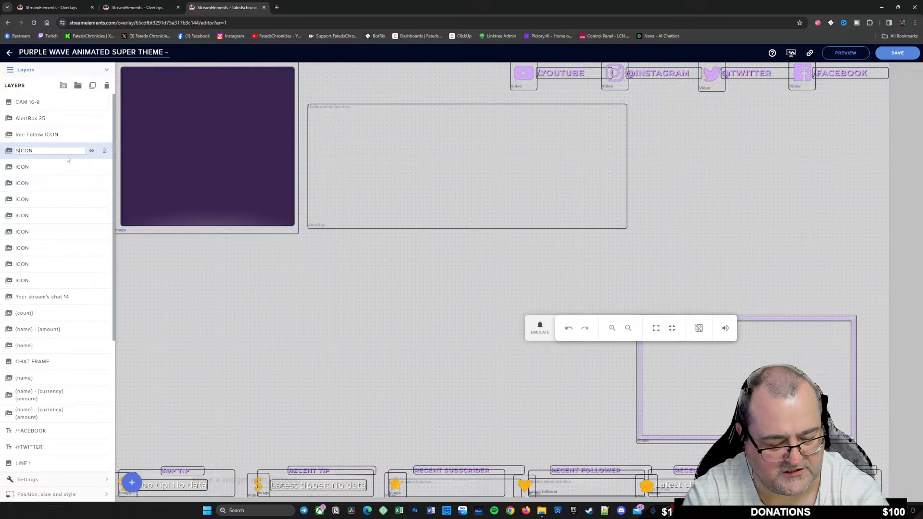
pyautogui.write('ub Cou')
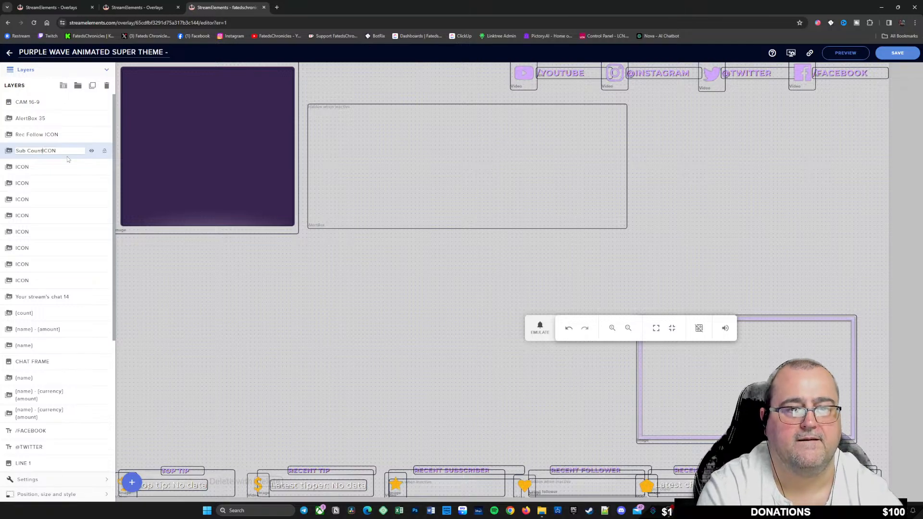
pyautogui.write('nt')
pyautogui.press('Return')
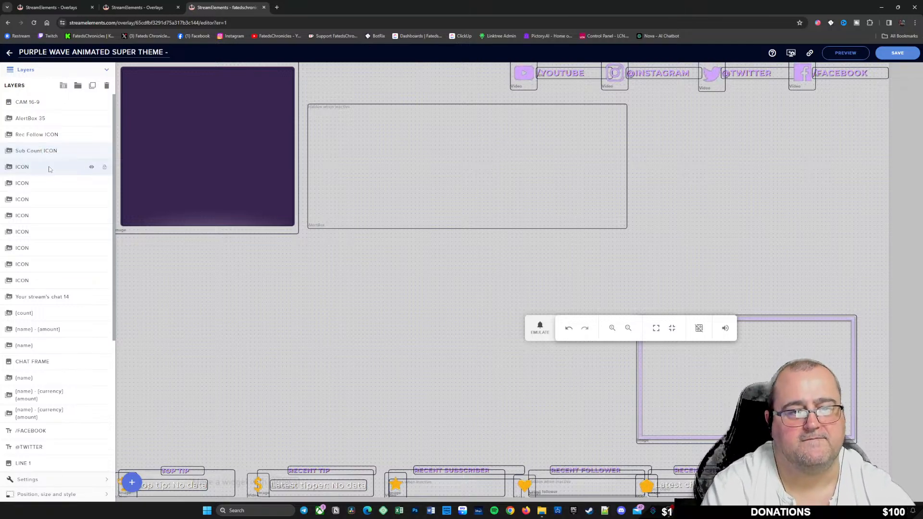
# Check which symbols the ICON layers control by toggling visibility, and rename the YouTube symbol's layer "YT ICON"
pyautogui.click(42, 172)
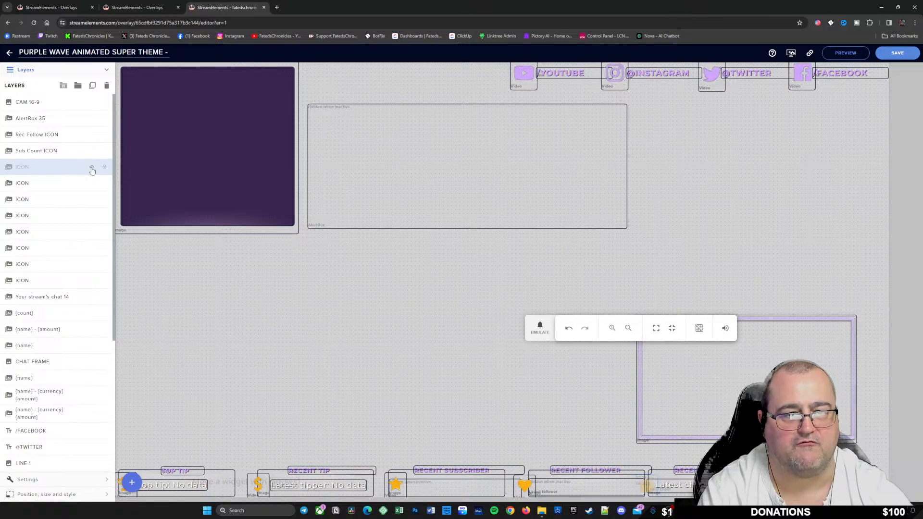
pyautogui.click(92, 170)
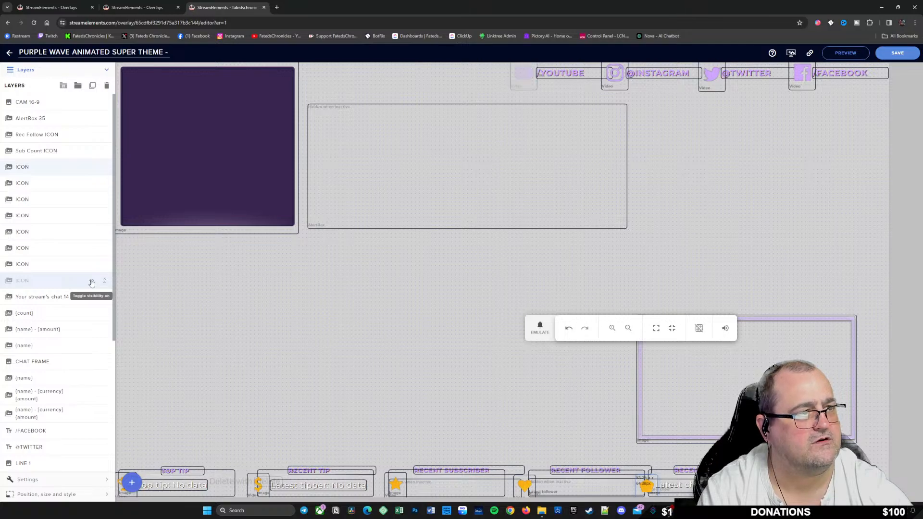
pyautogui.click(91, 282)
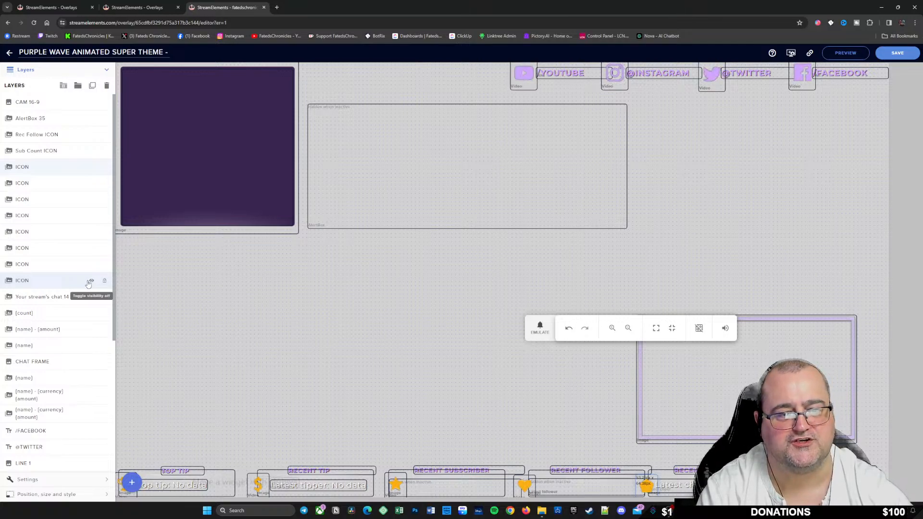
pyautogui.click(21, 282)
pyautogui.doubleClick(20, 281)
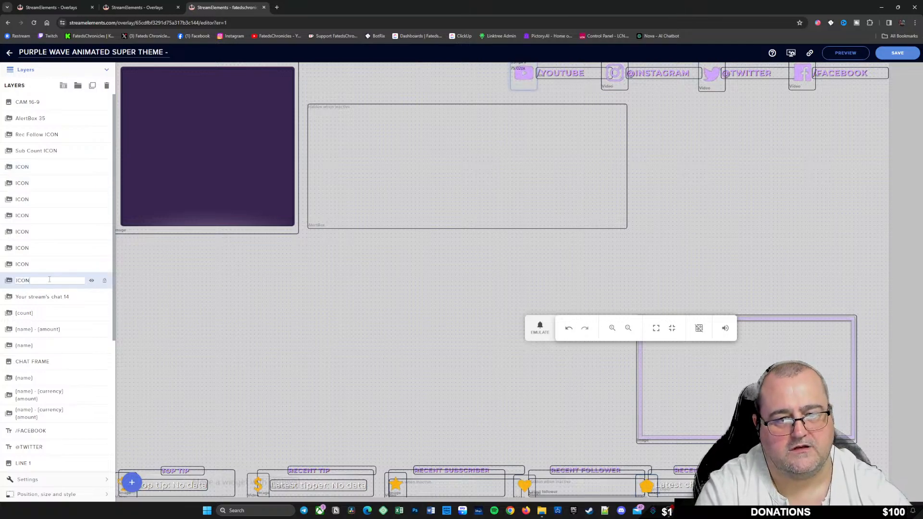
pyautogui.press('Left')
pyautogui.press('Left')
pyautogui.press('Left')
pyautogui.press('Left')
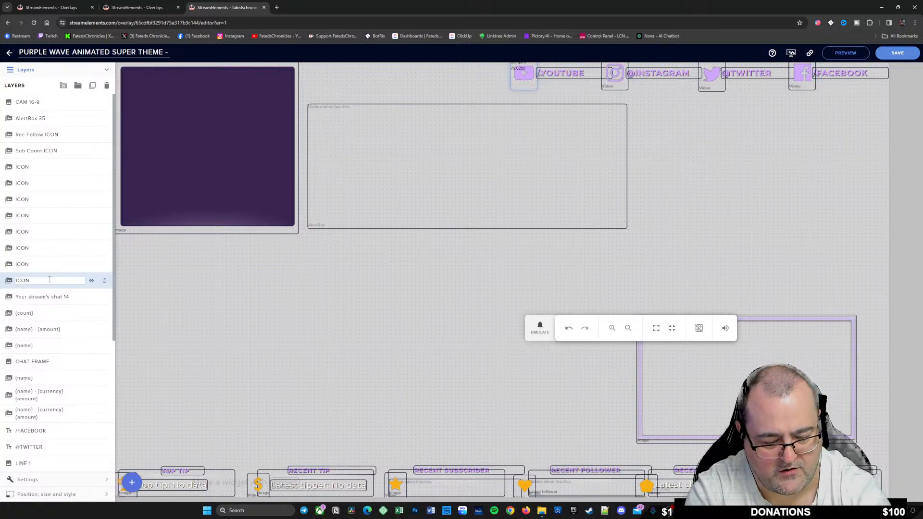
pyautogui.write('YT')
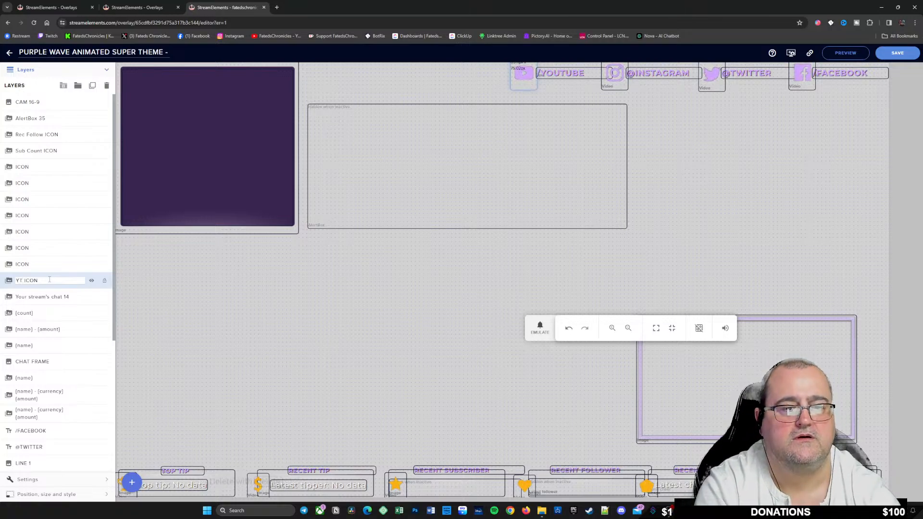
pyautogui.press('Return')
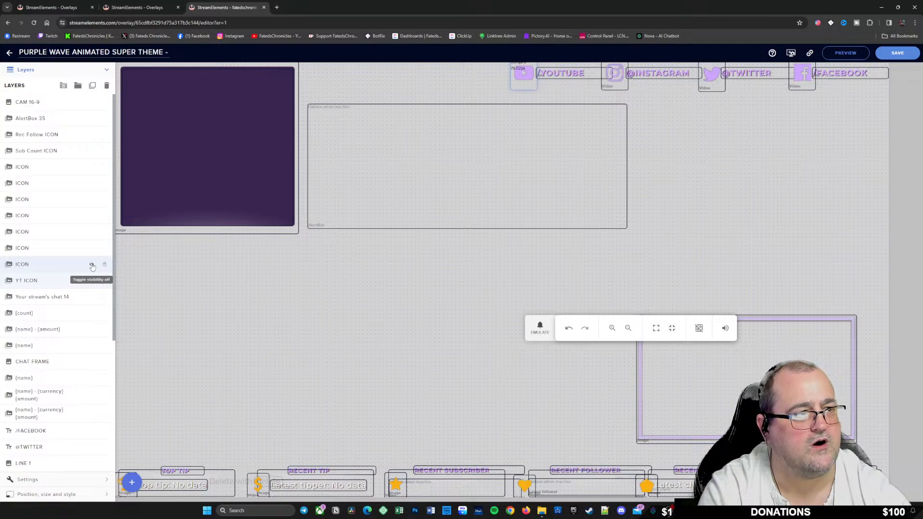
# Rename the Instagram symbol's ICON layer, just above YT ICON, to "IIG ICON"
pyautogui.doubleClick(38, 264)
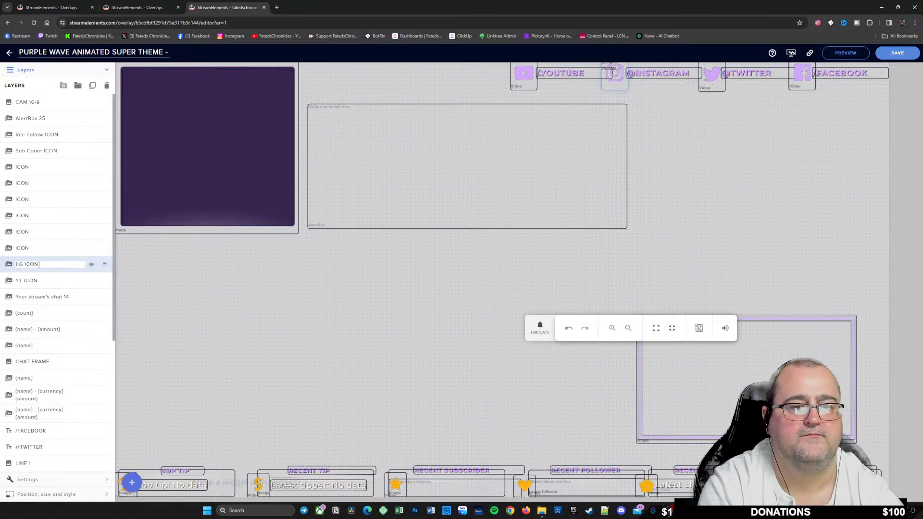
pyautogui.press('Return')
# Identify the ICON layer above IIG ICON by toggling its visibility, and rename it "X ICON"
pyautogui.click(92, 249)
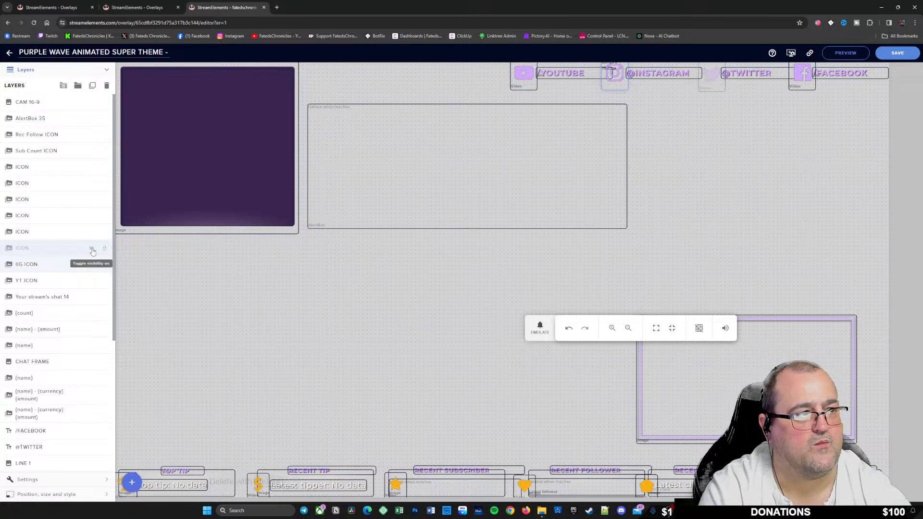
pyautogui.click(91, 249)
pyautogui.doubleClick(23, 248)
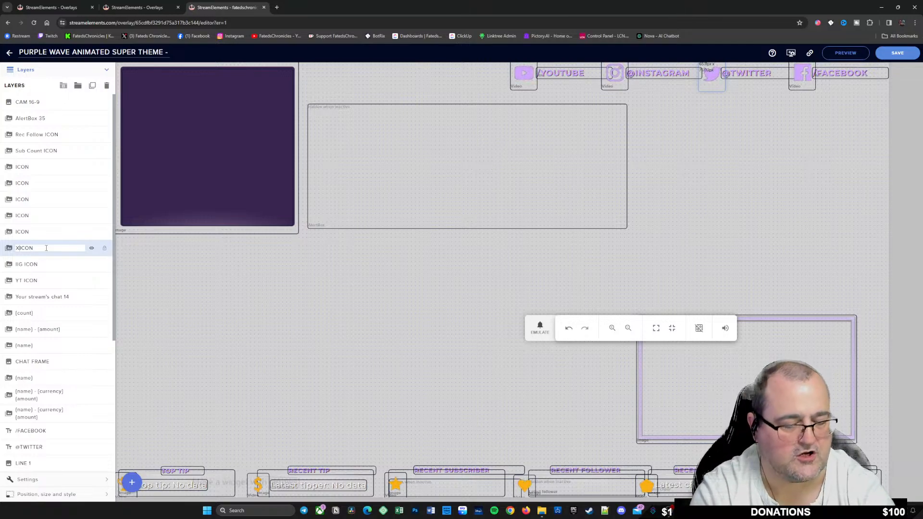
pyautogui.write('X')
pyautogui.press('Return')
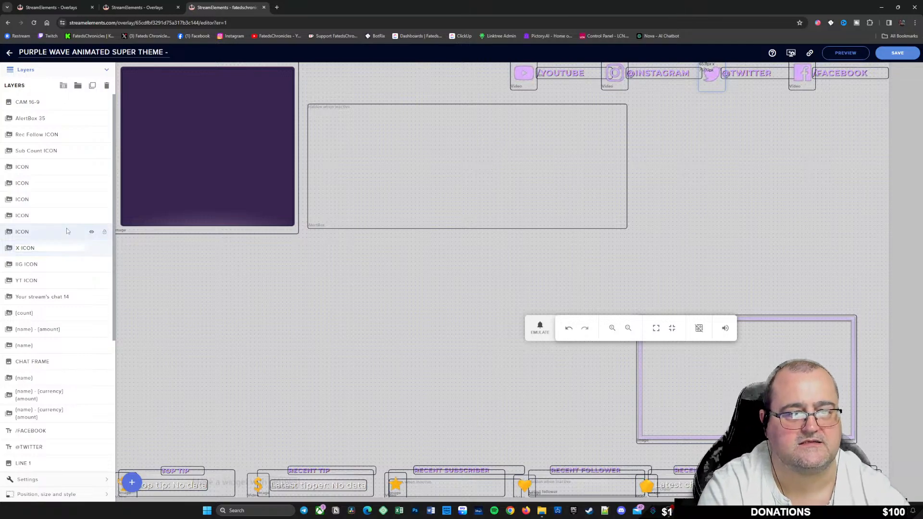
# Rename the Facebook symbol's layer "FB ICON", and stack FB ICON, X ICON and IIG ICON directly below AlertBox 35
pyautogui.click(91, 233)
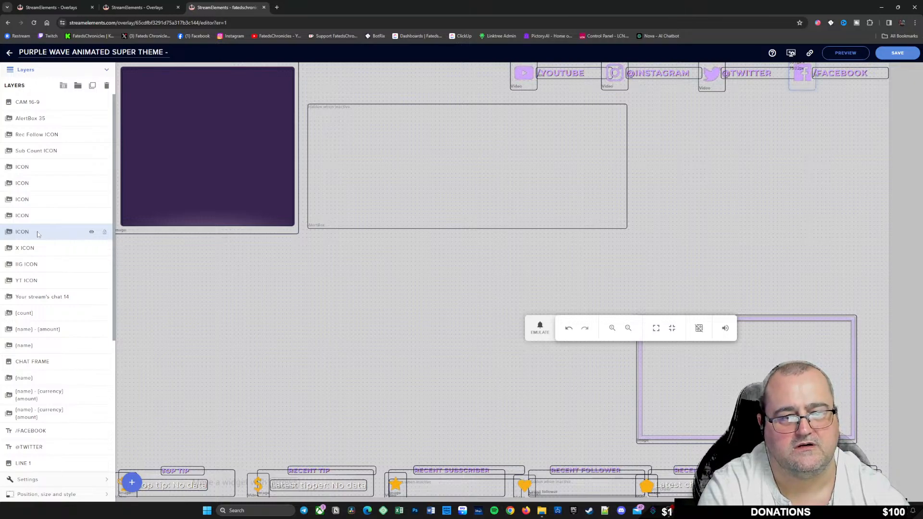
pyautogui.doubleClick(36, 232)
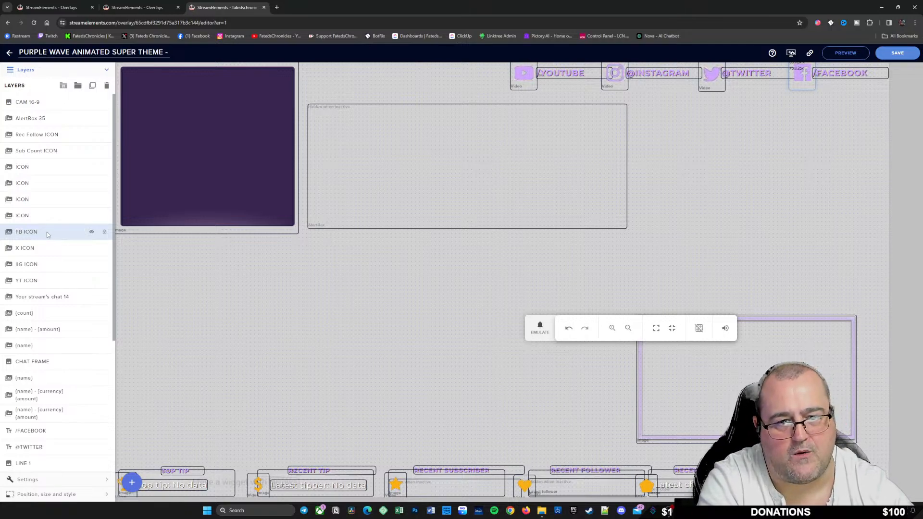
pyautogui.moveTo(48, 236); pyautogui.dragTo(50, 134)
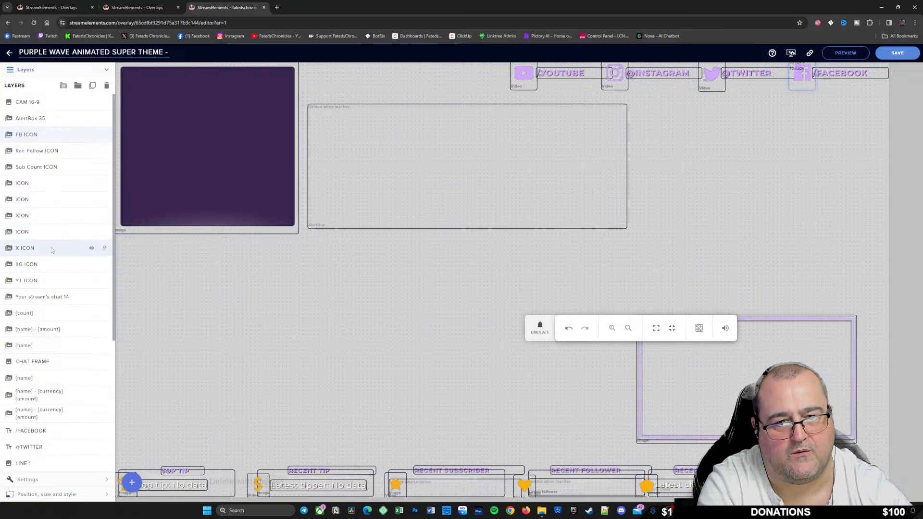
pyautogui.moveTo(50, 247); pyautogui.dragTo(49, 151)
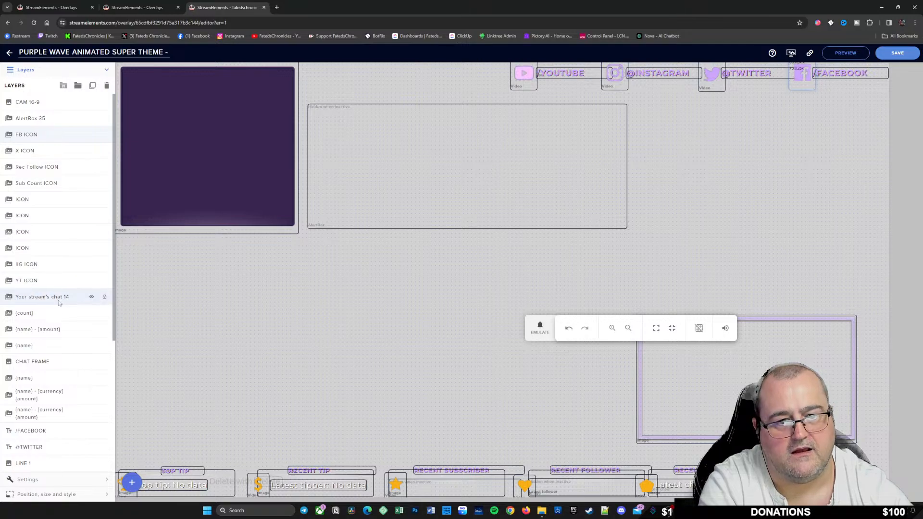
pyautogui.moveTo(50, 265); pyautogui.dragTo(54, 169)
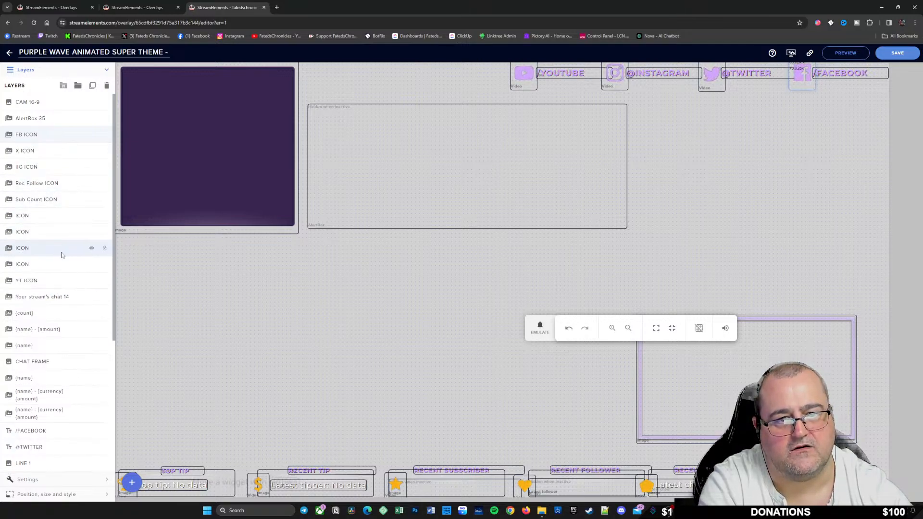
# Rename the IIG ICON layer to "IG ICON" and move YT ICON directly below it
pyautogui.doubleClick(24, 167)
pyautogui.click(18, 167)
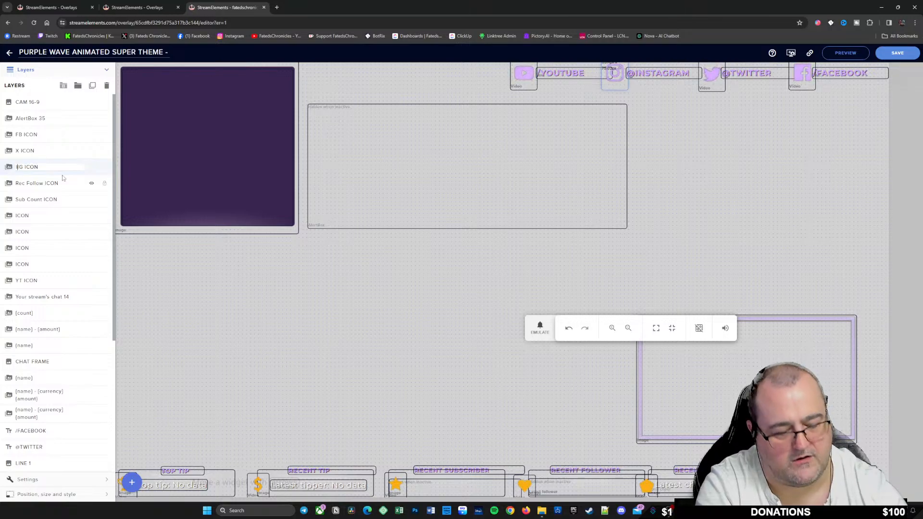
pyautogui.press('BackSpace')
pyautogui.press('Return')
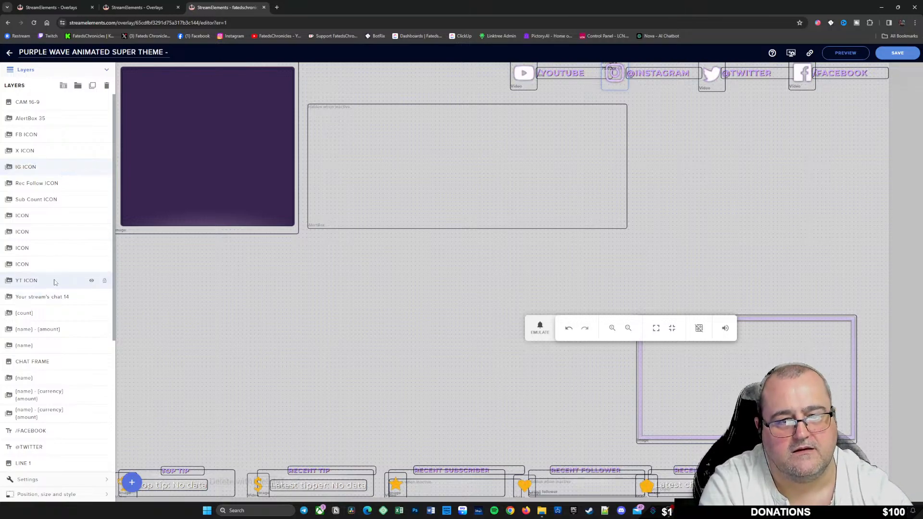
pyautogui.moveTo(56, 280); pyautogui.dragTo(50, 183)
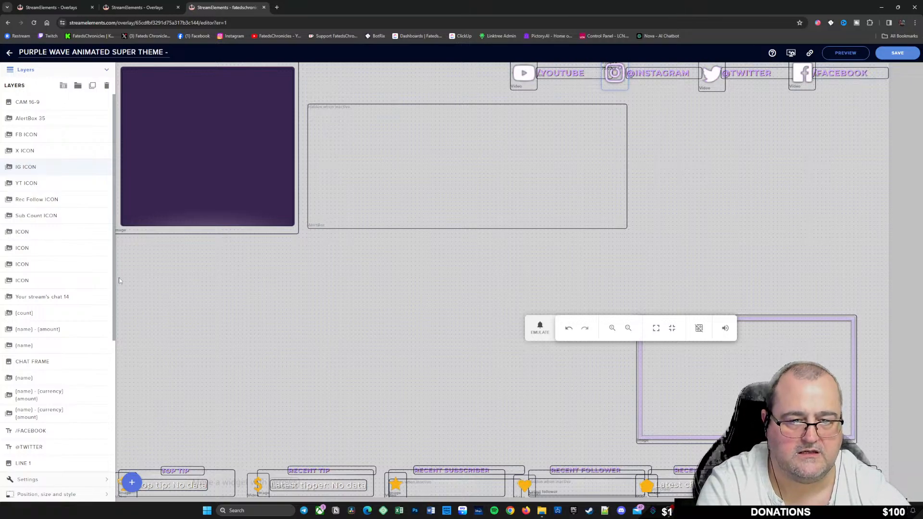
pyautogui.scroll(-3, 58, 297)
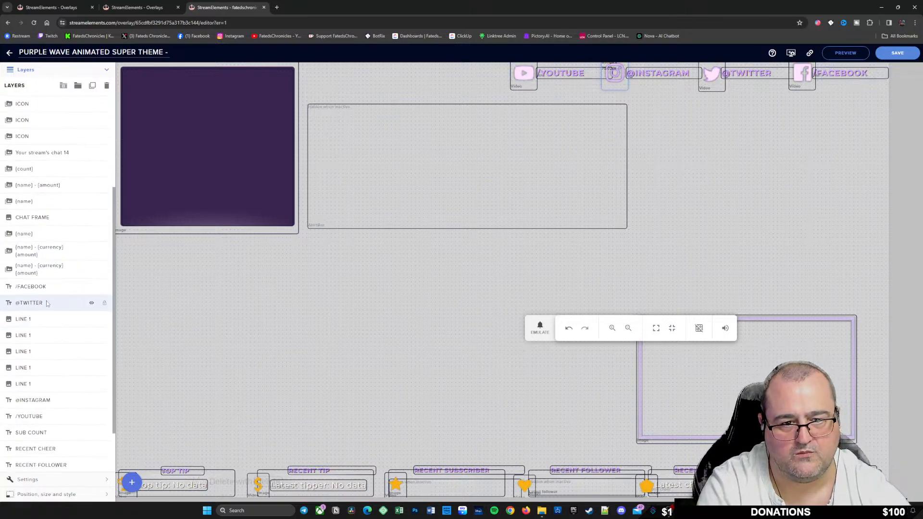
pyautogui.moveTo(52, 289); pyautogui.dragTo(54, 116)
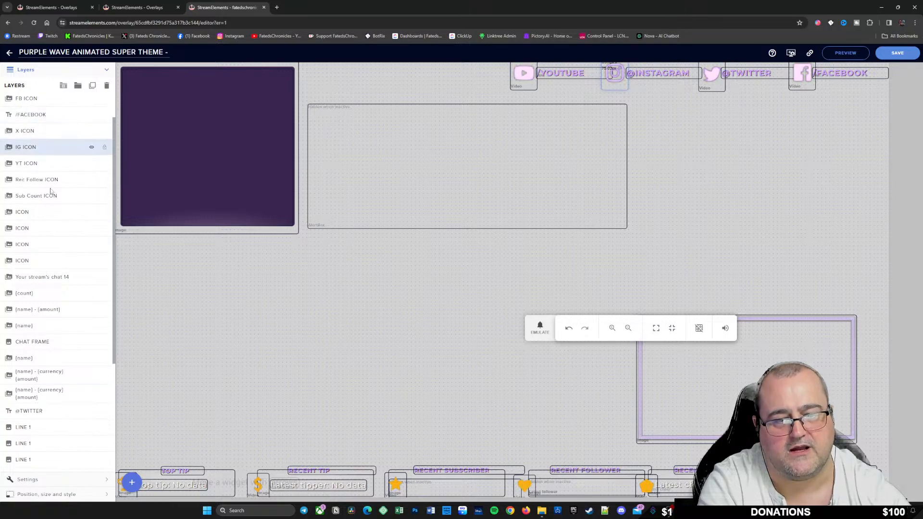
pyautogui.scroll(-1, 53, 409)
pyautogui.moveTo(51, 376); pyautogui.dragTo(54, 150)
pyautogui.moveTo(54, 180); pyautogui.dragTo(44, 144)
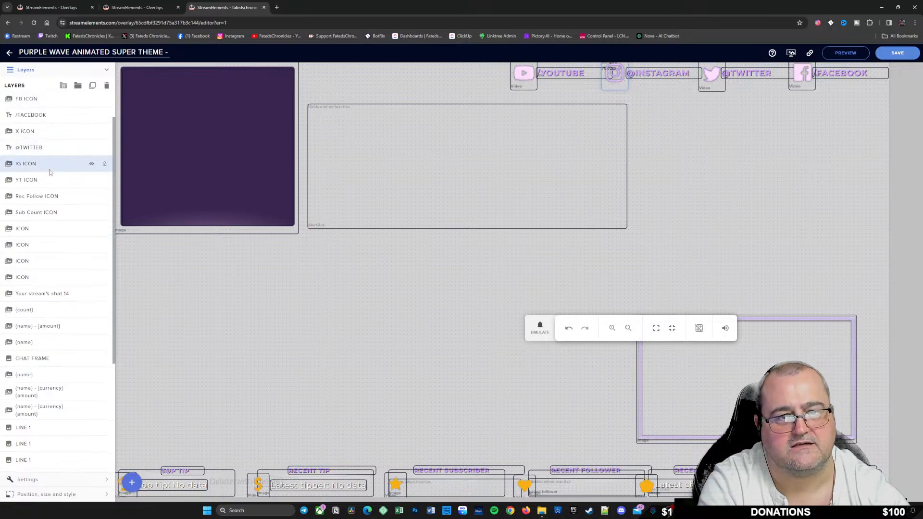
pyautogui.scroll(-4, 63, 336)
pyautogui.moveTo(57, 354); pyautogui.dragTo(47, 244)
pyautogui.scroll(-4, 50, 313)
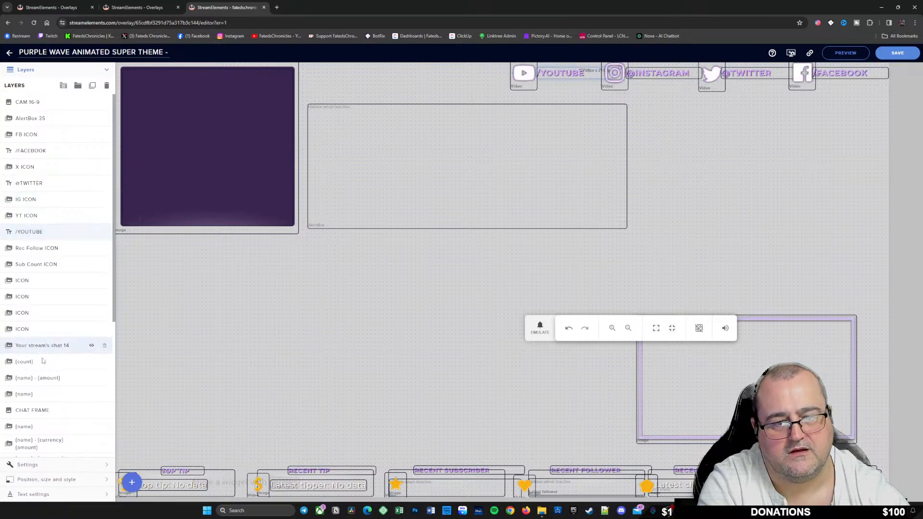
pyautogui.moveTo(49, 381); pyautogui.dragTo(52, 210)
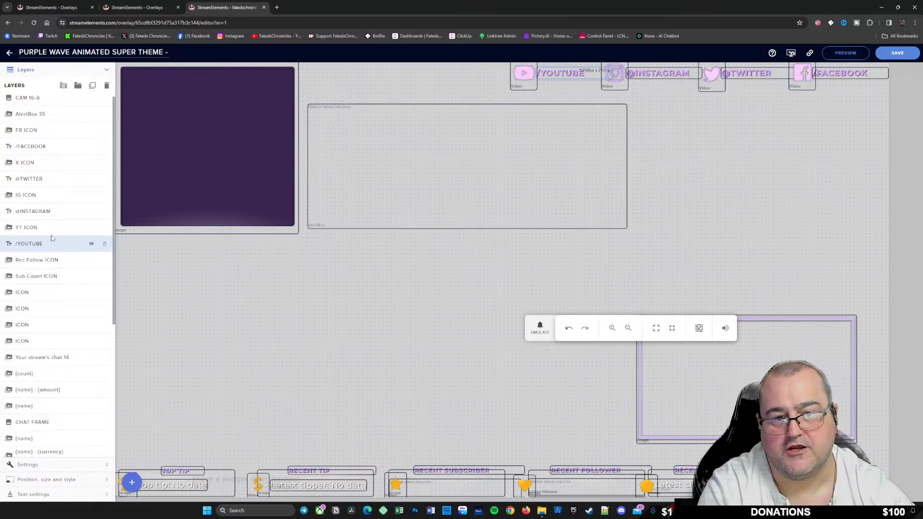
# Reorder the social icon and text layer pairs below AlertBox 35 as YouTube, Instagram, X/Twitter and Facebook
pyautogui.moveTo(52, 228); pyautogui.dragTo(48, 134)
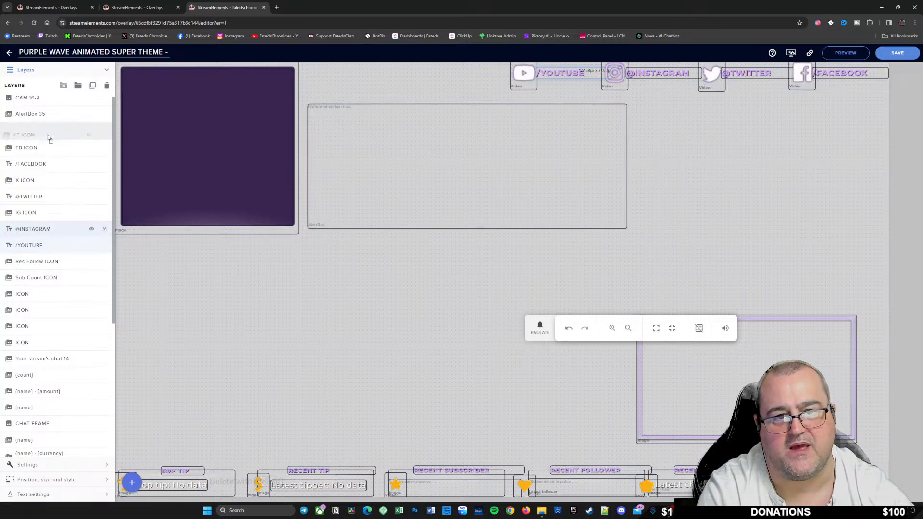
pyautogui.moveTo(55, 247); pyautogui.dragTo(57, 157)
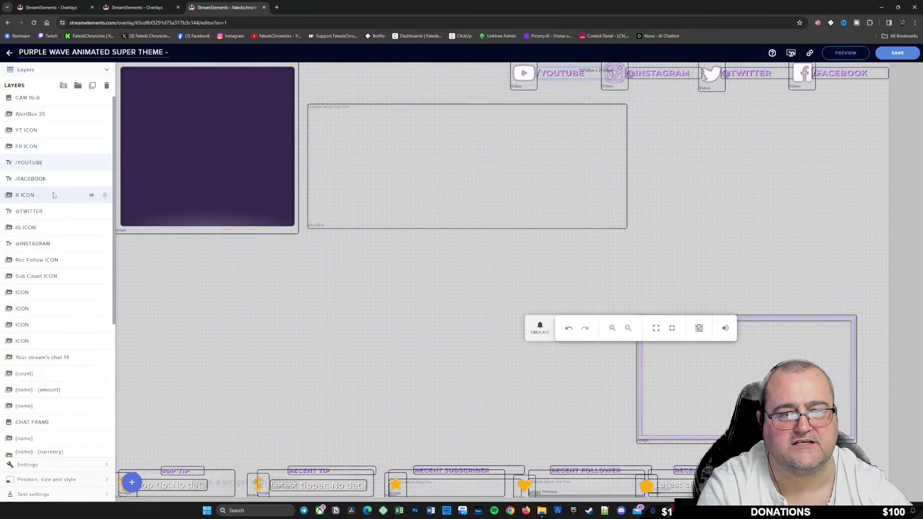
pyautogui.moveTo(51, 212); pyautogui.dragTo(51, 146)
pyautogui.moveTo(48, 182); pyautogui.dragTo(50, 146)
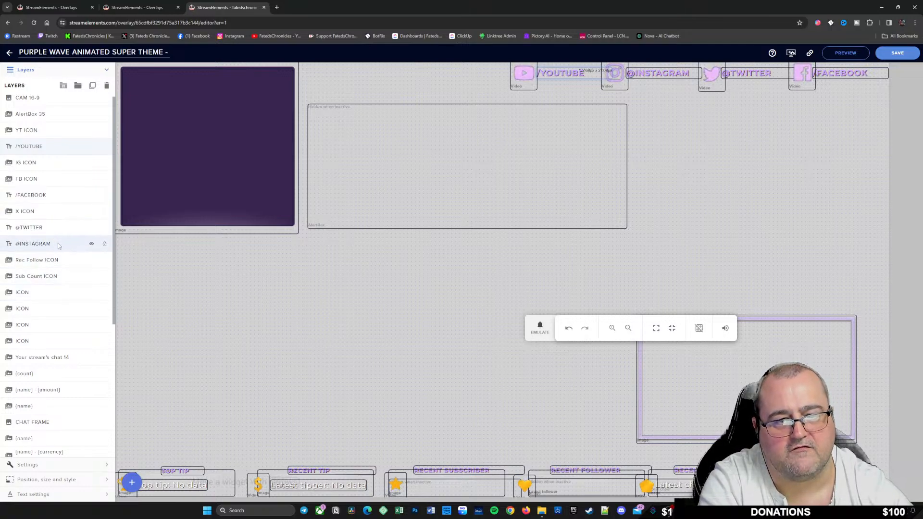
pyautogui.moveTo(60, 244); pyautogui.dragTo(44, 179)
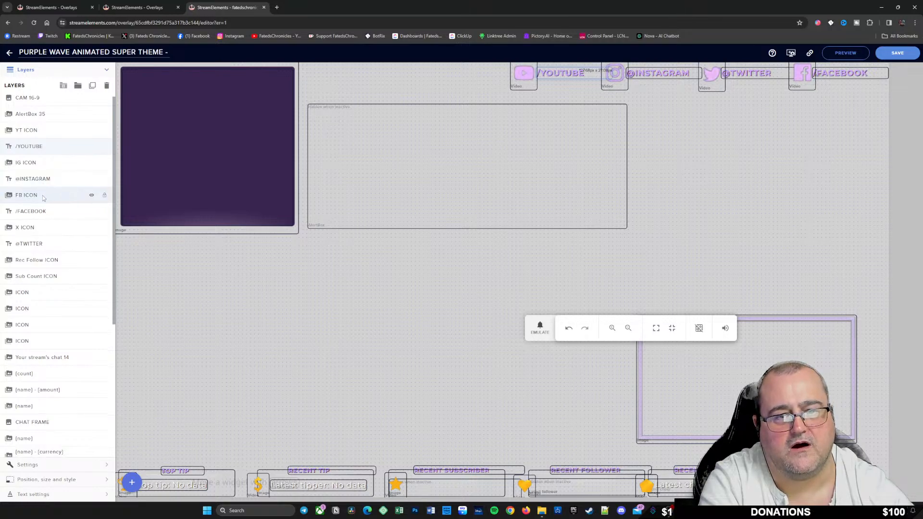
pyautogui.moveTo(42, 230); pyautogui.dragTo(42, 189)
pyautogui.moveTo(44, 239)
pyautogui.mouseDown()
pyautogui.moveTo(45, 214)
pyautogui.moveTo(46, 226)
pyautogui.mouseUp()
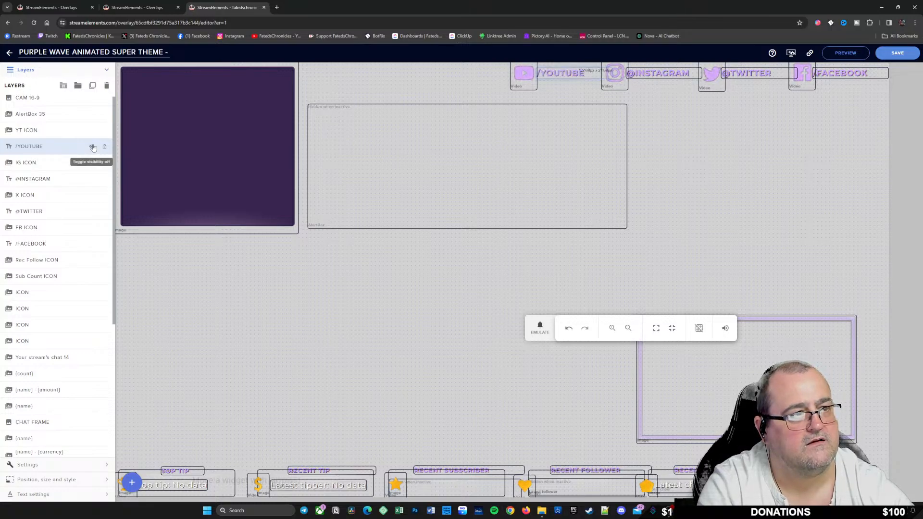
# Check the /YOUTUBE text layer by toggling its visibility, change its message to "/FatedsChronicles", and return to the layer list
pyautogui.click(93, 147)
pyautogui.click(94, 147)
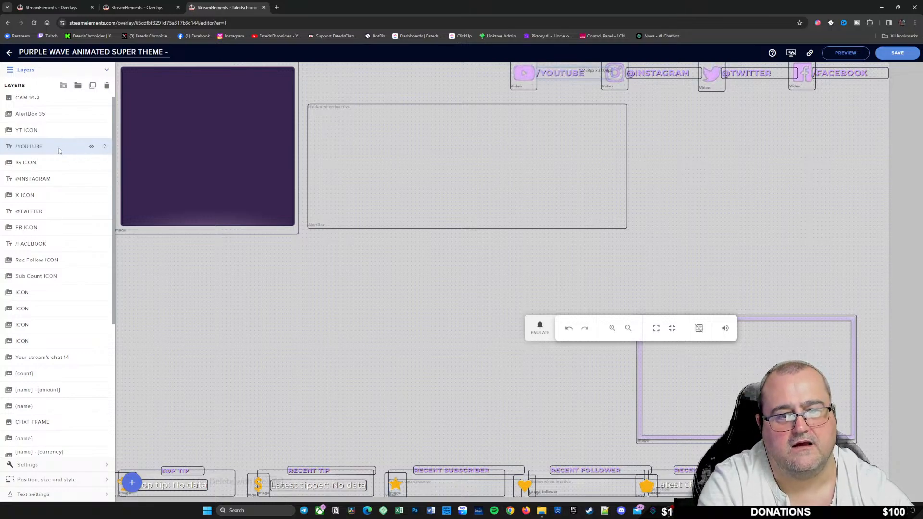
pyautogui.click(35, 465)
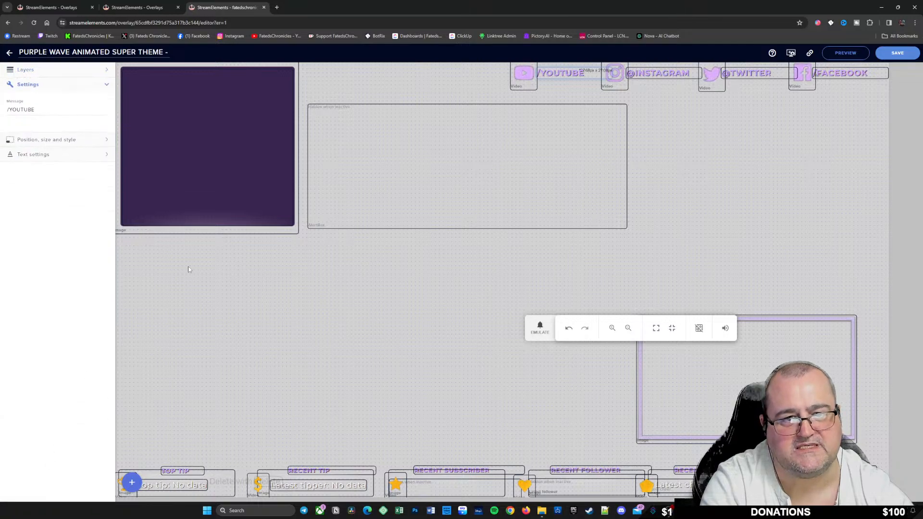
pyautogui.click(9, 110)
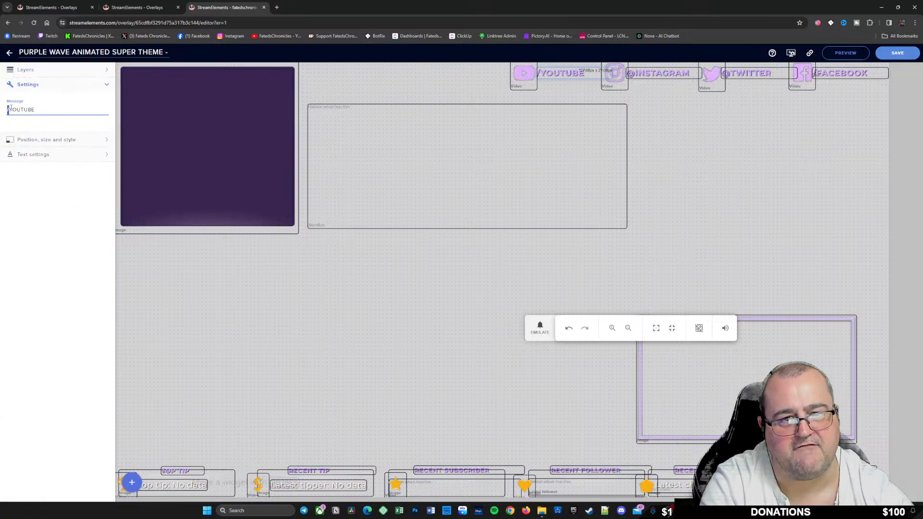
pyautogui.moveTo(10, 111); pyautogui.dragTo(38, 109)
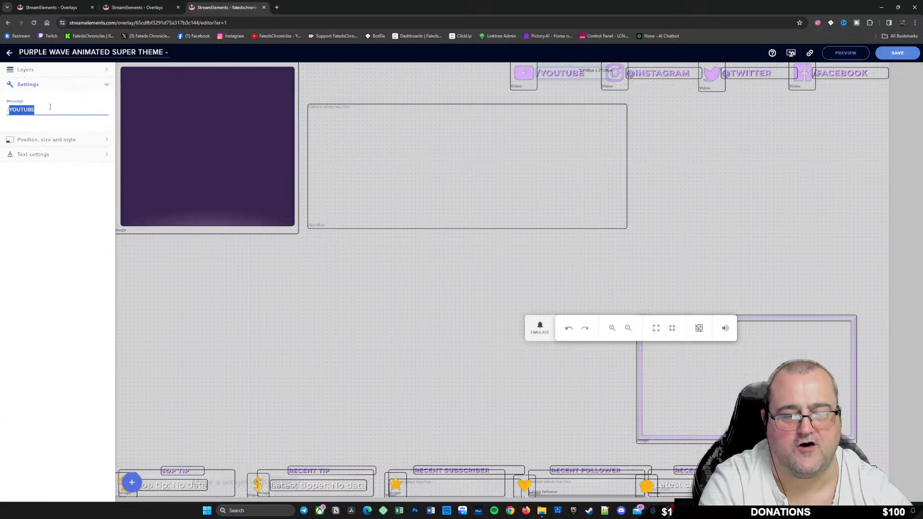
pyautogui.write('/F')
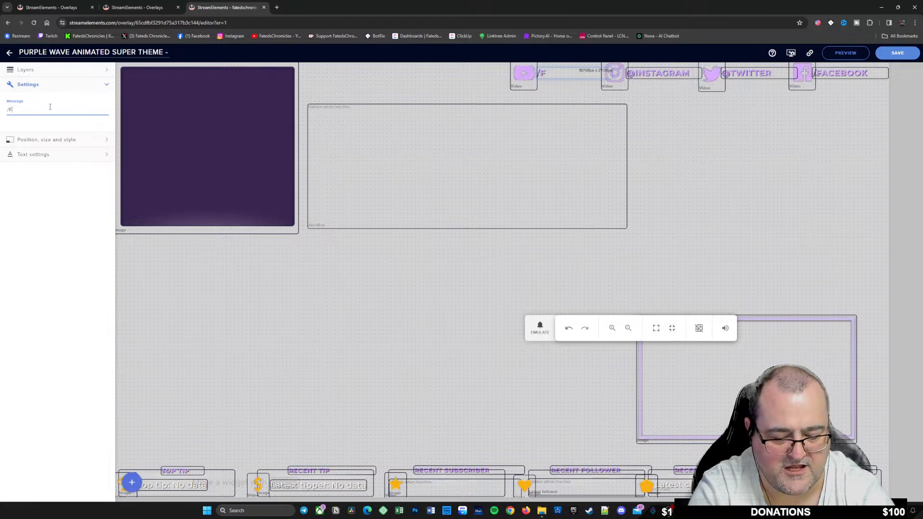
pyautogui.write('at')
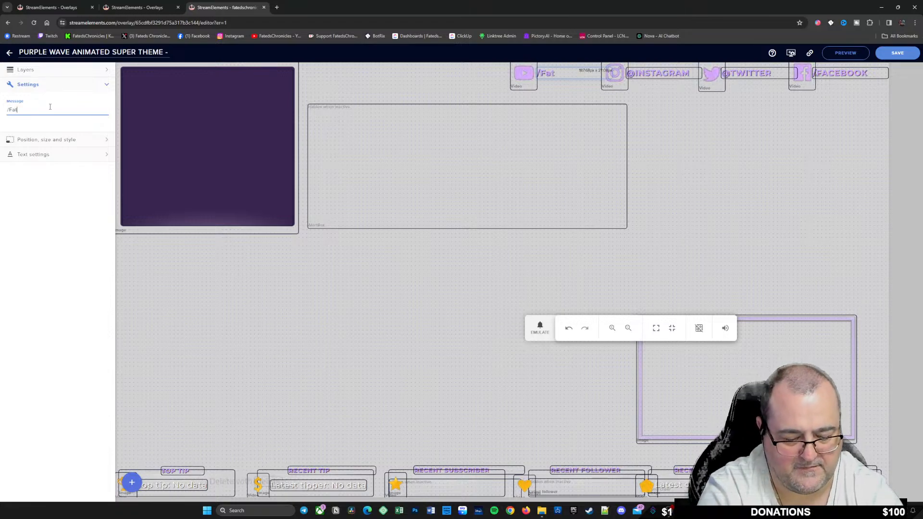
pyautogui.write('edsC')
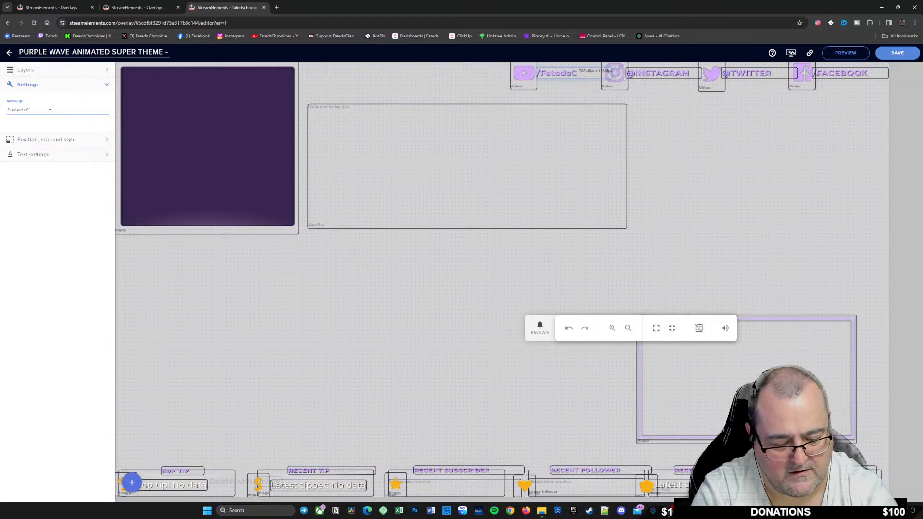
pyautogui.write('hronicles')
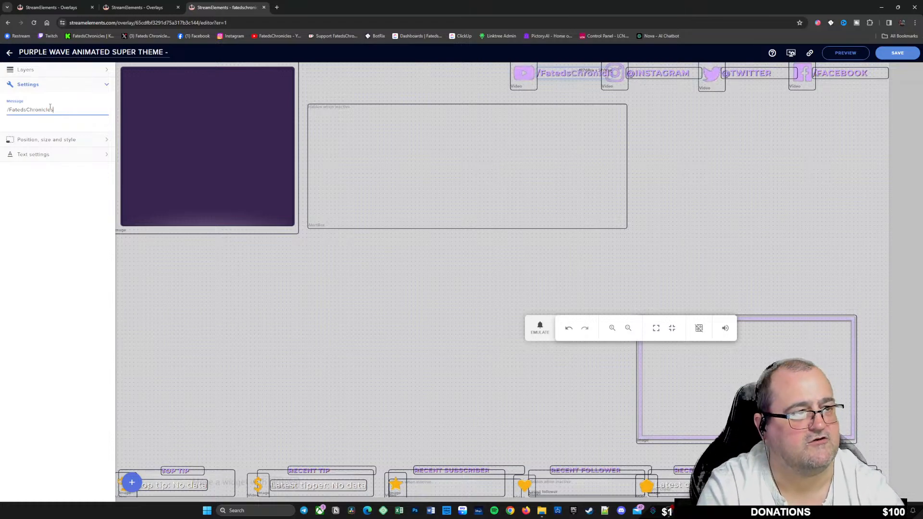
pyautogui.press('Return')
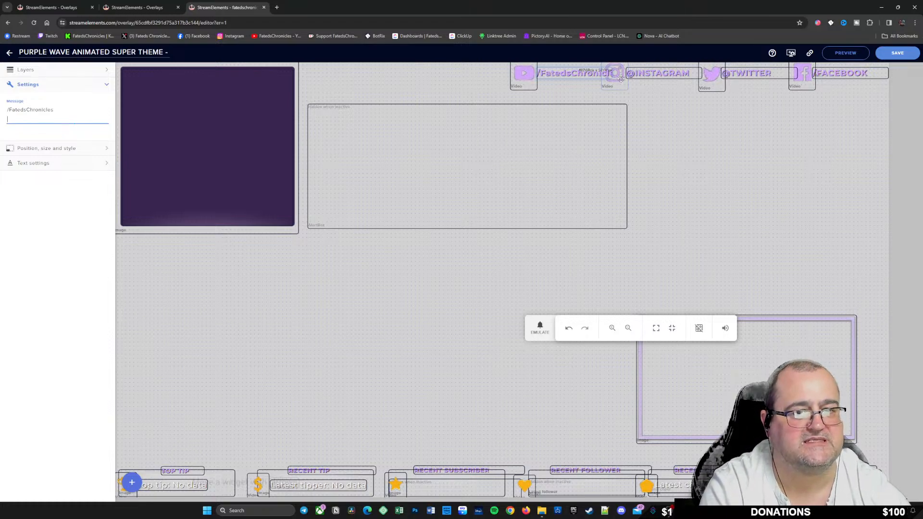
pyautogui.click(70, 71)
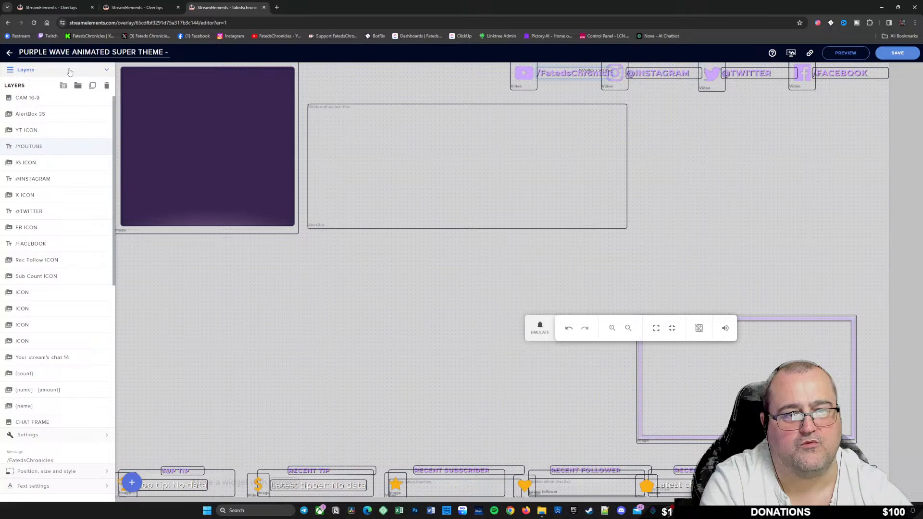
# Nudge the YT ICON symbol slightly right and down beside its label, and open its settings
pyautogui.click(48, 129)
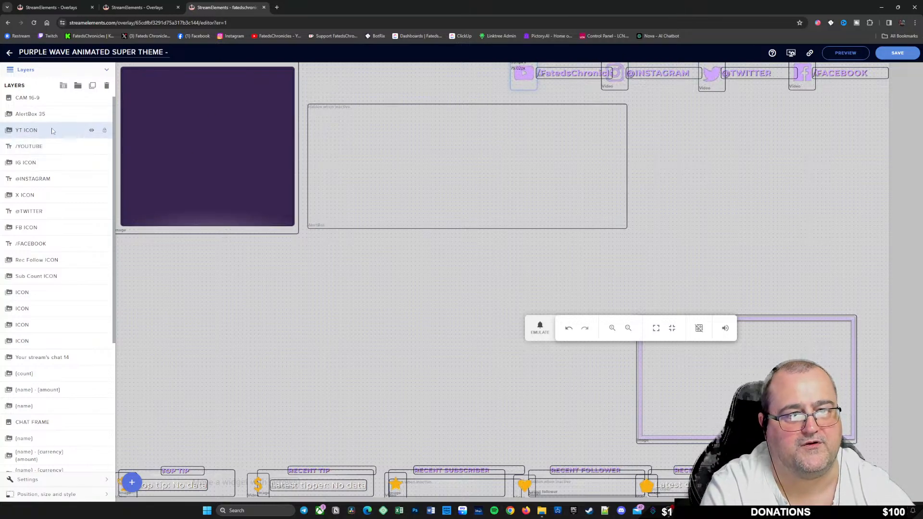
pyautogui.moveTo(514, 76)
pyautogui.mouseDown()
pyautogui.moveTo(340, 78)
pyautogui.moveTo(461, 88)
pyautogui.moveTo(368, 96)
pyautogui.moveTo(518, 77)
pyautogui.moveTo(503, 78)
pyautogui.mouseUp()
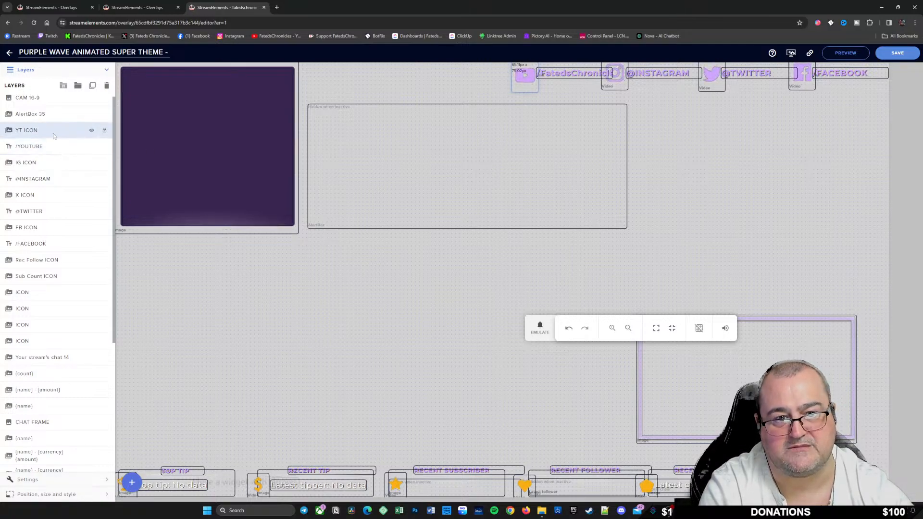
pyautogui.click(45, 480)
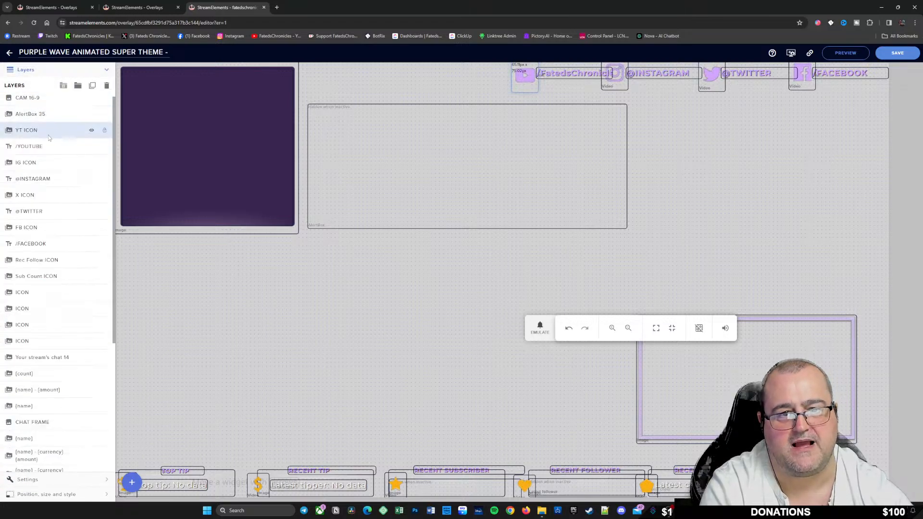
# Set the YT ICON video's left position to 988.68 px
pyautogui.click(48, 261)
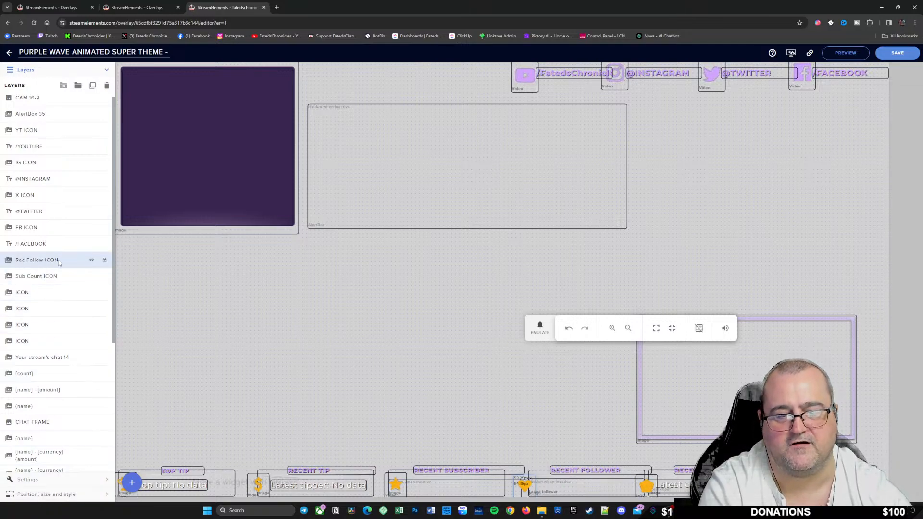
pyautogui.click(46, 130)
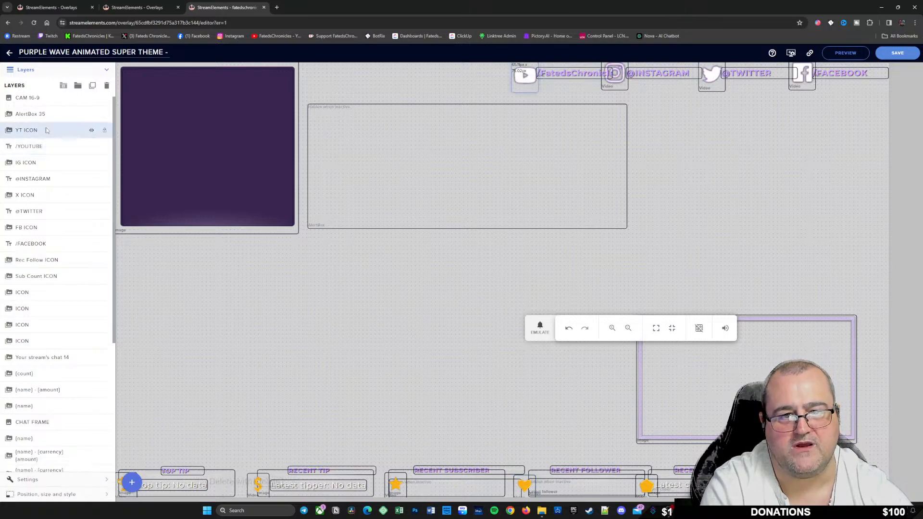
pyautogui.click(44, 480)
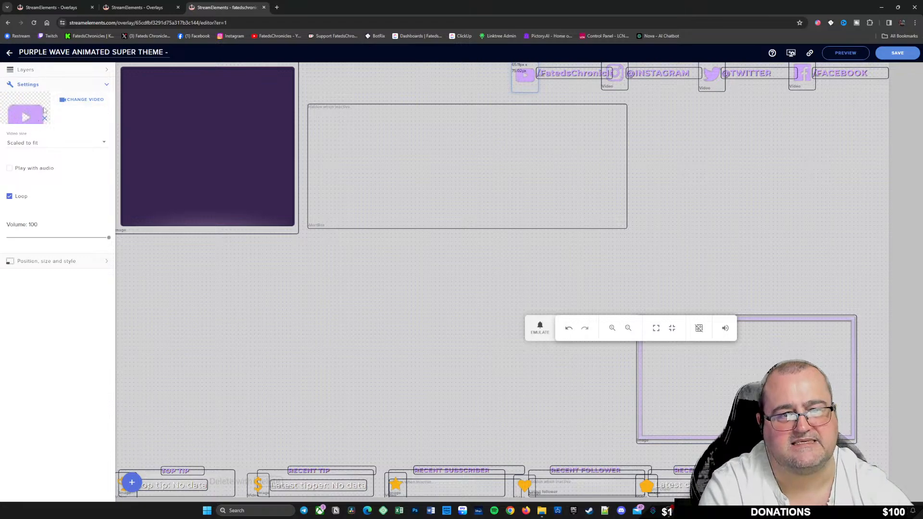
pyautogui.click(37, 262)
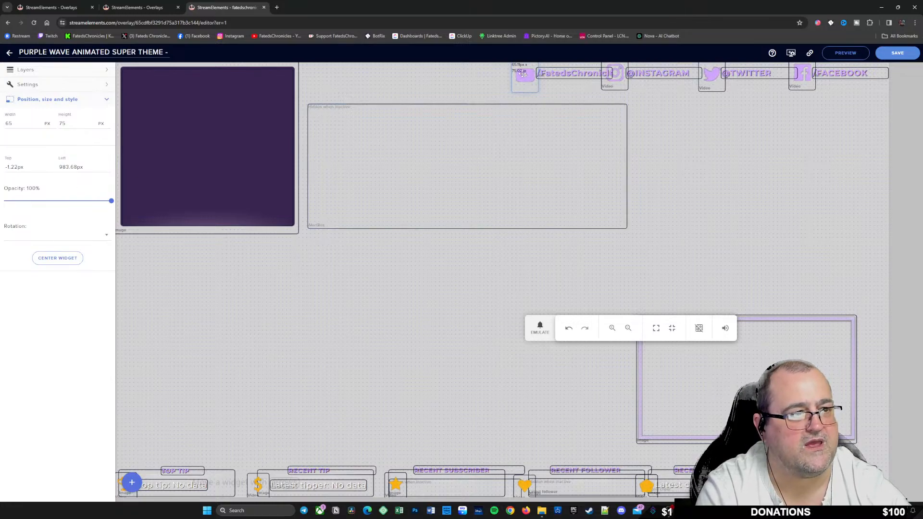
pyautogui.click(66, 167)
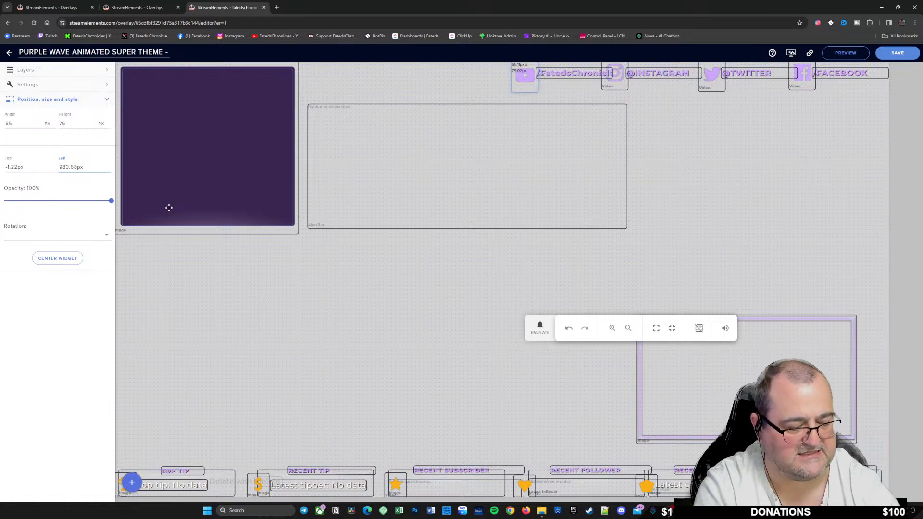
pyautogui.press('Delete')
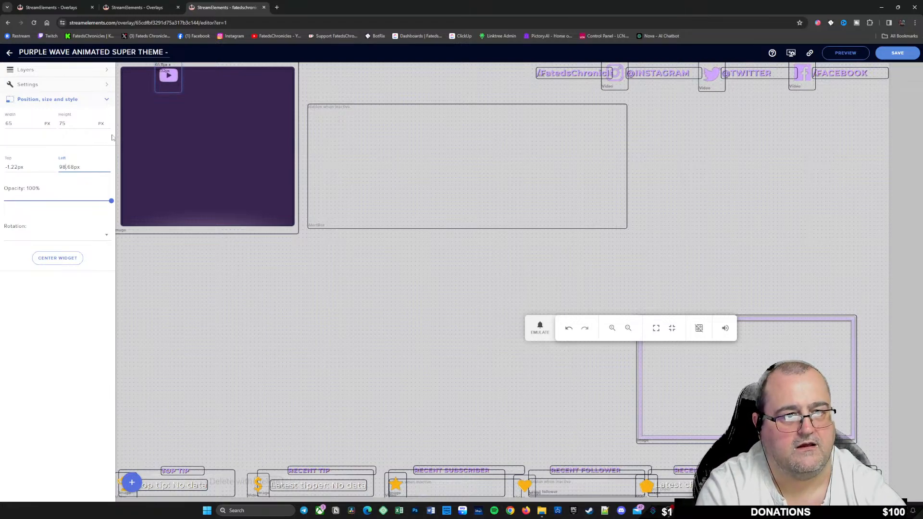
pyautogui.write('8')
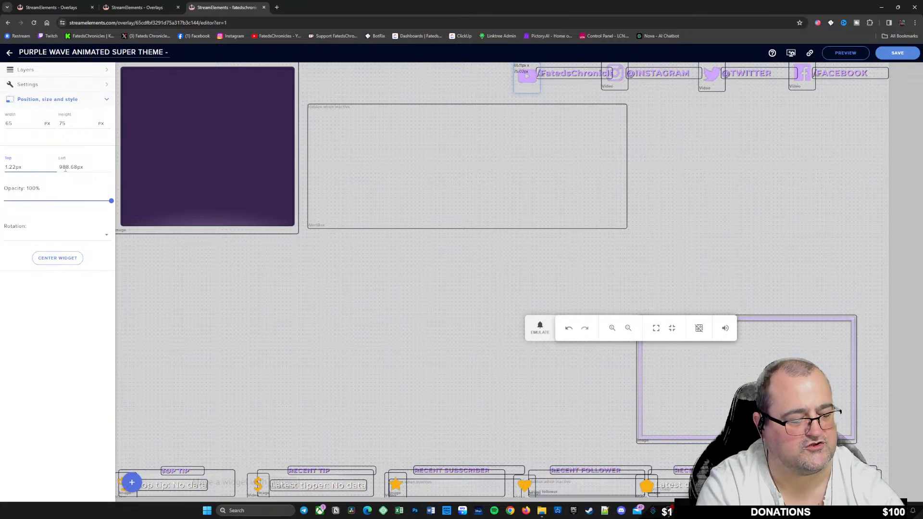
# Set the YT ICON video's top position to 0 px and return to the layer list
pyautogui.press('Delete')
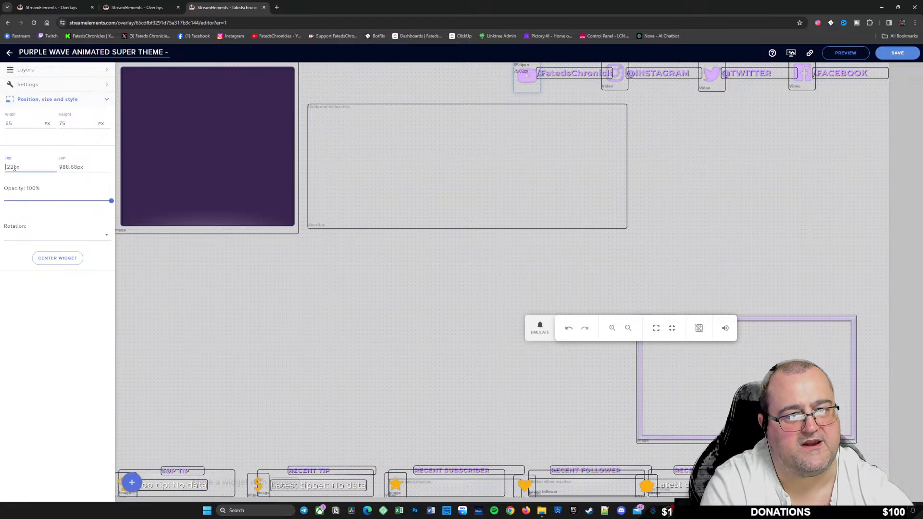
pyautogui.moveTo(14, 167); pyautogui.dragTo(4, 173)
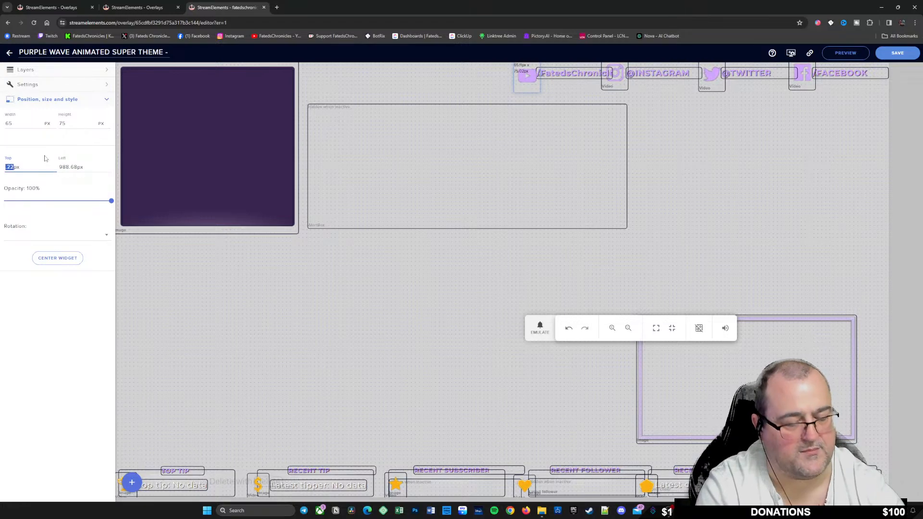
pyautogui.write('0')
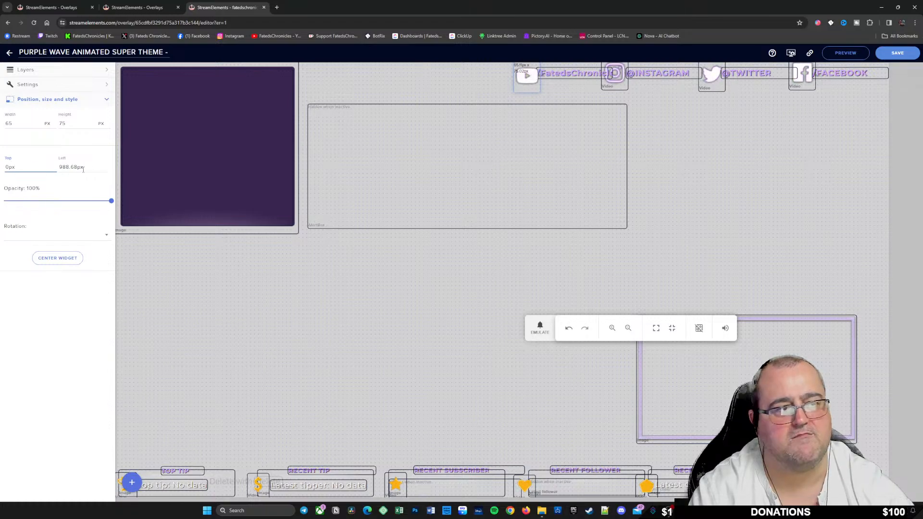
pyautogui.click(52, 85)
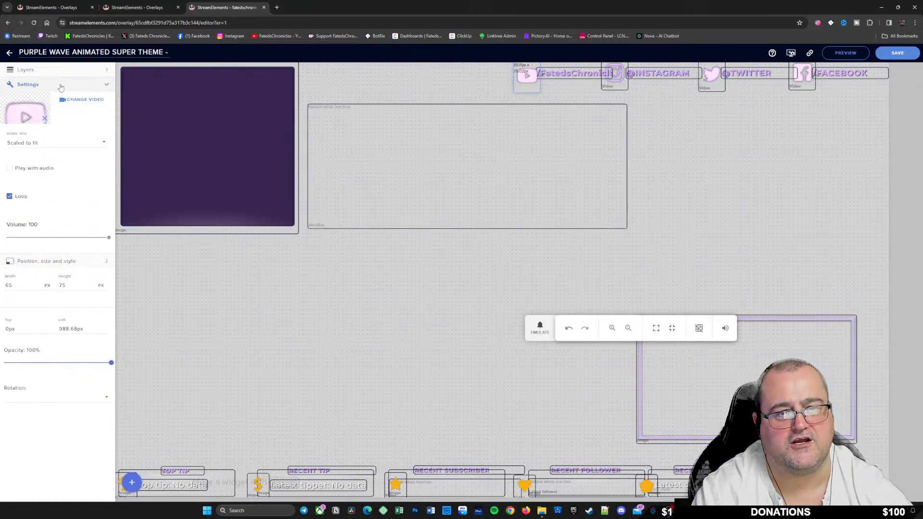
pyautogui.click(54, 71)
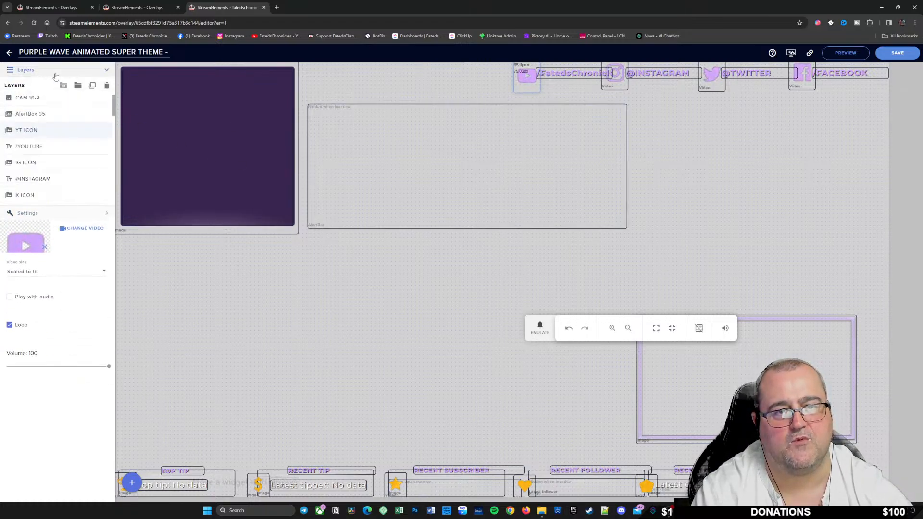
# Select the /YOUTUBE text layer and set its left position to 1045 px
pyautogui.click(59, 147)
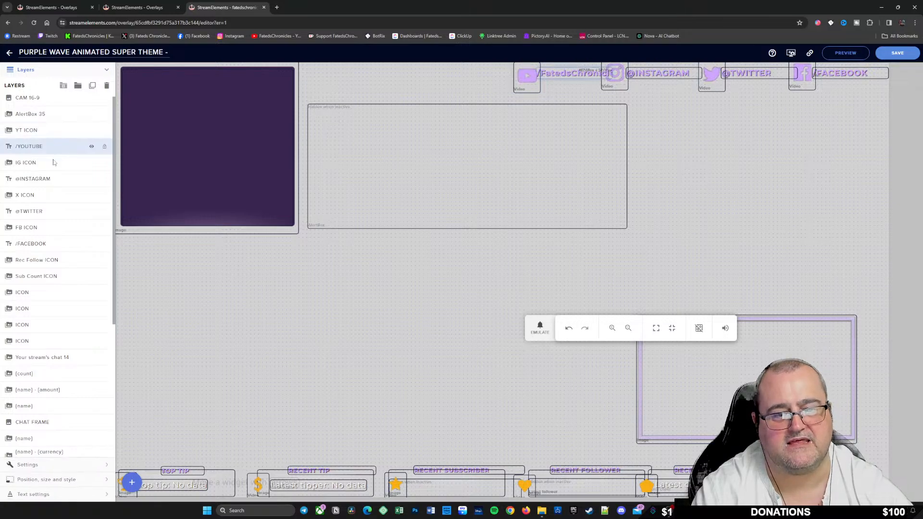
pyautogui.click(46, 479)
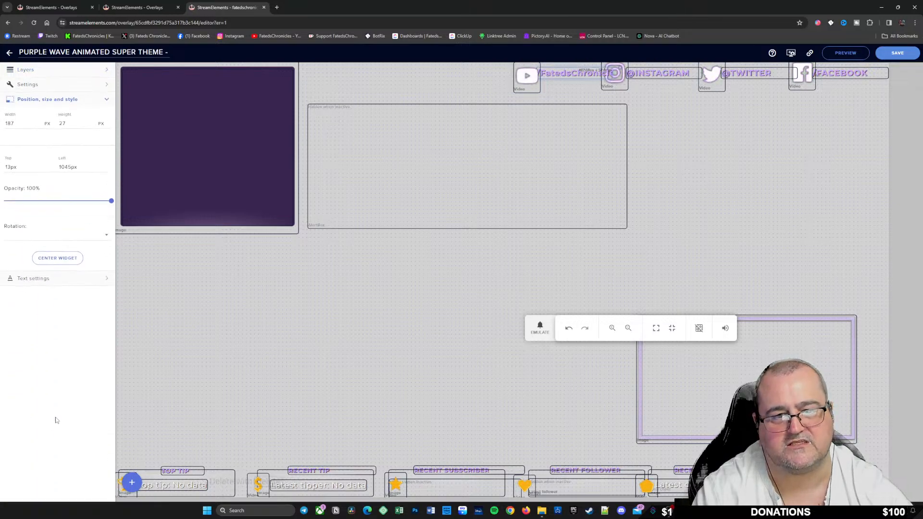
pyautogui.click(75, 167)
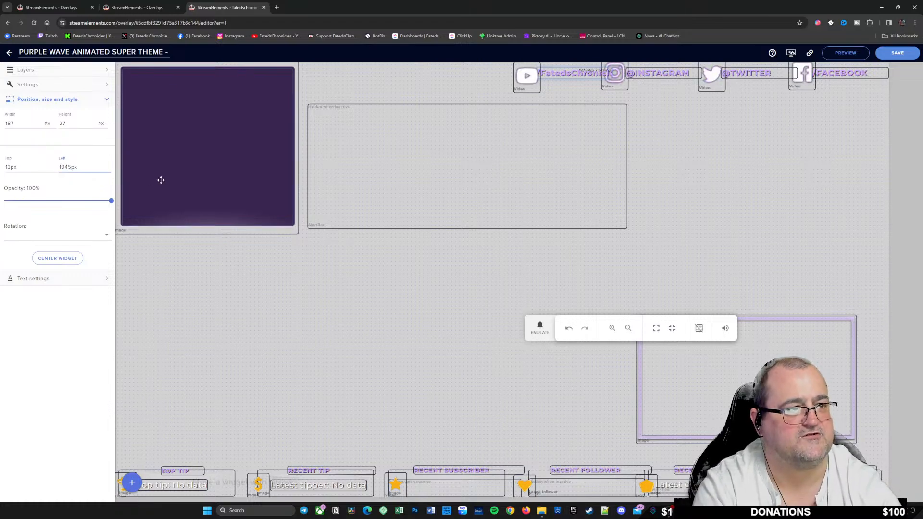
pyautogui.press('BackSpace')
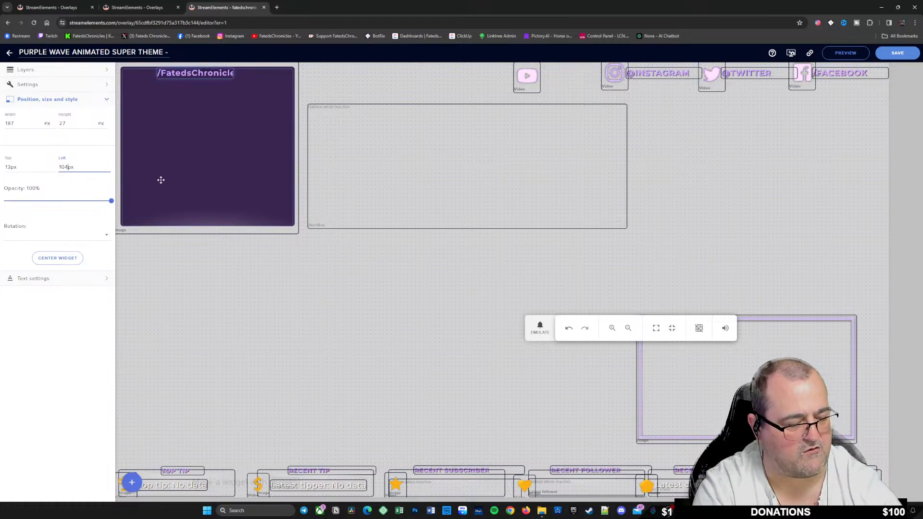
pyautogui.write('5')
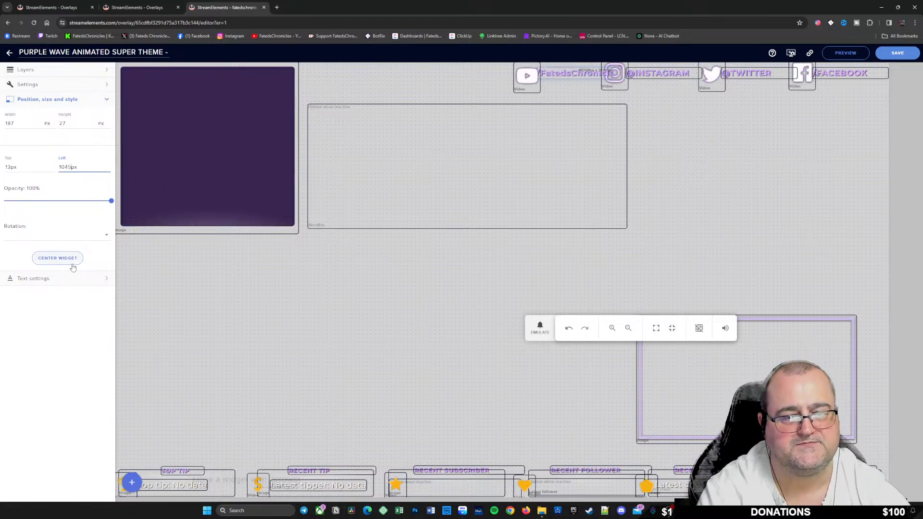
# Examine the /YOUTUBE layer's text settings, including the text colour picker and the list of available fonts
pyautogui.click(58, 278)
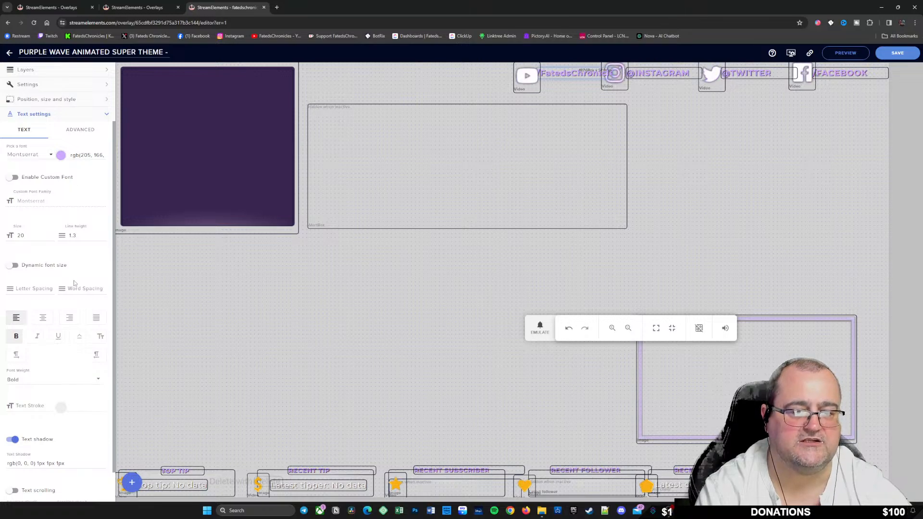
pyautogui.scroll(-1, 76, 412)
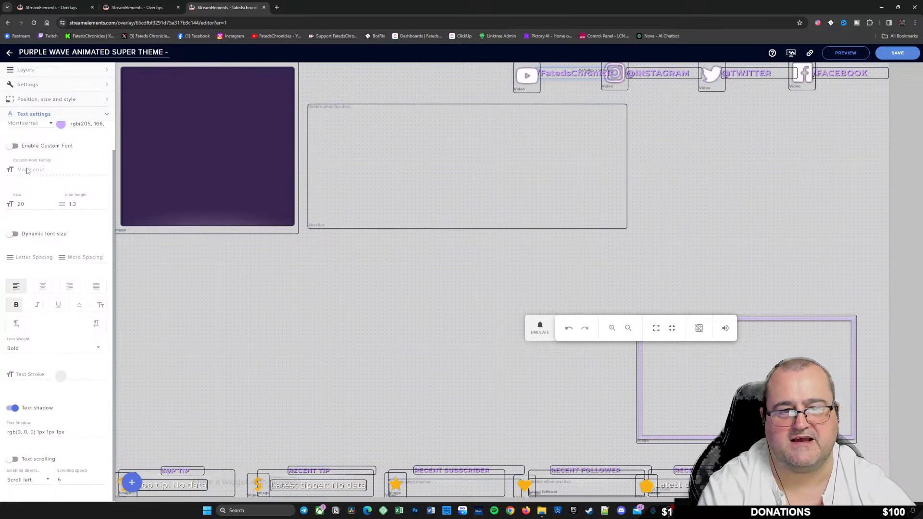
pyautogui.scroll(1, 41, 191)
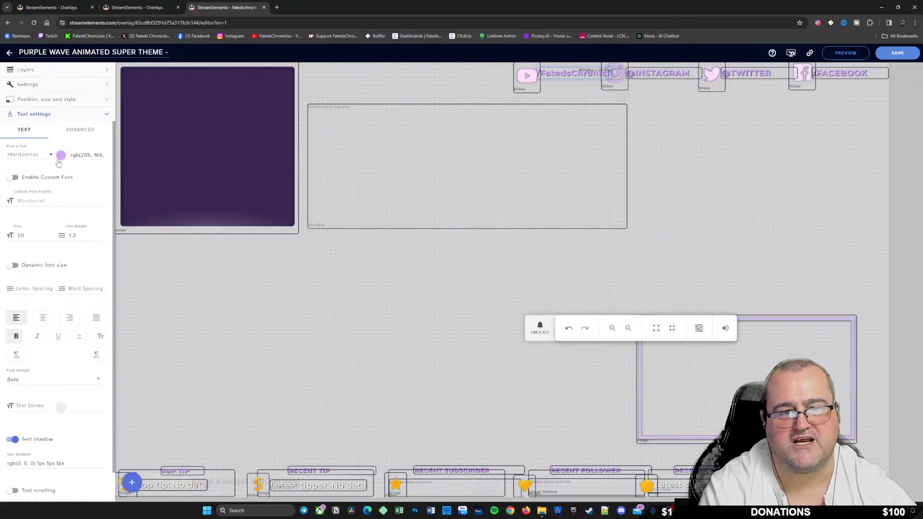
pyautogui.click(61, 155)
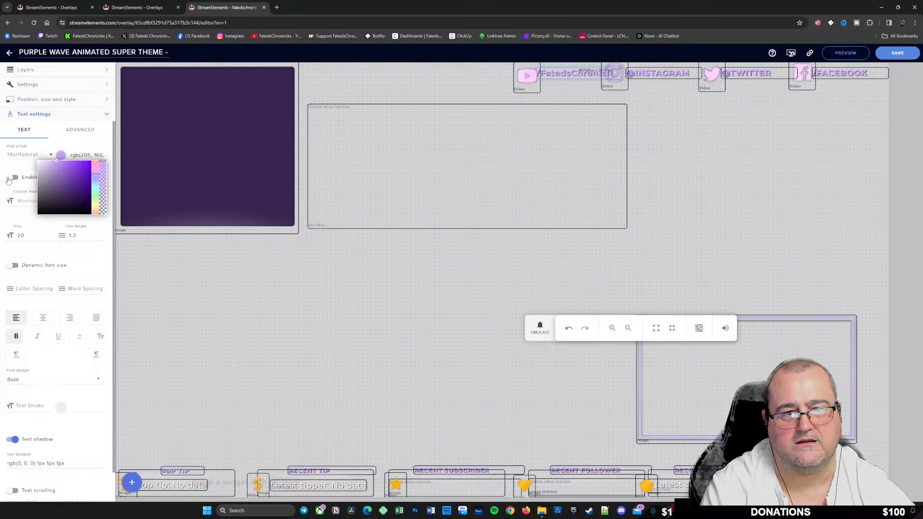
pyautogui.click(26, 155)
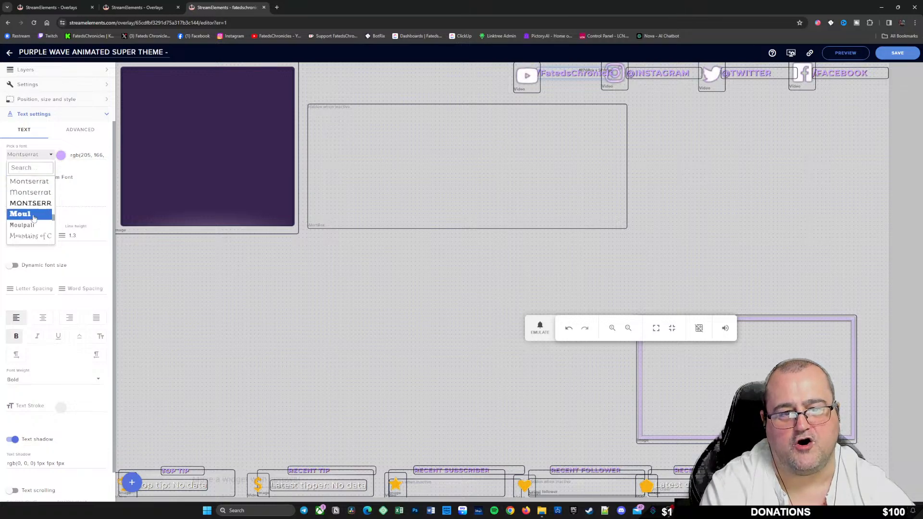
pyautogui.scroll(-10, 44, 218)
pyautogui.scroll(-5, 45, 217)
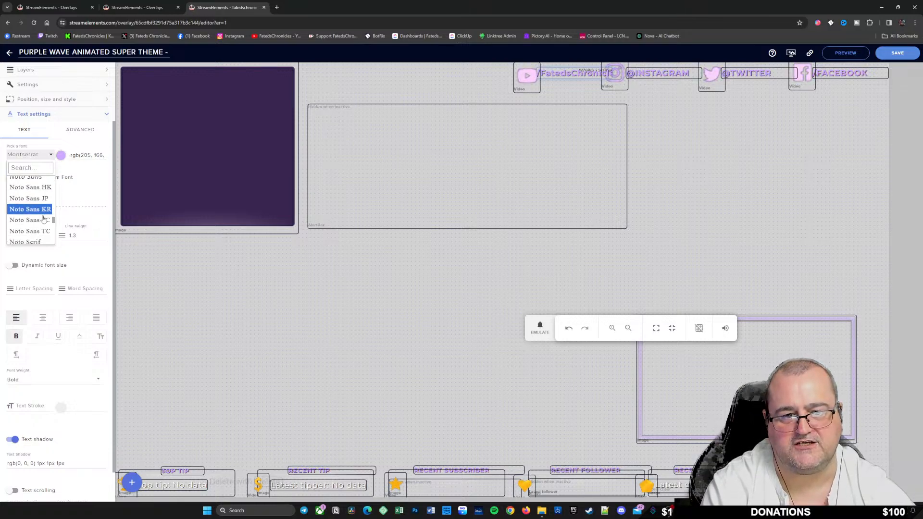
pyautogui.click(103, 191)
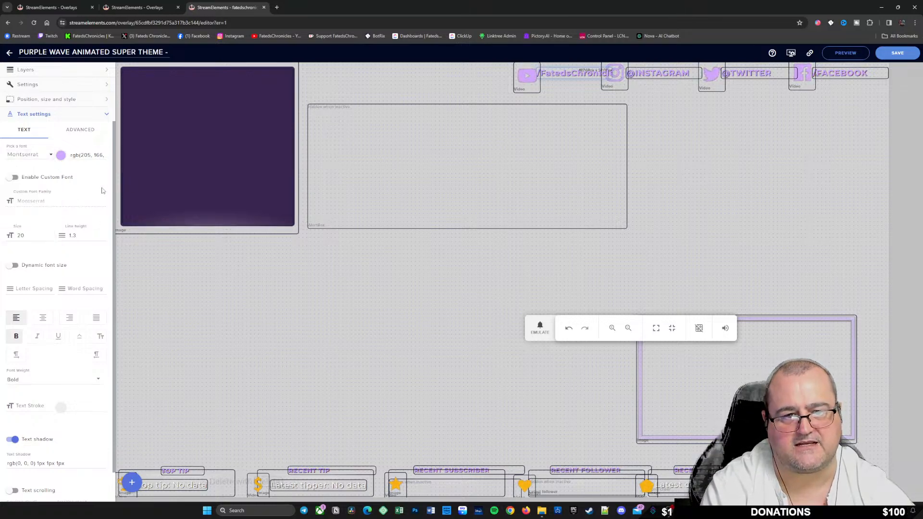
# Enable the custom font for the /YOUTUBE text, keep Montserrat as its font family, and recheck the font list
pyautogui.click(14, 177)
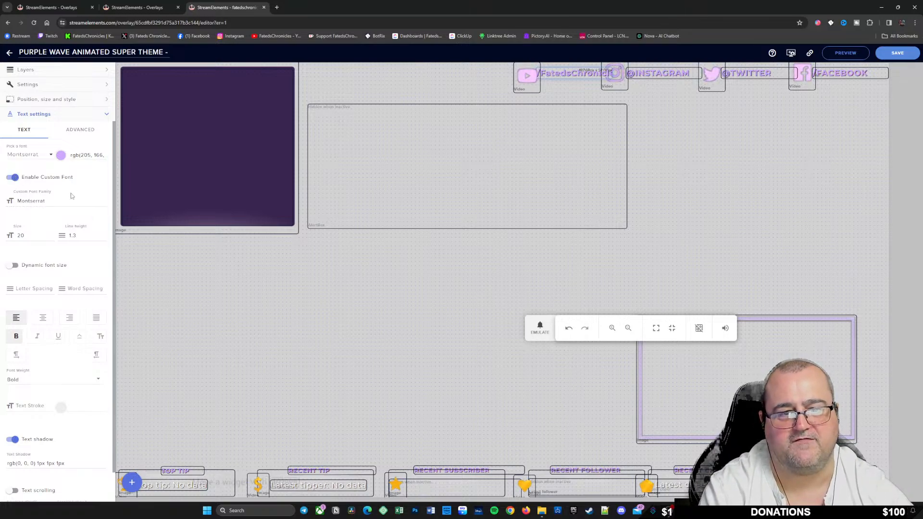
pyautogui.click(56, 202)
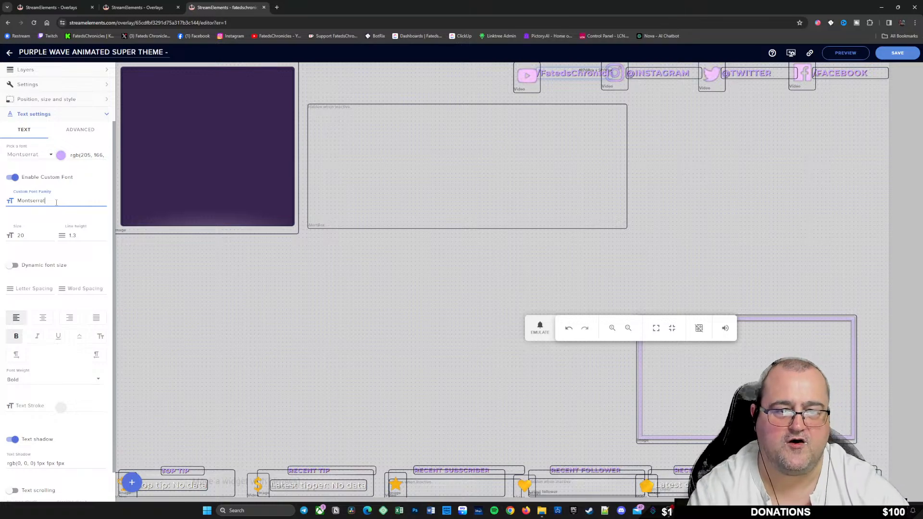
pyautogui.click(44, 155)
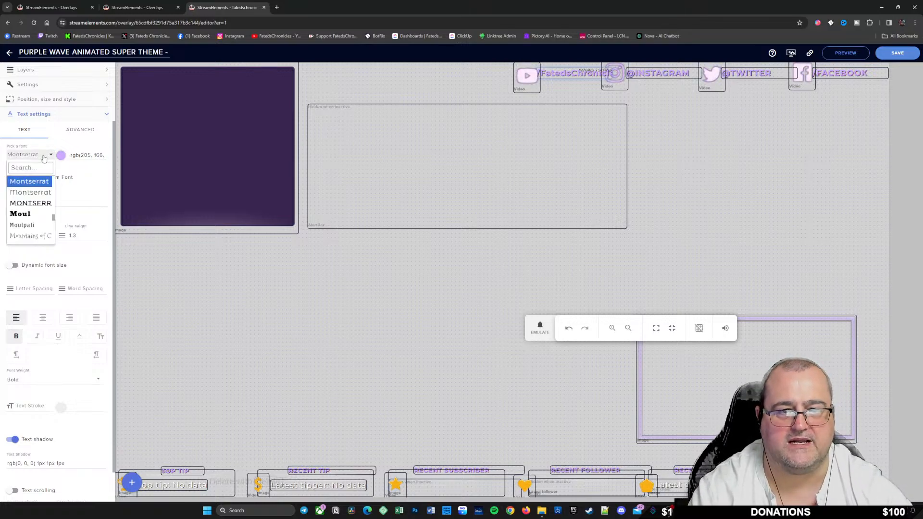
pyautogui.click(90, 189)
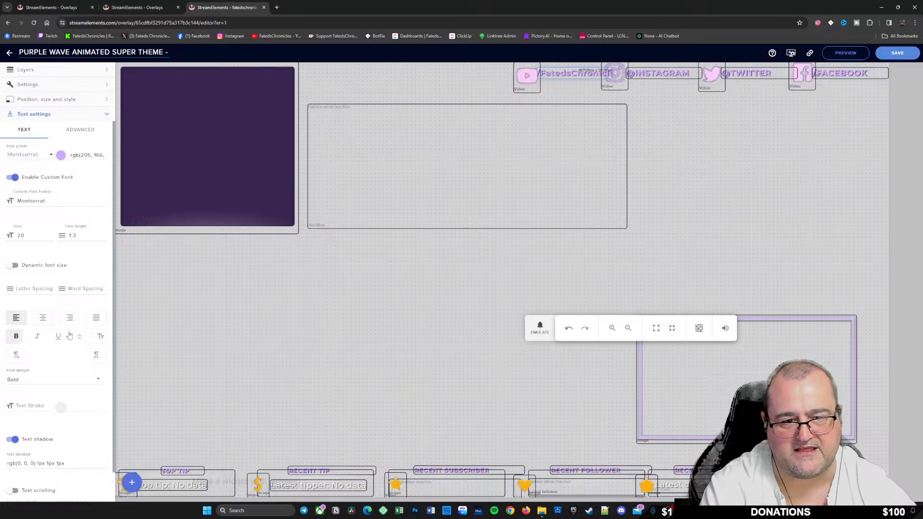
# Try text scrolling on the /YOUTUBE text, check the available scroll directions, and switch scrolling back off
pyautogui.scroll(-1, 93, 343)
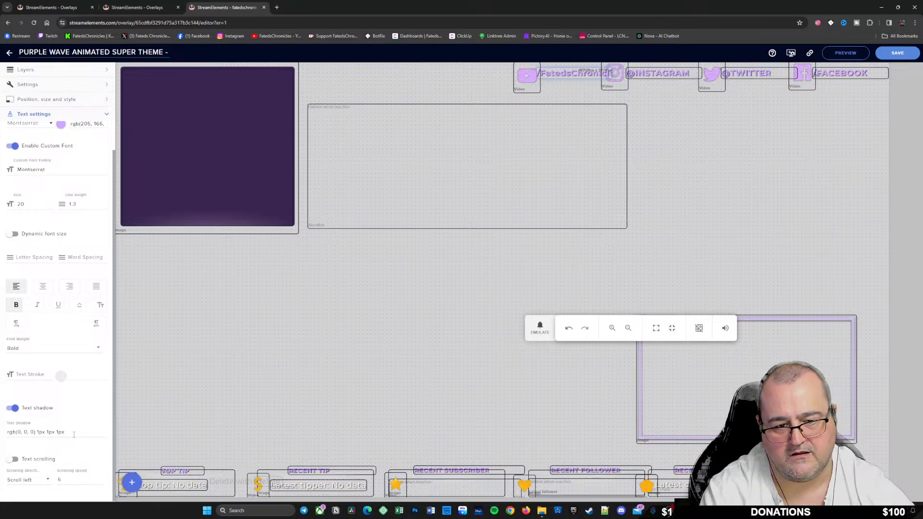
pyautogui.click(12, 460)
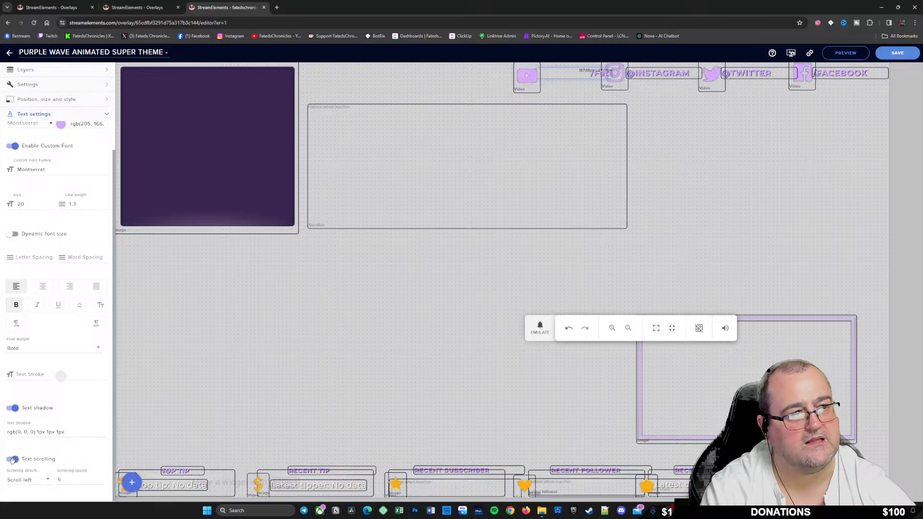
pyautogui.click(38, 480)
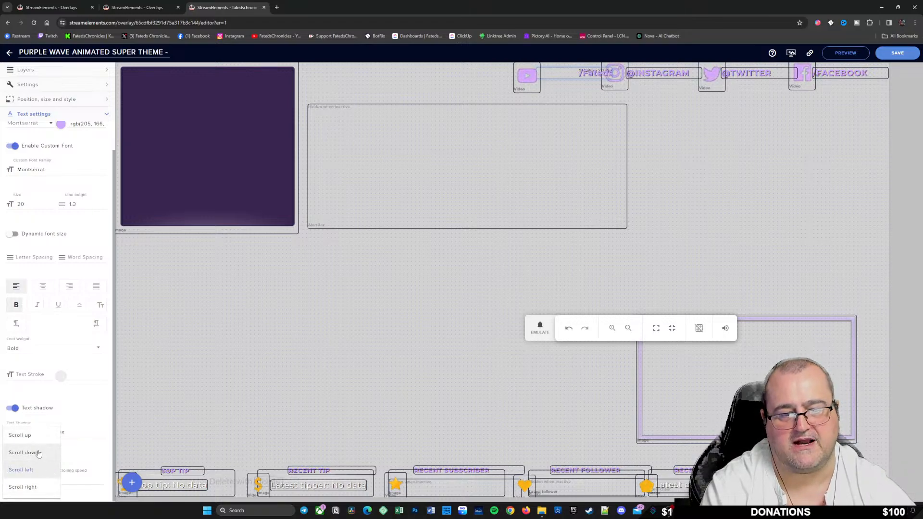
pyautogui.click(93, 410)
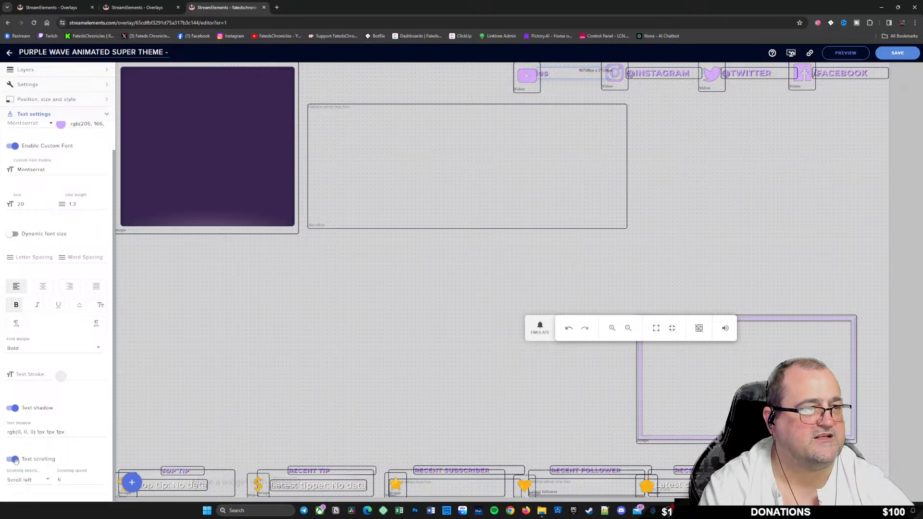
pyautogui.click(15, 459)
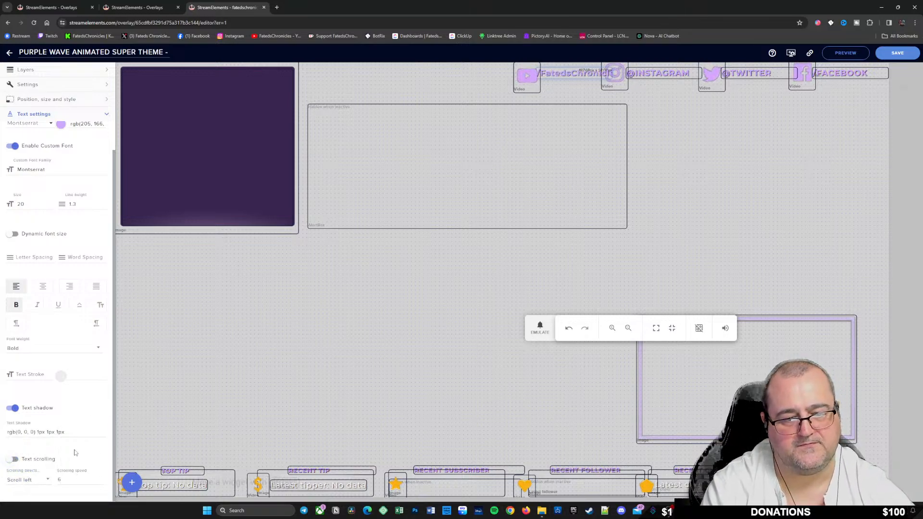
# Turn off the text shadow on the /YOUTUBE text and return to the layer list
pyautogui.click(13, 408)
pyautogui.scroll(2, 115, 248)
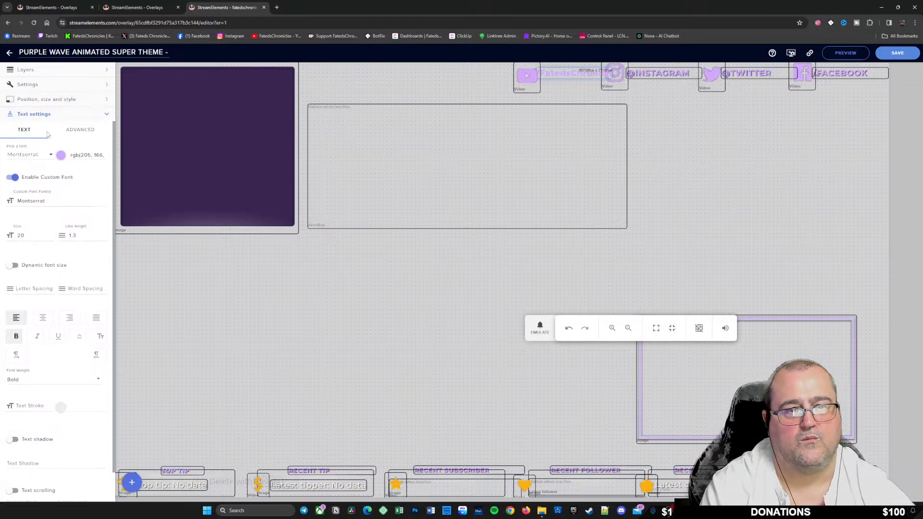
pyautogui.click(53, 71)
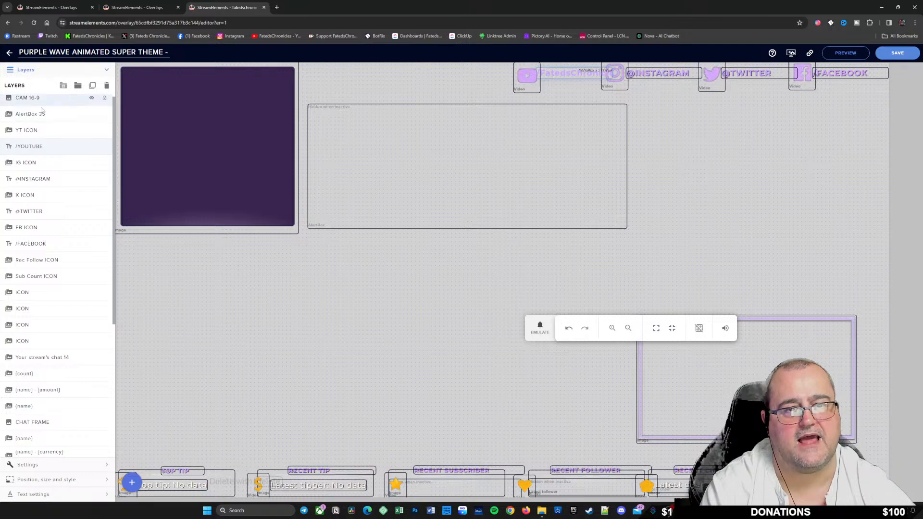
# Group the social icon and text layers from YT ICON through /FACEBOOK and collapse the new widget group
pyautogui.click(53, 129)
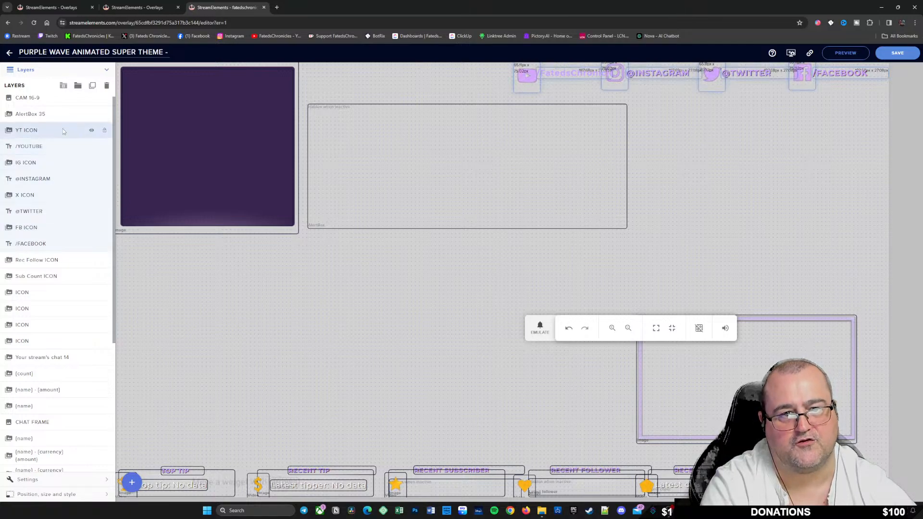
pyautogui.click(78, 86)
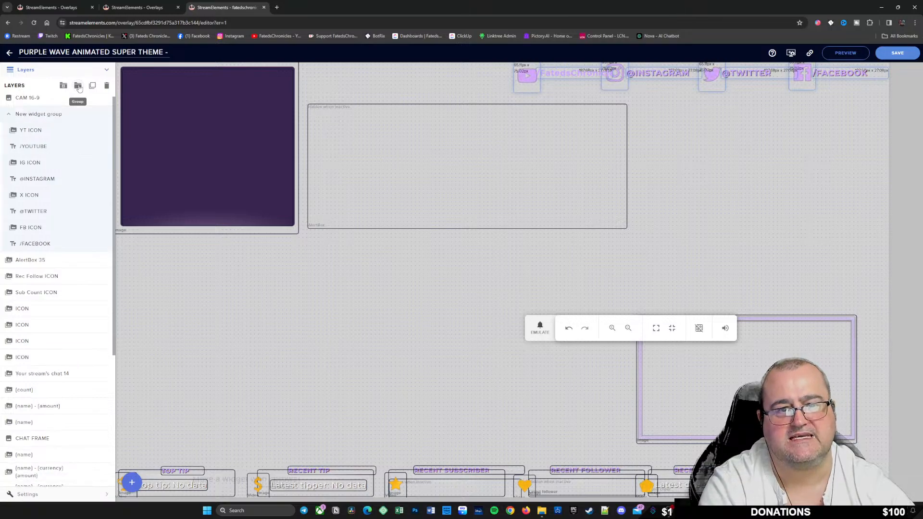
pyautogui.click(25, 115)
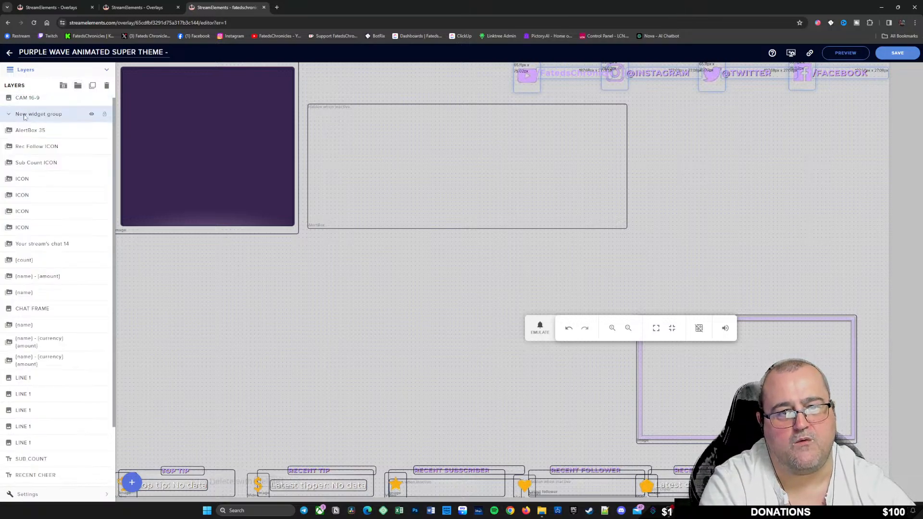
# Rename the new widget group as Socials
pyautogui.doubleClick(39, 115)
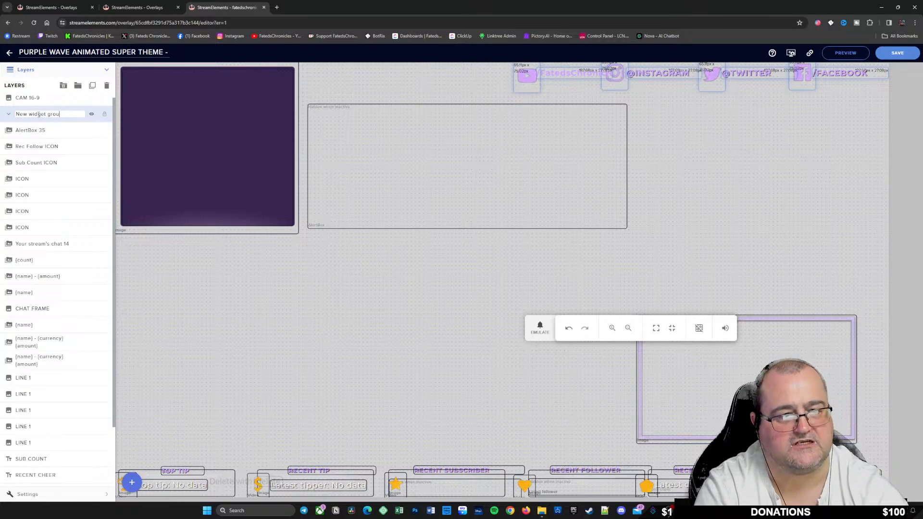
pyautogui.press('BackSpace')
pyautogui.press('BackSpace')
pyautogui.press('BackSpace')
pyautogui.press('BackSpace')
pyautogui.press('BackSpace')
pyautogui.press('BackSpace')
pyautogui.write('Socials')
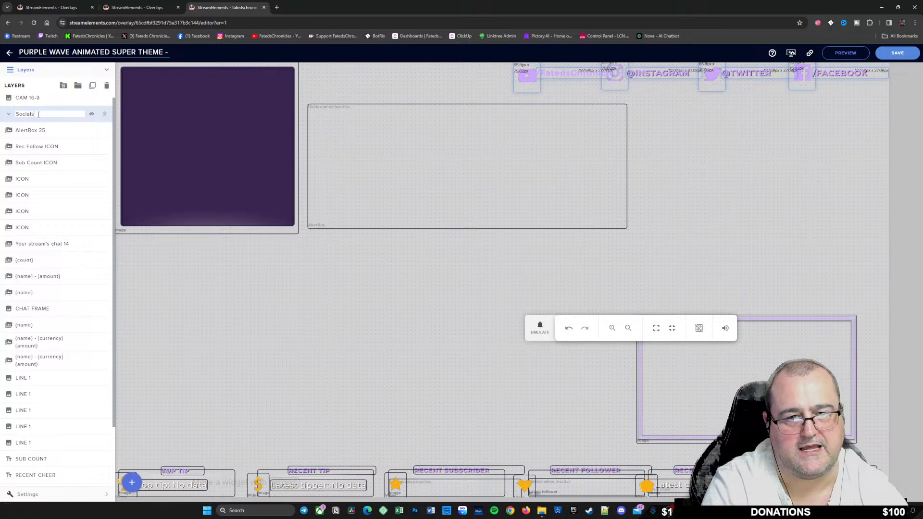
pyautogui.press('Return')
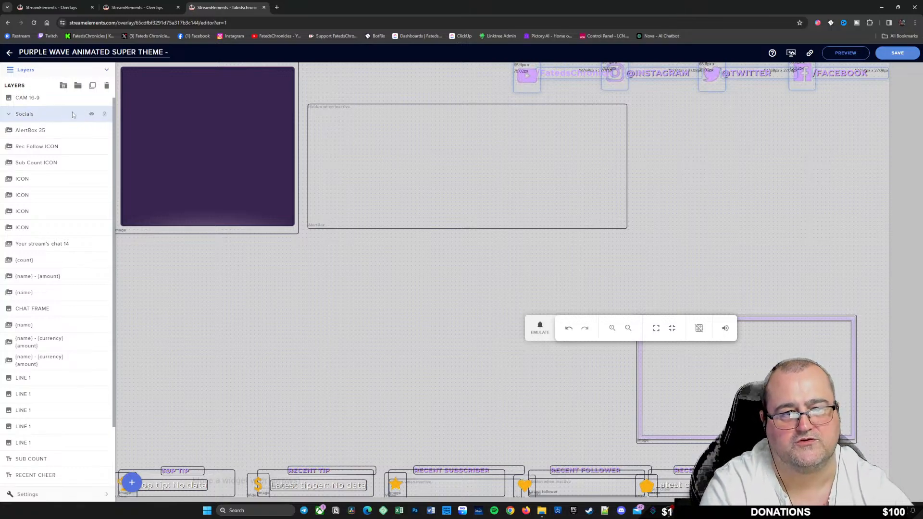
# Hide the Socials group and show it again, then save the overlay and return to a refreshed overlays list
pyautogui.click(92, 114)
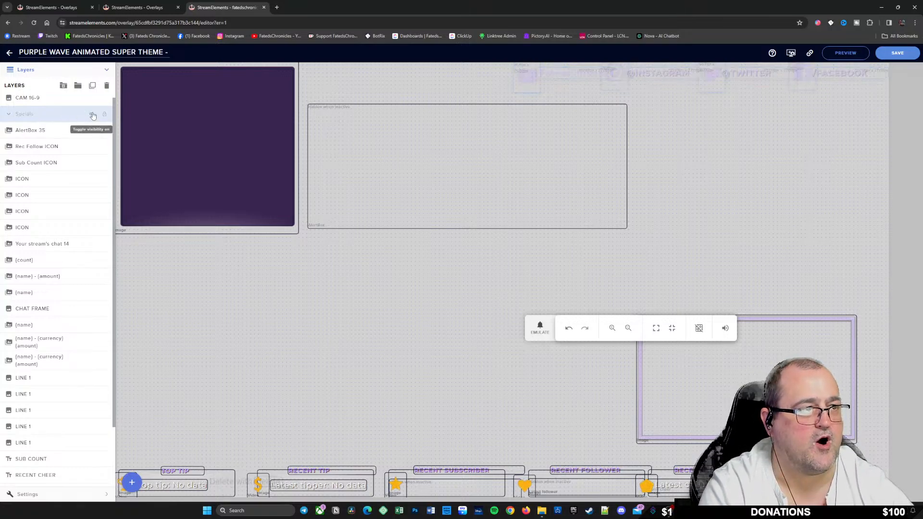
pyautogui.click(92, 115)
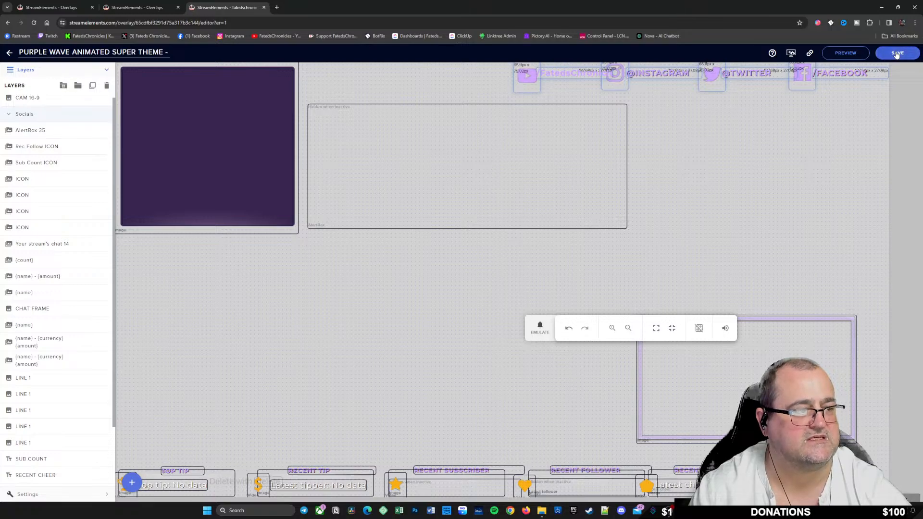
pyautogui.click(8, 54)
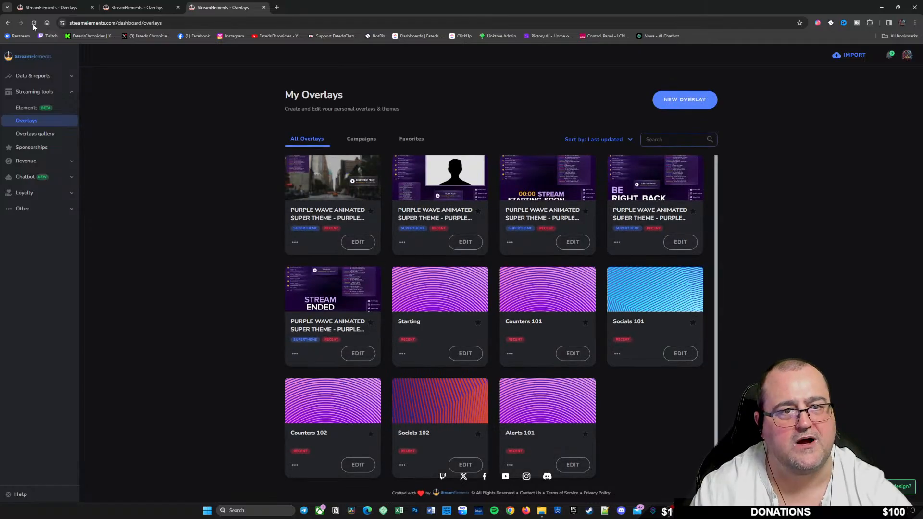
pyautogui.click(33, 23)
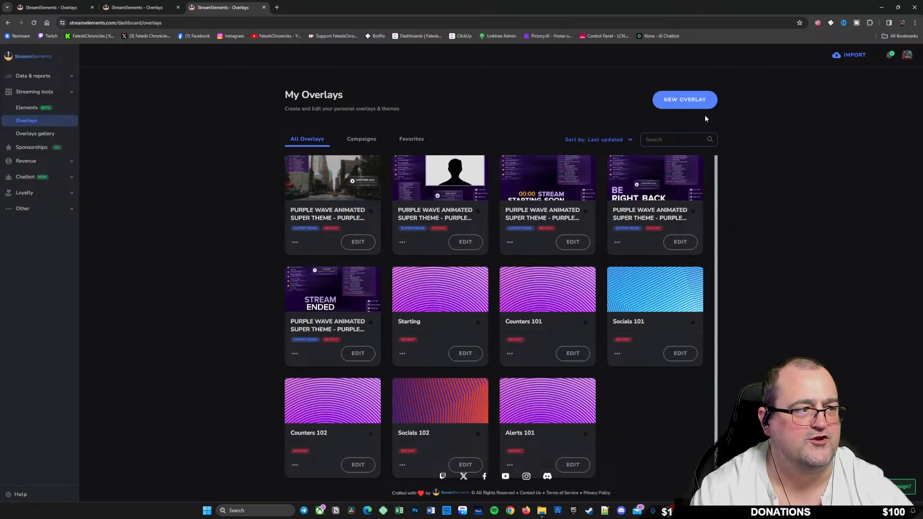
# Create a new 1080p overlay named Socials, save it, and return to the overlays list
pyautogui.click(690, 101)
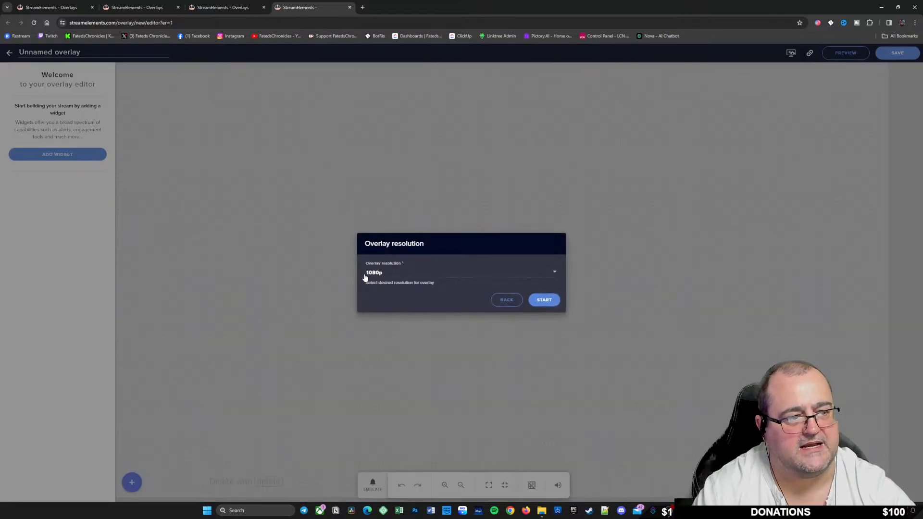
pyautogui.click(544, 300)
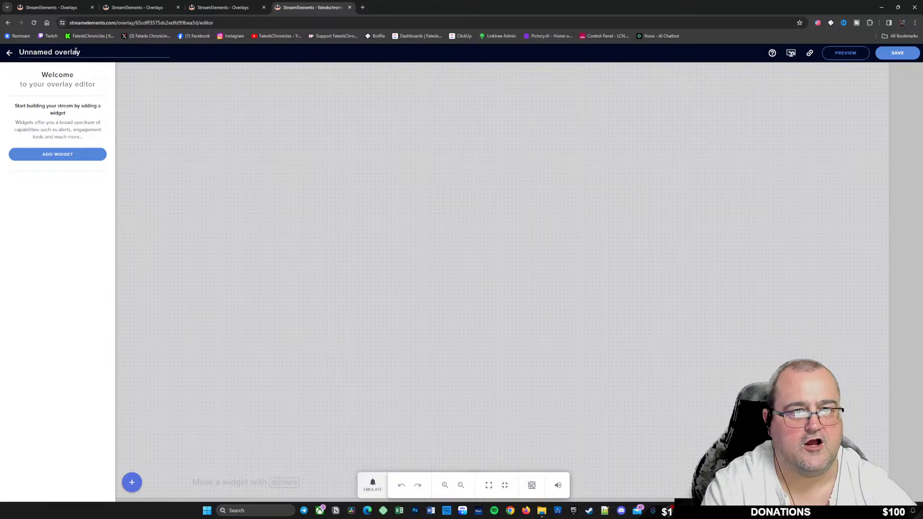
pyautogui.moveTo(84, 51); pyautogui.dragTo(26, 52)
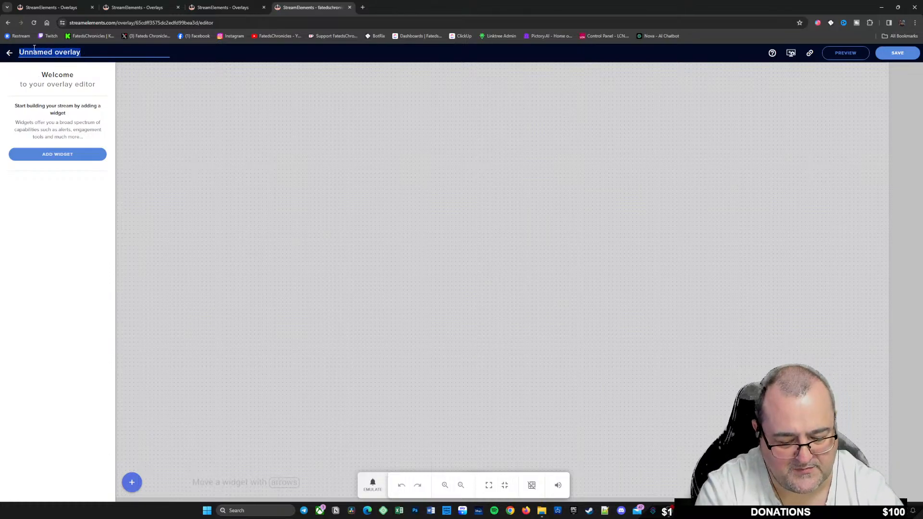
pyautogui.write('Soc')
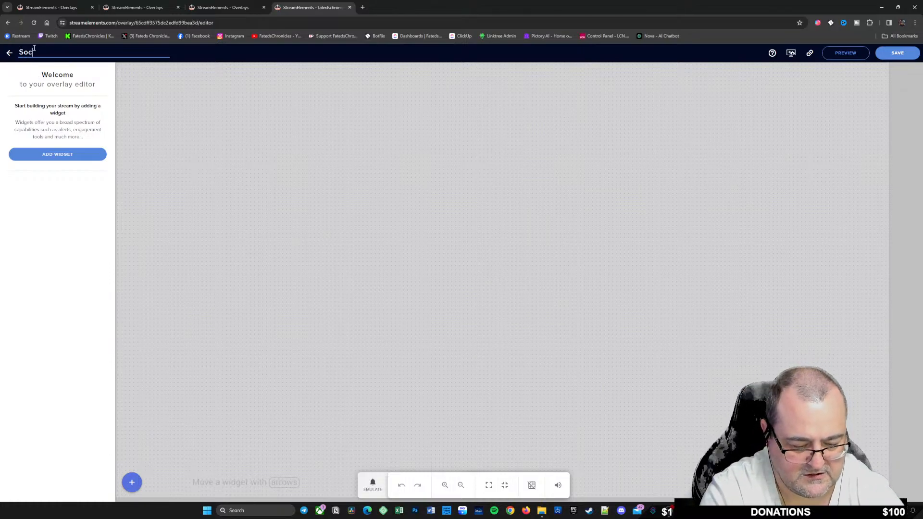
pyautogui.write('ials')
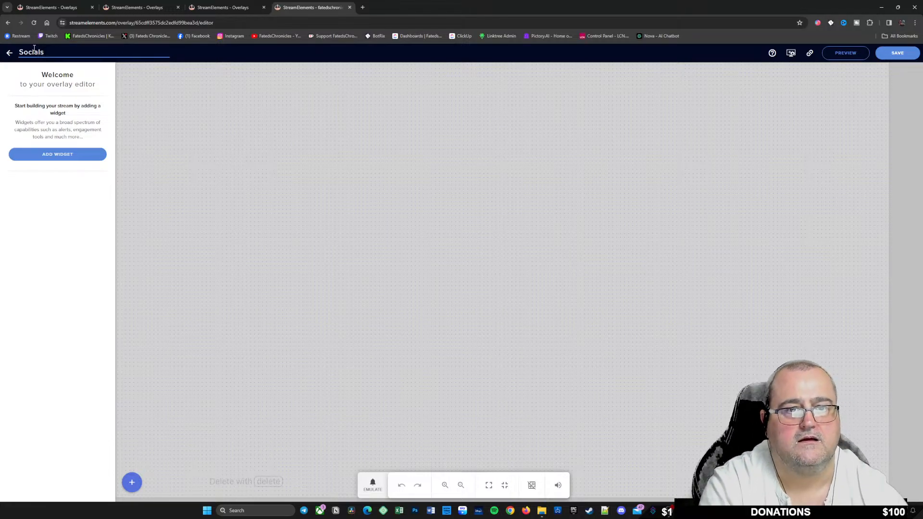
pyautogui.click(897, 57)
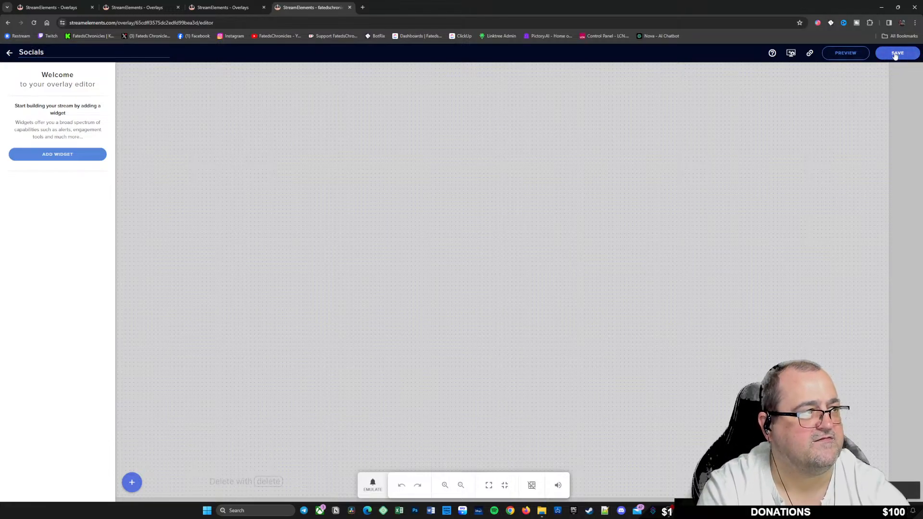
pyautogui.click(10, 55)
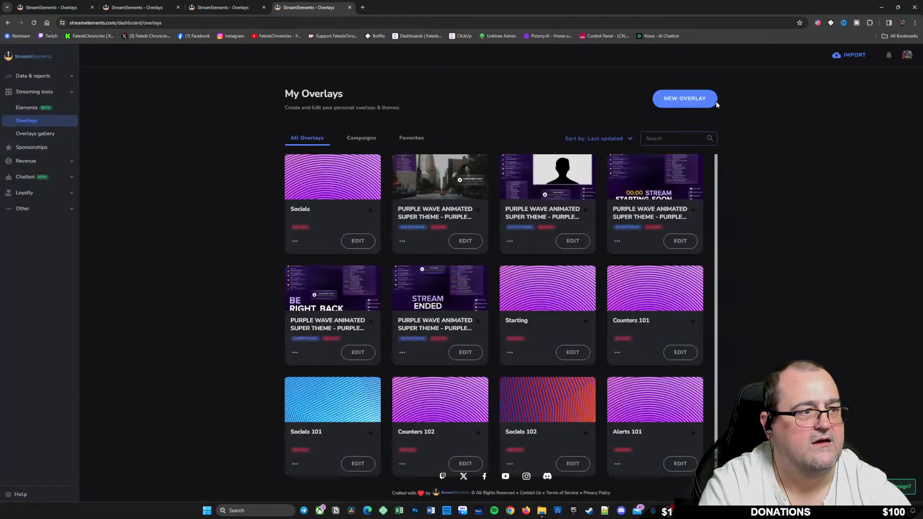
# Create a new 1080p overlay named Alerts, save it, and return to the overlays list
pyautogui.click(714, 103)
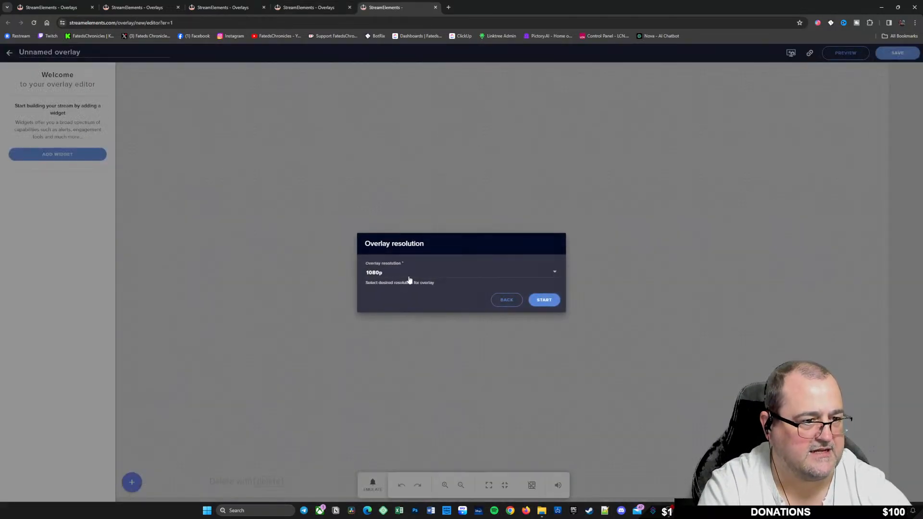
pyautogui.click(546, 301)
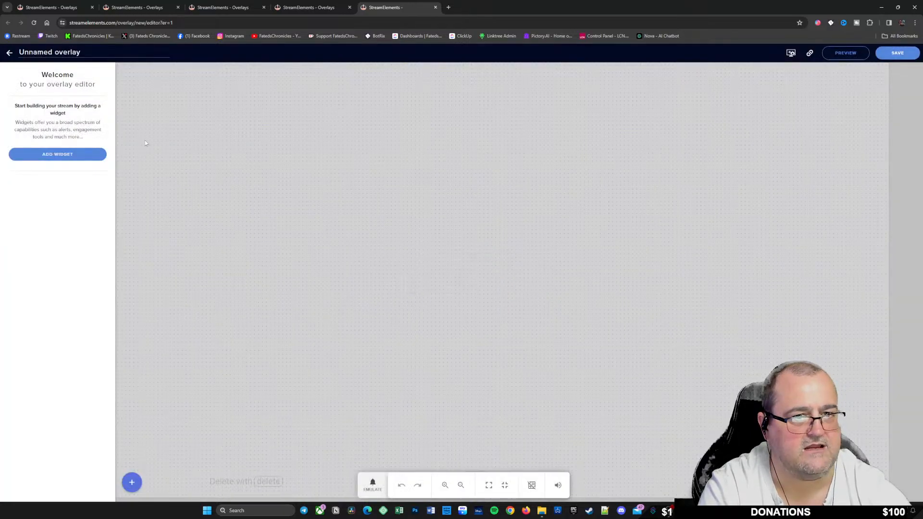
pyautogui.moveTo(89, 52); pyautogui.dragTo(18, 52)
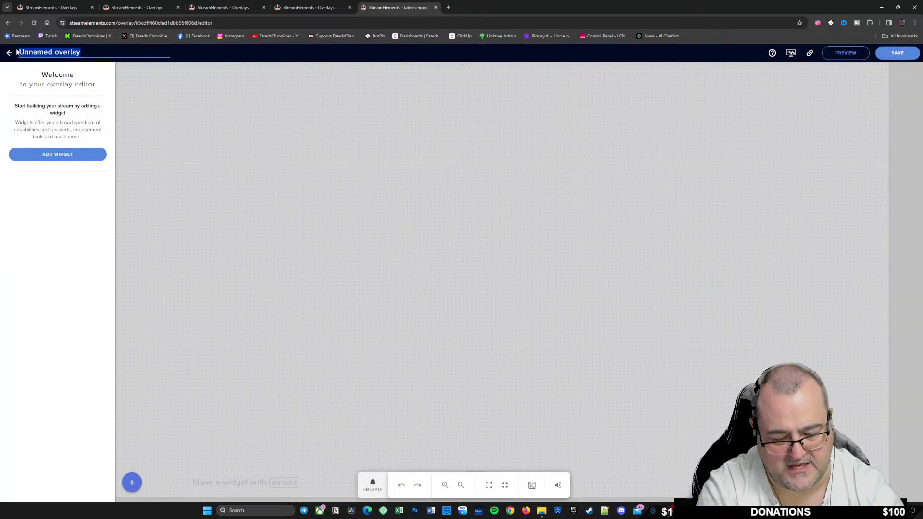
pyautogui.write('Aler')
pyautogui.write('ts')
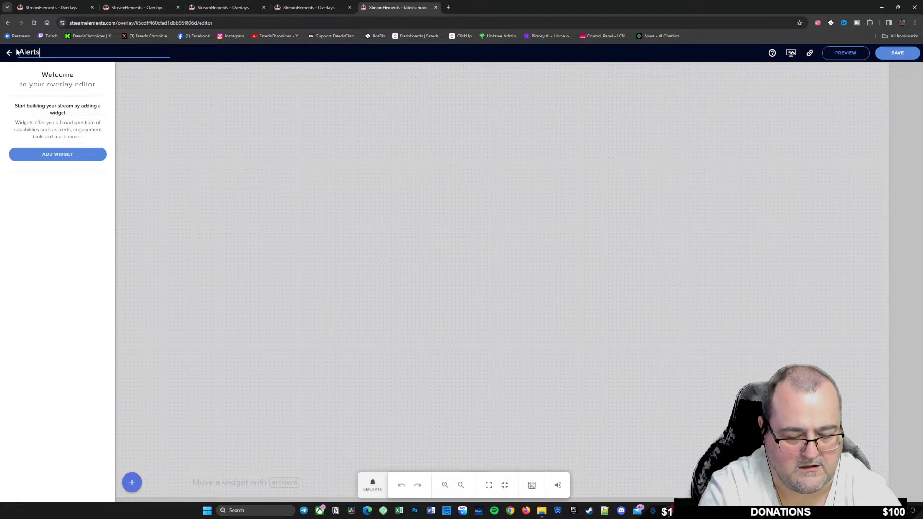
pyautogui.click(895, 53)
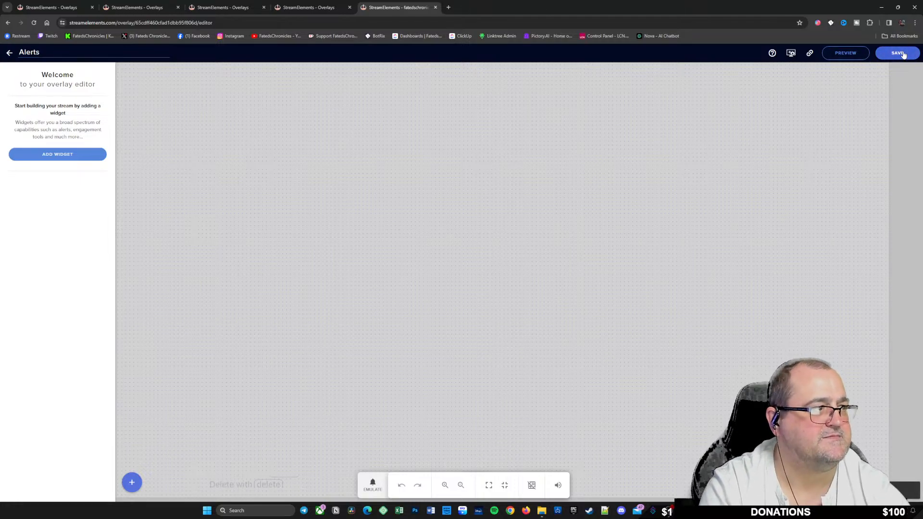
pyautogui.click(9, 52)
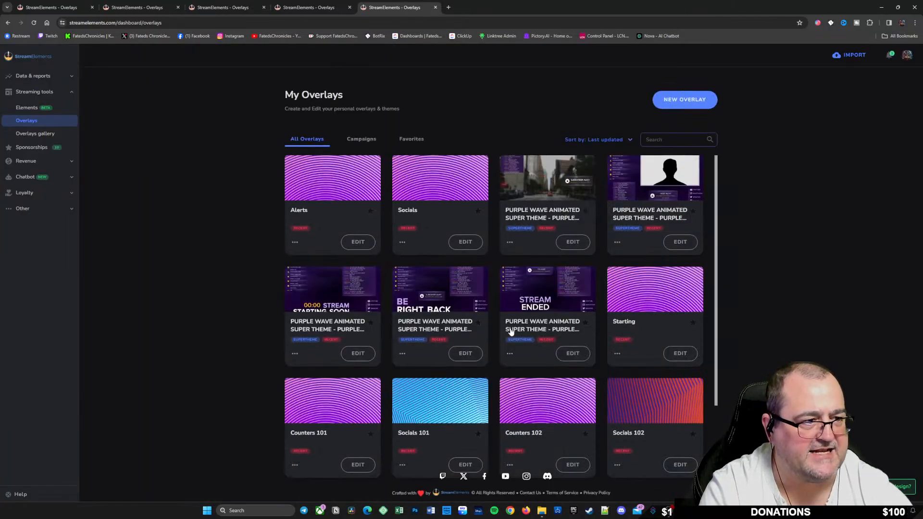
# Create a new 1080p overlay named Counters, save it, and return to the overlays list
pyautogui.click(674, 102)
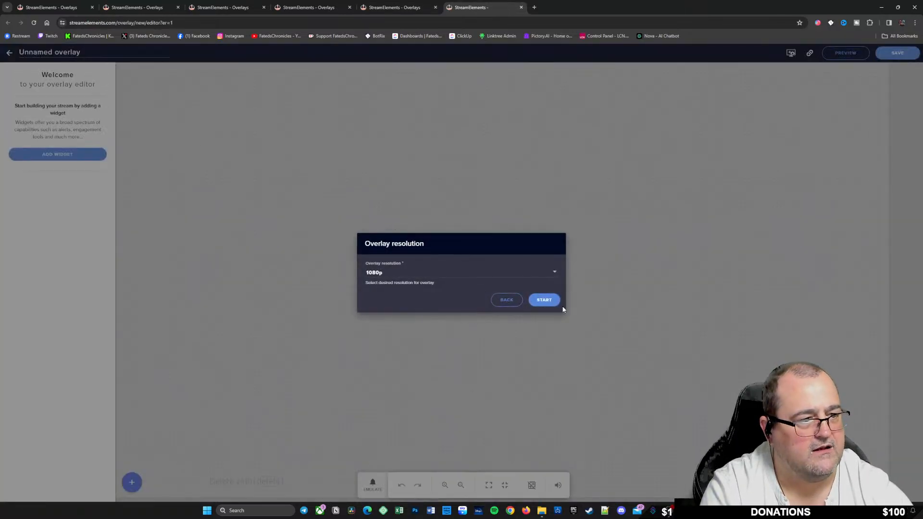
pyautogui.click(545, 302)
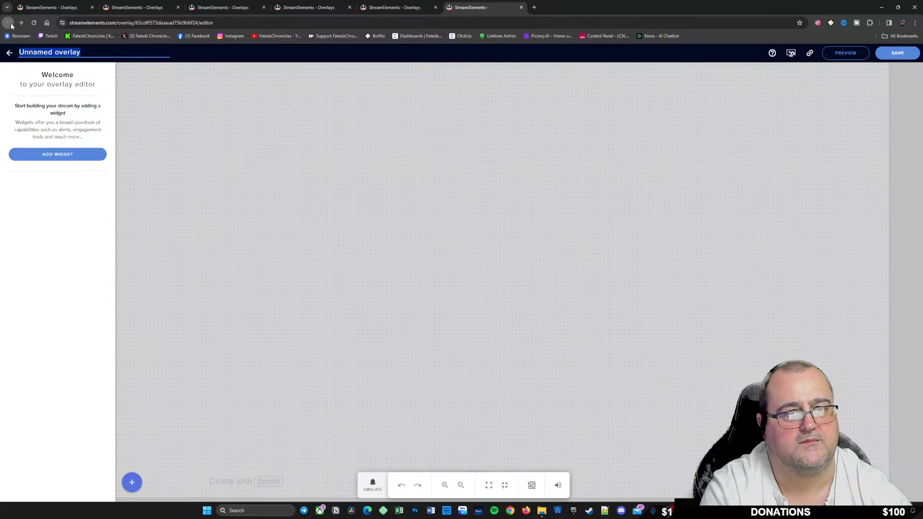
pyautogui.click(383, 9)
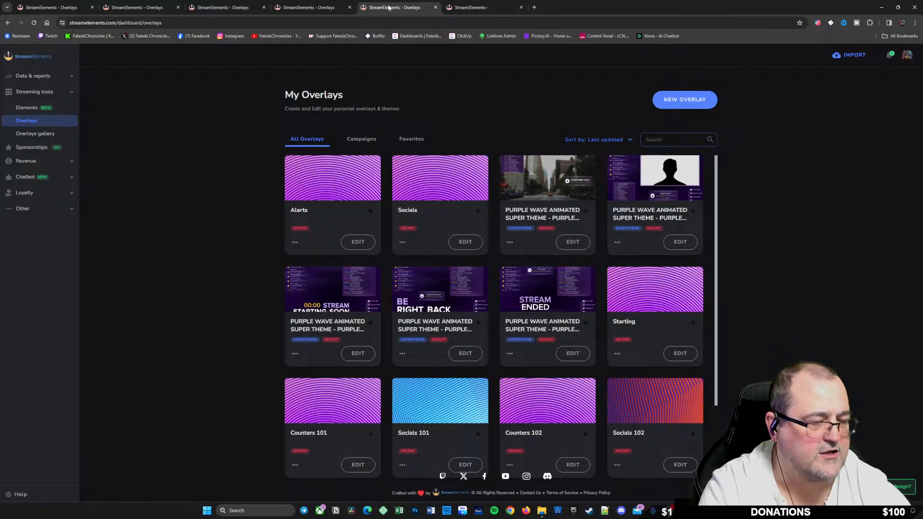
pyautogui.click(471, 7)
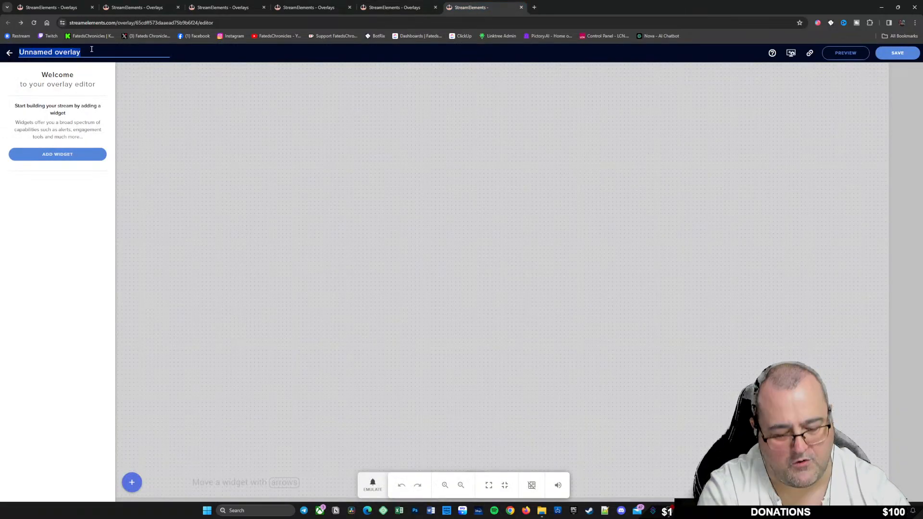
pyautogui.write('Coun')
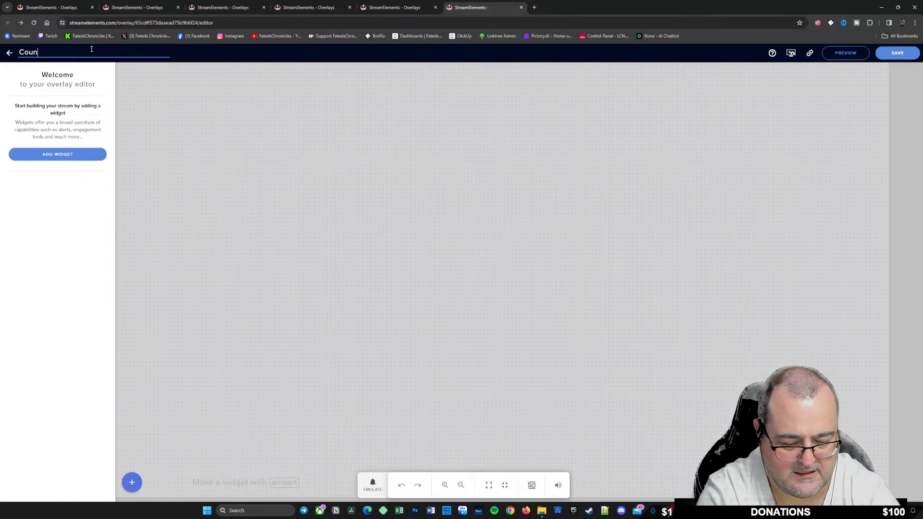
pyautogui.write('ters')
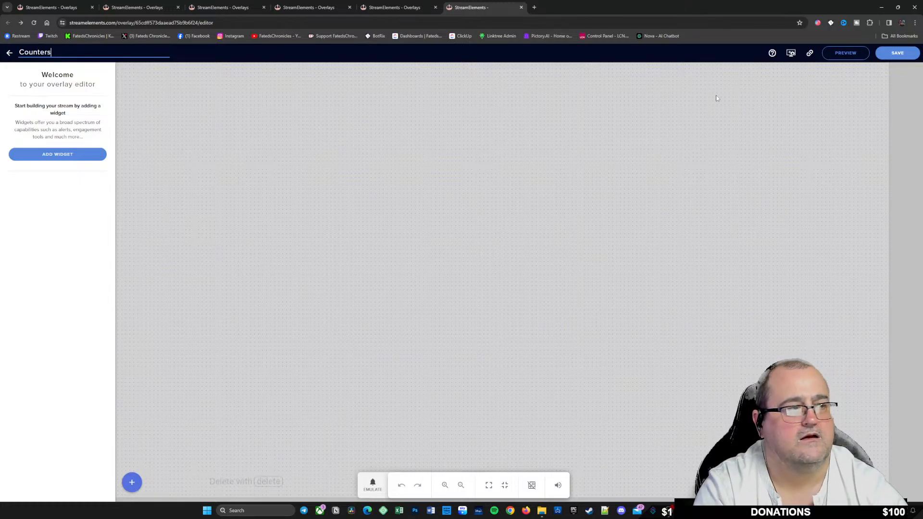
pyautogui.click(897, 52)
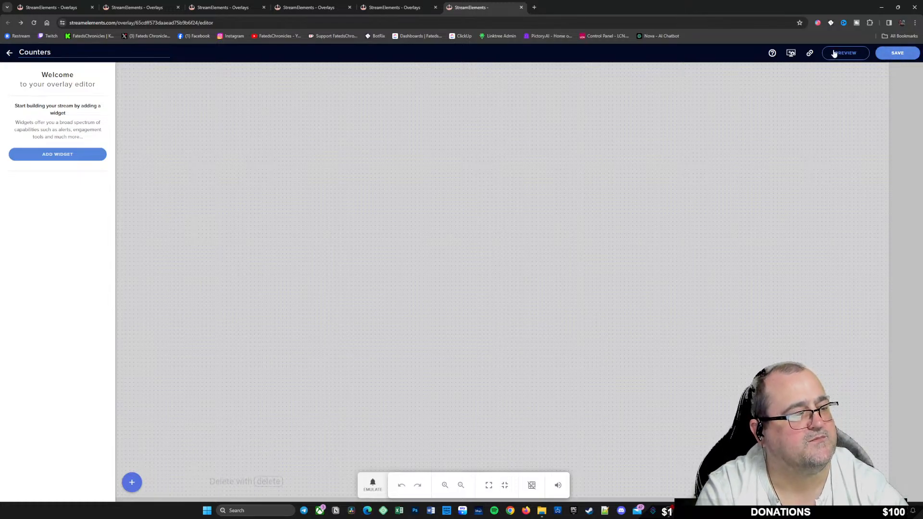
pyautogui.click(9, 53)
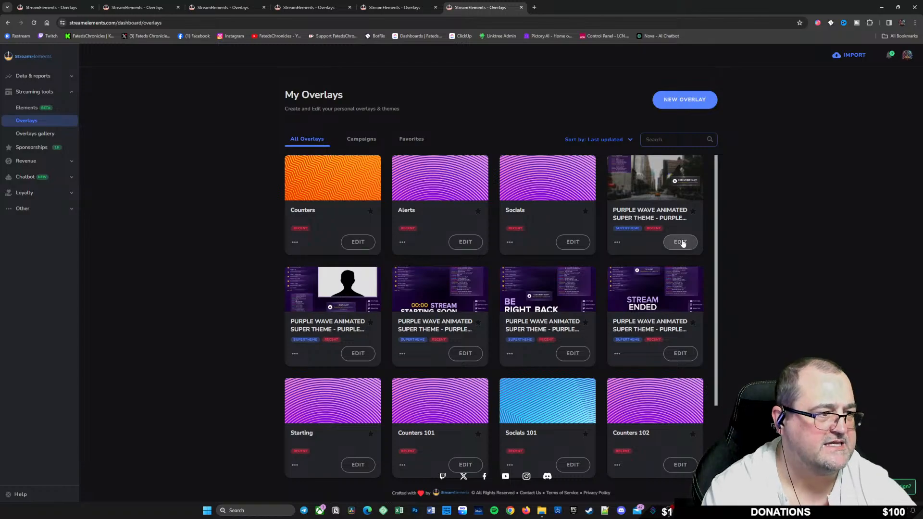
# Reopen the Purple Wave overlay that contains the Socials group for editing
pyautogui.click(680, 242)
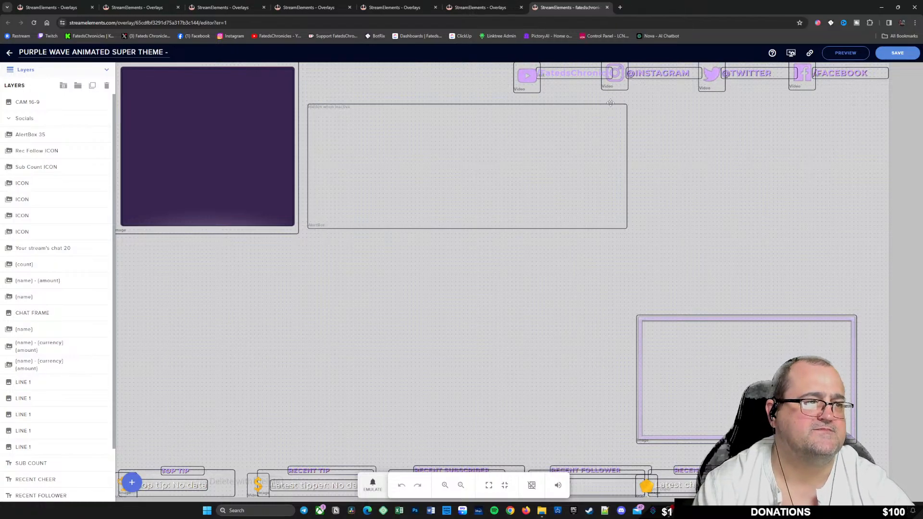
pyautogui.click(486, 7)
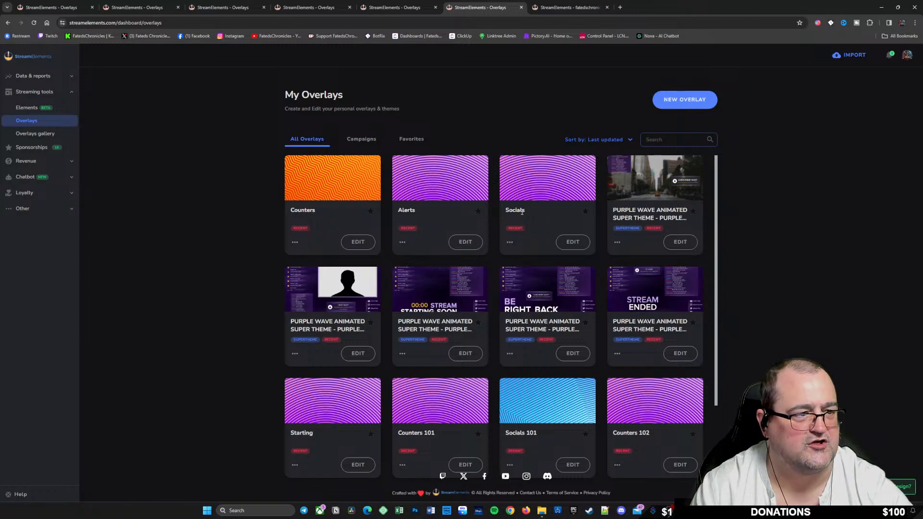
pyautogui.click(682, 101)
pyautogui.click(608, 8)
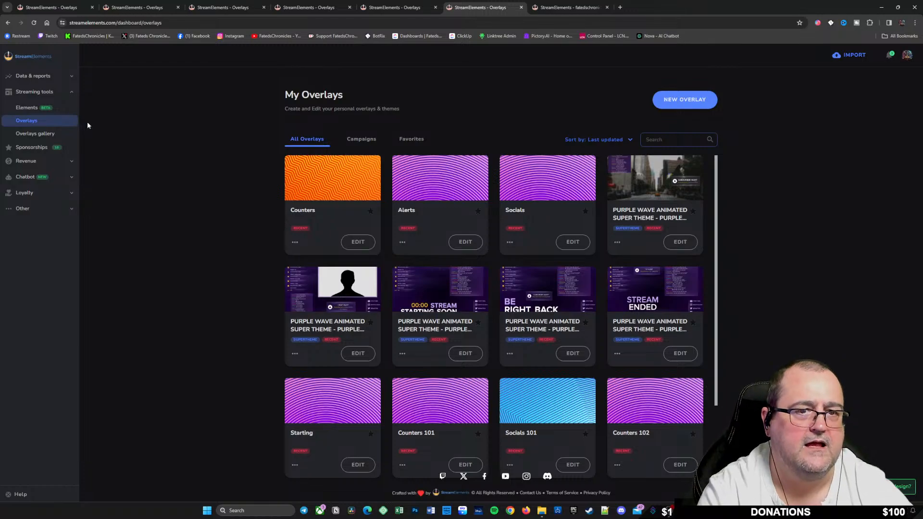
pyautogui.click(679, 242)
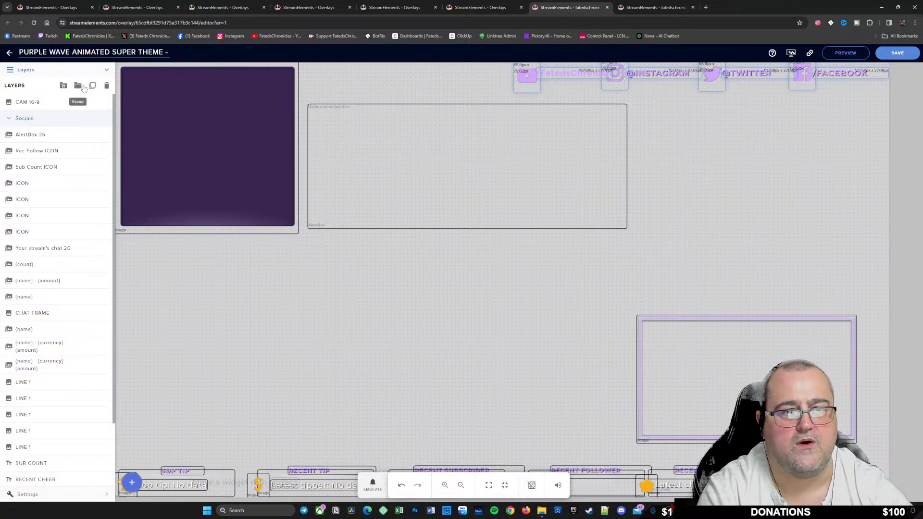
# Duplicate the Socials group from the Purple Wave overlay into the new Socials overlay
pyautogui.click(93, 87)
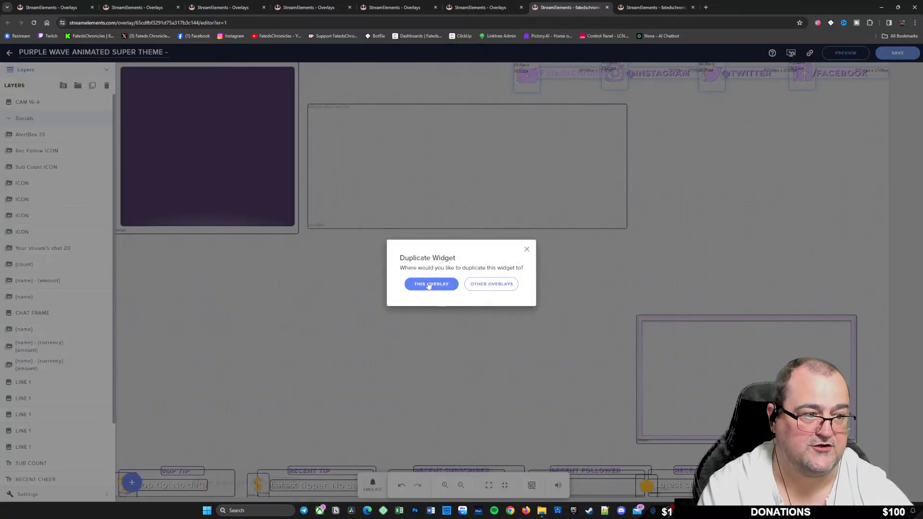
pyautogui.click(491, 285)
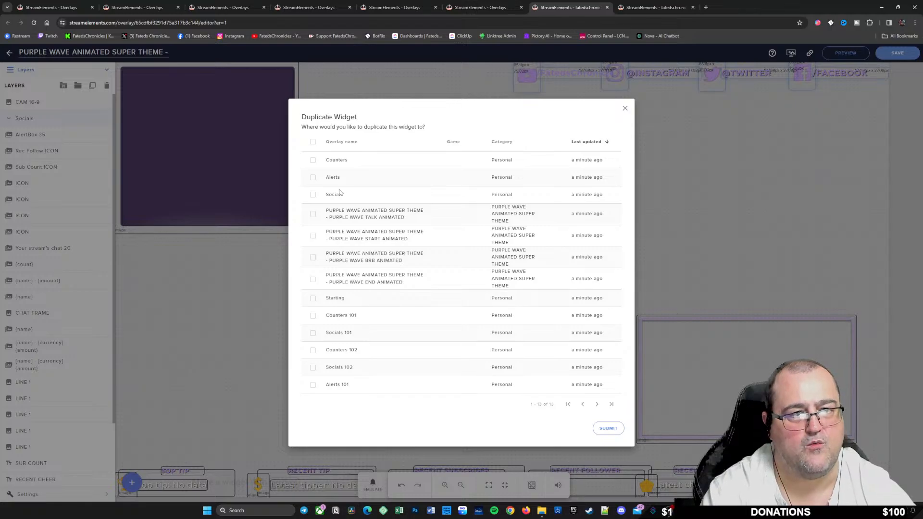
pyautogui.click(313, 195)
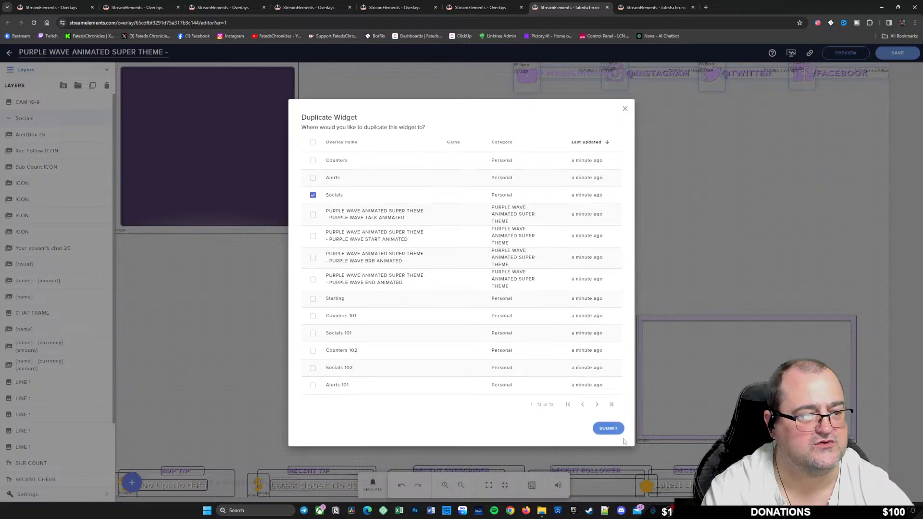
pyautogui.click(608, 429)
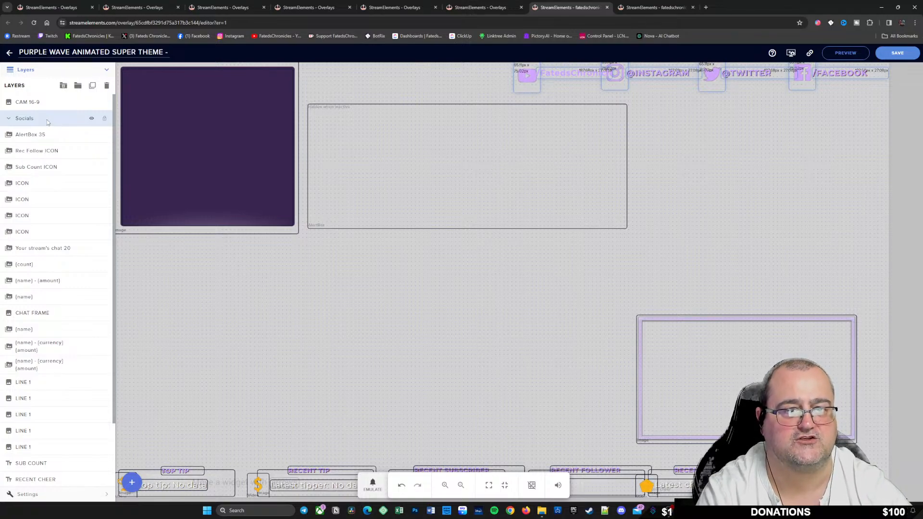
# Delete the Socials group from the Purple Wave overlay, save it, and return to the overlays list
pyautogui.click(77, 118)
pyautogui.click(107, 86)
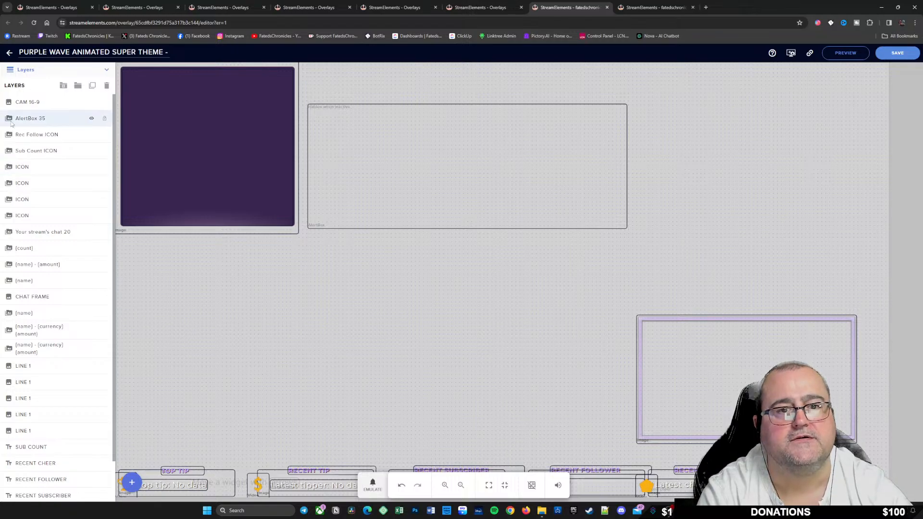
pyautogui.click(890, 55)
pyautogui.click(9, 53)
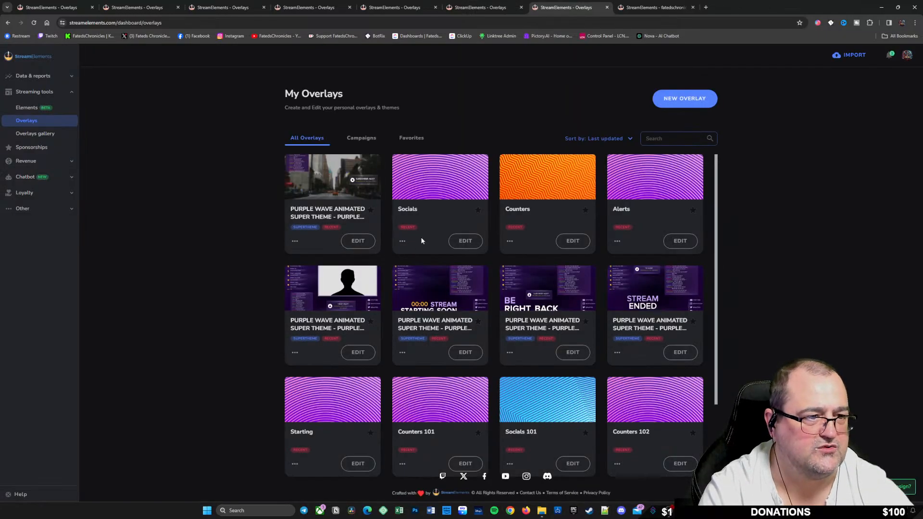
# Open the Socials overlay to check the copied social elements, and close it again
pyautogui.click(473, 244)
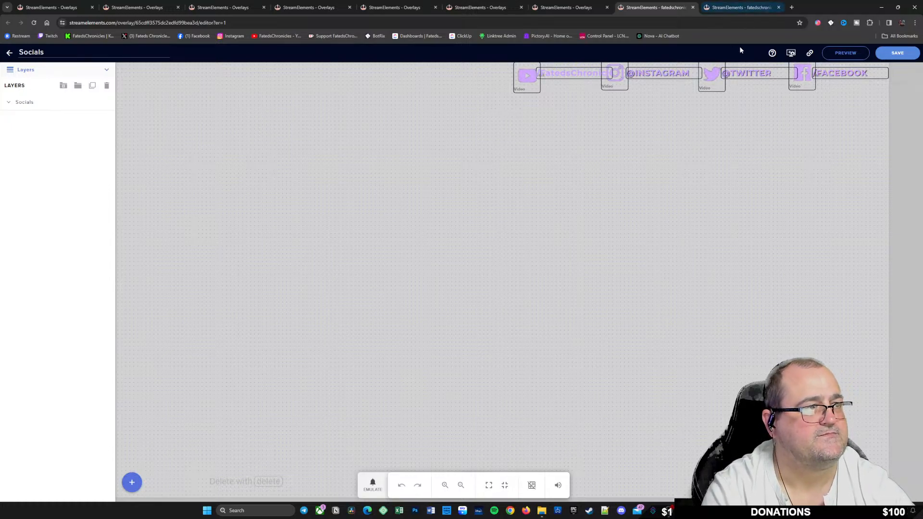
pyautogui.click(692, 7)
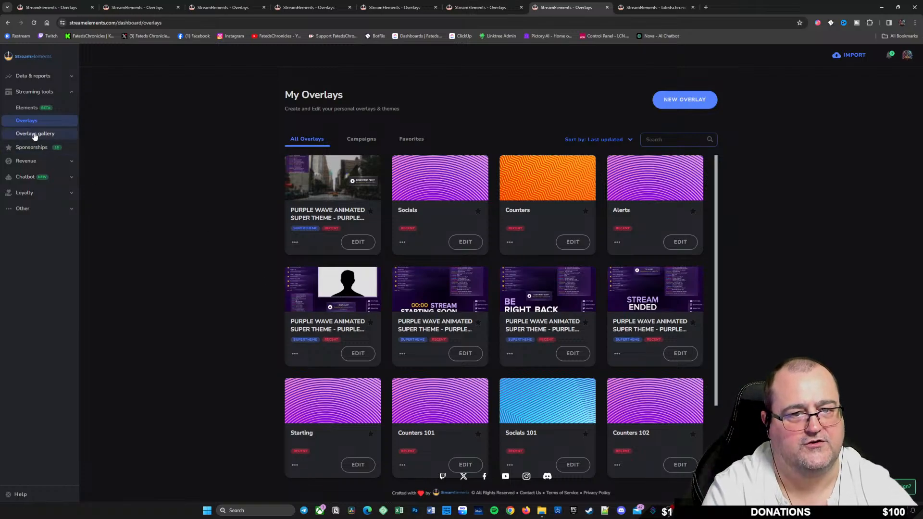
# Reopen the Purple Wave overlay that held the Socials group and select its AlertBox layer
pyautogui.click(358, 242)
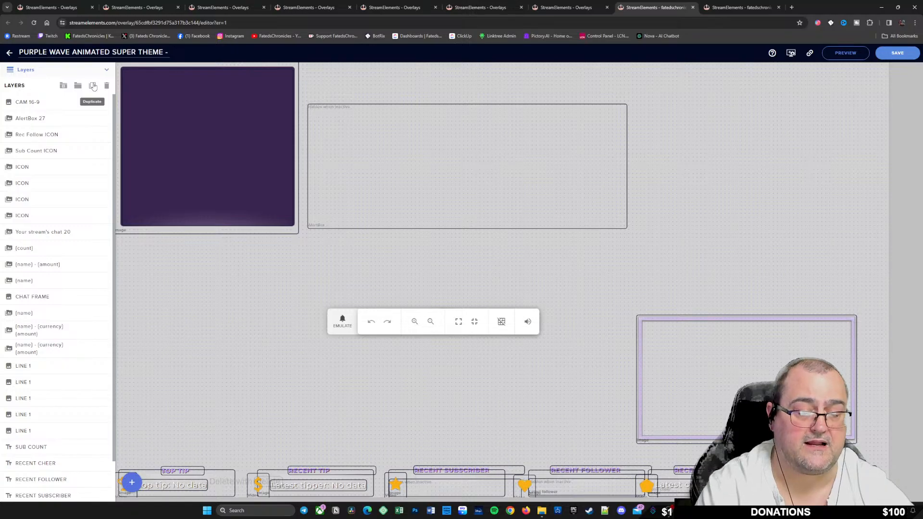
pyautogui.click(15, 56)
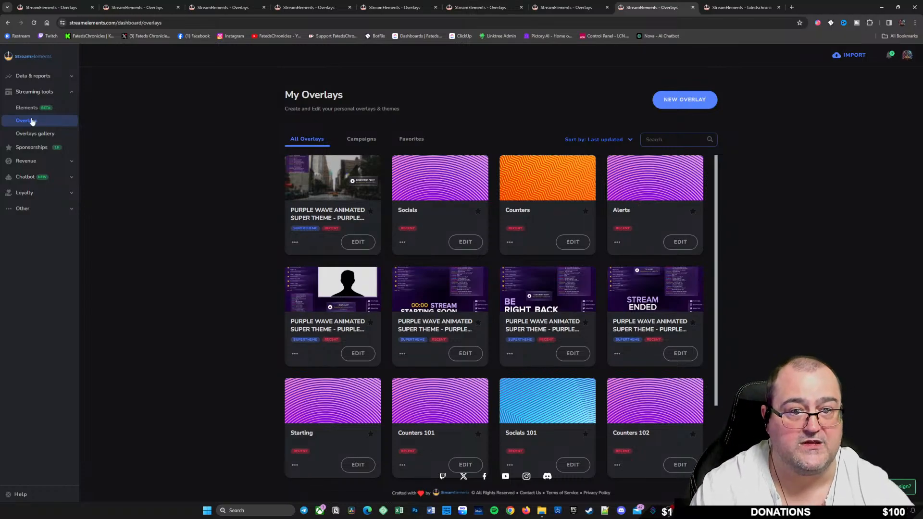
pyautogui.click(355, 240)
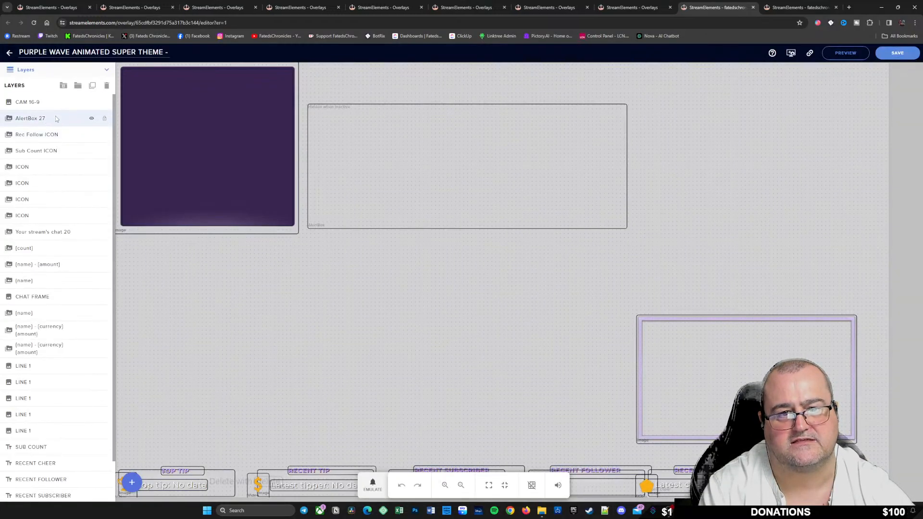
pyautogui.click(56, 119)
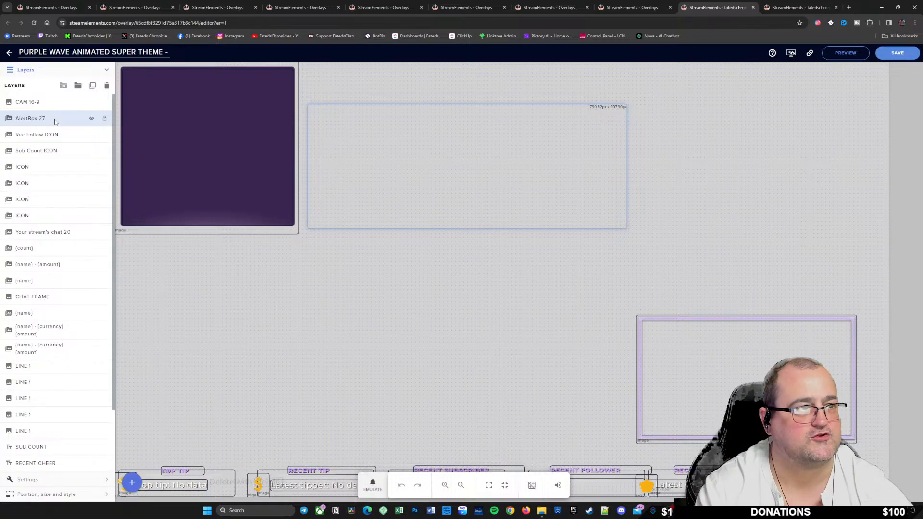
# Open the Purple Wave Starting Soon overlay, select its AlertBox, and emulate a follower event to test the alert
pyautogui.click(162, 7)
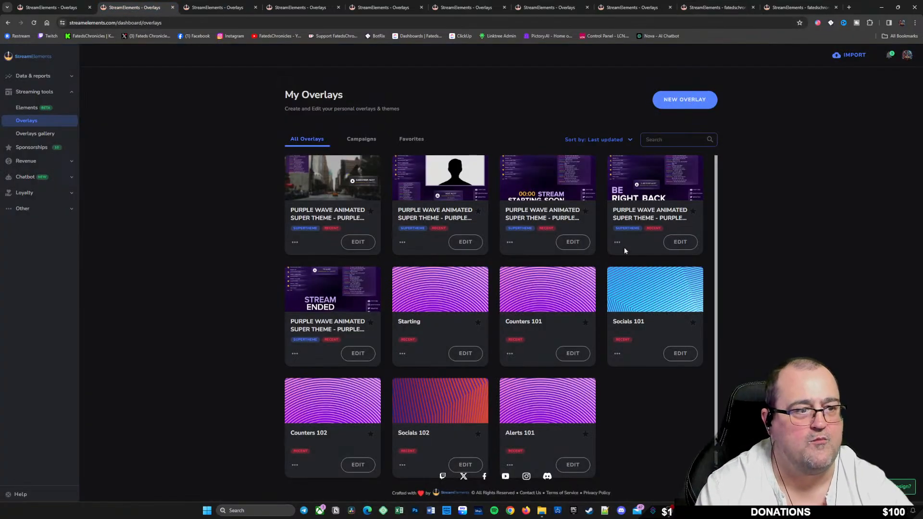
pyautogui.click(575, 240)
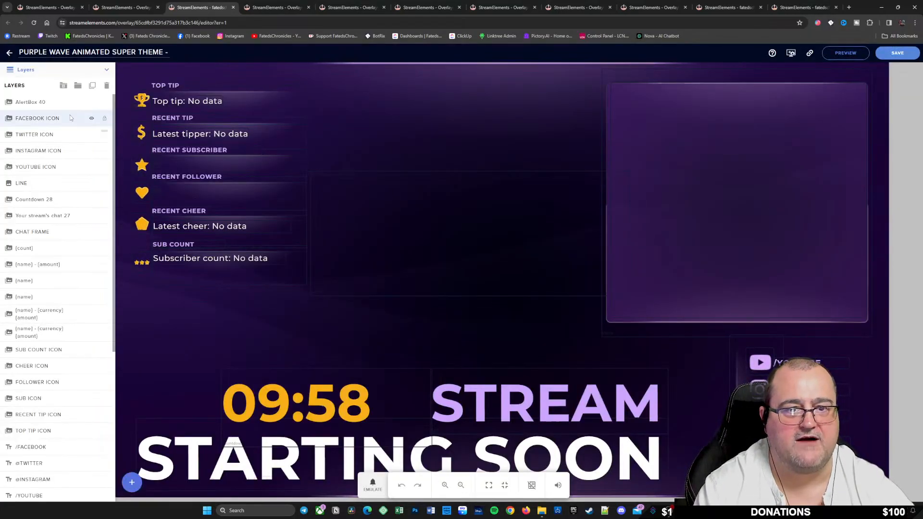
pyautogui.click(62, 103)
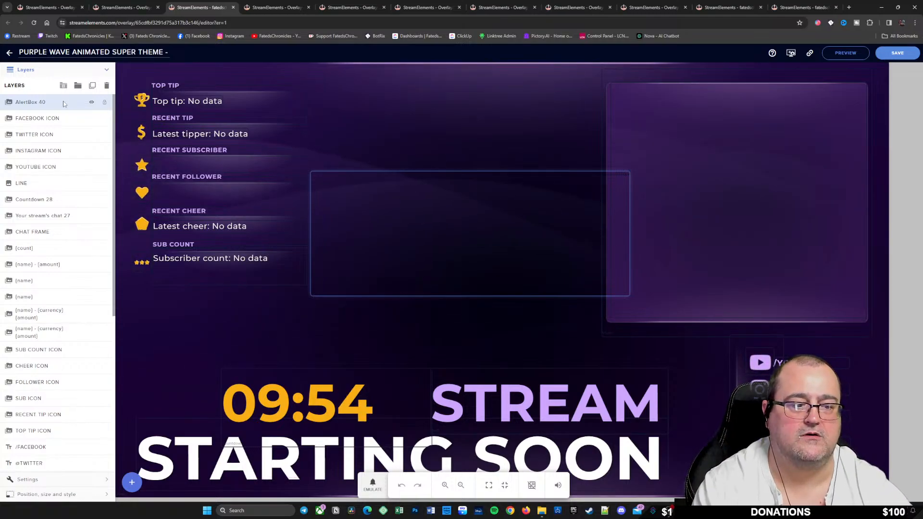
pyautogui.click(369, 485)
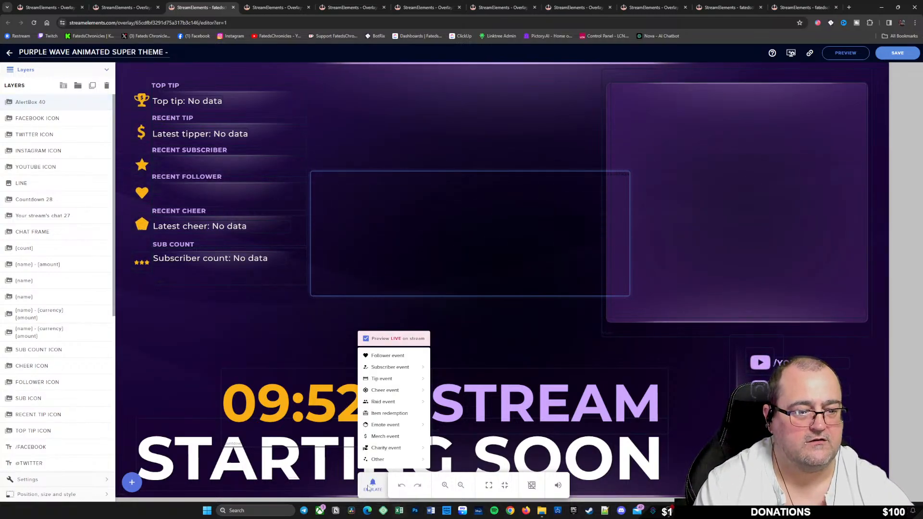
pyautogui.click(400, 358)
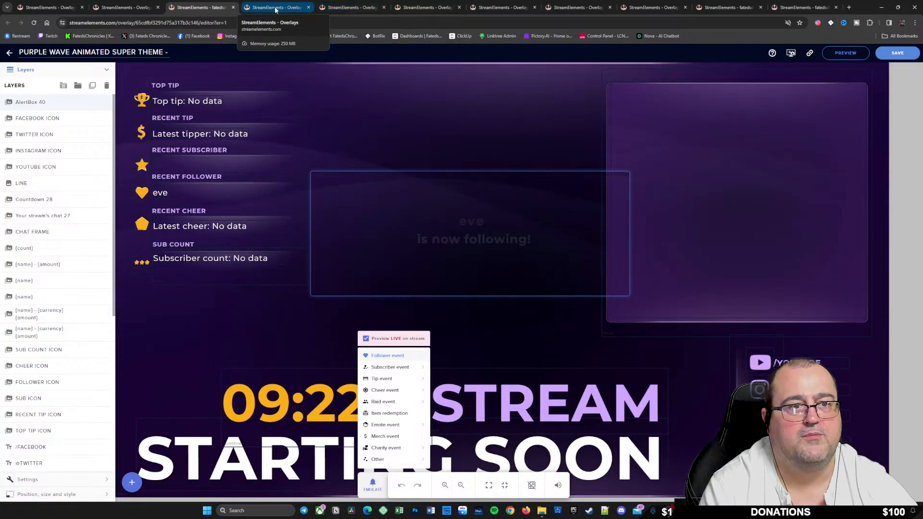
# Switch to the already open Purple Wave overlay editor that still contains the Socials group
pyautogui.click(341, 7)
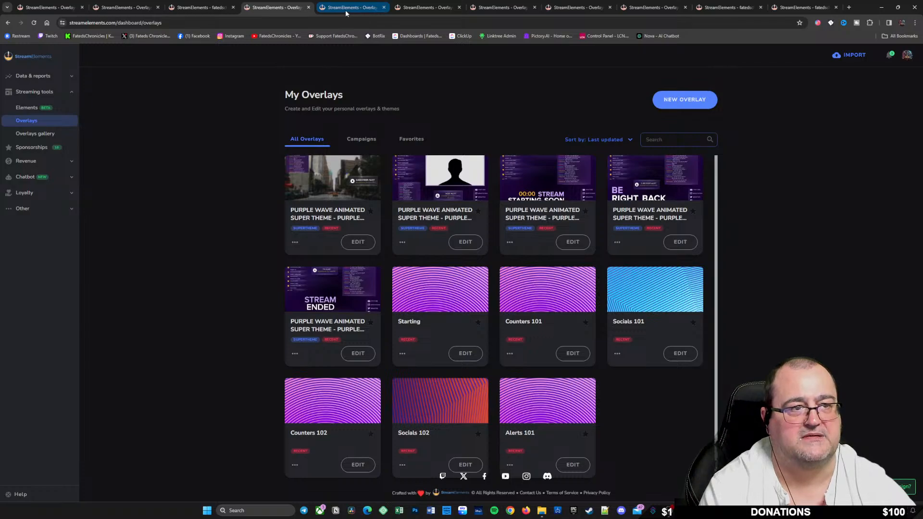
pyautogui.click(425, 7)
pyautogui.click(504, 8)
pyautogui.click(582, 7)
pyautogui.click(668, 8)
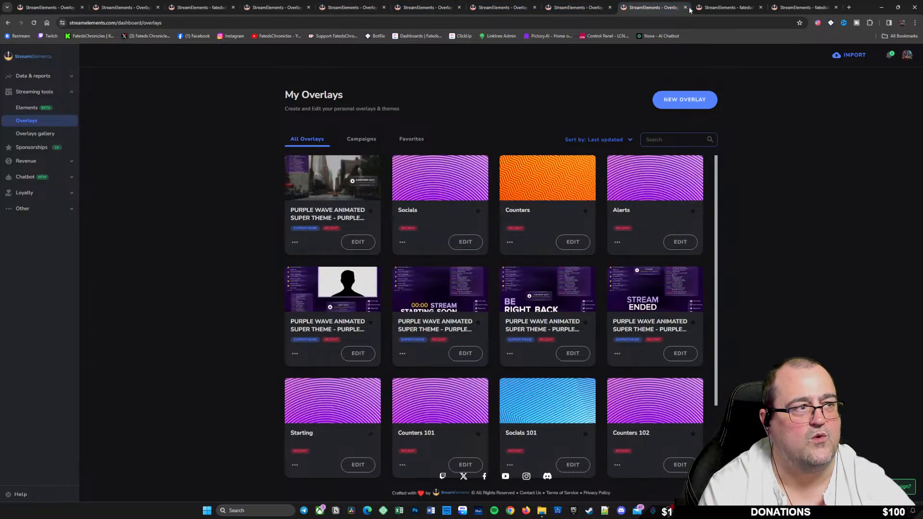
pyautogui.click(803, 7)
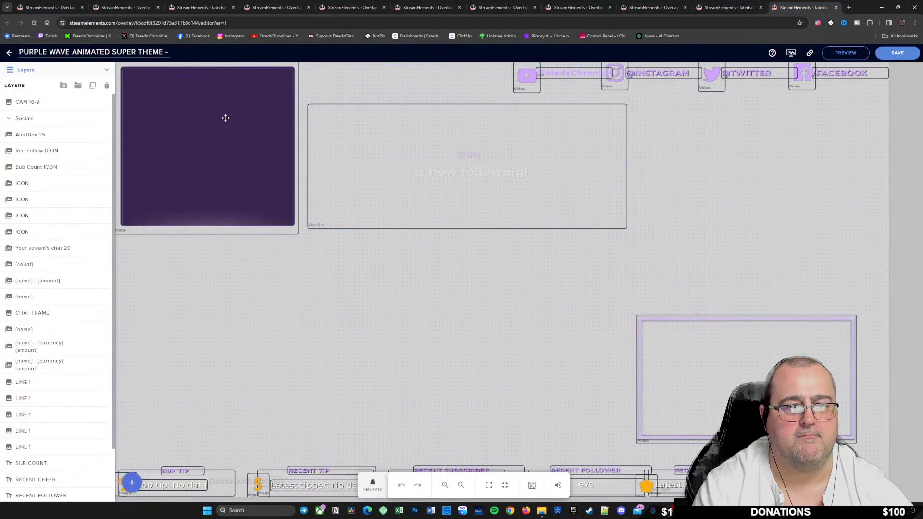
# Try putting the AlertBox layer in a new widget group, and move it back out below Rec Follow ICON
pyautogui.click(55, 135)
pyautogui.rightClick(53, 135)
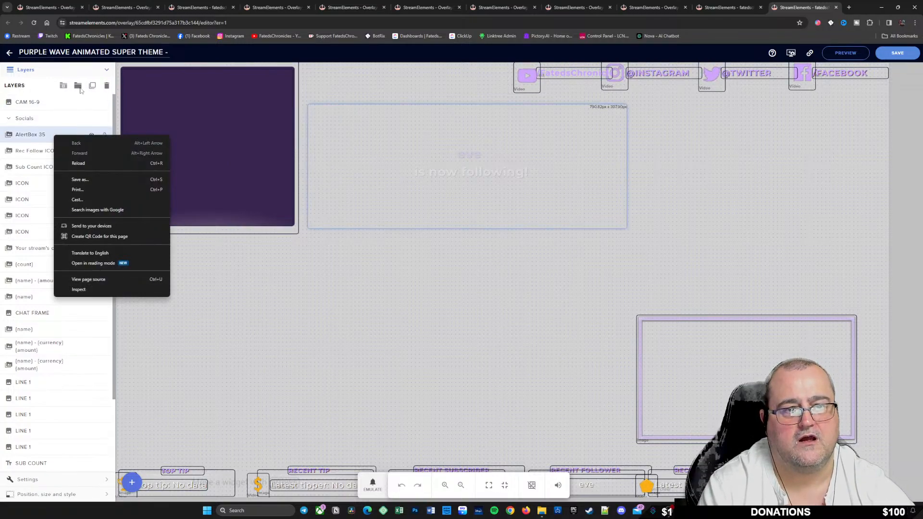
pyautogui.click(78, 86)
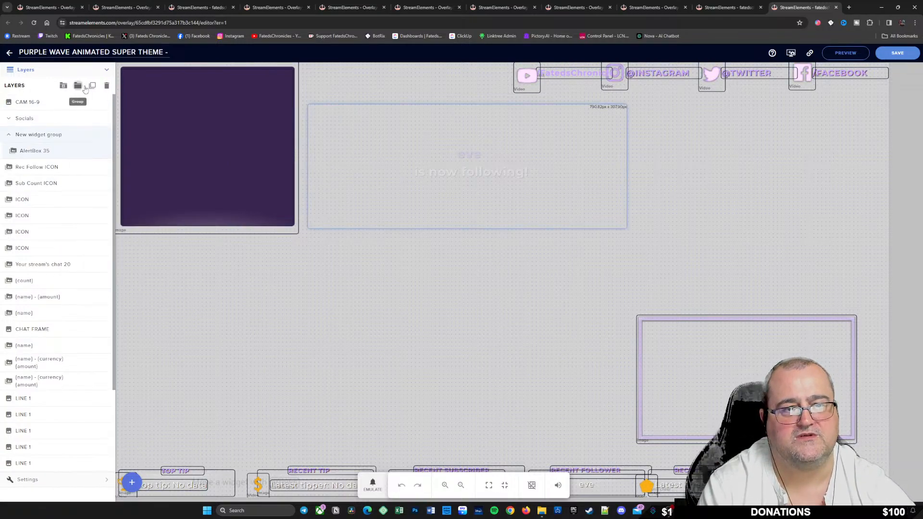
pyautogui.click(10, 135)
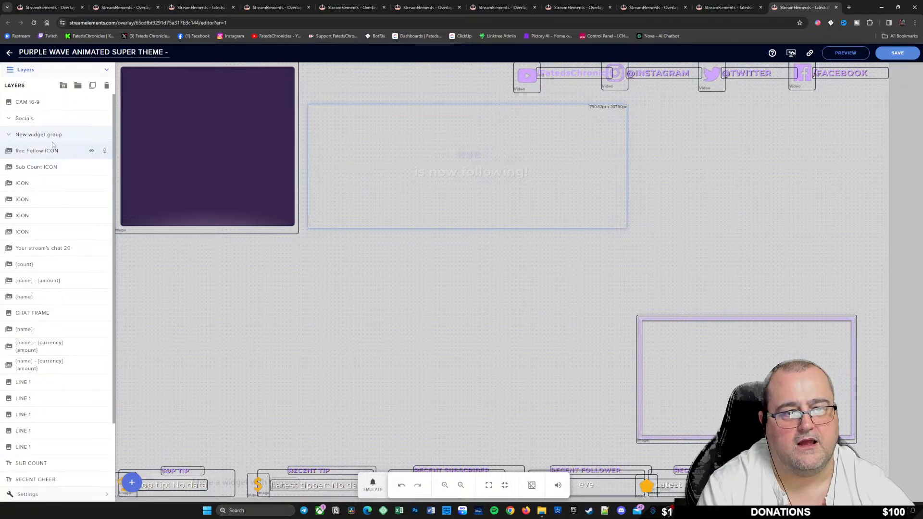
pyautogui.click(10, 135)
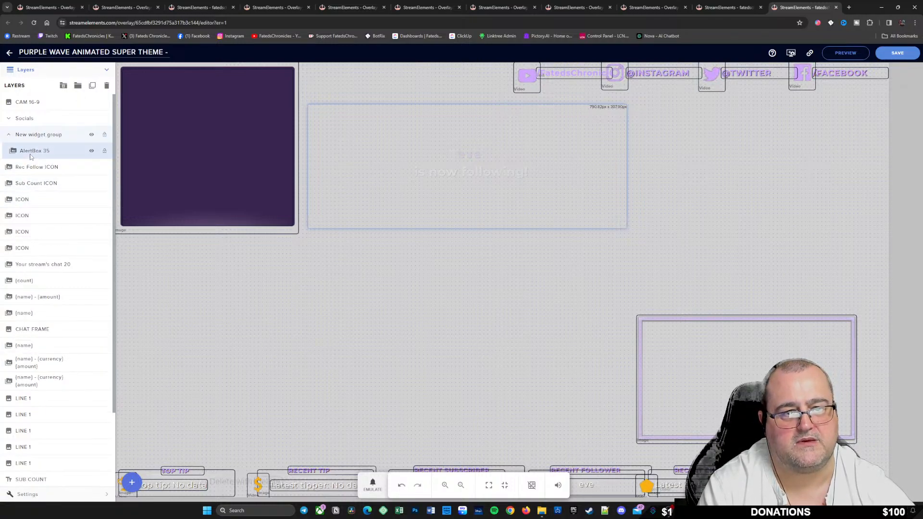
pyautogui.moveTo(31, 157); pyautogui.dragTo(55, 172)
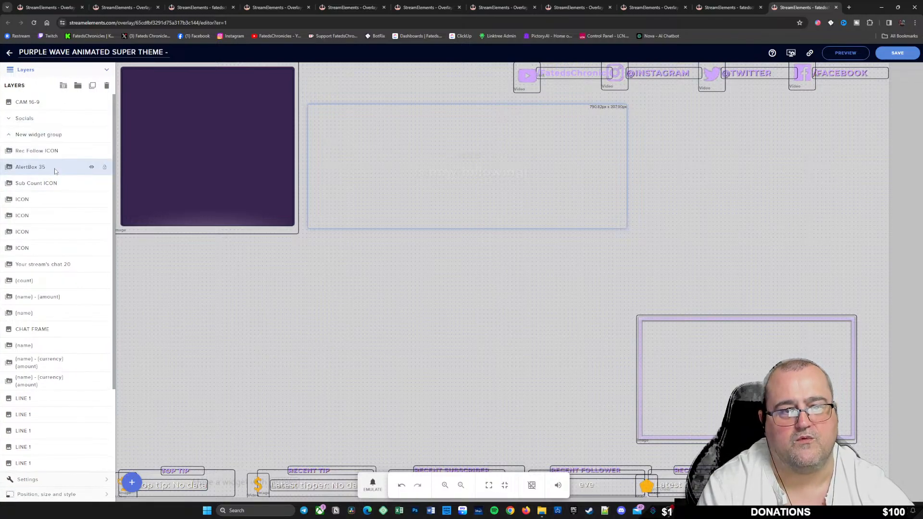
# Duplicate the AlertBox widget into the Alerts overlay
pyautogui.click(96, 85)
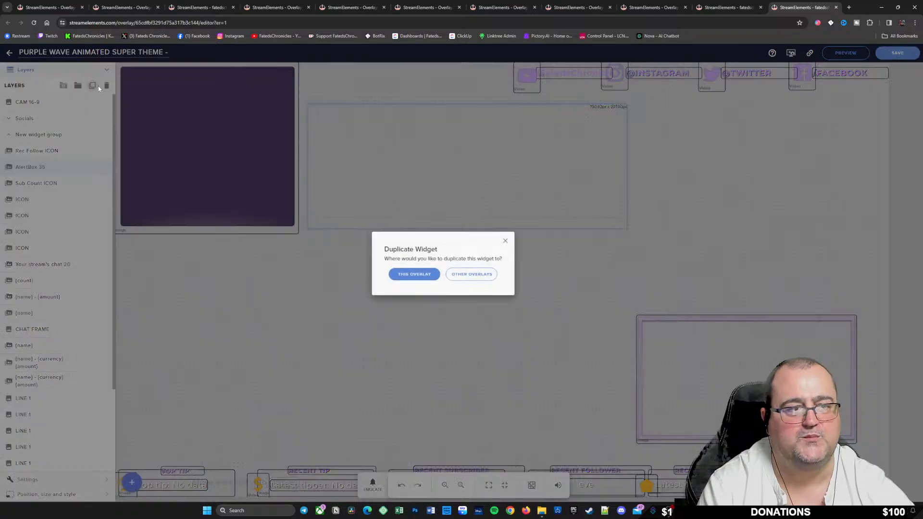
pyautogui.click(488, 284)
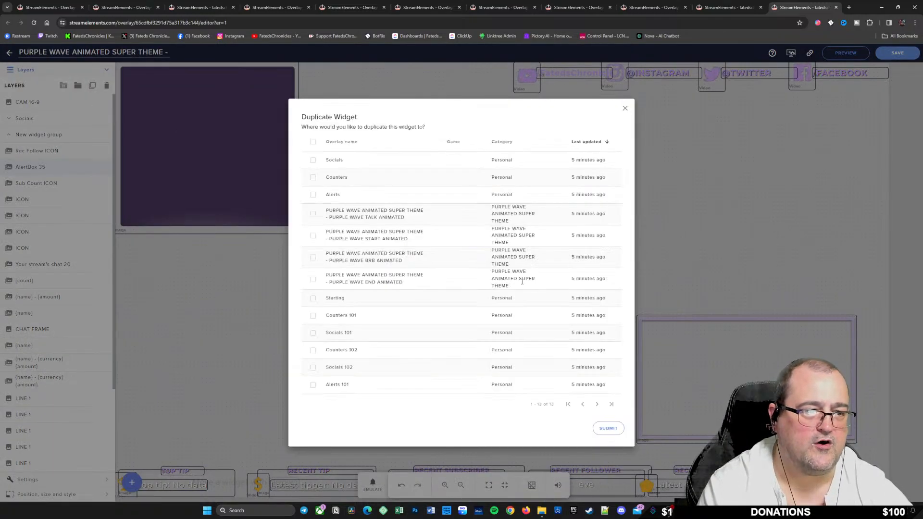
pyautogui.click(313, 195)
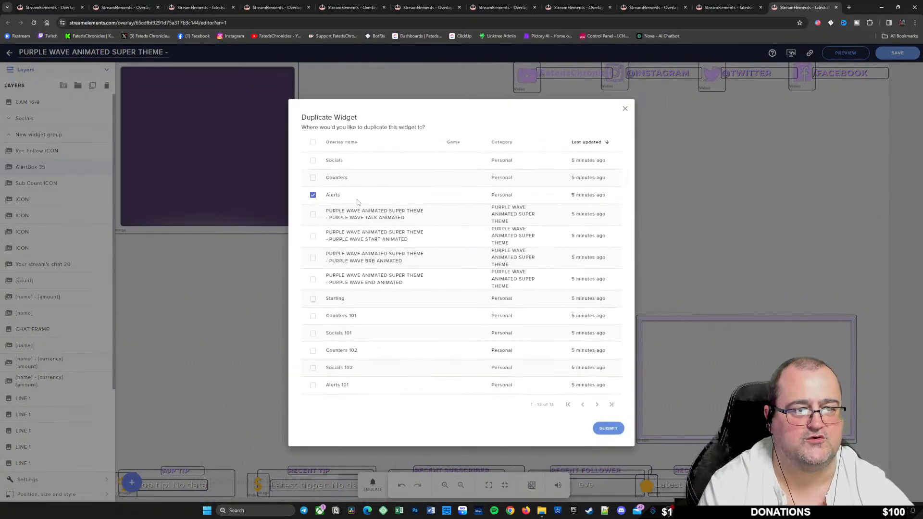
pyautogui.click(607, 428)
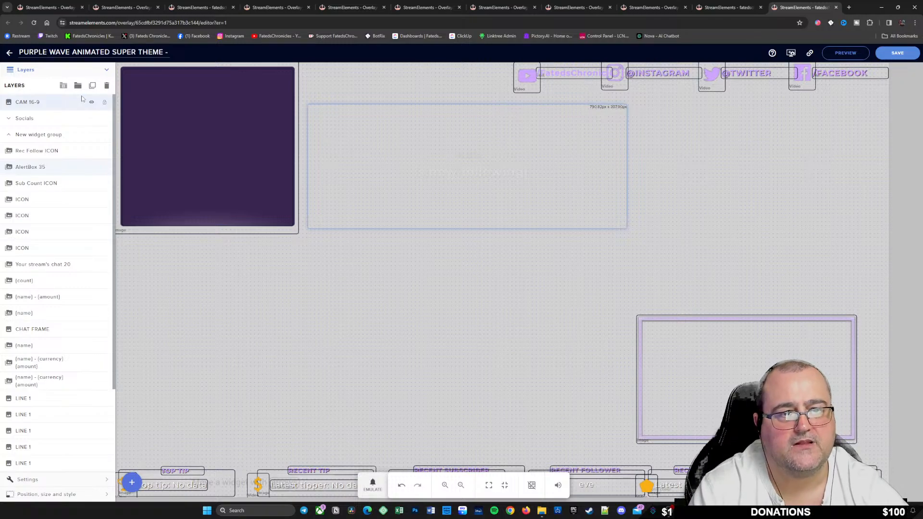
# Delete the AlertBox from the Purple Wave overlay, save it, and return to the overlays list
pyautogui.click(109, 88)
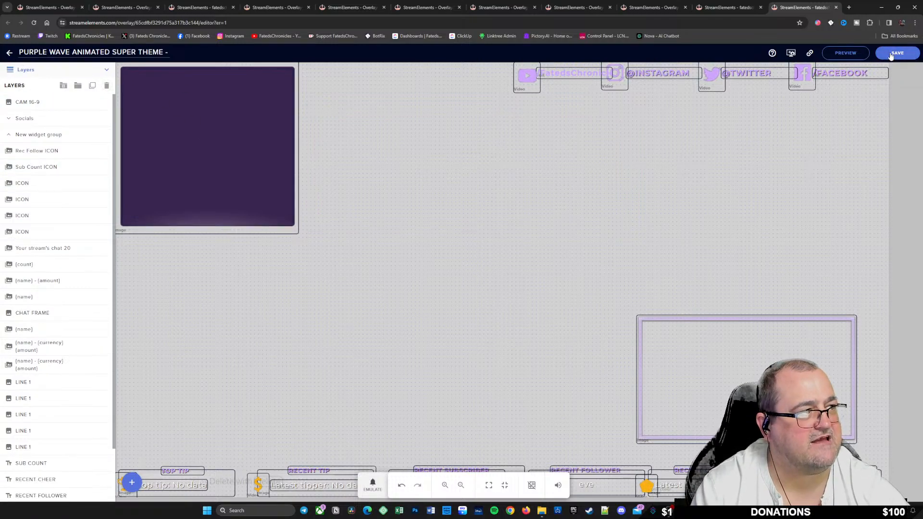
pyautogui.click(10, 52)
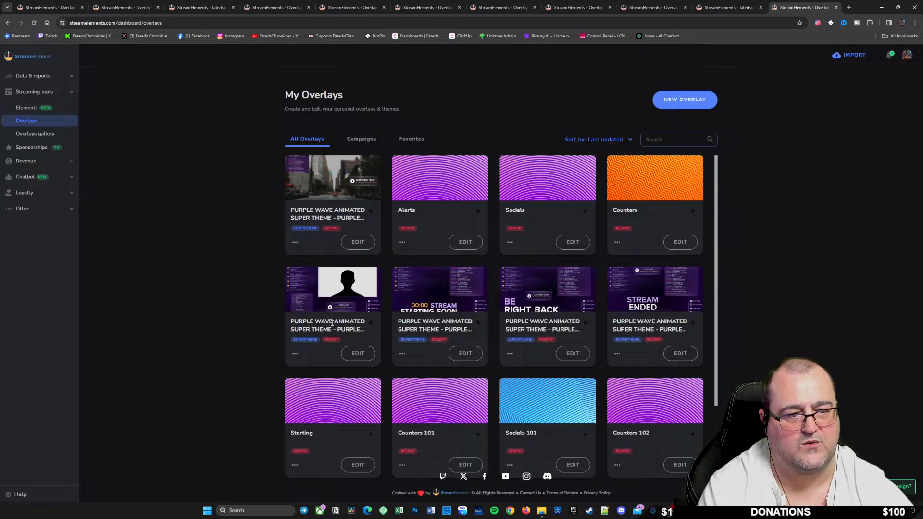
# Open the Purple Wave Talk overlay, skip the editor tour, and delete its AlertBox layer
pyautogui.click(358, 353)
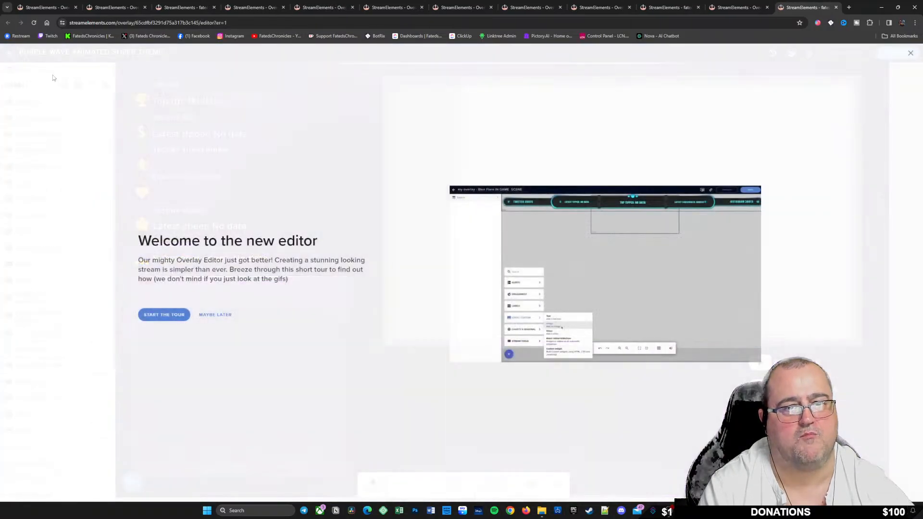
pyautogui.click(214, 315)
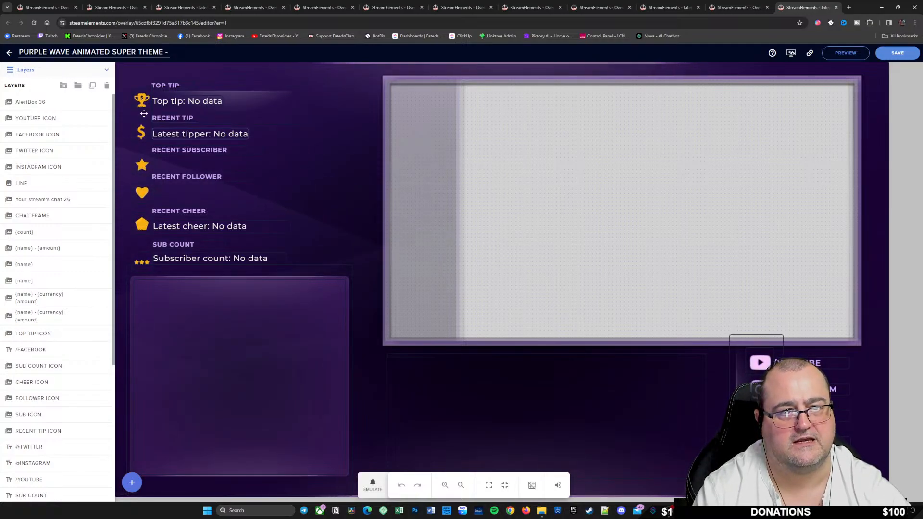
pyautogui.click(68, 101)
pyautogui.click(106, 85)
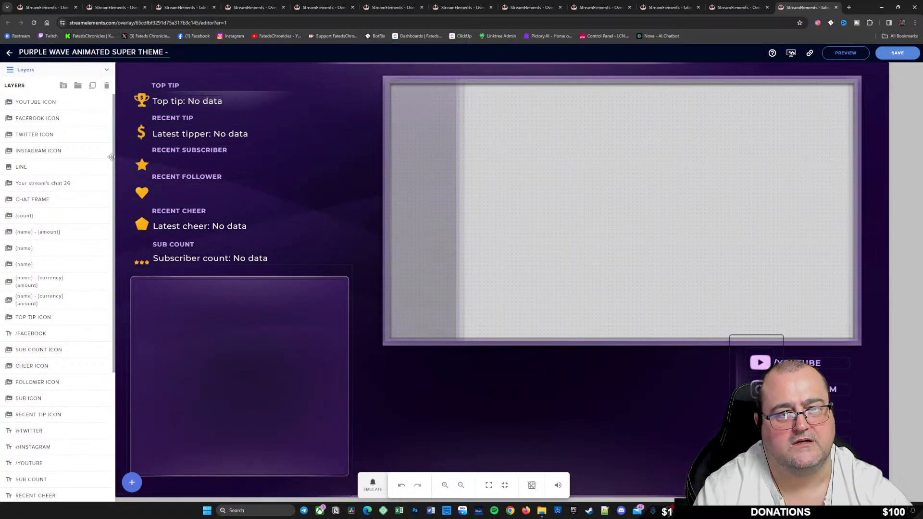
# Check the TALK 4-3 layer by toggling its visibility, and delete it from the Talk overlay
pyautogui.click(63, 104)
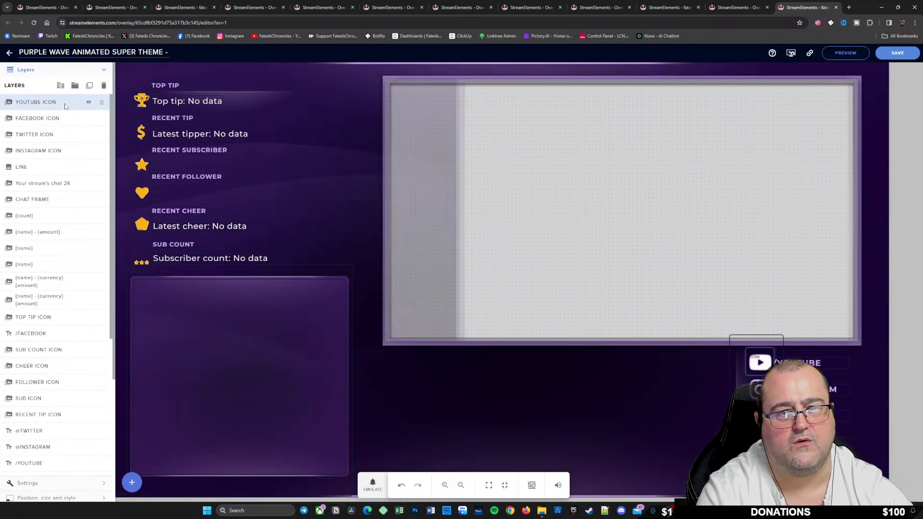
pyautogui.scroll(-5, 51, 421)
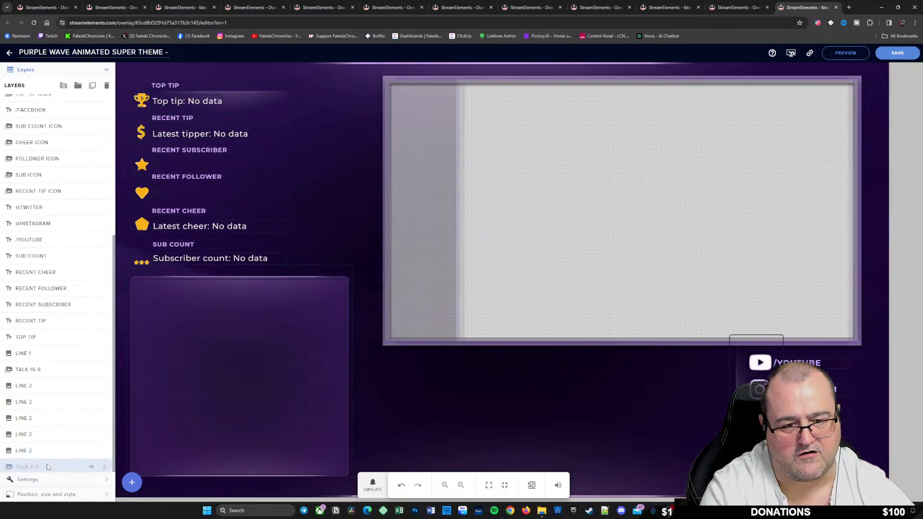
pyautogui.click(92, 468)
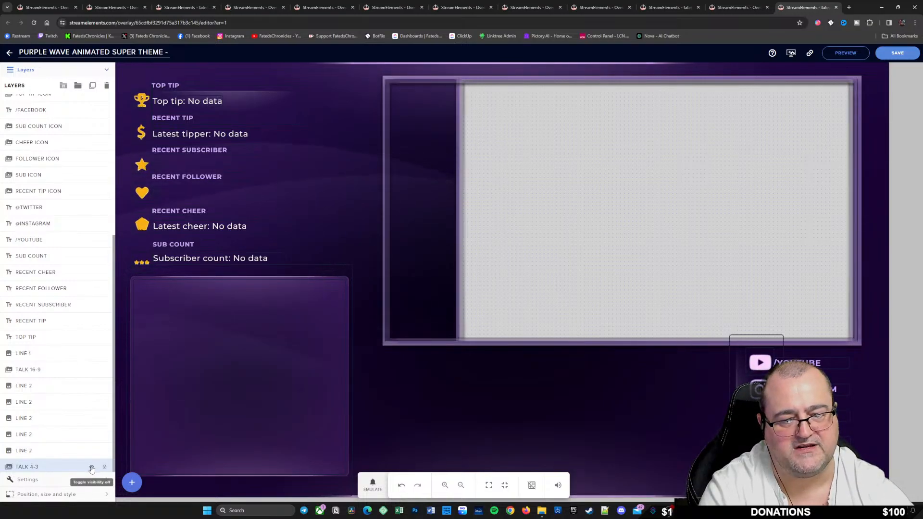
pyautogui.click(92, 468)
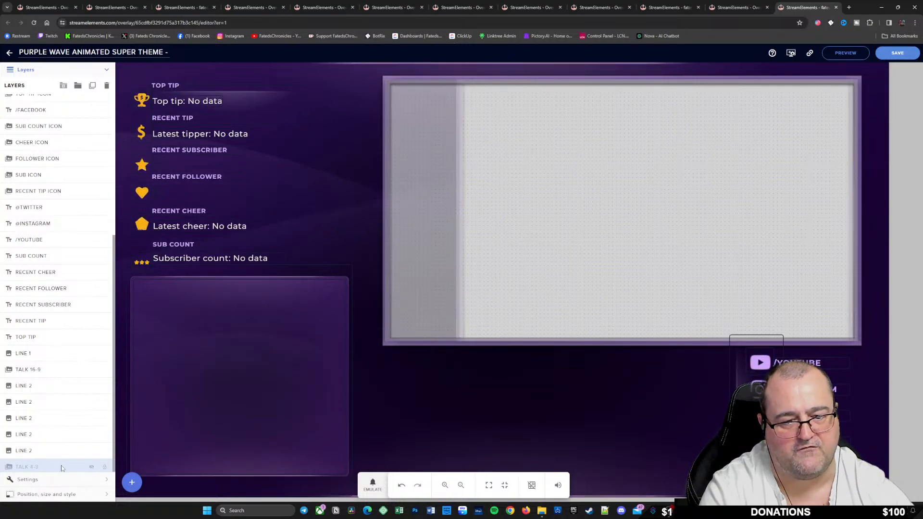
pyautogui.click(106, 86)
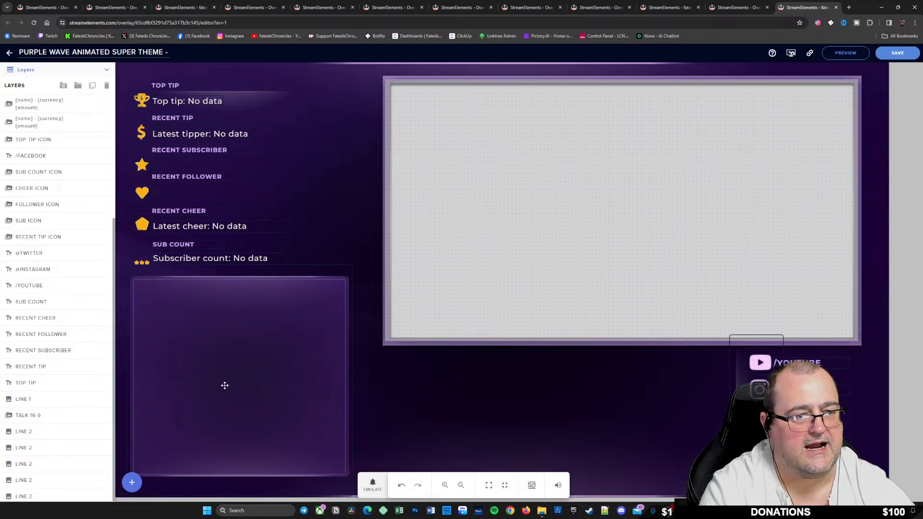
# Move the TALK 16-9 layer from near the end of the layer list to the very top
pyautogui.scroll(4, 65, 170)
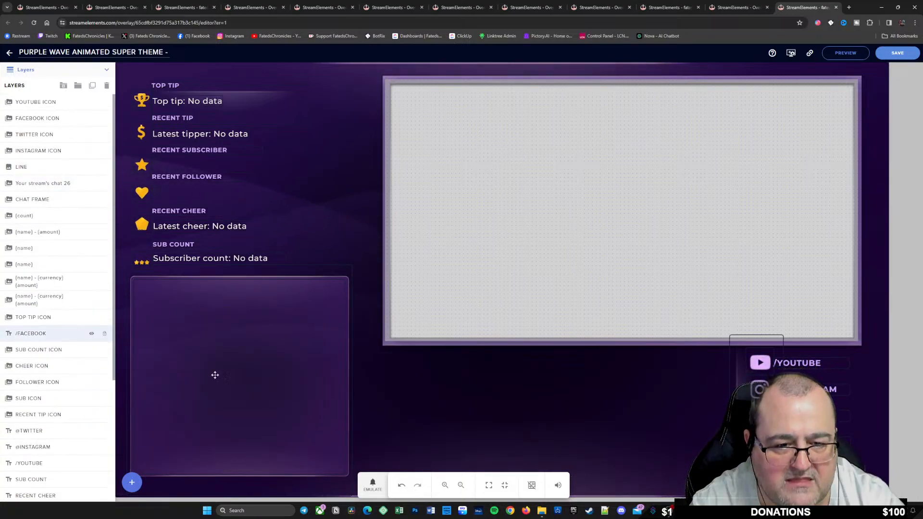
pyautogui.scroll(-4, 72, 430)
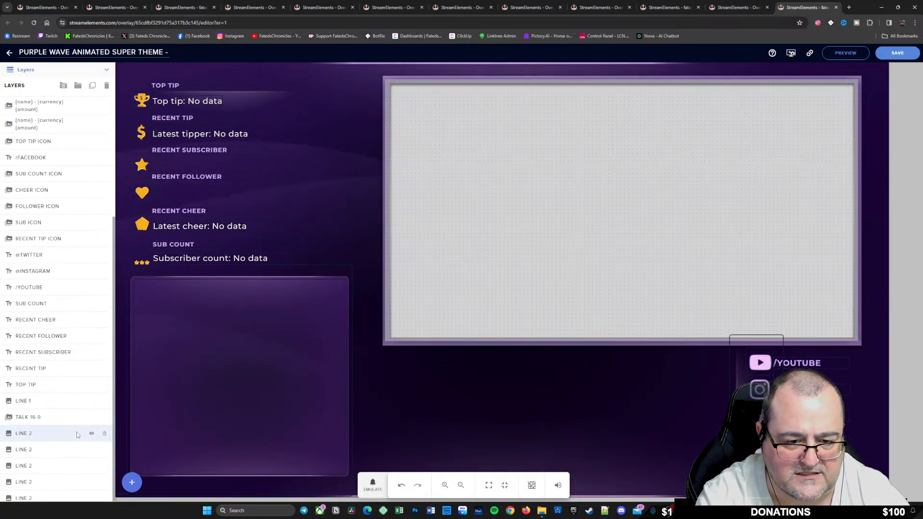
pyautogui.moveTo(233, 375)
pyautogui.mouseDown()
pyautogui.moveTo(373, 336)
pyautogui.moveTo(347, 334)
pyautogui.moveTo(229, 374)
pyautogui.mouseUp()
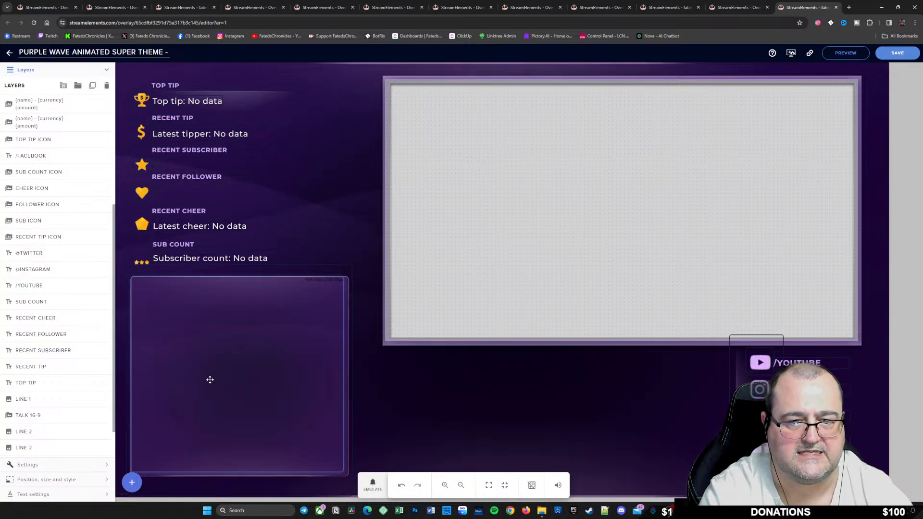
pyautogui.scroll(4, 57, 216)
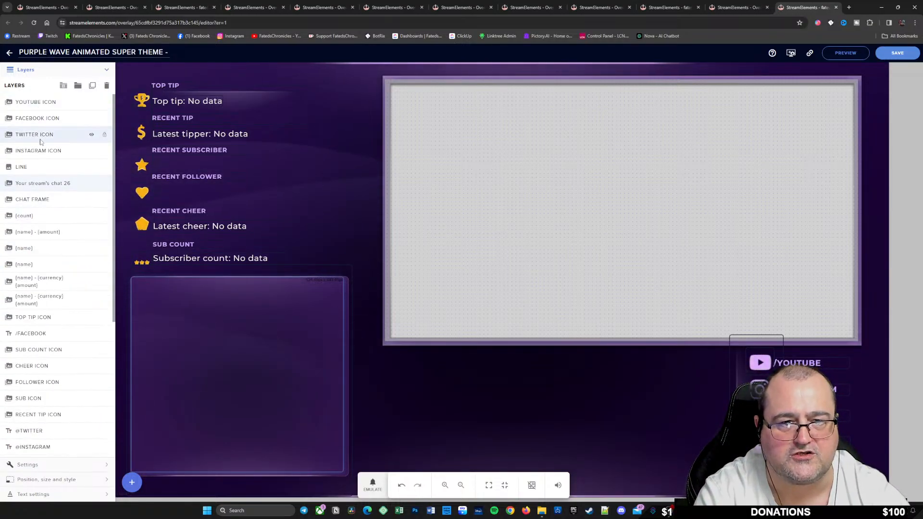
pyautogui.scroll(-1, 63, 312)
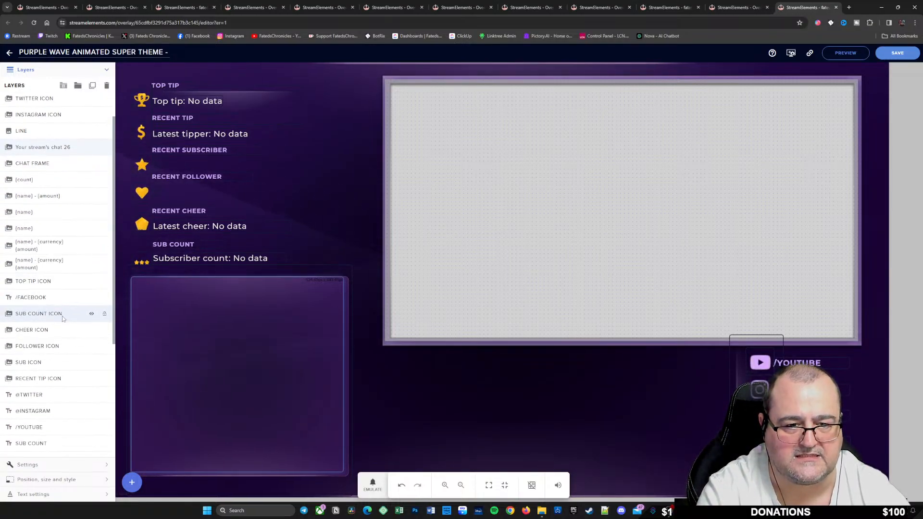
pyautogui.scroll(-4, 70, 379)
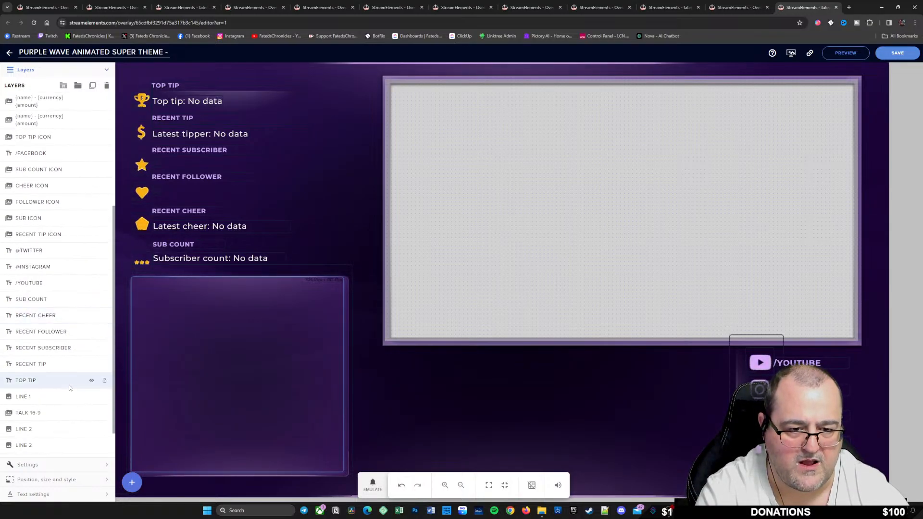
pyautogui.scroll(-1, 70, 387)
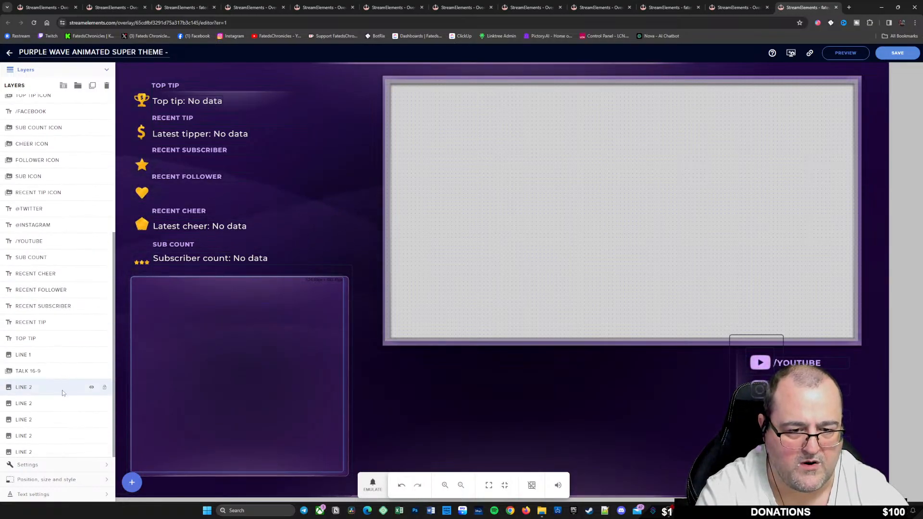
pyautogui.click(49, 370)
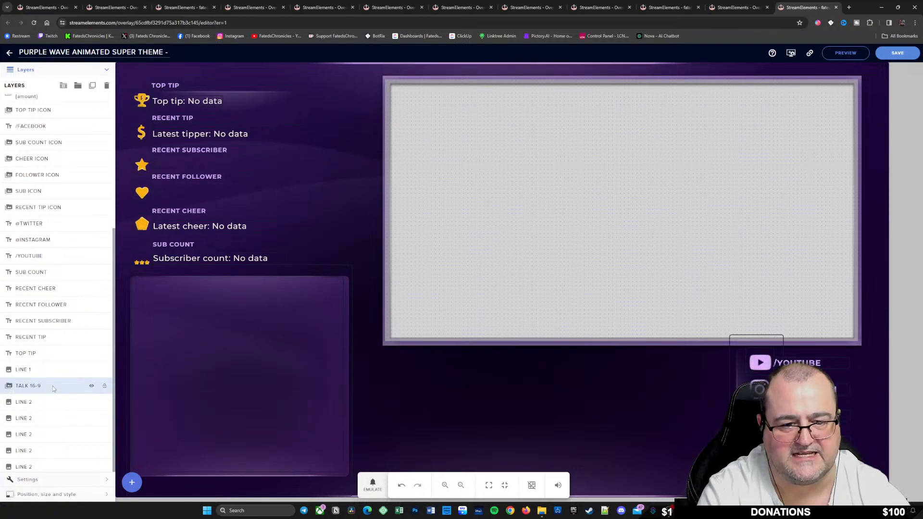
pyautogui.moveTo(53, 386); pyautogui.dragTo(56, 106)
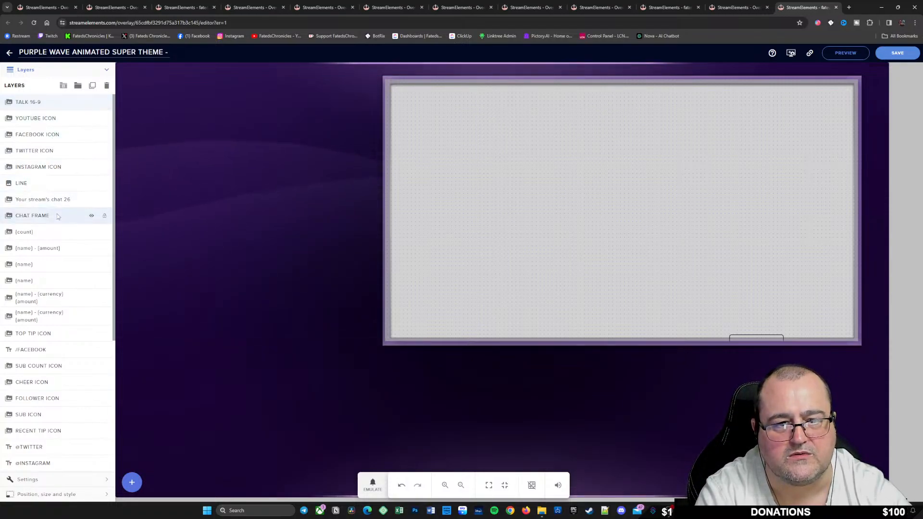
# Move the Your stream's chat 26 layer above TALK 16-9, and CHAT FRAME above both of them
pyautogui.click(63, 201)
pyautogui.moveTo(63, 201); pyautogui.dragTo(51, 97)
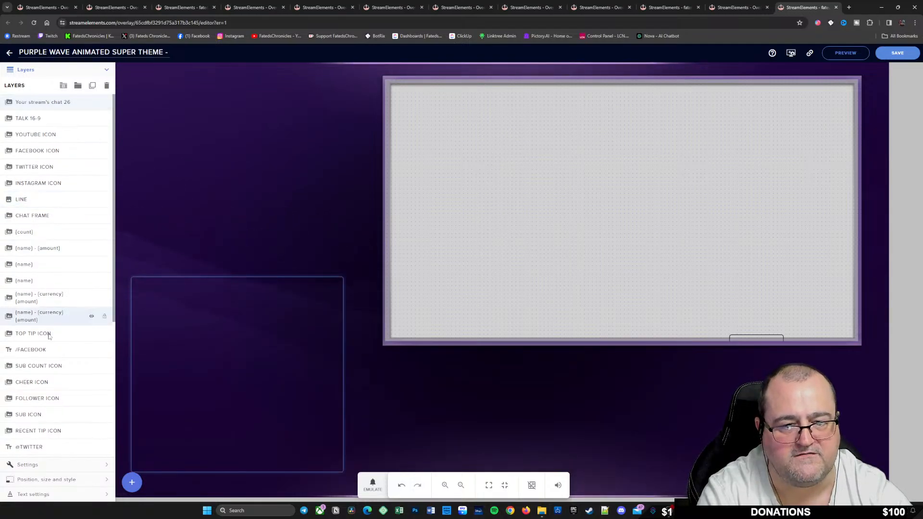
pyautogui.scroll(-4, 62, 341)
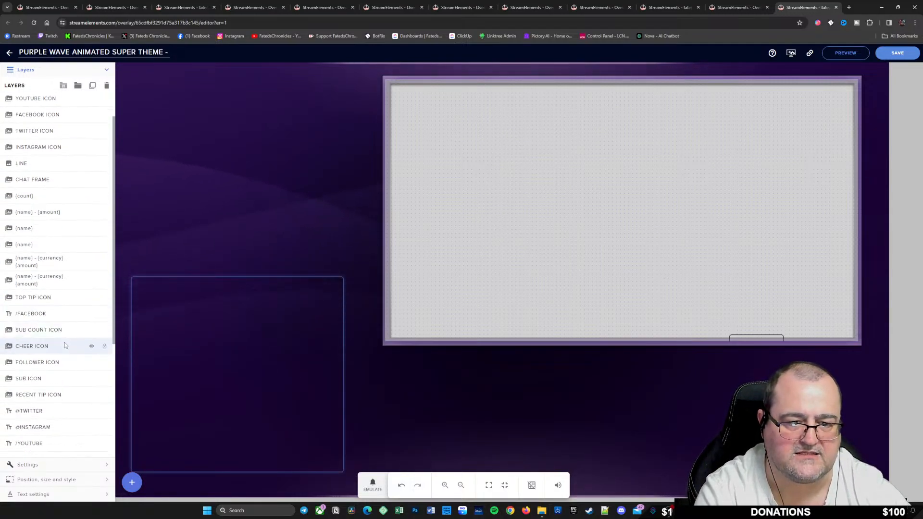
pyautogui.scroll(-1, 66, 365)
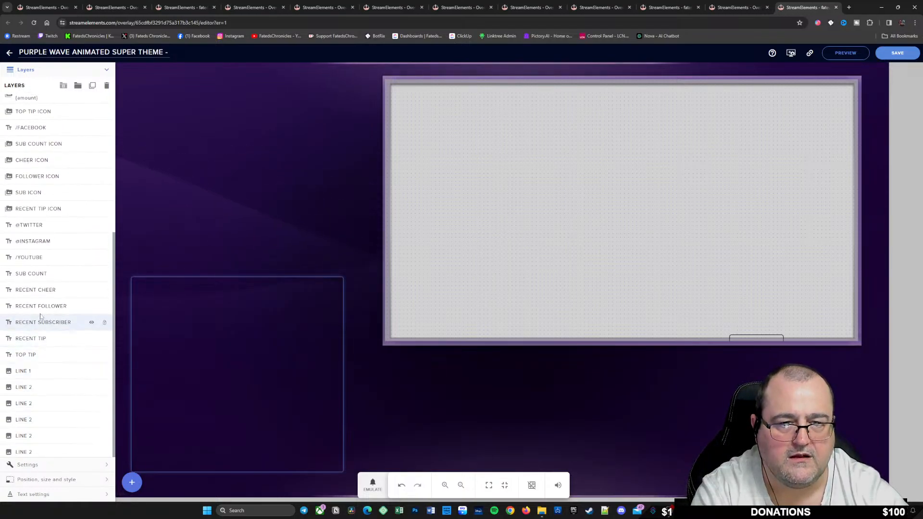
pyautogui.scroll(3, 46, 250)
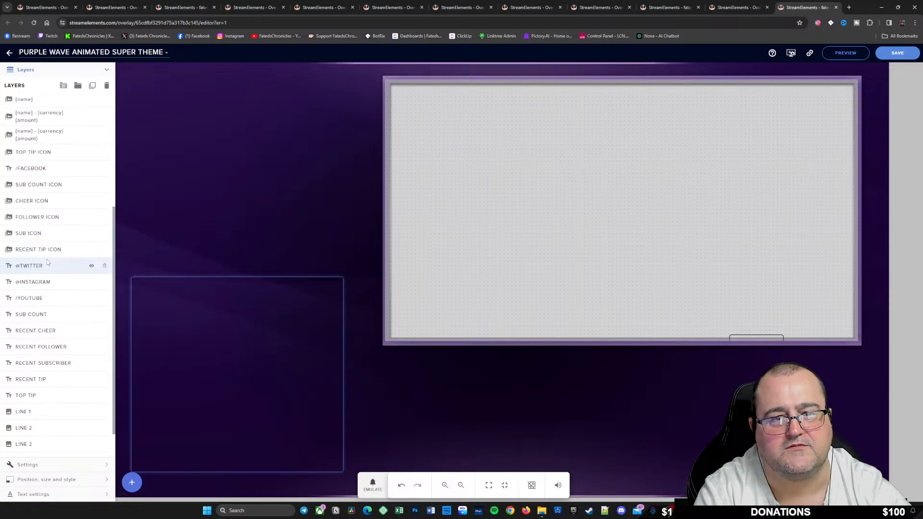
pyautogui.scroll(3, 52, 235)
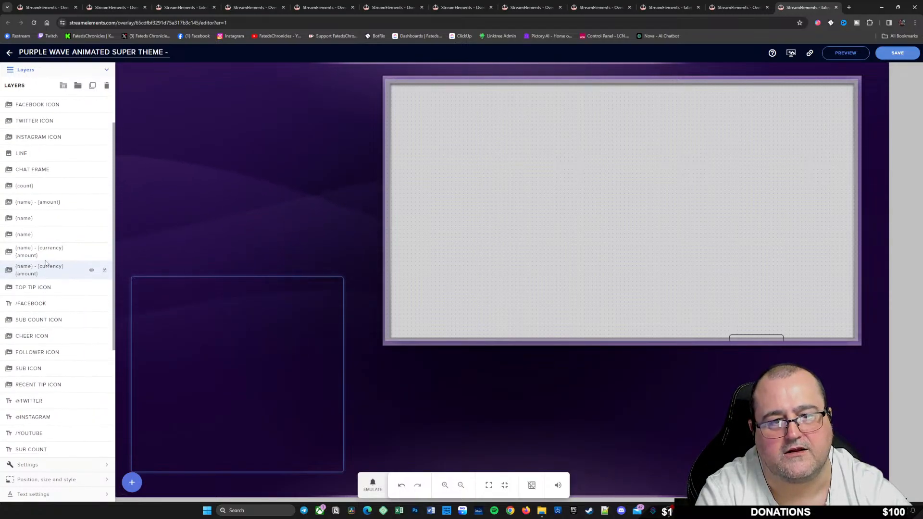
pyautogui.moveTo(54, 219); pyautogui.dragTo(56, 99)
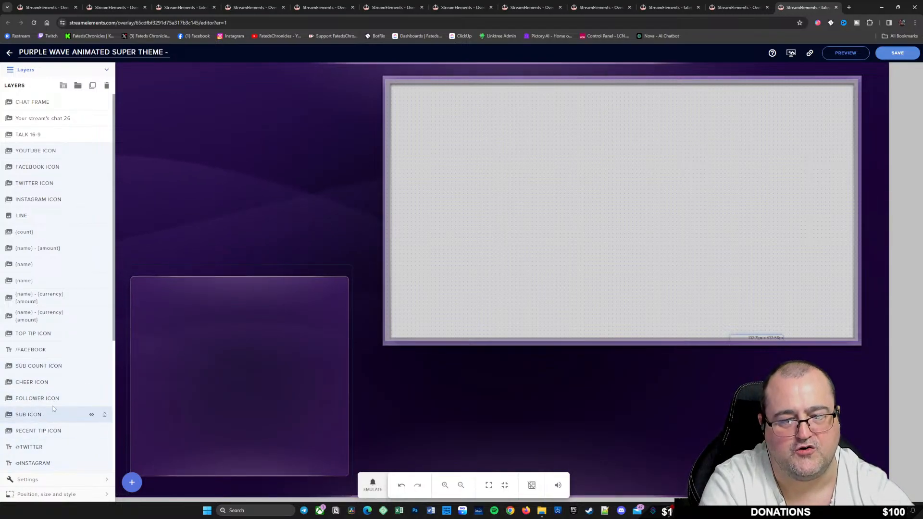
# Delete all layers from YOUTUBE ICON down to the last LINE 2, save the overlay and return to the overlays list
pyautogui.scroll(-4, 52, 365)
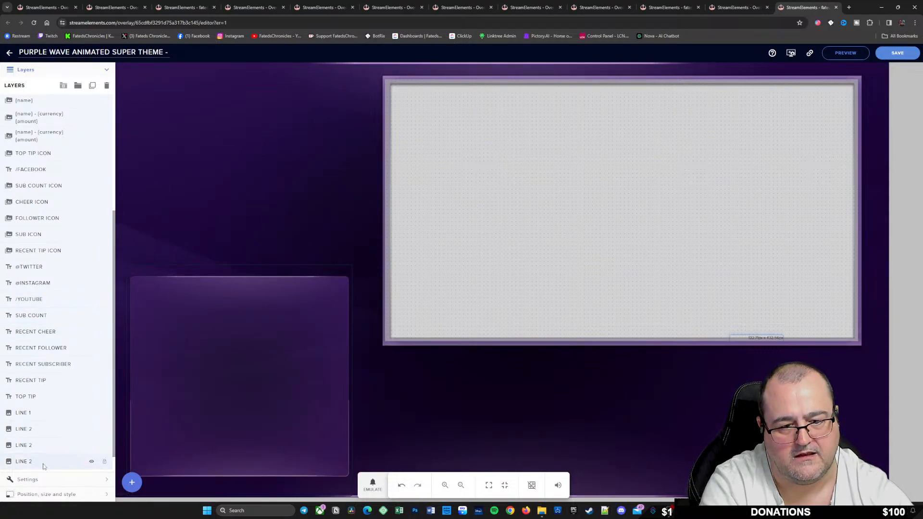
pyautogui.scroll(-1, 49, 412)
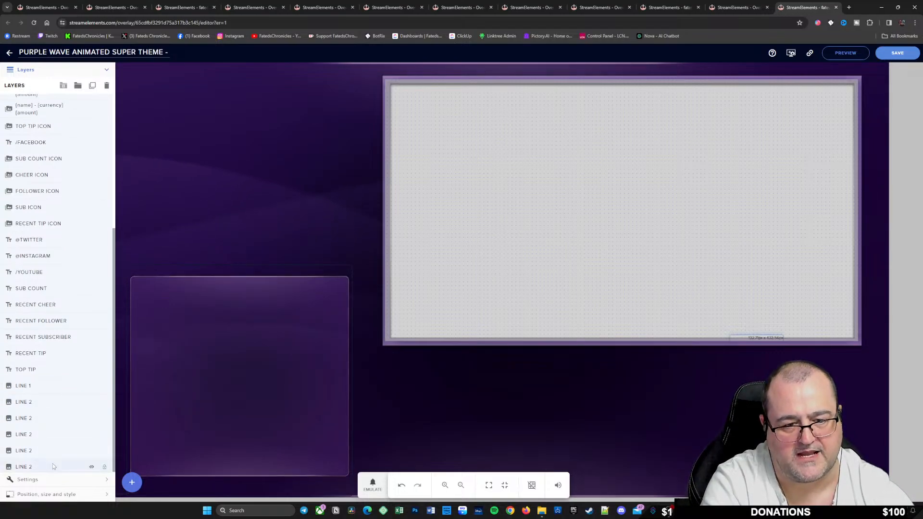
pyautogui.click(107, 86)
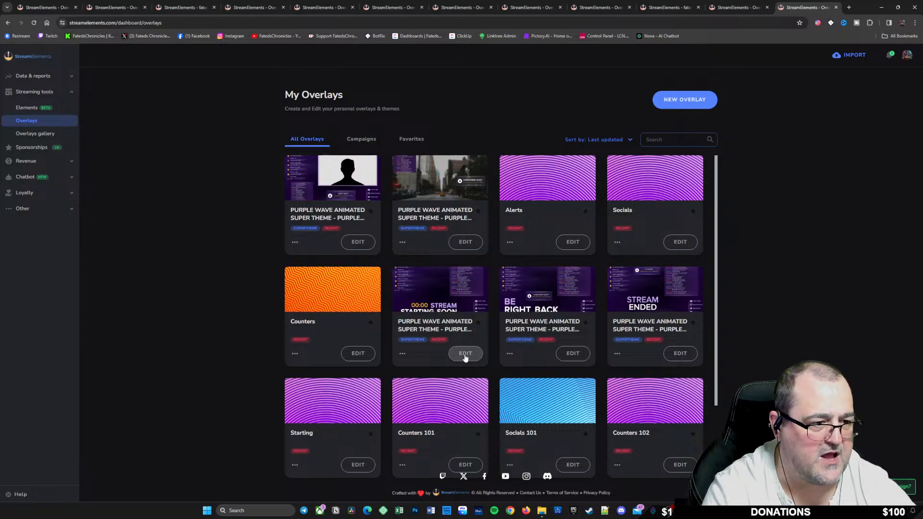
# Open the Purple Wave Stream Starting Soon overlay and delete its AlertBox 40 layer
pyautogui.click(468, 358)
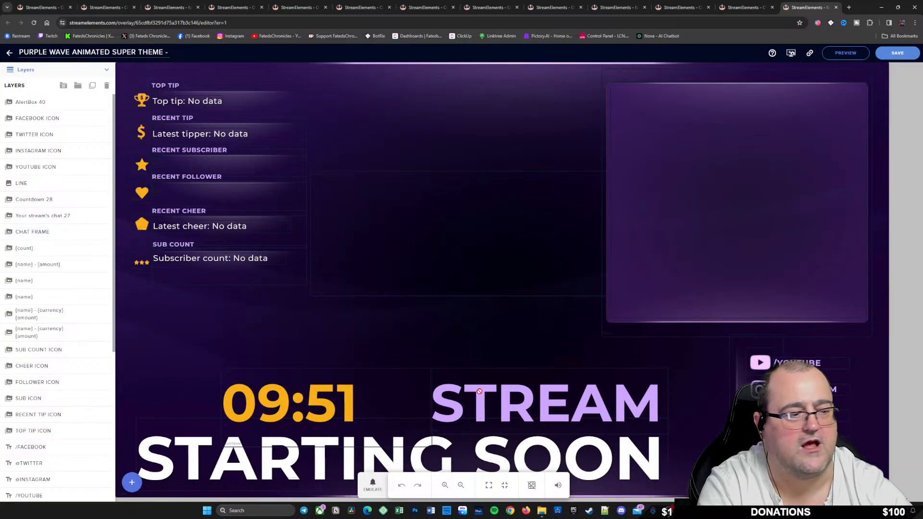
pyautogui.click(56, 98)
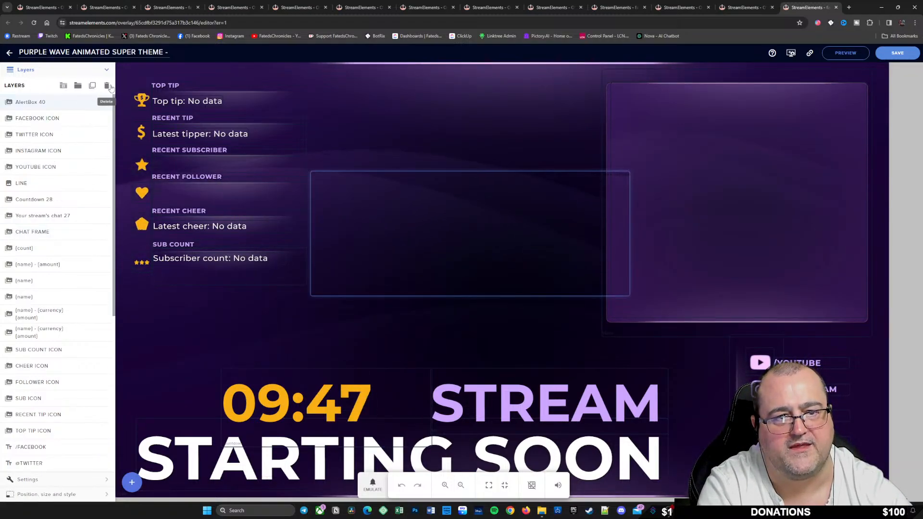
pyautogui.click(105, 86)
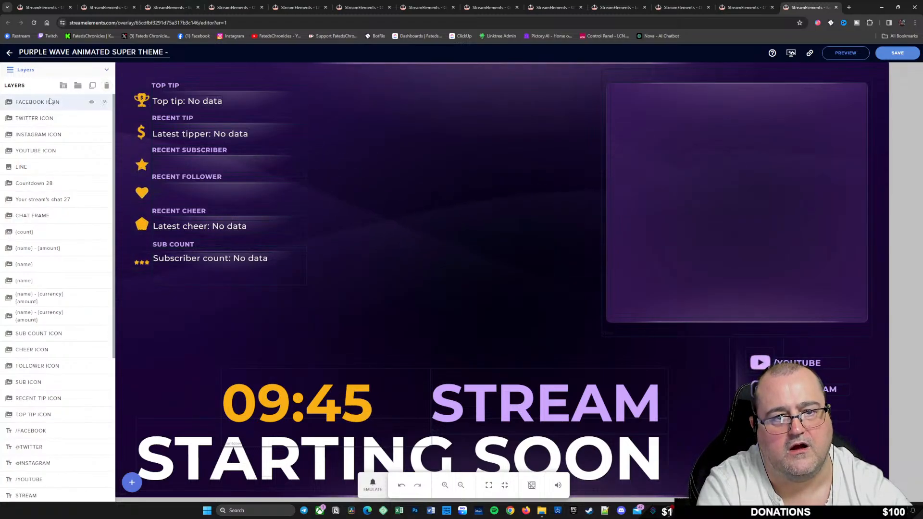
# Delete the Facebook, Twitter, Instagram and YouTube icon layers together with the LINE layer
pyautogui.click(43, 150)
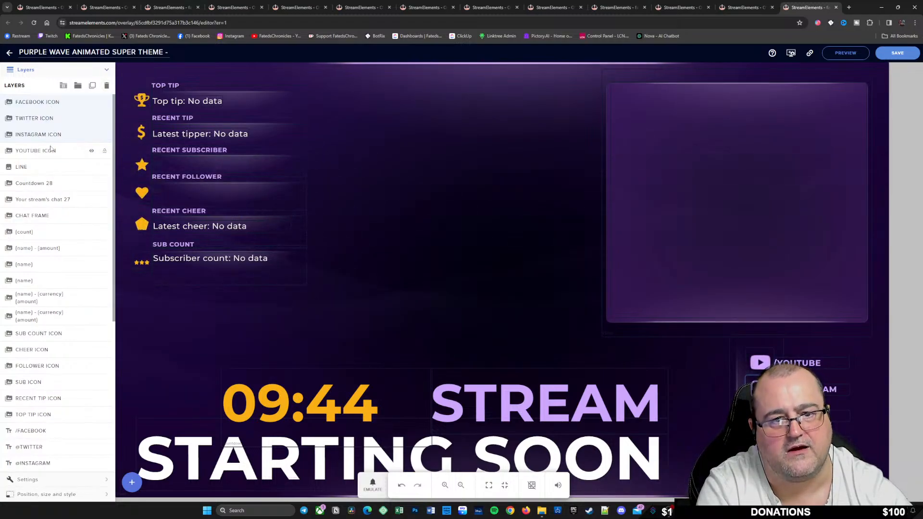
pyautogui.keyDown('shift'); pyautogui.click(36, 169); pyautogui.keyUp('shift')
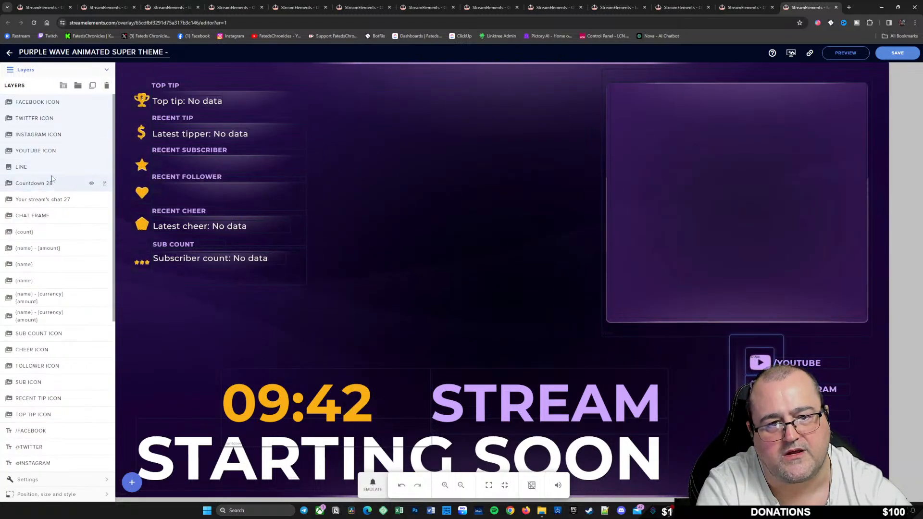
pyautogui.click(107, 85)
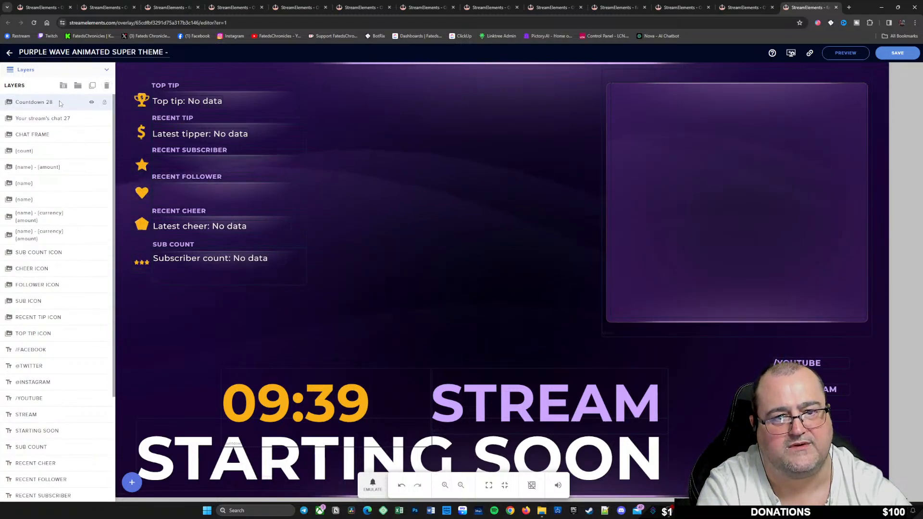
# Move the STREAM and STARTING SOON text layers directly above CHAT FRAME, and the BACKGROUND layer directly below it
pyautogui.click(70, 118)
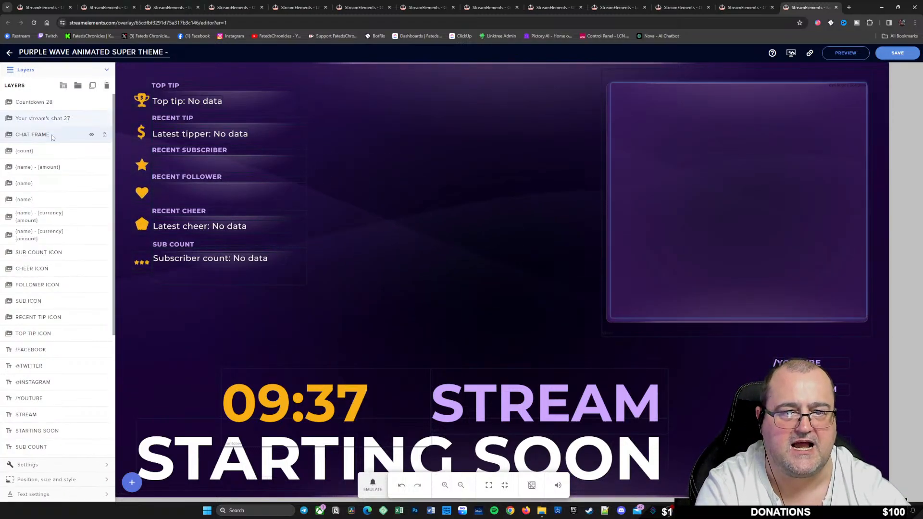
pyautogui.click(53, 136)
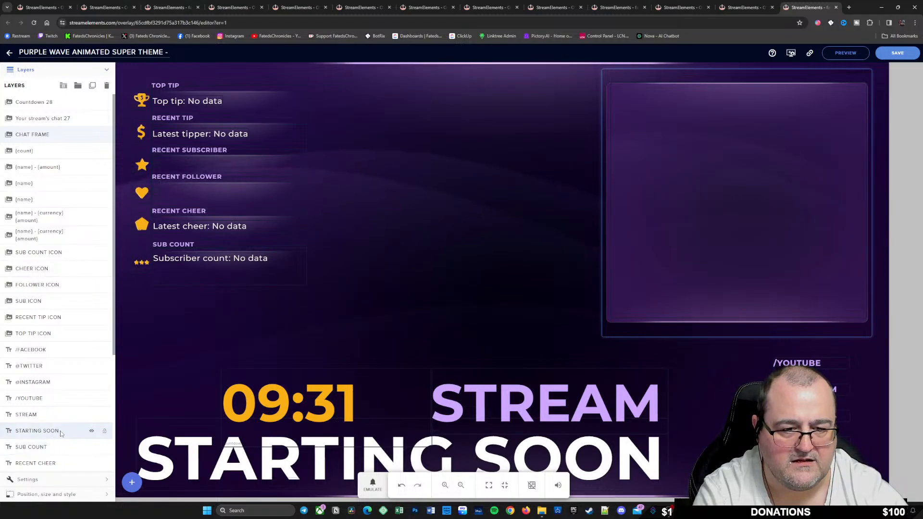
pyautogui.moveTo(62, 428); pyautogui.dragTo(55, 135)
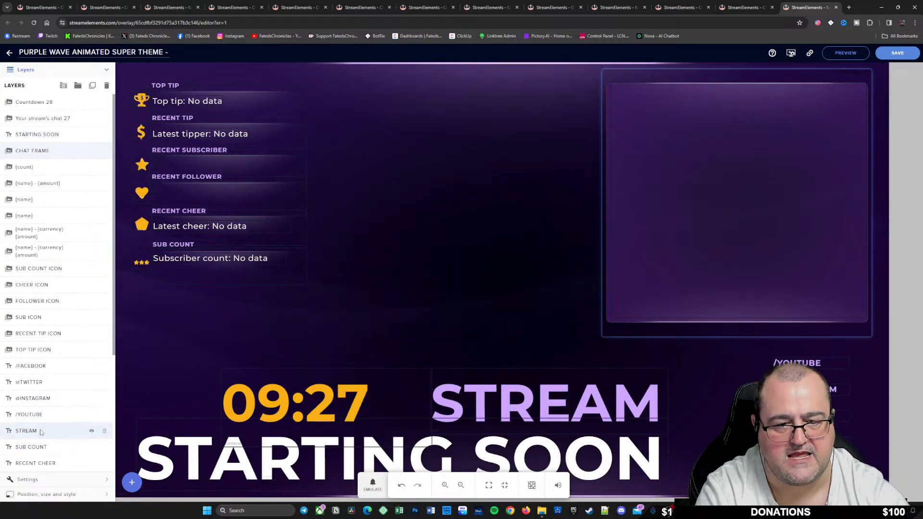
pyautogui.moveTo(53, 432); pyautogui.dragTo(51, 133)
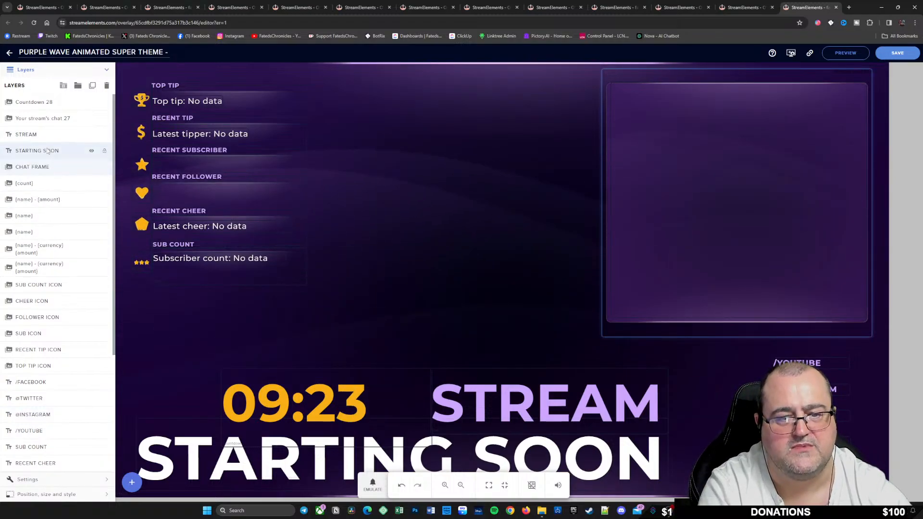
pyautogui.scroll(-4, 66, 438)
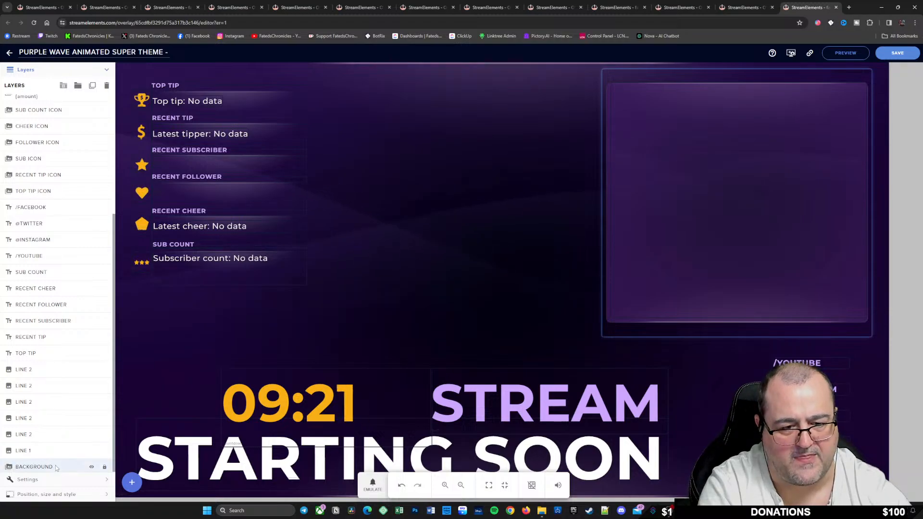
pyautogui.moveTo(56, 465); pyautogui.dragTo(60, 187)
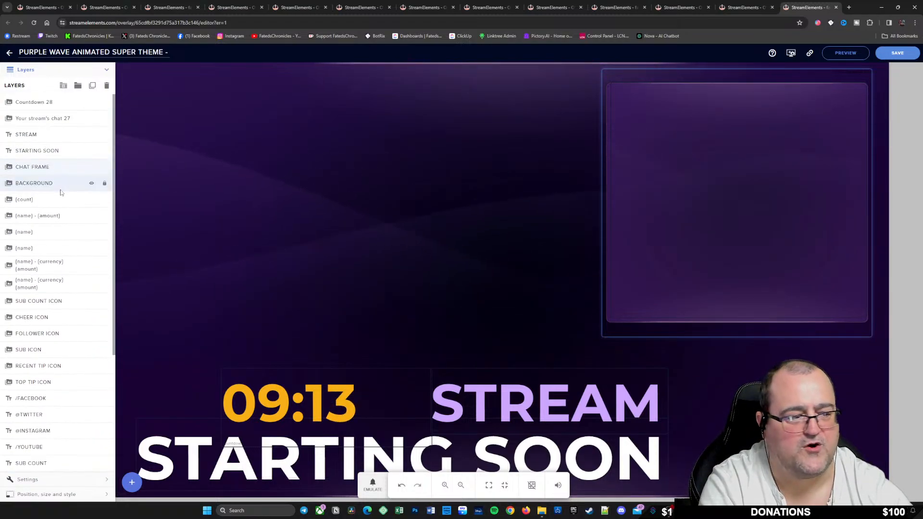
# Delete all layers below BACKGROUND in the Starting Soon overlay, from [count] down to LINE 1
pyautogui.moveTo(721, 191)
pyautogui.mouseDown()
pyautogui.moveTo(624, 190)
pyautogui.moveTo(725, 197)
pyautogui.mouseUp()
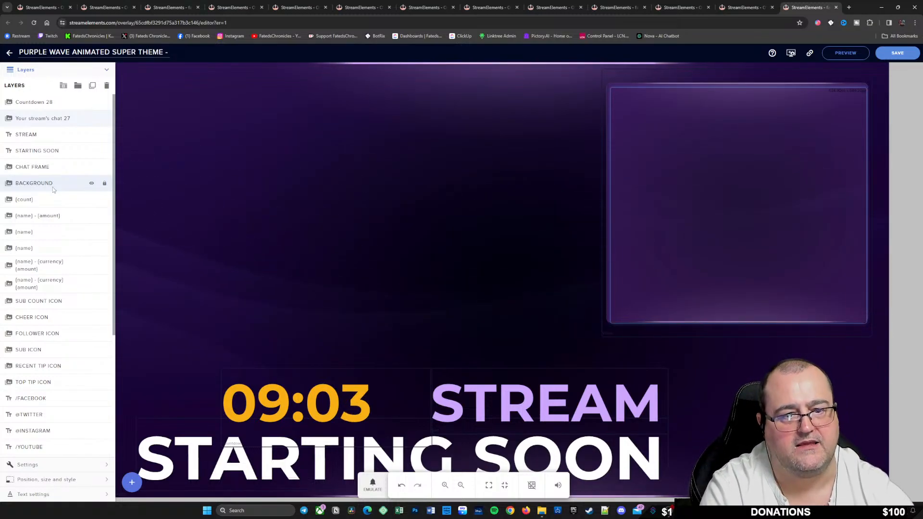
pyautogui.moveTo(56, 198); pyautogui.dragTo(28, 449)
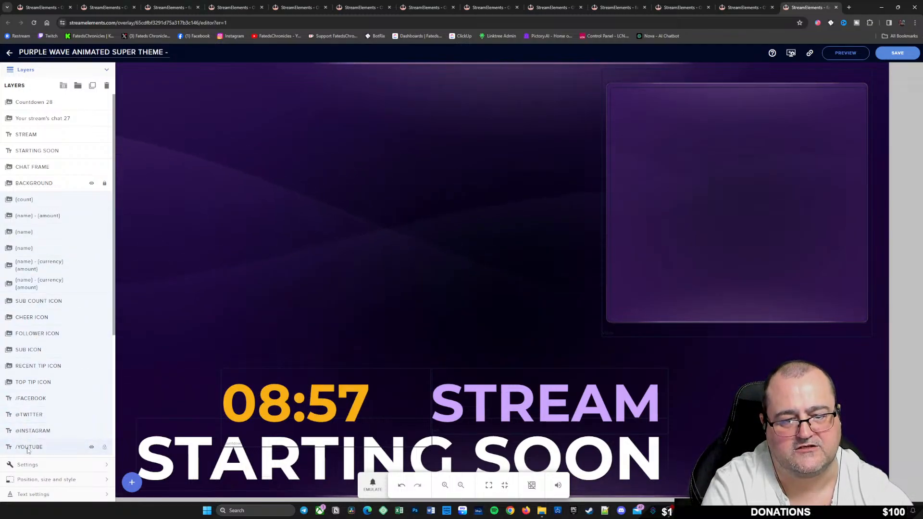
pyautogui.scroll(-3, 29, 433)
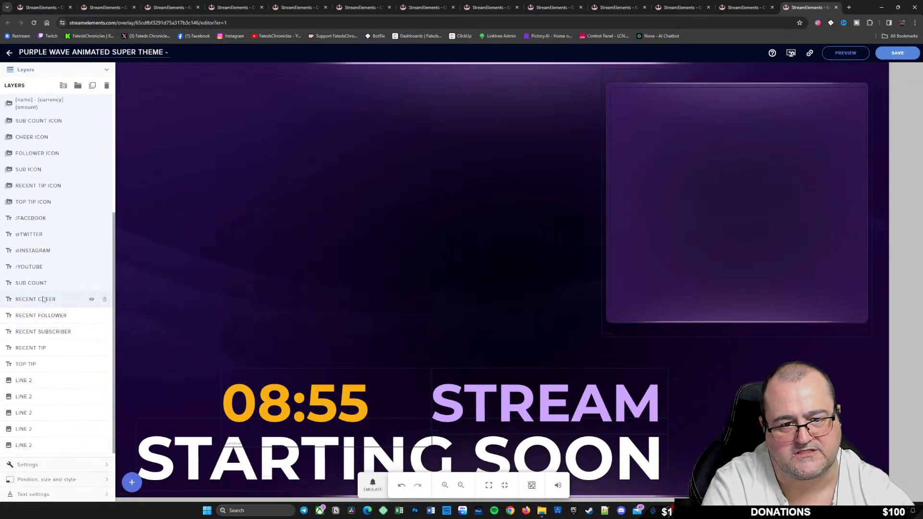
pyautogui.moveTo(42, 299); pyautogui.dragTo(39, 347)
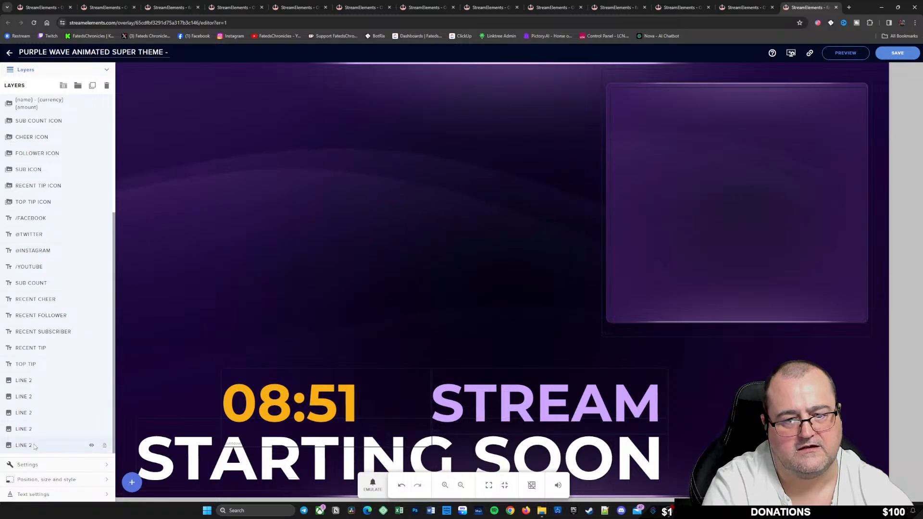
pyautogui.scroll(-1, 50, 454)
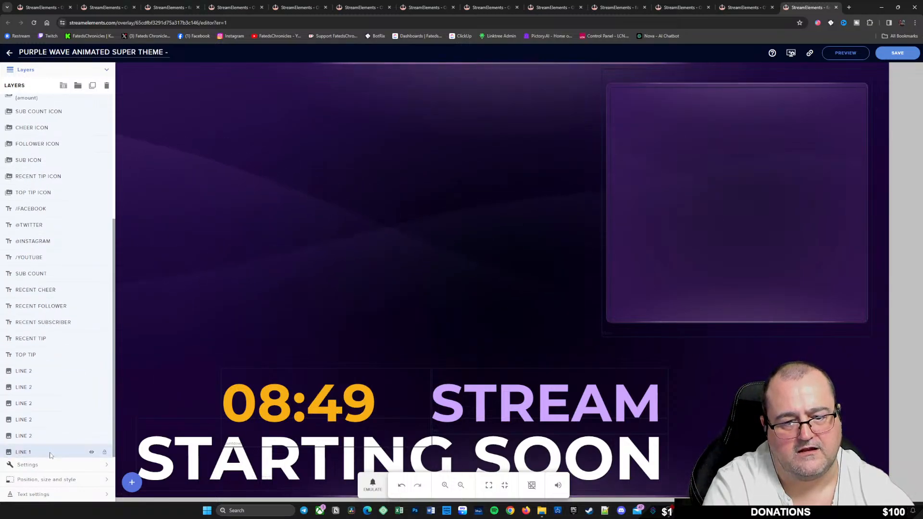
pyautogui.click(106, 86)
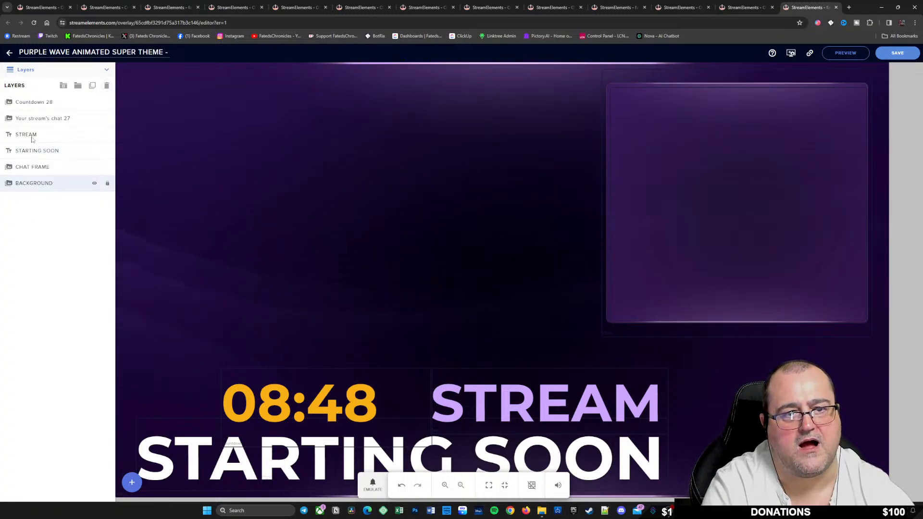
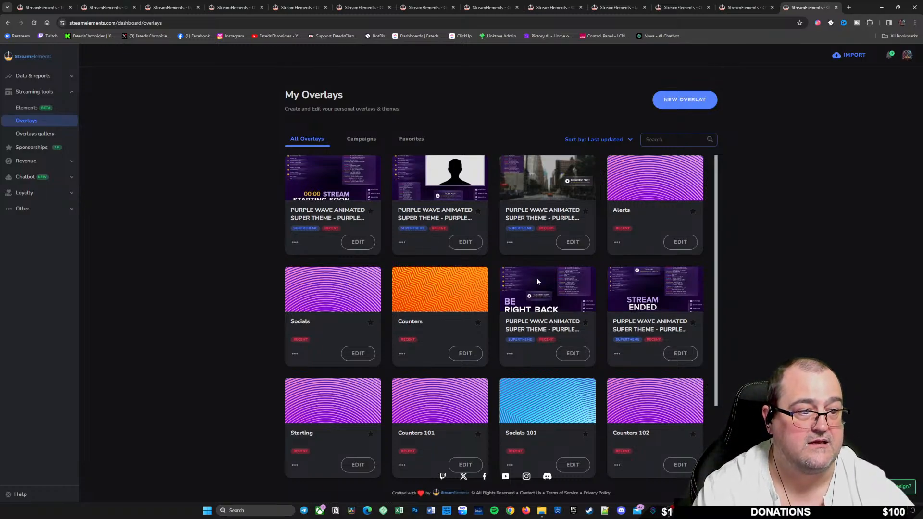
# Open the Be Right Back overlay in its own tab, return to the original overlays list and refresh it
pyautogui.click(573, 354)
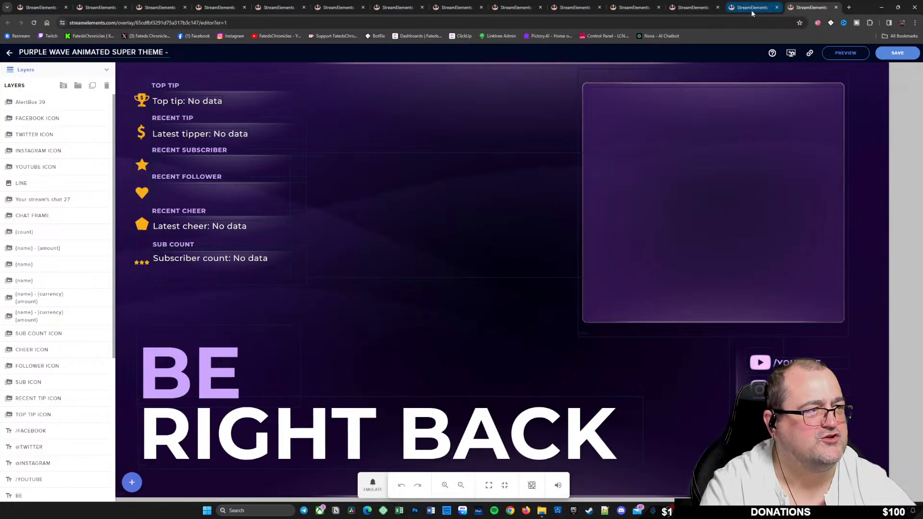
pyautogui.click(48, 7)
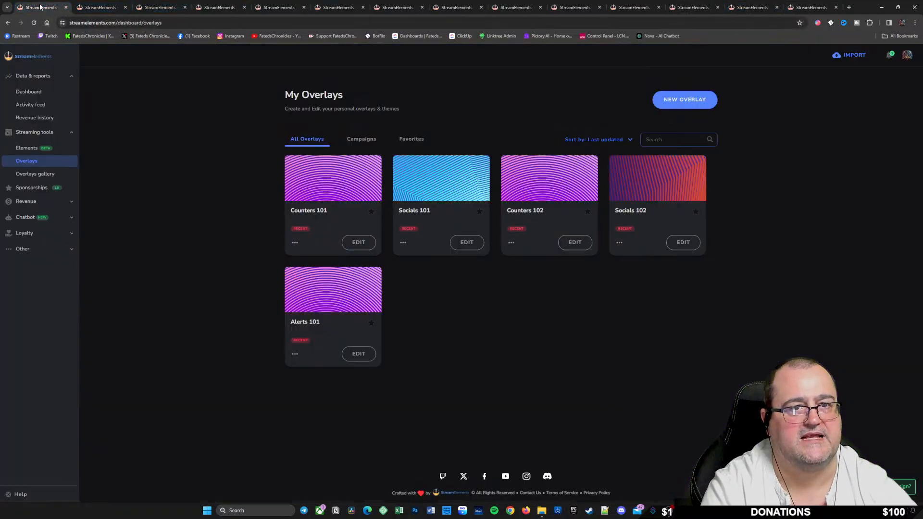
pyautogui.click(34, 23)
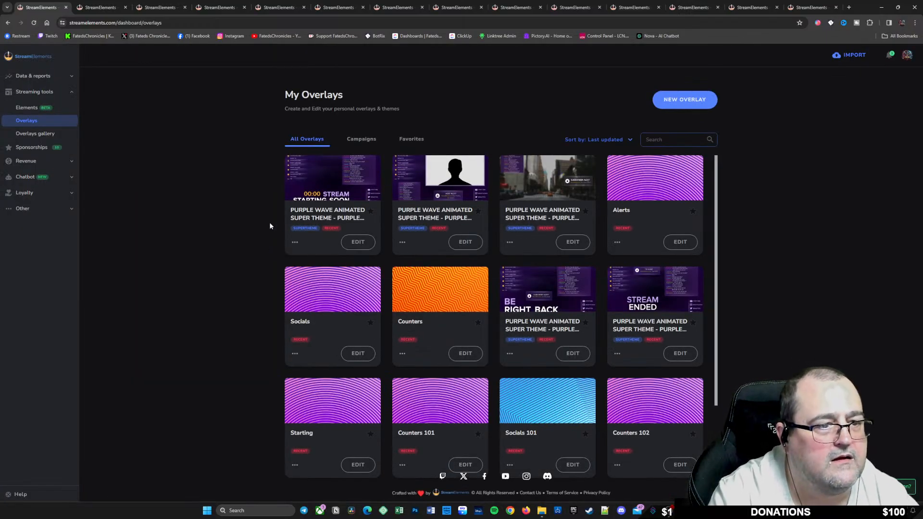
# Open the Starting Soon overlay, check its full title and return to the overlays list
pyautogui.click(362, 244)
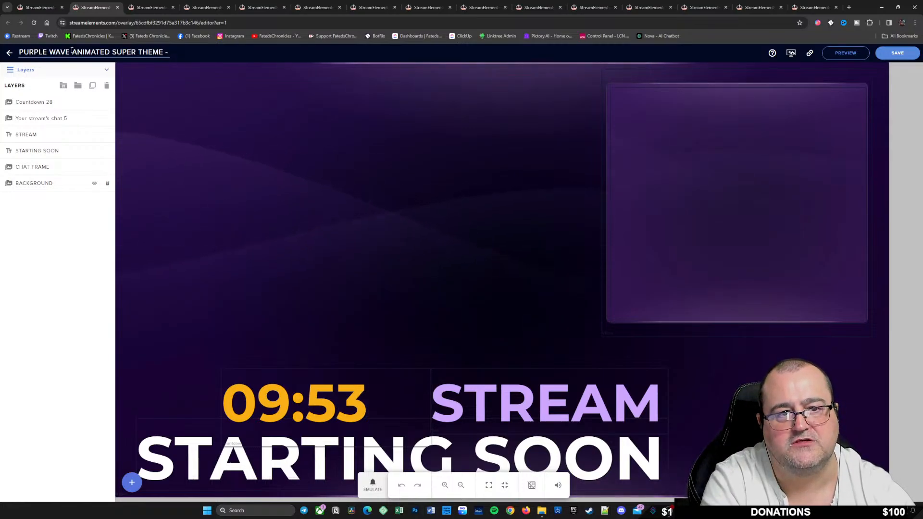
pyautogui.moveTo(73, 51); pyautogui.dragTo(169, 52)
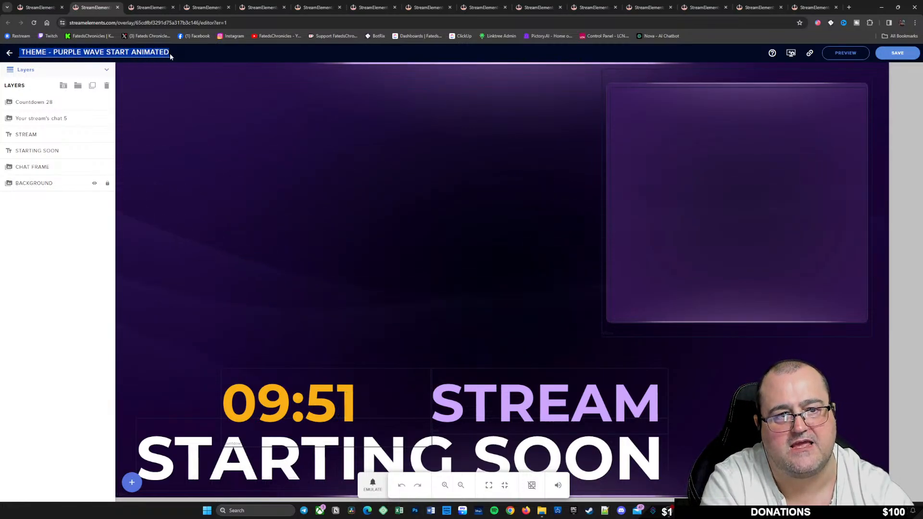
pyautogui.click(9, 54)
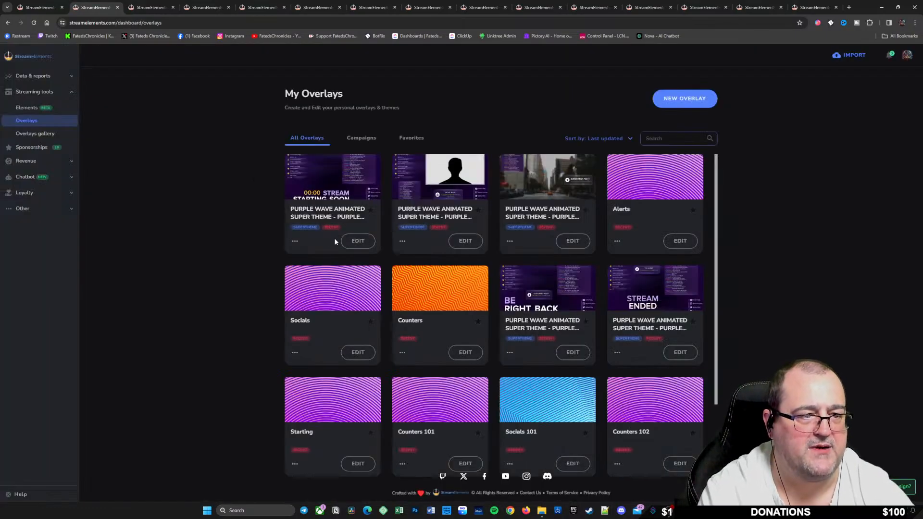
# Change the Starting Soon overlay's name to PURPLE WAVE Starting in its properties
pyautogui.click(294, 242)
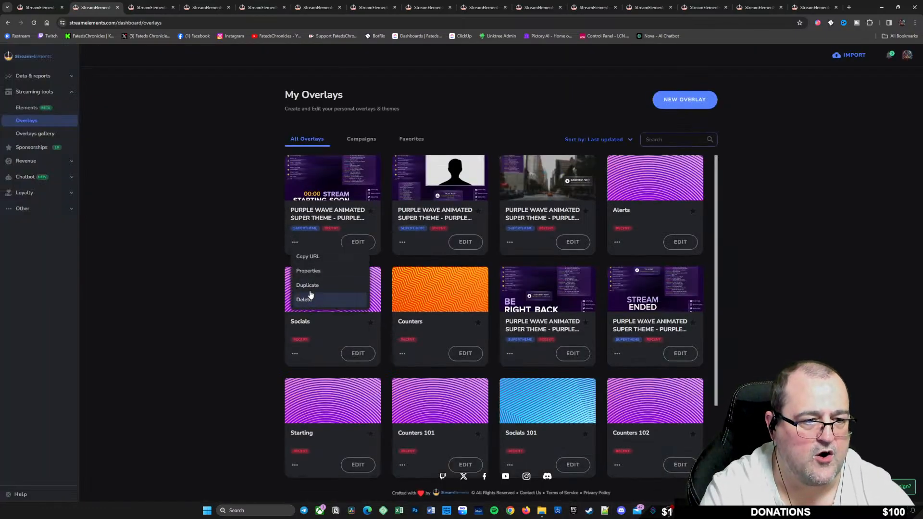
pyautogui.click(314, 271)
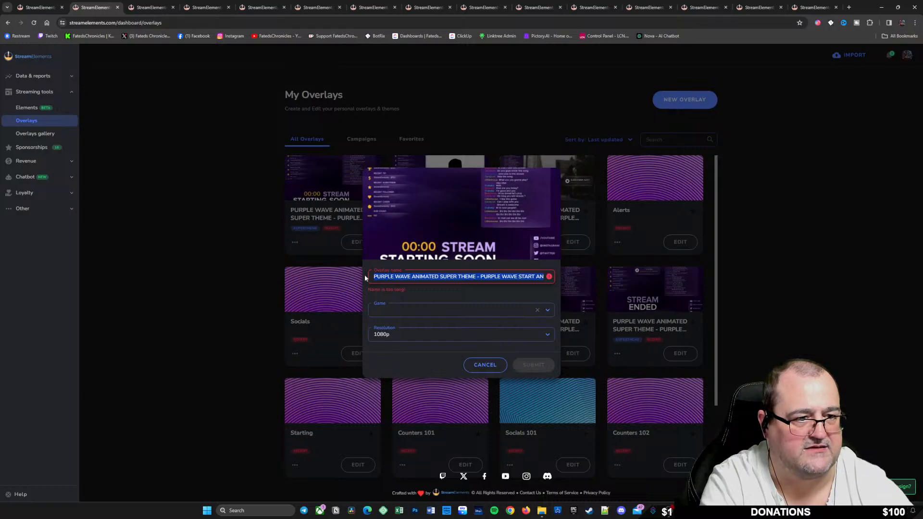
pyautogui.click(416, 279)
pyautogui.moveTo(414, 277); pyautogui.dragTo(551, 287)
pyautogui.write('Starting')
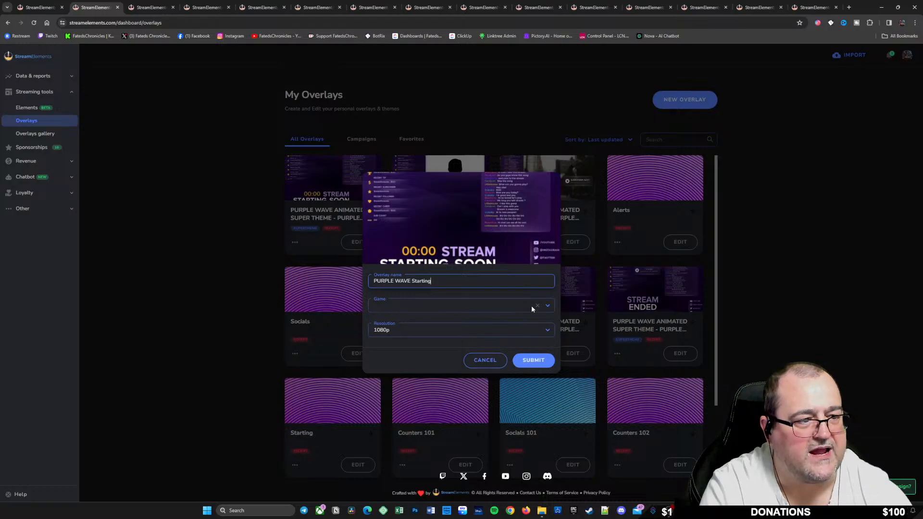
# Try League of Legends, Counter-Strike: Global Offensive and Dota 2 as the overlay's game, and clear the choice
pyautogui.click(514, 305)
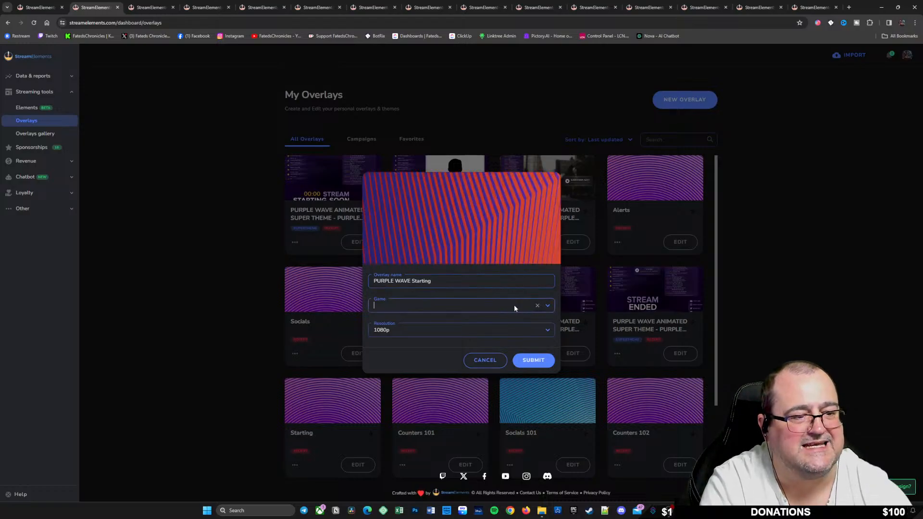
pyautogui.click(547, 308)
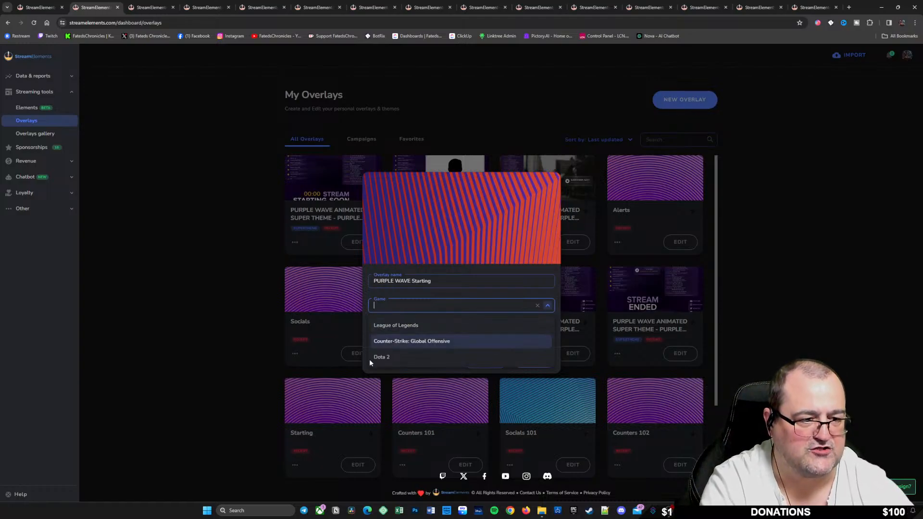
pyautogui.click(403, 326)
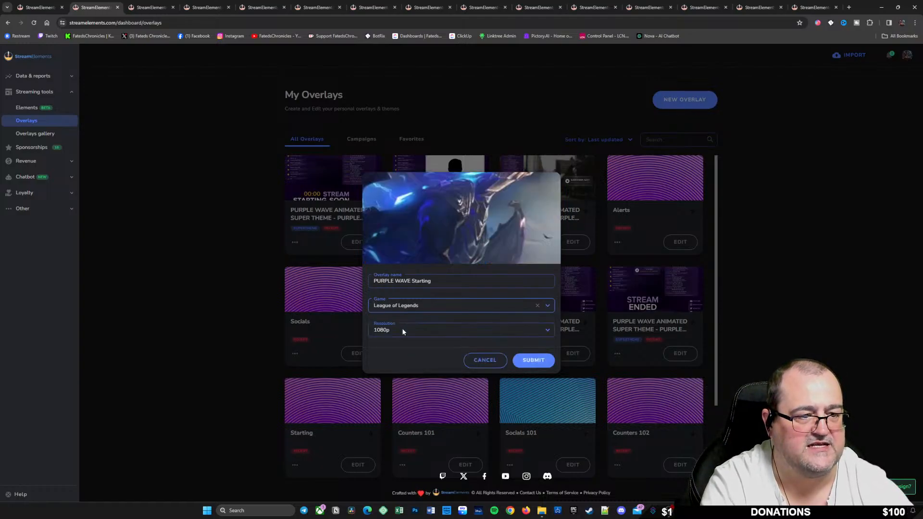
pyautogui.click(432, 307)
pyautogui.click(425, 342)
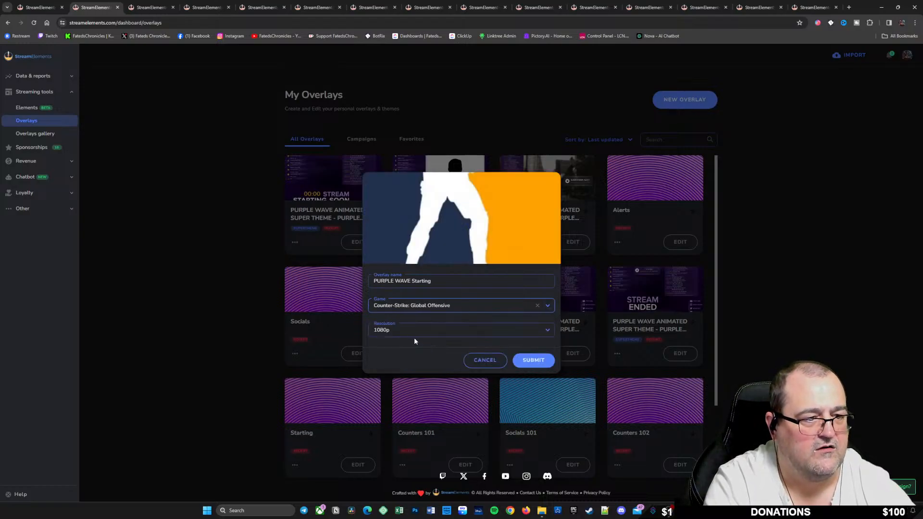
pyautogui.click(512, 306)
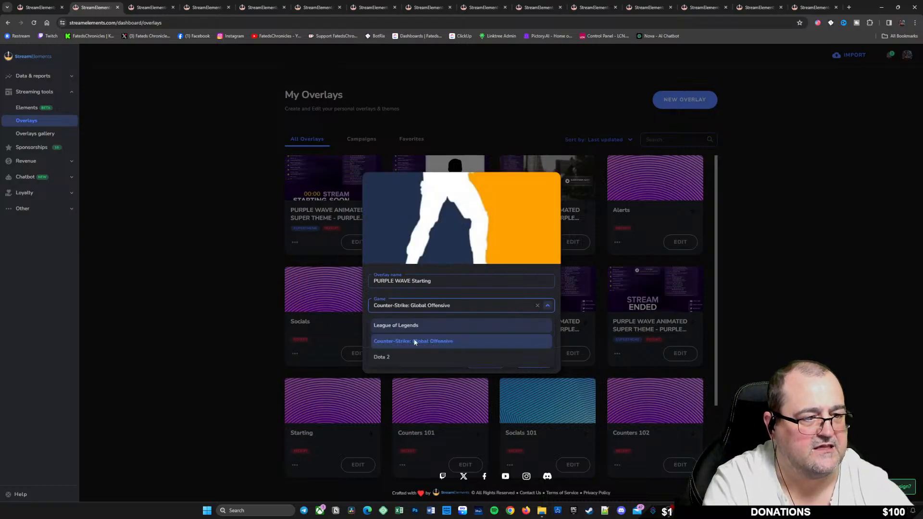
pyautogui.click(390, 354)
pyautogui.click(537, 305)
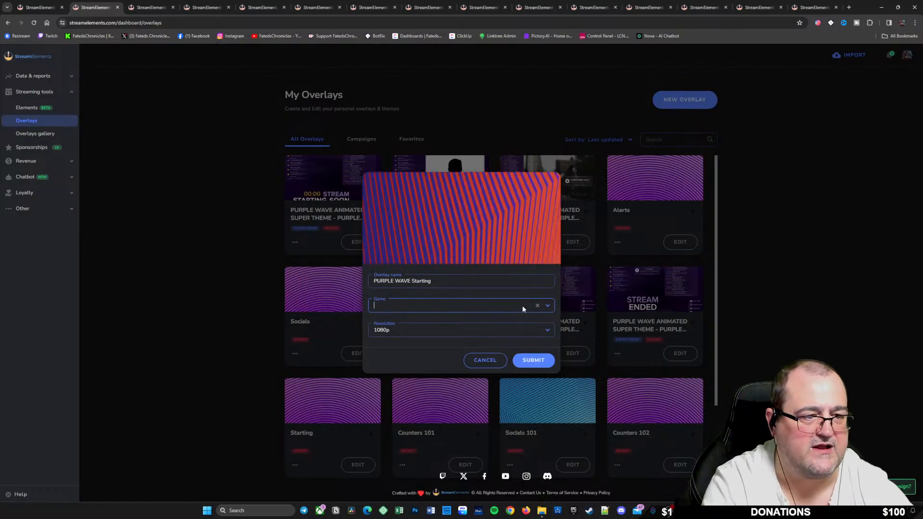
# Set the overlay's game to Warframe and submit the changed properties
pyautogui.click(424, 306)
pyautogui.write('war')
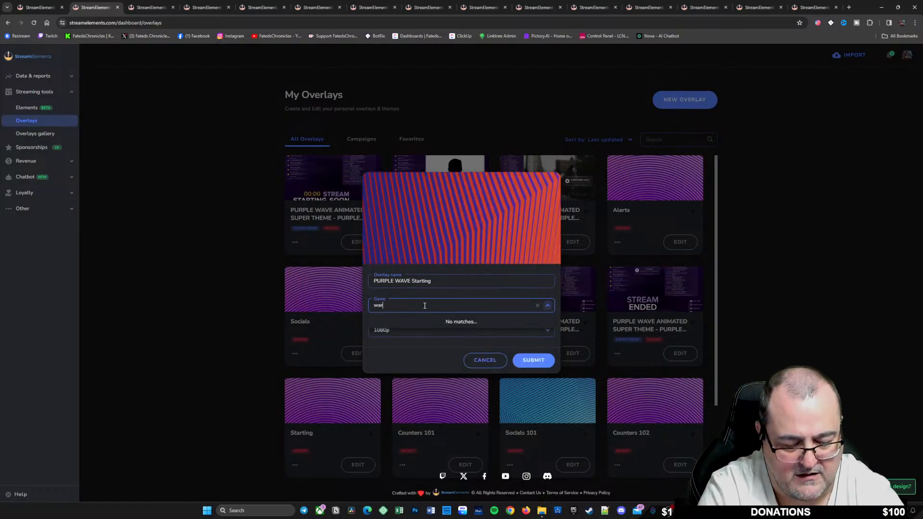
pyautogui.write('frame')
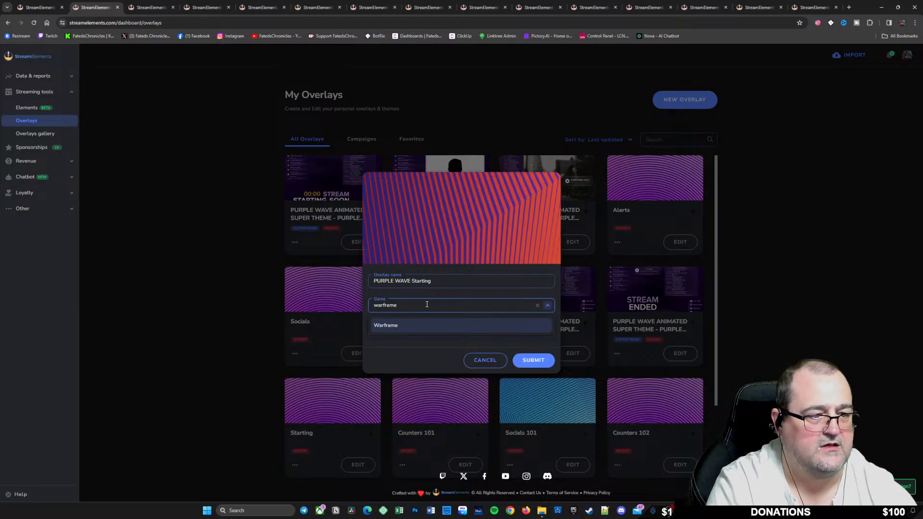
pyautogui.click(386, 327)
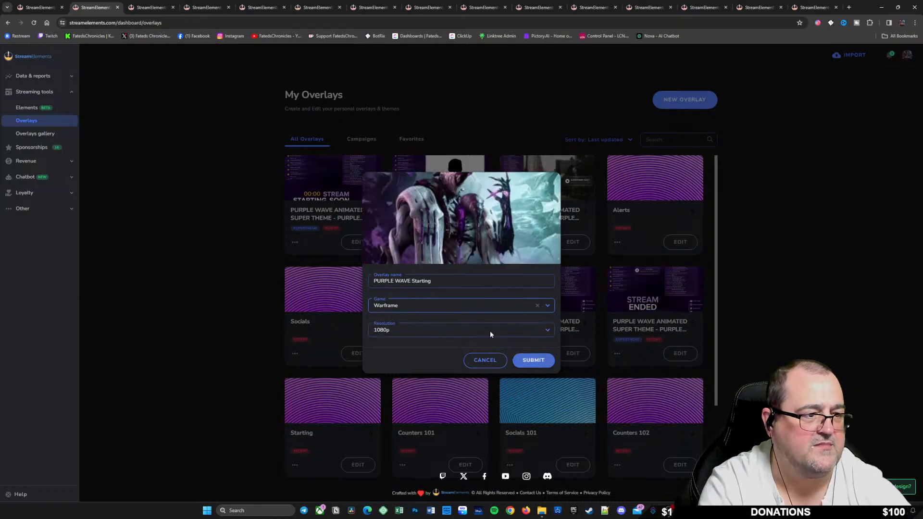
pyautogui.click(537, 360)
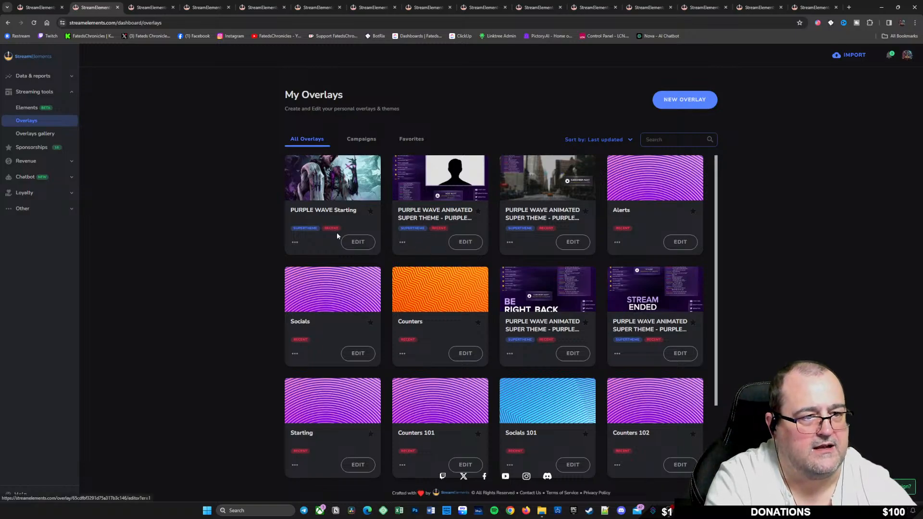
# Mark the PURPLE WAVE Starting overlay as a favorite, check the favorites list and return to all overlays
pyautogui.click(370, 212)
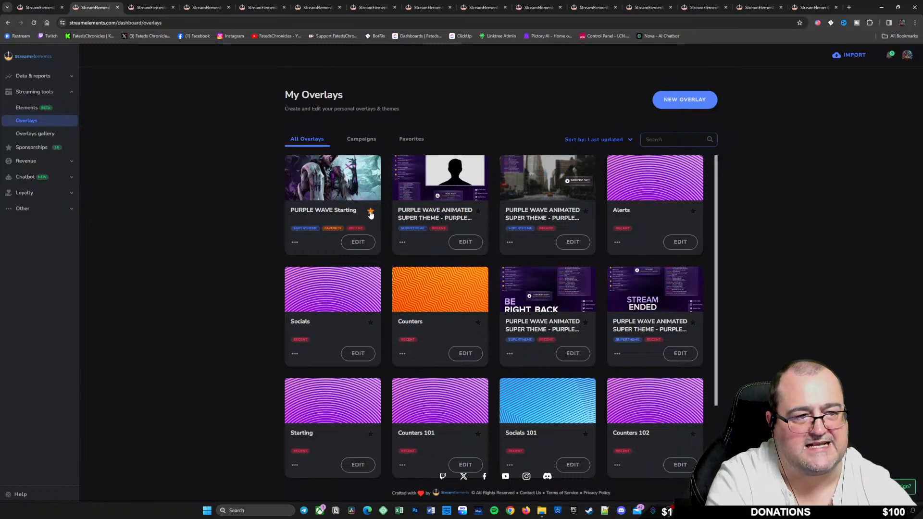
pyautogui.click(412, 140)
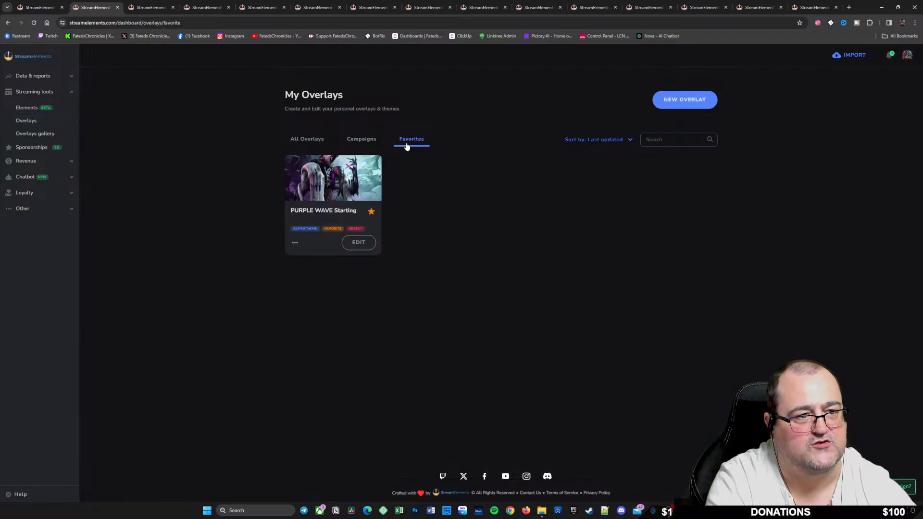
pyautogui.click(321, 141)
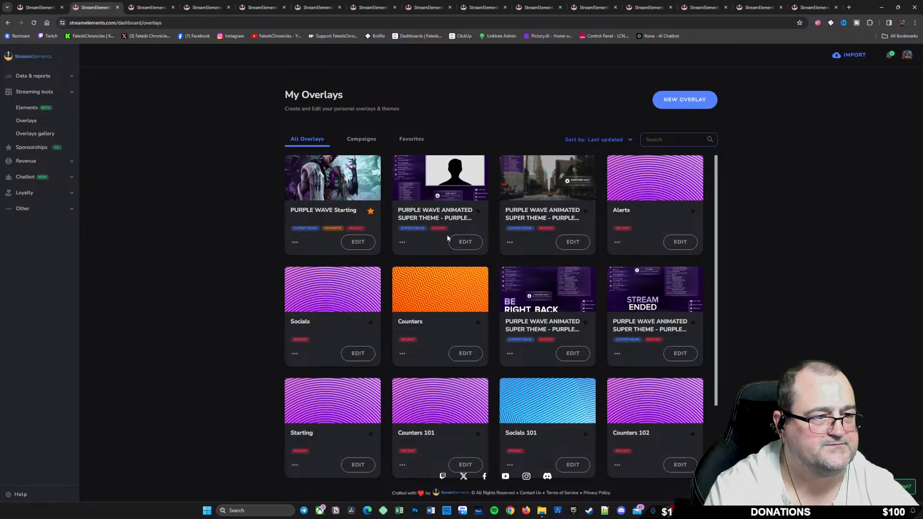
# Open the Purple Wave chatting scene overlay, rename it PURPLE WAVE Chatting, save it and return to the overlays list
pyautogui.click(465, 242)
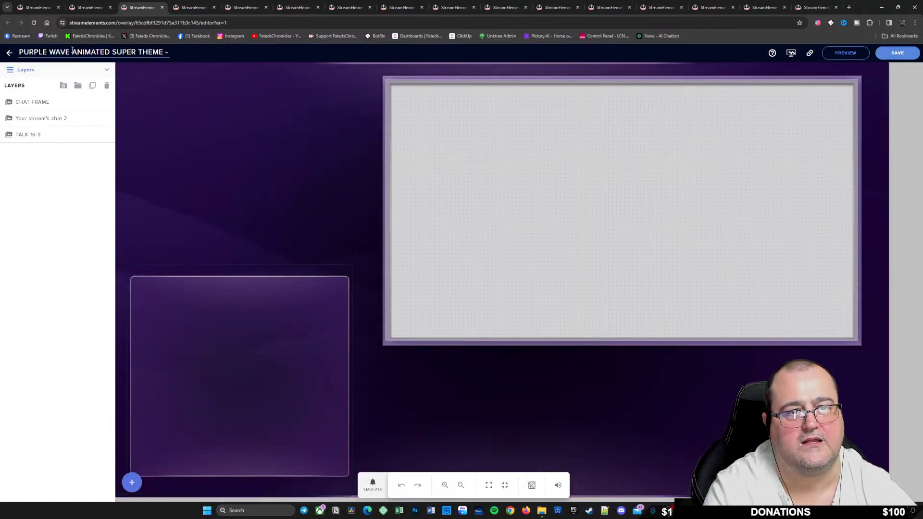
pyautogui.moveTo(71, 53); pyautogui.dragTo(180, 58)
pyautogui.write('PURPLE WAVE C')
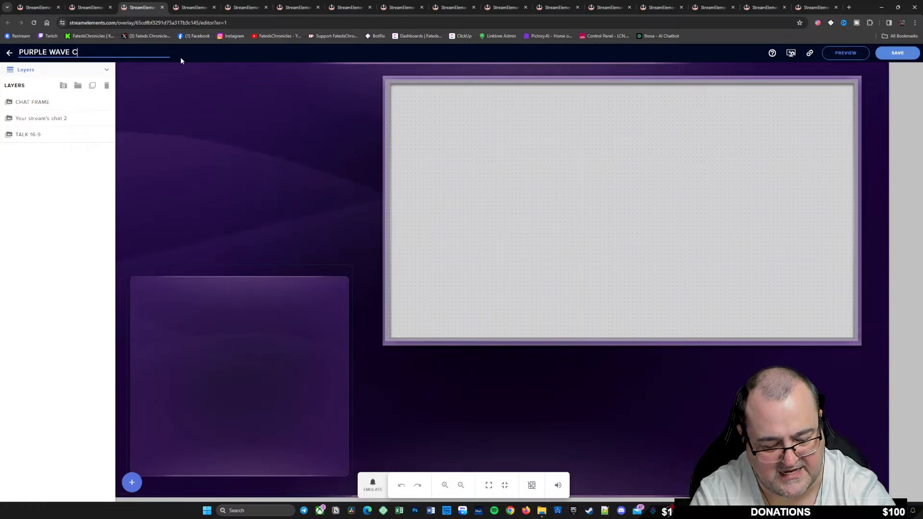
pyautogui.write('hatting')
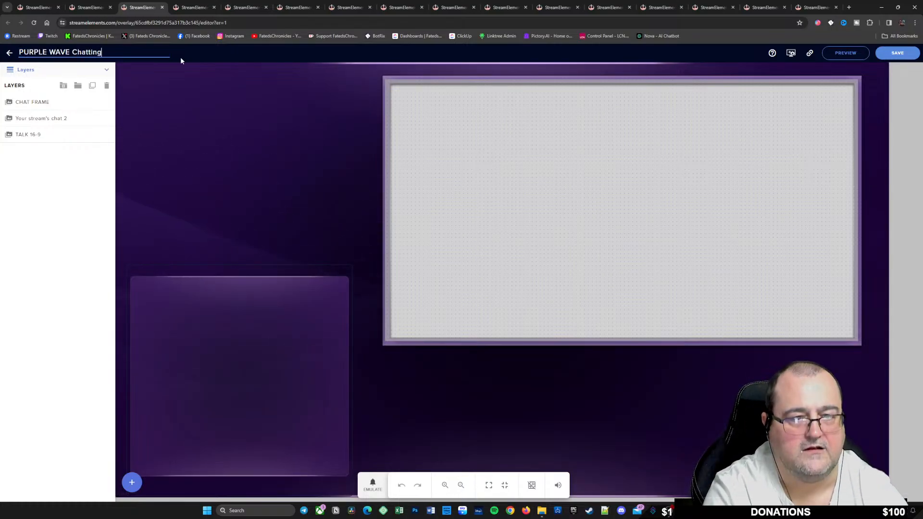
pyautogui.click(897, 53)
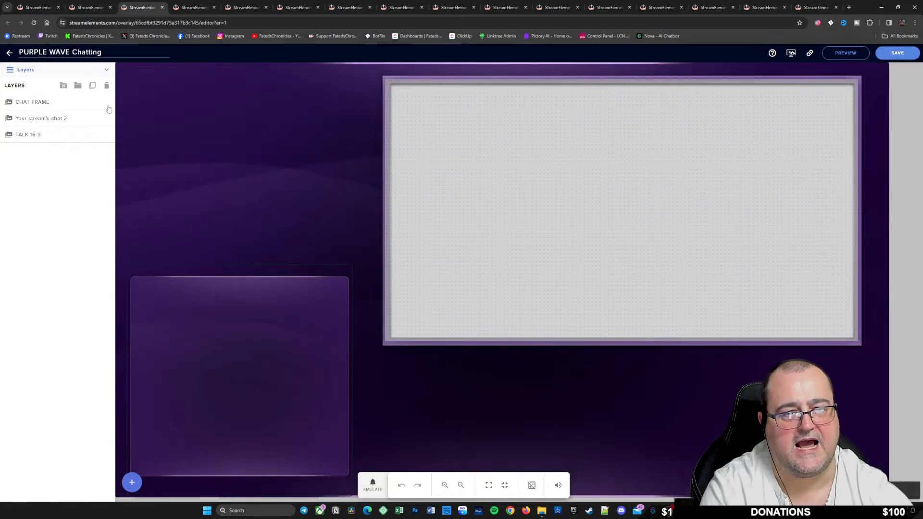
pyautogui.click(11, 53)
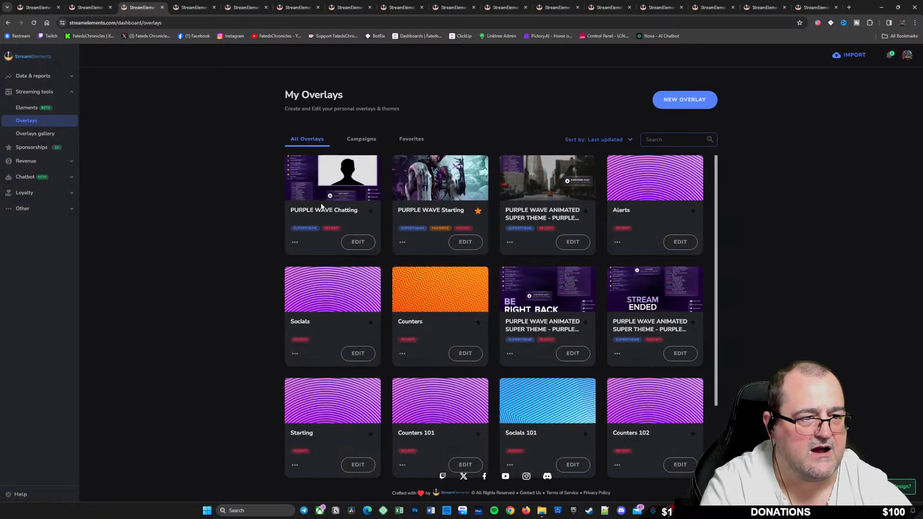
# Mark the PURPLE WAVE Chatting overlay as a favorite
pyautogui.click(295, 243)
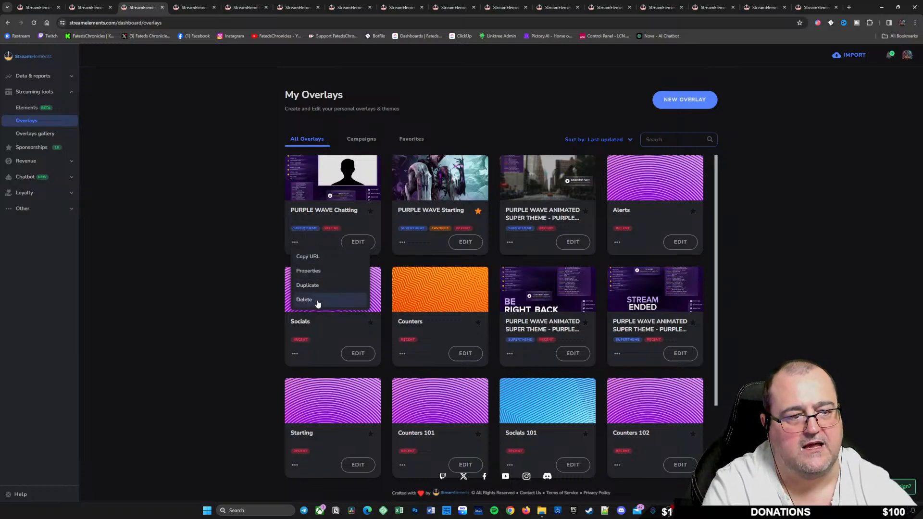
pyautogui.click(181, 253)
pyautogui.click(370, 212)
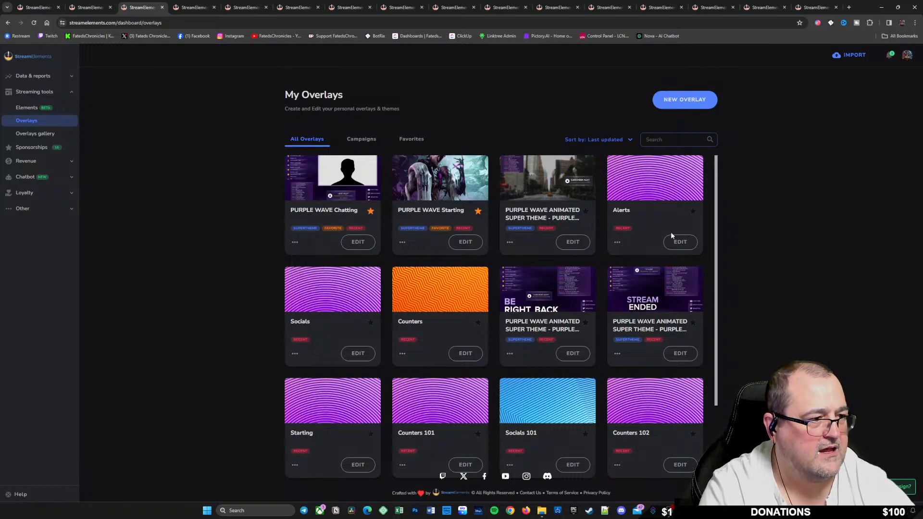
# Delete the Alerts overlay and the Counters overlay from the overlays list
pyautogui.click(617, 242)
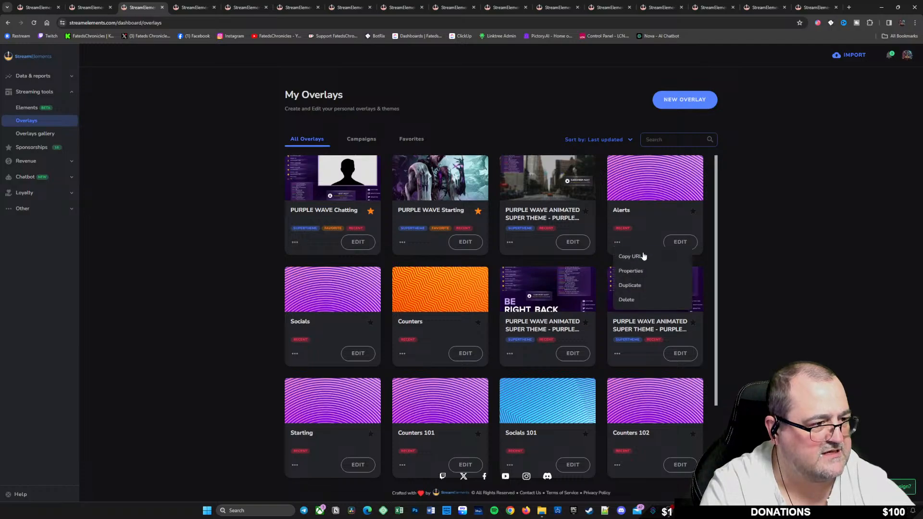
pyautogui.click(626, 299)
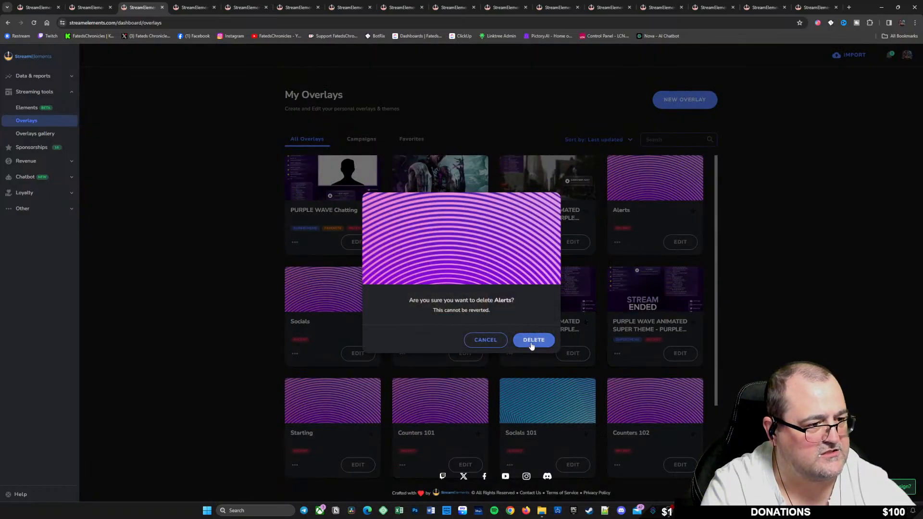
pyautogui.click(533, 340)
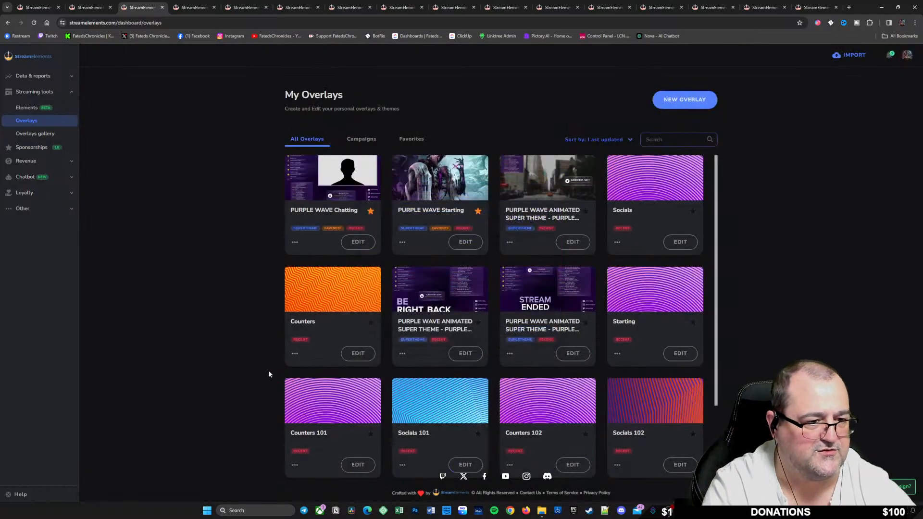
pyautogui.click(295, 354)
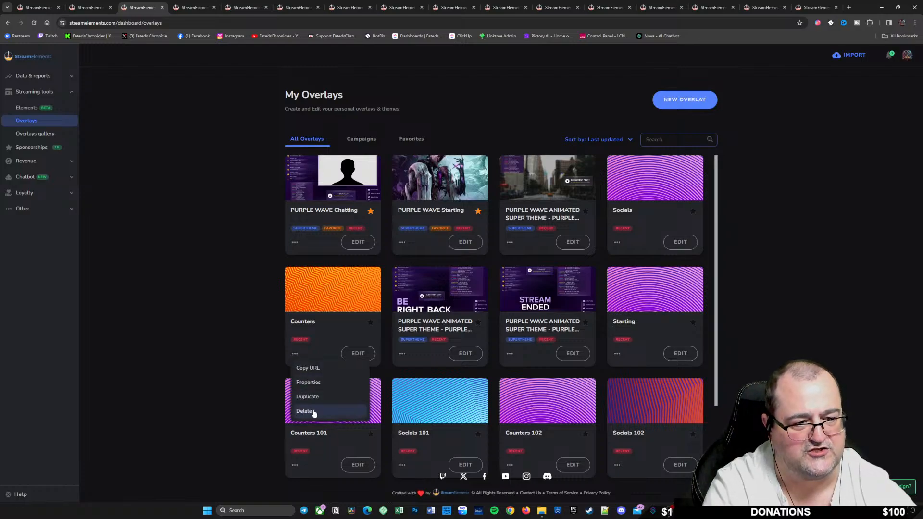
pyautogui.click(298, 408)
pyautogui.click(532, 339)
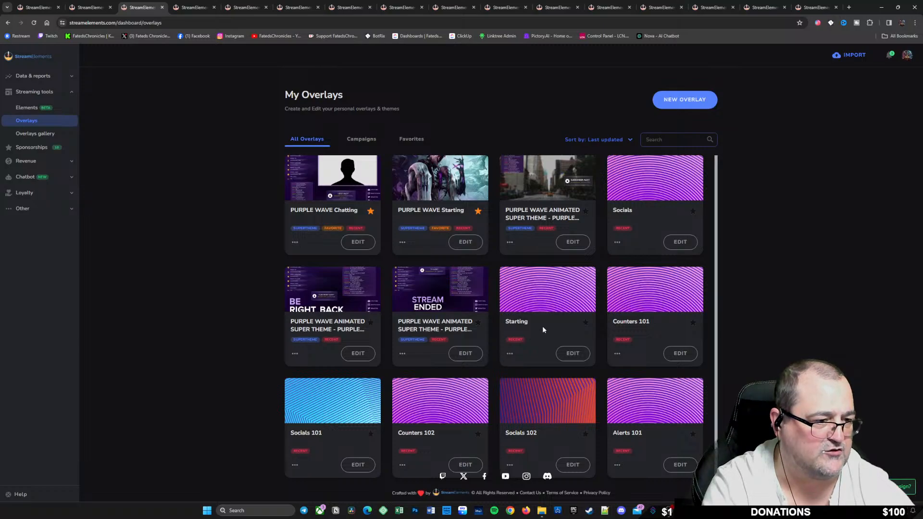
# Open the Starting overlay to check its content and return to the overlays list
pyautogui.click(511, 354)
pyautogui.click(546, 333)
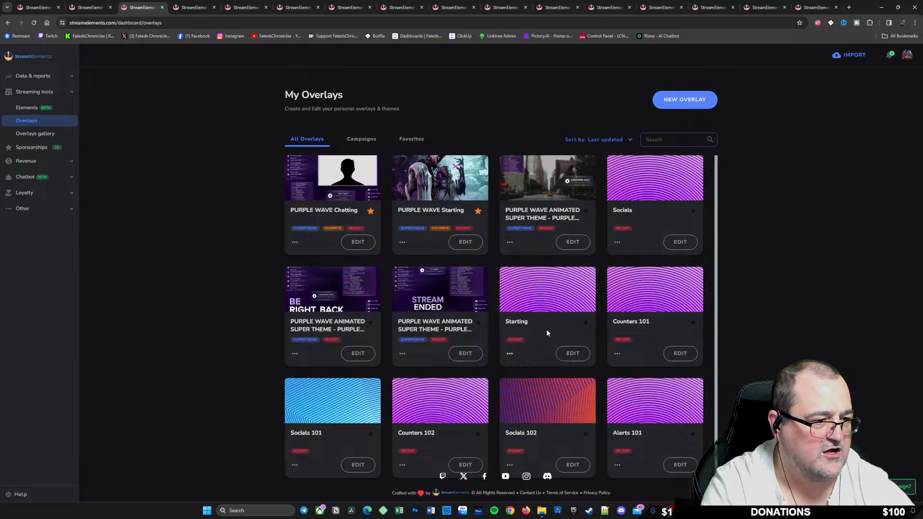
pyautogui.click(572, 354)
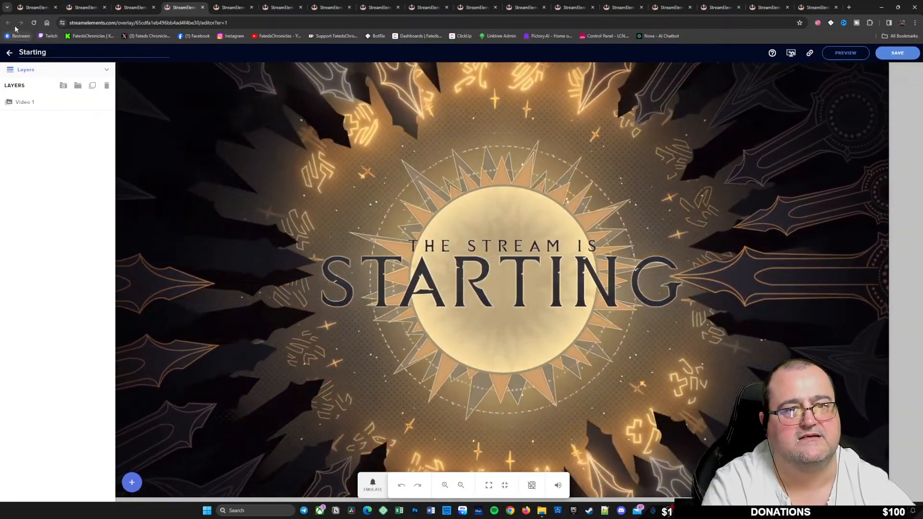
pyautogui.click(134, 7)
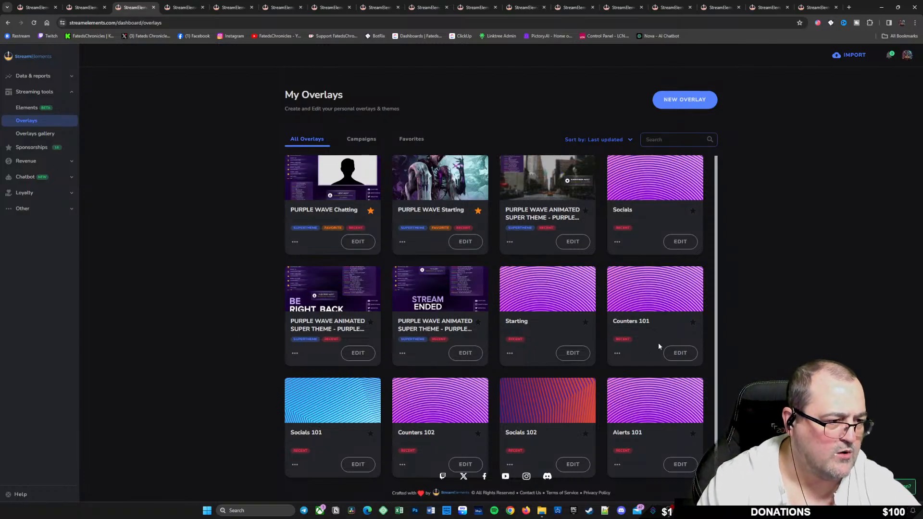
# Open the Counters 101 overlay, expand its Counters group and check which widgets its layers belong to
pyautogui.click(680, 354)
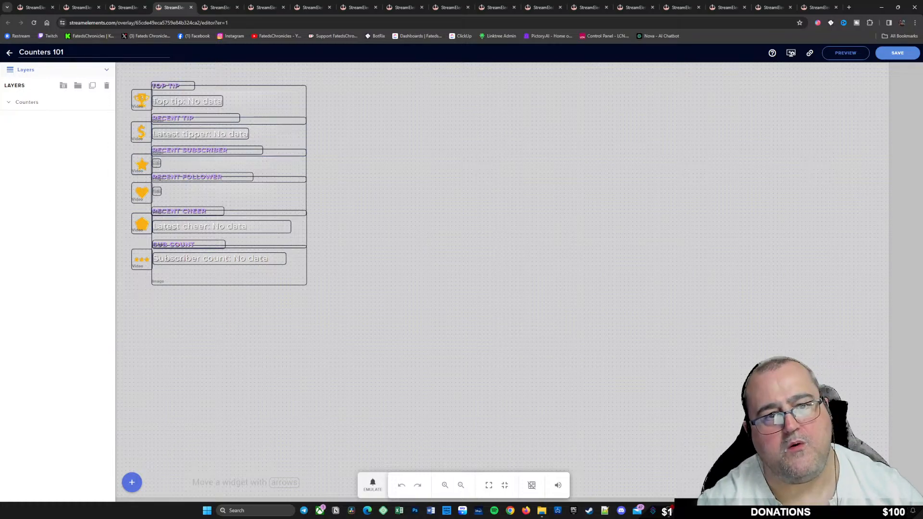
pyautogui.click(41, 105)
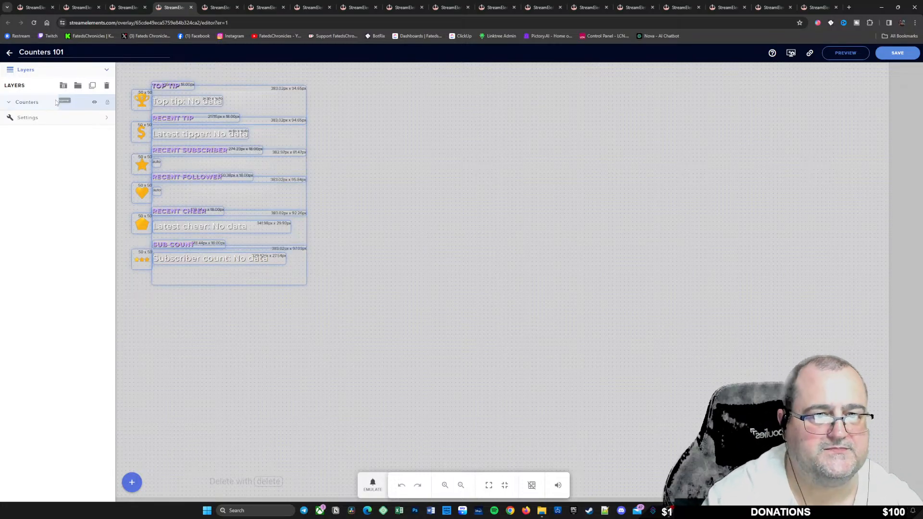
pyautogui.click(51, 118)
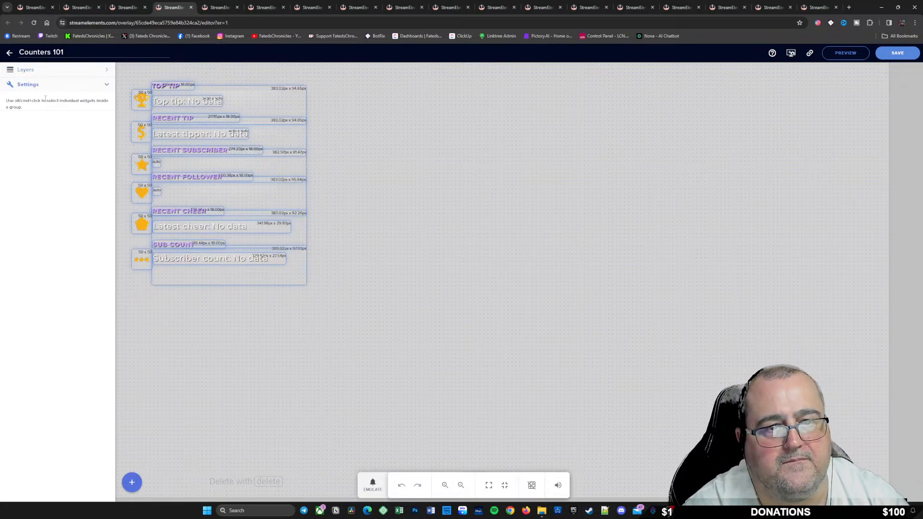
pyautogui.click(48, 72)
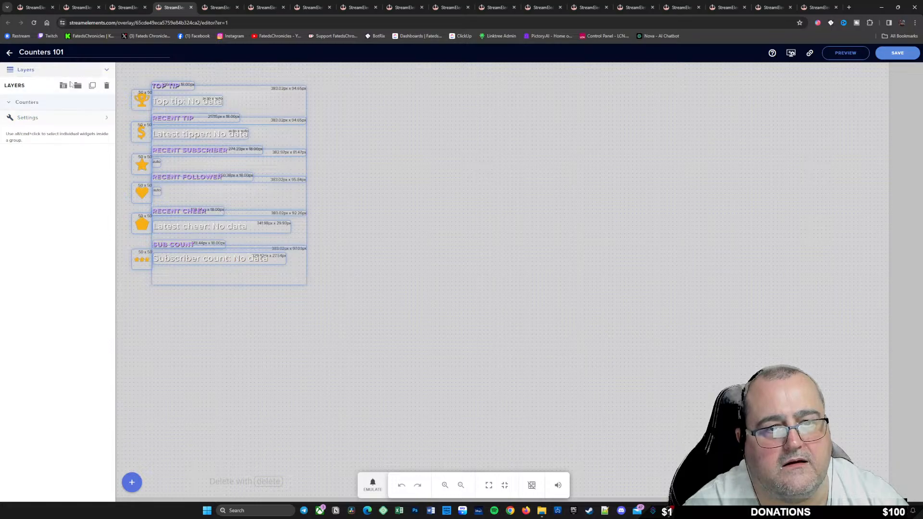
pyautogui.click(9, 102)
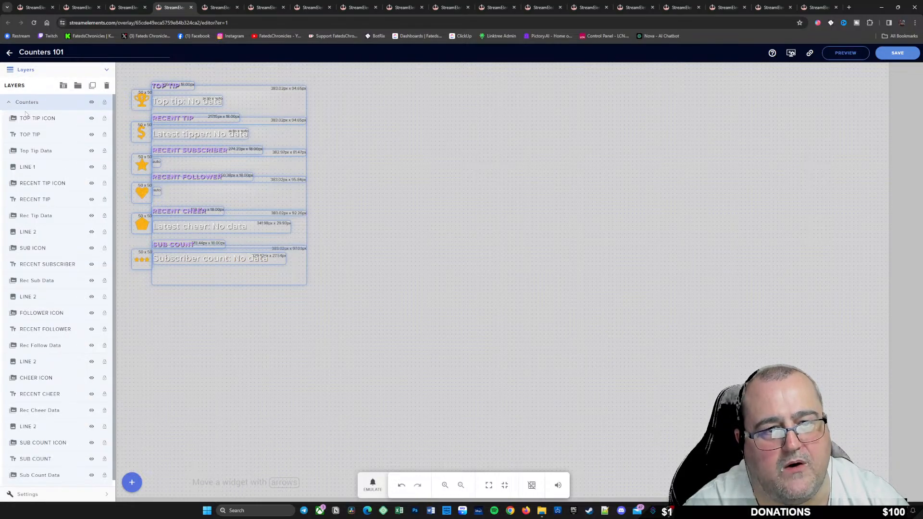
pyautogui.click(68, 119)
pyautogui.click(69, 135)
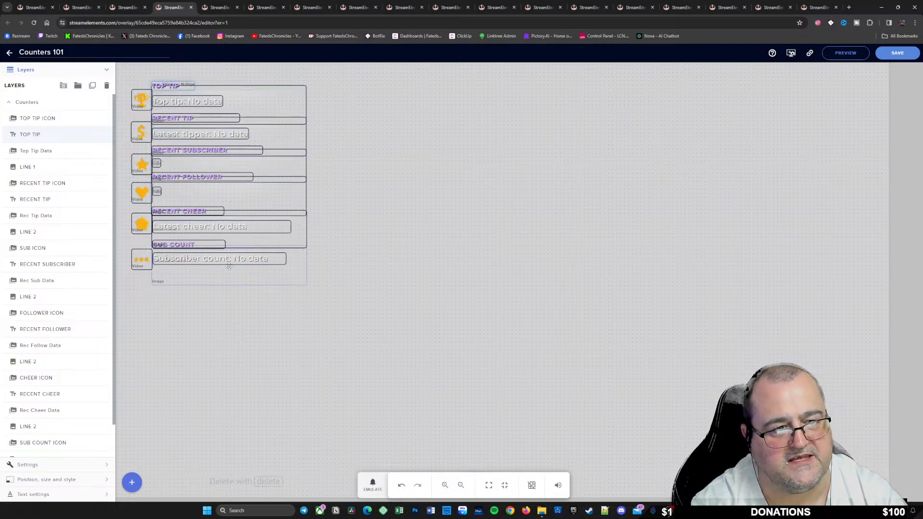
pyautogui.click(277, 258)
pyautogui.click(413, 282)
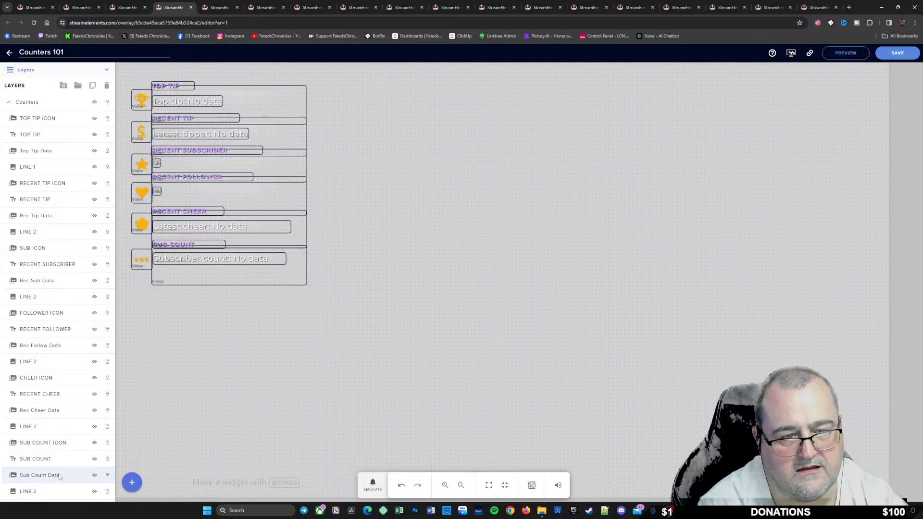
# Shorten the Rec Cheer Data widget's no-data text to "No data" and save the overlay
pyautogui.click(72, 412)
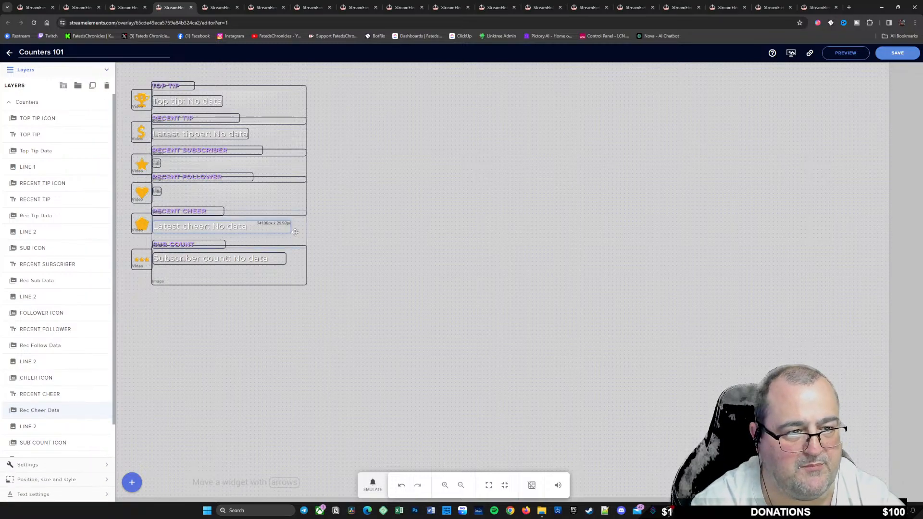
pyautogui.click(57, 480)
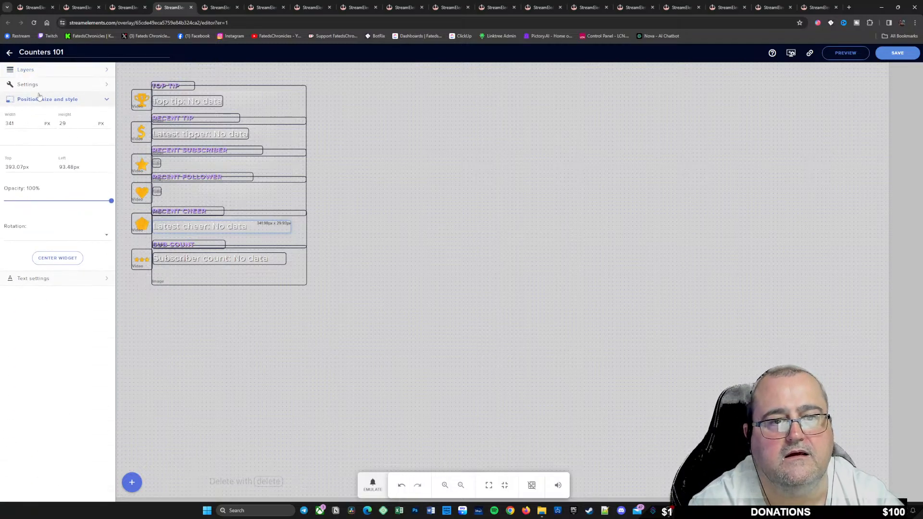
pyautogui.click(52, 85)
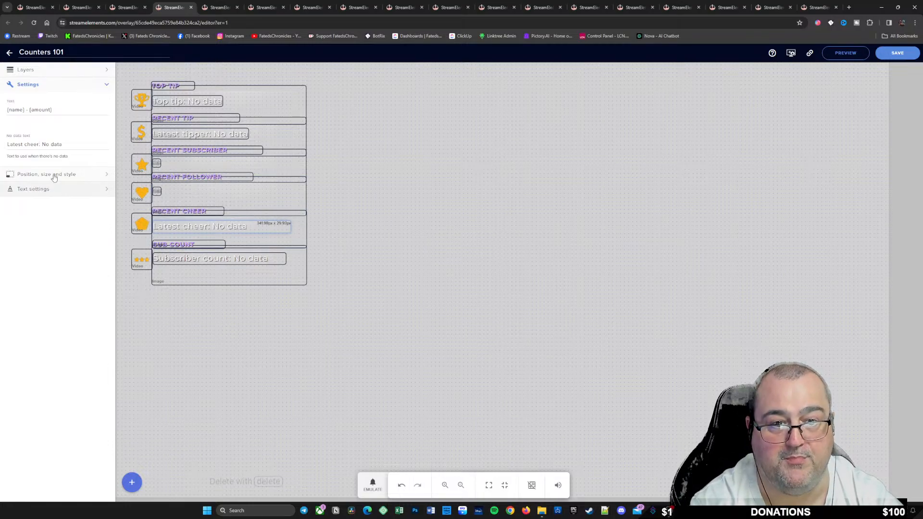
pyautogui.moveTo(41, 144); pyautogui.dragTo(7, 145)
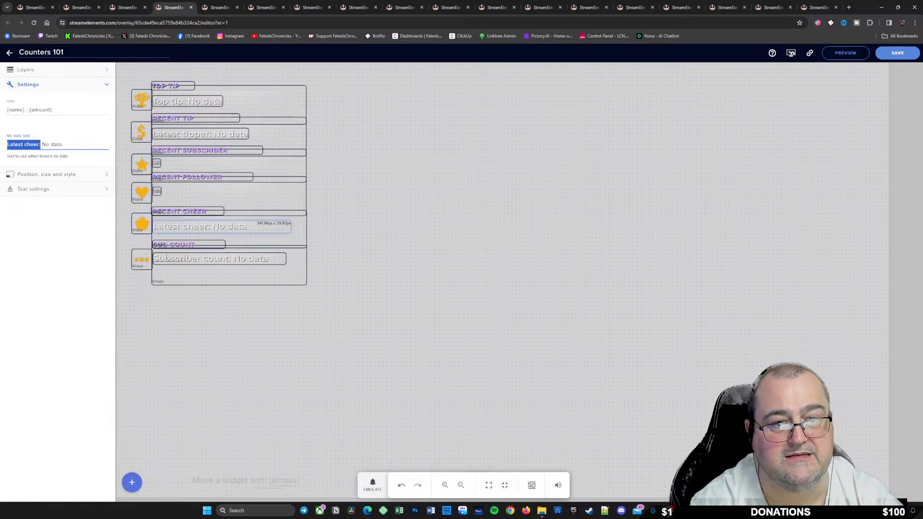
pyautogui.press('BackSpace')
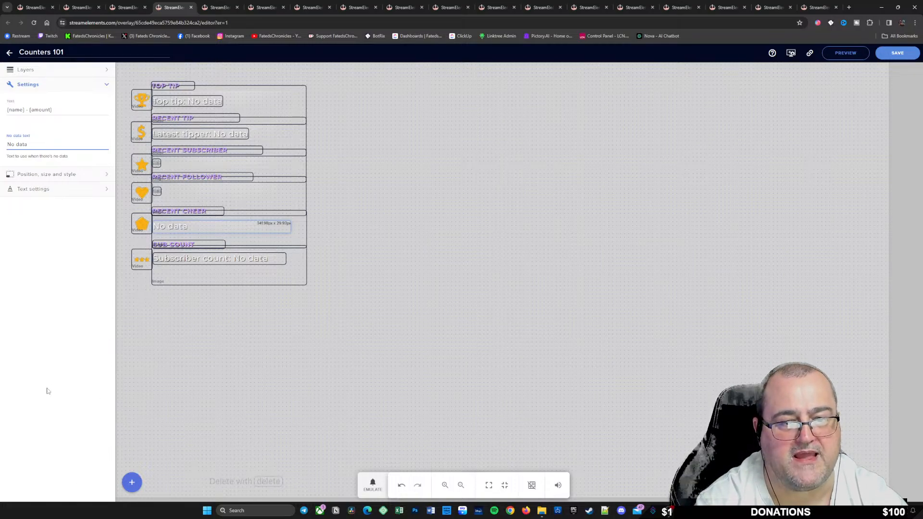
pyautogui.click(53, 329)
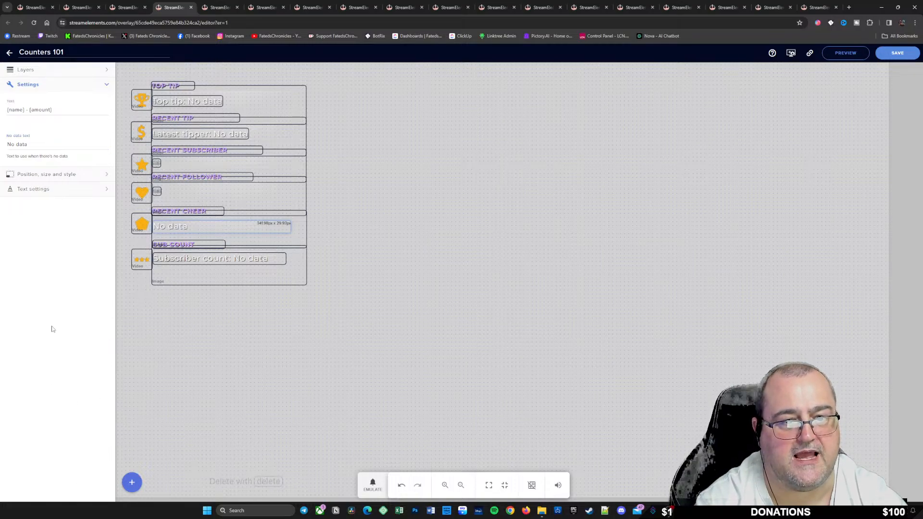
pyautogui.click(898, 58)
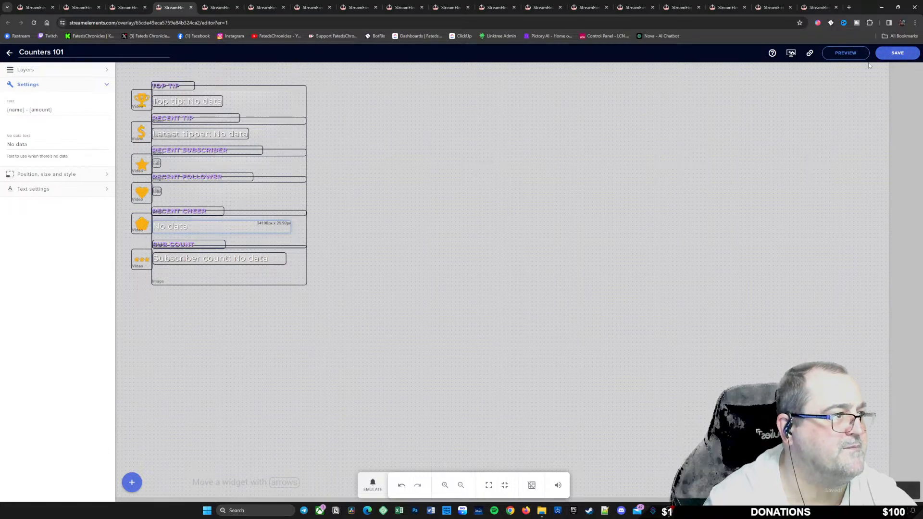
# In the data visualization settings, enter the streamer's channel name as the latest cheerer and save the label changes
pyautogui.click(791, 54)
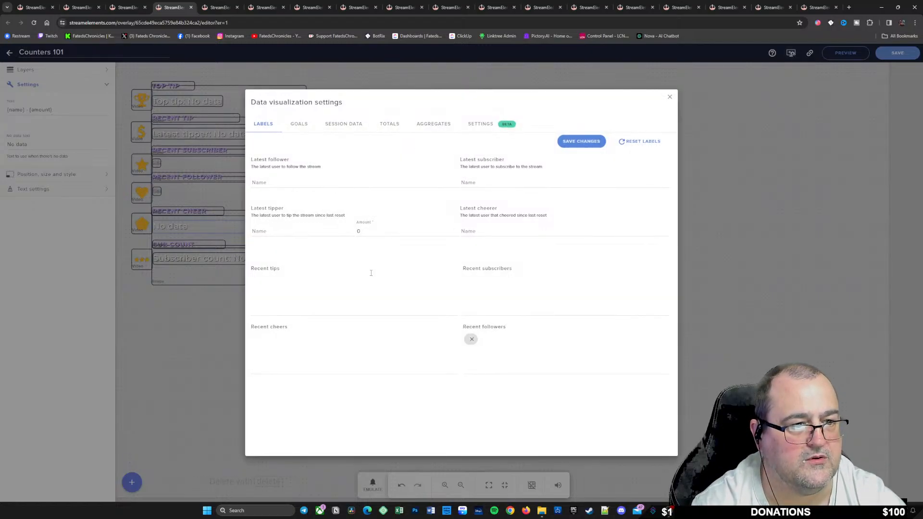
pyautogui.click(474, 231)
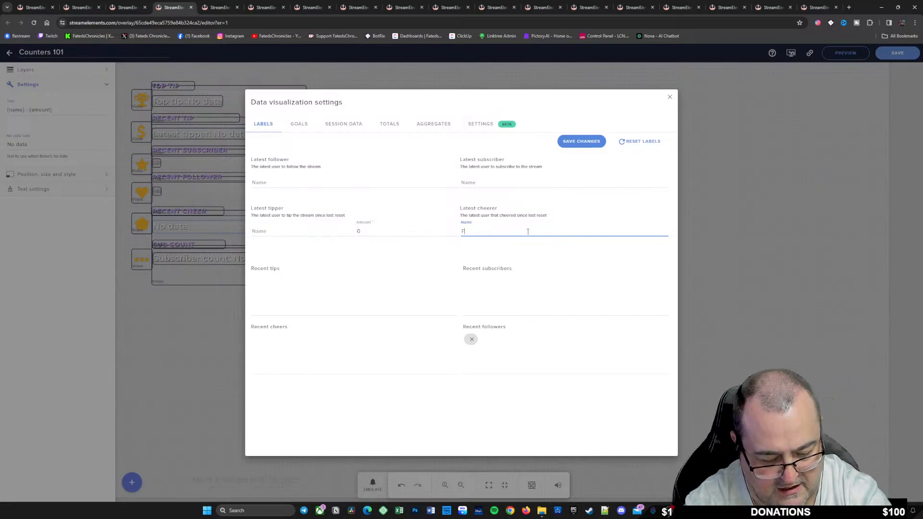
pyautogui.write('FatedsC')
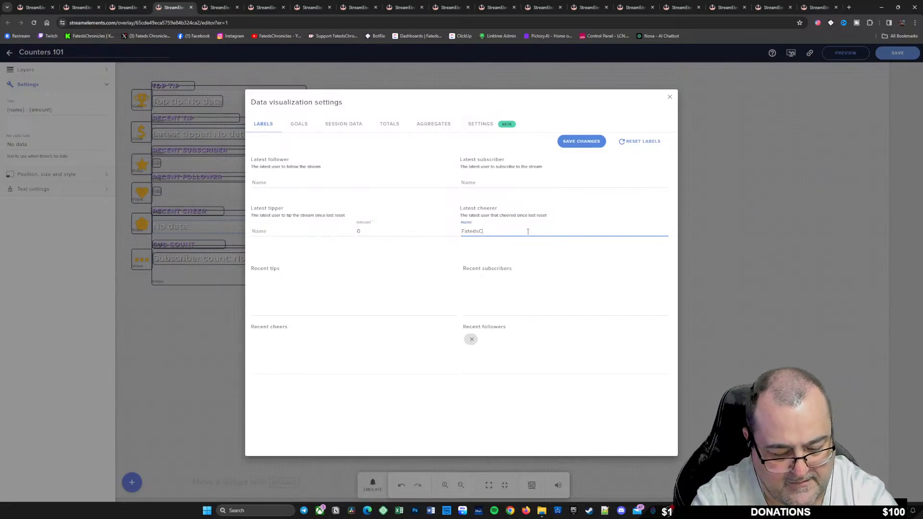
pyautogui.write('hronic')
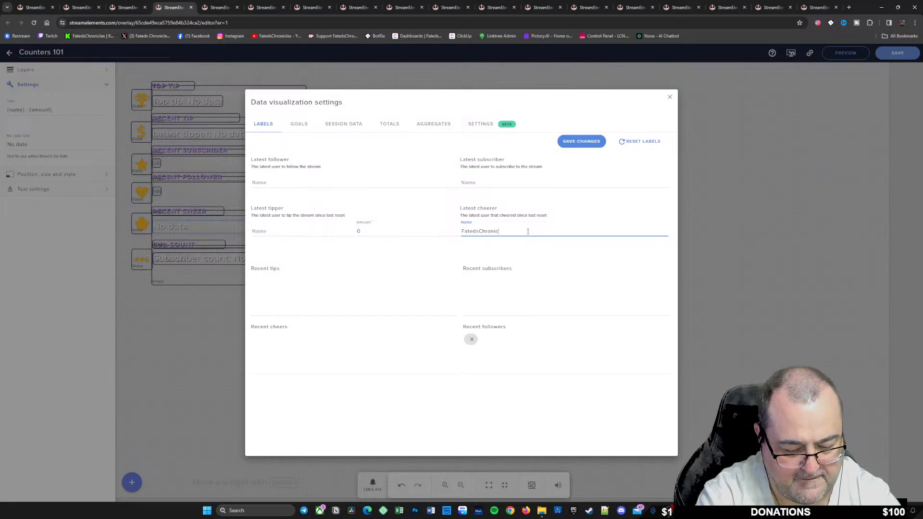
pyautogui.write('les')
pyautogui.click(579, 144)
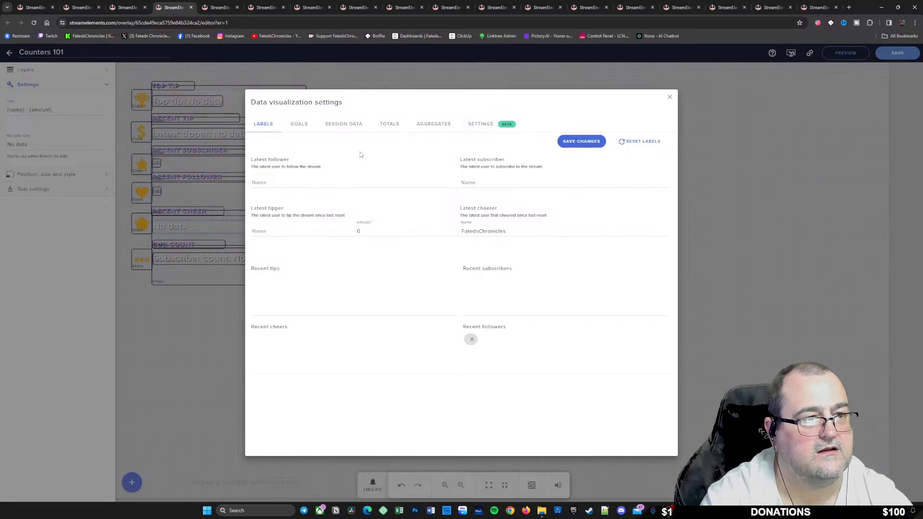
# Examine the session data, goals, labels, totals, aggregates and reset options in the data visualization settings
pyautogui.click(343, 125)
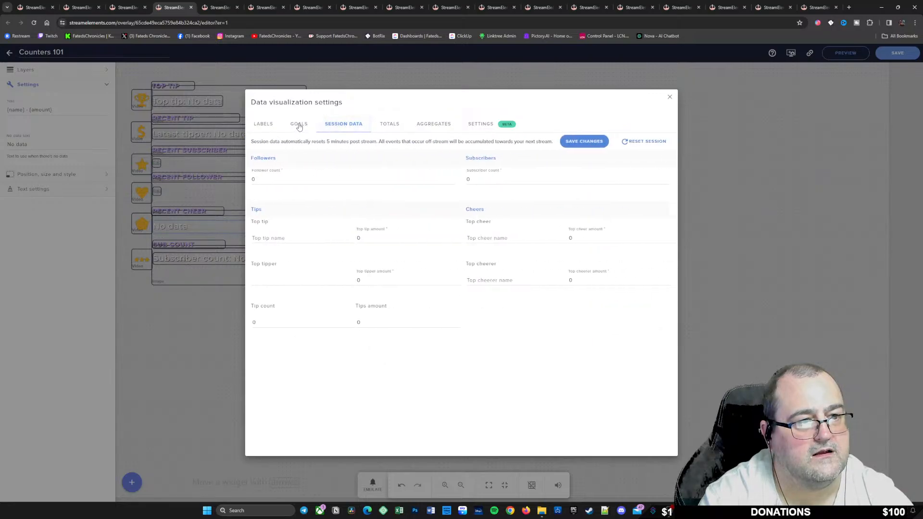
pyautogui.click(298, 125)
pyautogui.click(260, 125)
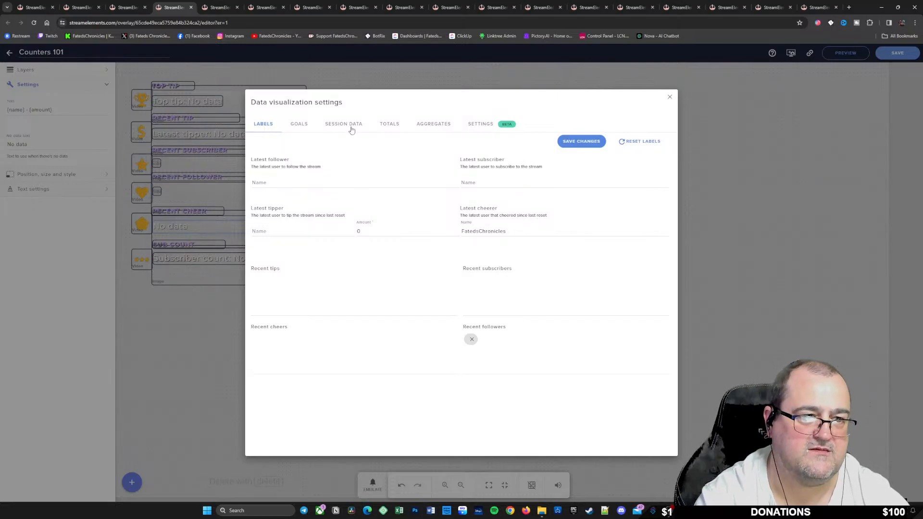
pyautogui.click(389, 125)
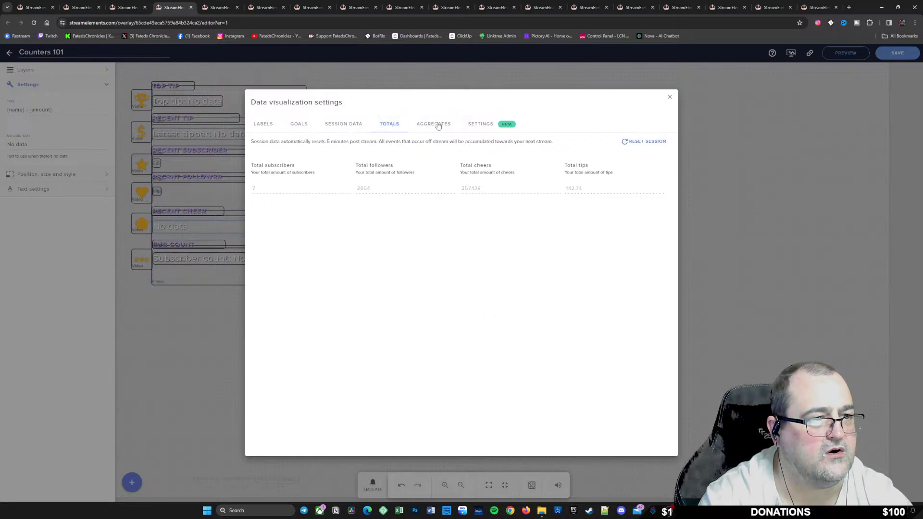
pyautogui.click(451, 125)
pyautogui.click(480, 124)
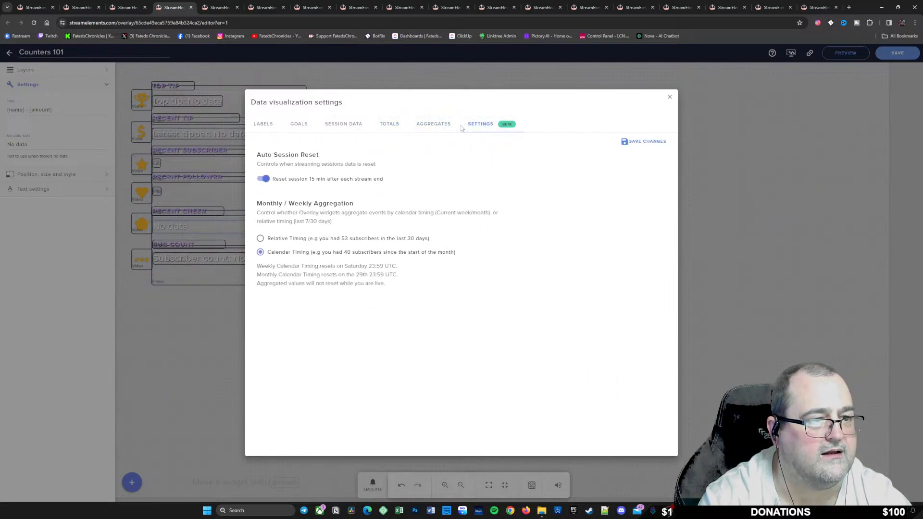
pyautogui.click(299, 124)
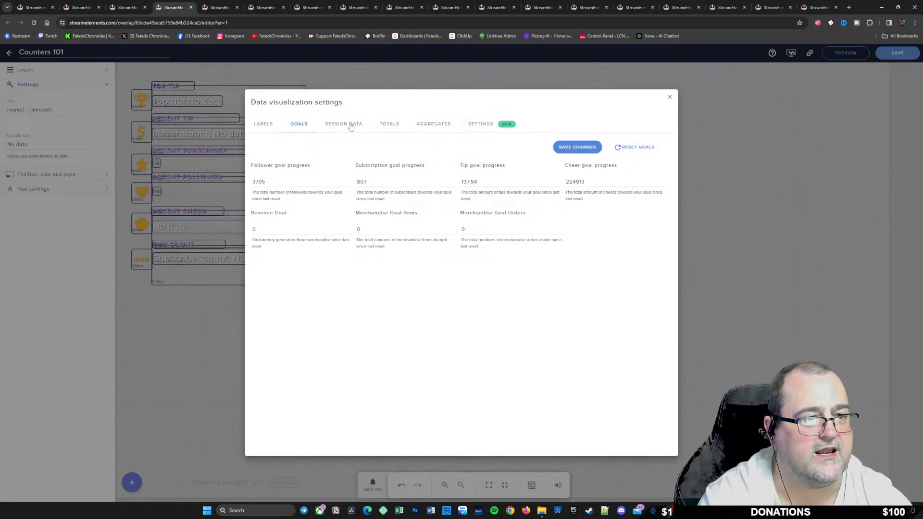
pyautogui.click(350, 125)
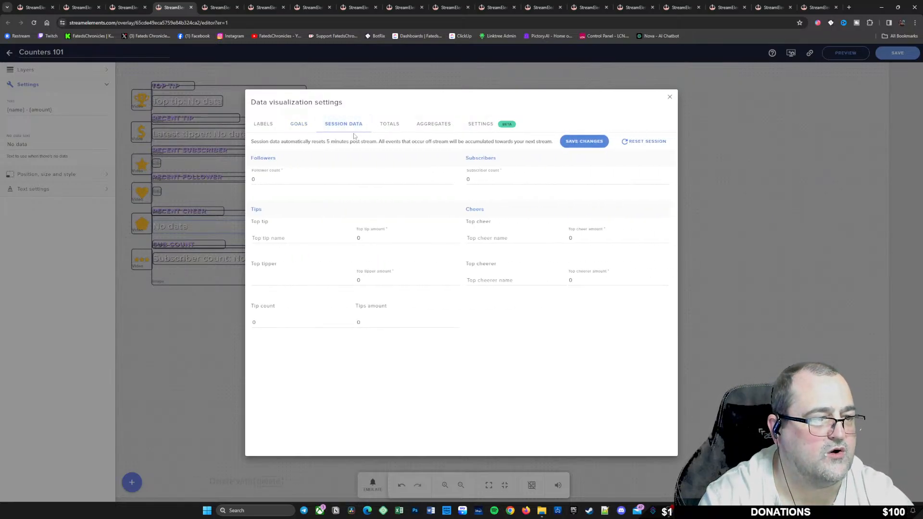
# Enter the streamer's channel name as the session's top cheer with an amount of 5000, save the changes and close the data settings
pyautogui.click(508, 238)
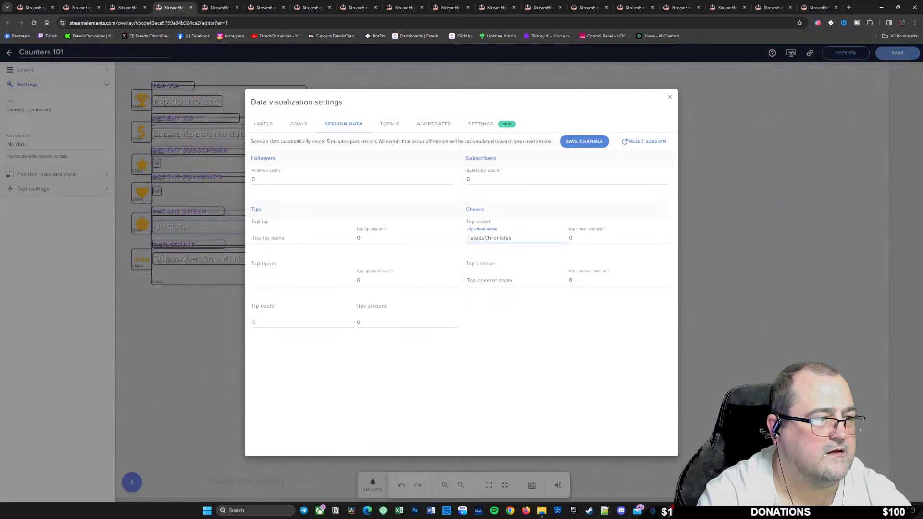
pyautogui.doubleClick(575, 238)
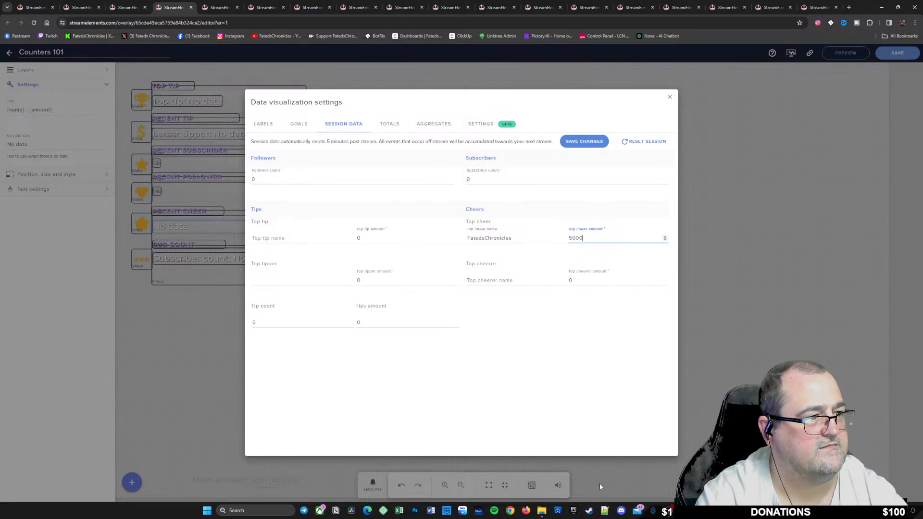
pyautogui.click(585, 143)
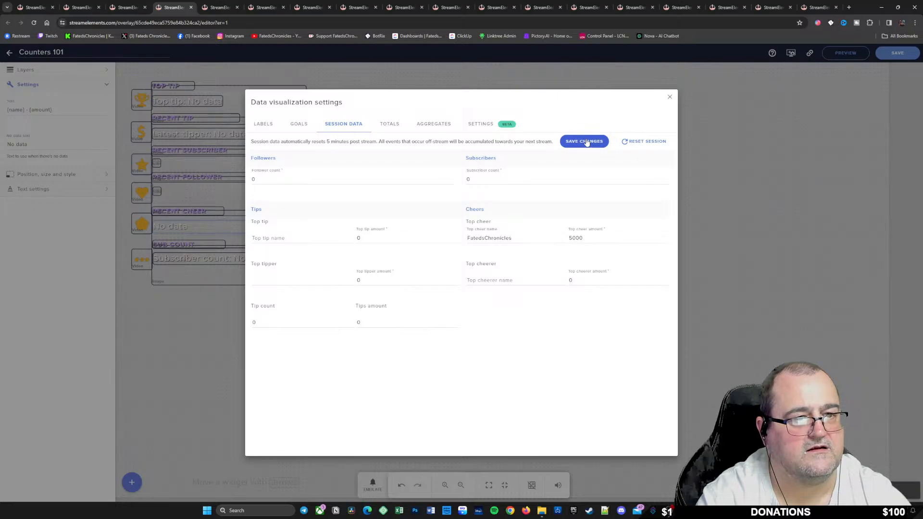
pyautogui.click(669, 97)
pyautogui.click(524, 344)
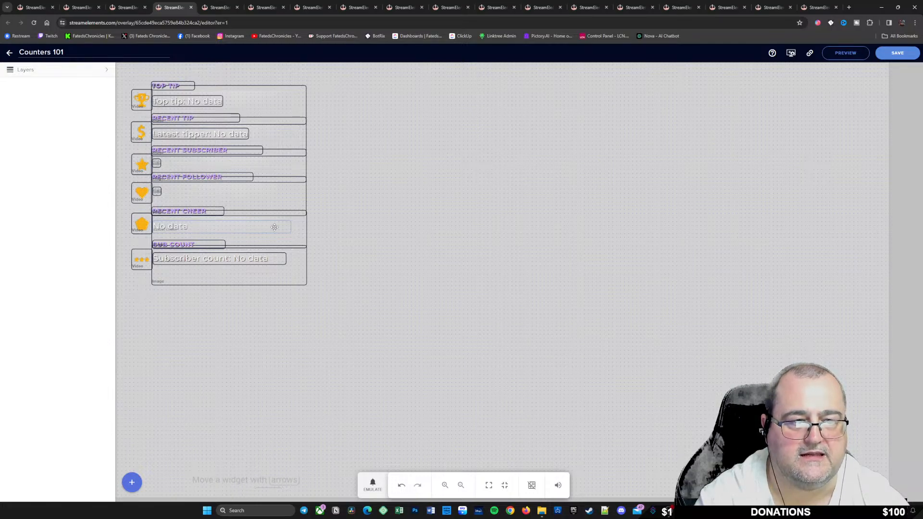
# Set the Rec Cheer Data widget's width to 370 px and save the overlay
pyautogui.click(246, 227)
pyautogui.click(397, 233)
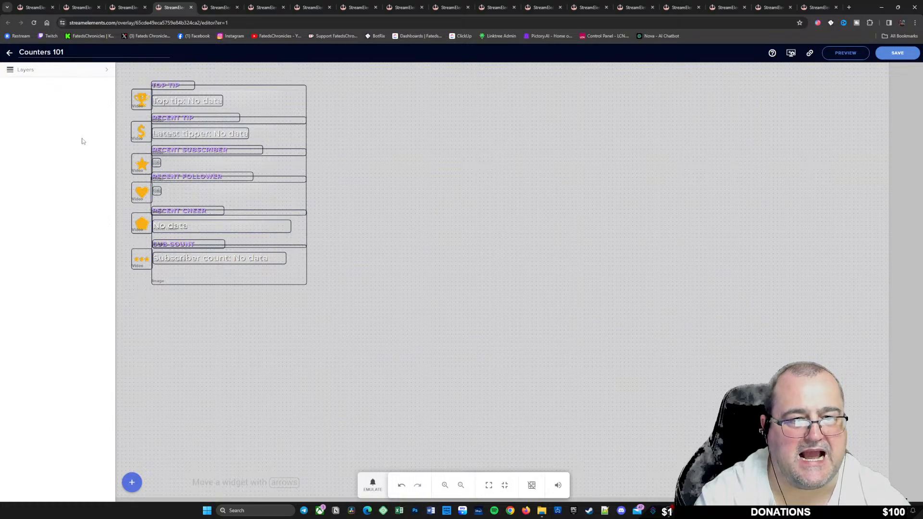
pyautogui.click(62, 72)
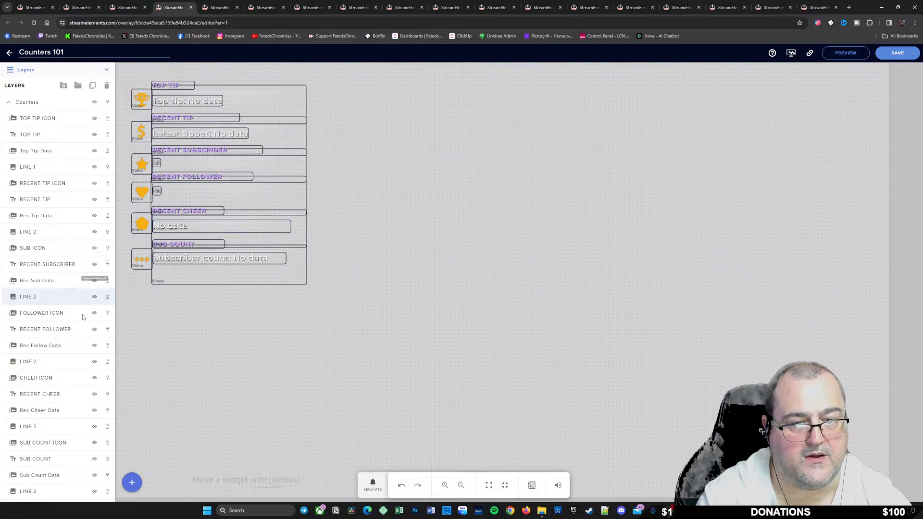
pyautogui.click(67, 412)
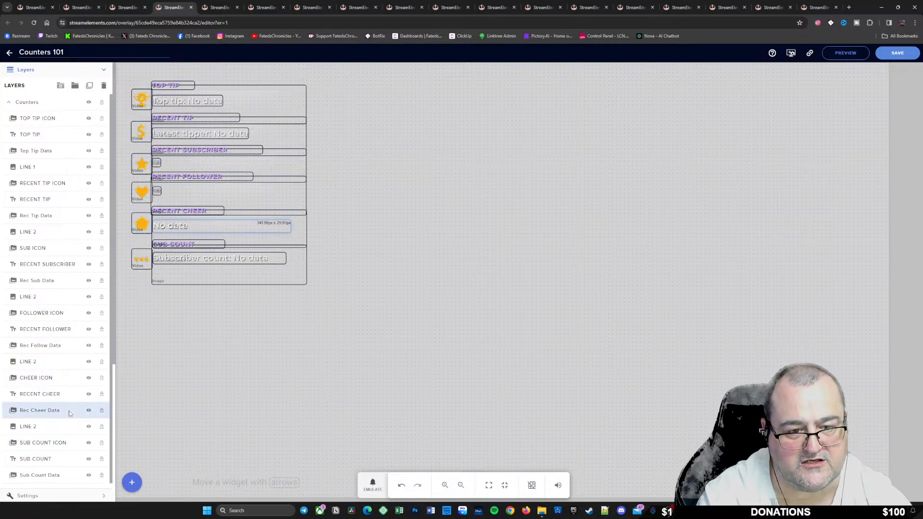
pyautogui.click(44, 466)
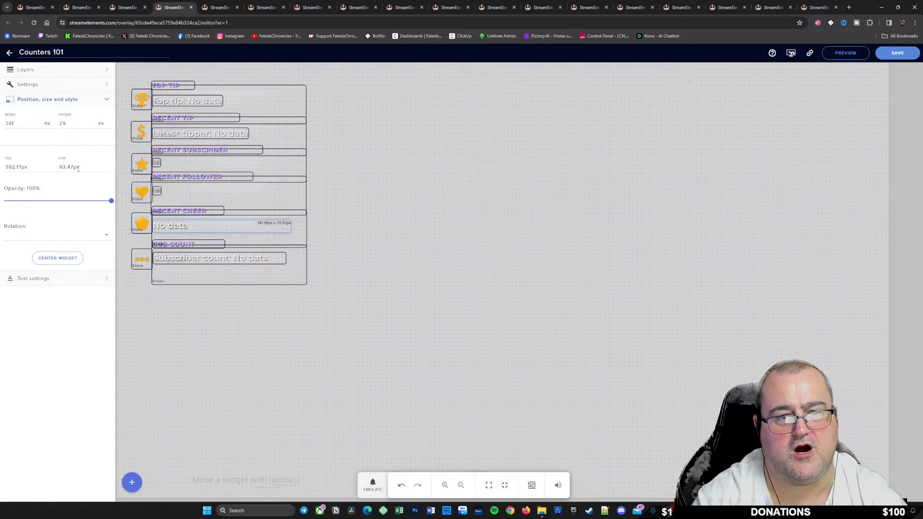
pyautogui.click(68, 281)
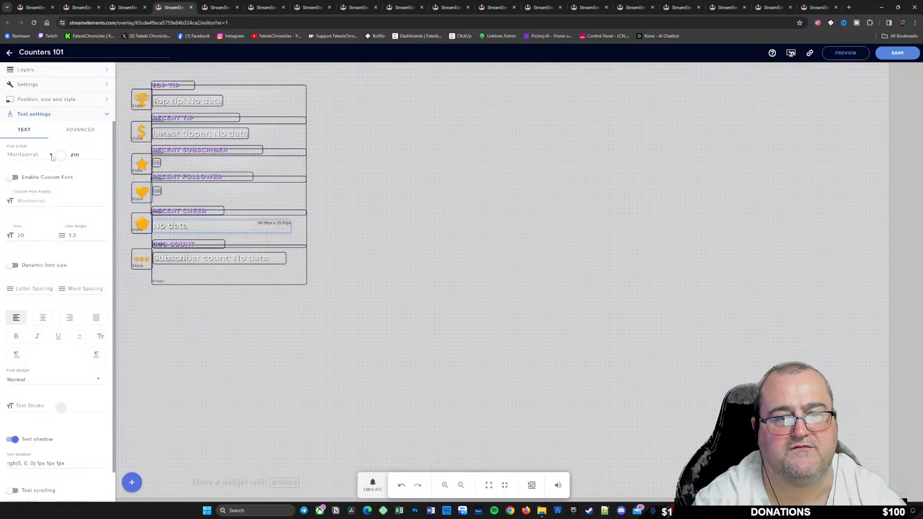
pyautogui.click(54, 100)
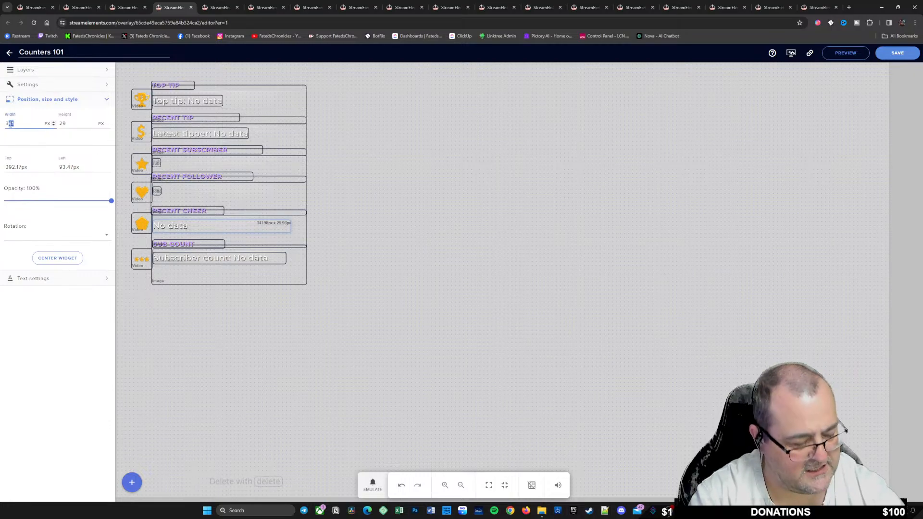
pyautogui.write('350')
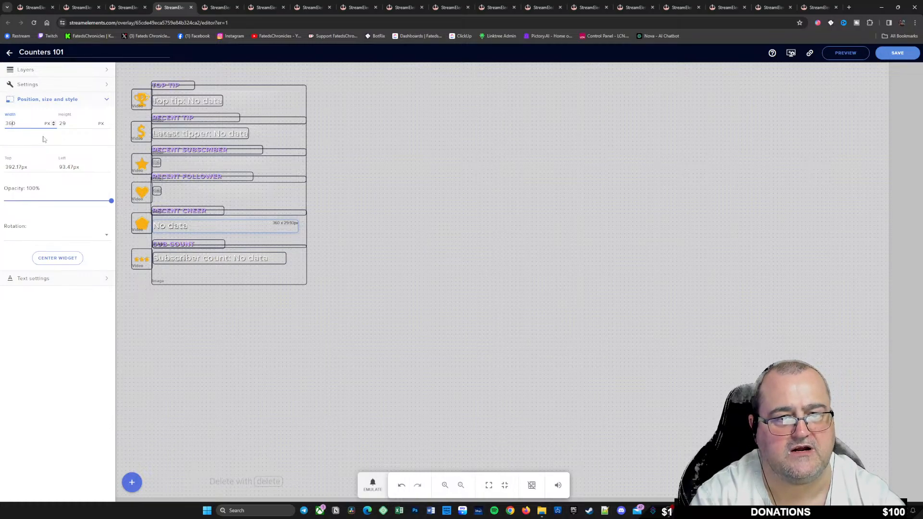
pyautogui.press('BackSpace')
pyautogui.write('7')
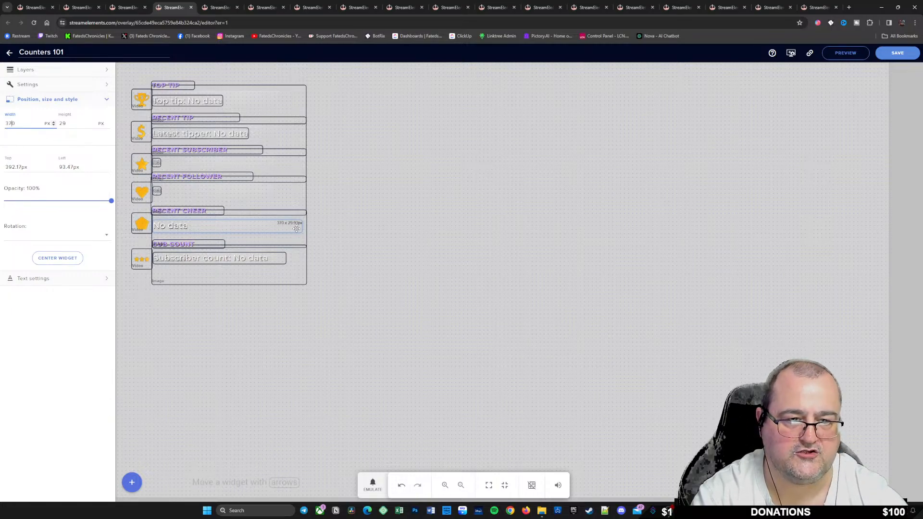
pyautogui.click(891, 53)
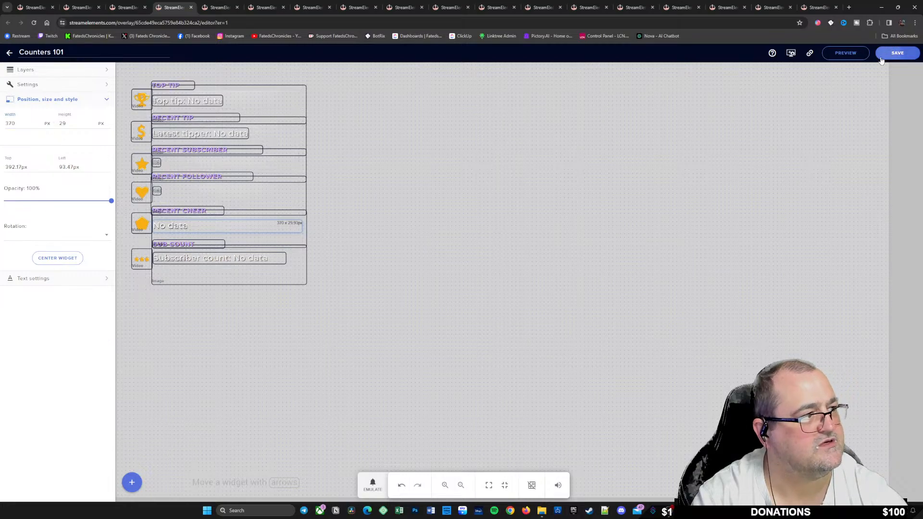
# Set the Top Tip Data widget's width to 370 px and save the overlay
pyautogui.click(48, 84)
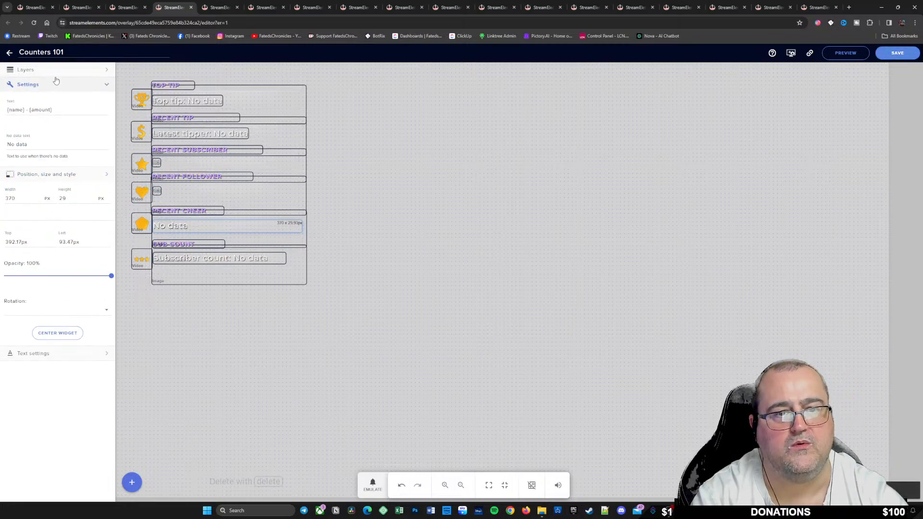
pyautogui.click(51, 71)
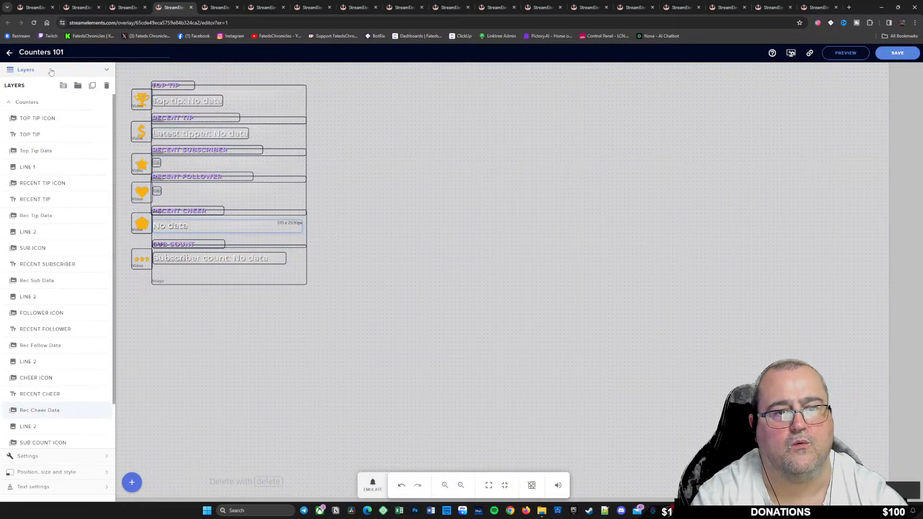
pyautogui.click(63, 152)
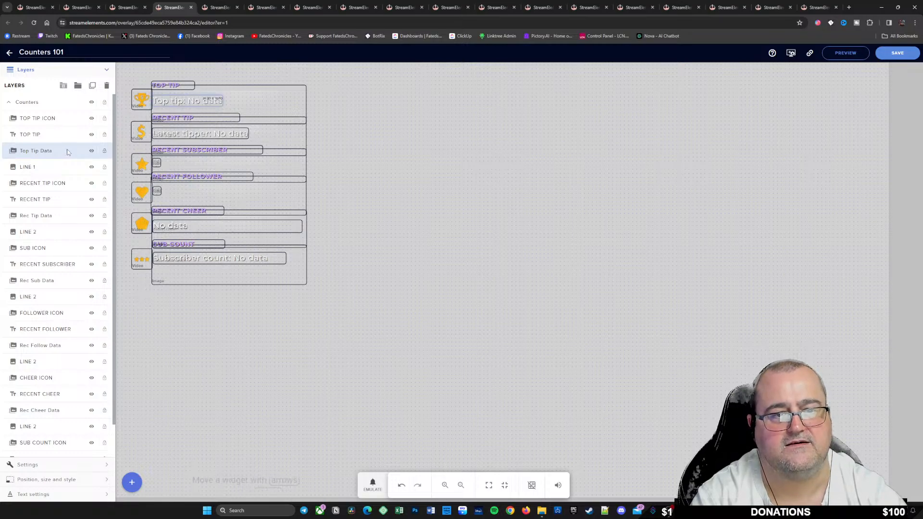
pyautogui.click(38, 480)
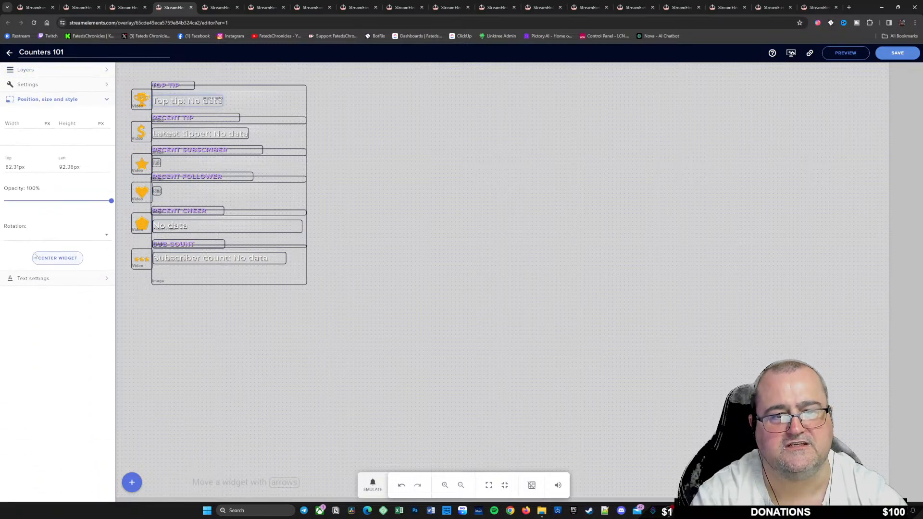
pyautogui.click(27, 121)
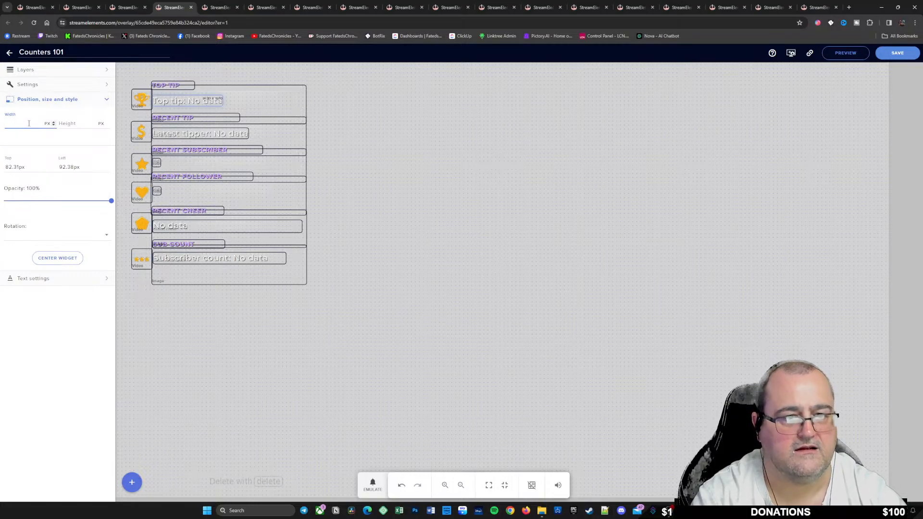
pyautogui.write('3')
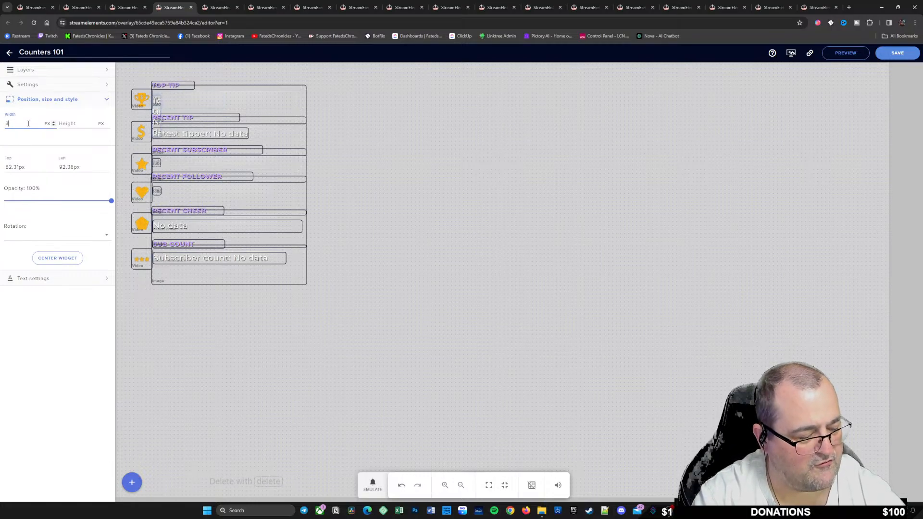
pyautogui.write('70')
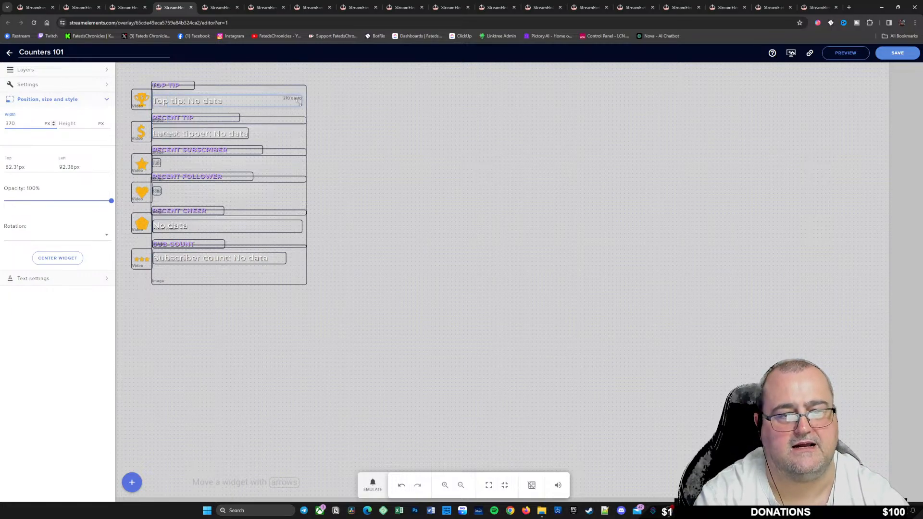
pyautogui.click(890, 56)
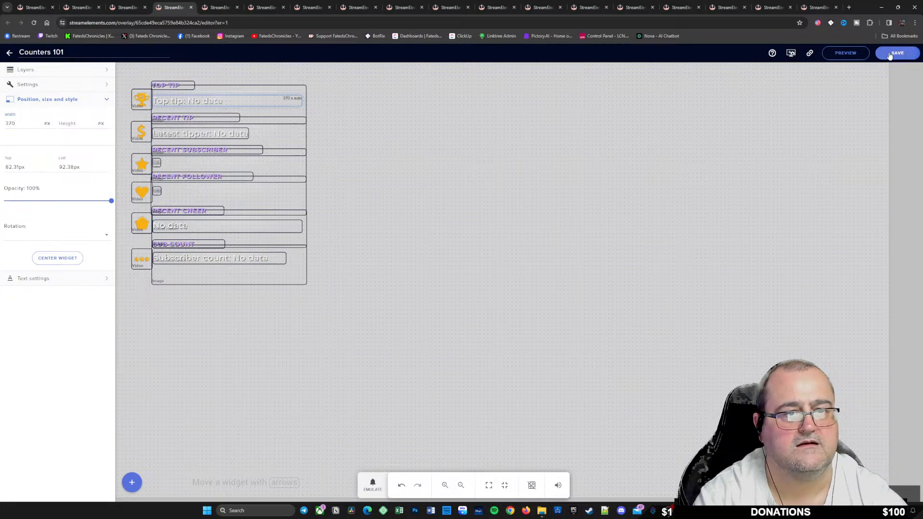
# Set the Rec Tip Data widget's width to 370 px
pyautogui.click(53, 70)
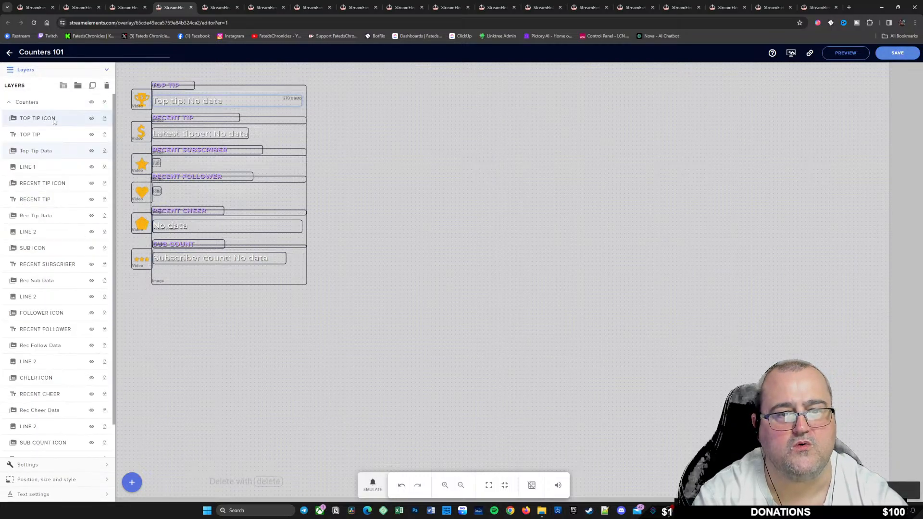
pyautogui.click(58, 217)
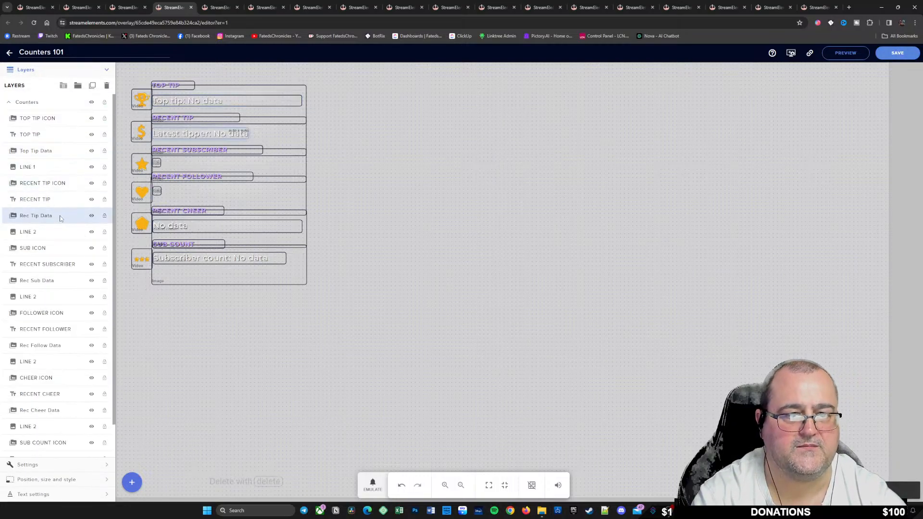
pyautogui.doubleClick(65, 217)
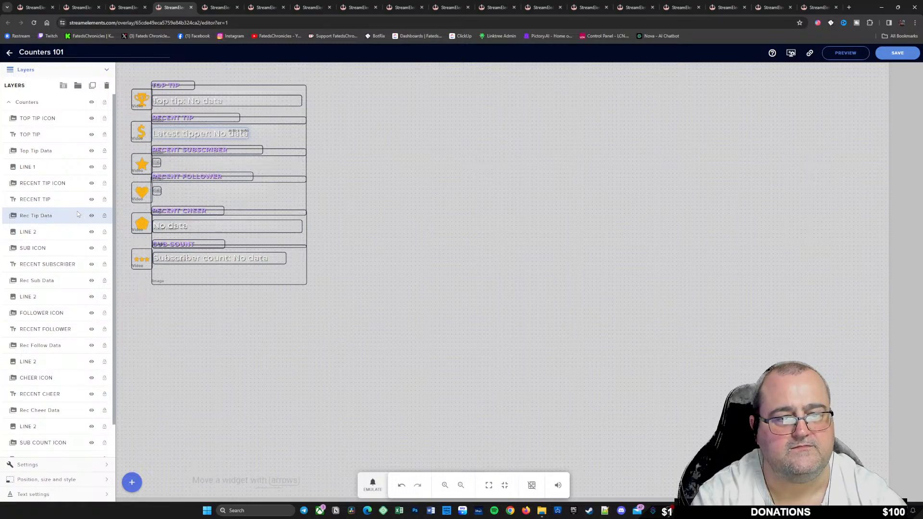
pyautogui.press('Return')
pyautogui.click(39, 479)
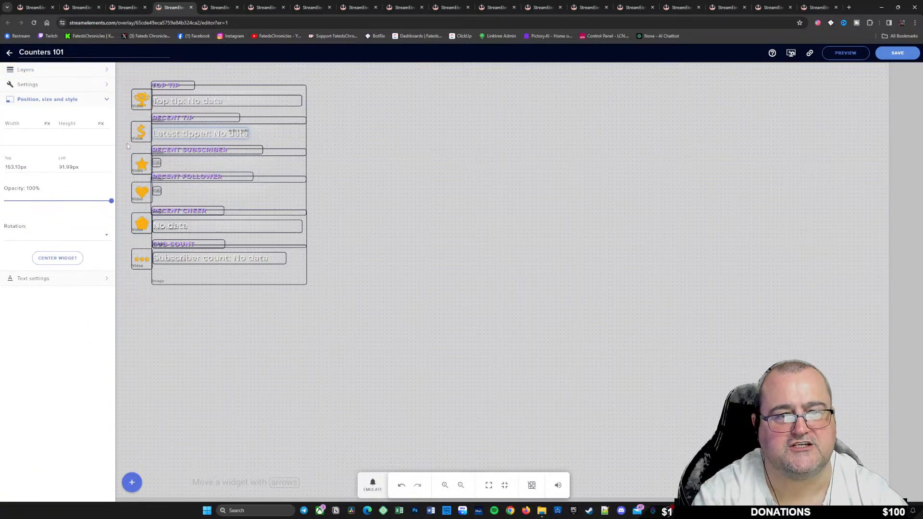
pyautogui.write('37')
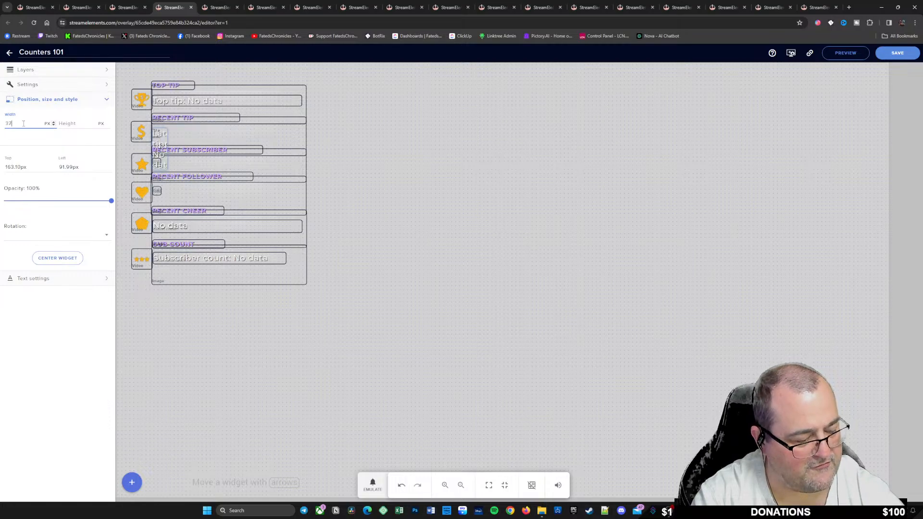
pyautogui.write('0')
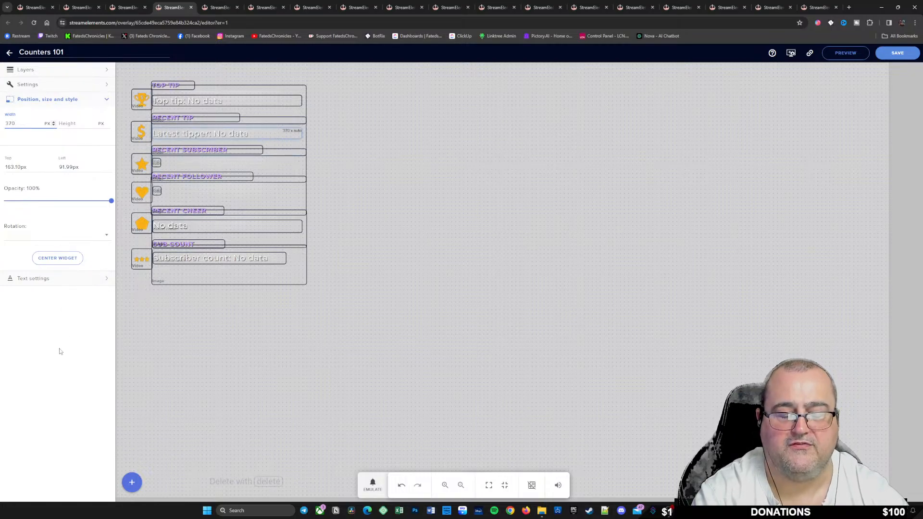
# Enable text scrolling for the Rec Tip Data widget and open its label text settings
pyautogui.click(72, 279)
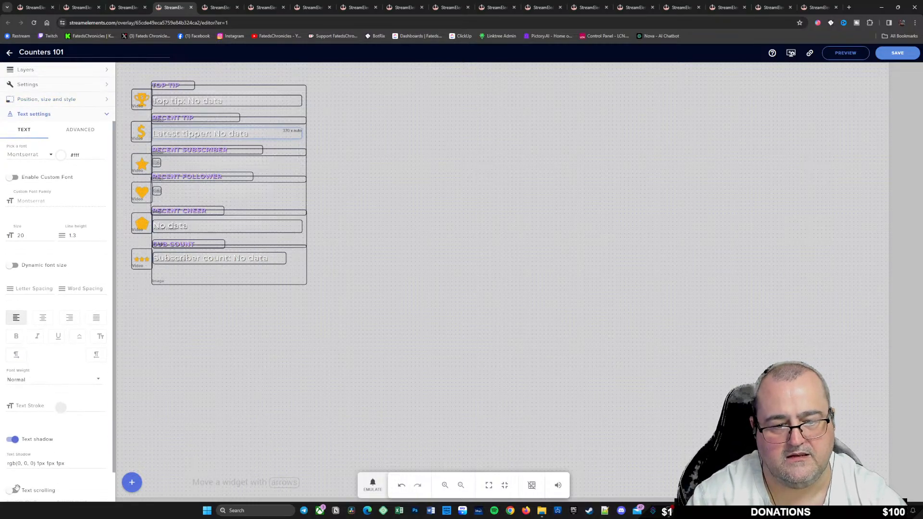
pyautogui.click(13, 490)
pyautogui.scroll(-1, 59, 481)
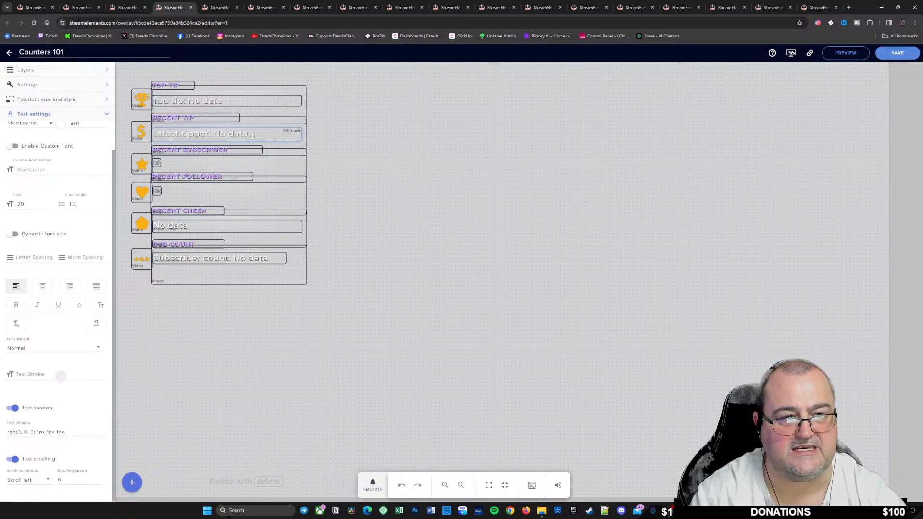
pyautogui.click(48, 85)
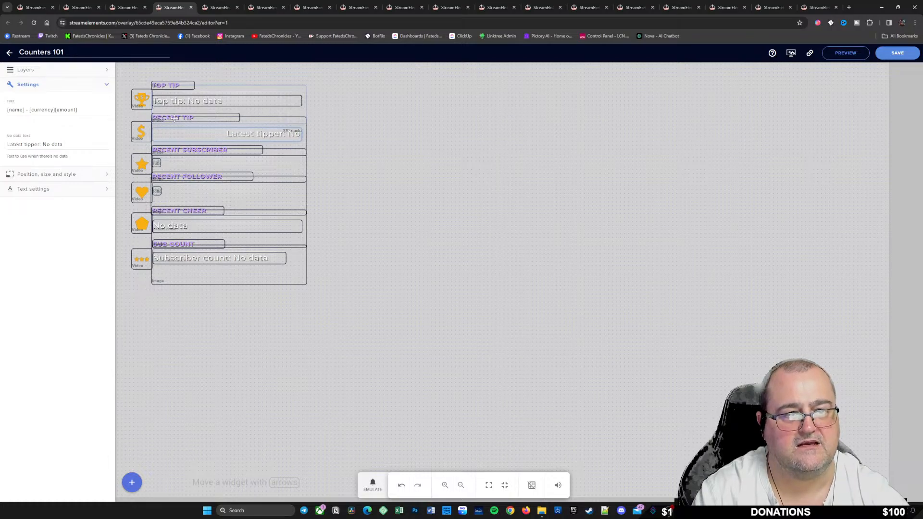
# Enable text scrolling for the Top Tip Data widget, save the overlay and return to the layer list
pyautogui.click(72, 71)
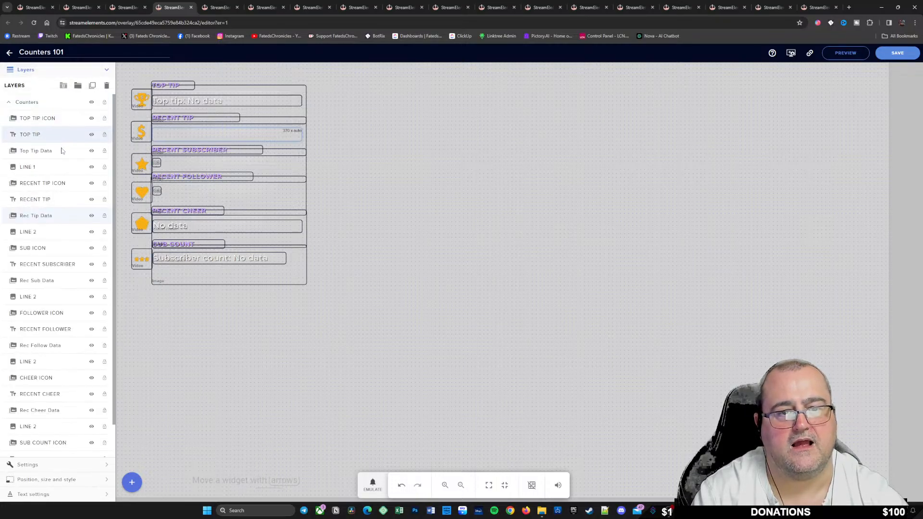
pyautogui.click(61, 153)
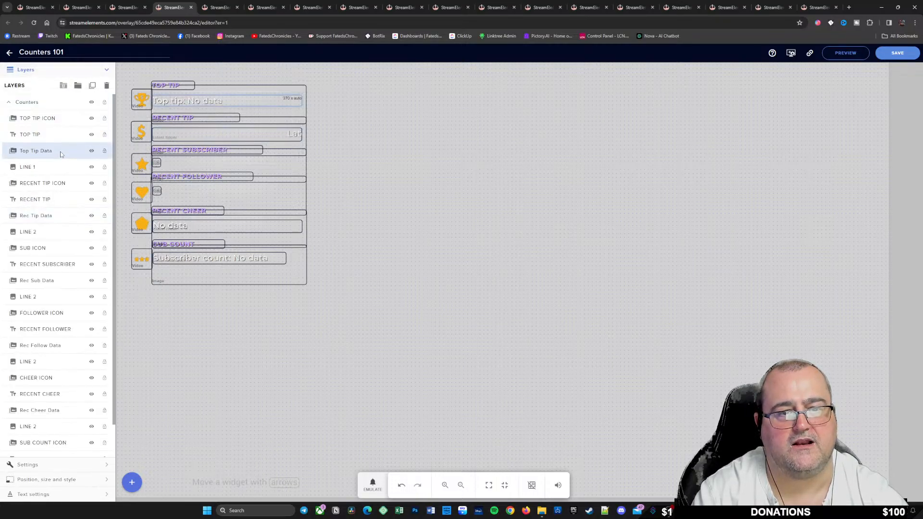
pyautogui.click(36, 494)
pyautogui.click(36, 459)
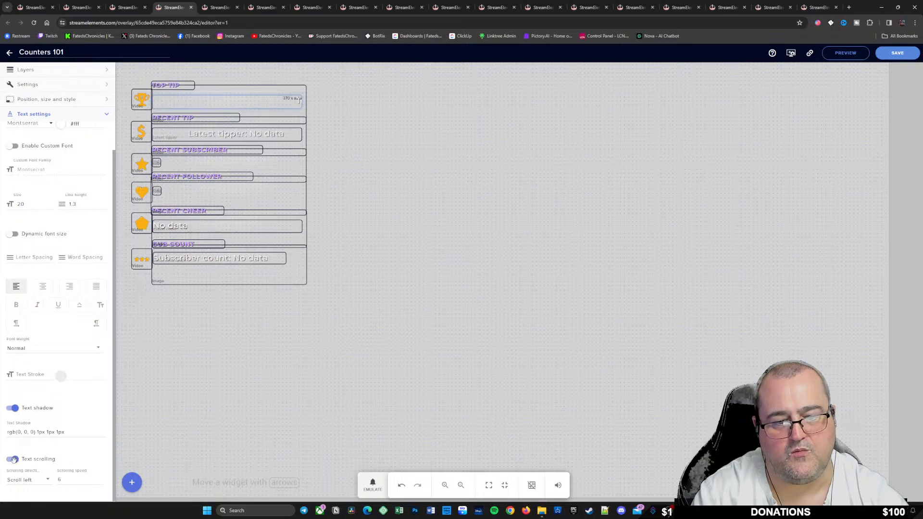
pyautogui.click(891, 56)
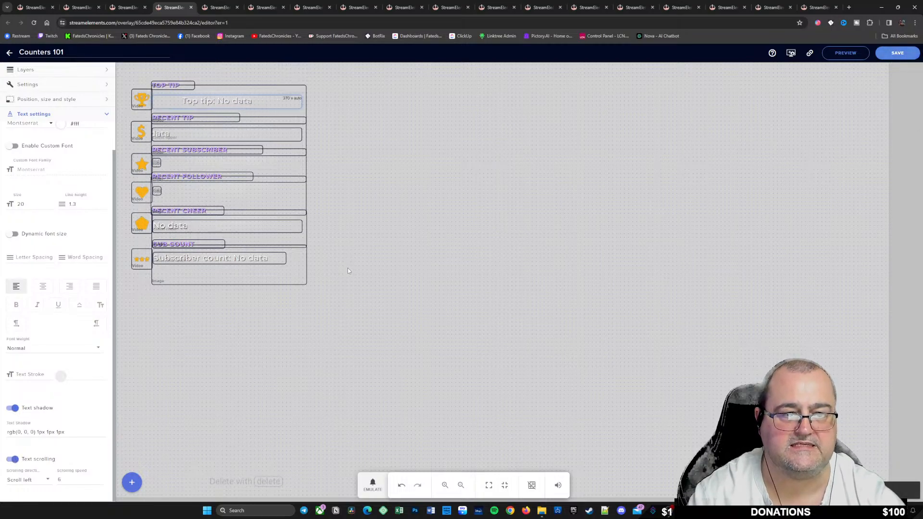
pyautogui.click(65, 70)
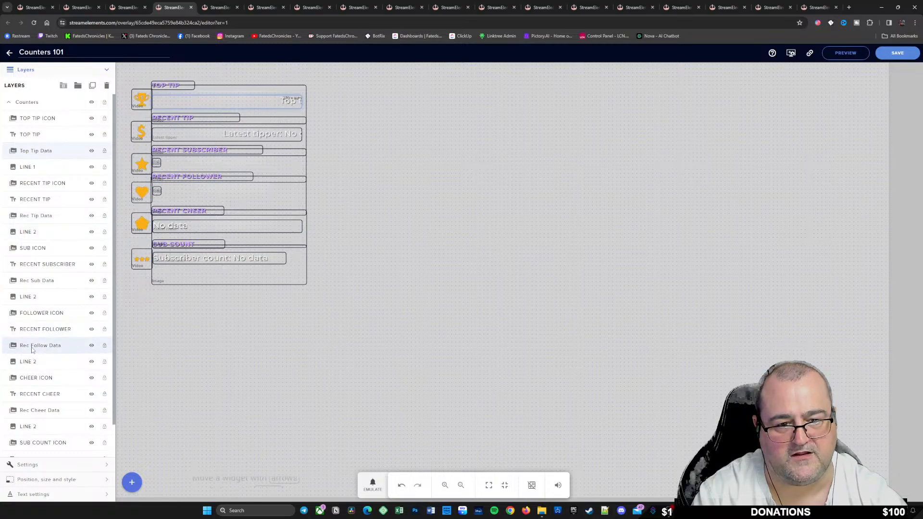
# Set the Rec Follow Data widget's width to 370 px and enable its text scrolling
pyautogui.click(80, 347)
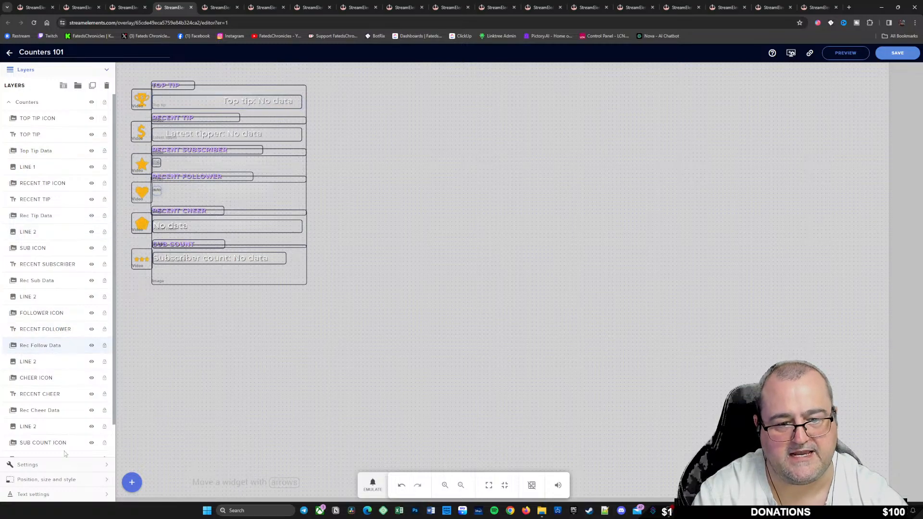
pyautogui.click(48, 479)
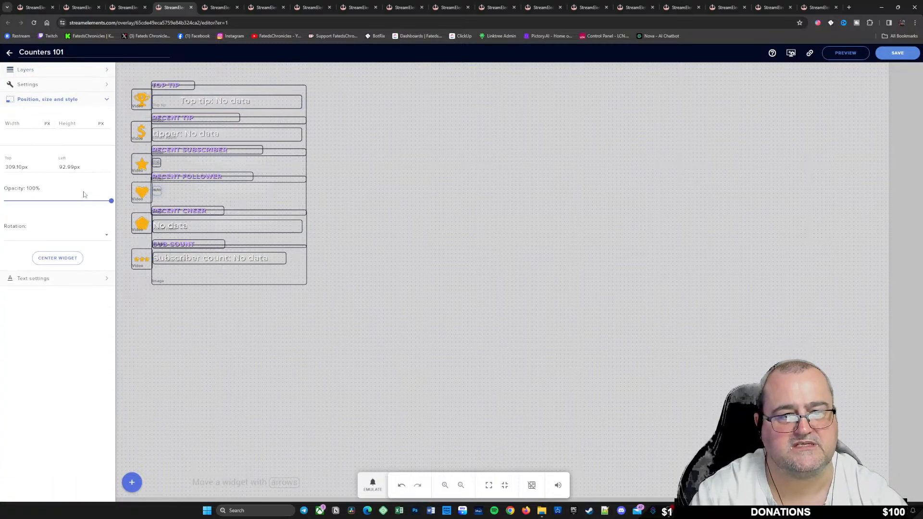
pyautogui.click(26, 124)
pyautogui.write('370')
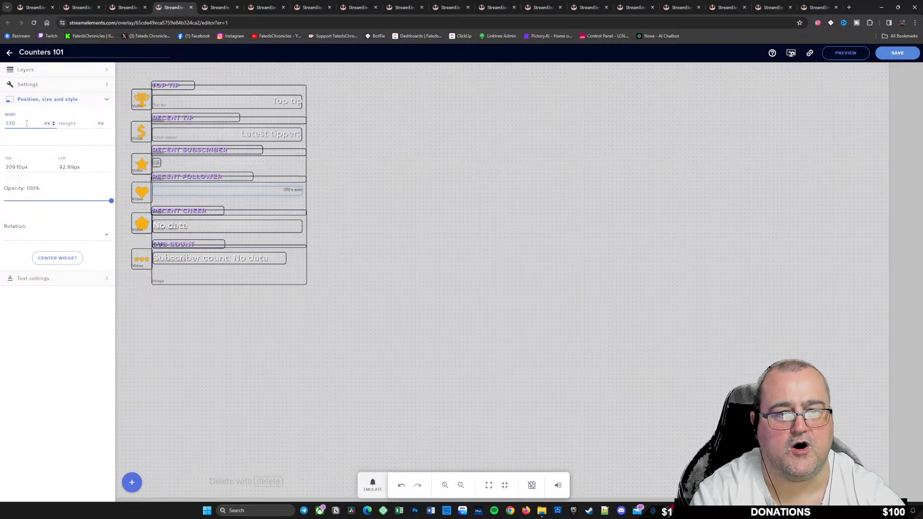
pyautogui.click(19, 279)
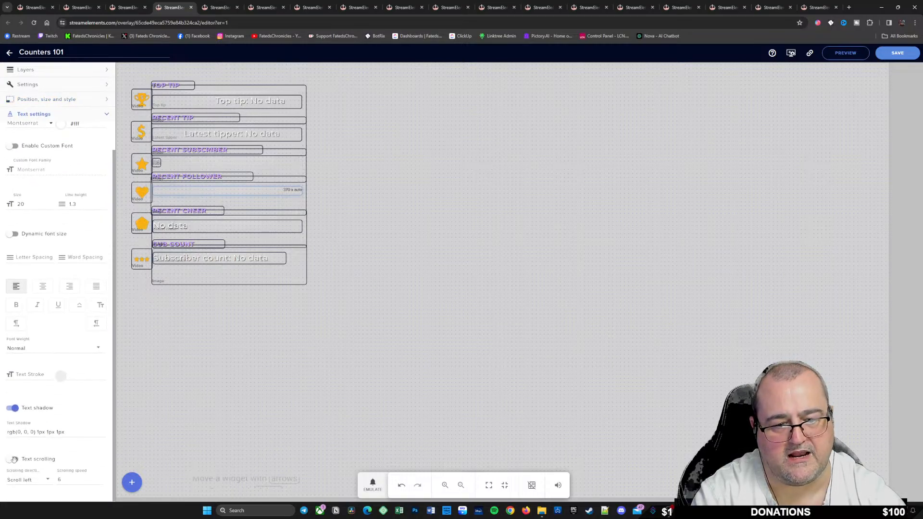
pyautogui.click(14, 460)
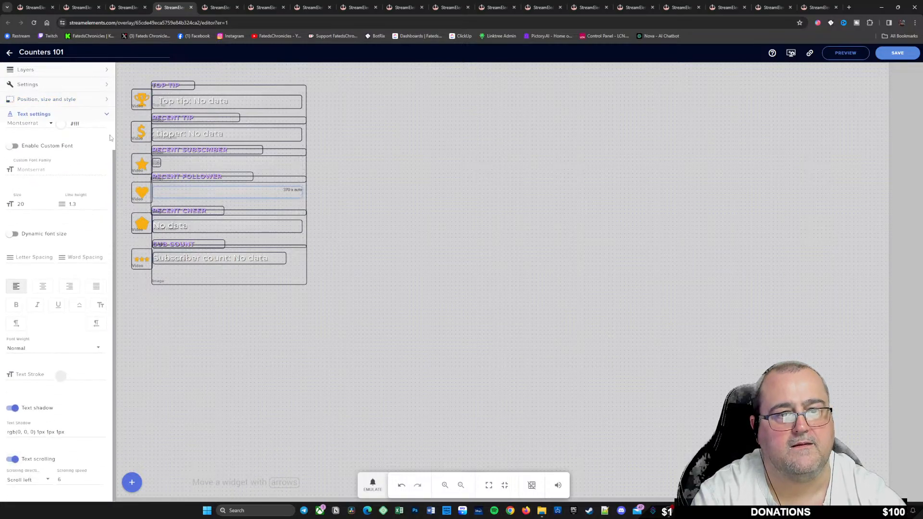
pyautogui.click(48, 69)
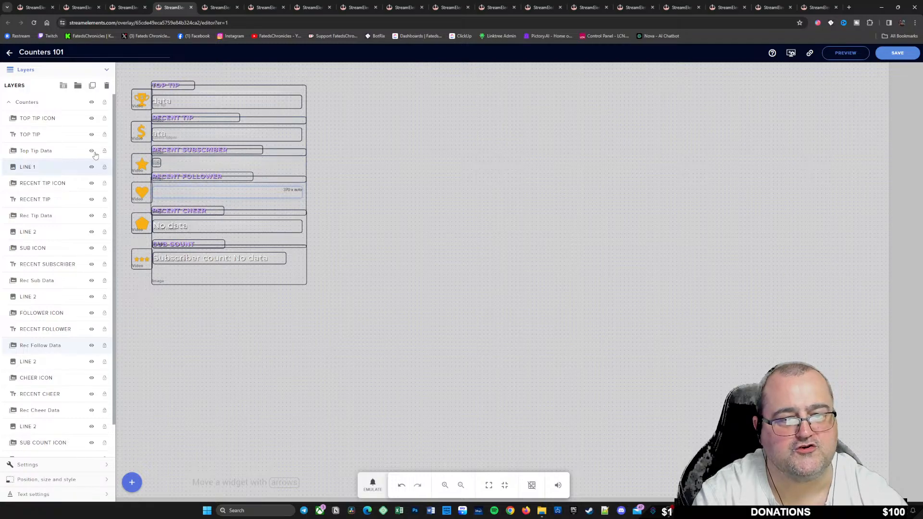
# Set the Rec Sub Data widget's width to 370 px and turn on text scrolling for it
pyautogui.click(58, 283)
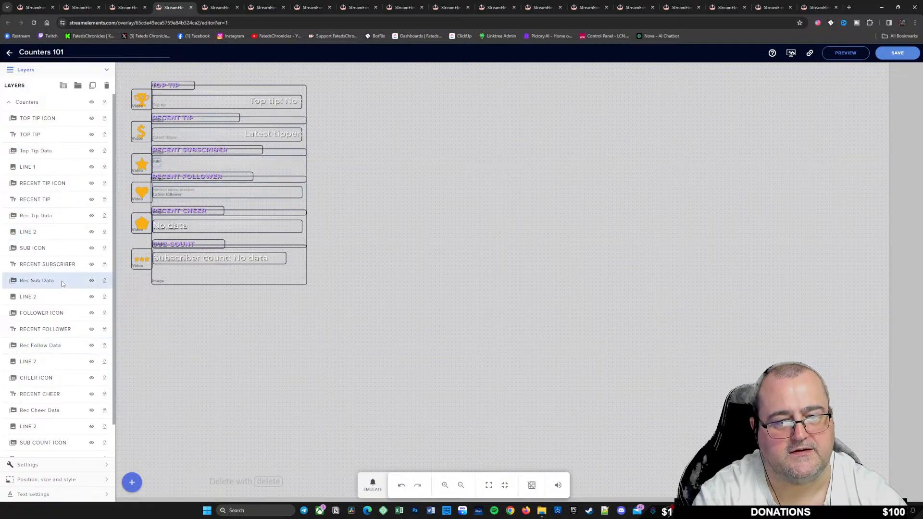
pyautogui.click(42, 479)
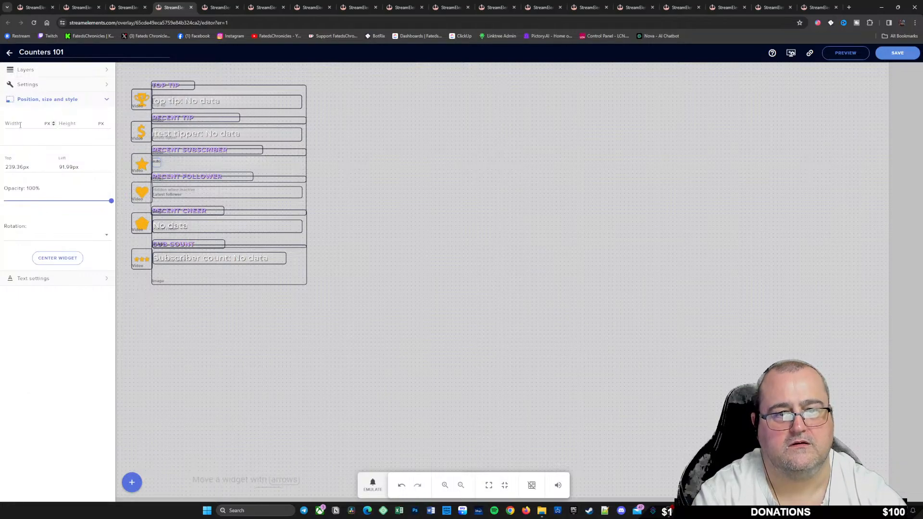
pyautogui.click(20, 124)
pyautogui.write('370')
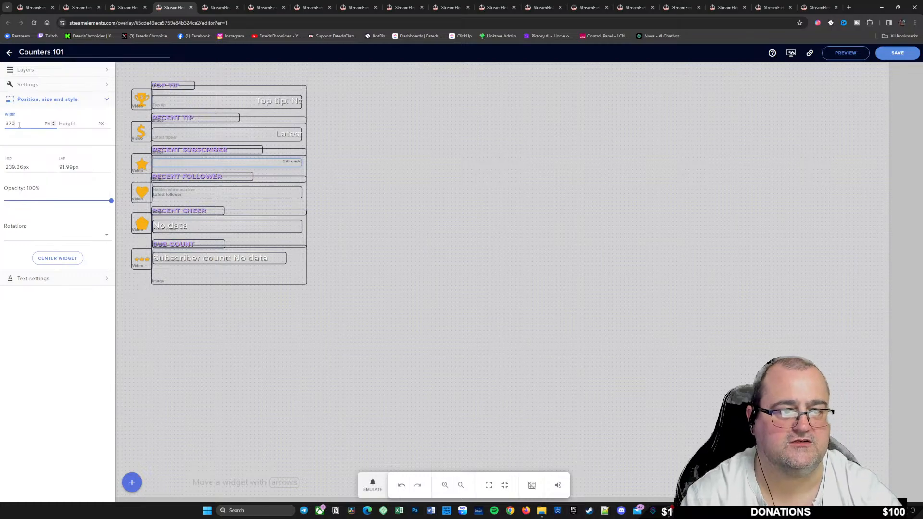
pyautogui.click(43, 278)
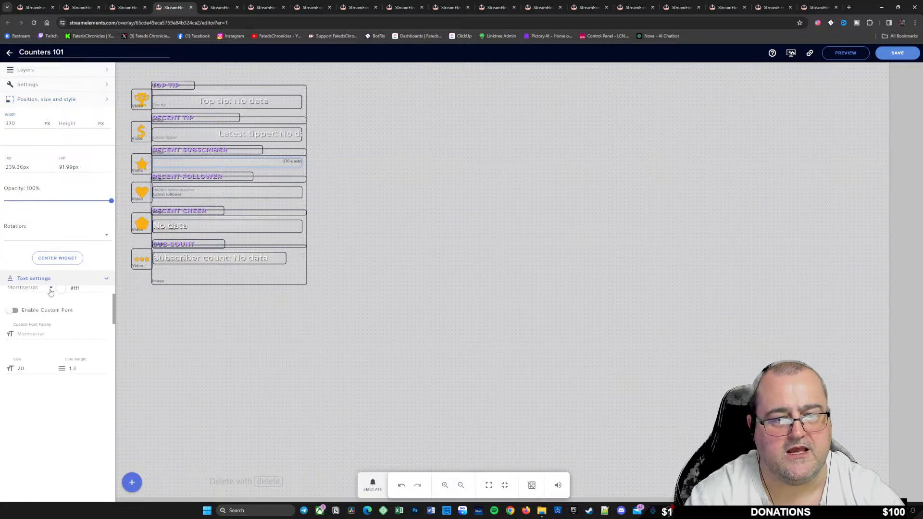
pyautogui.click(13, 459)
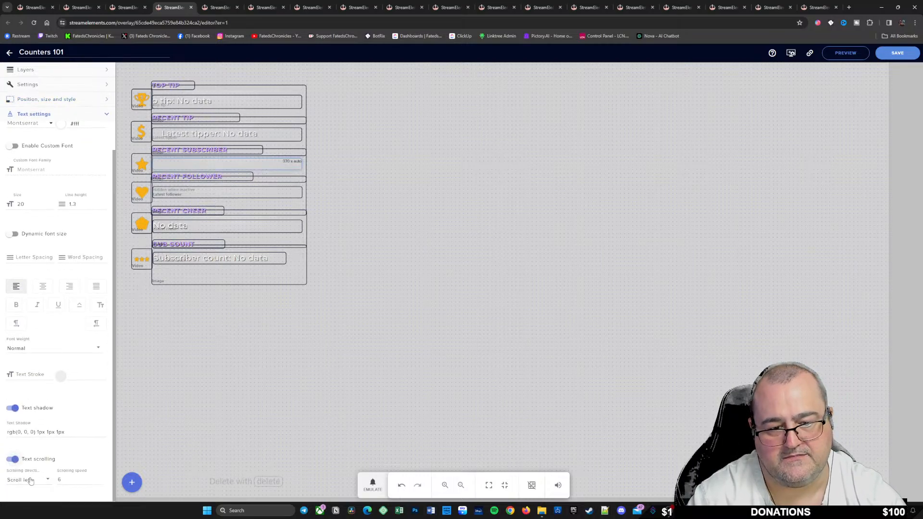
pyautogui.click(29, 69)
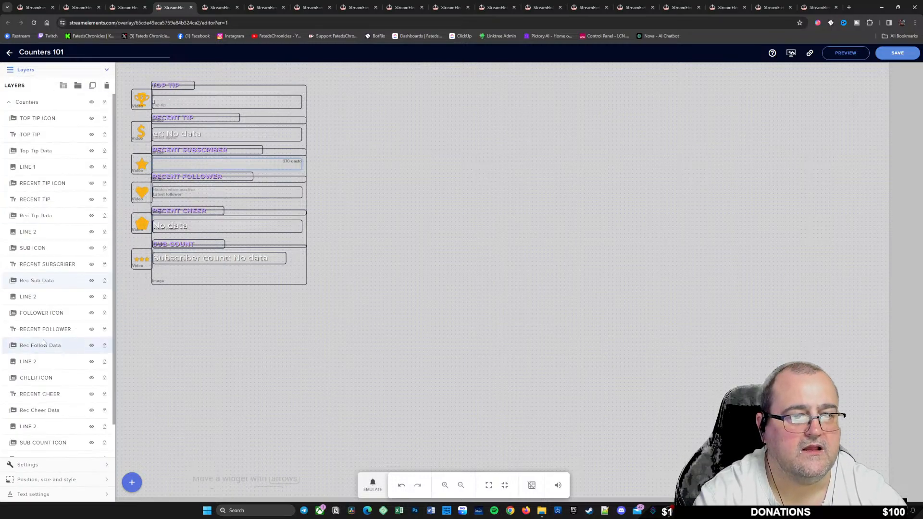
# Set the Sub Count Data widget's width to 370 px
pyautogui.scroll(-1, 63, 440)
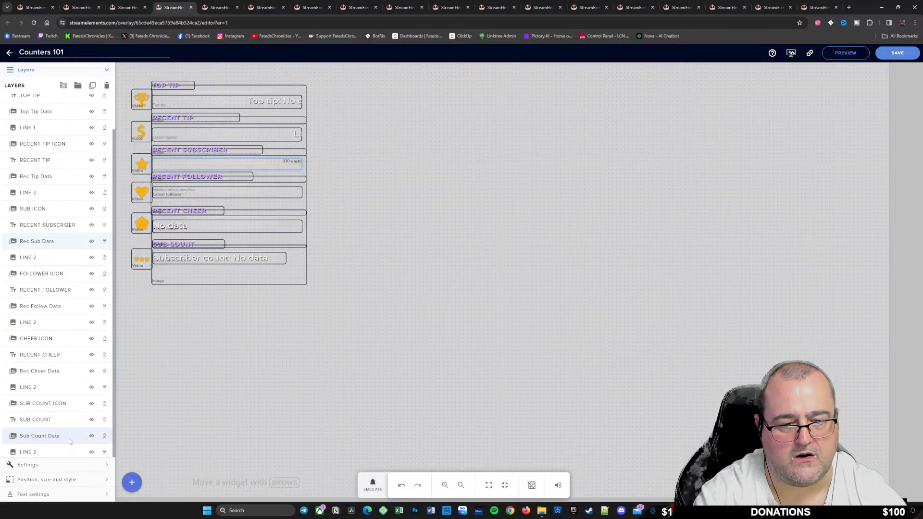
pyautogui.click(67, 438)
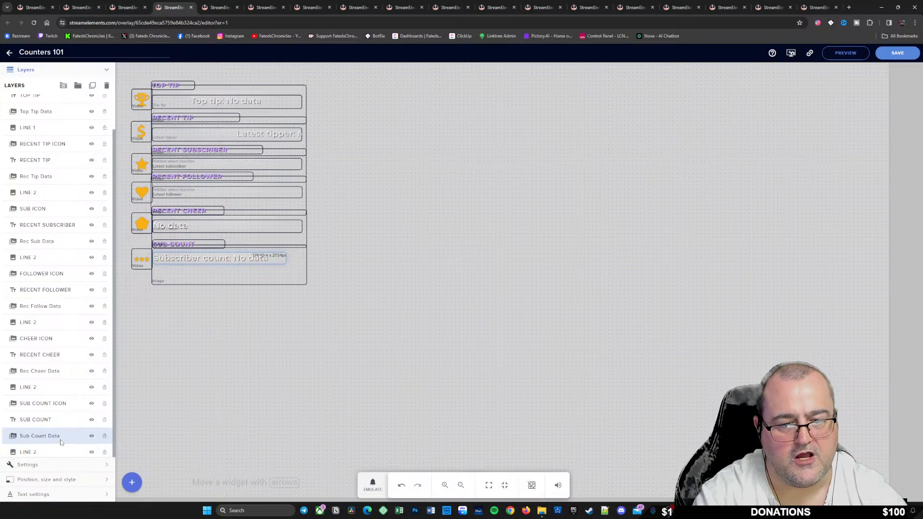
pyautogui.click(47, 479)
pyautogui.doubleClick(6, 123)
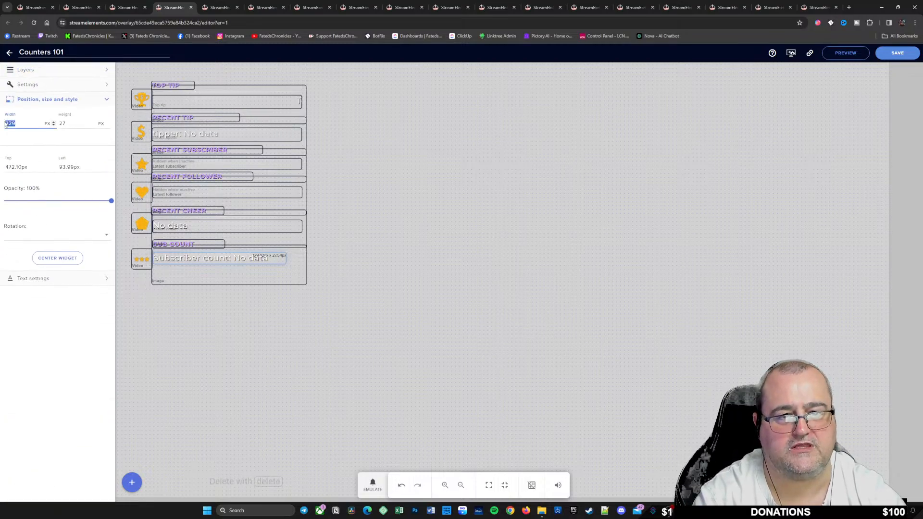
pyautogui.write('370')
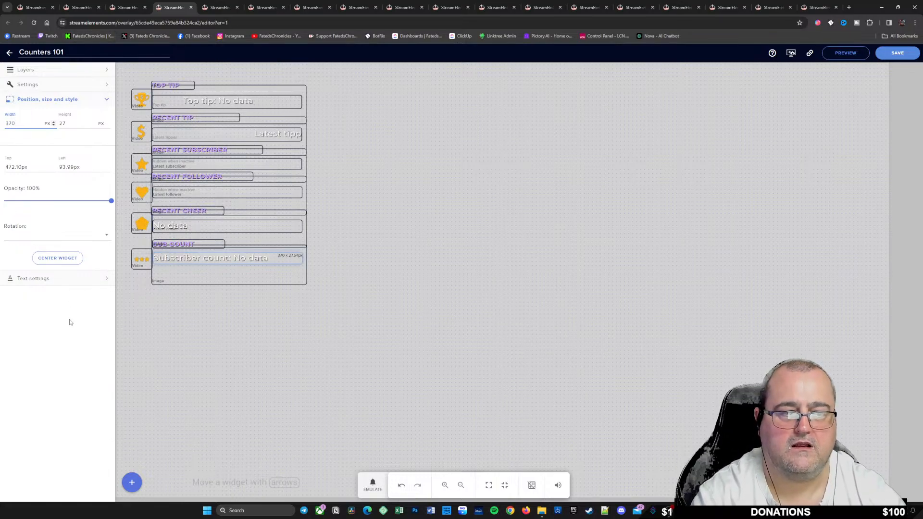
# Enable text scrolling for the Sub Count Data widget and save the Counters 101 overlay
pyautogui.click(42, 279)
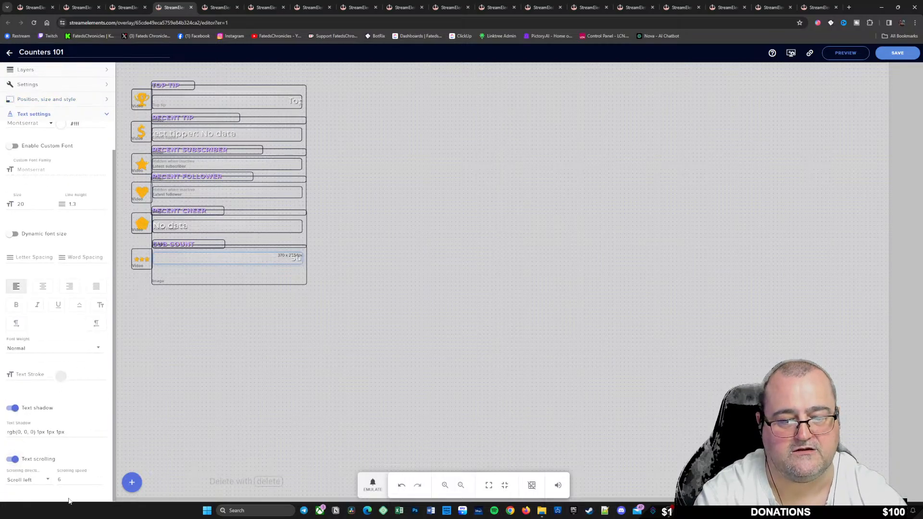
pyautogui.click(898, 56)
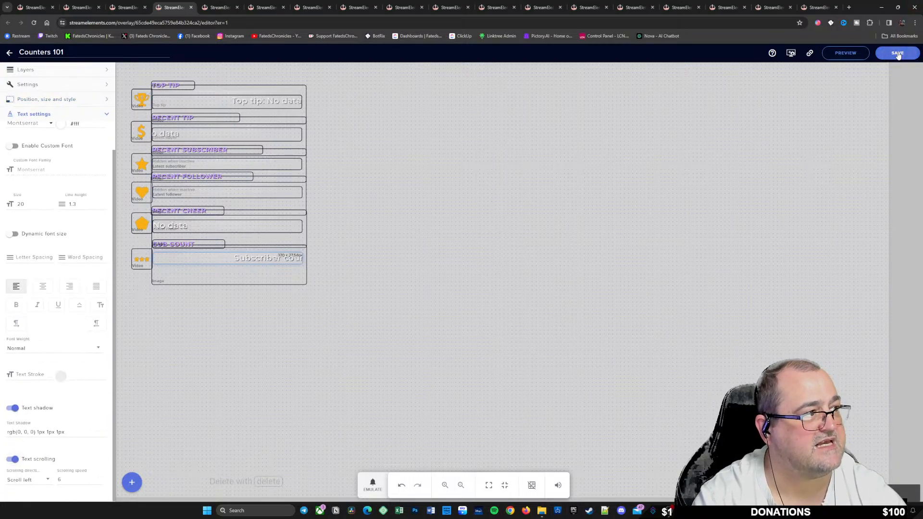
pyautogui.click(55, 71)
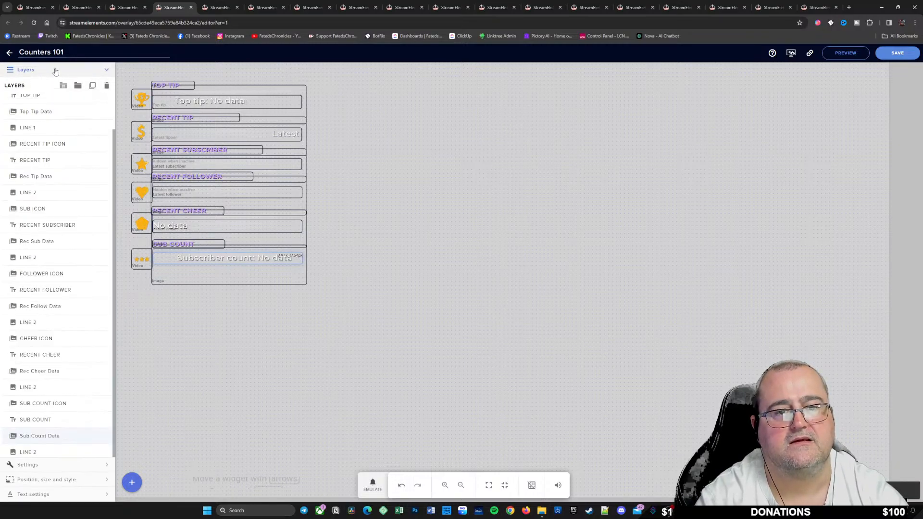
pyautogui.click(893, 57)
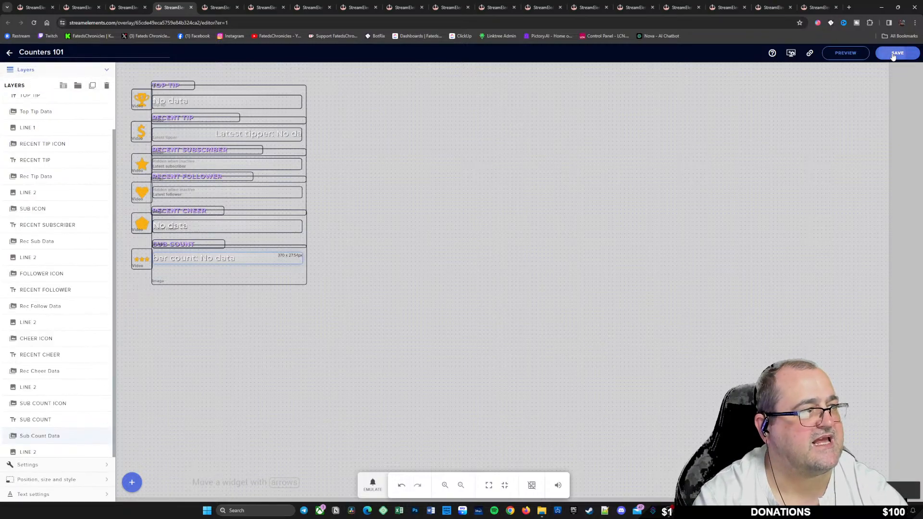
# Leave the overlay editor, close all surplus StreamElements browser tabs except one, and reload the overlays list
pyautogui.click(9, 53)
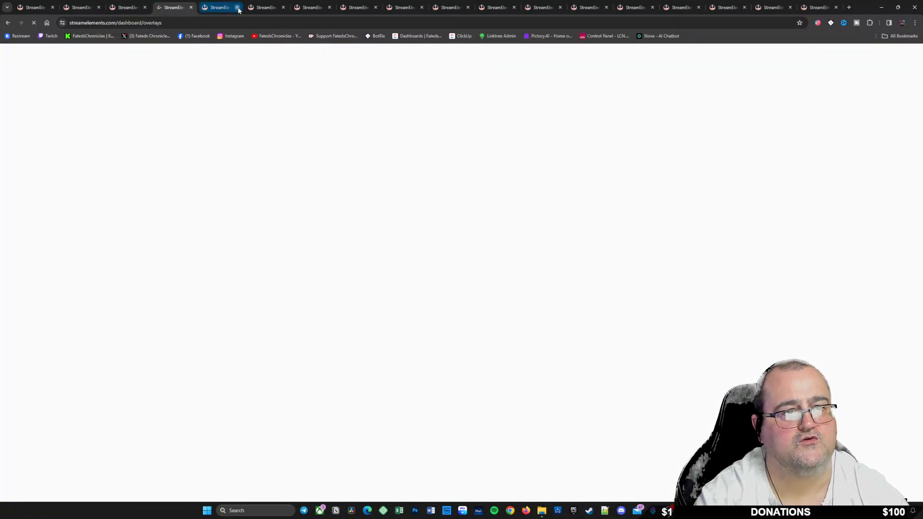
pyautogui.click(238, 7)
pyautogui.click(238, 8)
pyautogui.click(238, 8)
pyautogui.click(238, 7)
pyautogui.click(237, 7)
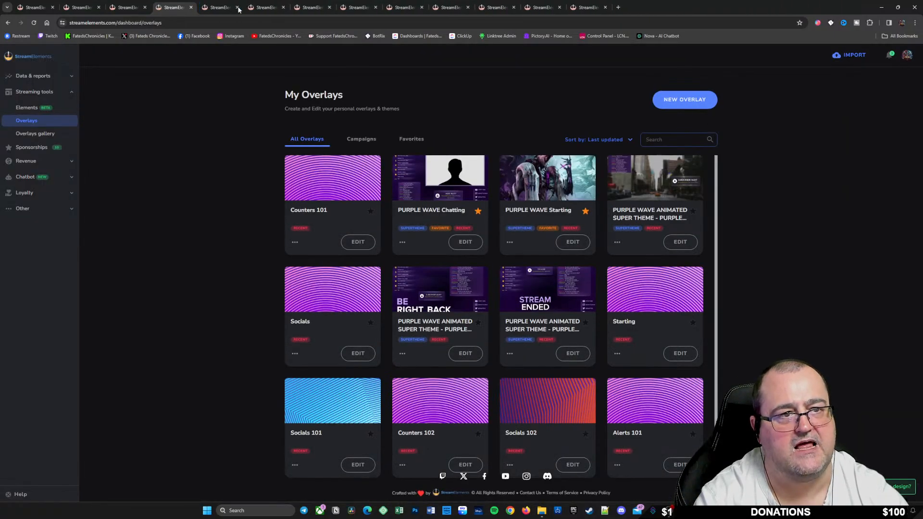
pyautogui.click(237, 8)
pyautogui.click(238, 8)
pyautogui.click(238, 8)
pyautogui.click(237, 7)
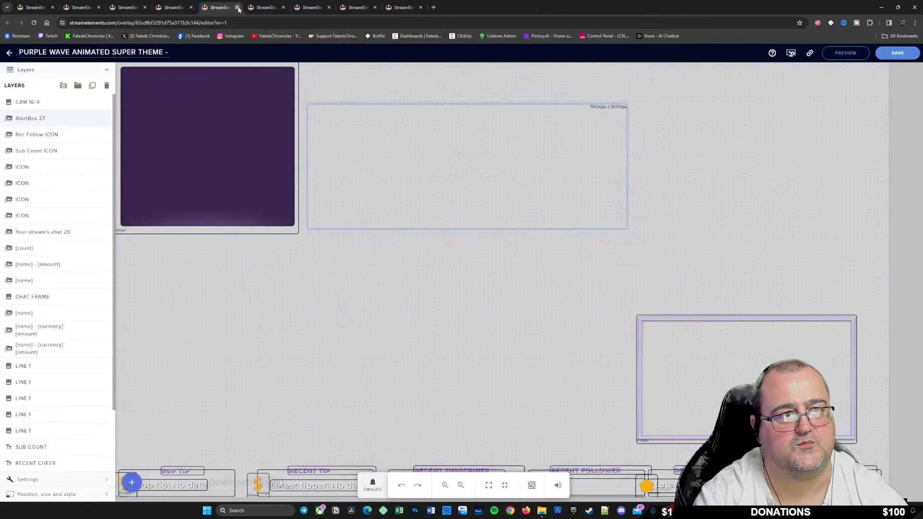
pyautogui.click(237, 8)
pyautogui.click(237, 8)
pyautogui.click(238, 7)
pyautogui.click(237, 8)
pyautogui.click(237, 8)
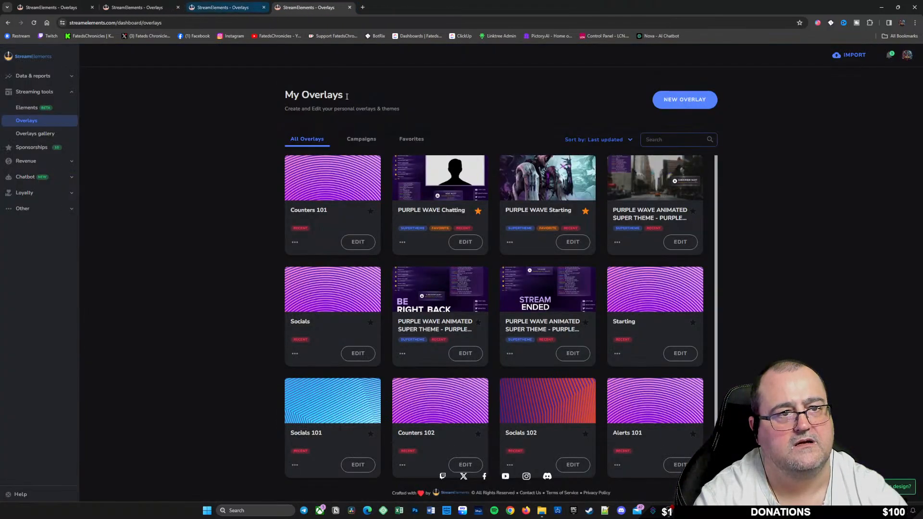
pyautogui.click(52, 6)
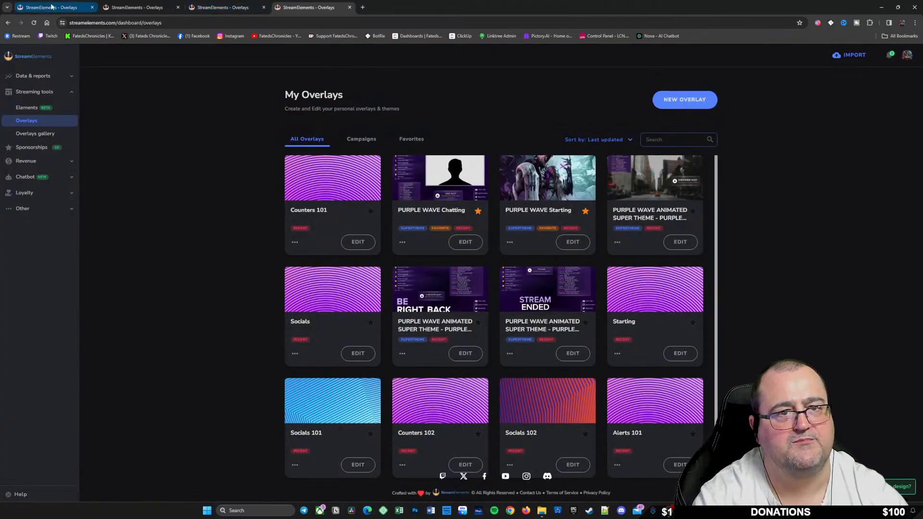
pyautogui.click(178, 7)
pyautogui.click(177, 7)
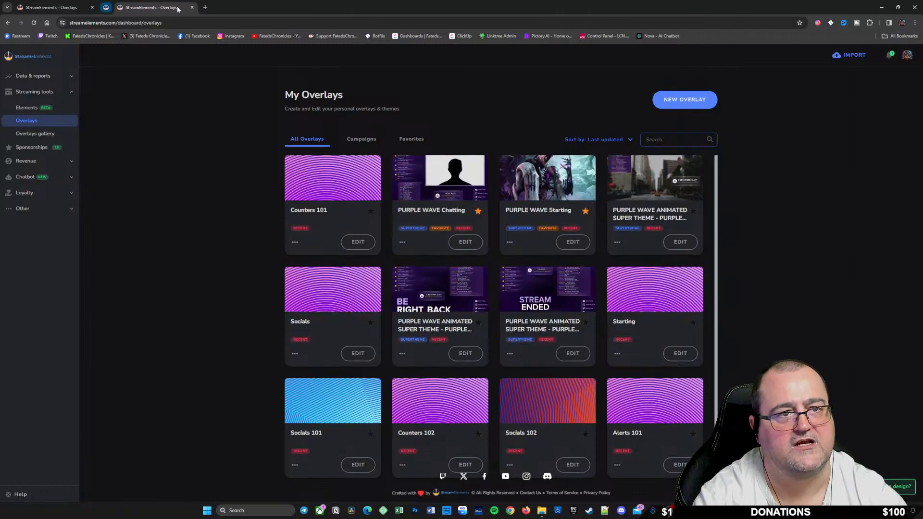
pyautogui.click(177, 7)
pyautogui.click(34, 23)
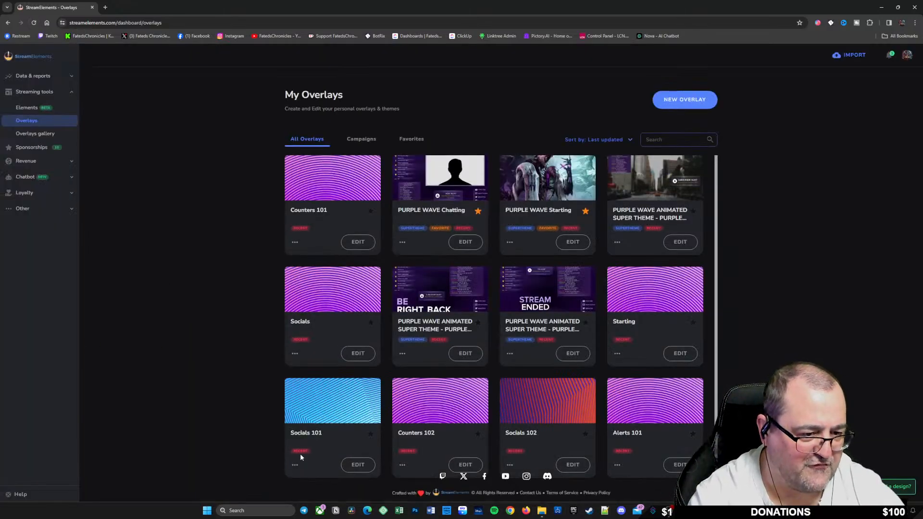
# Open the Socials 101 overlay, examine the layers in its Socials group, and return to a reloaded overlays list in a single tab
pyautogui.click(357, 466)
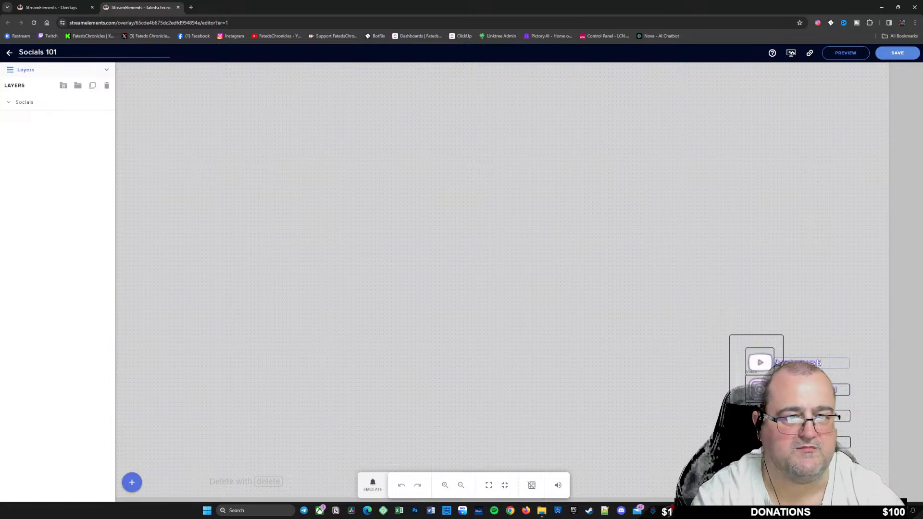
pyautogui.click(8, 102)
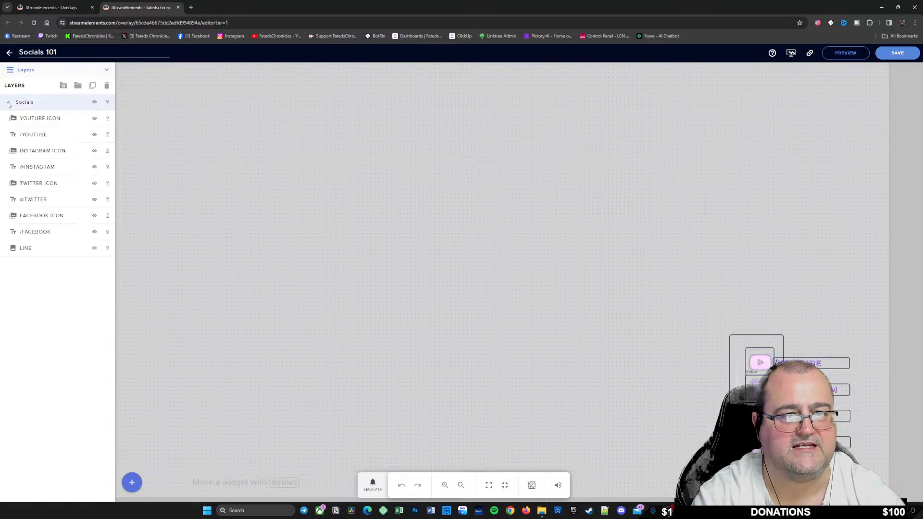
pyautogui.click(8, 102)
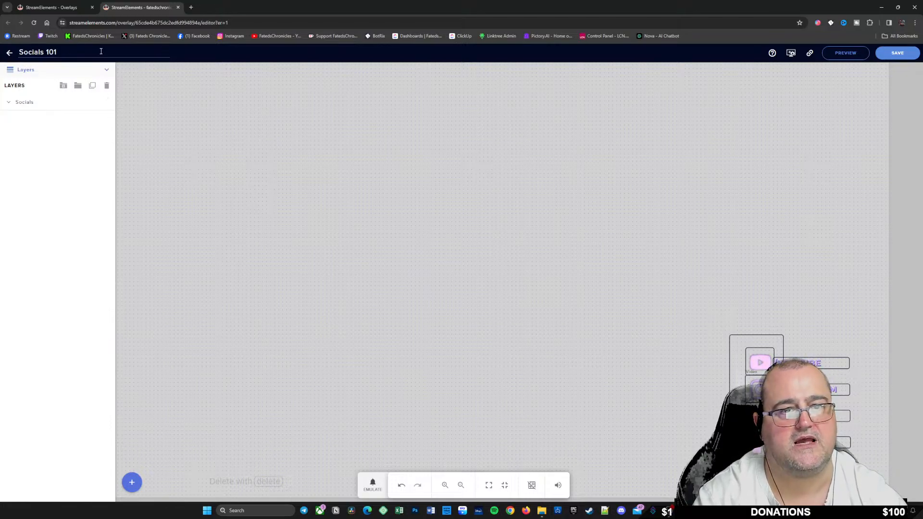
pyautogui.click(9, 53)
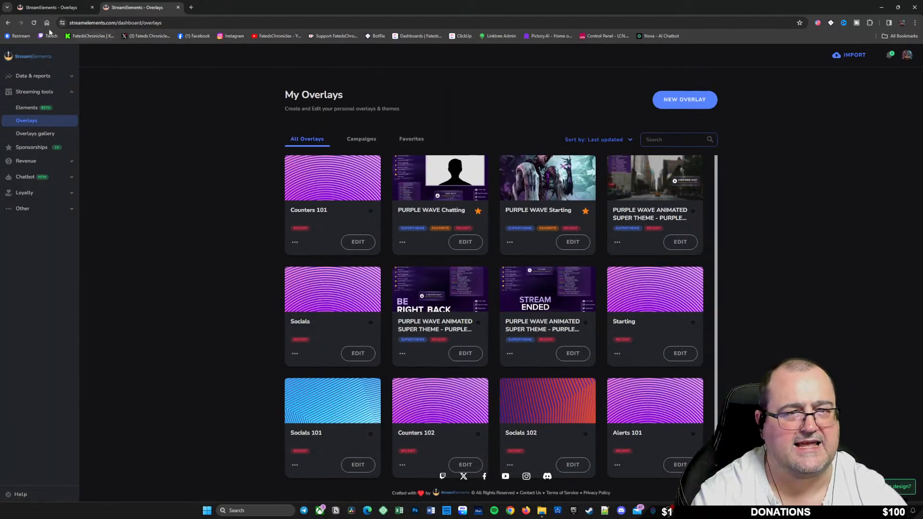
pyautogui.click(33, 22)
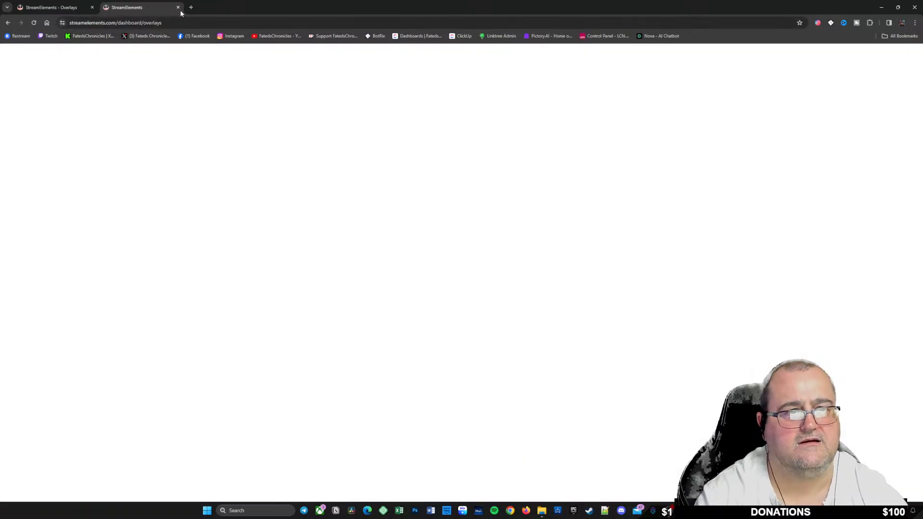
pyautogui.click(178, 7)
pyautogui.click(33, 23)
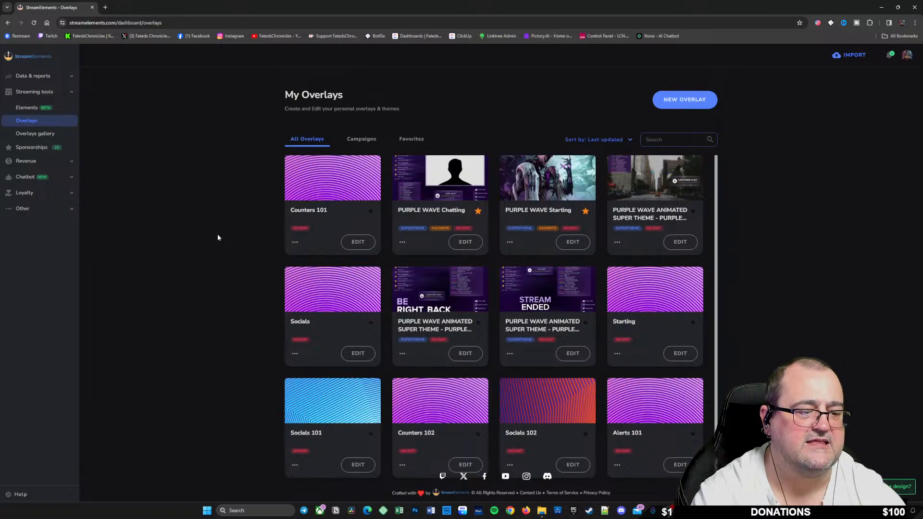
# Arrange the StreamElements browser window side by side with the OBS Studio window that shows the Starting scene
pyautogui.moveTo(472, 9); pyautogui.dragTo(377, 22)
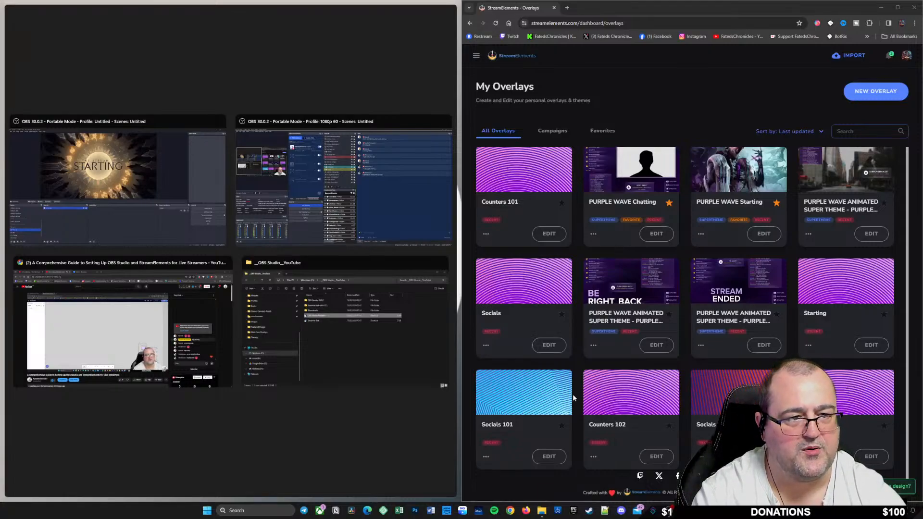
pyautogui.click(206, 164)
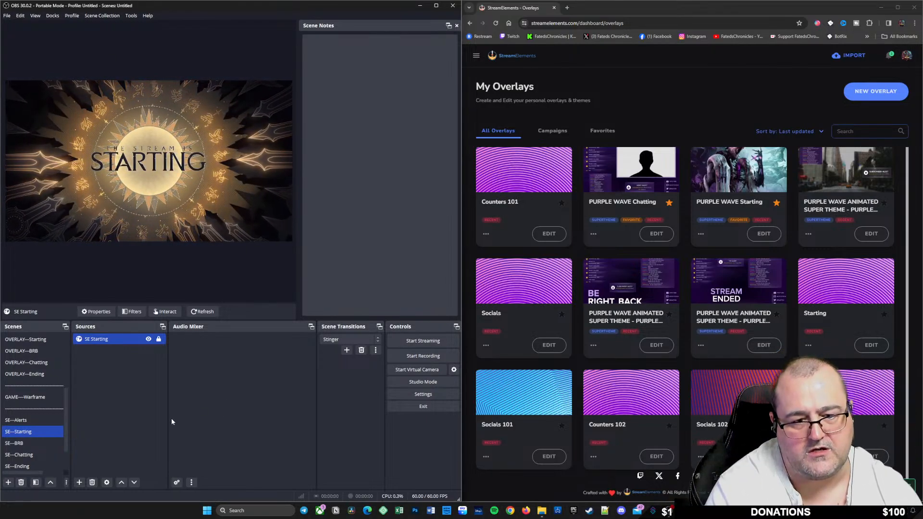
# Look through the SE scenes one after another, from SE---Alerts to SE---Emotesplosion, to check their sources
pyautogui.scroll(-1, 42, 425)
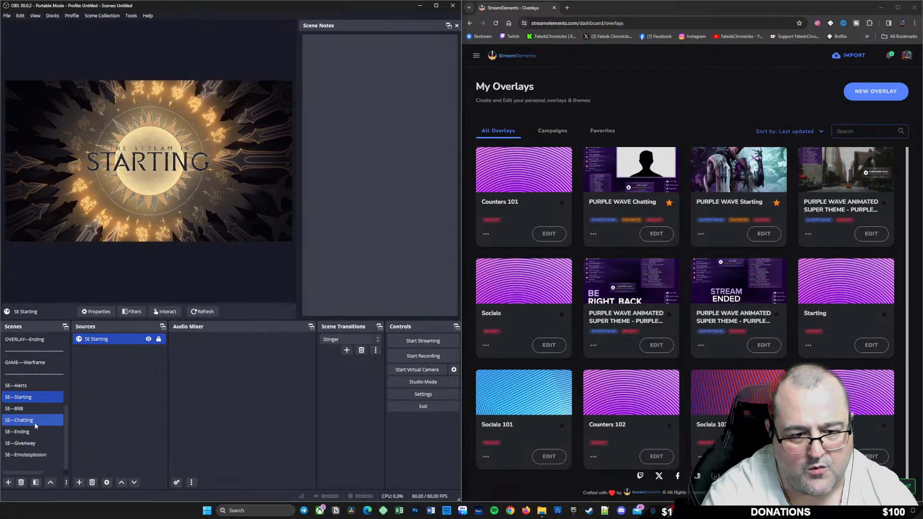
pyautogui.click(29, 385)
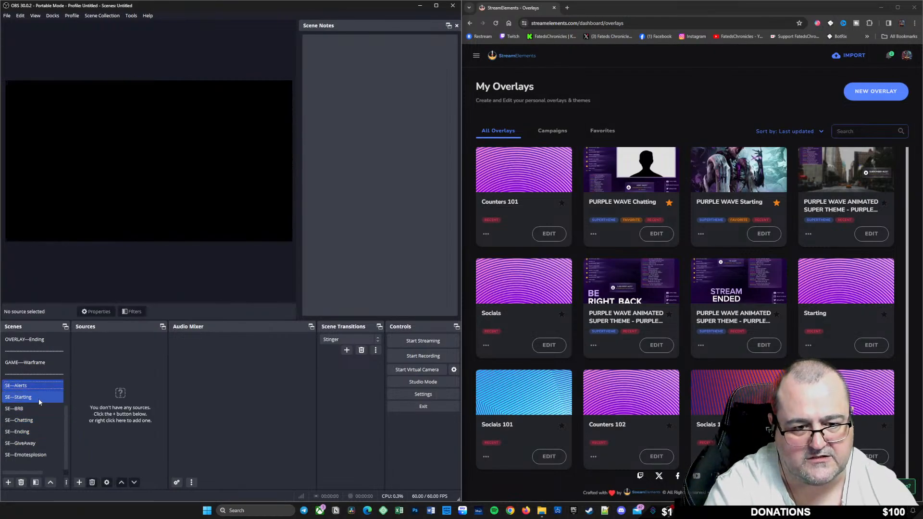
pyautogui.click(40, 397)
pyautogui.click(40, 408)
pyautogui.click(40, 420)
pyautogui.click(40, 432)
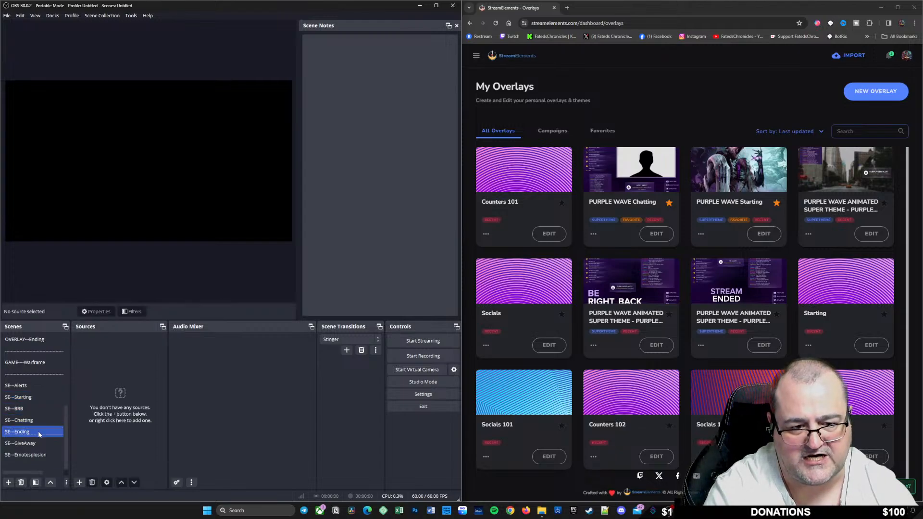
pyautogui.click(40, 443)
pyautogui.click(47, 456)
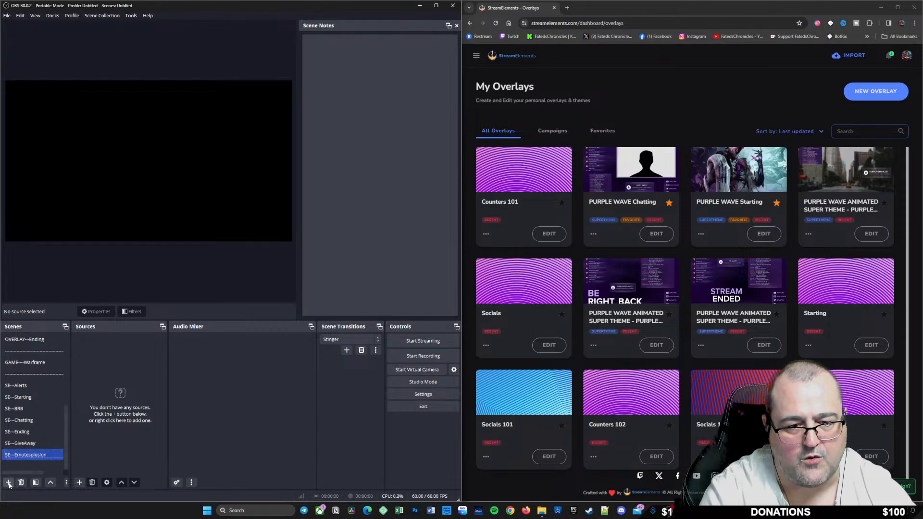
# Add a scene named SE---Counters after SE---Emotesplosion and set its transition override to Cut
pyautogui.click(8, 483)
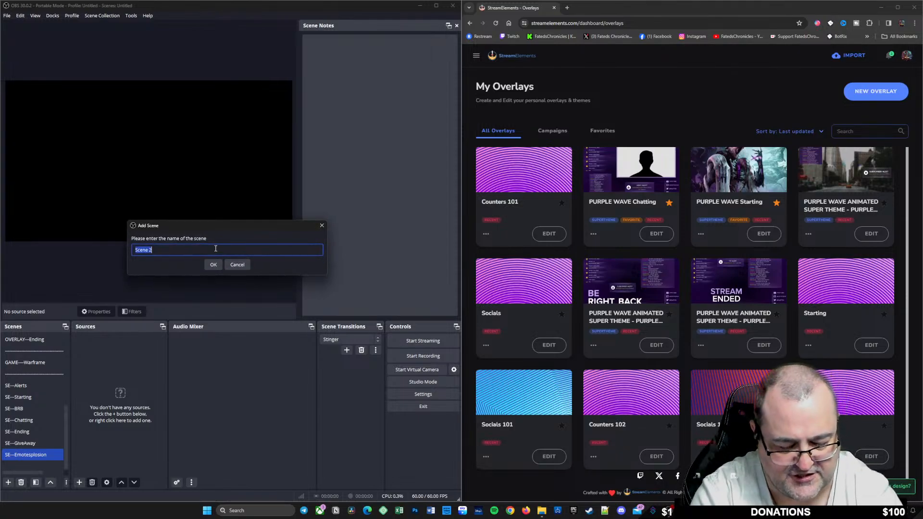
pyautogui.write('SE---Counters')
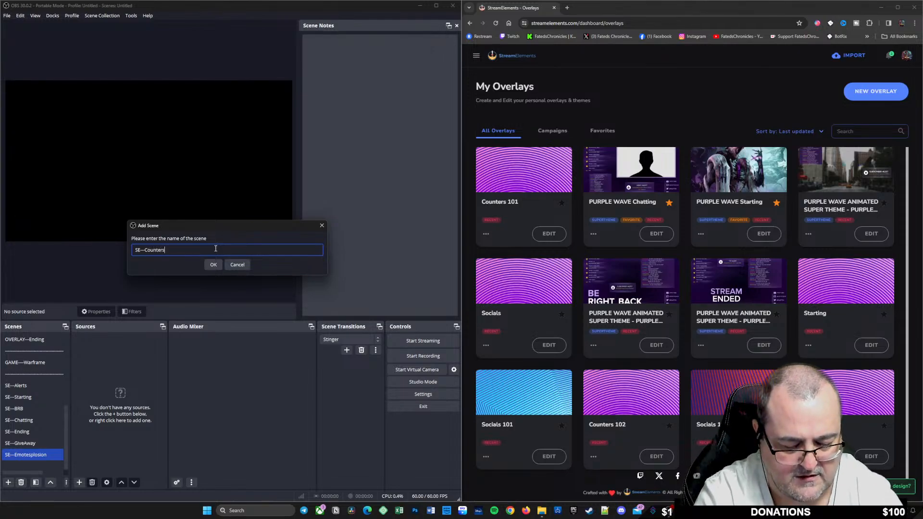
pyautogui.press('Return')
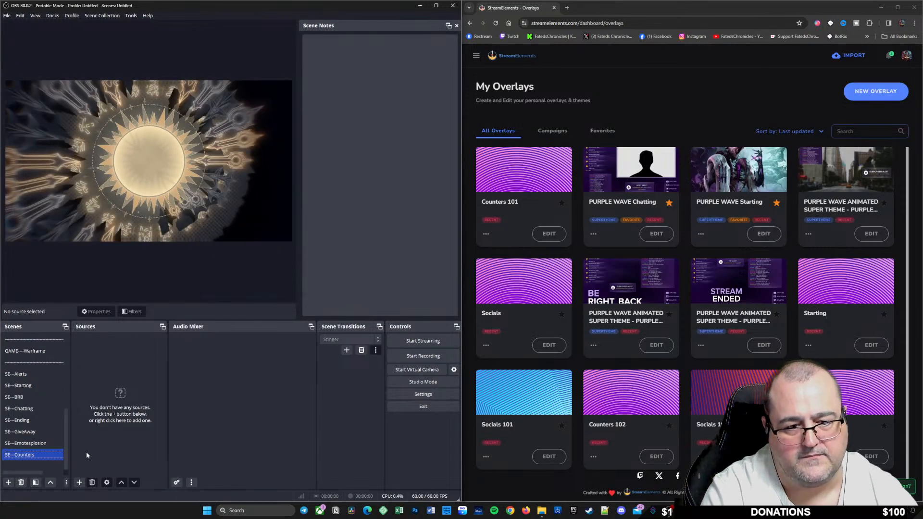
pyautogui.rightClick(47, 458)
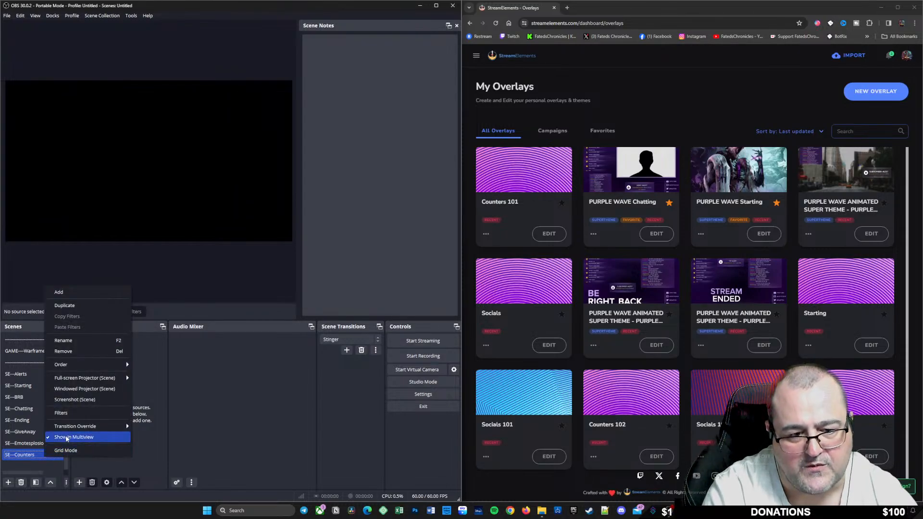
pyautogui.moveTo(82, 428)
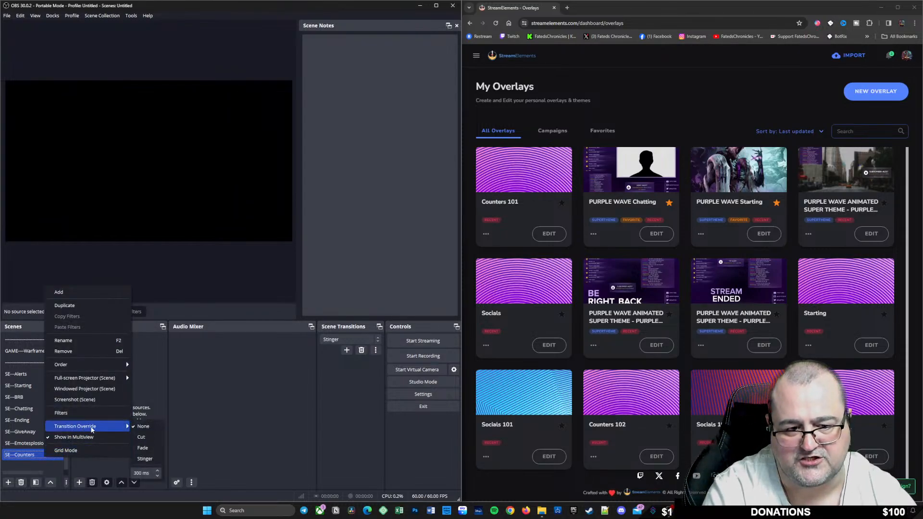
pyautogui.click(144, 439)
# Switch between the SE---Ending, SE---GiveAway, SE---Emotesplosion and SE---Counters scenes to test the transitions
pyautogui.click(29, 443)
pyautogui.click(28, 432)
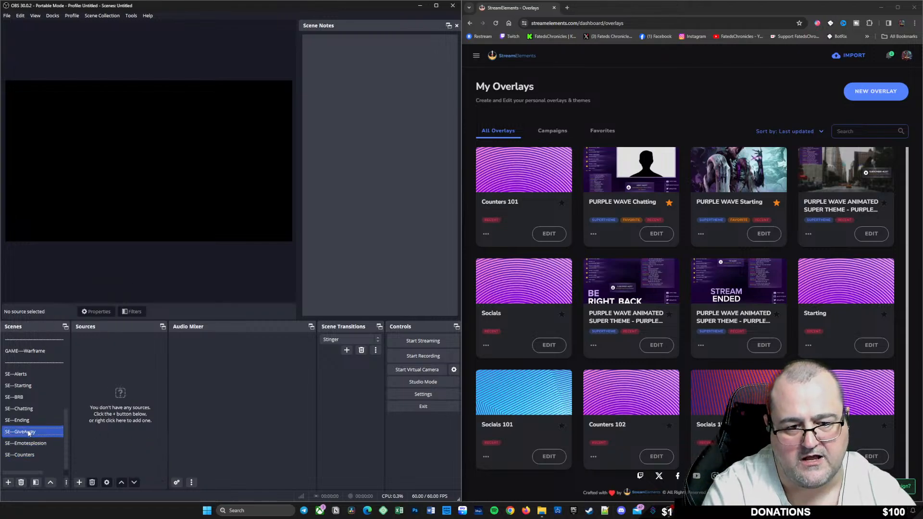
pyautogui.click(29, 421)
pyautogui.click(29, 433)
pyautogui.click(29, 443)
pyautogui.click(28, 455)
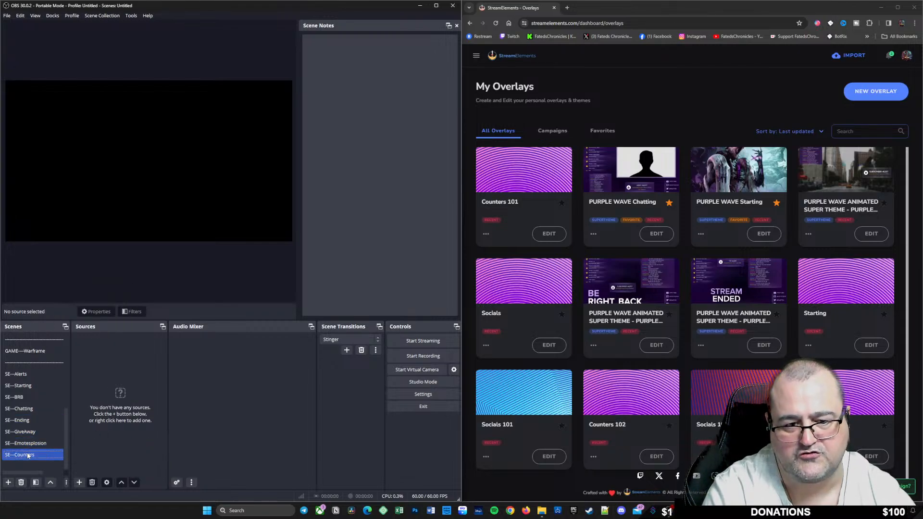
# Add a scene named SE---Socials after SE---Counters and set its transition override to Cut
pyautogui.click(9, 482)
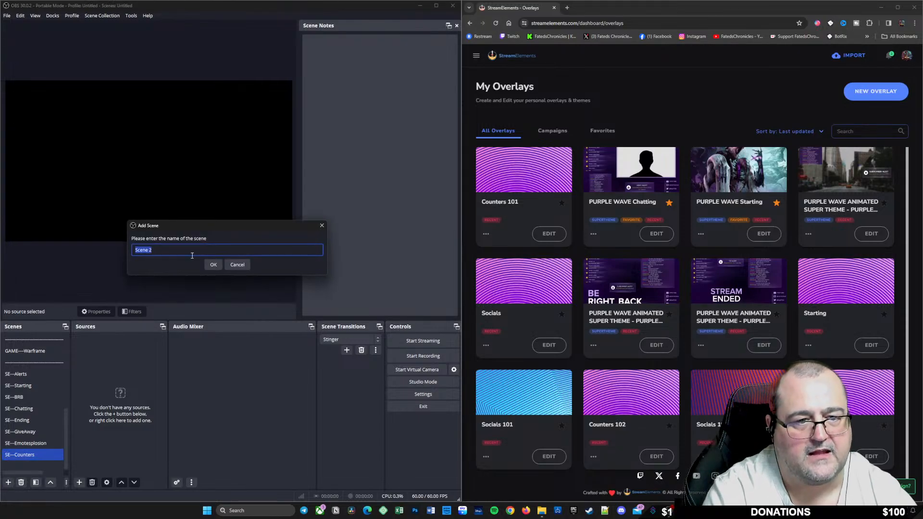
pyautogui.write('SE---Socia')
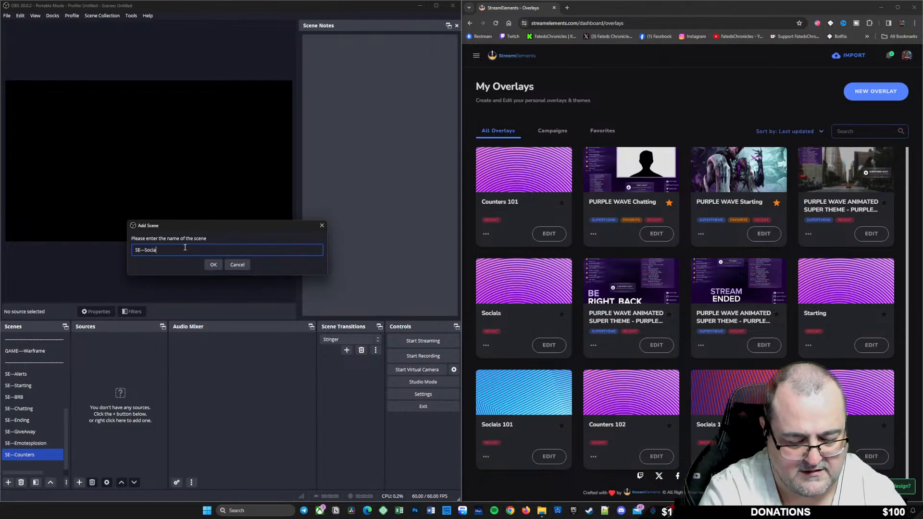
pyautogui.write('ls')
pyautogui.press('Return')
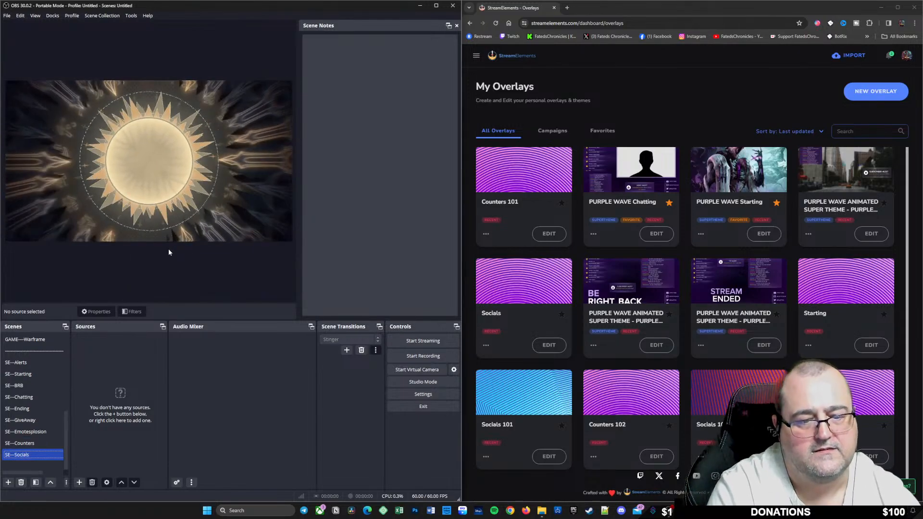
pyautogui.rightClick(36, 454)
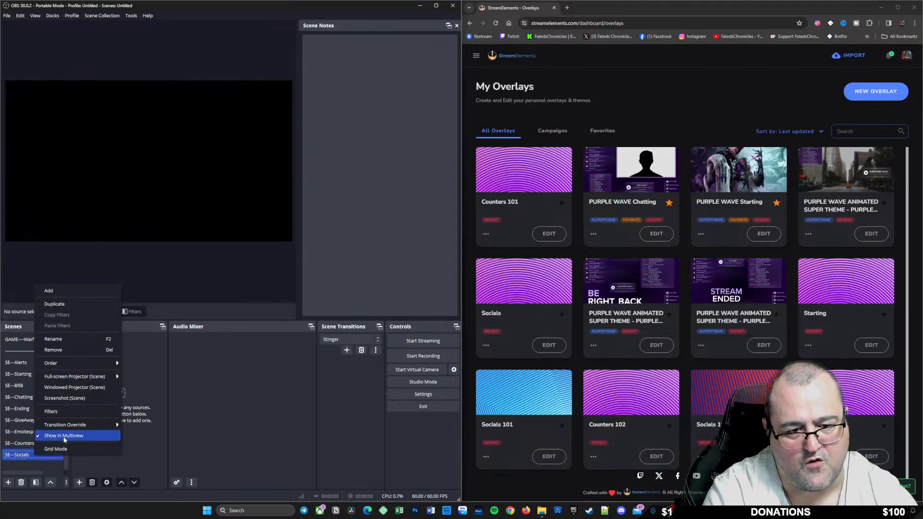
pyautogui.moveTo(105, 425)
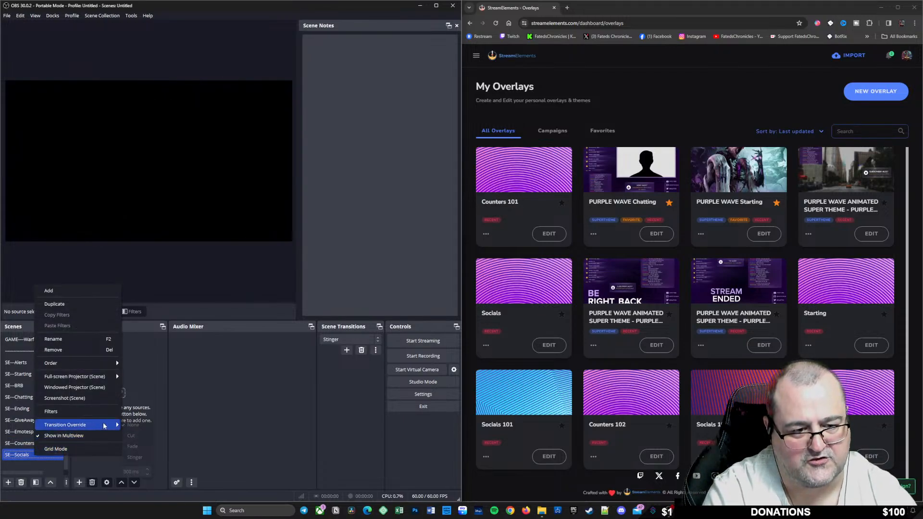
pyautogui.click(137, 436)
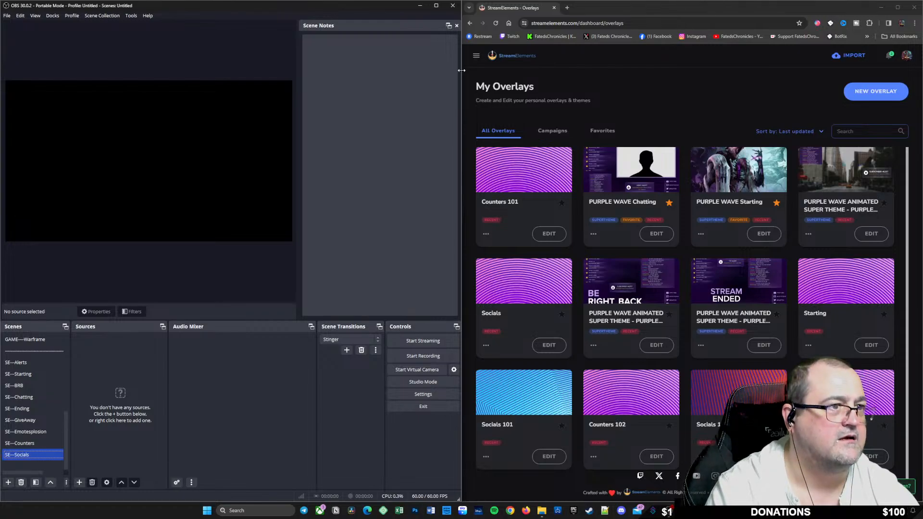
# Reload the StreamElements overlays list and delete the Socials overlay
pyautogui.click(495, 23)
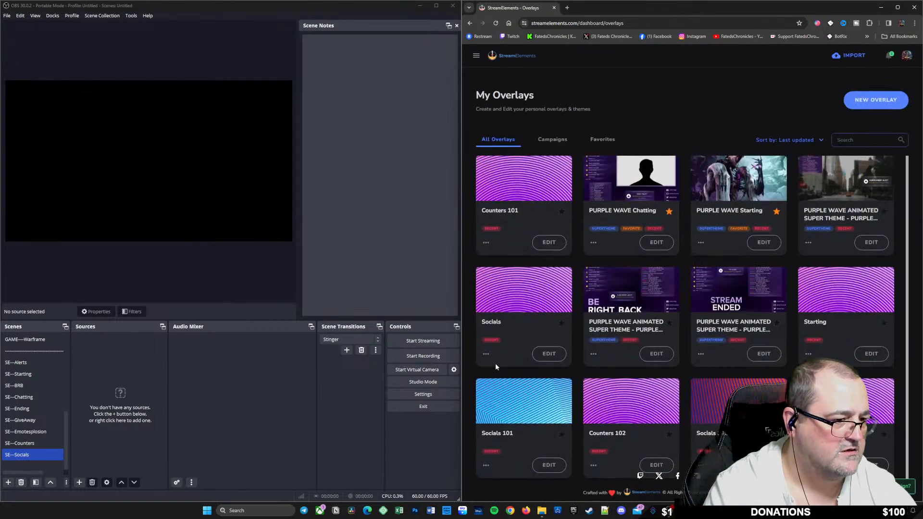
pyautogui.click(486, 354)
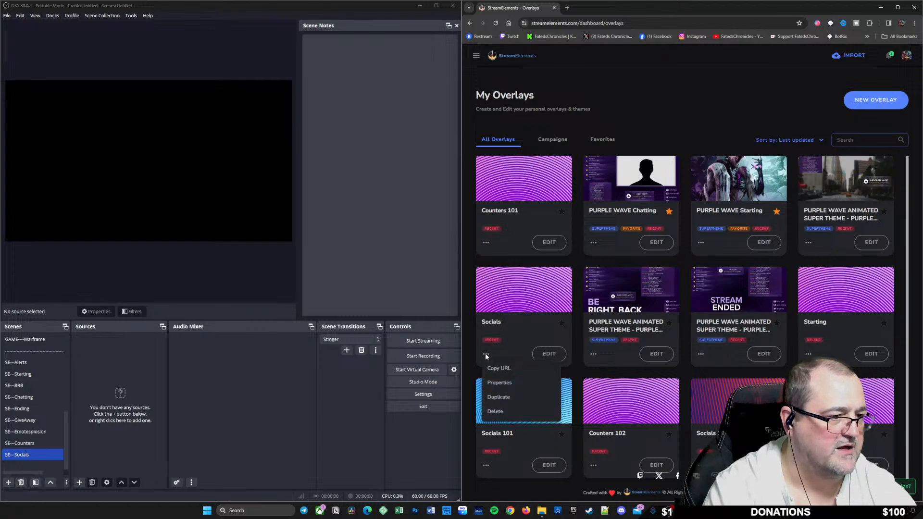
pyautogui.click(500, 412)
pyautogui.click(764, 340)
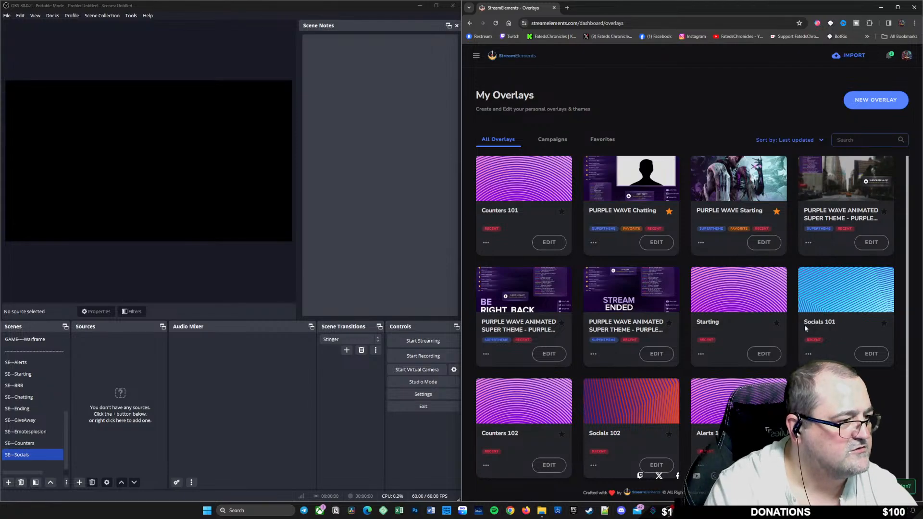
# Open the Socials 101 overlay briefly, return to the overlays list, and copy the URL of Socials 101
pyautogui.click(871, 355)
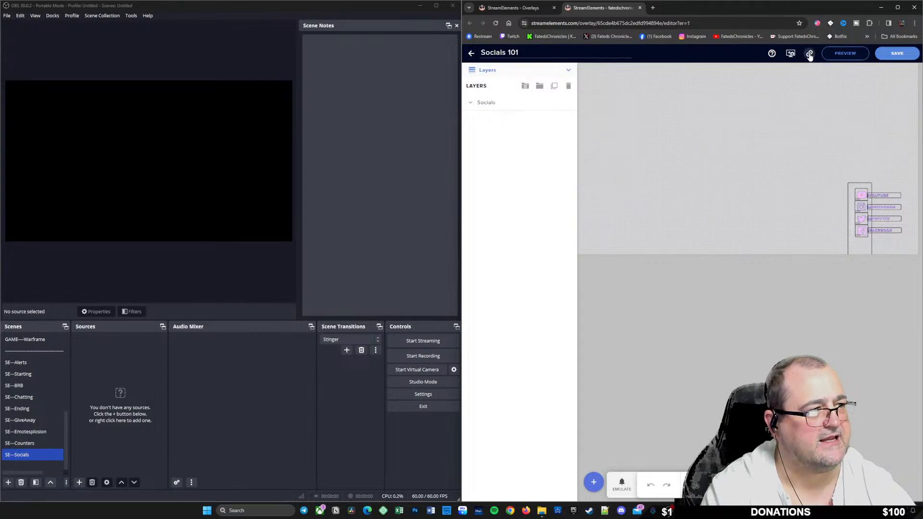
pyautogui.click(469, 54)
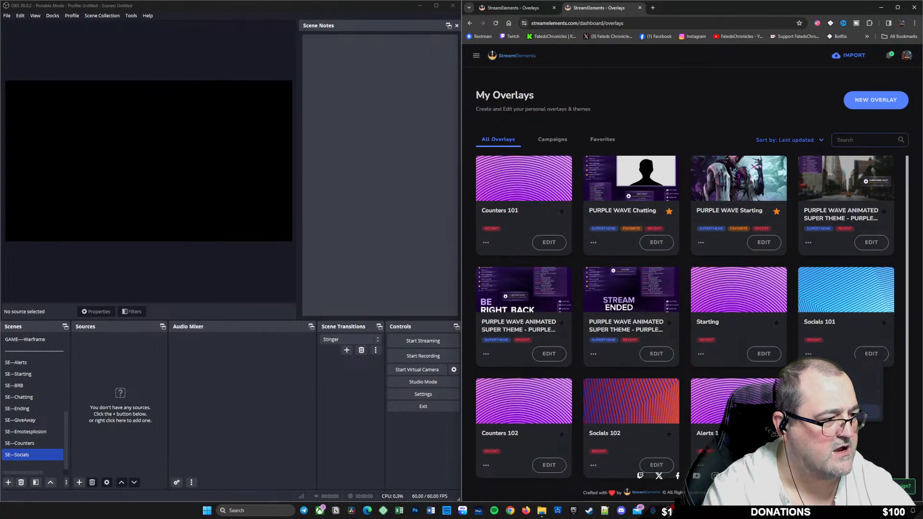
pyautogui.click(834, 369)
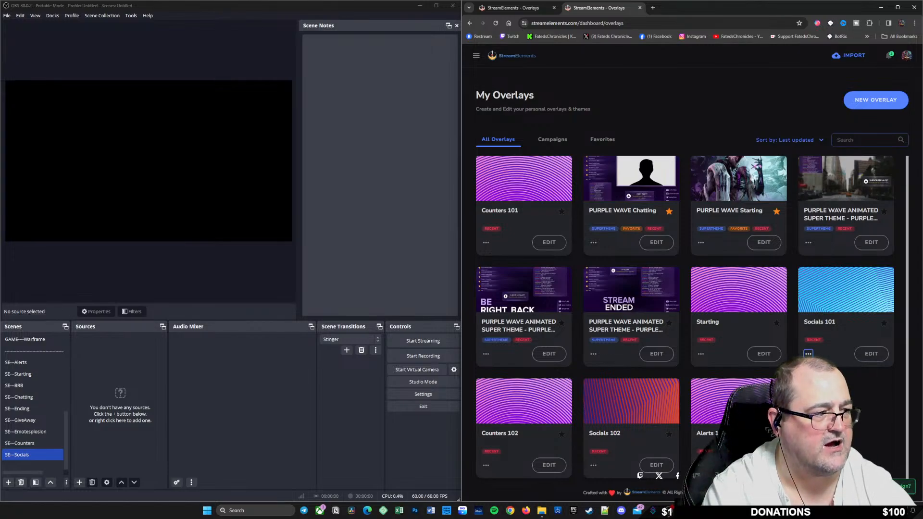
# Add a new browser source named Socials 101 to the SE---Socials scene in OBS Studio
pyautogui.rightClick(93, 351)
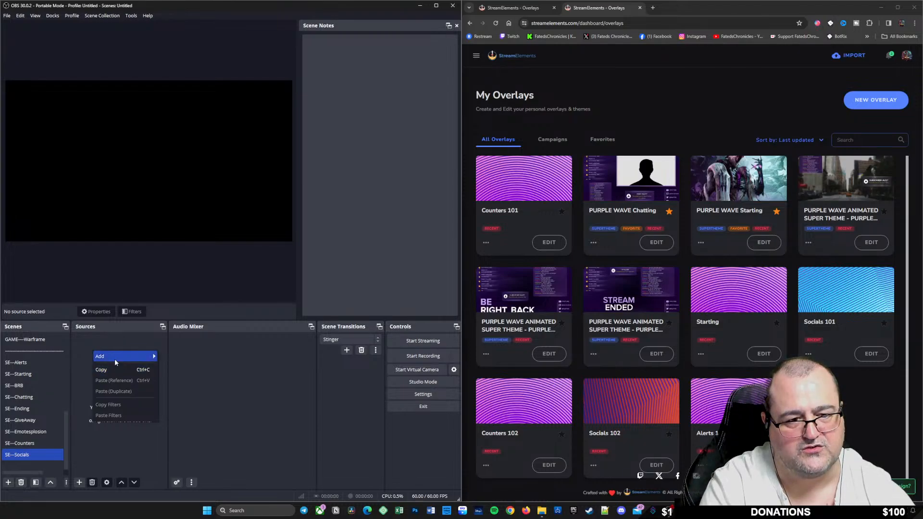
pyautogui.moveTo(117, 356)
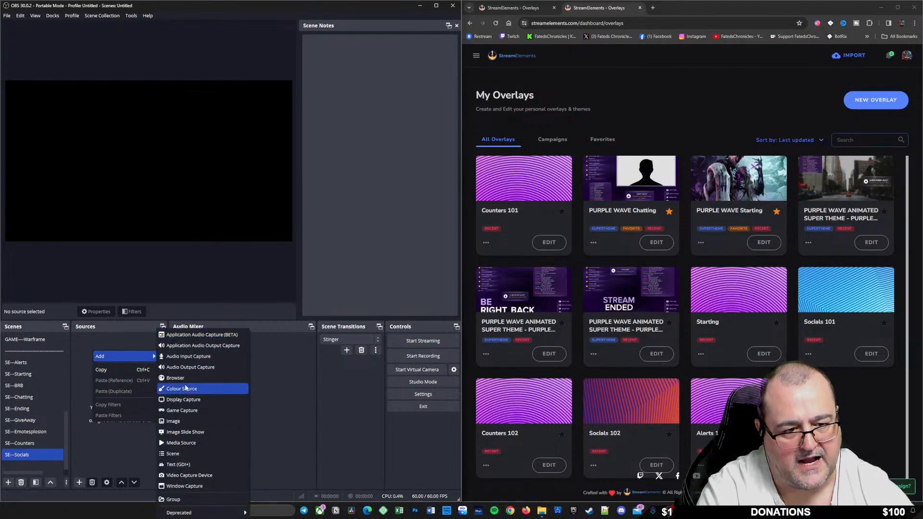
pyautogui.click(182, 377)
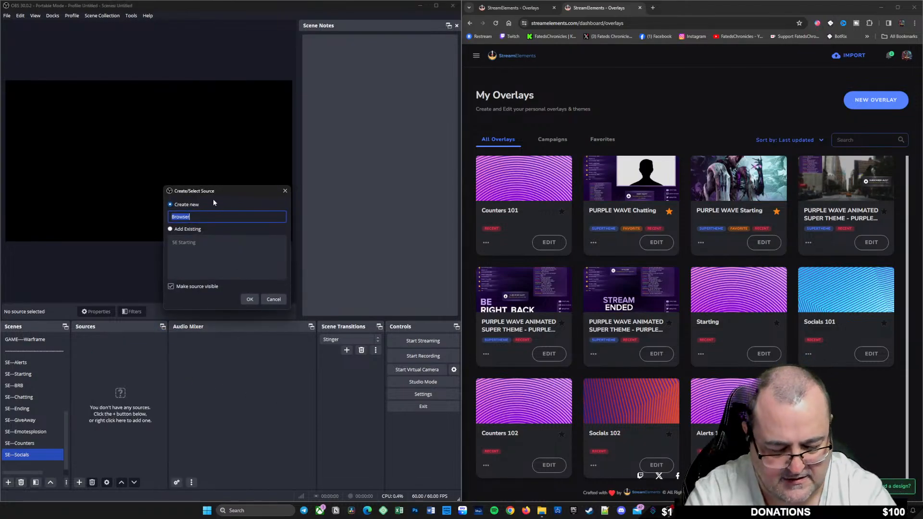
pyautogui.write('Socials 101')
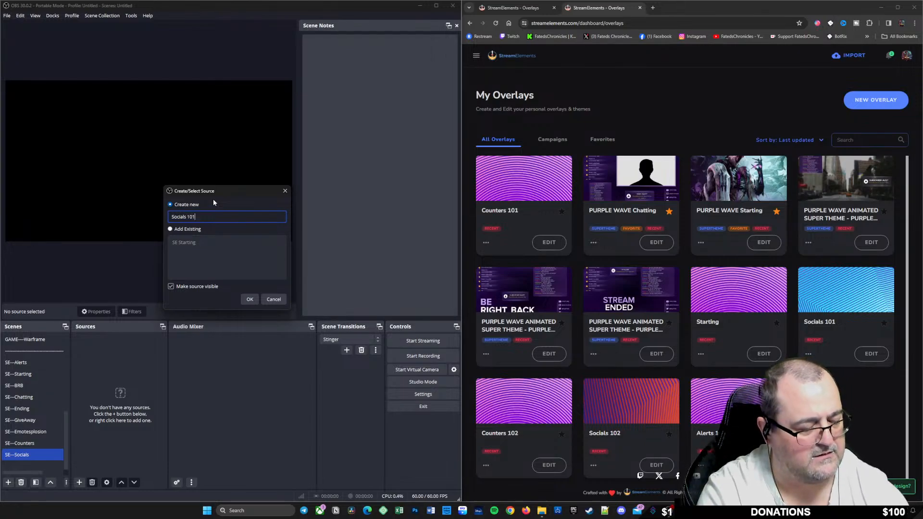
pyautogui.click(249, 299)
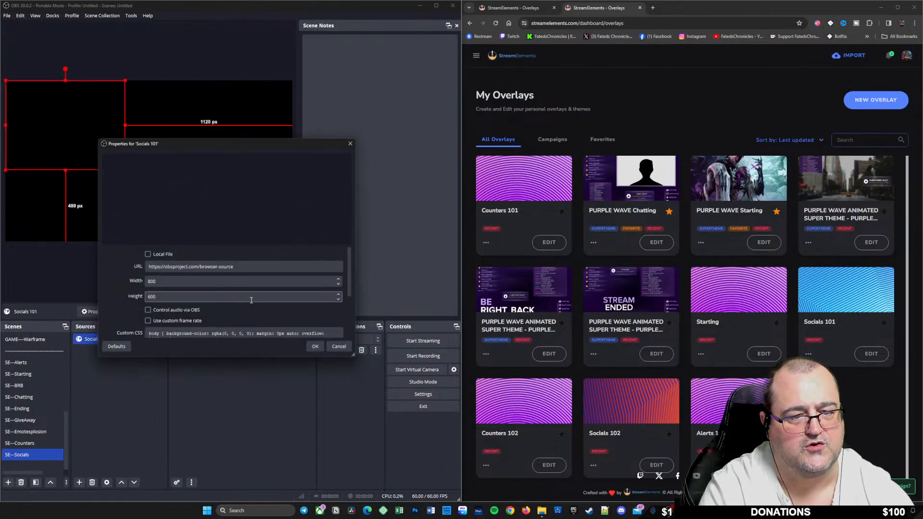
# Paste the copied overlay URL with its access token into the Socials 101 source and set its size to 1920 by 1080
pyautogui.moveTo(250, 267); pyautogui.dragTo(132, 266)
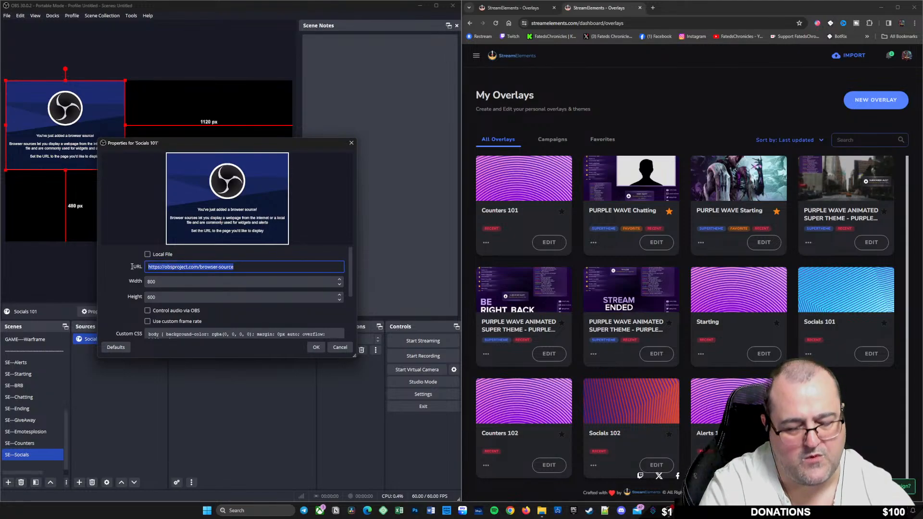
pyautogui.hotkey('ctrl', 'v')
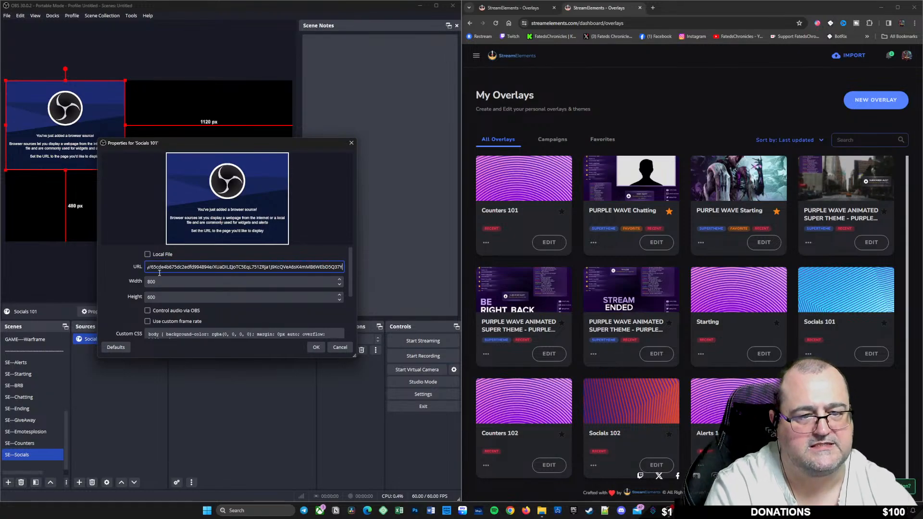
pyautogui.press('Tab')
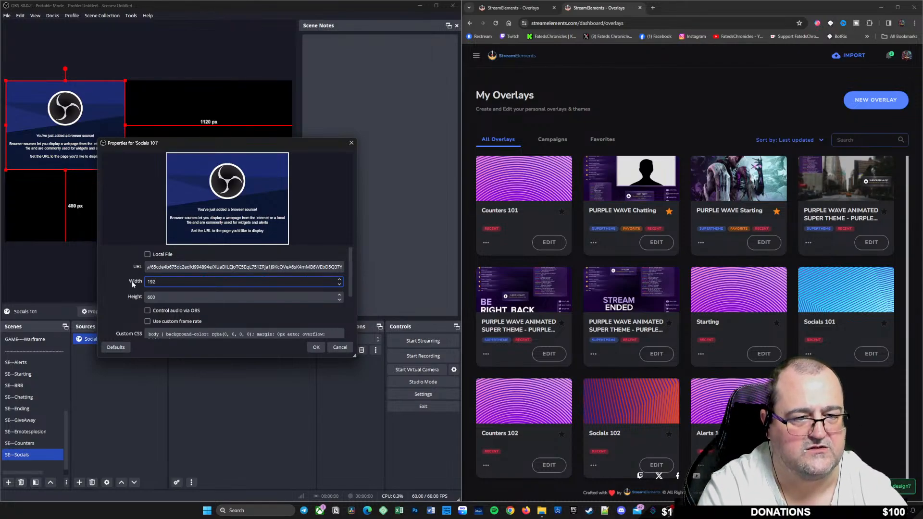
pyautogui.click(144, 300)
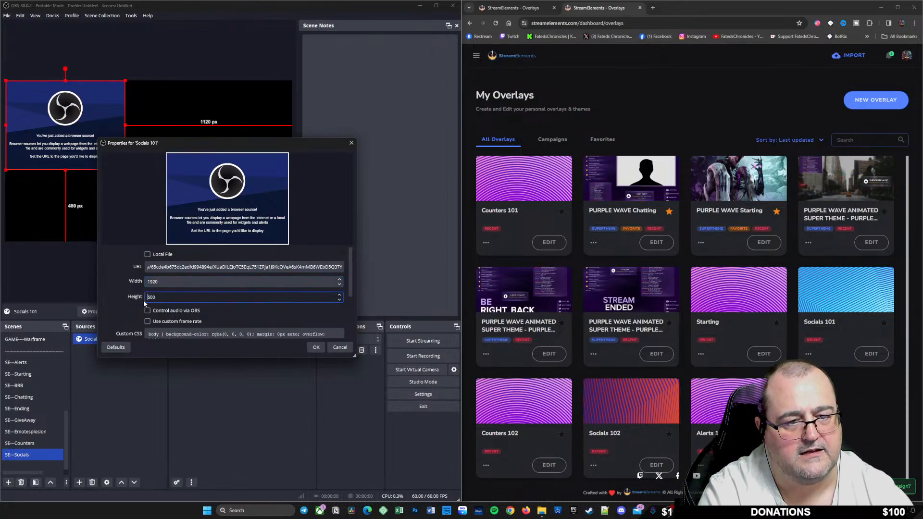
pyautogui.write('1080')
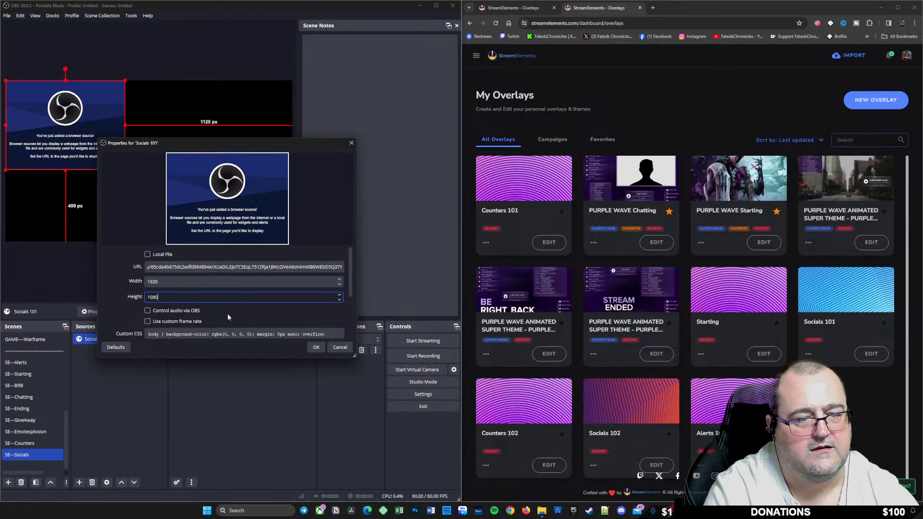
# Set Socials 101 to shut down when not visible and refresh when its scene becomes active, confirm its properties, and lock the source
pyautogui.scroll(-3, 227, 313)
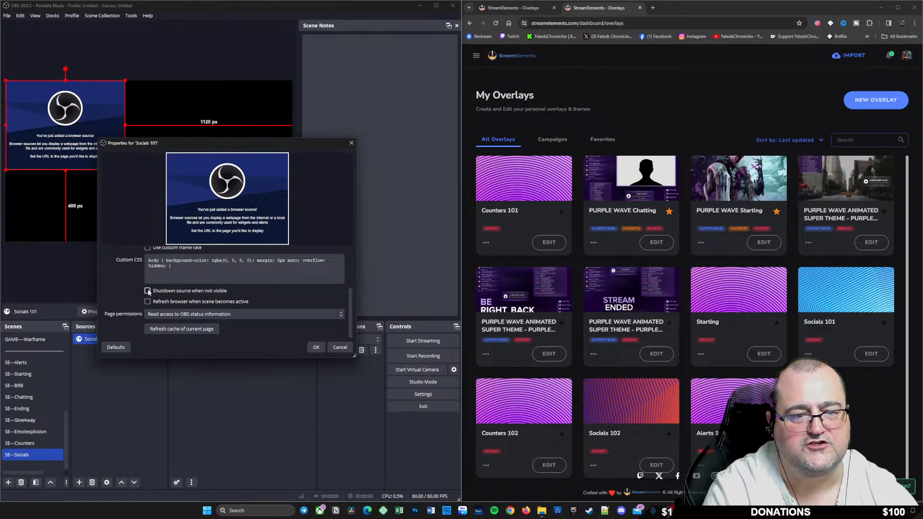
pyautogui.click(147, 290)
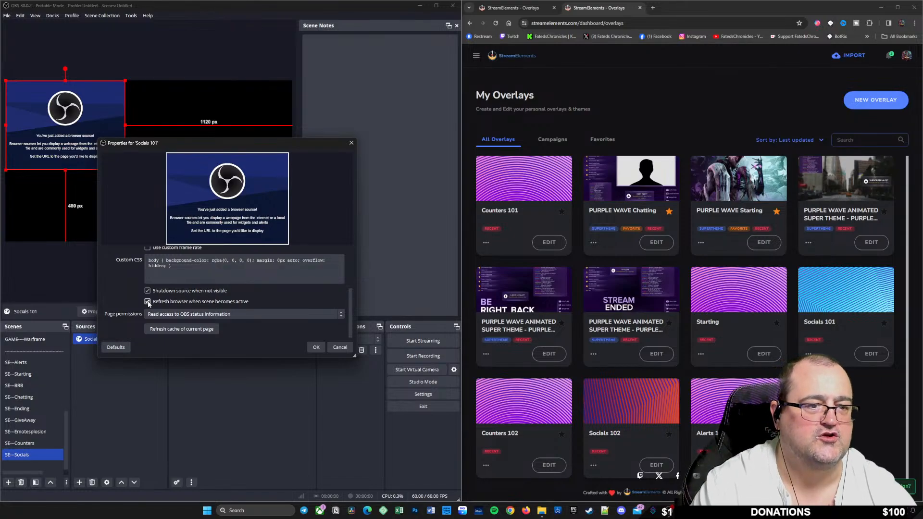
pyautogui.click(316, 347)
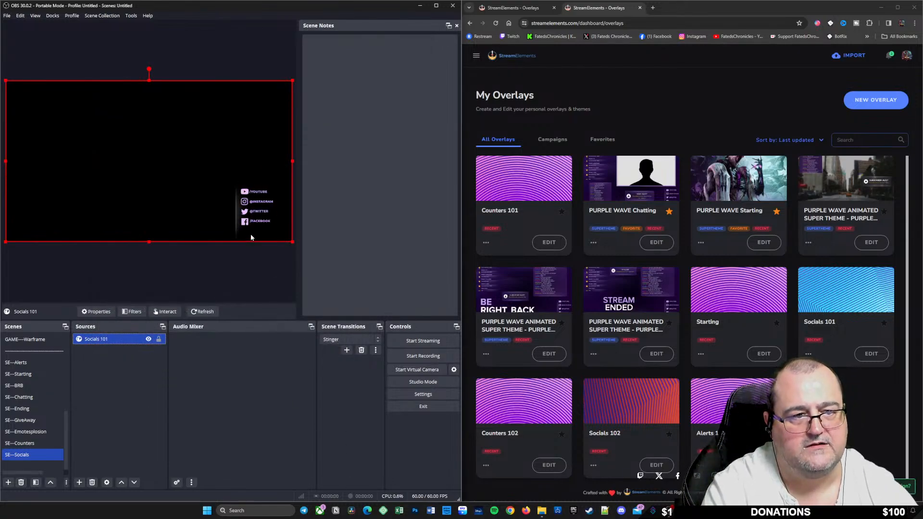
pyautogui.click(158, 338)
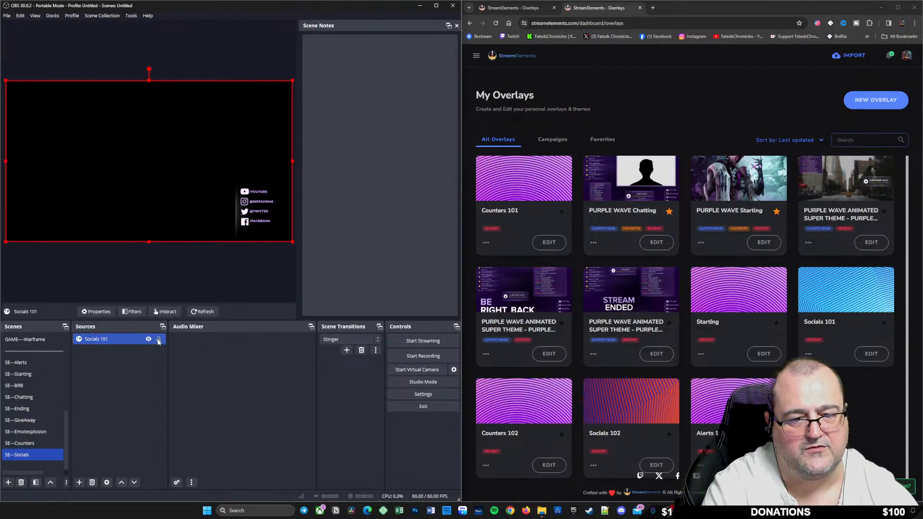
# Switch to the SE---Counters scene and copy the URL of the Counters 101 overlay from StreamElements
pyautogui.click(35, 445)
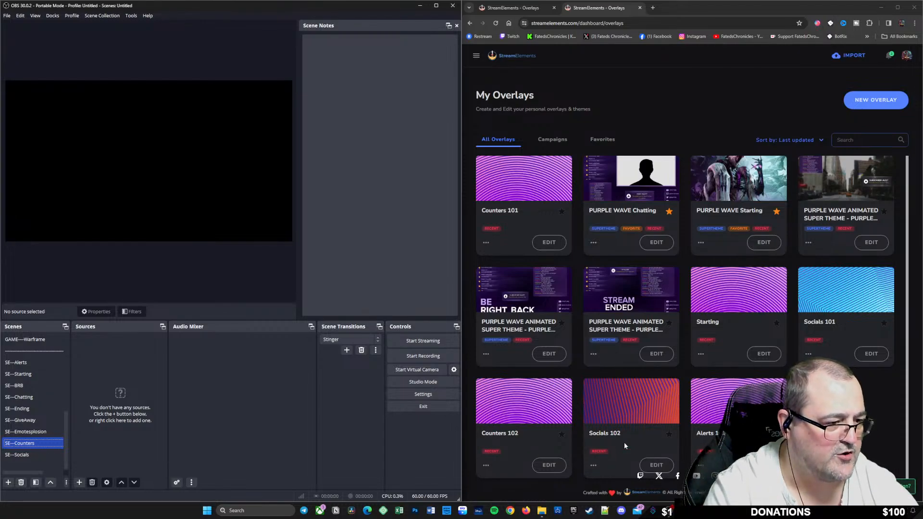
pyautogui.click(485, 242)
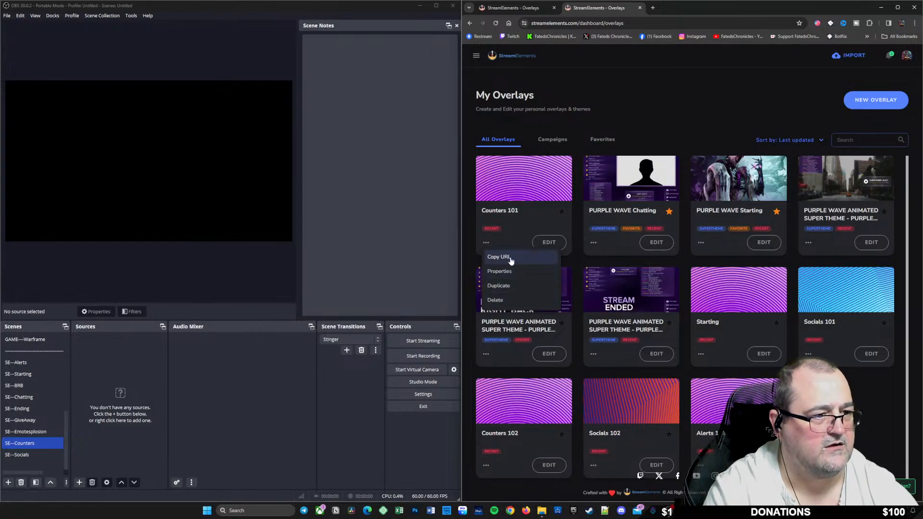
pyautogui.press('Escape')
# Start adding a new source to the empty SE---Counters scene in OBS Studio
pyautogui.rightClick(79, 352)
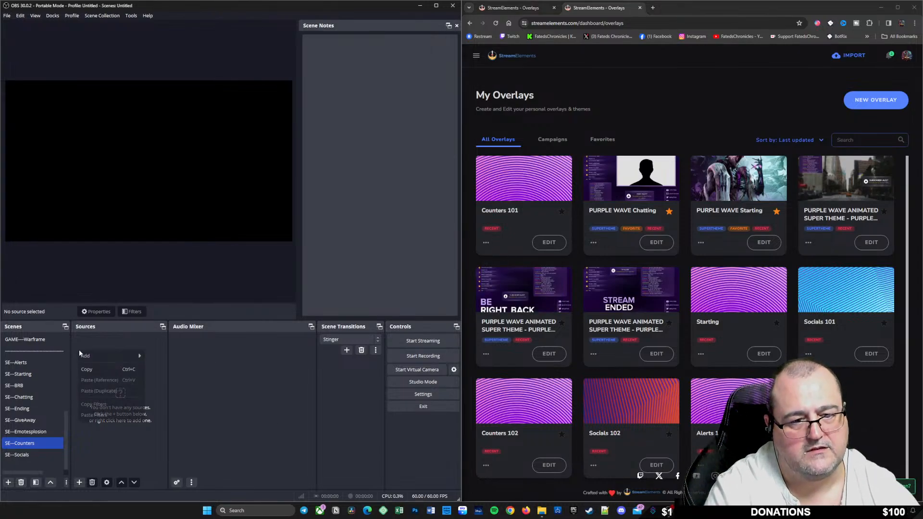
pyautogui.moveTo(121, 356)
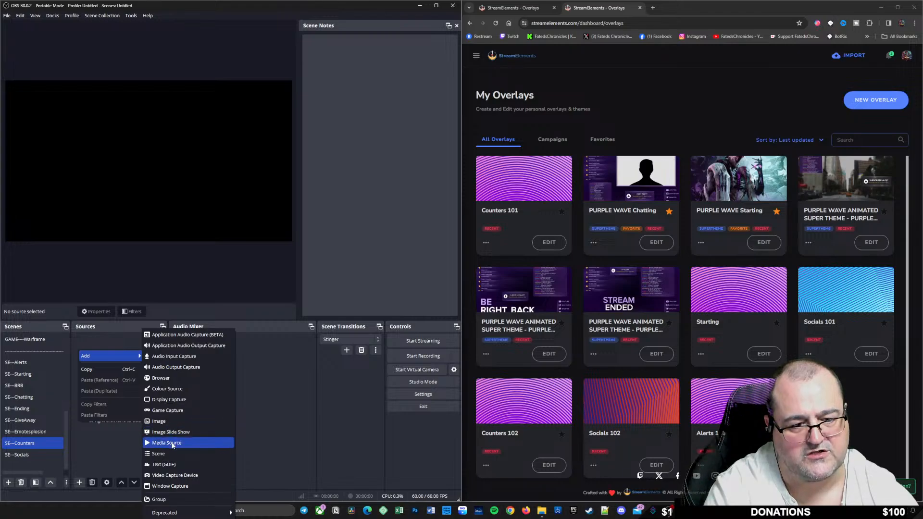
# Add a browser source named "CVounters 101" to the SE---Counters scene
pyautogui.click(181, 377)
pyautogui.write('CV')
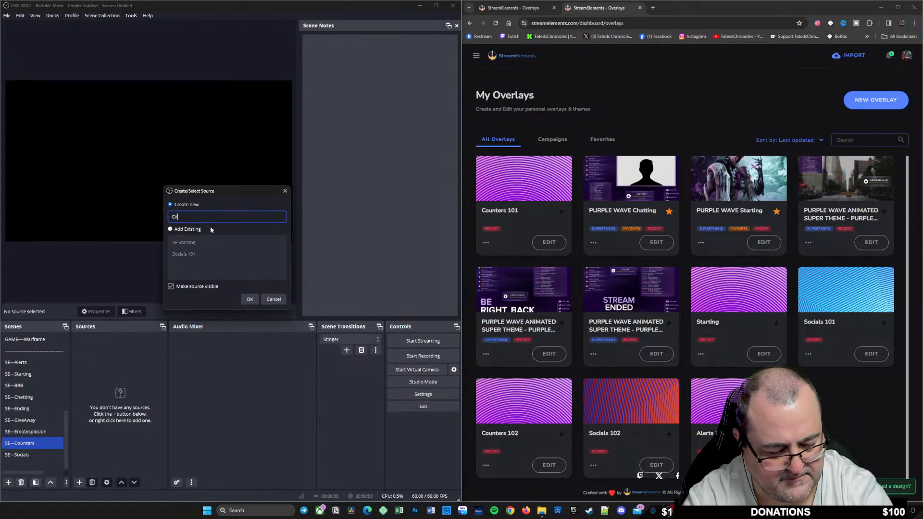
pyautogui.write('ounters 101')
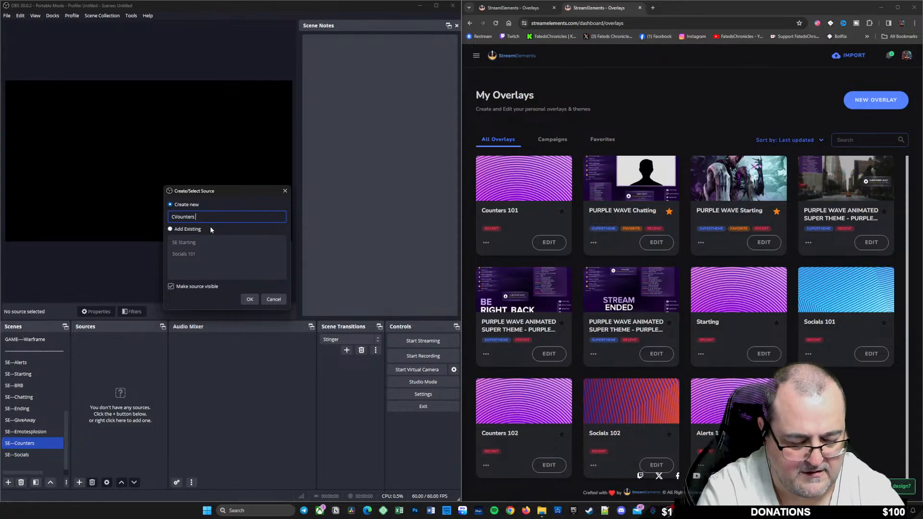
pyautogui.click(249, 299)
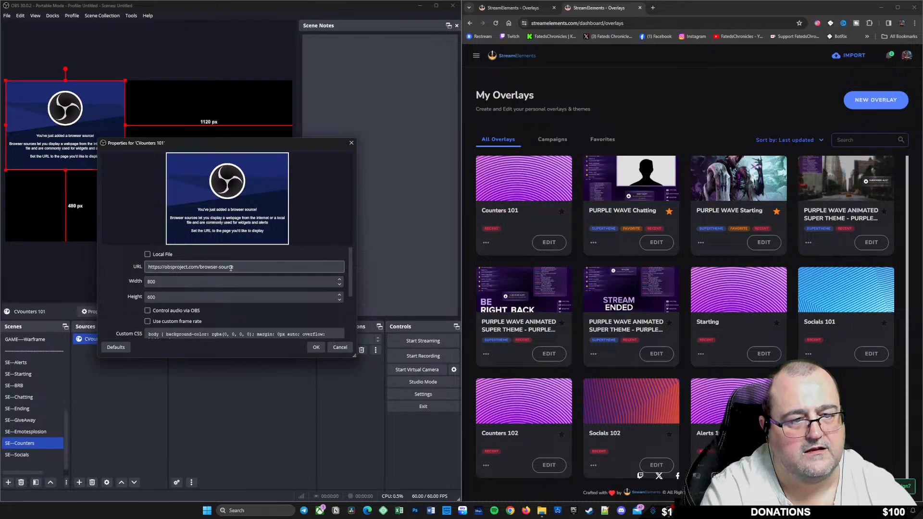
# Paste the copied overlay URL into the counters source and set its size to 1920 wide by 1080 high
pyautogui.tripleClick(231, 268)
pyautogui.hotkey('ctrl', 'v')
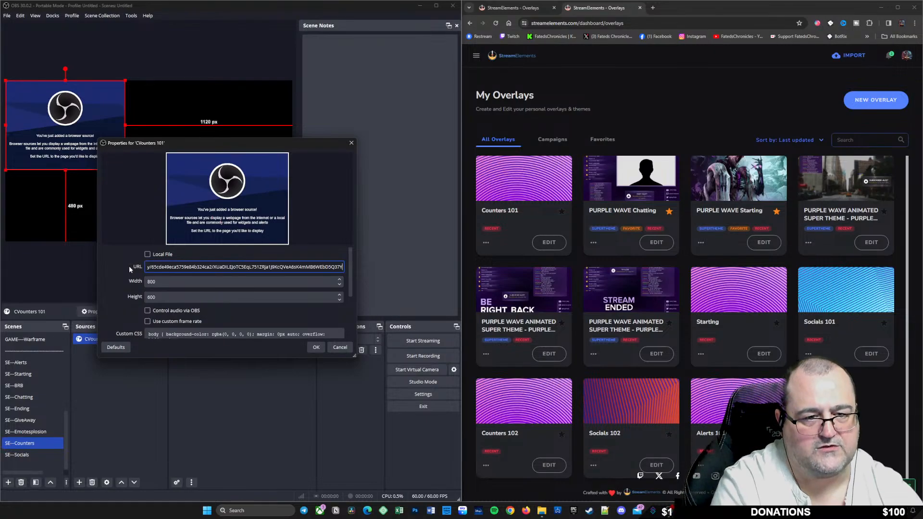
pyautogui.press('Tab')
pyautogui.write('19')
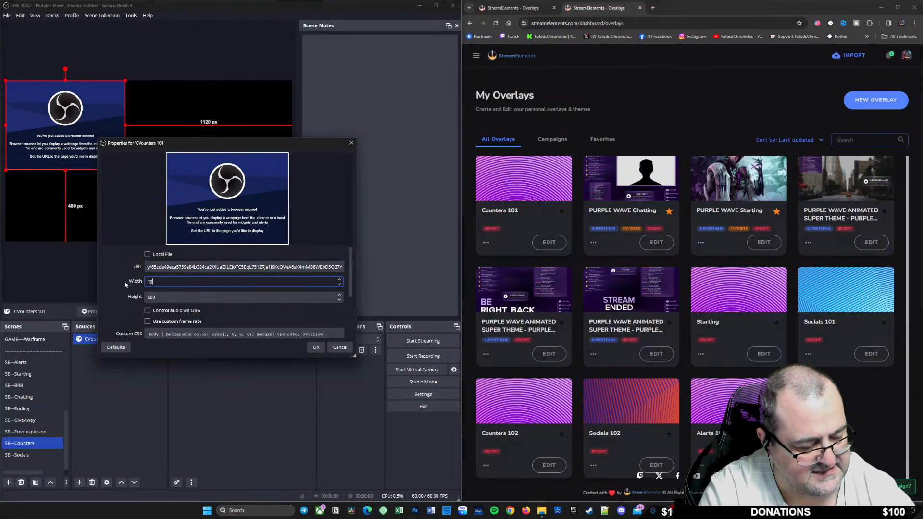
pyautogui.write('20')
pyautogui.click(161, 297)
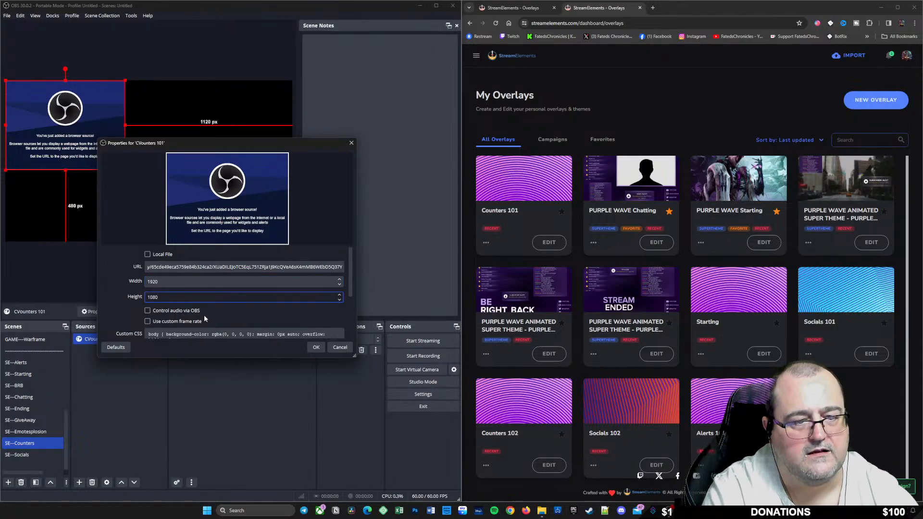
# Make the counters source shut down when not visible and refresh when its scene becomes active, and lock it
pyautogui.scroll(-3, 204, 318)
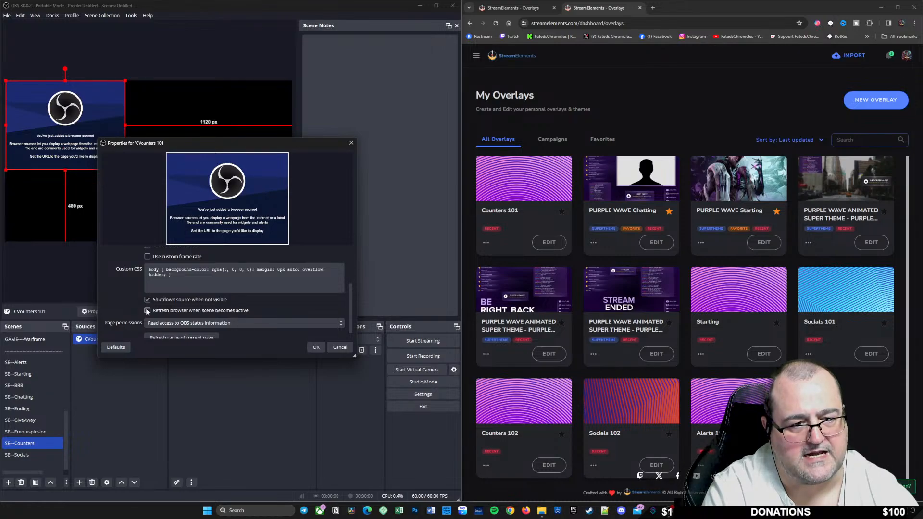
pyautogui.click(315, 347)
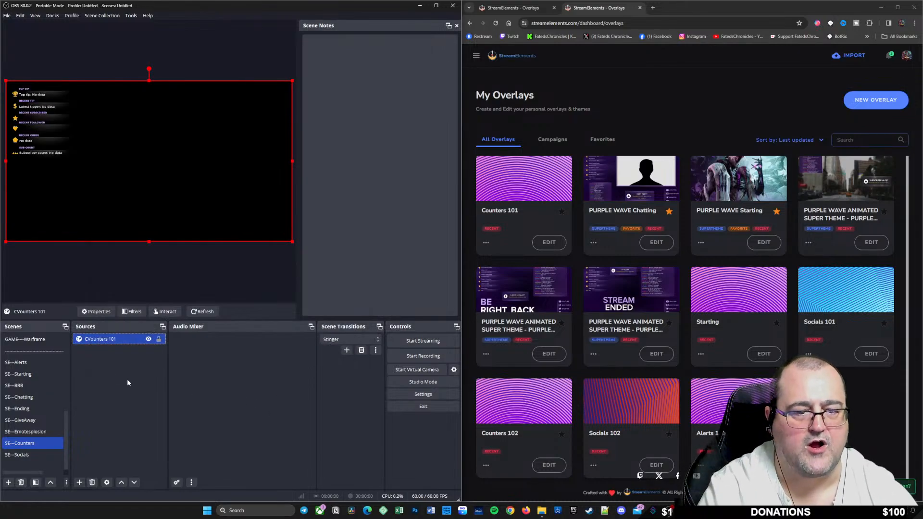
pyautogui.click(159, 340)
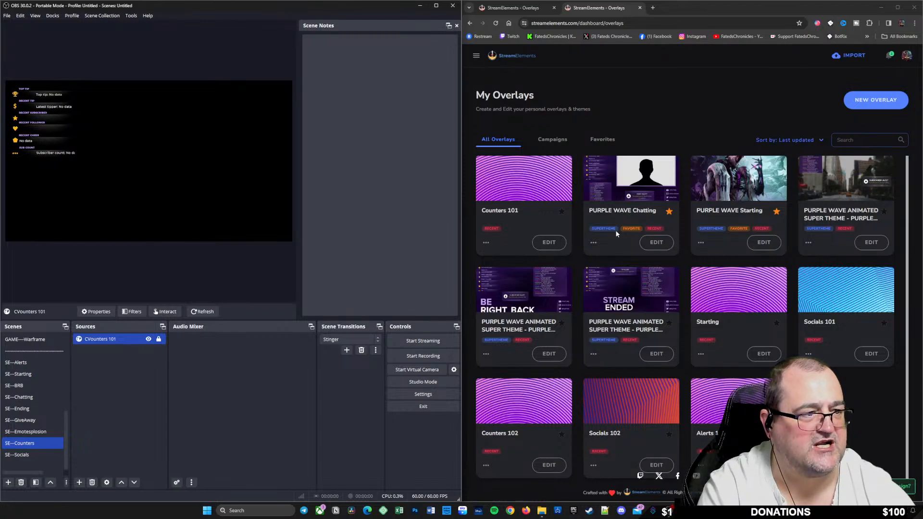
# Copy the PURPLE WAVE Chatting overlay's URL and add a browser source named "Chattings" to the SE---Chatting scene in OBS
pyautogui.click(593, 243)
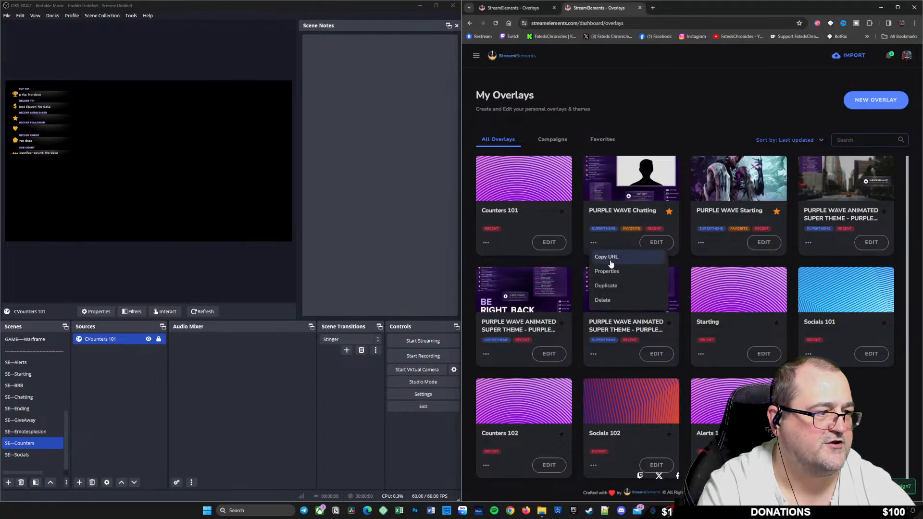
pyautogui.click(610, 258)
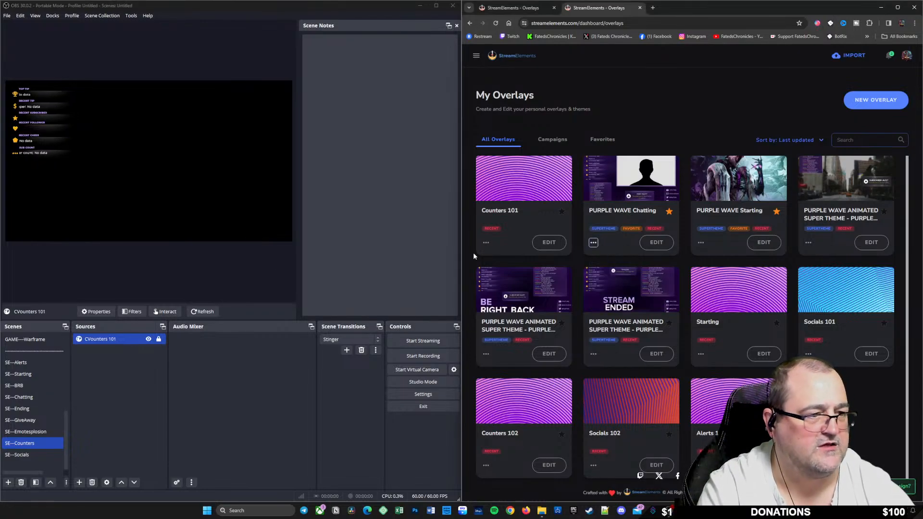
pyautogui.click(34, 399)
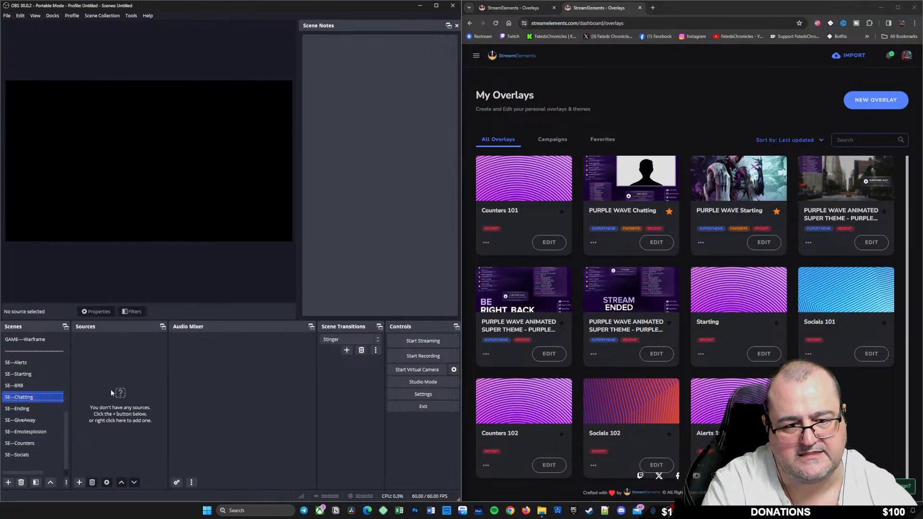
pyautogui.rightClick(84, 361)
pyautogui.moveTo(120, 364)
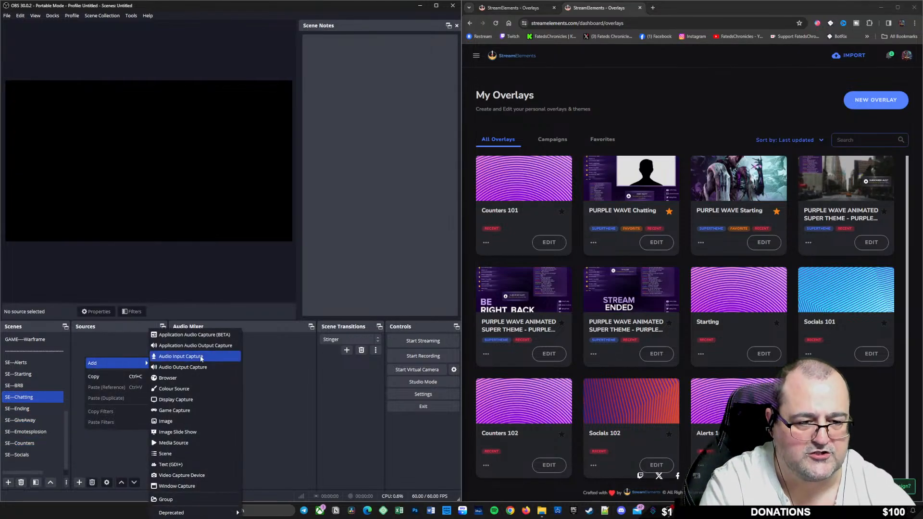
pyautogui.click(181, 380)
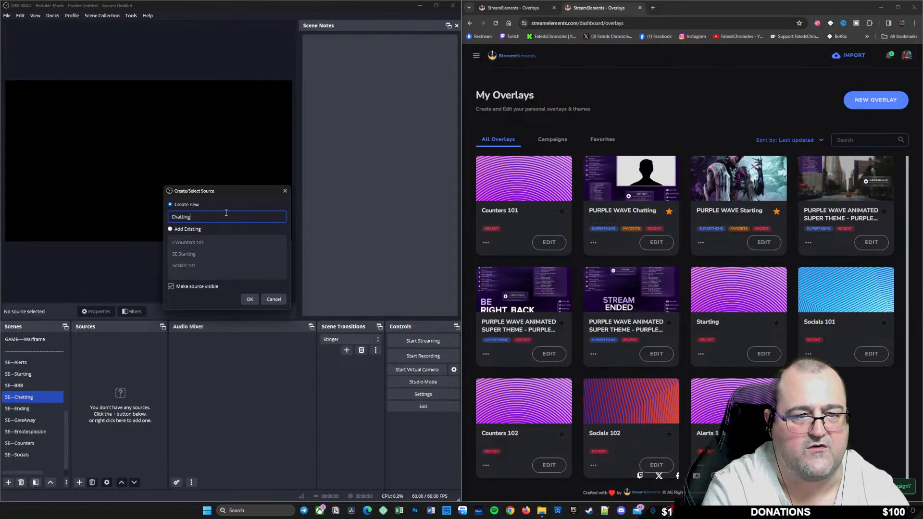
pyautogui.press('Return')
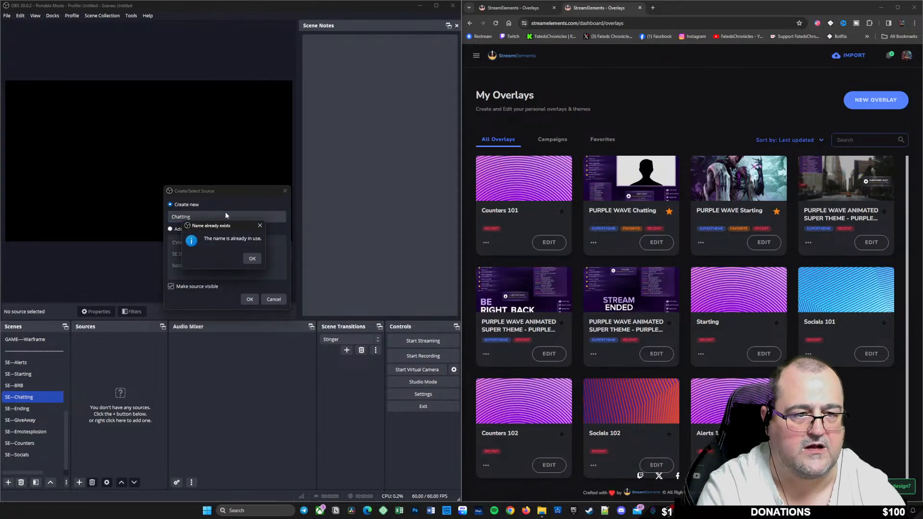
pyautogui.press('Return')
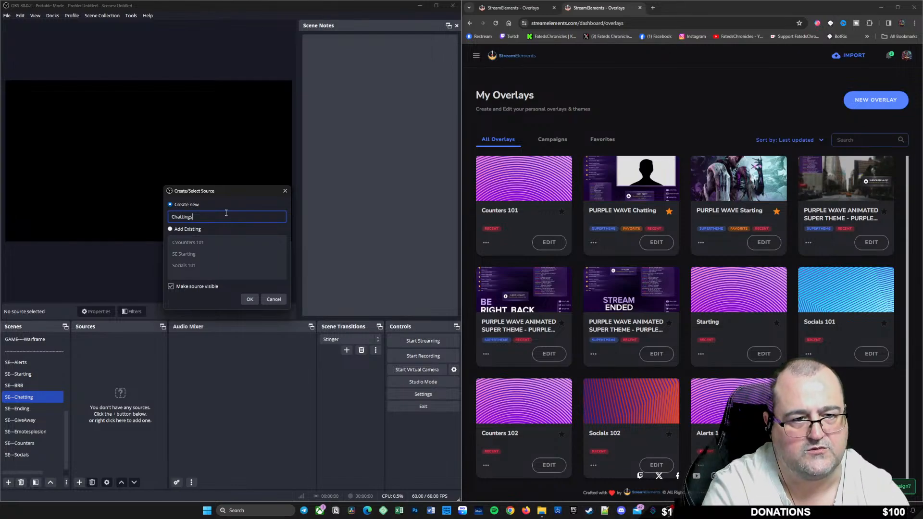
pyautogui.write('s')
pyautogui.press('Return')
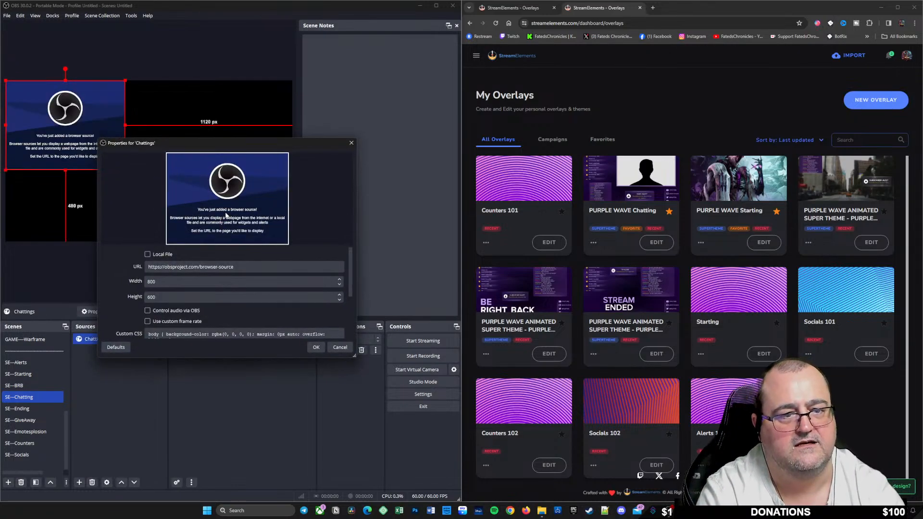
# Give the Chattings source the copied overlay URL, a width of 1920 and full-canvas height, with shutdown when not visible and refresh on scene activation
pyautogui.moveTo(254, 266); pyautogui.dragTo(190, 267)
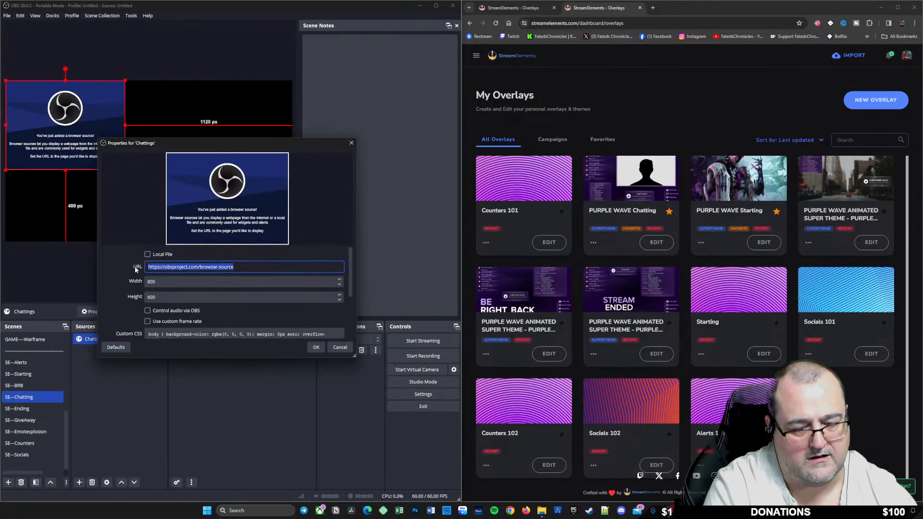
pyautogui.hotkey('ctrl', 'v')
pyautogui.press('Tab')
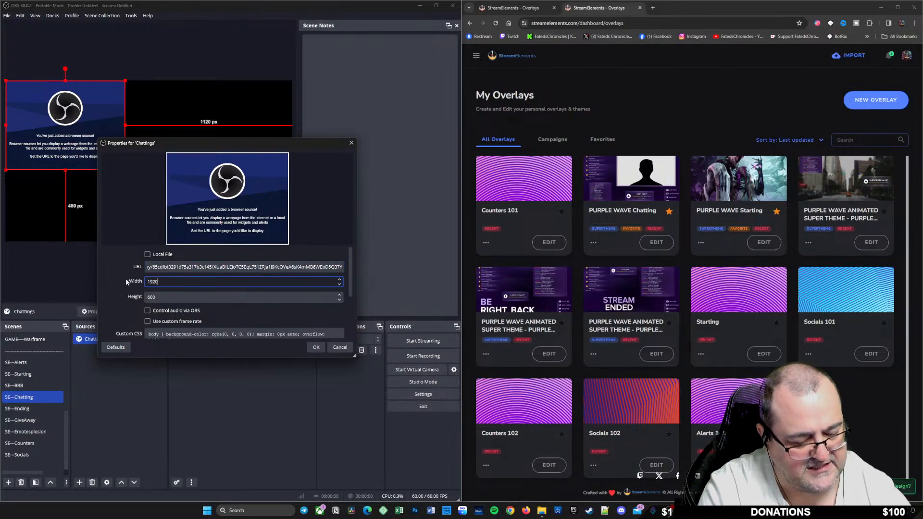
pyautogui.press('Tab')
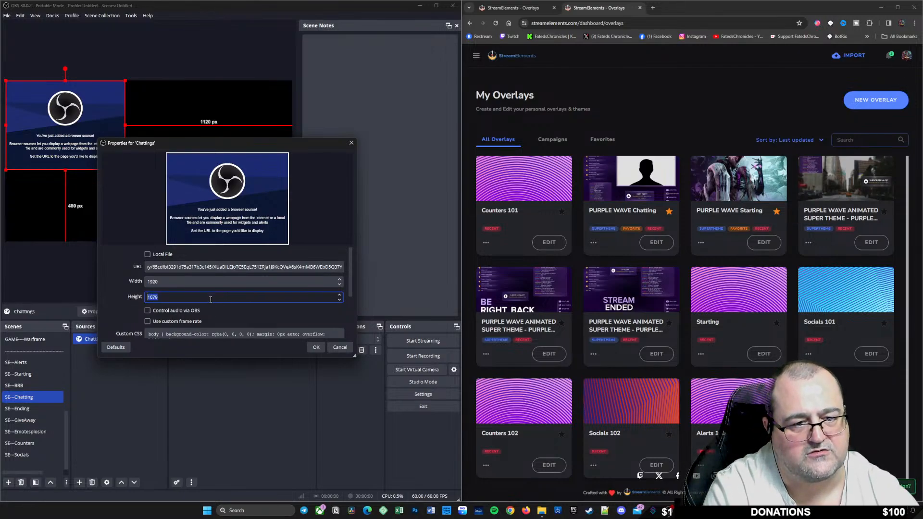
pyautogui.scroll(-3, 231, 312)
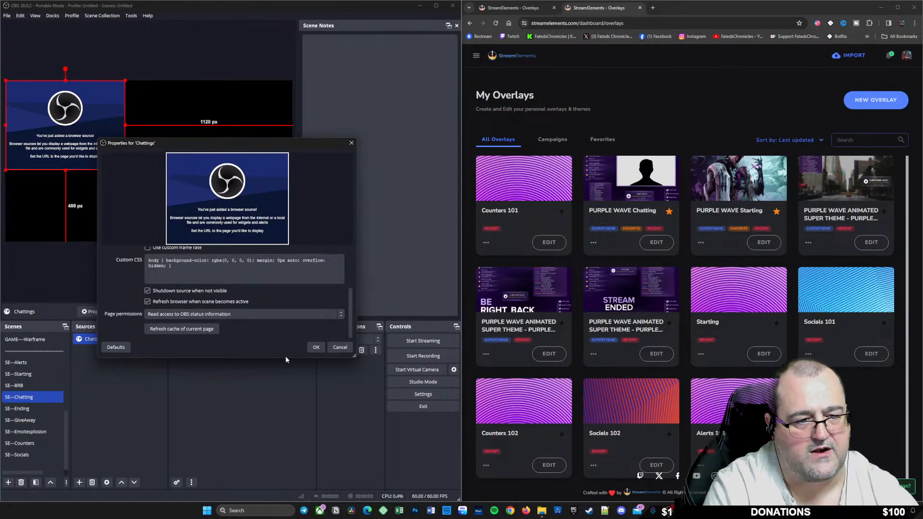
pyautogui.click(316, 347)
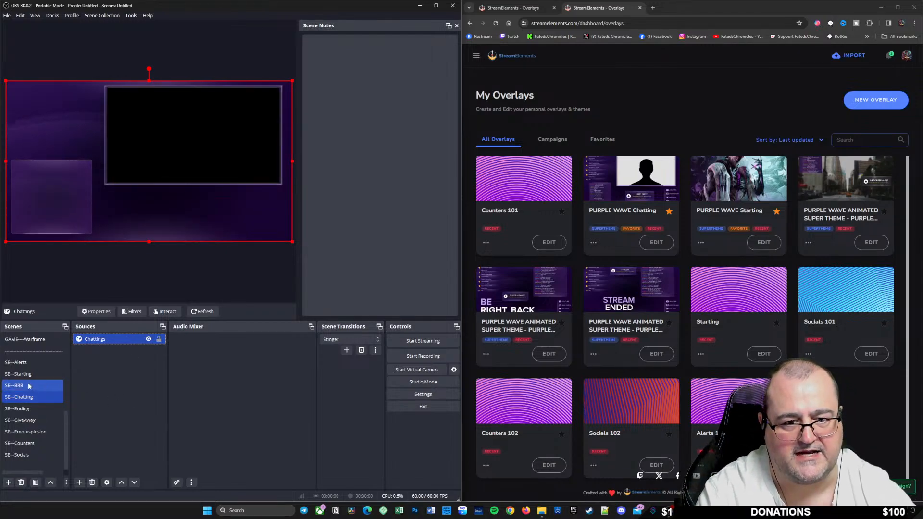
# Add the existing SE---Chatting scene as a source in the LIVE---Chatting scene
pyautogui.scroll(5, 36, 384)
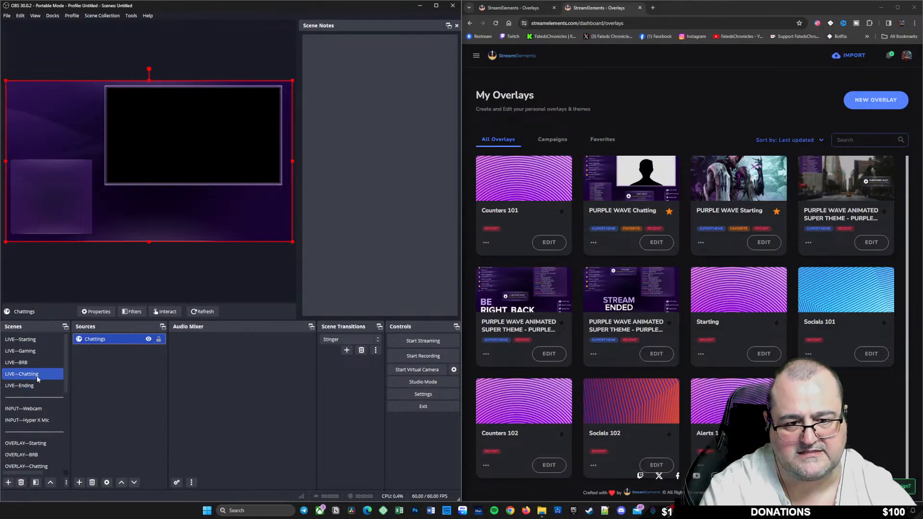
pyautogui.click(34, 375)
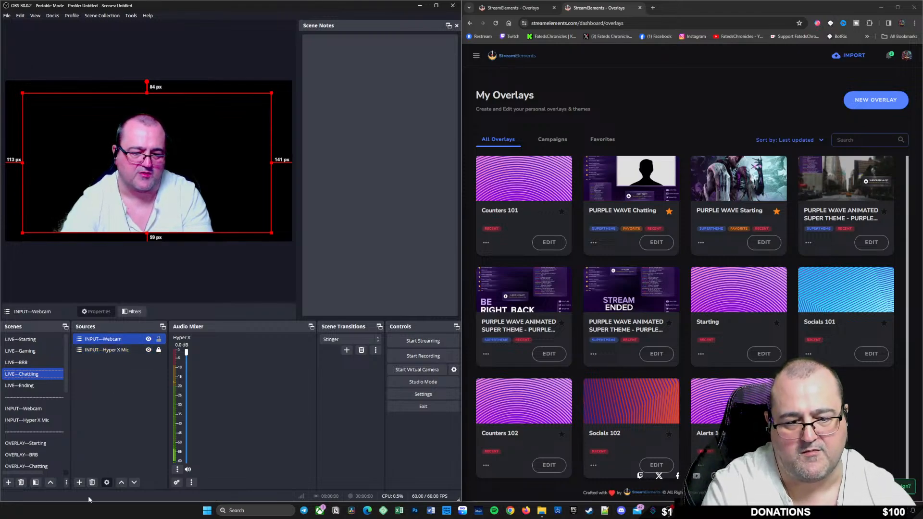
pyautogui.click(80, 483)
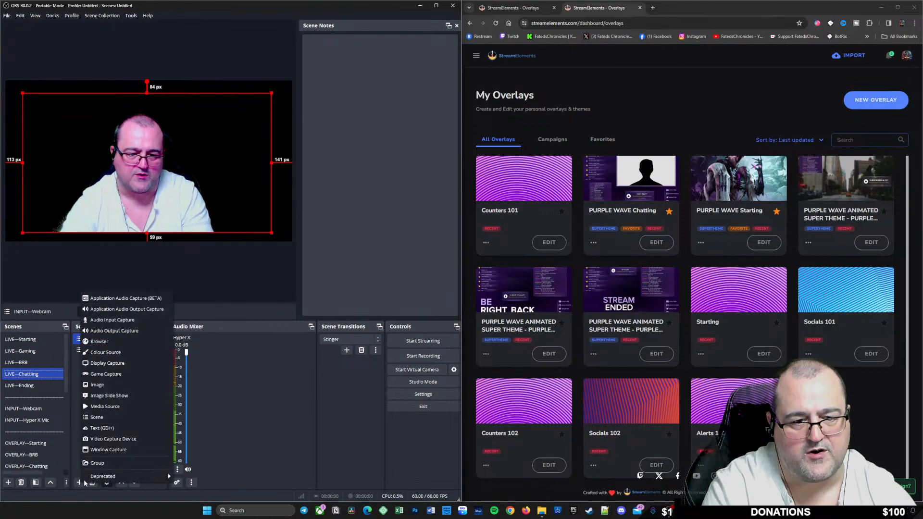
pyautogui.click(108, 418)
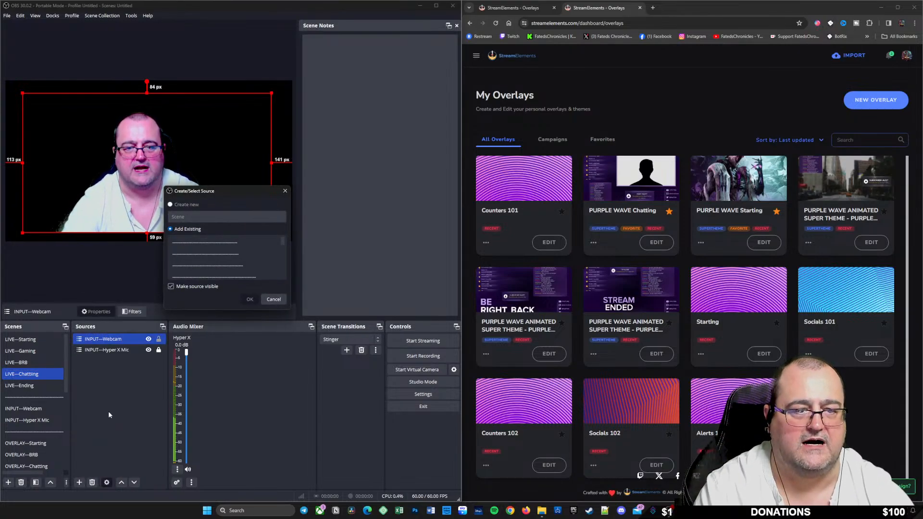
pyautogui.click(215, 254)
pyautogui.scroll(-5, 233, 259)
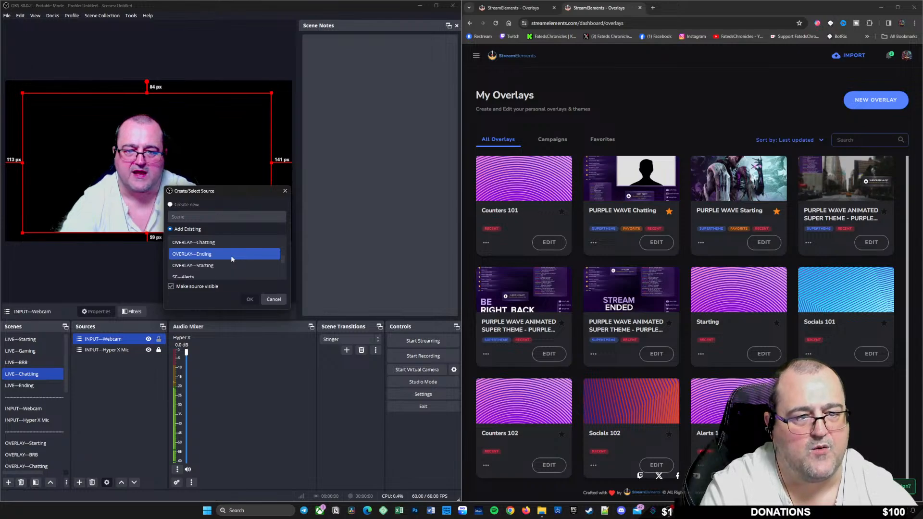
pyautogui.click(220, 264)
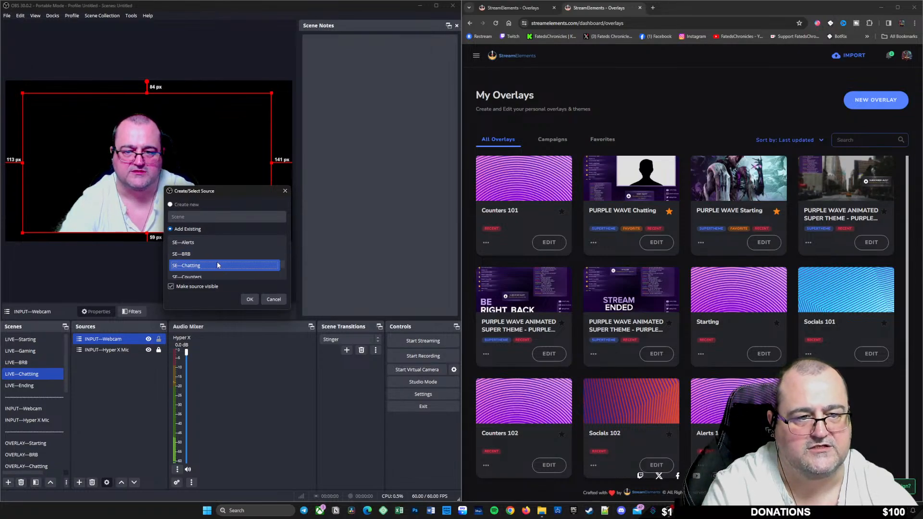
pyautogui.click(250, 299)
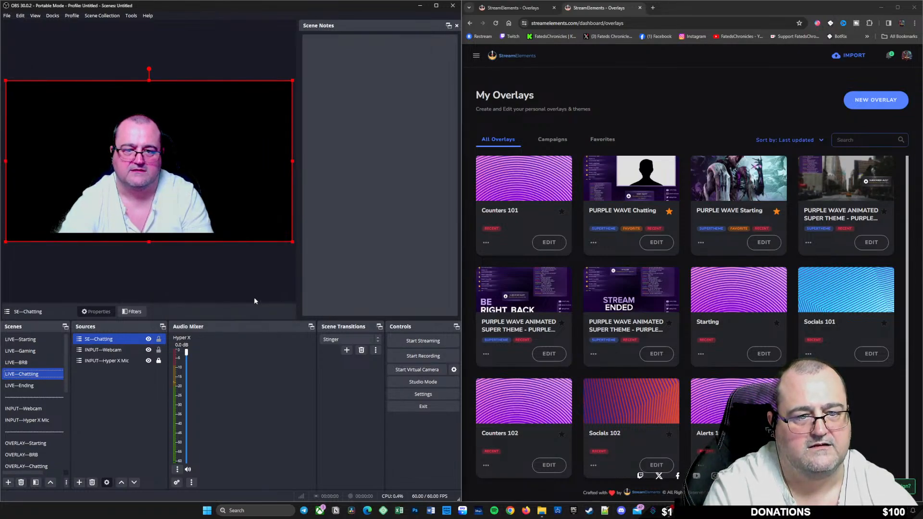
# Resize and move the INPUT---Webcam source to fit the large frame of the chatting overlay, and lock it
pyautogui.keyDown('ctrl'); pyautogui.click(129, 350); pyautogui.keyUp('ctrl')
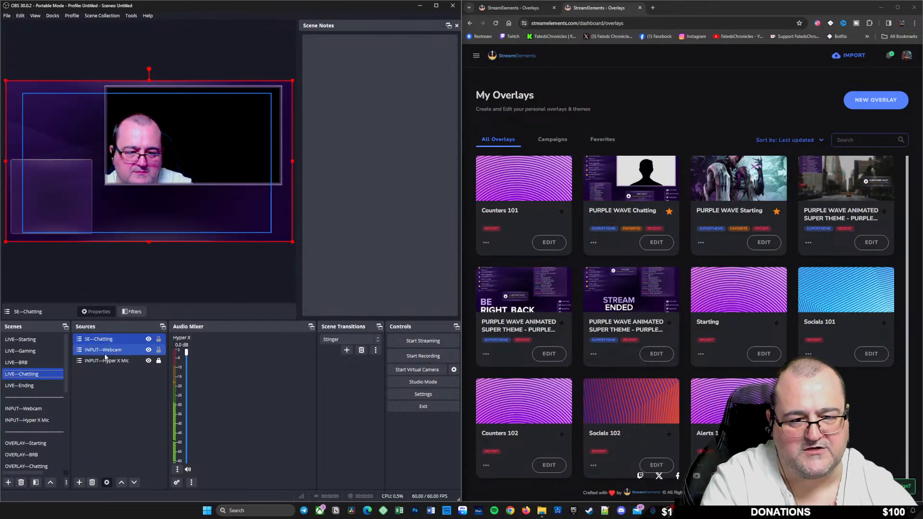
pyautogui.click(128, 350)
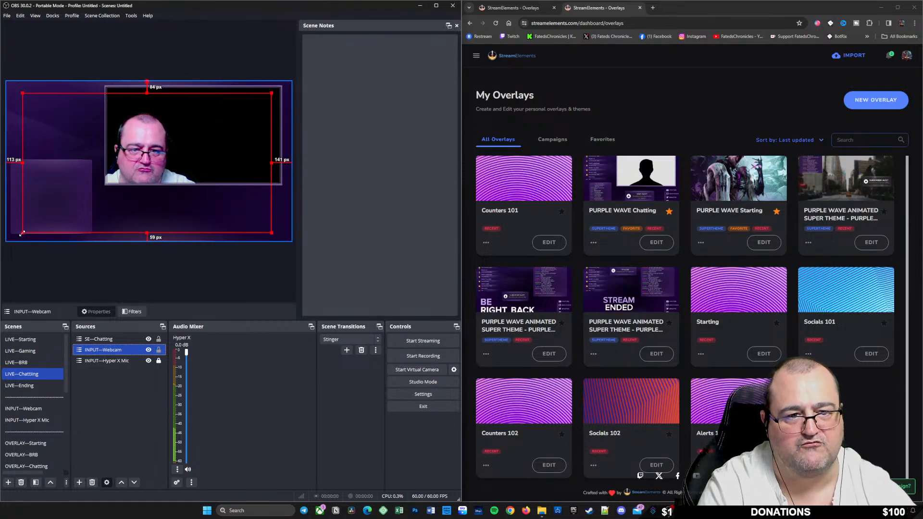
pyautogui.moveTo(23, 233); pyautogui.dragTo(94, 192)
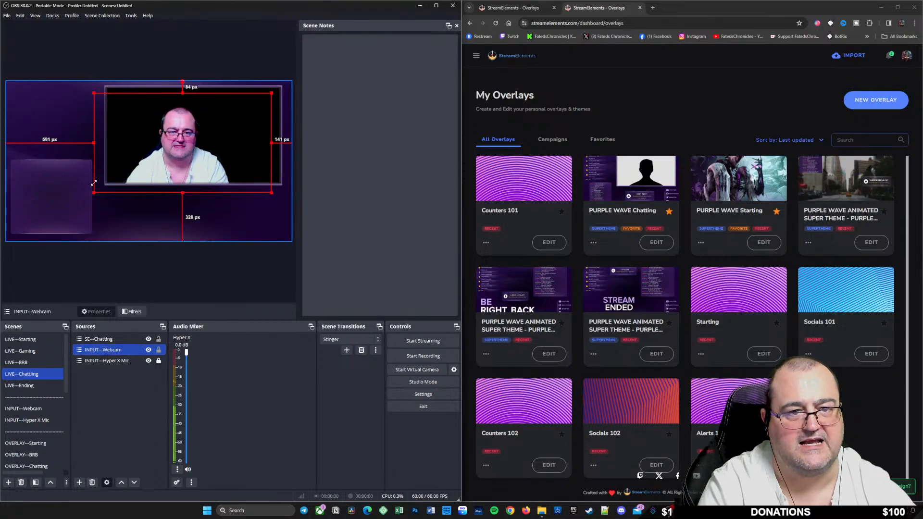
pyautogui.moveTo(172, 158); pyautogui.dragTo(182, 151)
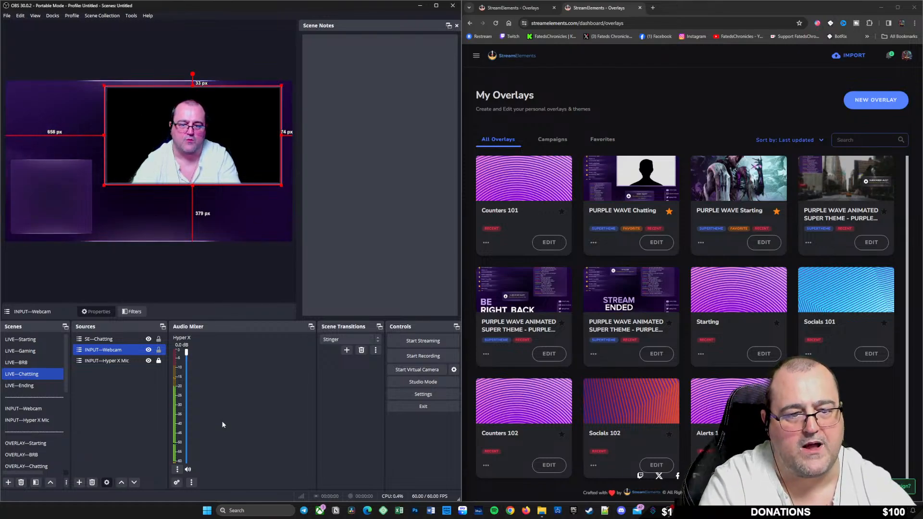
pyautogui.click(118, 443)
pyautogui.click(159, 349)
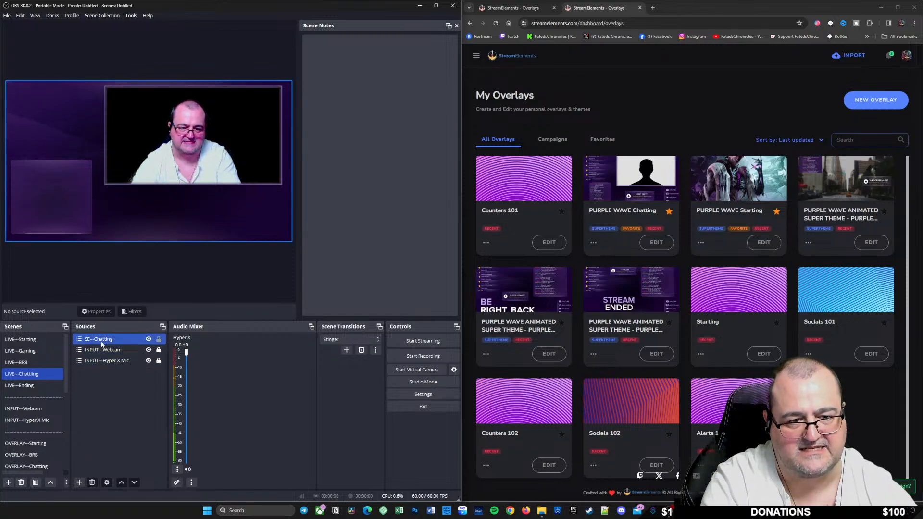
# Add the existing SE---Counters scene as a source in the LIVE---Chatting scene
pyautogui.click(79, 482)
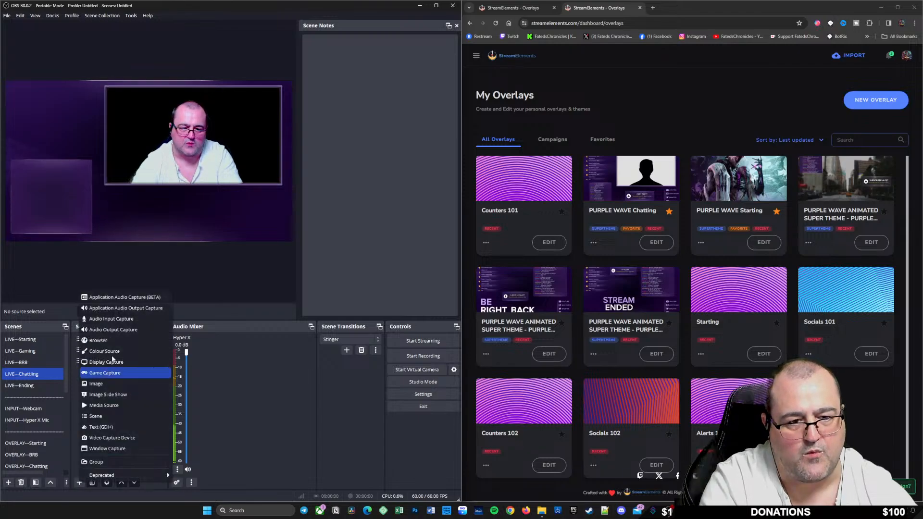
pyautogui.click(103, 419)
pyautogui.click(219, 253)
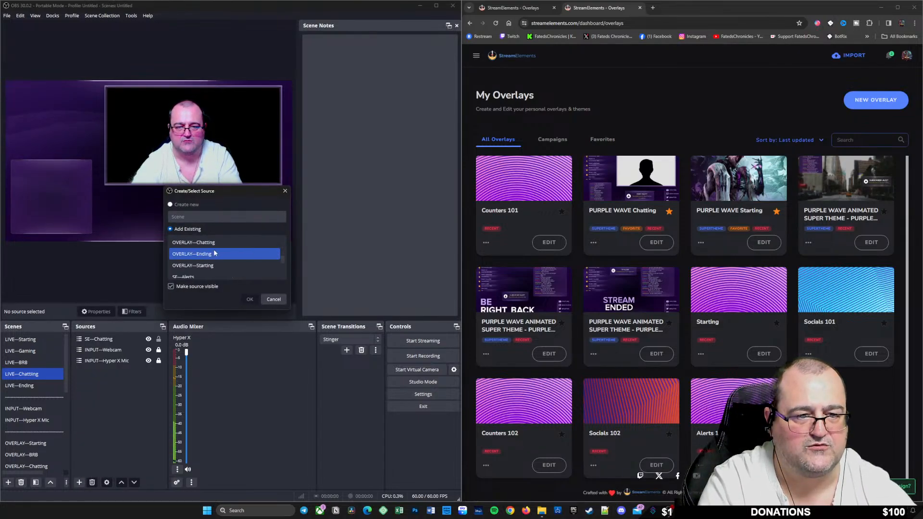
pyautogui.click(199, 268)
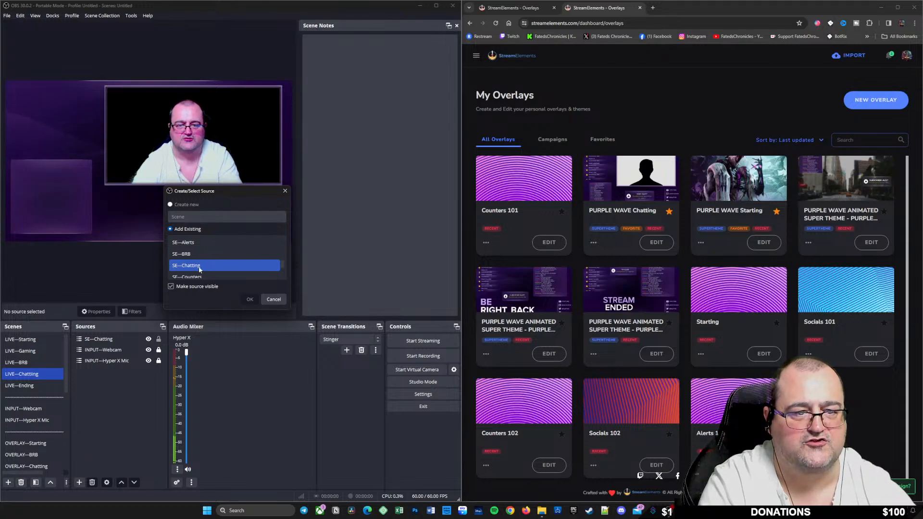
pyautogui.scroll(-3, 220, 264)
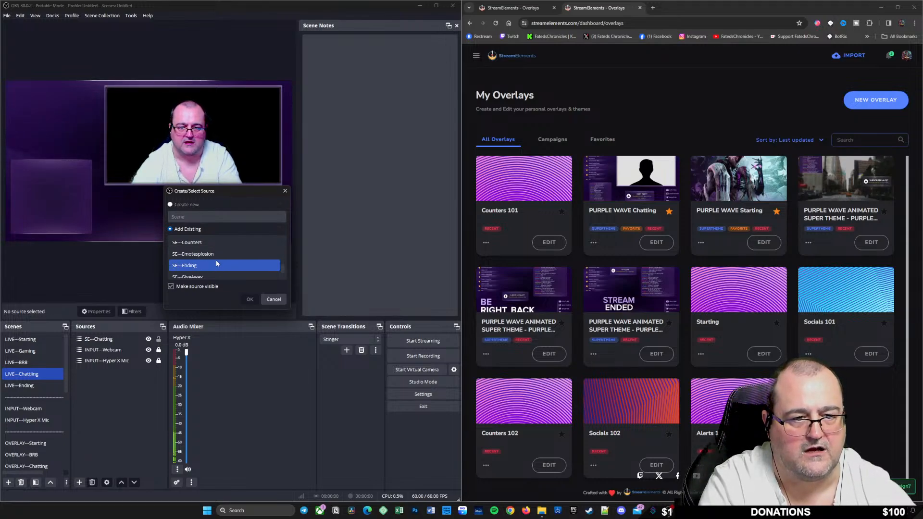
pyautogui.click(215, 259)
pyautogui.scroll(3, 217, 258)
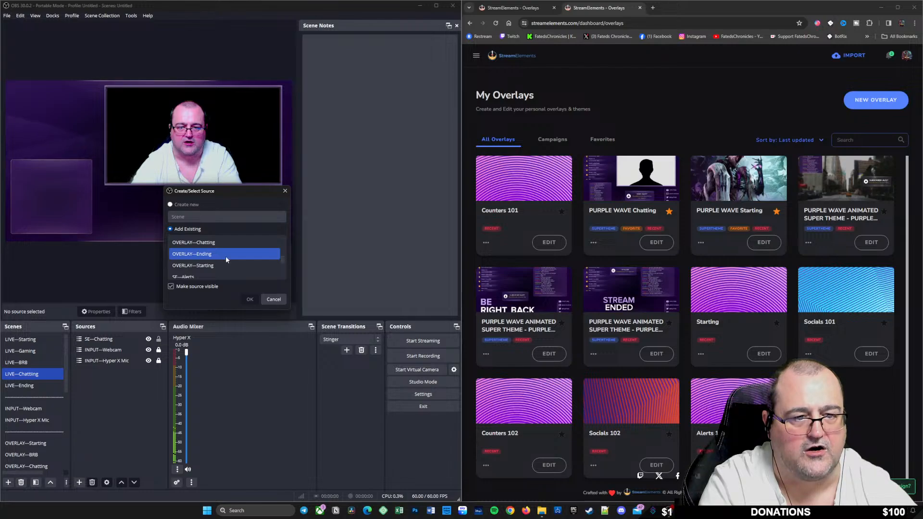
pyautogui.click(254, 254)
pyautogui.click(216, 276)
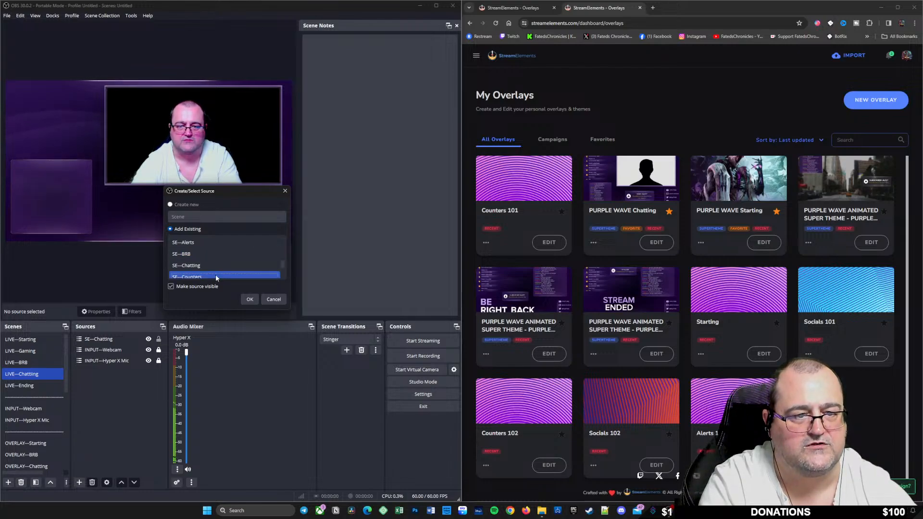
pyautogui.click(250, 300)
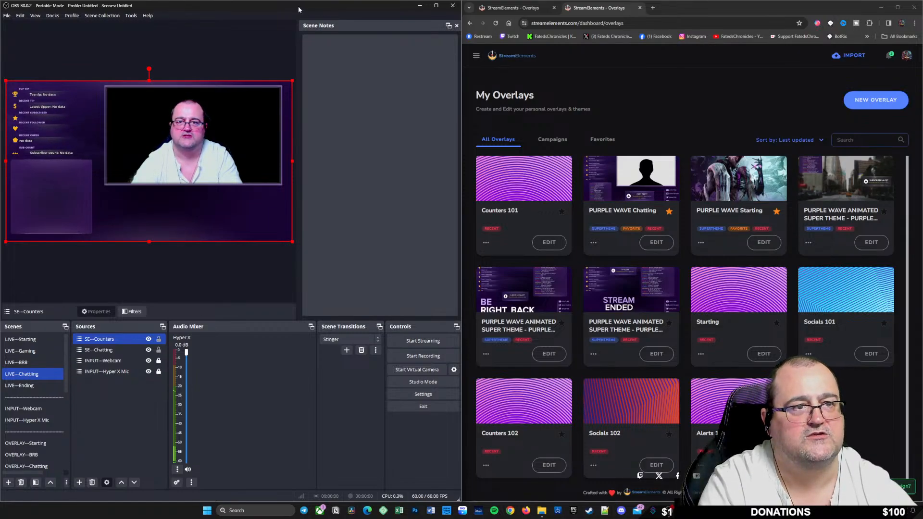
# Maximize the OBS window and add the existing SE---Socials scene as a source in the LIVE---Chatting scene
pyautogui.press('super+Left')
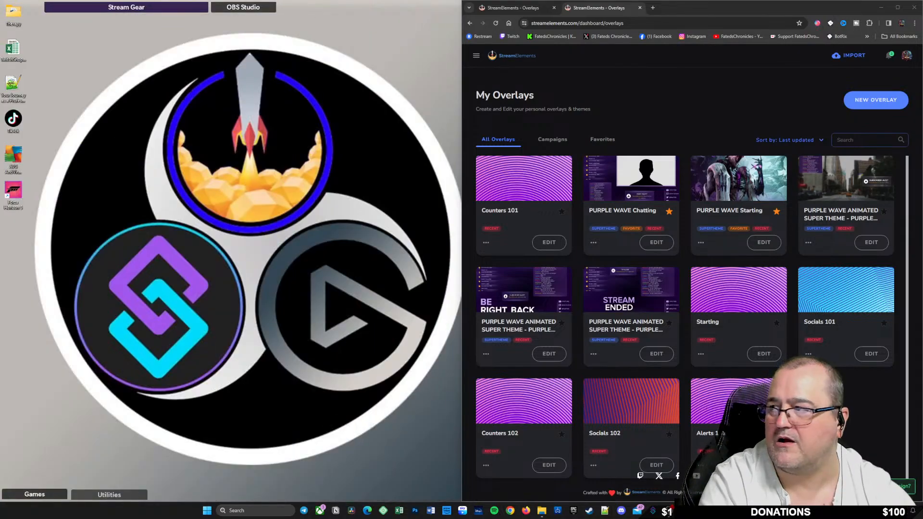
pyautogui.press('super+Right')
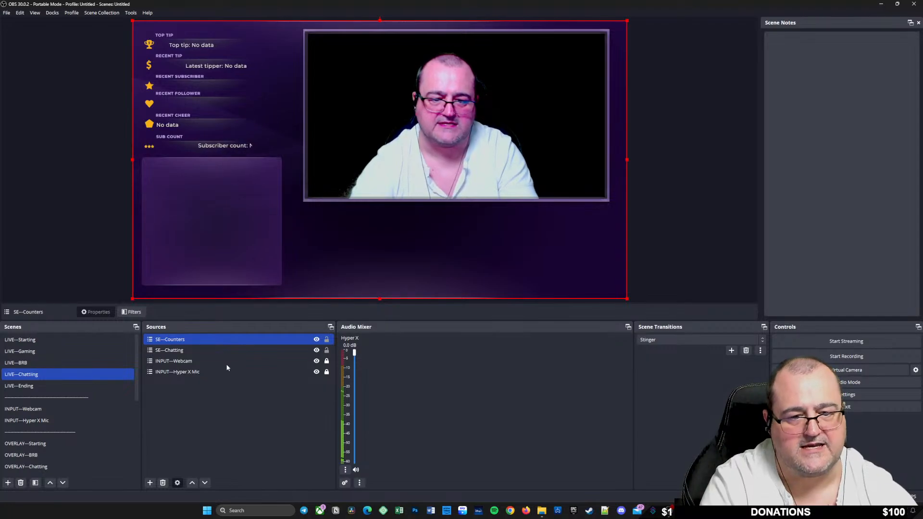
pyautogui.click(149, 483)
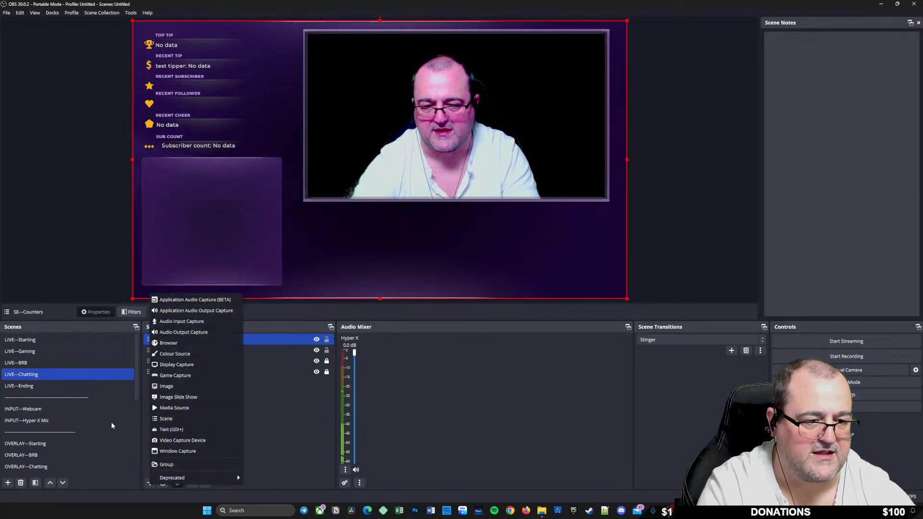
pyautogui.click(189, 420)
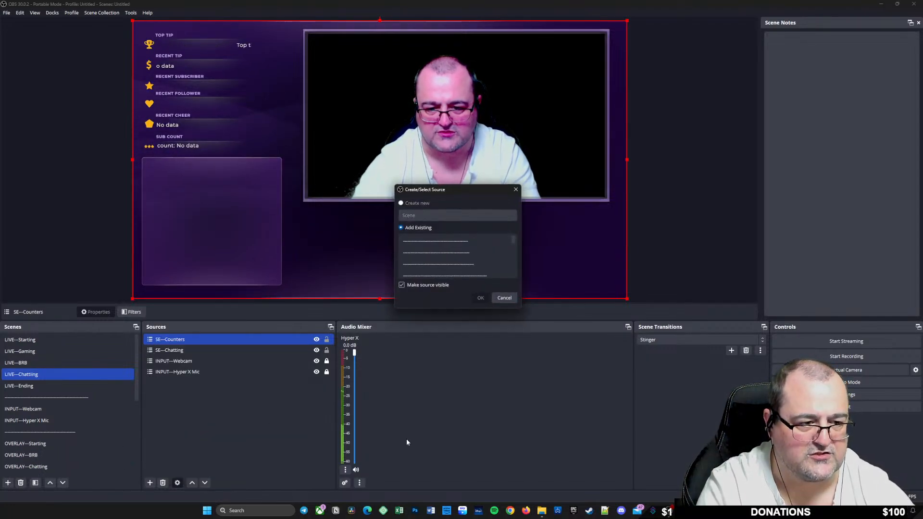
pyautogui.scroll(-3, 435, 259)
pyautogui.scroll(-3, 462, 260)
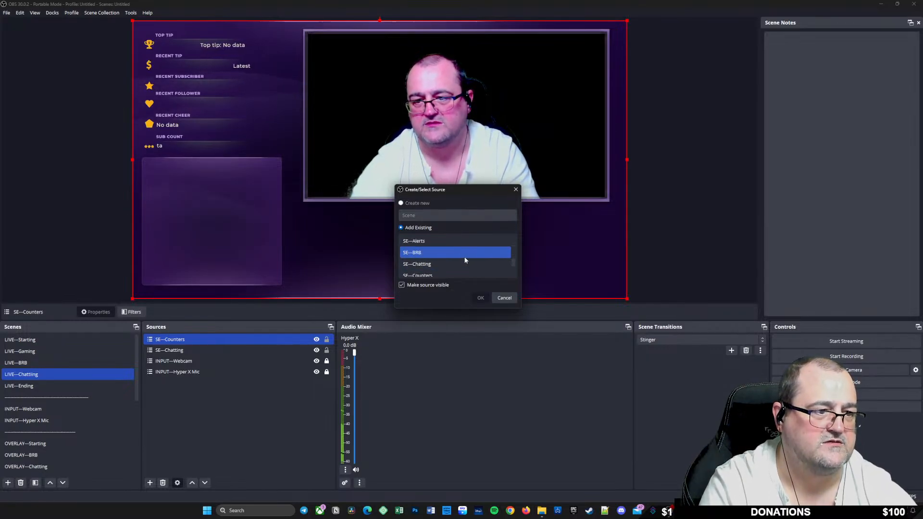
pyautogui.click(476, 254)
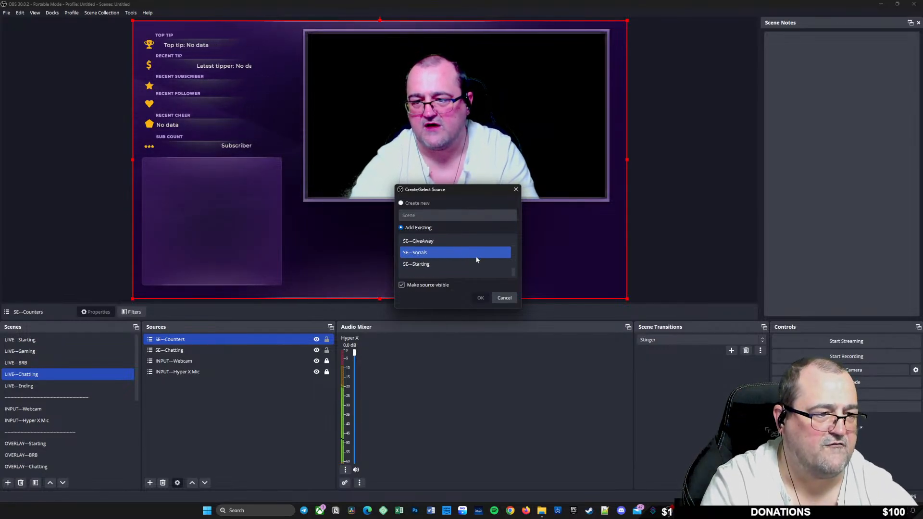
pyautogui.click(479, 298)
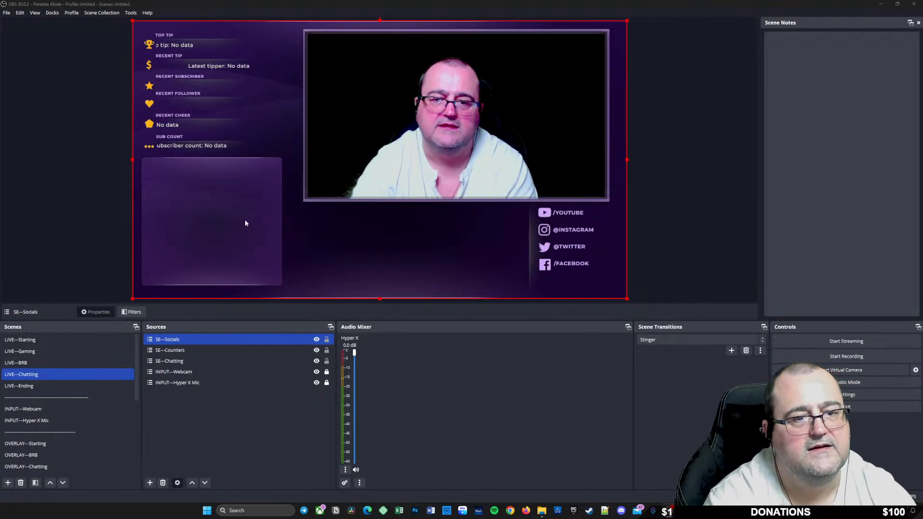
# Switch to StreamElements in the browser and open the PURPLE WAVE Chatting overlay for editing
pyautogui.click(217, 235)
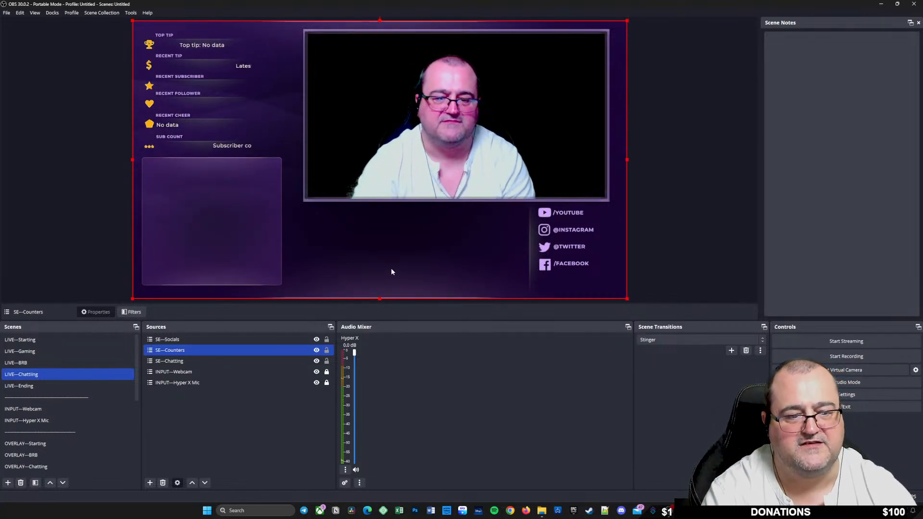
pyautogui.scroll(-1, 67, 445)
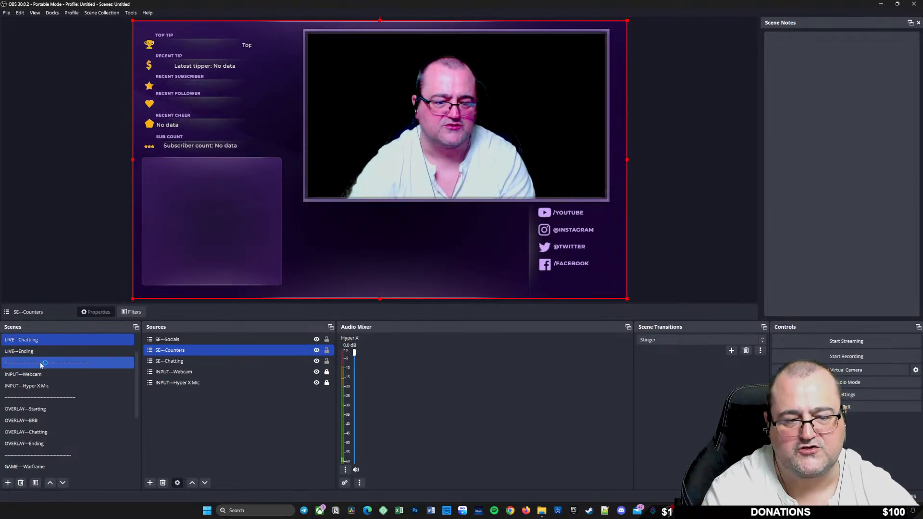
pyautogui.scroll(-4, 74, 411)
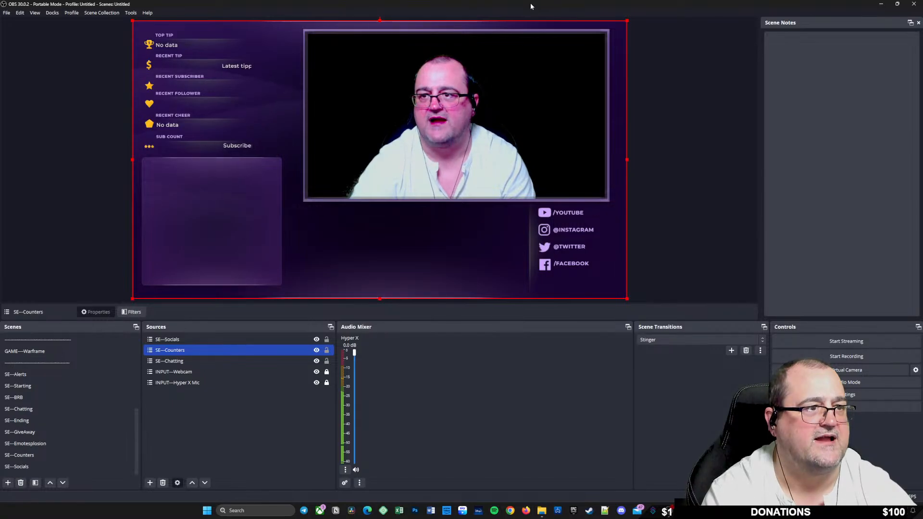
pyautogui.moveTo(531, 7); pyautogui.dragTo(290, 226)
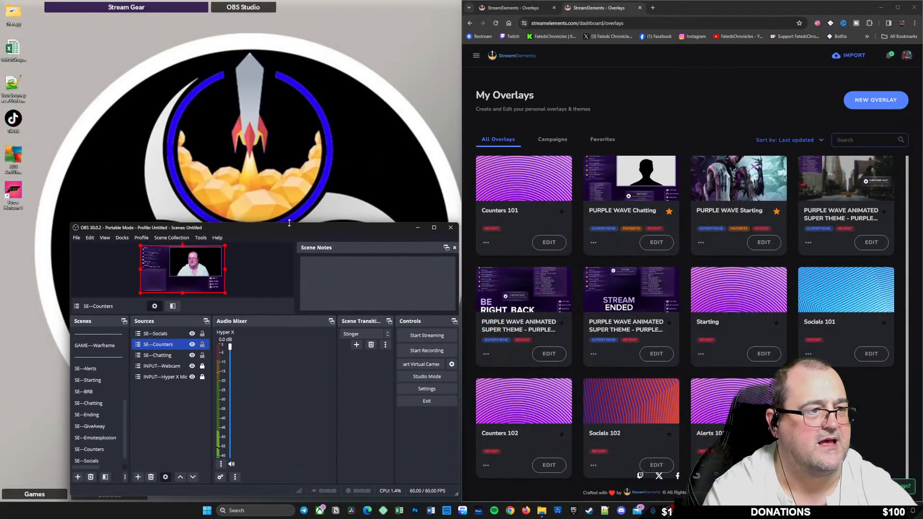
pyautogui.moveTo(816, 18); pyautogui.dragTo(462, 1)
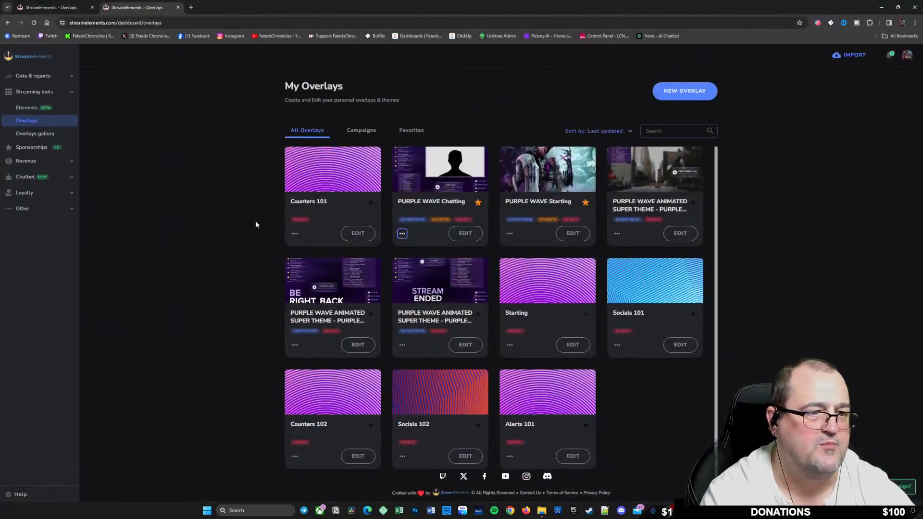
pyautogui.click(466, 234)
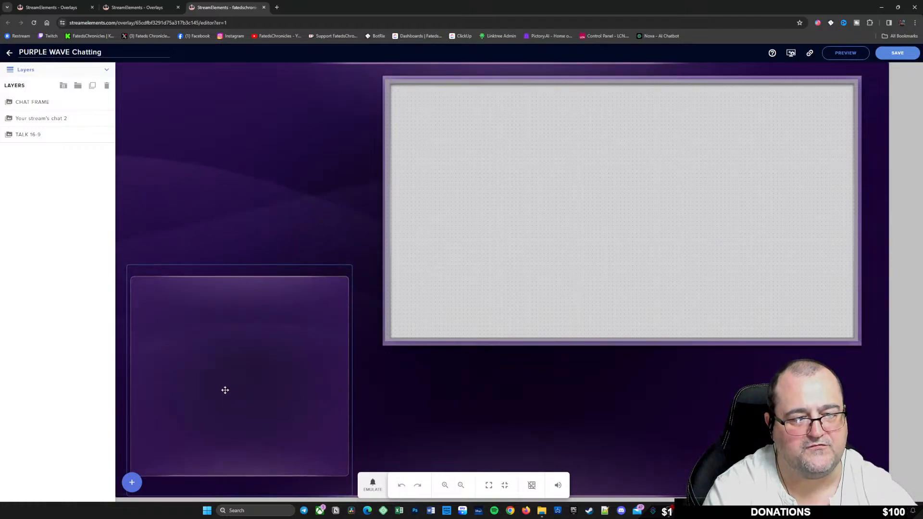
# Move the chat frame to the overlay's upper-left area, layer "Your stream's chat 2" above and inside it, and save the overlay
pyautogui.moveTo(225, 386); pyautogui.dragTo(227, 187)
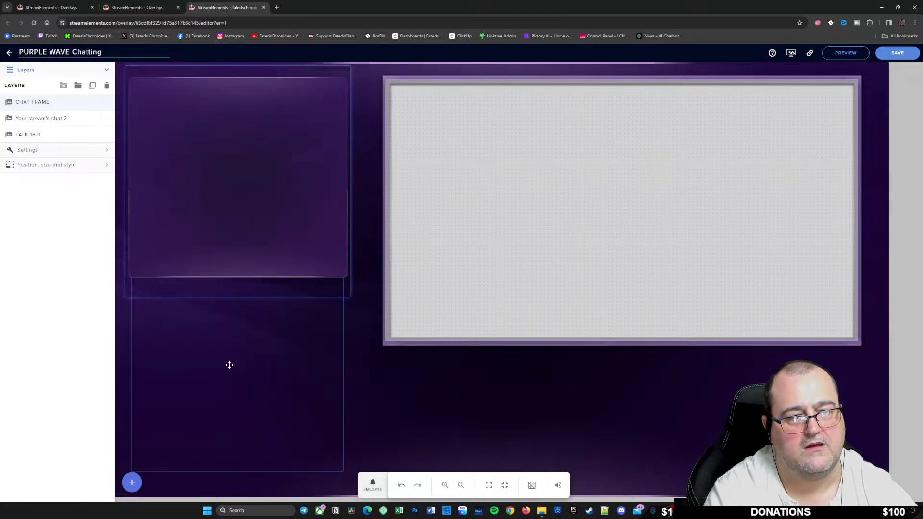
pyautogui.moveTo(229, 365); pyautogui.dragTo(306, 423)
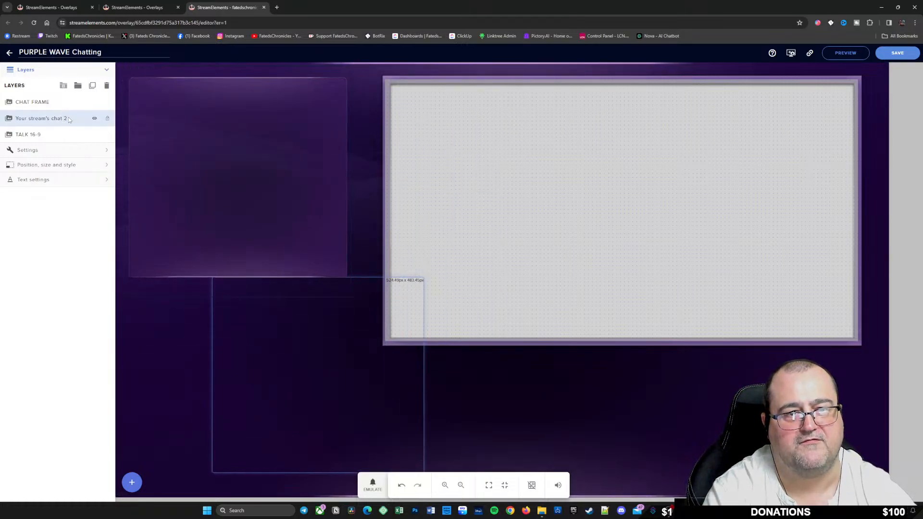
pyautogui.moveTo(68, 120); pyautogui.dragTo(70, 101)
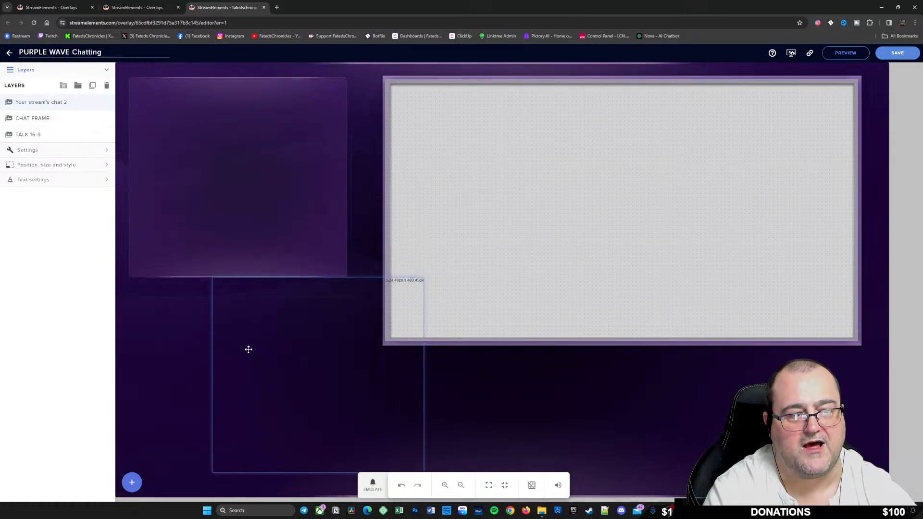
pyautogui.moveTo(247, 348); pyautogui.dragTo(226, 181)
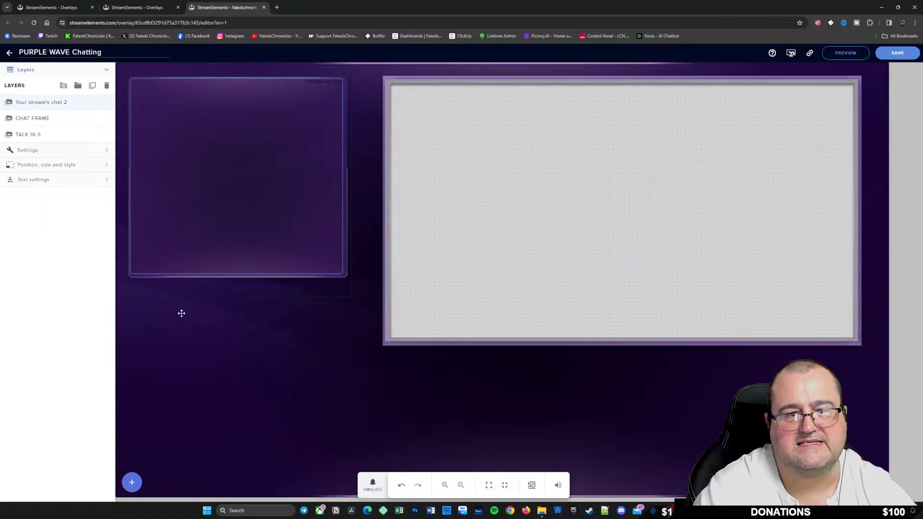
pyautogui.click(897, 57)
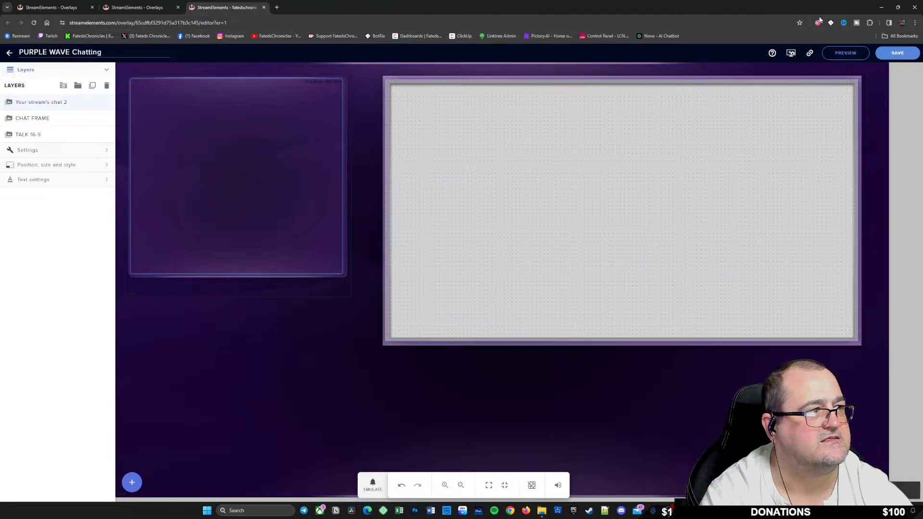
# Switch back to OBS and lock the SE---Chatting and SE---Socials sources, leaving SE---Counters selected and unlocked
pyautogui.doubleClick(800, 12)
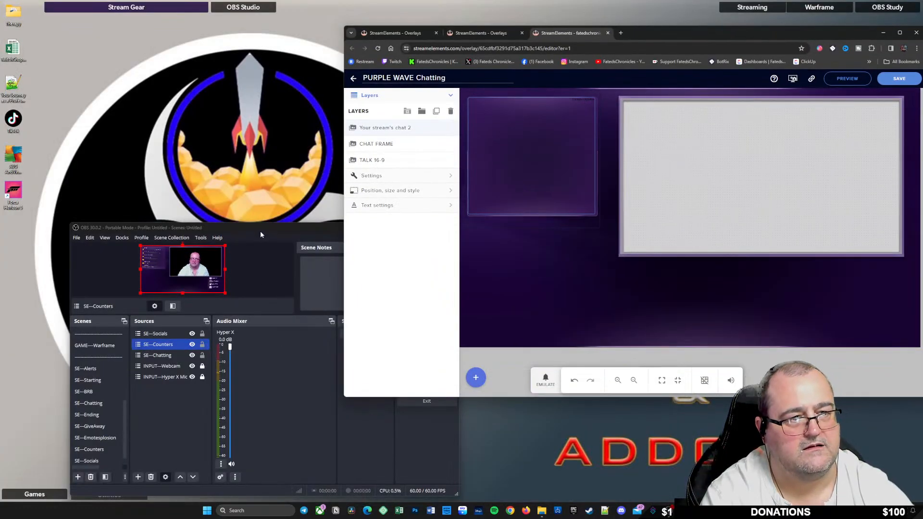
pyautogui.moveTo(260, 235); pyautogui.dragTo(288, 1)
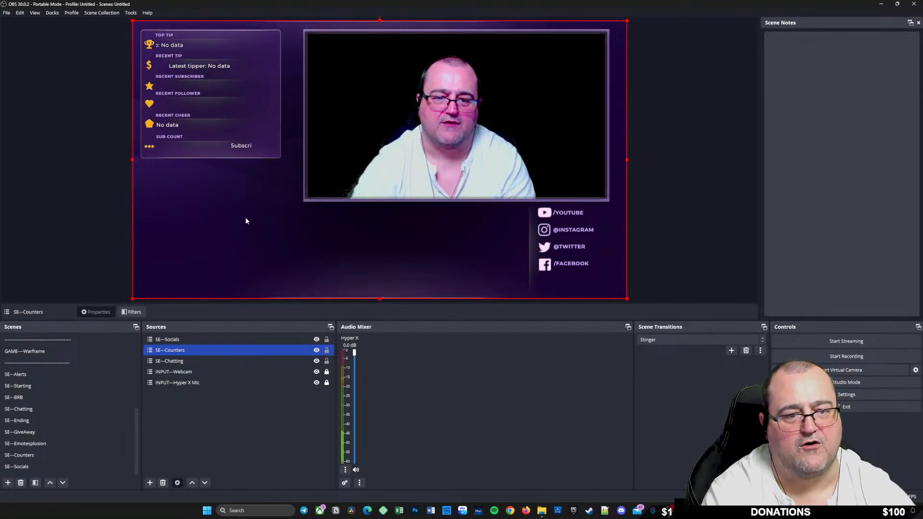
pyautogui.keyDown('ctrl'); pyautogui.click(209, 360); pyautogui.keyUp('ctrl')
pyautogui.click(198, 353)
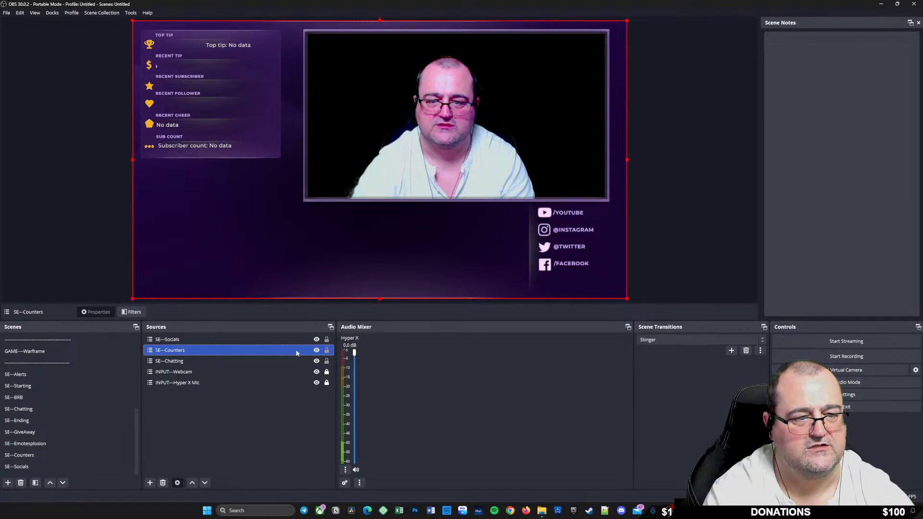
pyautogui.keyDown('ctrl'); pyautogui.click(327, 382); pyautogui.keyUp('ctrl')
pyautogui.click(326, 360)
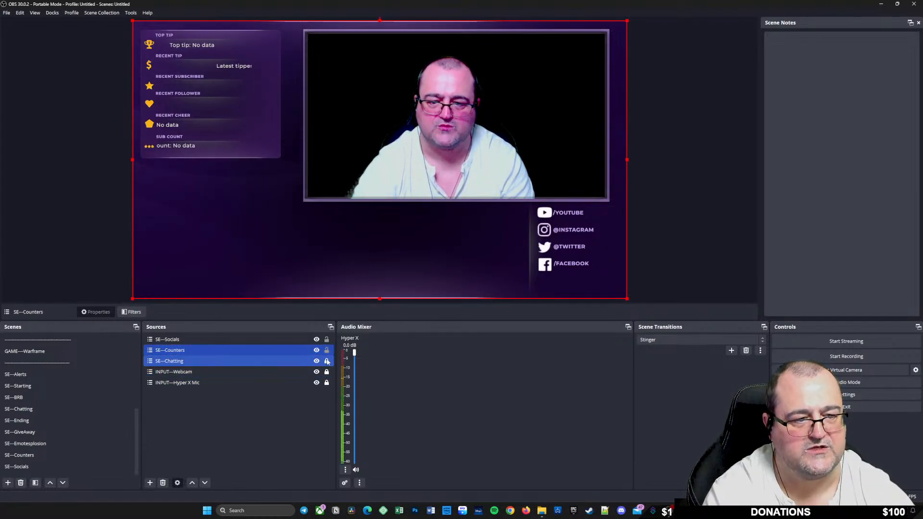
pyautogui.click(326, 339)
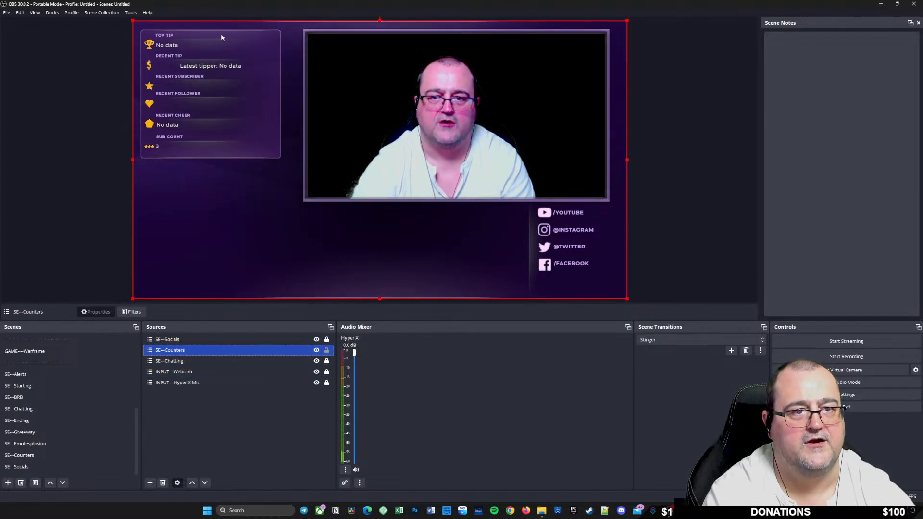
# Move the SE---Counters source below the chat frame, about 548 px from the canvas's top and flush with its left edge
pyautogui.moveTo(202, 89); pyautogui.dragTo(231, 175)
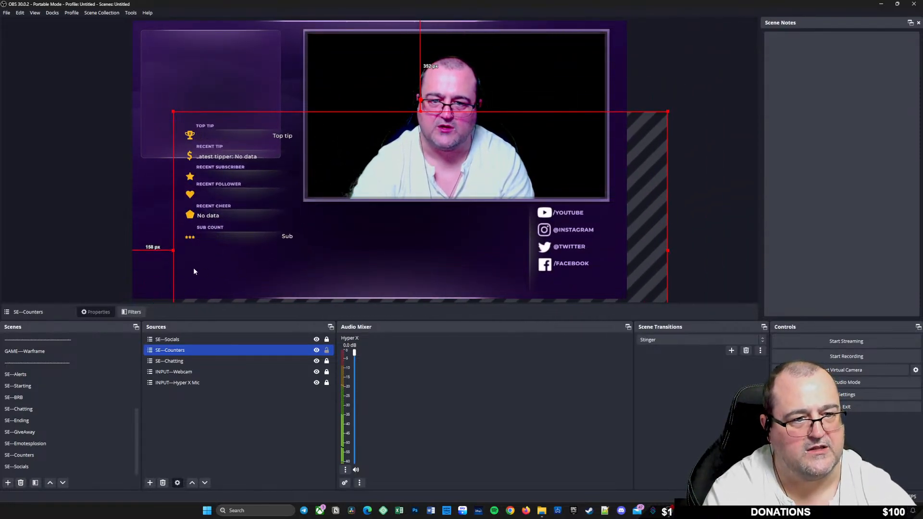
pyautogui.moveTo(228, 185); pyautogui.dragTo(186, 233)
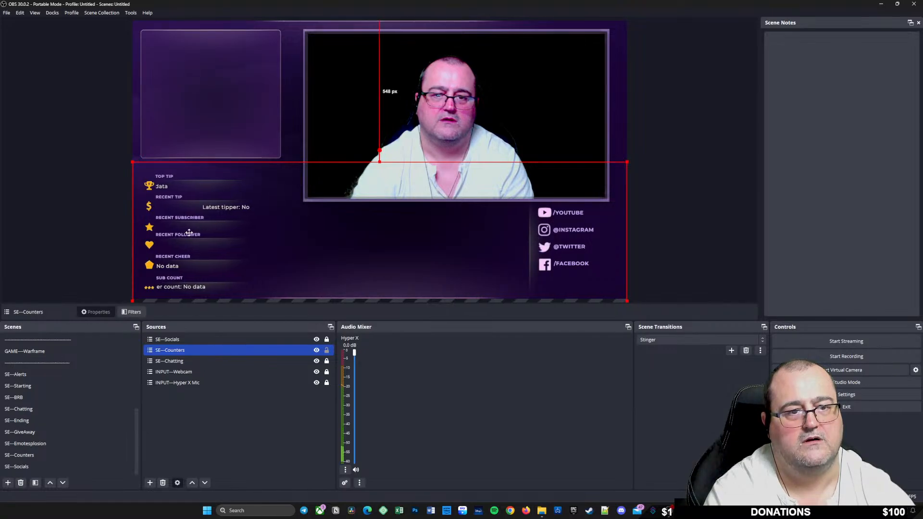
pyautogui.click(87, 172)
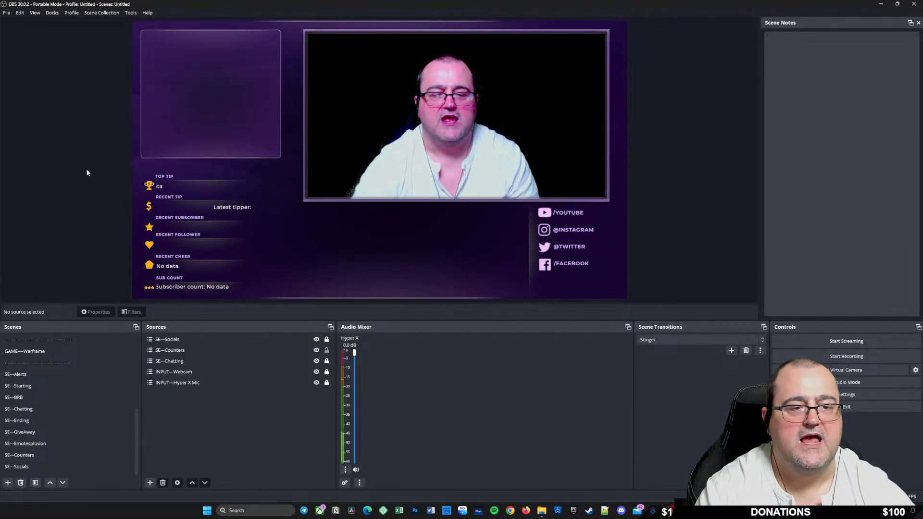
# Switch to StreamElements in the browser, maximize it and return to the My Overlays list
pyautogui.moveTo(501, 4); pyautogui.dragTo(417, 167)
pyautogui.click(691, 27)
pyautogui.doubleClick(691, 27)
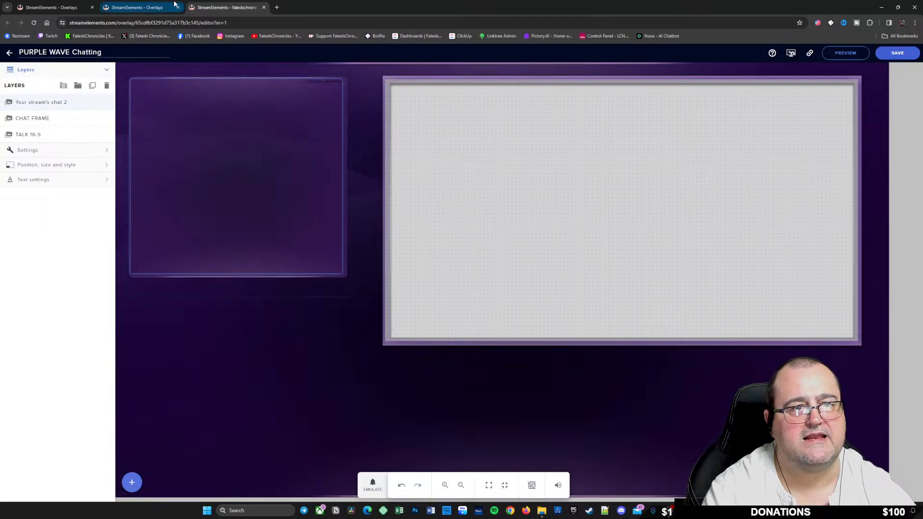
pyautogui.click(138, 7)
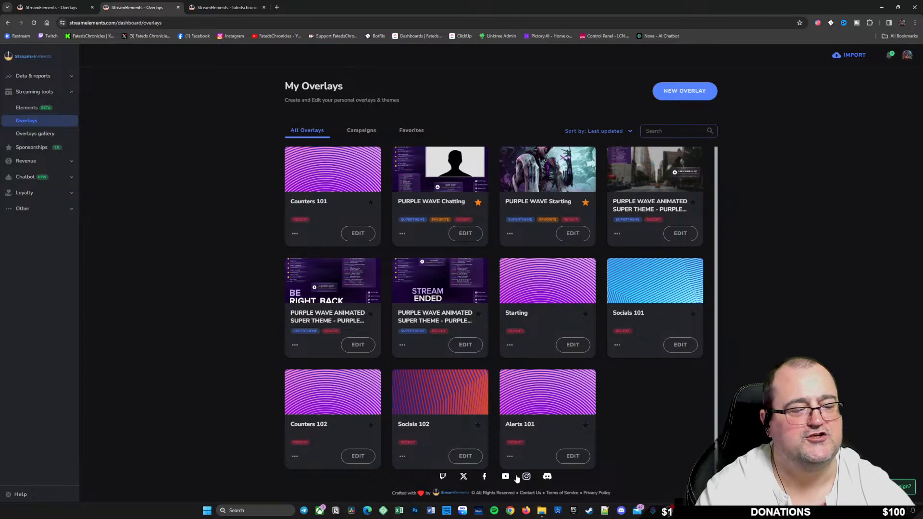
# Switch back to OBS and lock the SE---Counters source in the live chatting scene
pyautogui.moveTo(795, 6); pyautogui.dragTo(810, 29)
pyautogui.moveTo(364, 166); pyautogui.dragTo(327, 1)
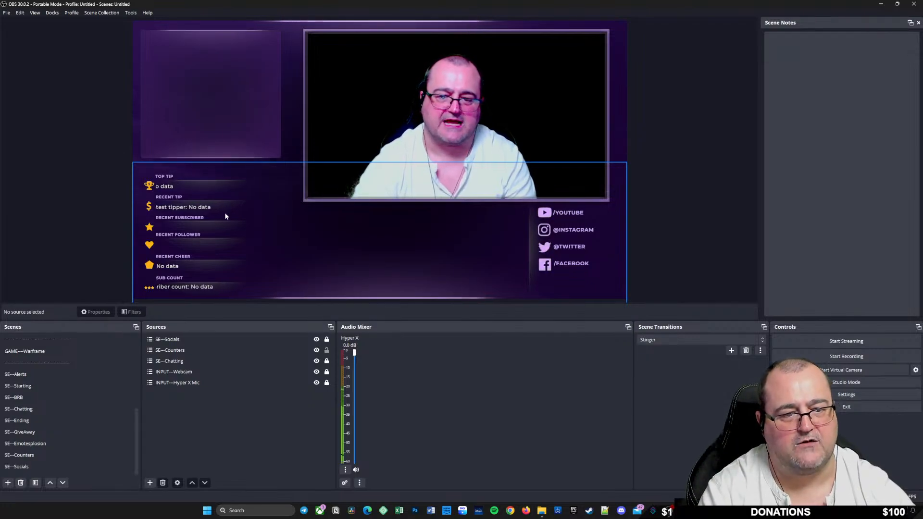
pyautogui.click(198, 339)
pyautogui.click(202, 349)
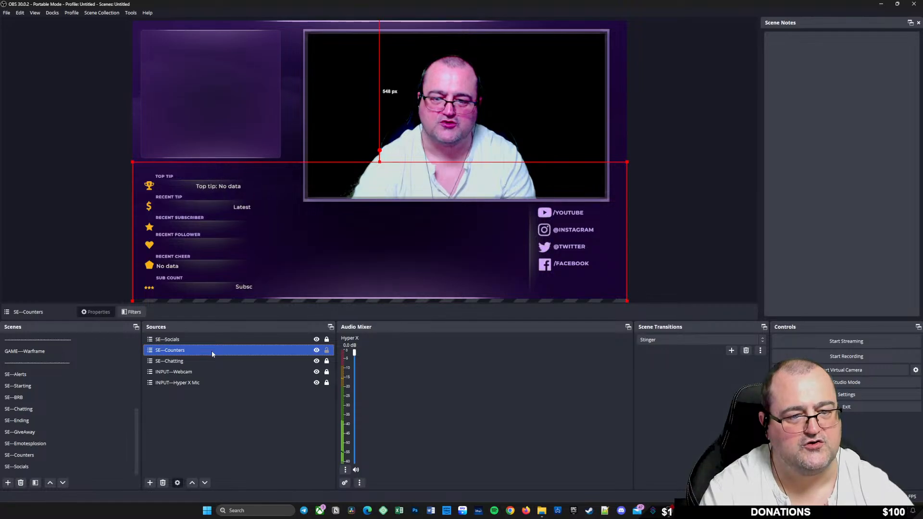
pyautogui.click(327, 350)
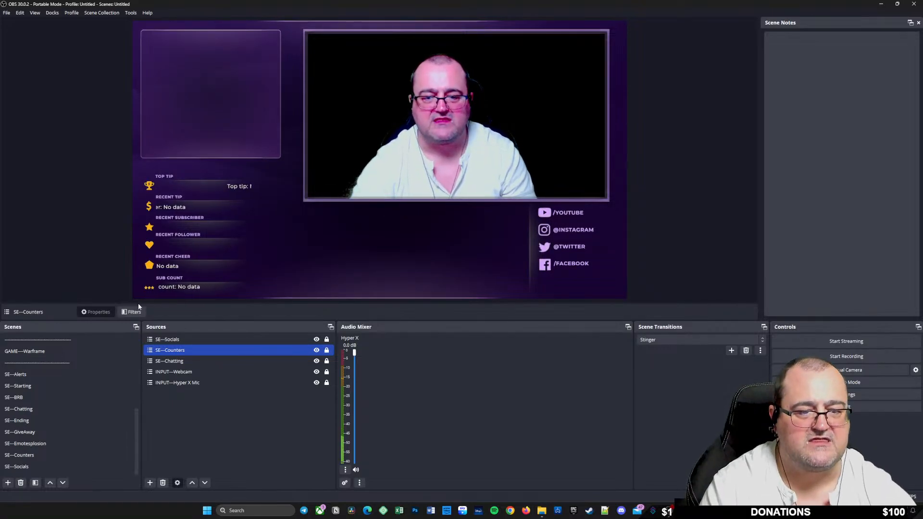
# Look through the SE---Chatting and SE---Counters scenes and return to LIVE---Chatting, keeping its SE---Counters source locked
pyautogui.click(50, 409)
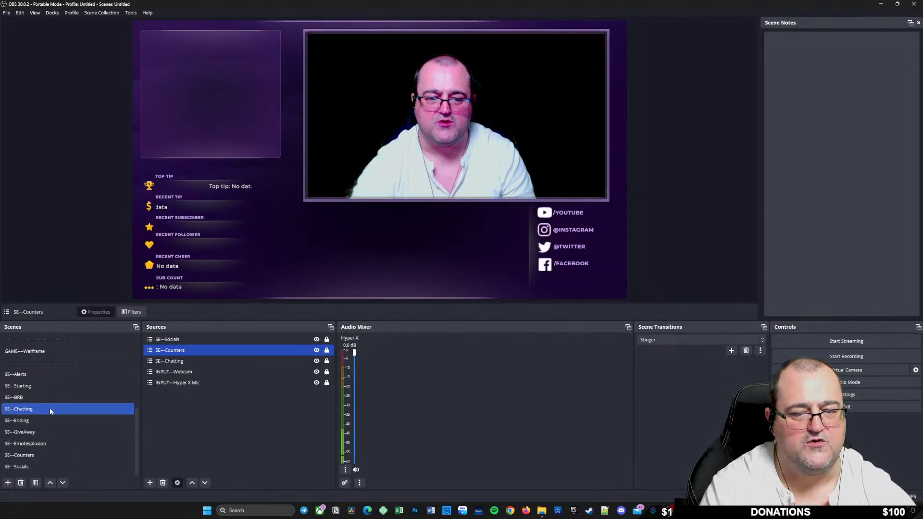
pyautogui.click(40, 455)
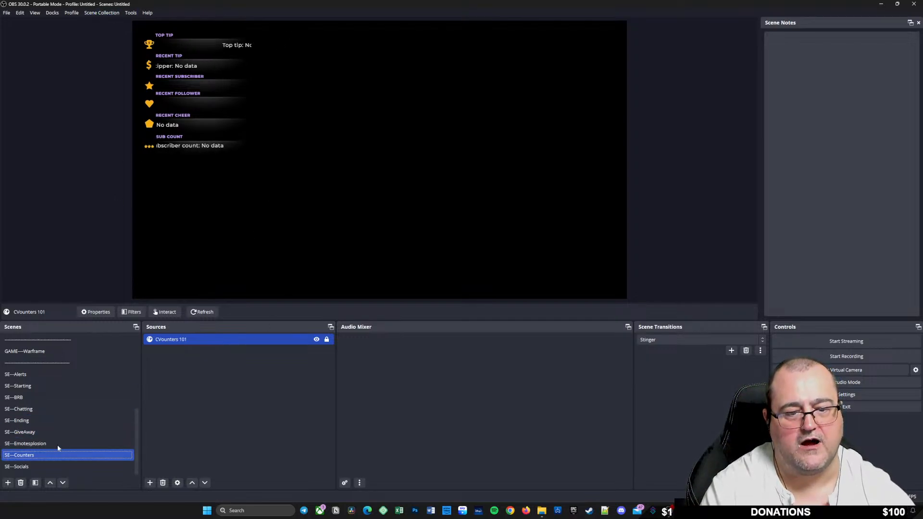
pyautogui.click(51, 408)
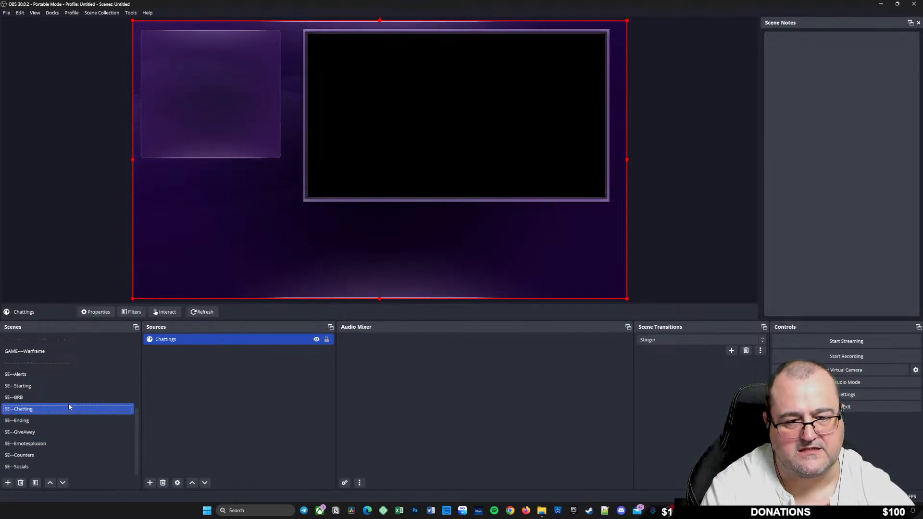
pyautogui.scroll(5, 68, 402)
pyautogui.click(47, 372)
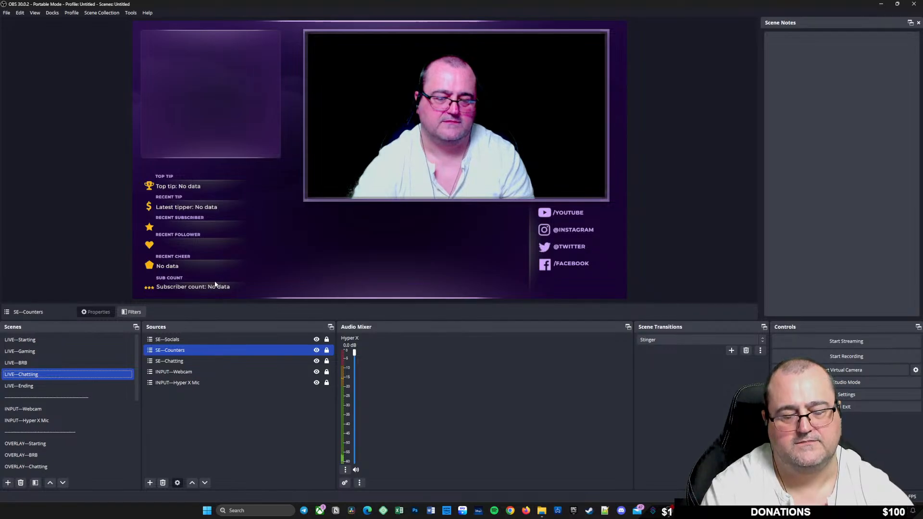
pyautogui.click(327, 351)
pyautogui.click(327, 350)
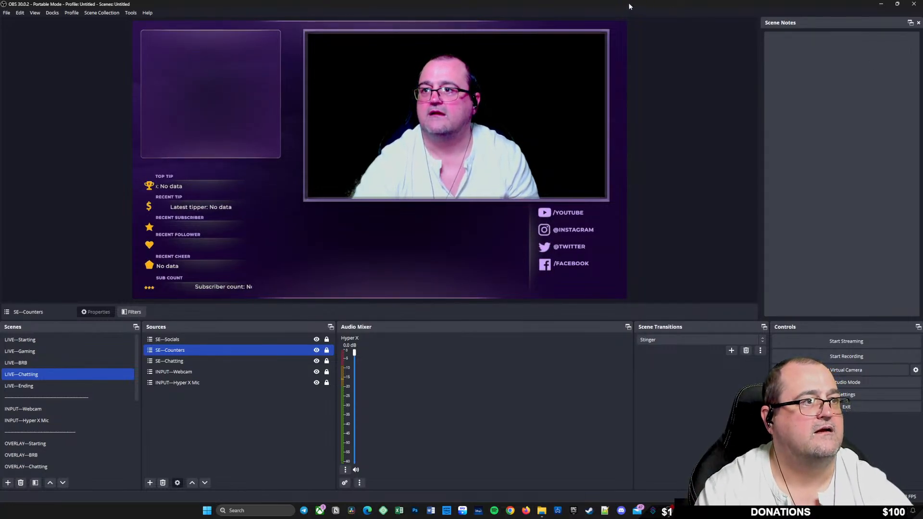
# Switch to StreamElements in the browser, maximize it and open the loyalty Giveaways page
pyautogui.moveTo(628, 3); pyautogui.dragTo(349, 164)
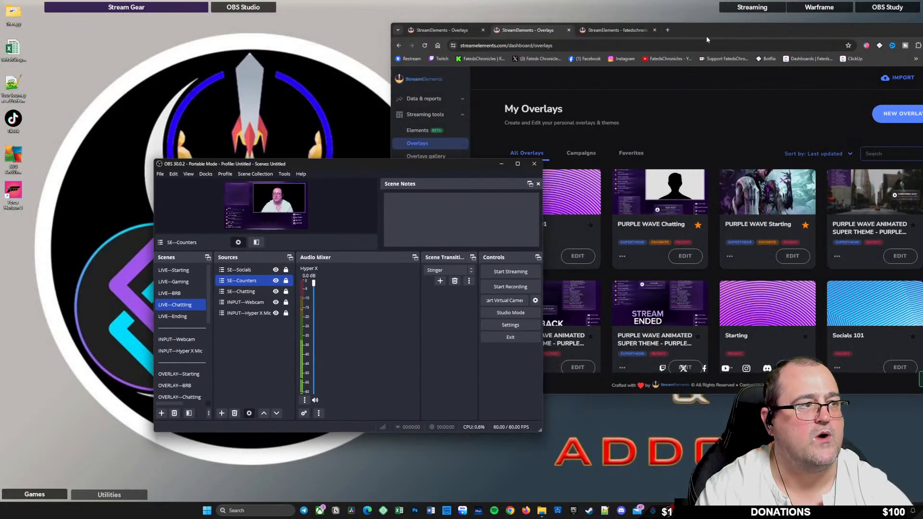
pyautogui.moveTo(706, 33); pyautogui.dragTo(601, 1)
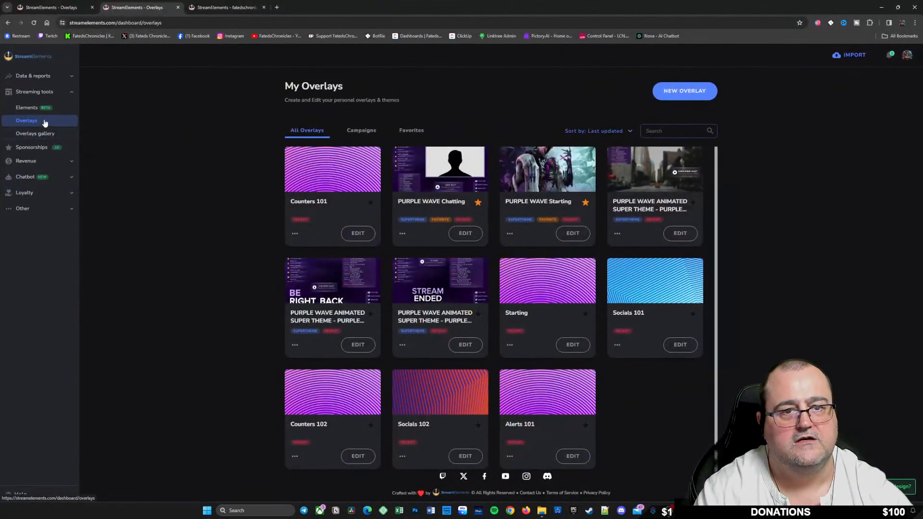
pyautogui.click(31, 193)
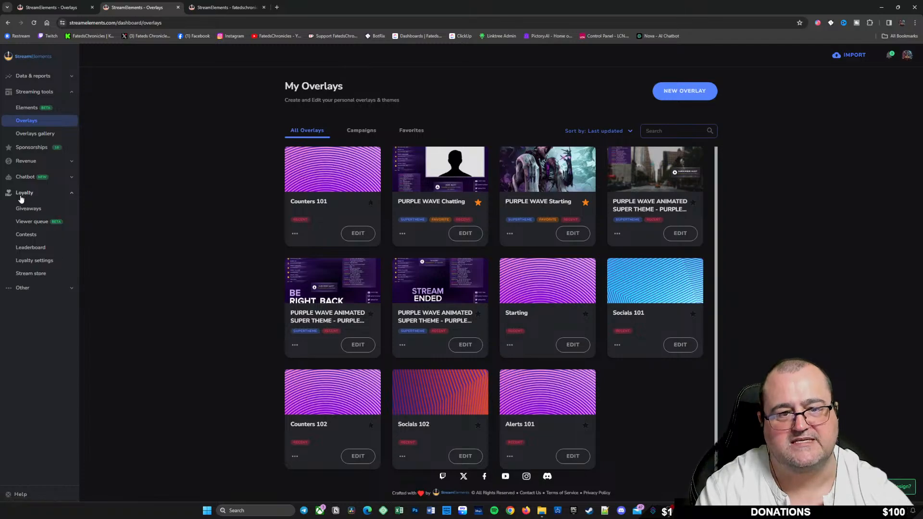
pyautogui.click(42, 210)
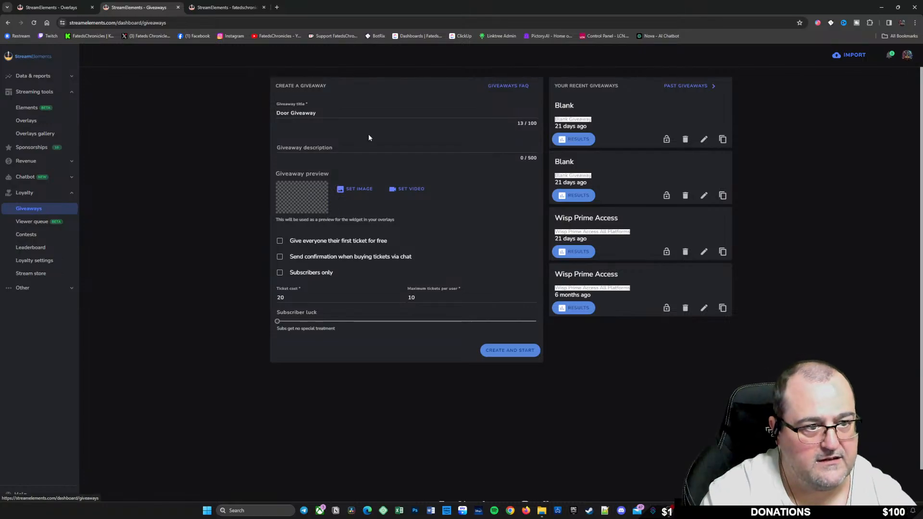
# Copy the Wisp Prime Access giveaway from 21 days ago into the giveaway creation form and go over its title and description
pyautogui.click(327, 111)
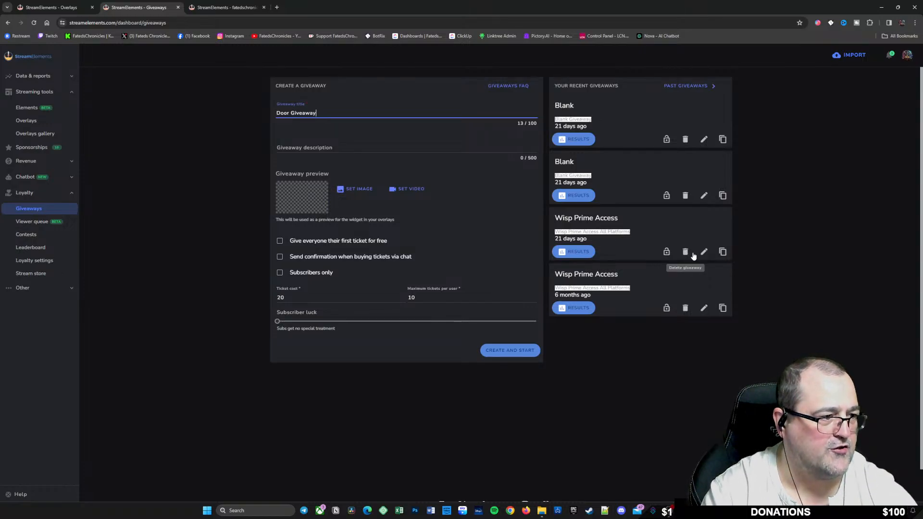
pyautogui.click(723, 253)
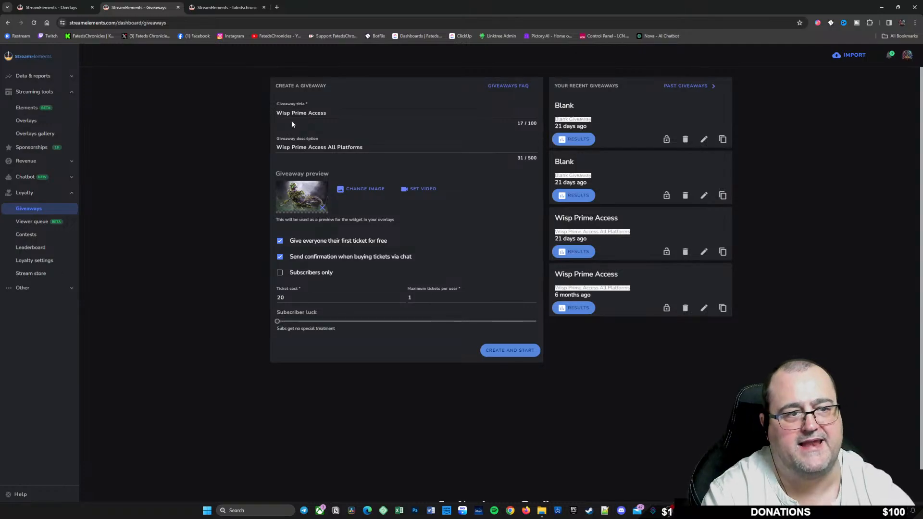
pyautogui.click(330, 113)
pyautogui.click(309, 103)
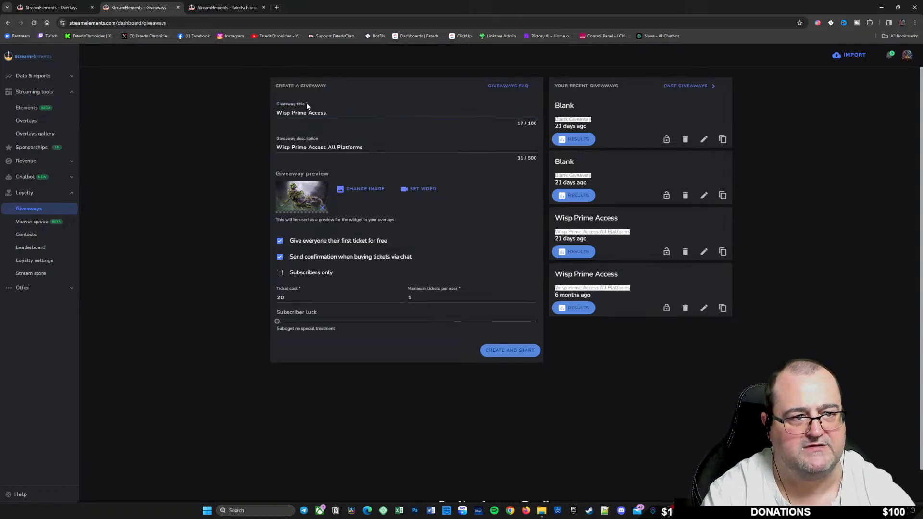
pyautogui.click(358, 117)
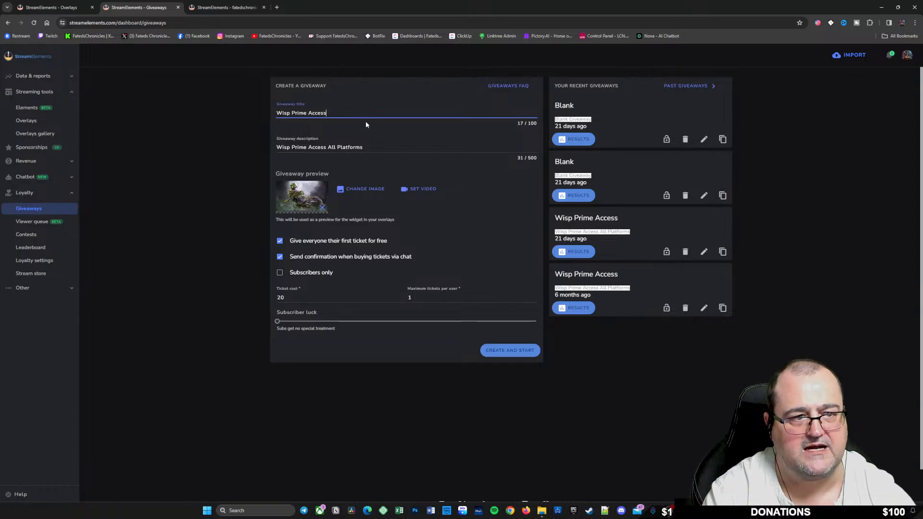
pyautogui.click(282, 139)
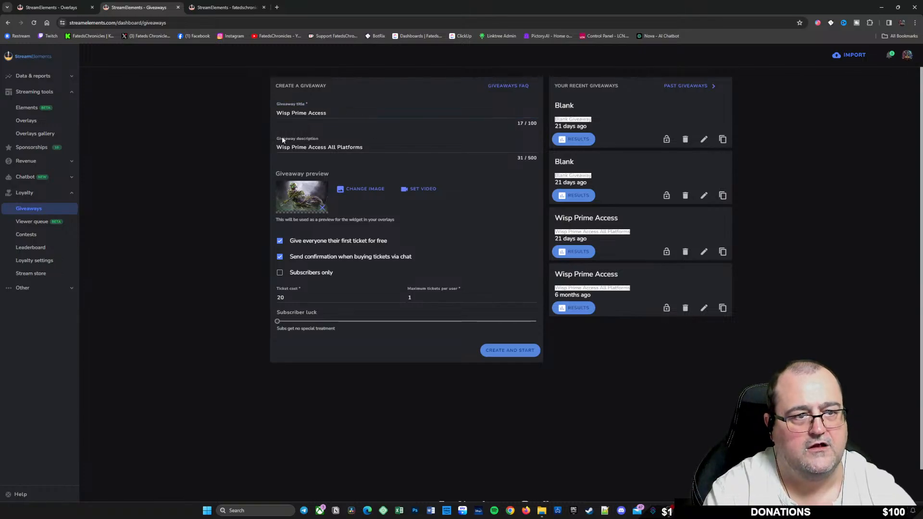
pyautogui.click(378, 150)
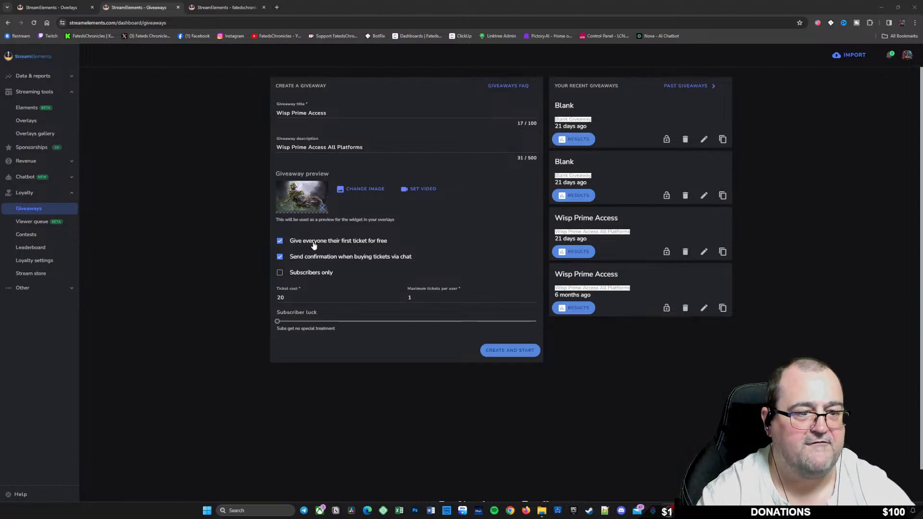
# Set the Wisp Prime Access giveaway's ticket cost to 200 and its maximum tickets per user to 10
pyautogui.click(293, 298)
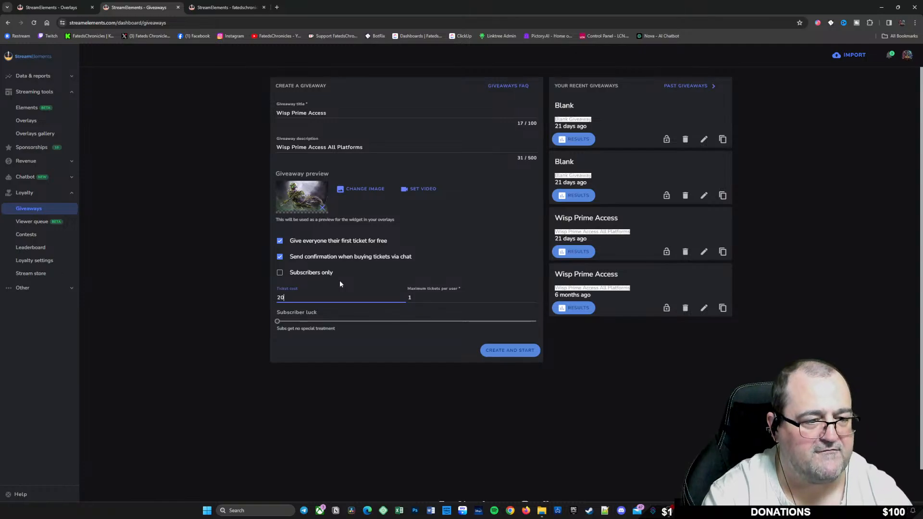
pyautogui.write('0')
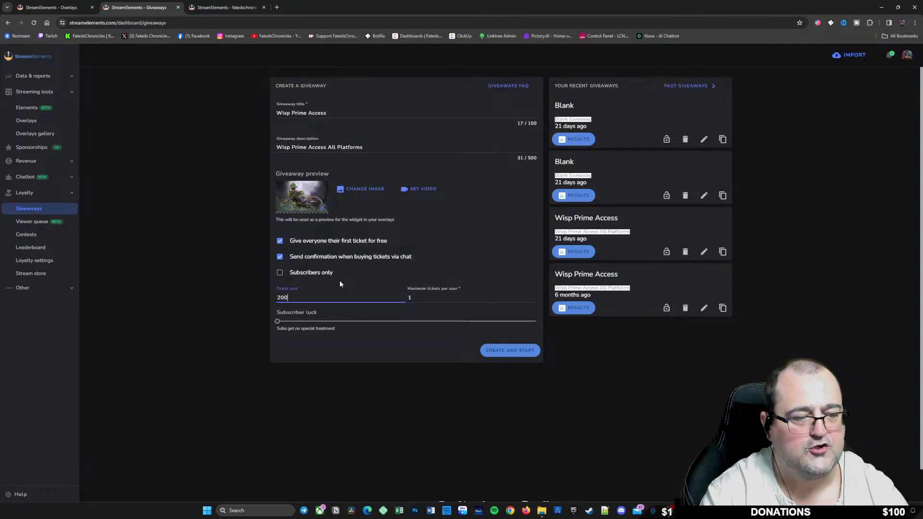
pyautogui.write('0')
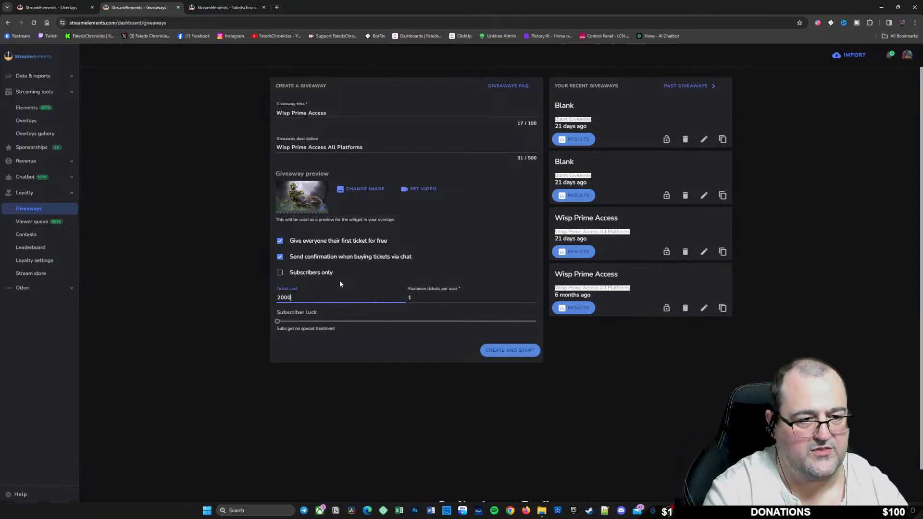
pyautogui.press('BackSpace')
pyautogui.press('BackSpace')
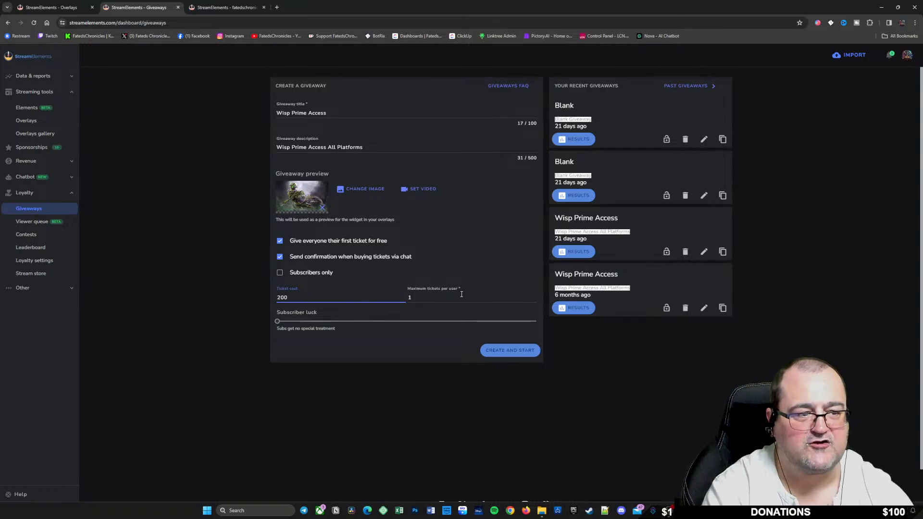
pyautogui.click(423, 300)
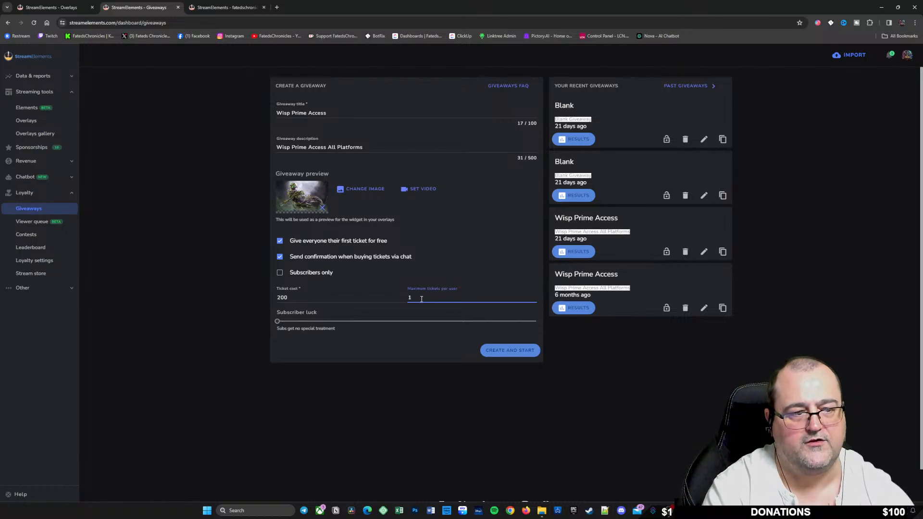
pyautogui.write('0')
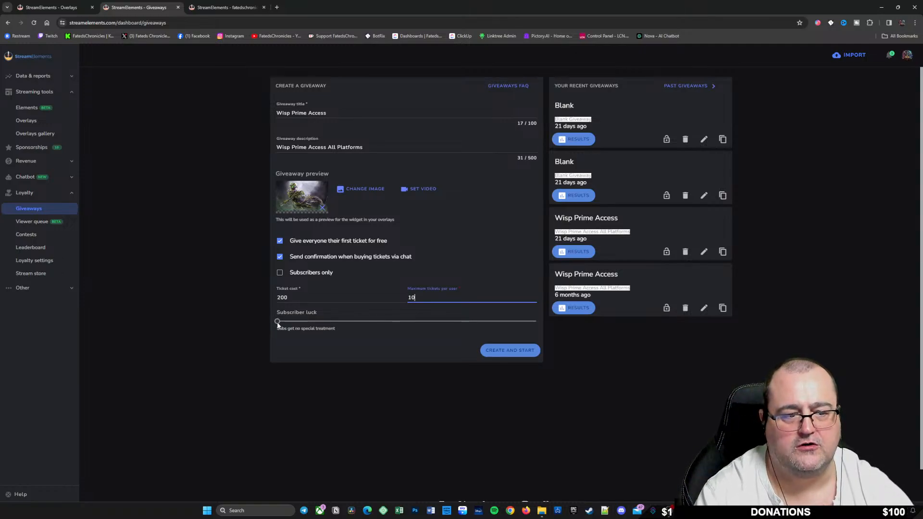
# Try the subscriber luck at its 10x maximum and settle on a 3x chance of winning
pyautogui.moveTo(278, 322); pyautogui.dragTo(459, 331)
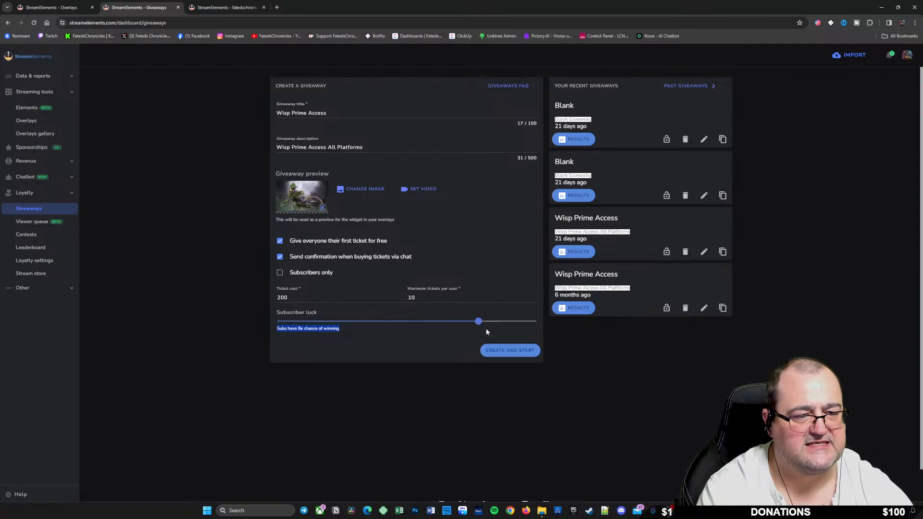
pyautogui.moveTo(521, 328); pyautogui.dragTo(538, 328)
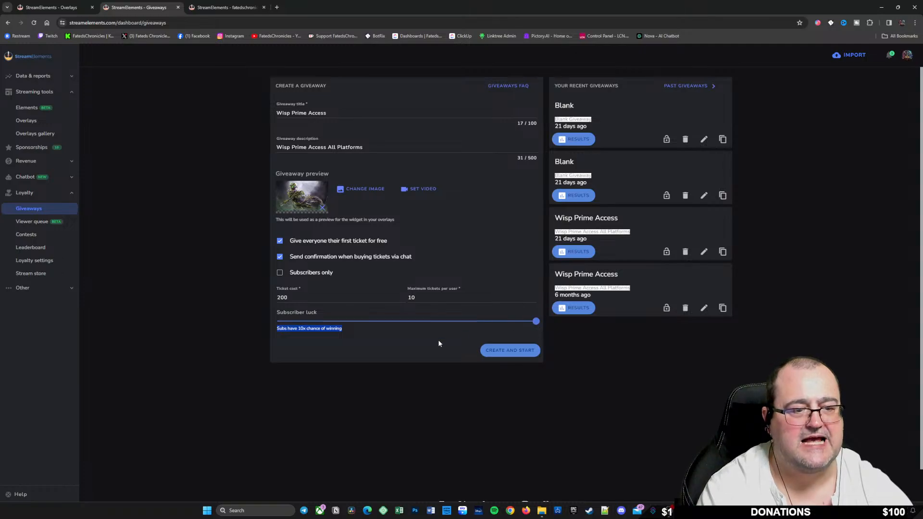
pyautogui.click(369, 352)
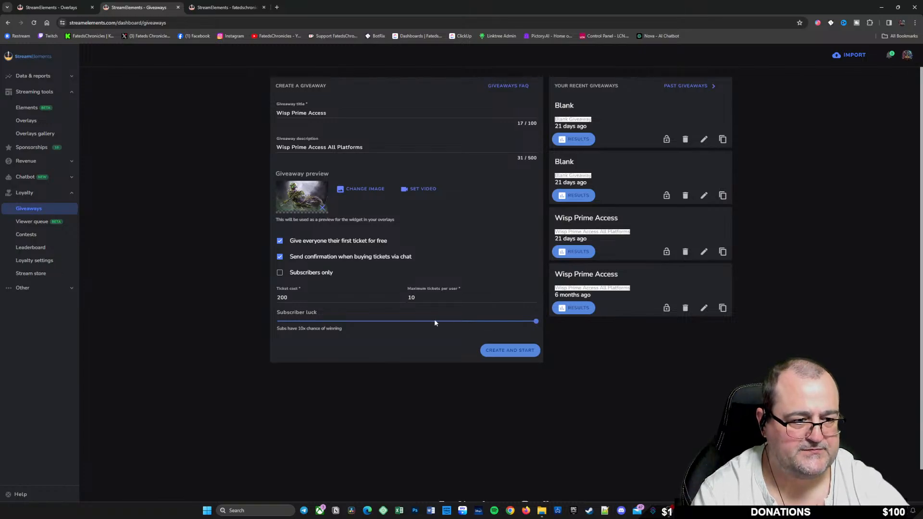
pyautogui.moveTo(312, 324); pyautogui.dragTo(338, 327)
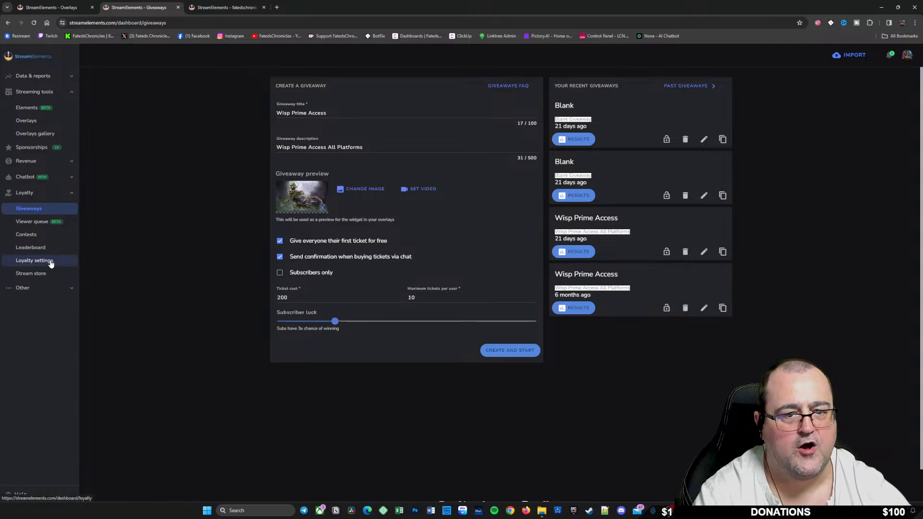
# Check the loyalty settings for the channel's currency and subscriber multiplier, and return to the Giveaways page
pyautogui.click(75, 262)
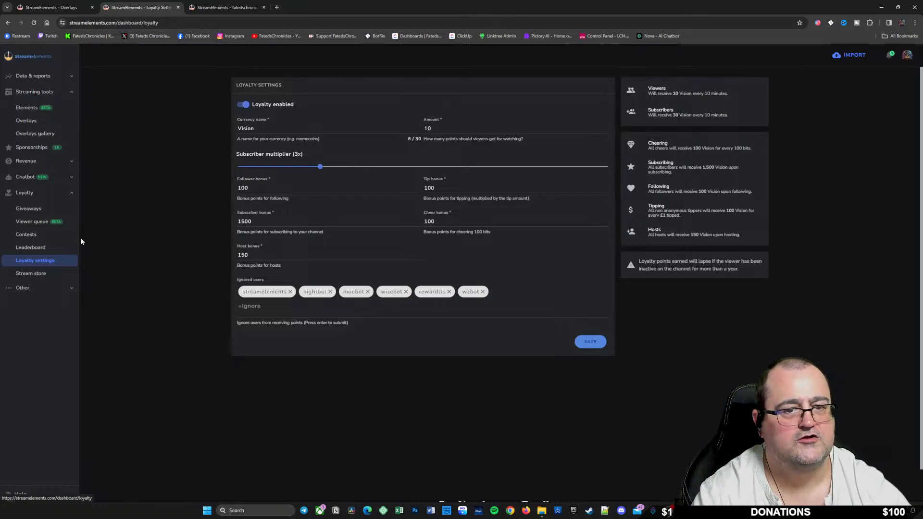
pyautogui.click(26, 210)
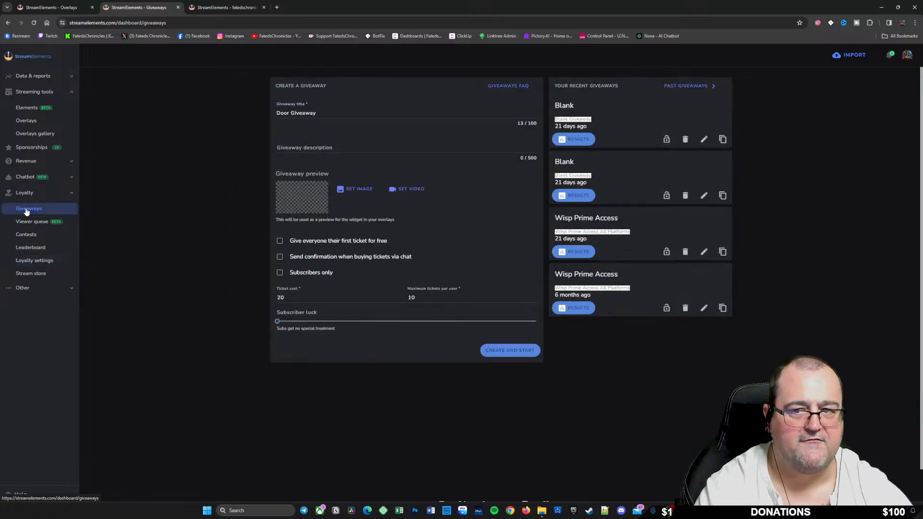
# Clear the new giveaway's maximum tickets per user and set it back to 10
pyautogui.click(420, 298)
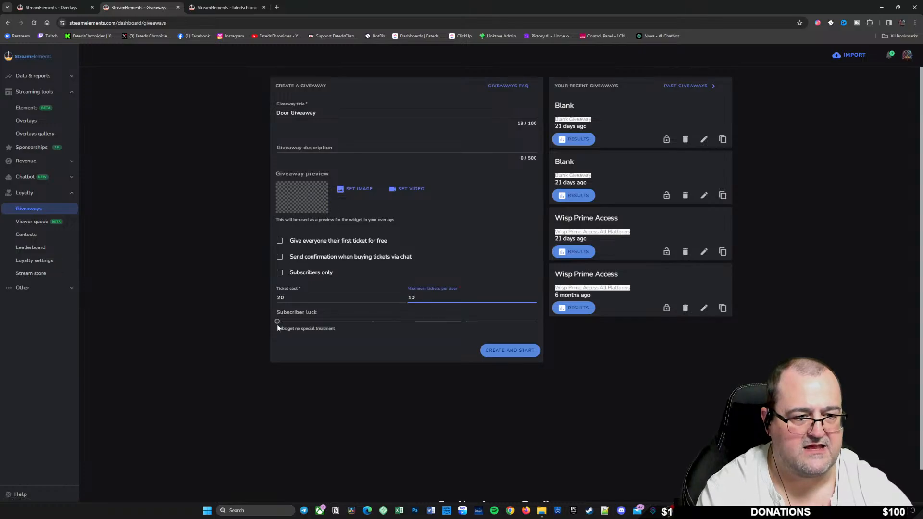
pyautogui.moveTo(419, 298); pyautogui.dragTo(383, 296)
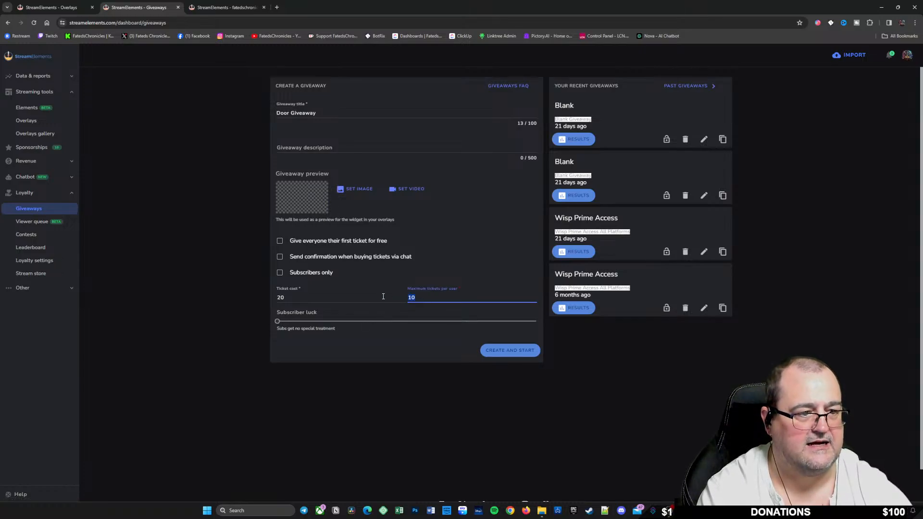
pyautogui.press('BackSpace')
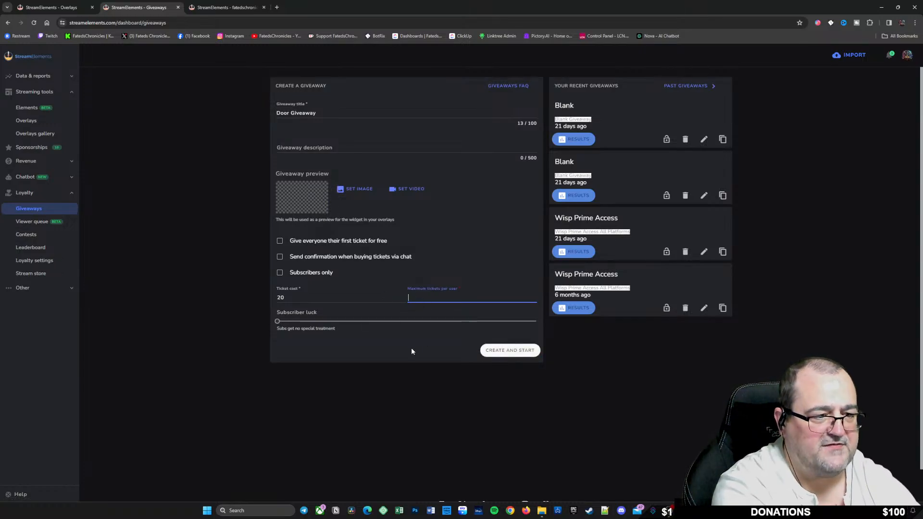
pyautogui.click(277, 321)
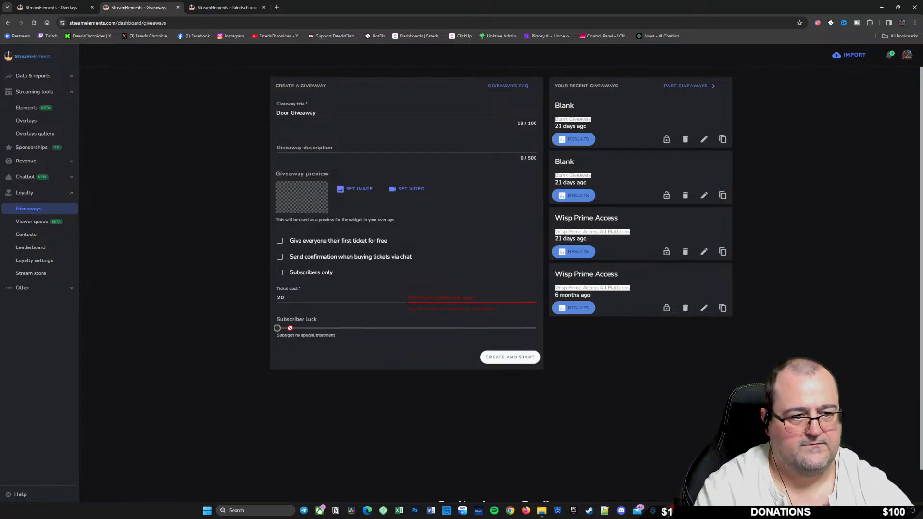
pyautogui.moveTo(334, 326); pyautogui.dragTo(270, 327)
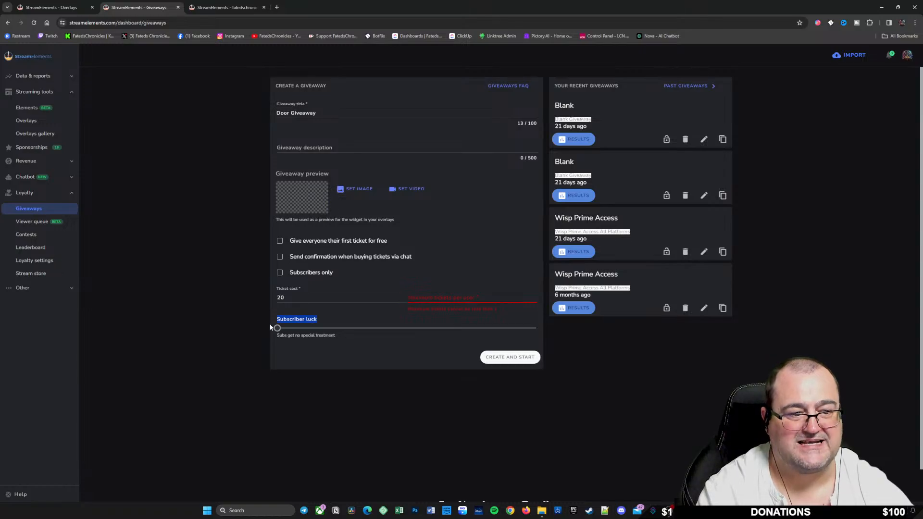
pyautogui.click(323, 348)
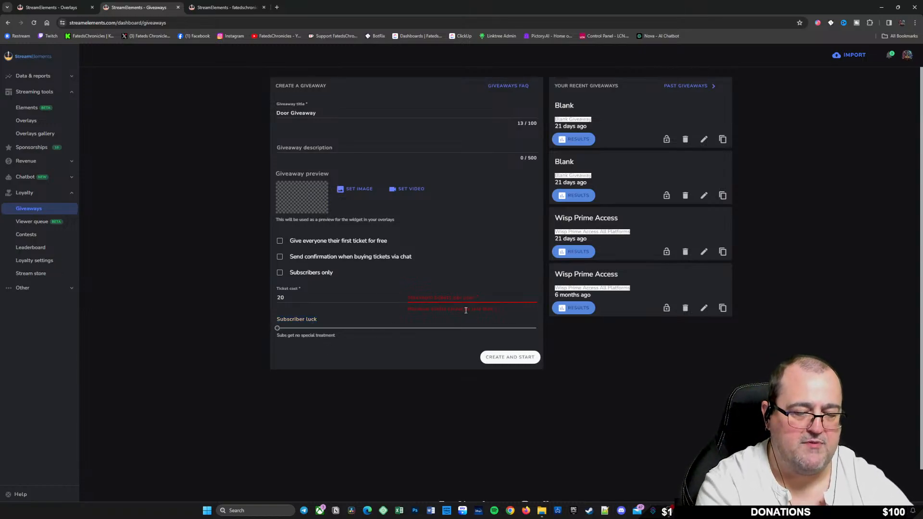
pyautogui.click(449, 296)
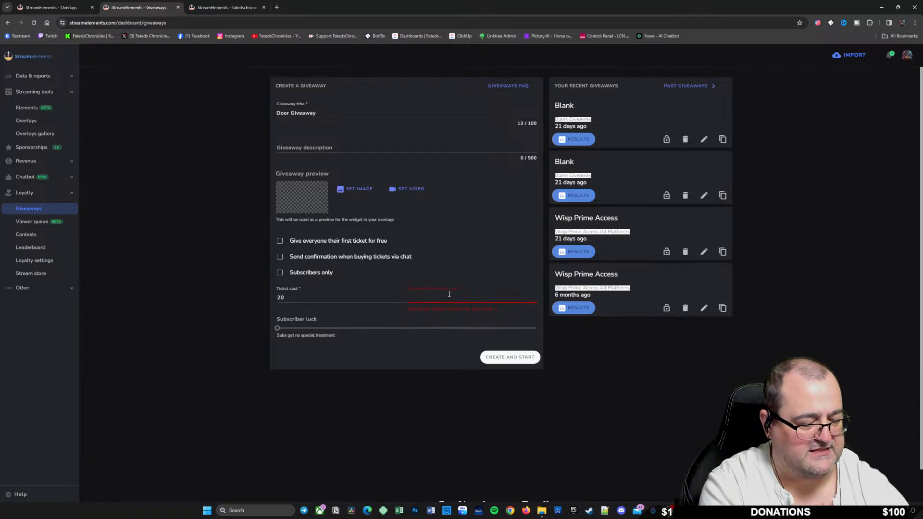
pyautogui.write('10')
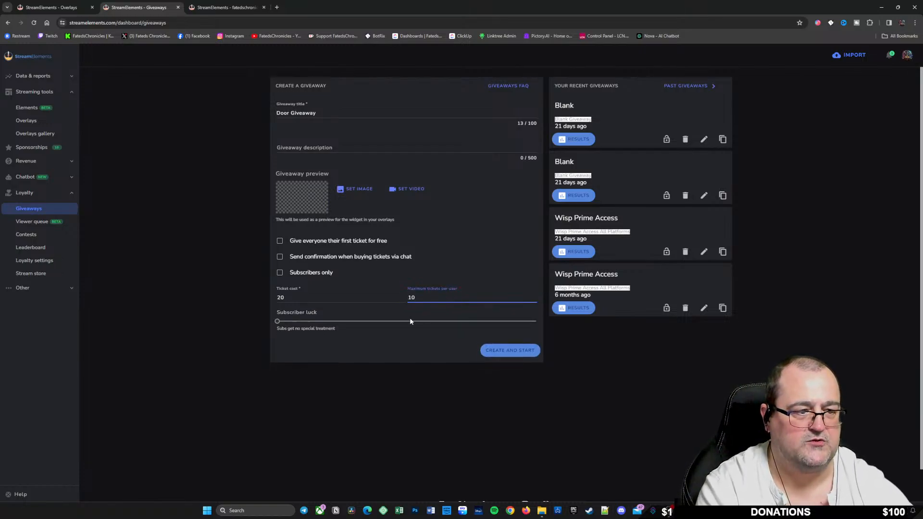
# Try the new giveaway's subscriber luck at 10x and 4x, and settle on a 2x chance of winning
pyautogui.moveTo(409, 322); pyautogui.dragTo(537, 325)
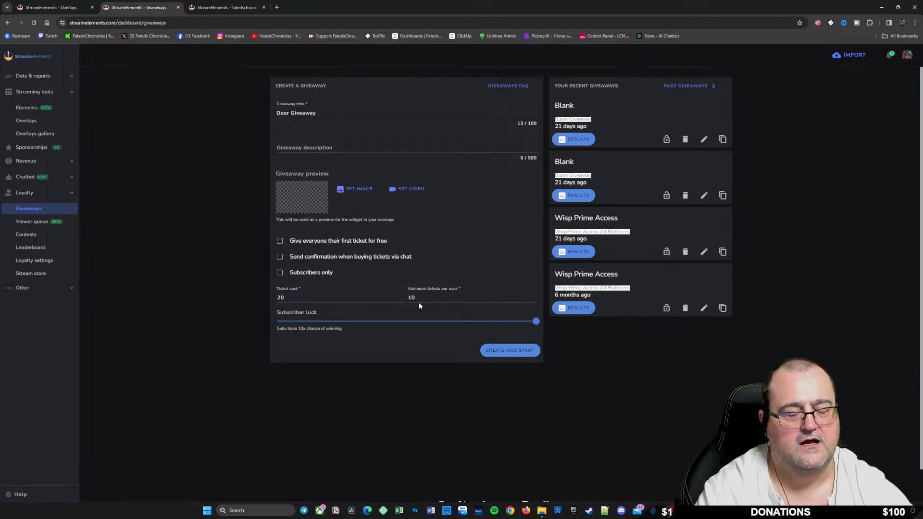
pyautogui.moveTo(396, 324); pyautogui.dragTo(347, 321)
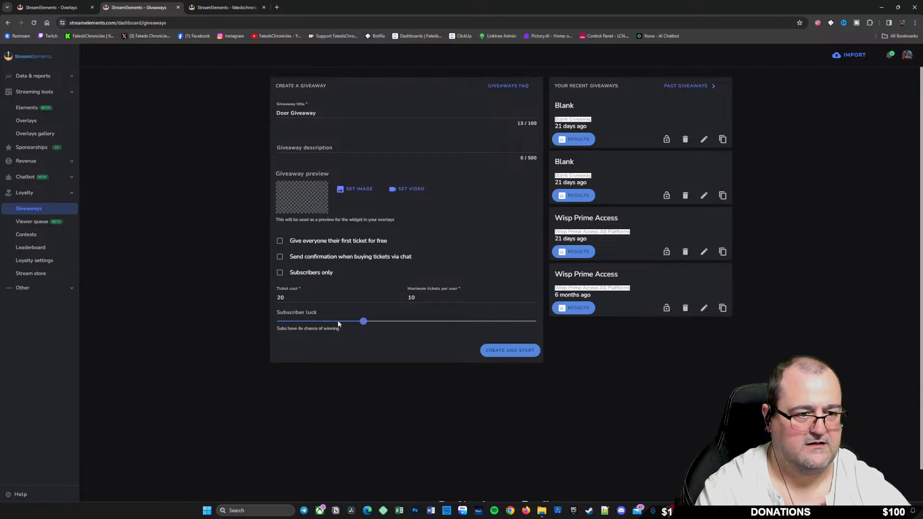
pyautogui.click(298, 323)
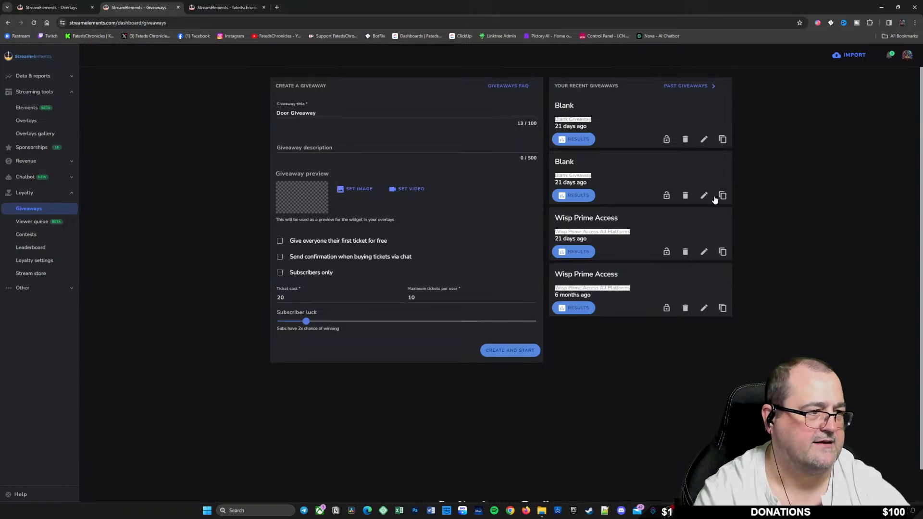
# Start a copy of the 21-day-old Wisp Prime Access giveaway, close it to entries, and return to the giveaways list
pyautogui.click(723, 252)
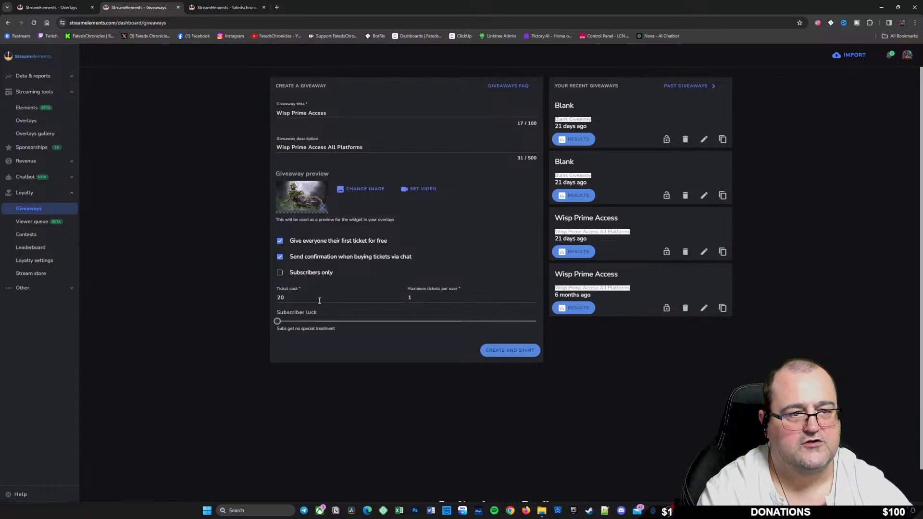
pyautogui.click(504, 354)
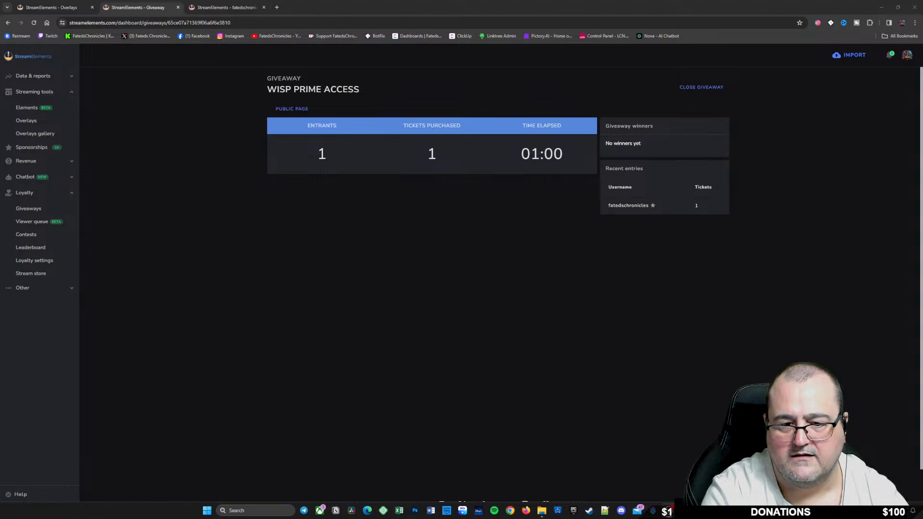
pyautogui.click(699, 92)
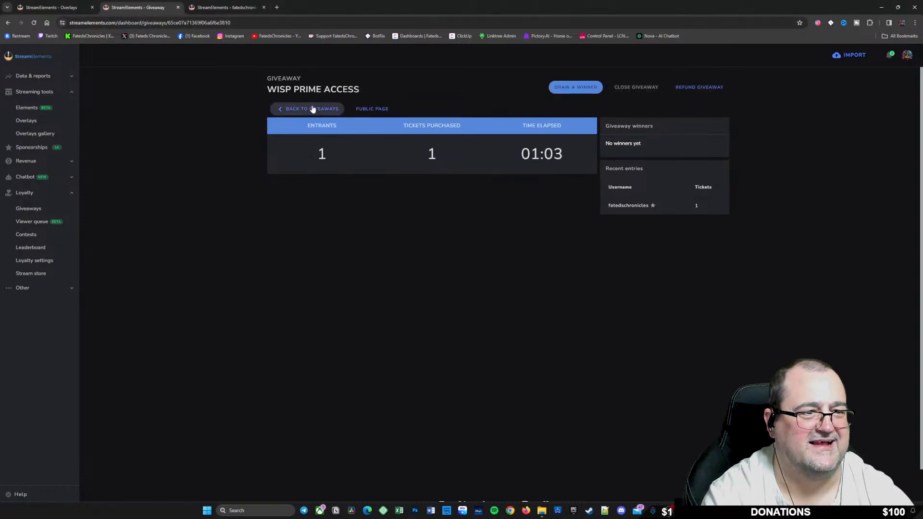
pyautogui.click(311, 108)
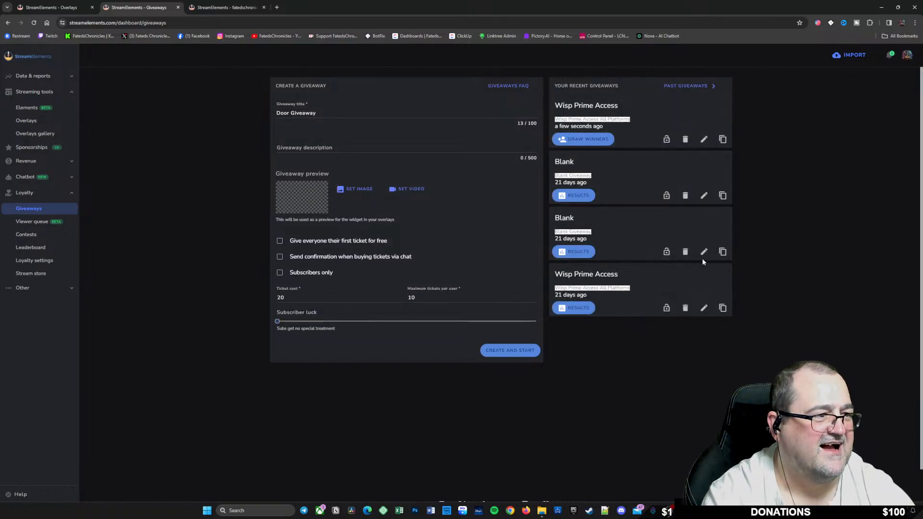
# Copy the Wisp Prime Access giveaway from 21 days ago, set its maximum tickets per user to 10, and start it
pyautogui.click(722, 308)
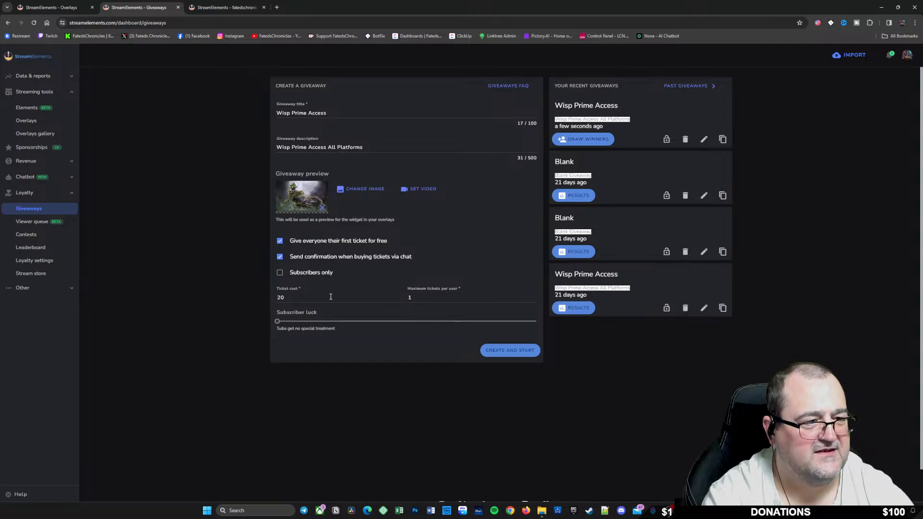
pyautogui.click(421, 296)
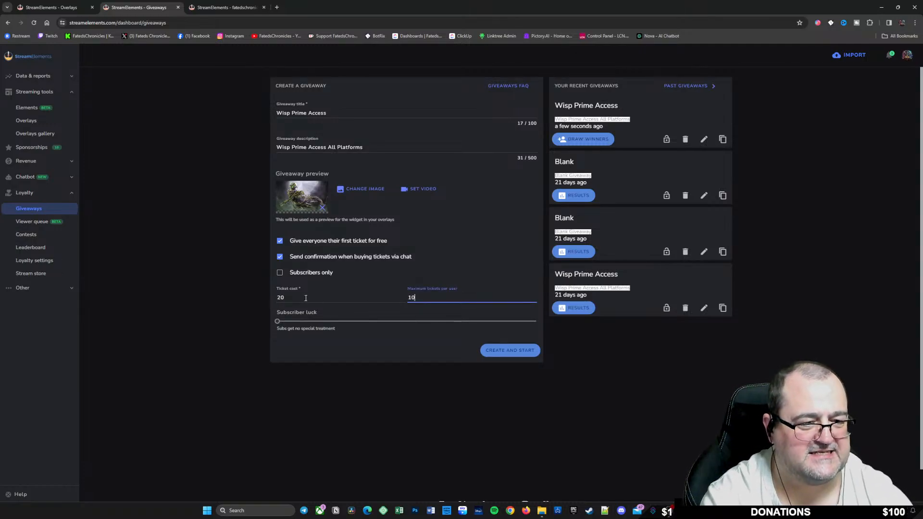
pyautogui.click(512, 352)
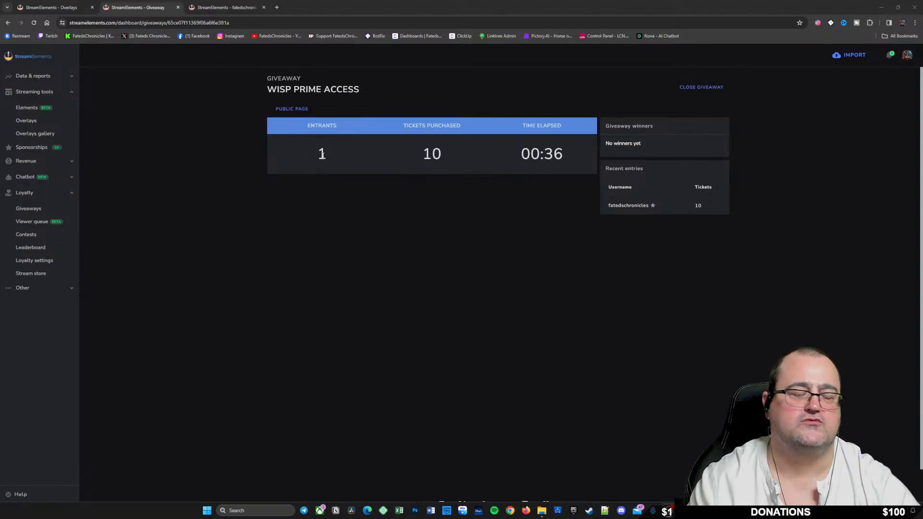
# Close the running giveaway, draw a winner, mark it as complete, and return to the giveaways list
pyautogui.click(704, 90)
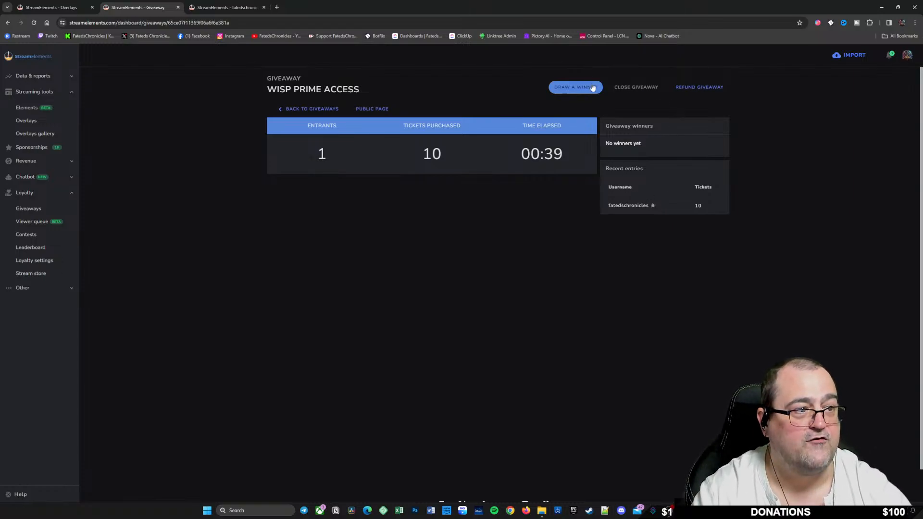
pyautogui.click(576, 90)
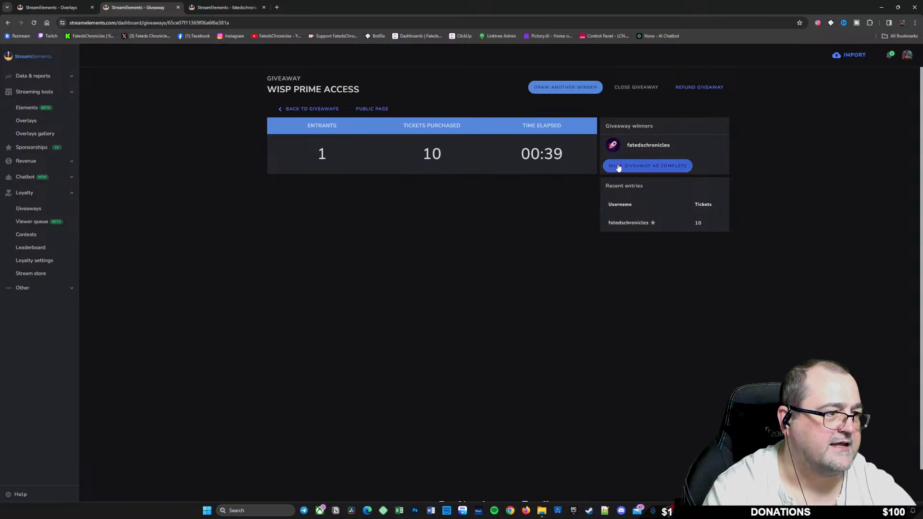
pyautogui.click(656, 169)
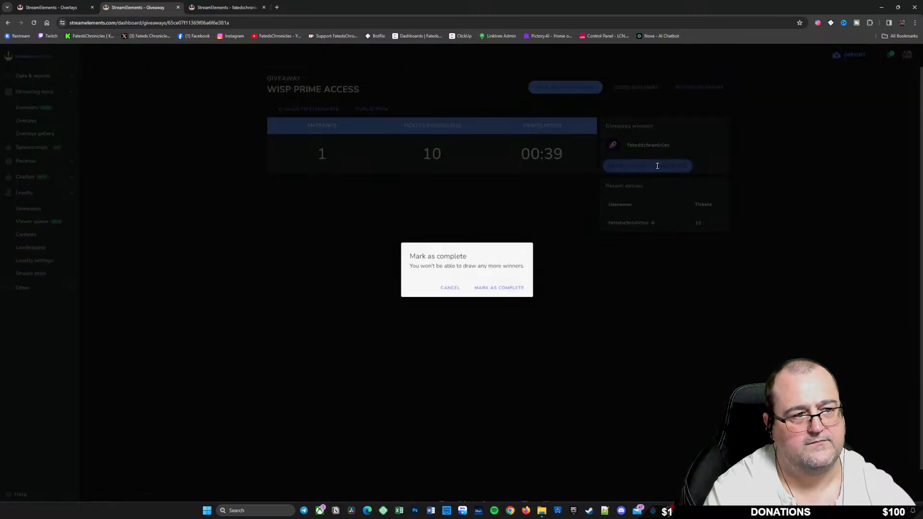
pyautogui.click(486, 295)
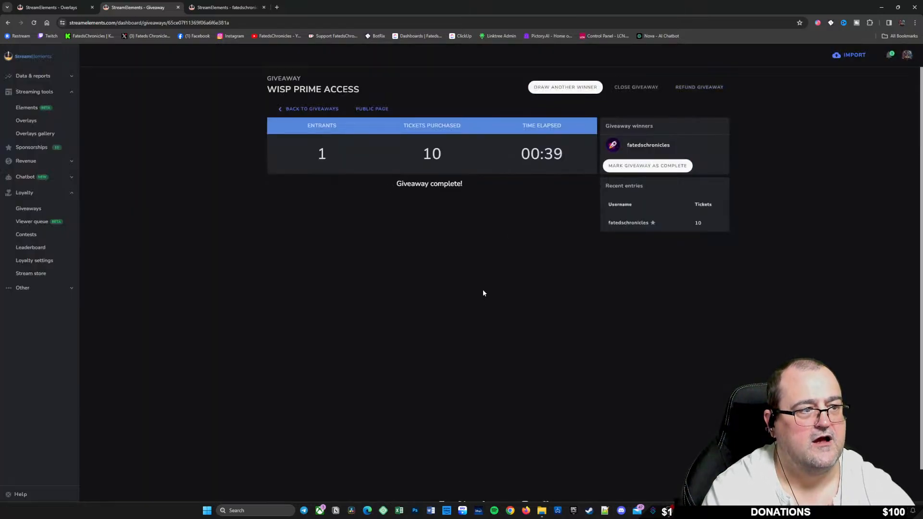
pyautogui.click(311, 110)
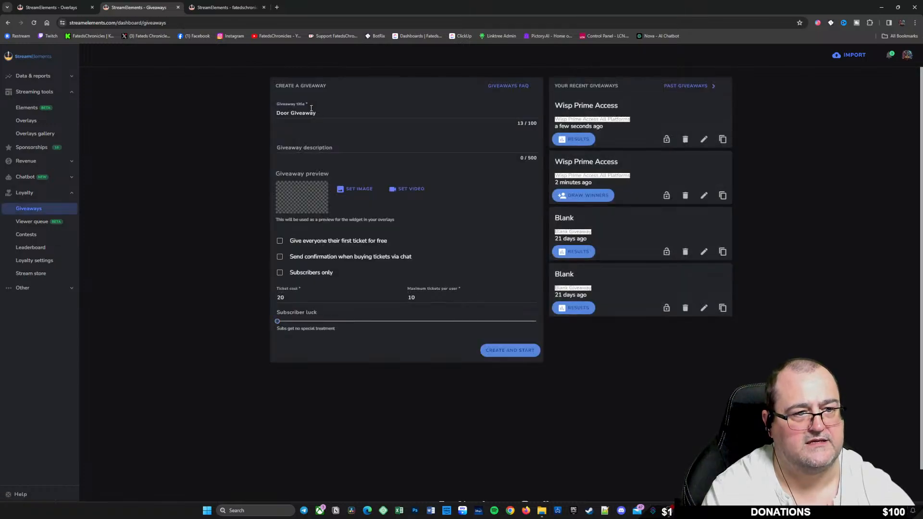
# Start a copy of the most recent Wisp Prime Access giveaway and open its public page
pyautogui.click(724, 140)
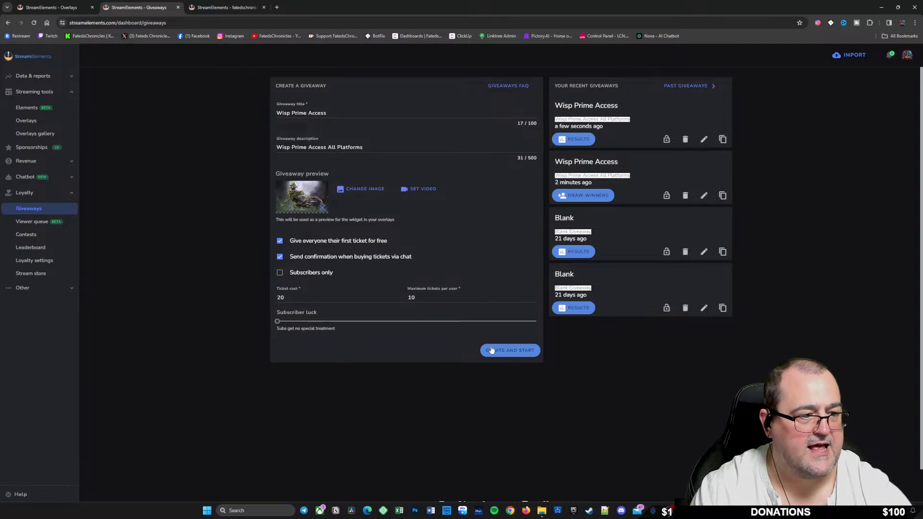
pyautogui.click(512, 352)
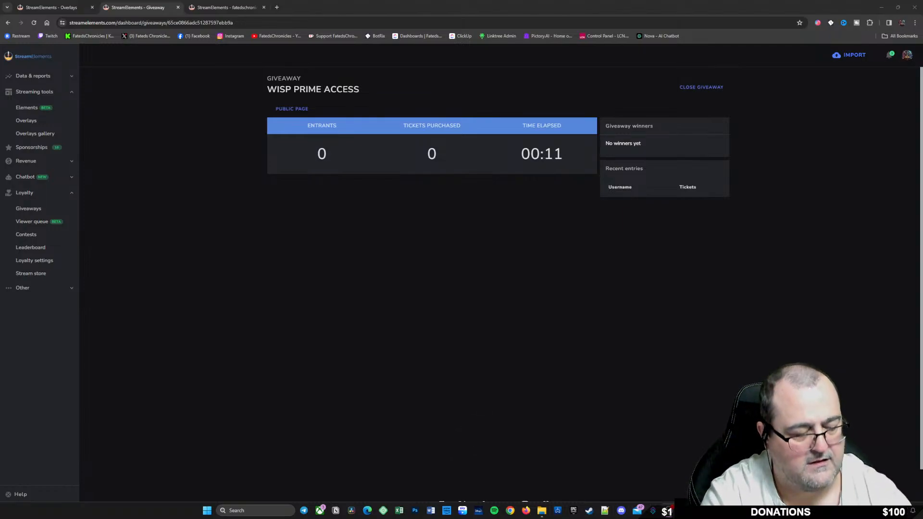
pyautogui.click(299, 110)
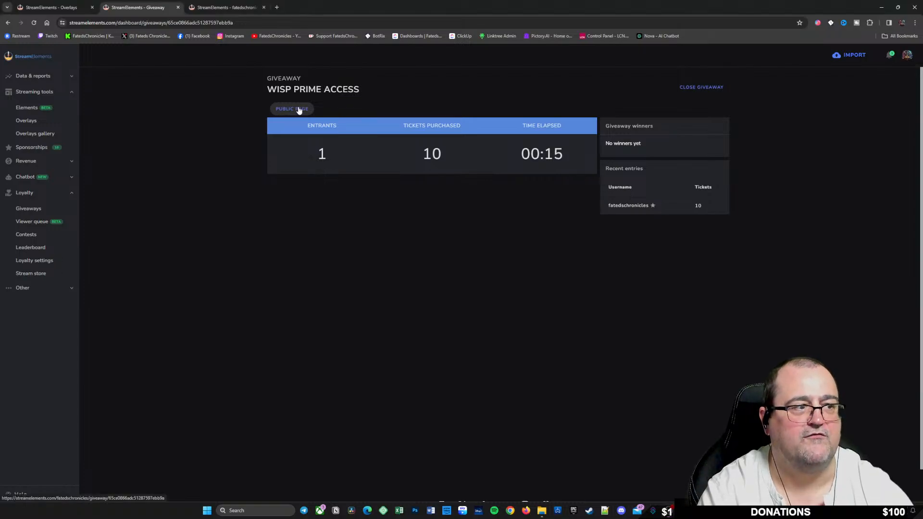
pyautogui.click(298, 109)
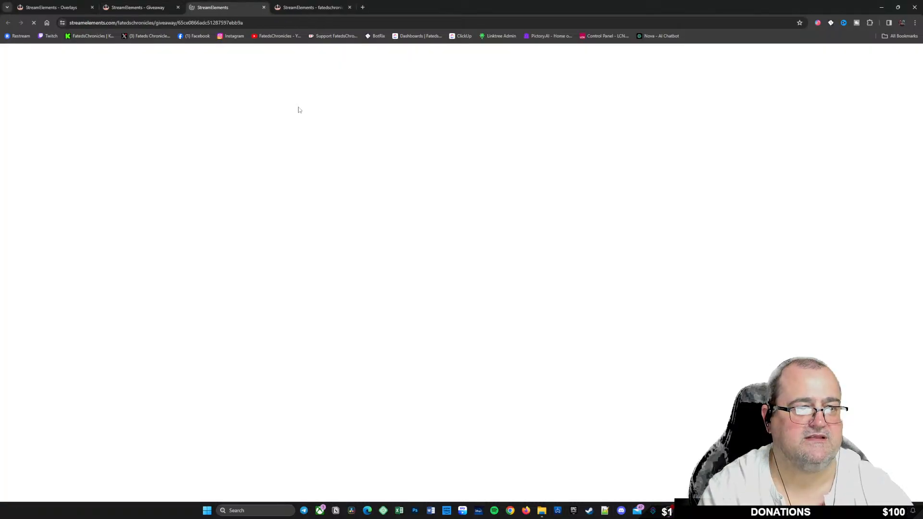
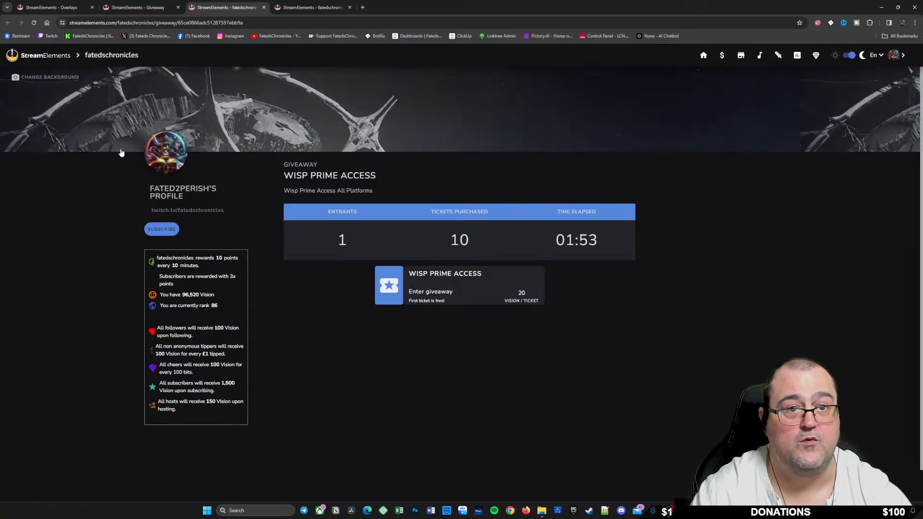
# Close the giveaway dashboard, its public page and the PURPLE WAVE Chatting editor, leaving only My Overlays open
pyautogui.click(149, 8)
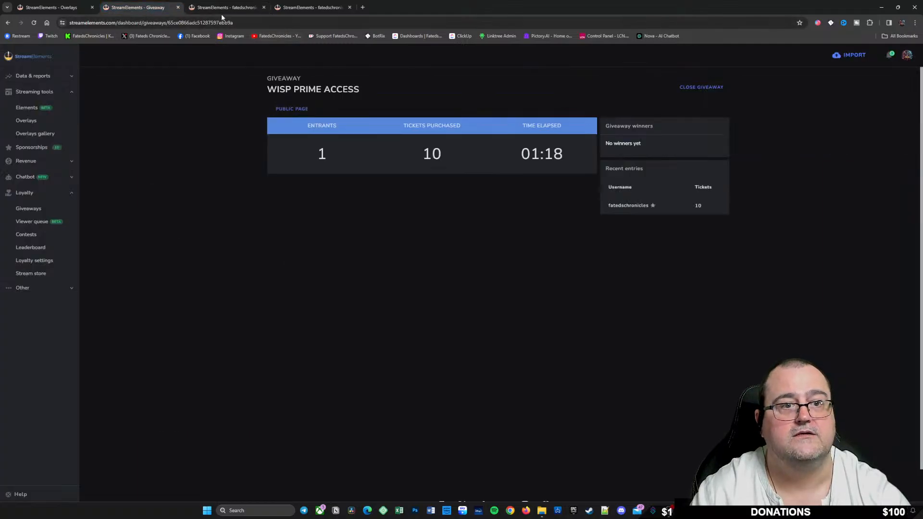
pyautogui.click(178, 7)
pyautogui.click(178, 7)
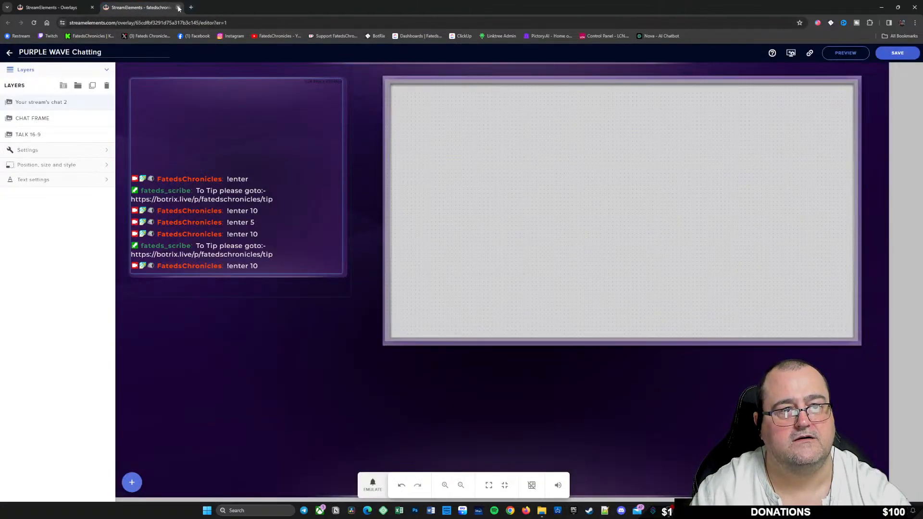
pyautogui.click(178, 7)
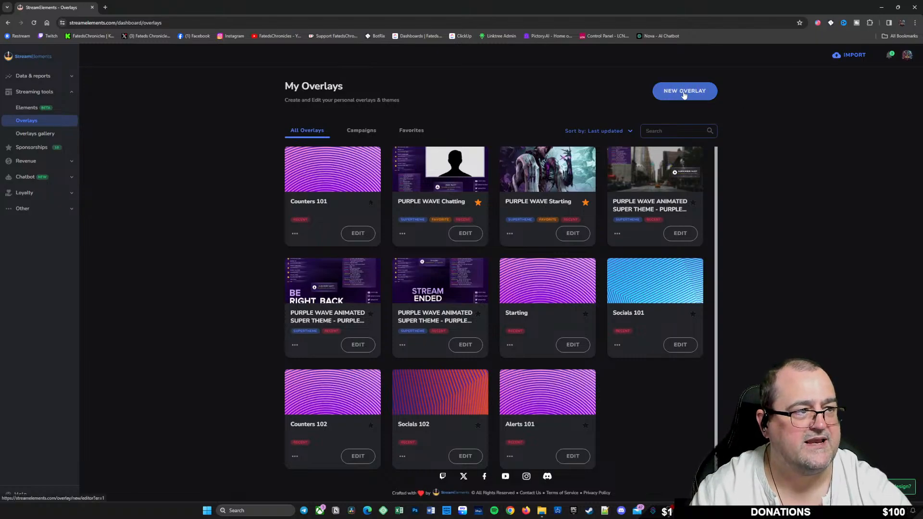
# Create a new 1080p overlay and add the Giveaway engagement widget to it
pyautogui.click(684, 92)
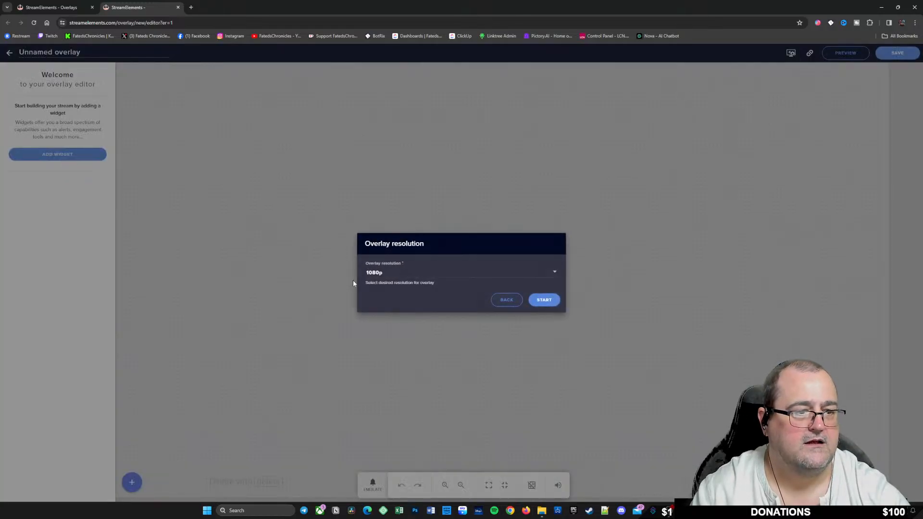
pyautogui.click(545, 300)
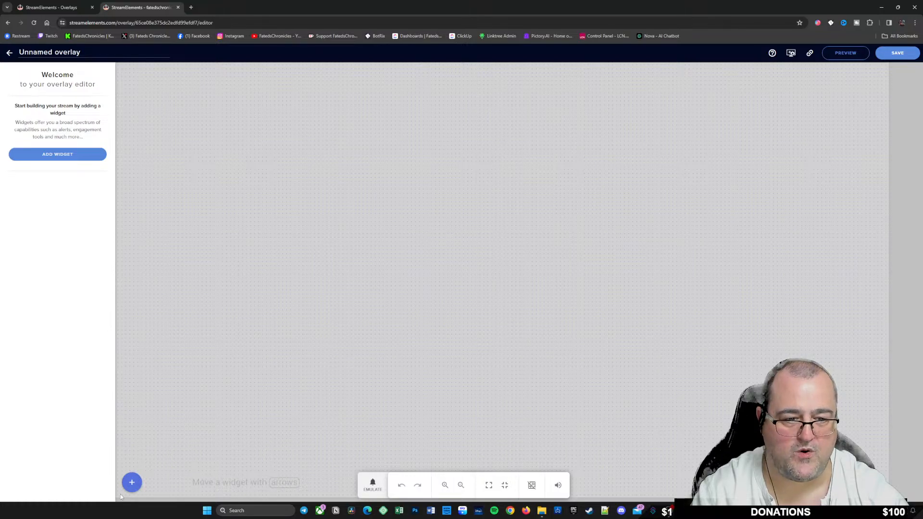
pyautogui.click(132, 482)
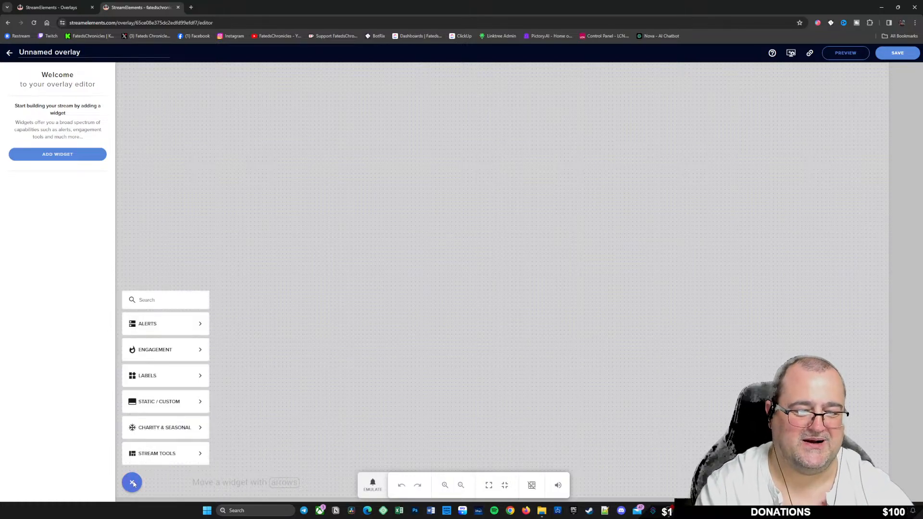
pyautogui.moveTo(169, 434)
pyautogui.moveTo(186, 403)
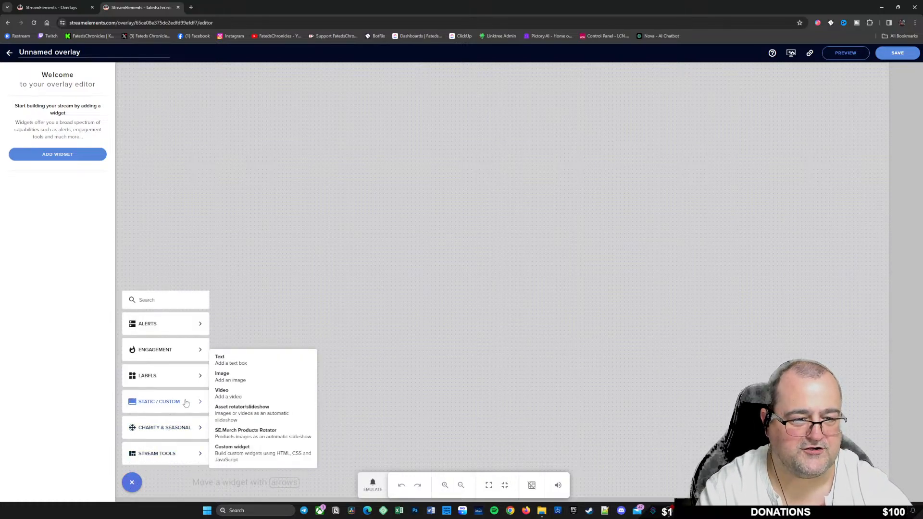
pyautogui.moveTo(181, 375)
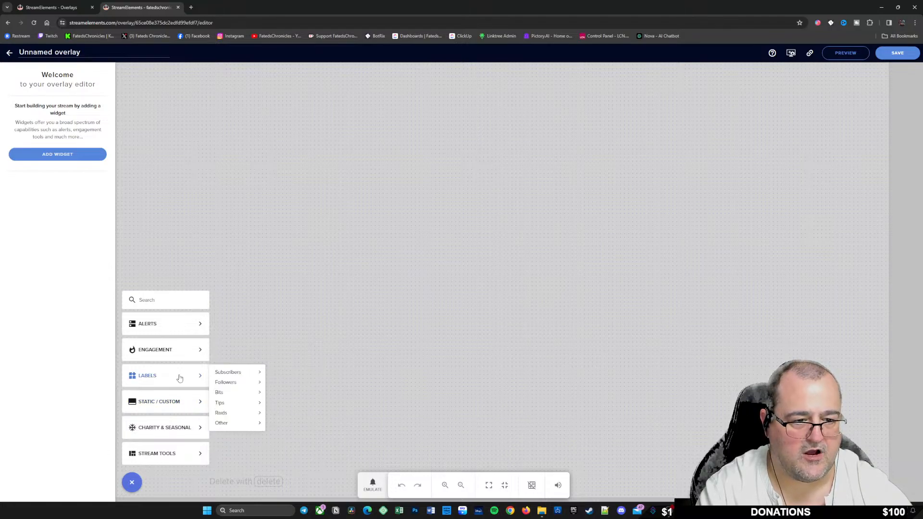
pyautogui.moveTo(181, 351)
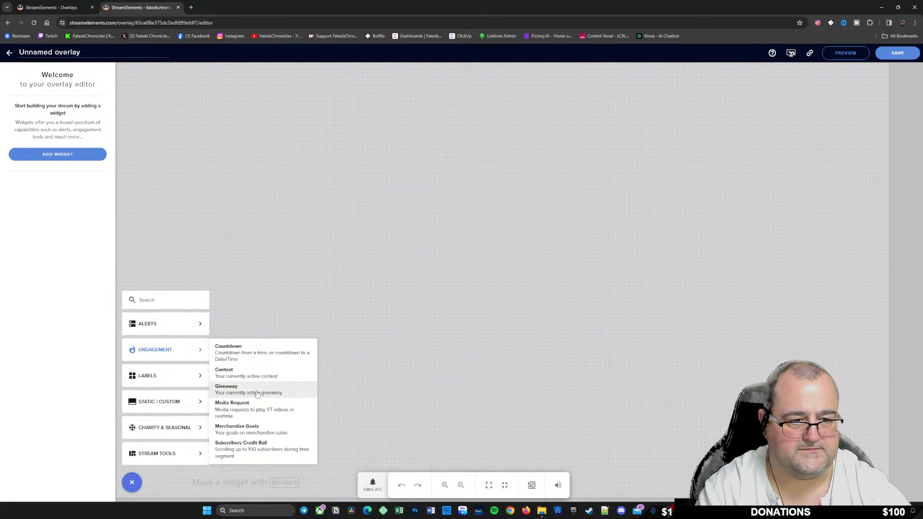
pyautogui.click(237, 390)
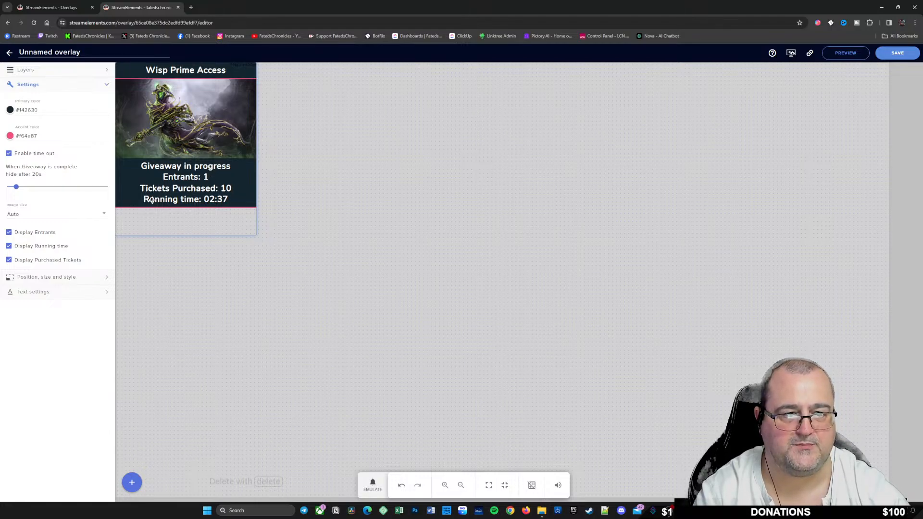
# Move the giveaway widget against the right edge of the canvas, in the lower half, and save the overlay as Giveaway
pyautogui.moveTo(222, 201); pyautogui.dragTo(187, 277)
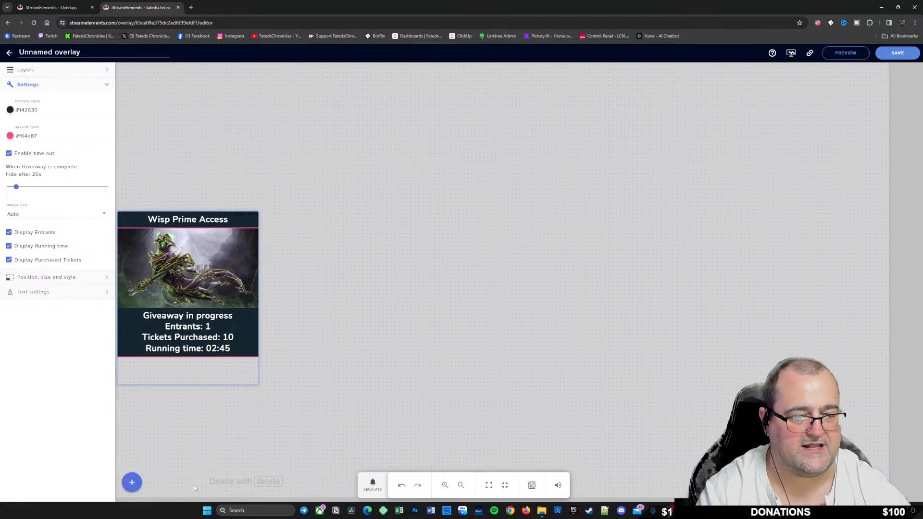
pyautogui.moveTo(171, 283); pyautogui.dragTo(799, 335)
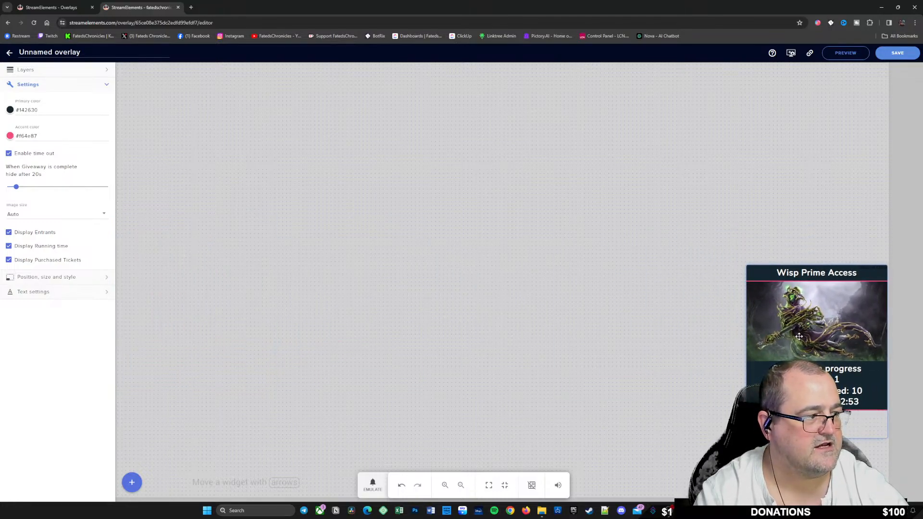
pyautogui.click(896, 53)
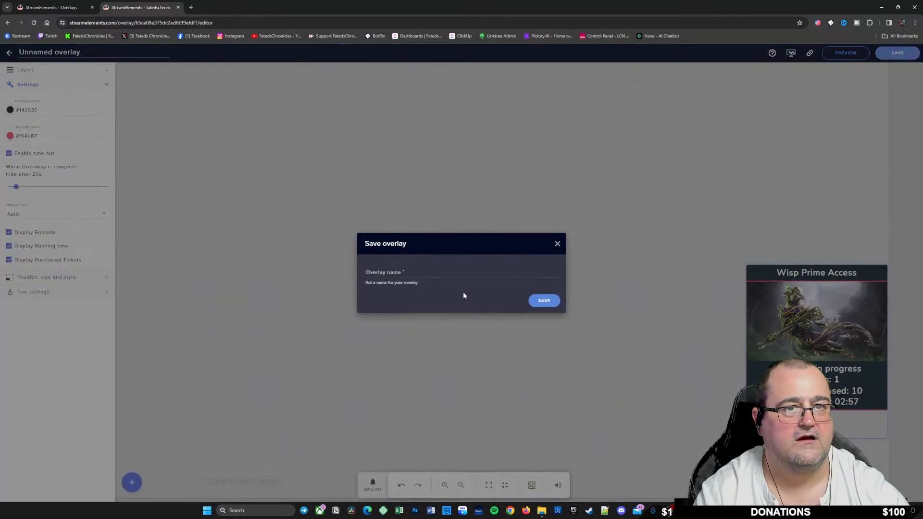
pyautogui.click(401, 272)
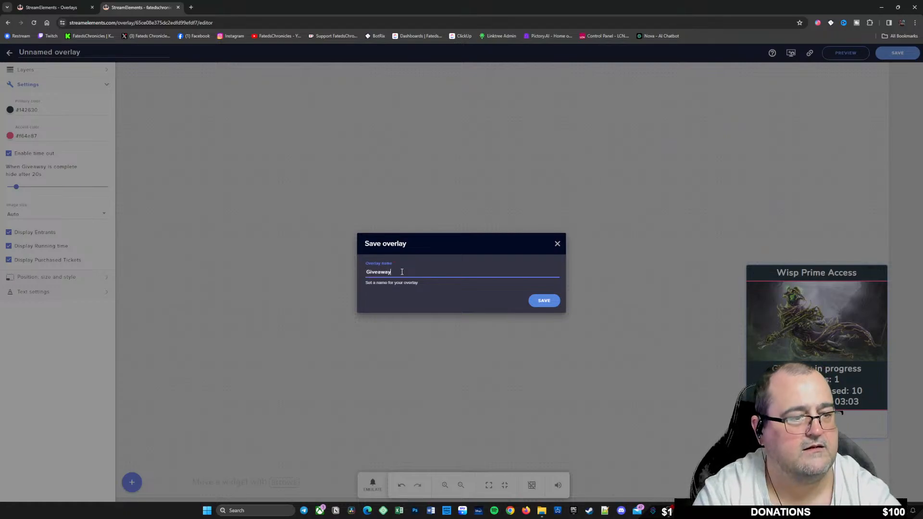
pyautogui.click(544, 300)
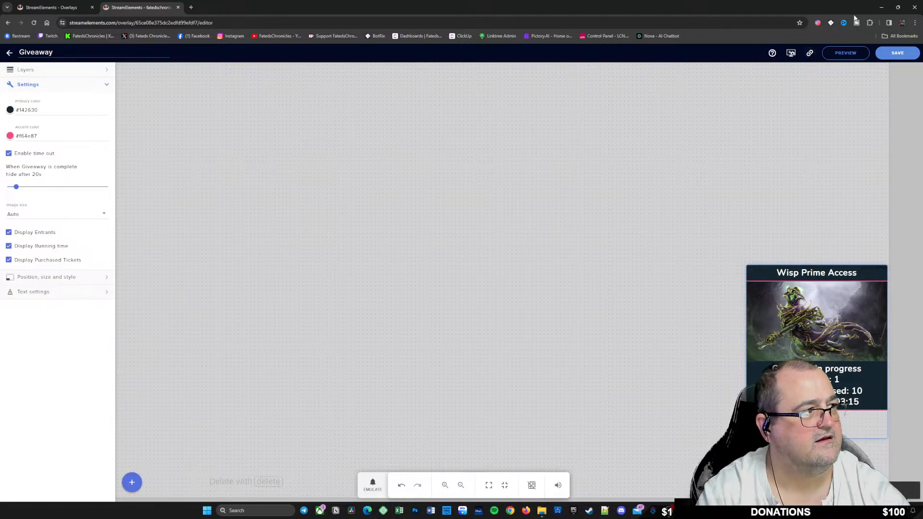
# Switch to OBS Studio, maximize it, and add a new browser source named Giveaway to the SE---GiveAway scene
pyautogui.click(881, 7)
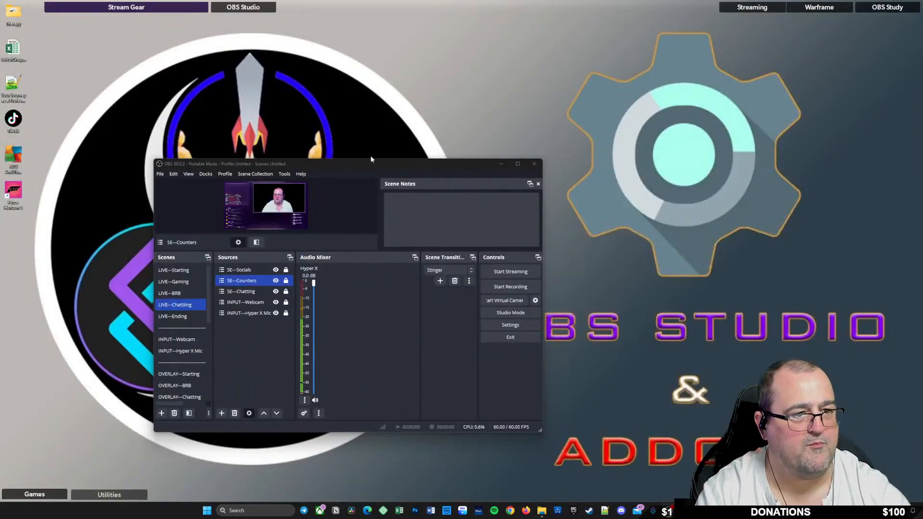
pyautogui.moveTo(371, 159); pyautogui.dragTo(438, 2)
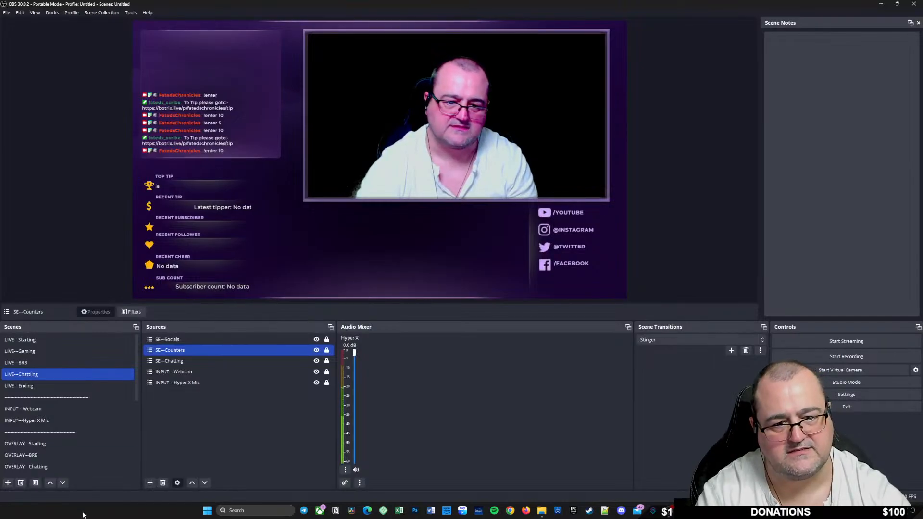
pyautogui.scroll(-4, 59, 445)
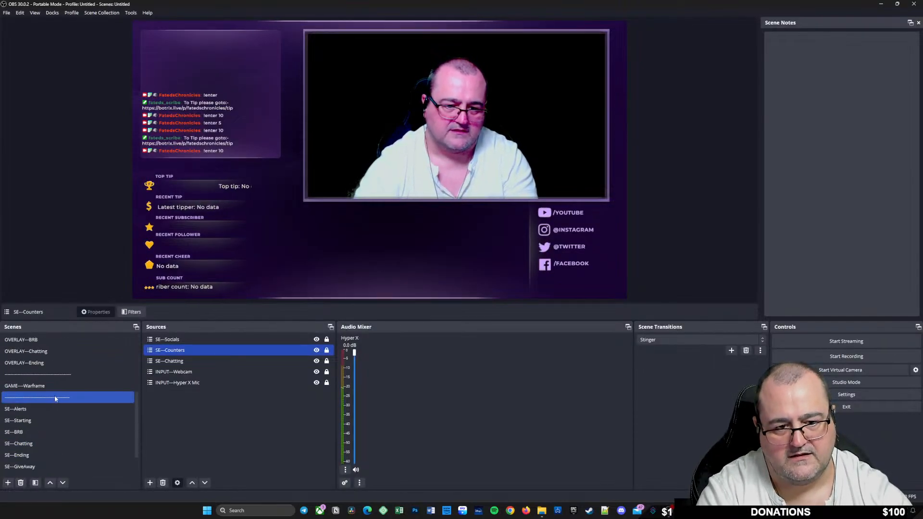
pyautogui.scroll(-1, 55, 398)
pyautogui.click(41, 432)
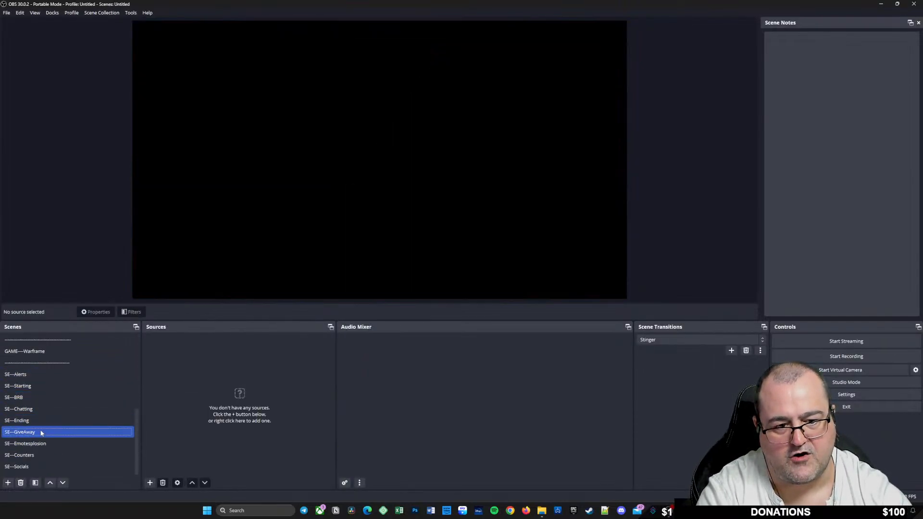
pyautogui.rightClick(168, 361)
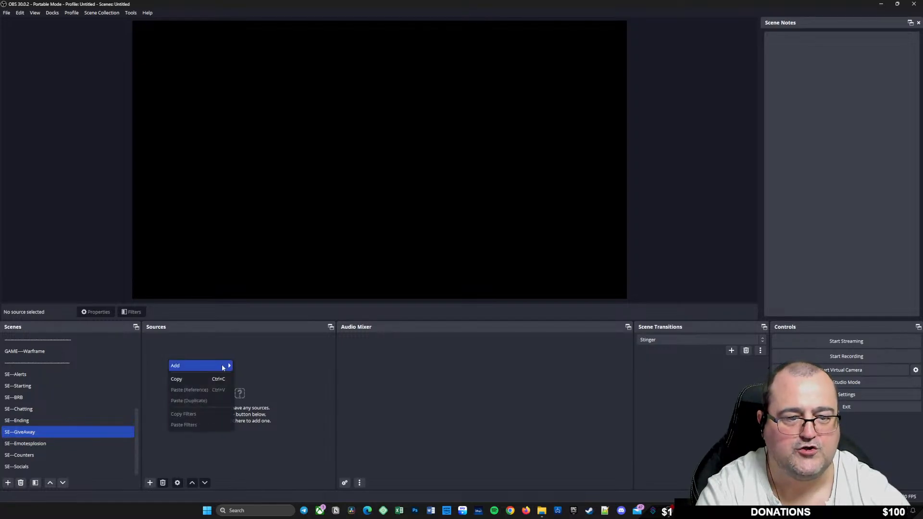
pyautogui.moveTo(221, 365)
pyautogui.click(269, 377)
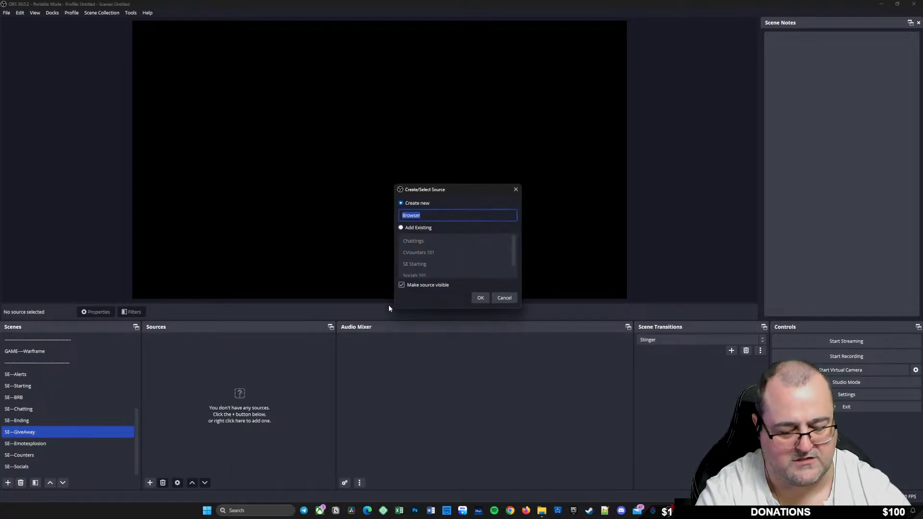
pyautogui.write('Givea')
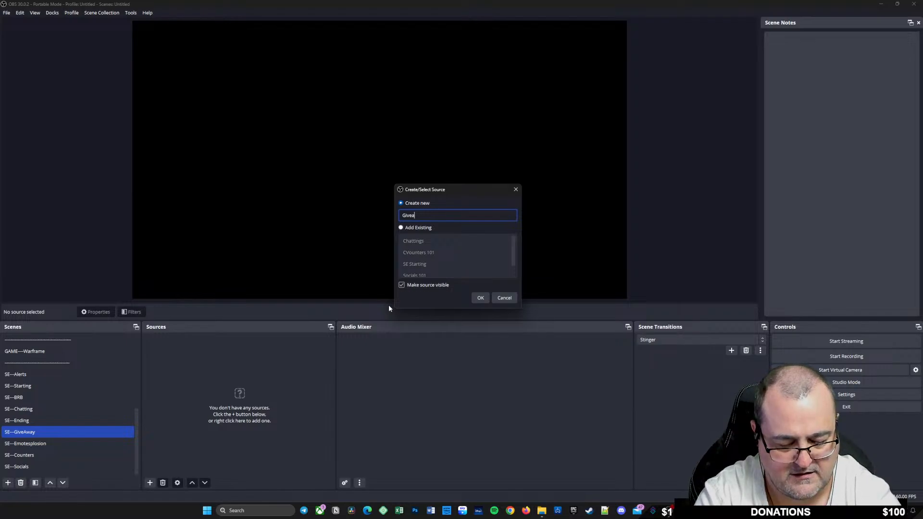
pyautogui.write('way')
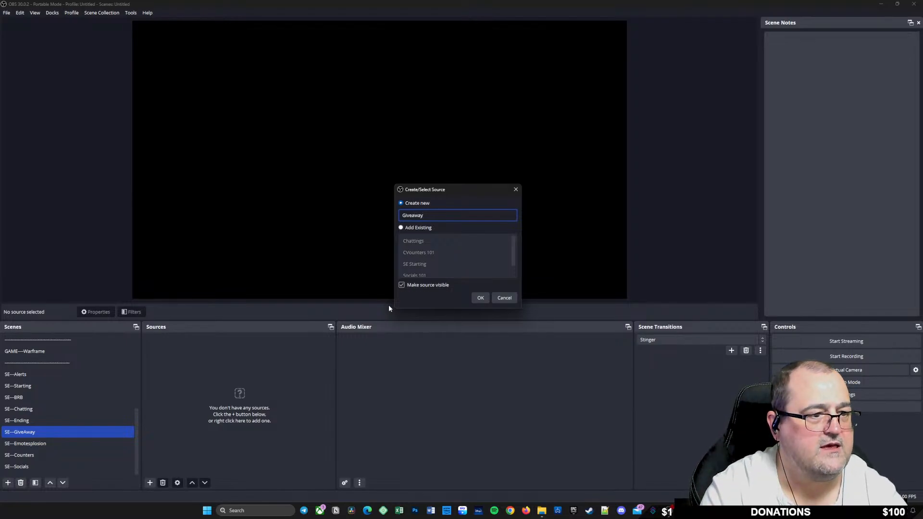
pyautogui.press('Return')
# Paste the private overlay URL into the Giveaway source, set it to 1920 by 1080, and keep the shutdown and refresh options off
pyautogui.moveTo(473, 268); pyautogui.dragTo(370, 263)
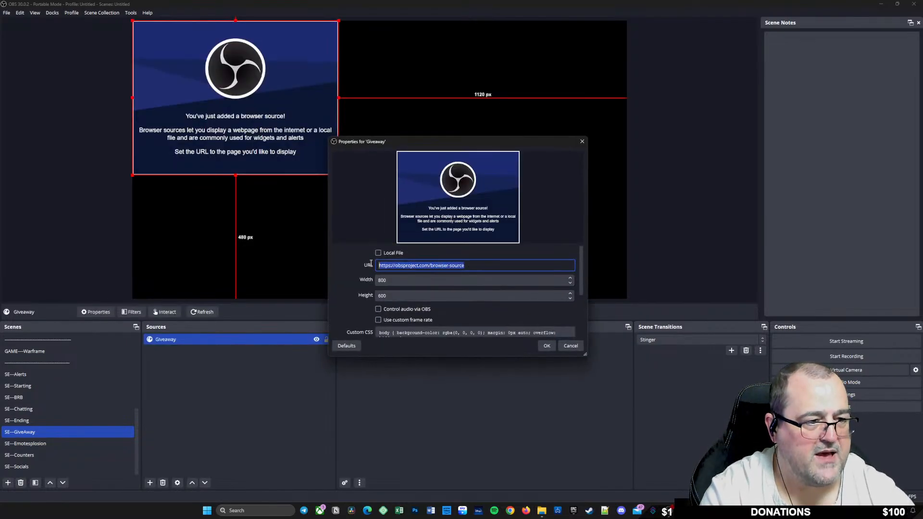
pyautogui.hotkey('ctrl', 'v')
pyautogui.doubleClick(380, 280)
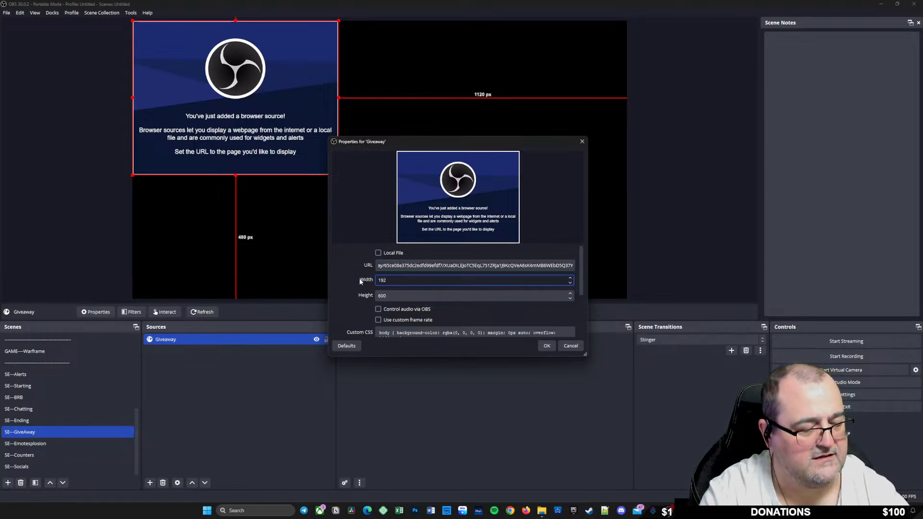
pyautogui.press('Tab')
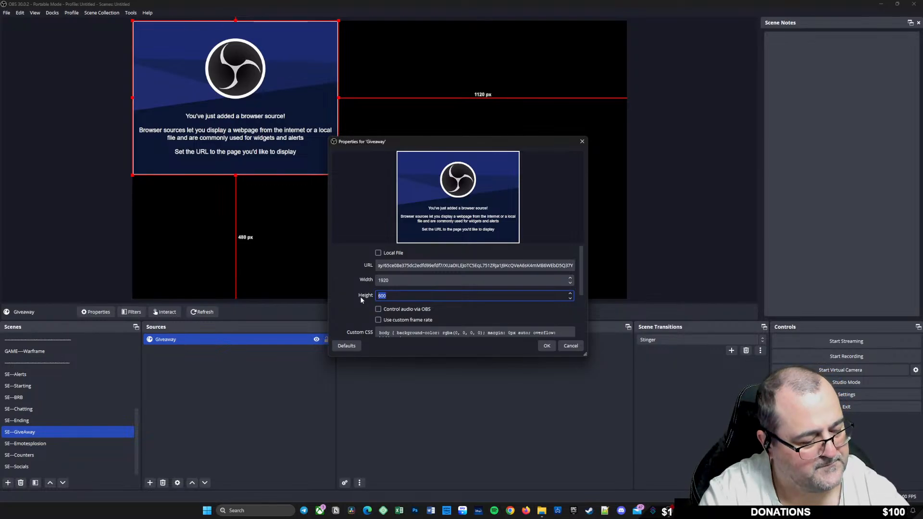
pyautogui.write('1080')
pyautogui.scroll(-3, 463, 315)
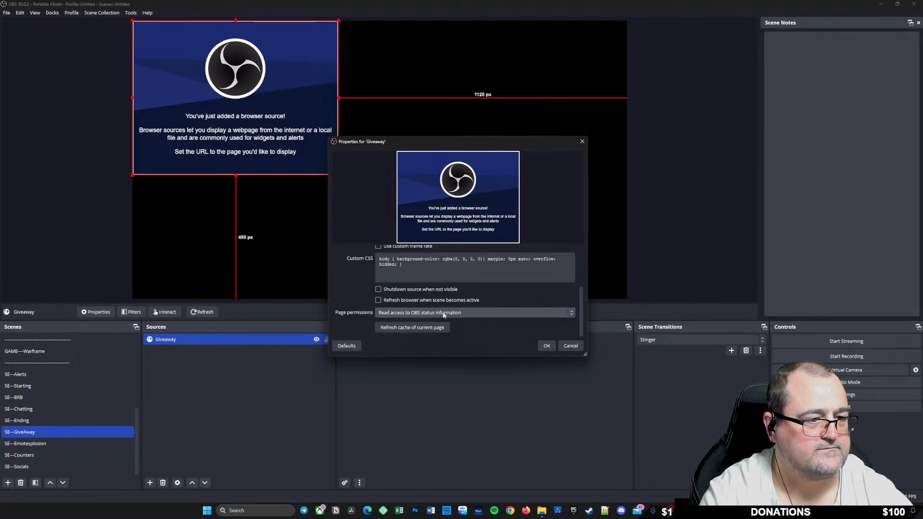
pyautogui.click(378, 289)
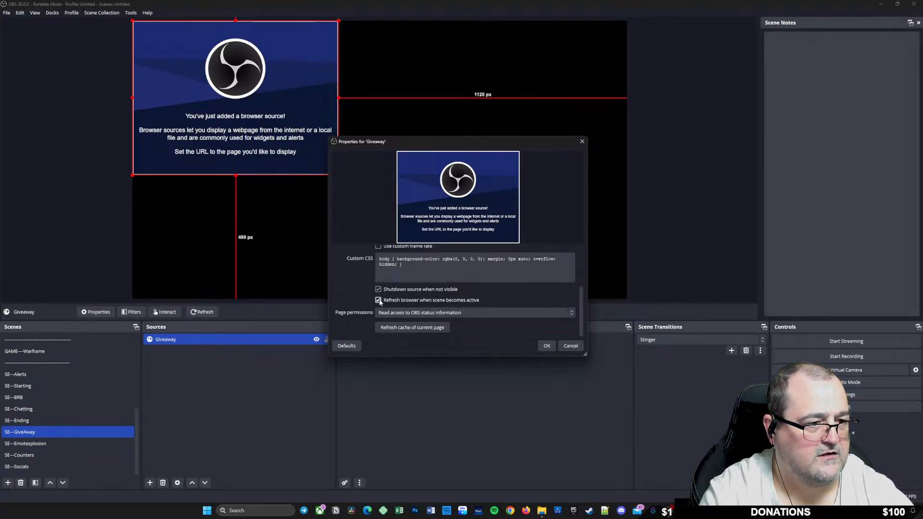
pyautogui.click(382, 291)
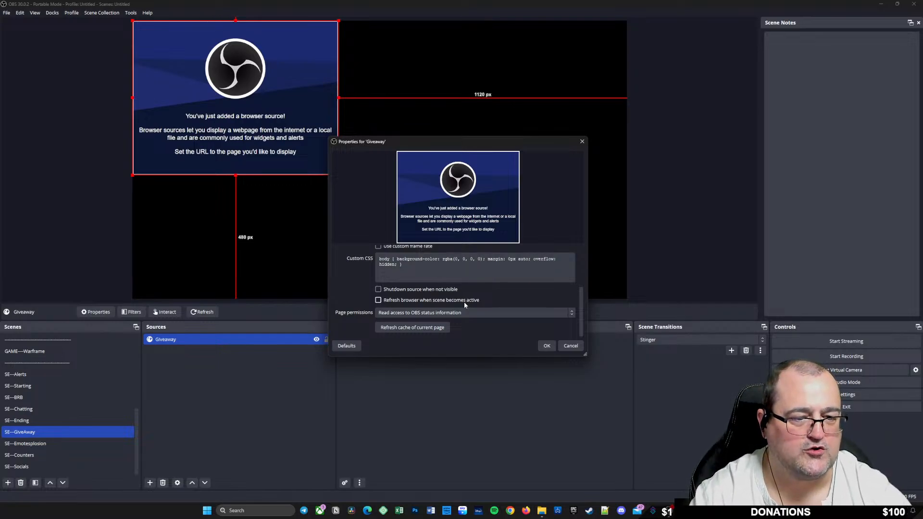
pyautogui.scroll(5, 46, 367)
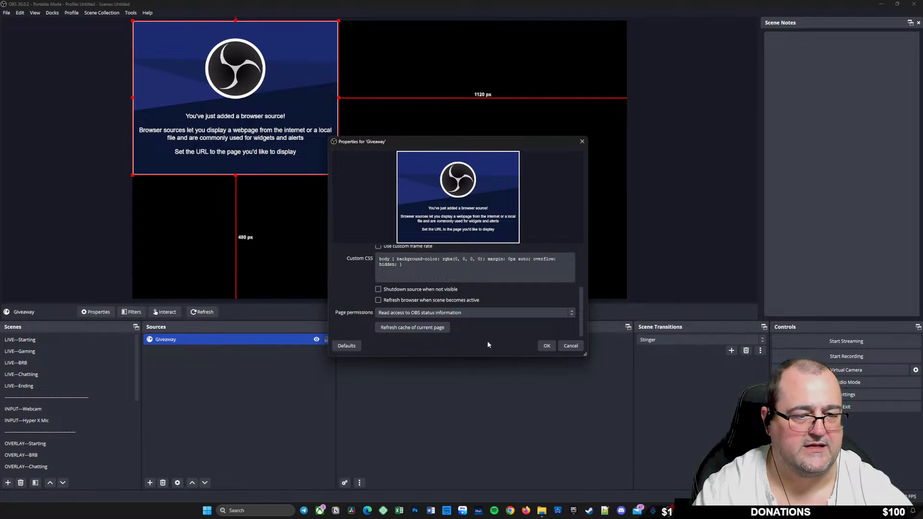
pyautogui.click(547, 346)
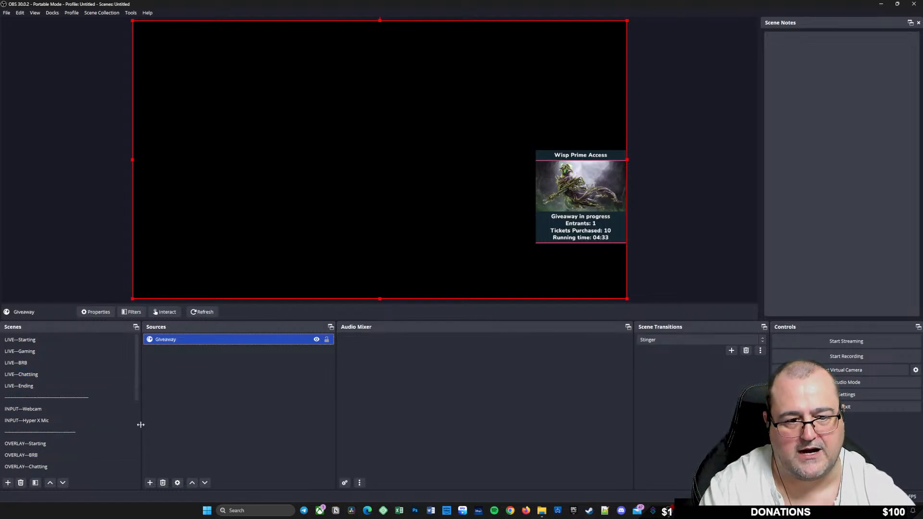
# Add the existing SE---GiveAway scene as a source in LIVE---Chatting and move the giveaway panel below the webcam frame
pyautogui.click(61, 374)
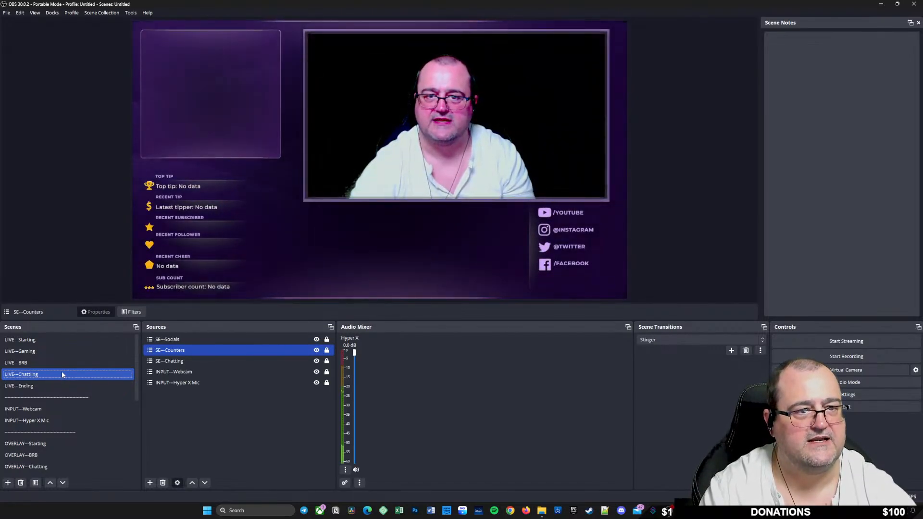
pyautogui.keyDown('ctrl'); pyautogui.click(218, 362); pyautogui.keyUp('ctrl')
pyautogui.keyDown('ctrl'); pyautogui.click(218, 361); pyautogui.keyUp('ctrl')
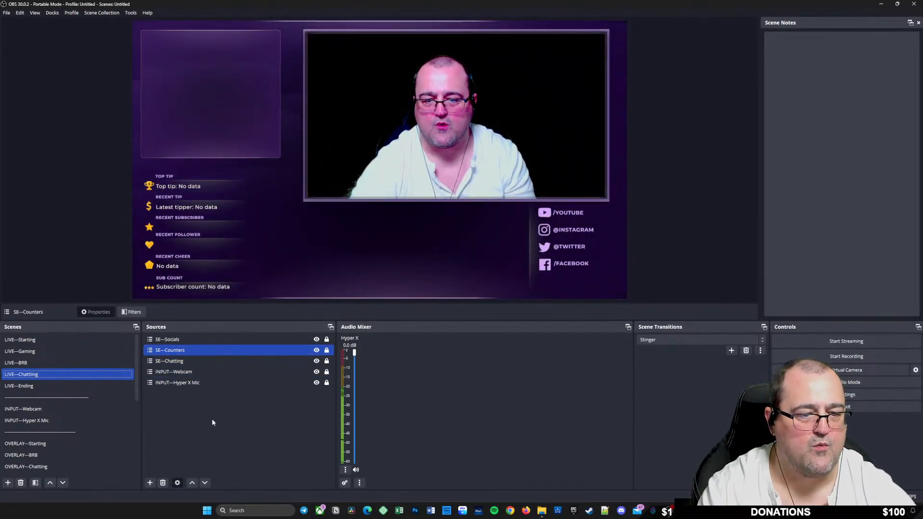
pyautogui.click(149, 482)
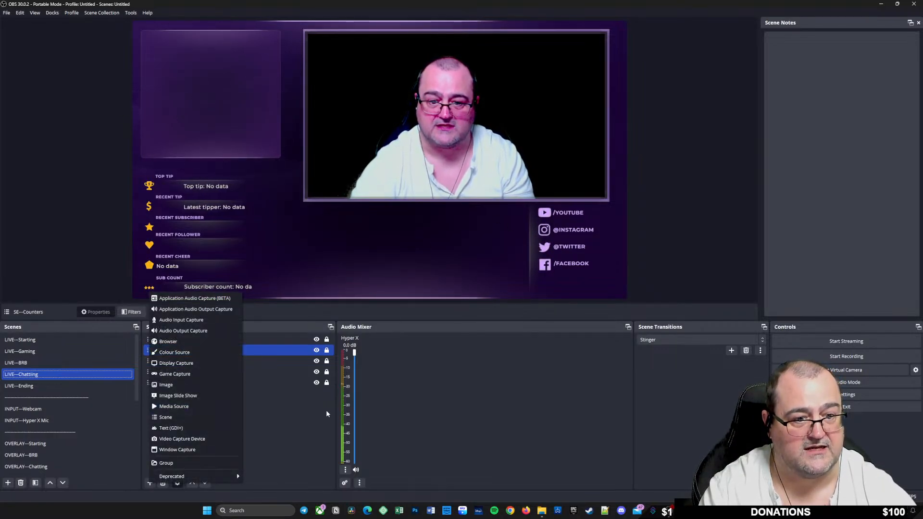
pyautogui.click(178, 417)
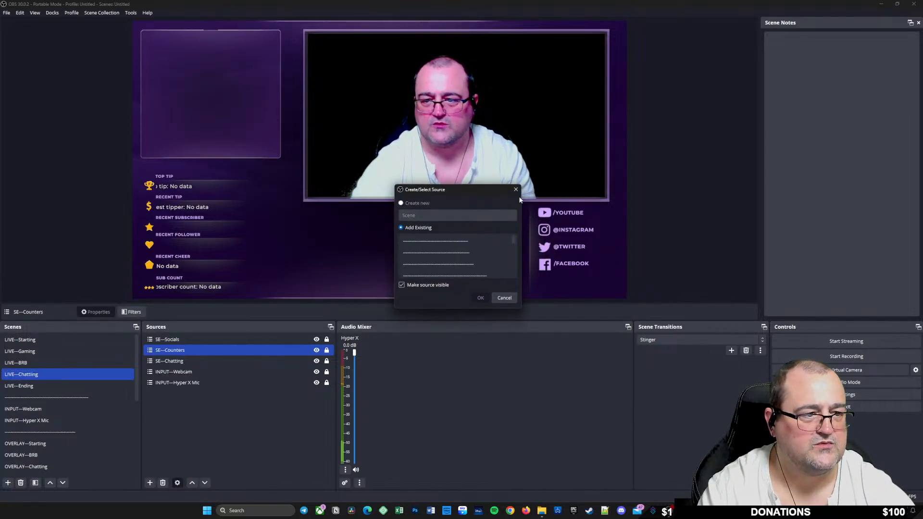
pyautogui.scroll(-5, 456, 245)
pyautogui.click(461, 242)
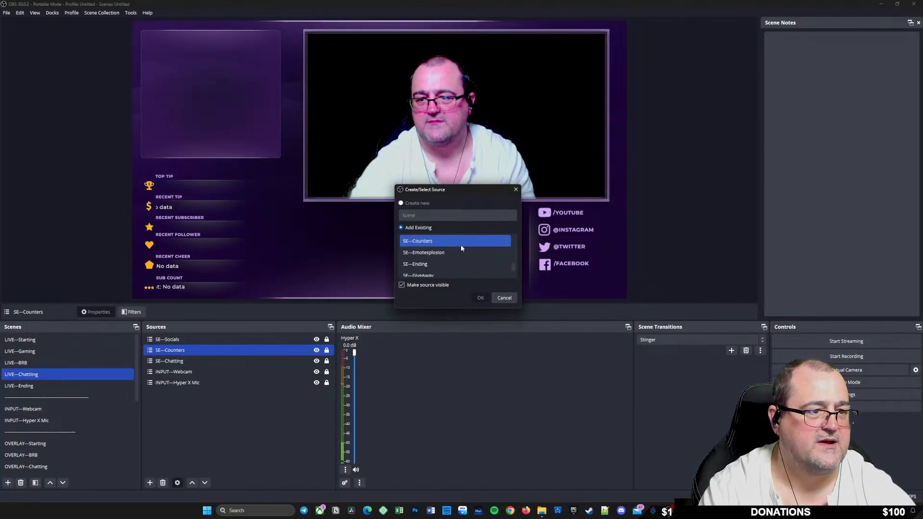
pyautogui.click(453, 252)
pyautogui.click(454, 273)
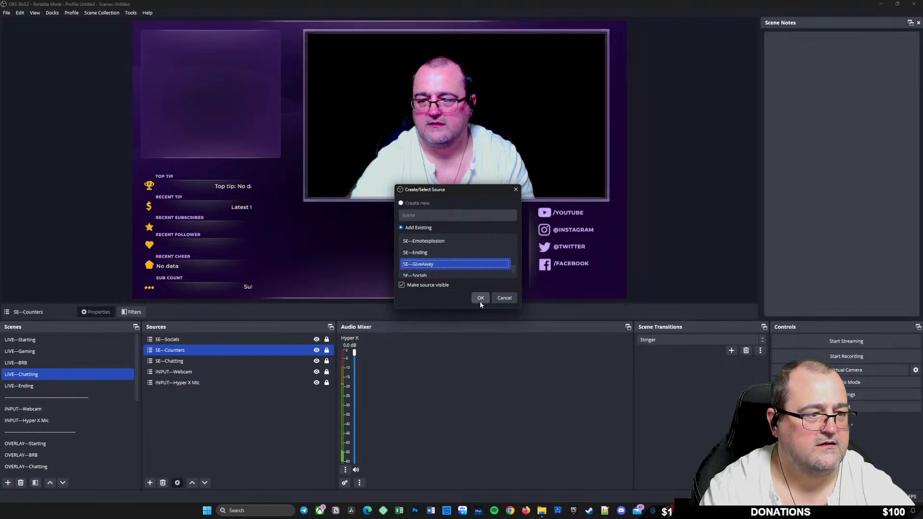
pyautogui.click(480, 297)
pyautogui.moveTo(569, 213); pyautogui.dragTo(398, 254)
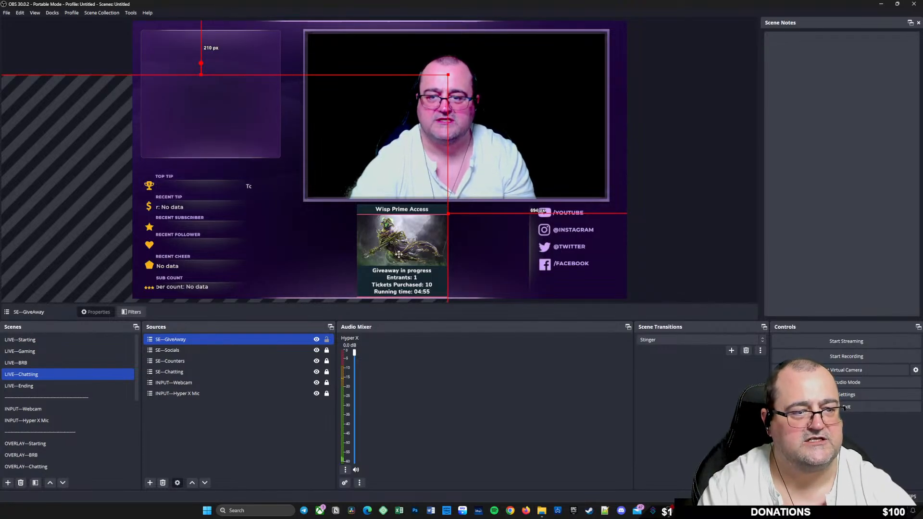
# Crop the SE---GiveAway source tightly around the giveaway panel and lock it centred below the webcam frame in LIVE---Chatting
pyautogui.moveTo(398, 254); pyautogui.dragTo(578, 201)
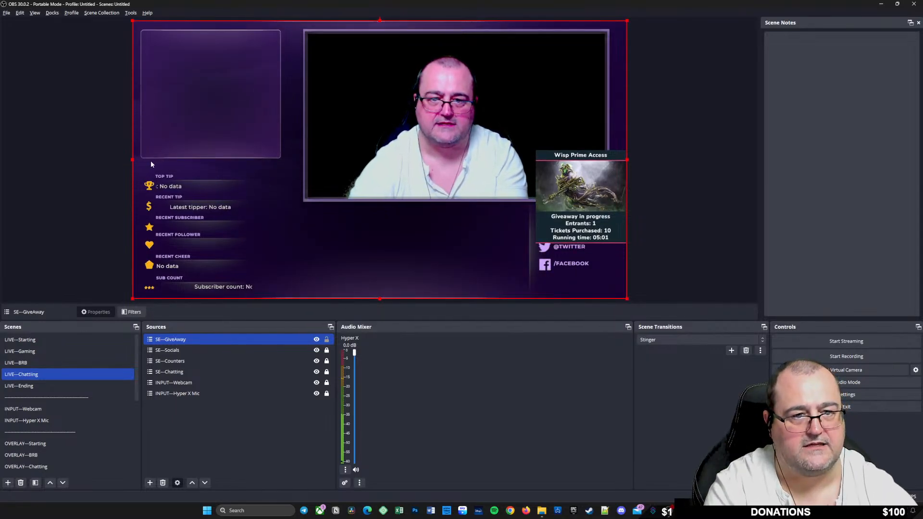
pyautogui.moveTo(133, 159); pyautogui.dragTo(533, 209)
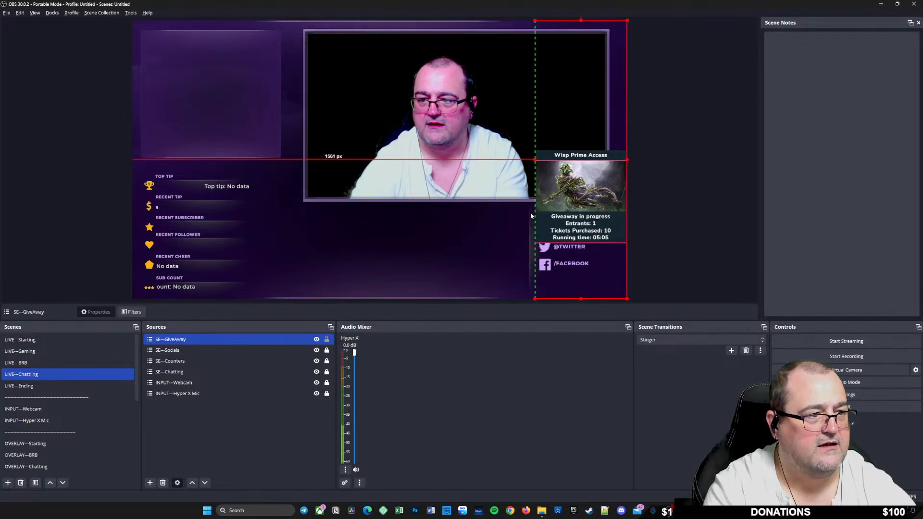
pyautogui.moveTo(580, 299); pyautogui.dragTo(581, 246)
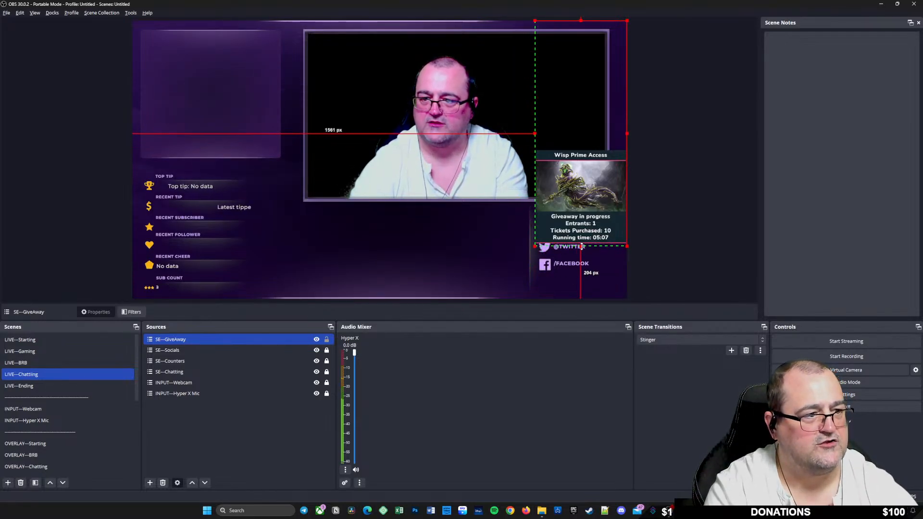
pyautogui.moveTo(580, 21); pyautogui.dragTo(581, 148)
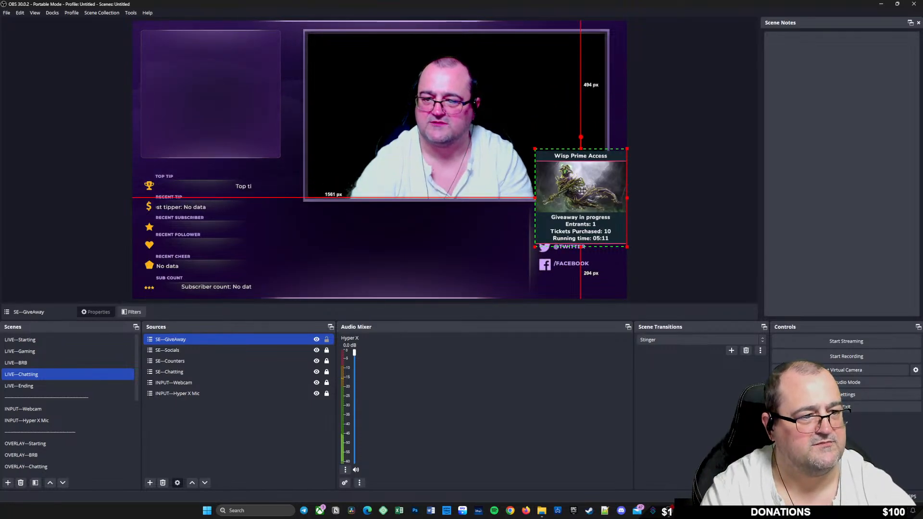
pyautogui.moveTo(582, 191); pyautogui.dragTo(384, 243)
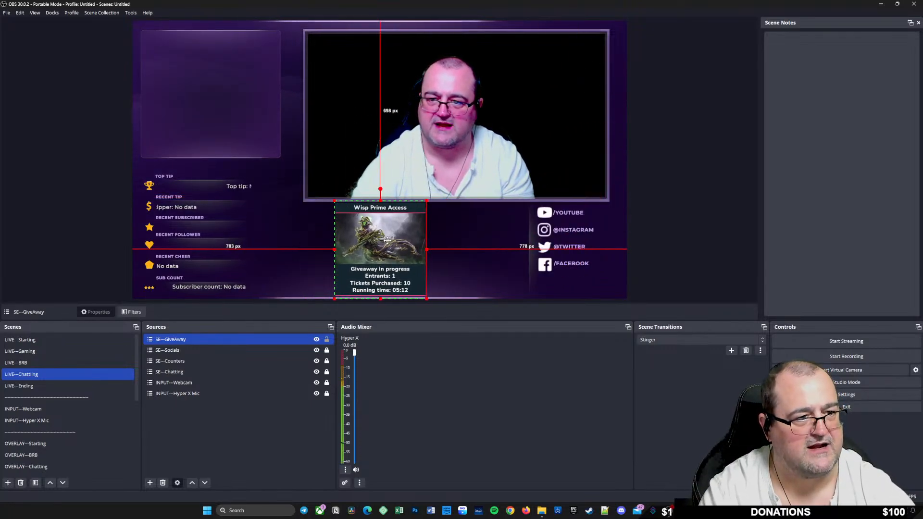
pyautogui.click(327, 340)
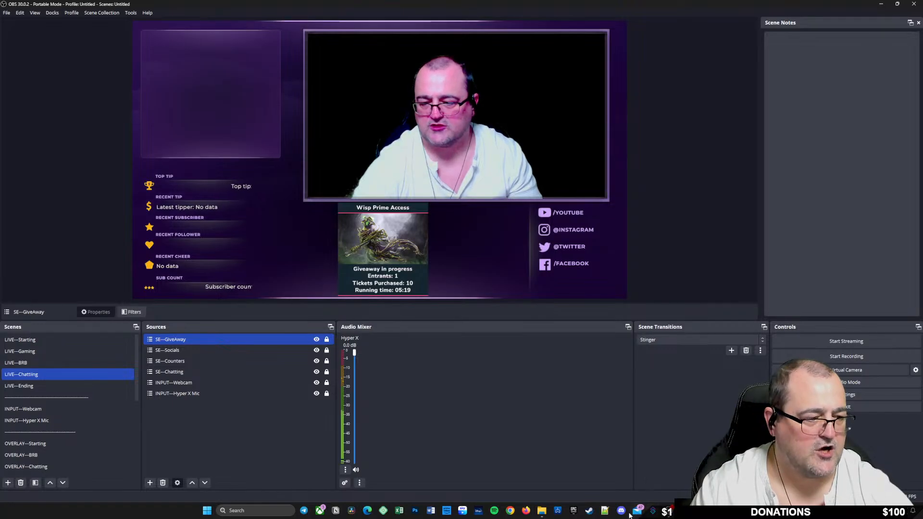
# Arrange OBS side by side with the StreamElements Chrome window and show the Overlays dashboard page
pyautogui.moveTo(469, 4); pyautogui.dragTo(24, 171)
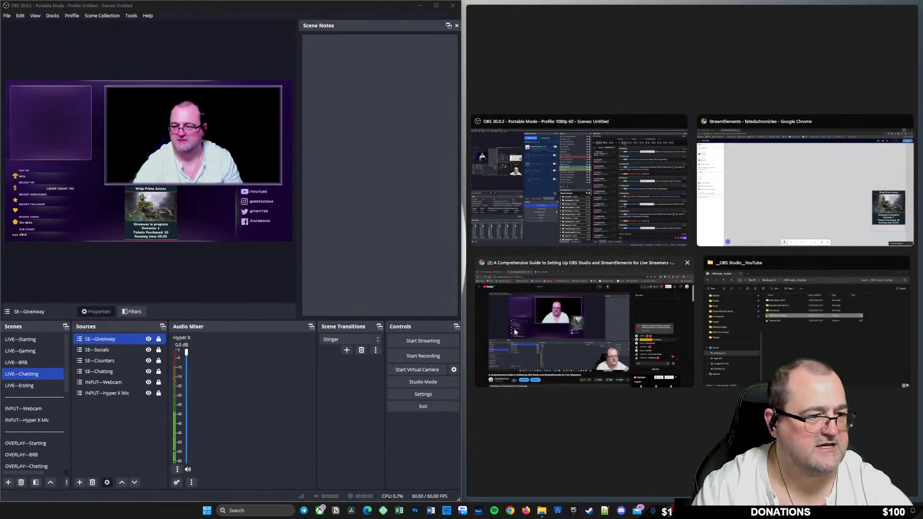
pyautogui.click(832, 180)
pyautogui.click(512, 8)
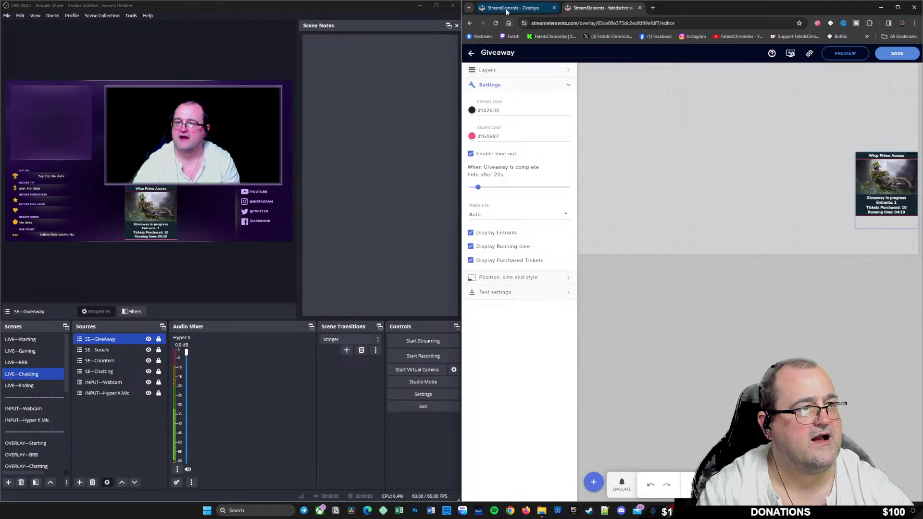
# Open the running Wisp Prime Access giveaway in StreamElements, close it to entries, and draw a winner
pyautogui.click(476, 57)
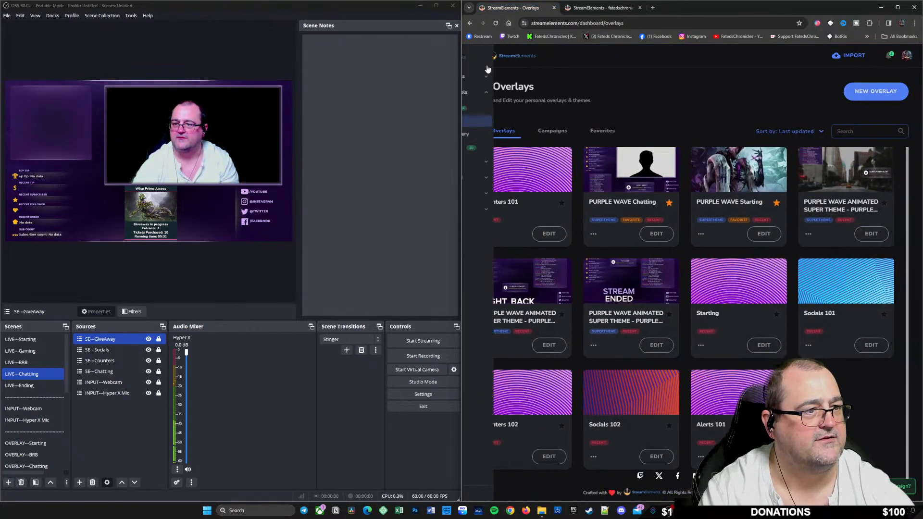
pyautogui.click(499, 194)
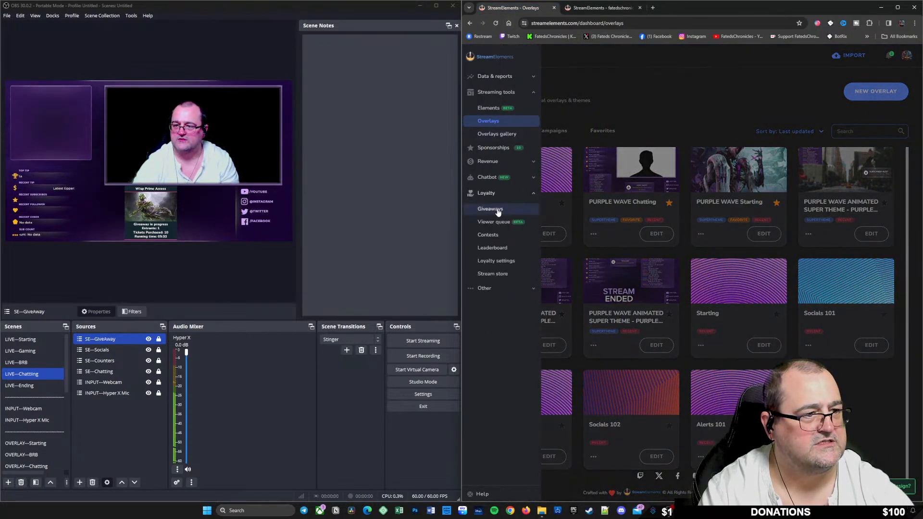
pyautogui.click(497, 208)
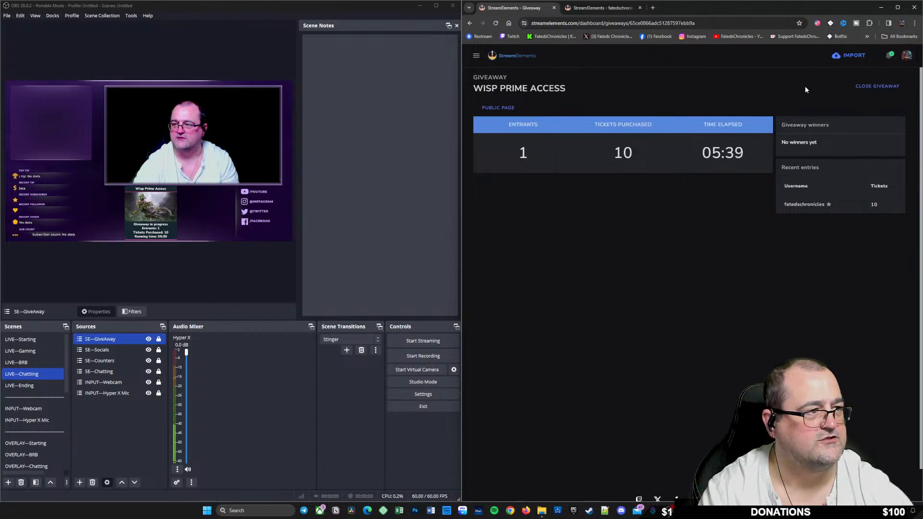
pyautogui.click(869, 87)
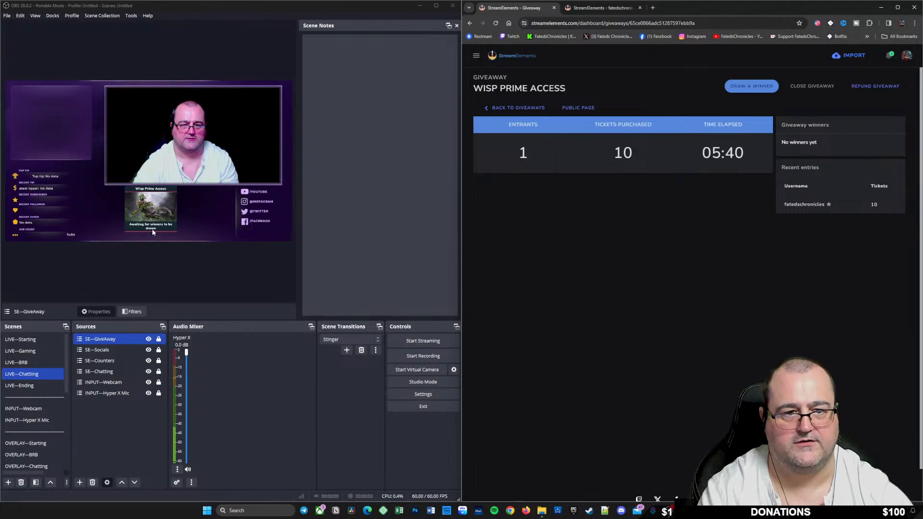
pyautogui.click(749, 87)
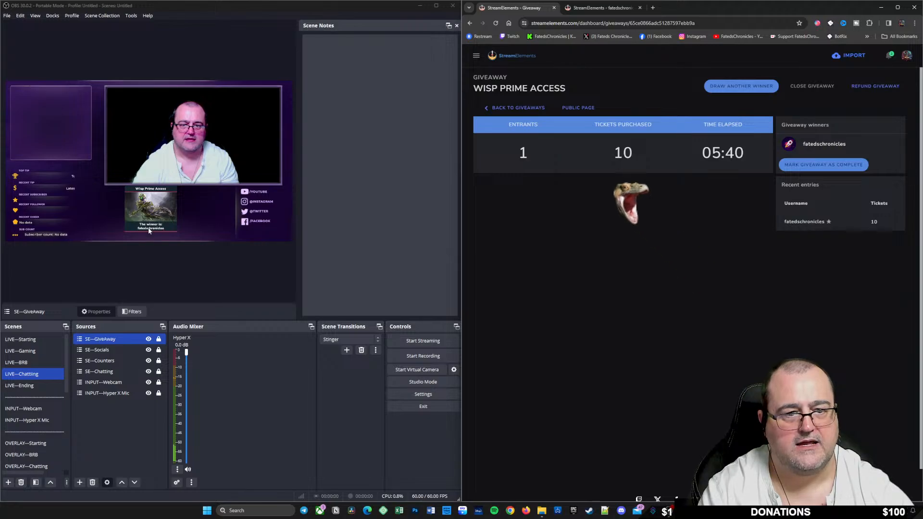
# Maximize OBS to examine the winner on the giveaway panel and restore the side-by-side layout
pyautogui.doubleClick(239, 6)
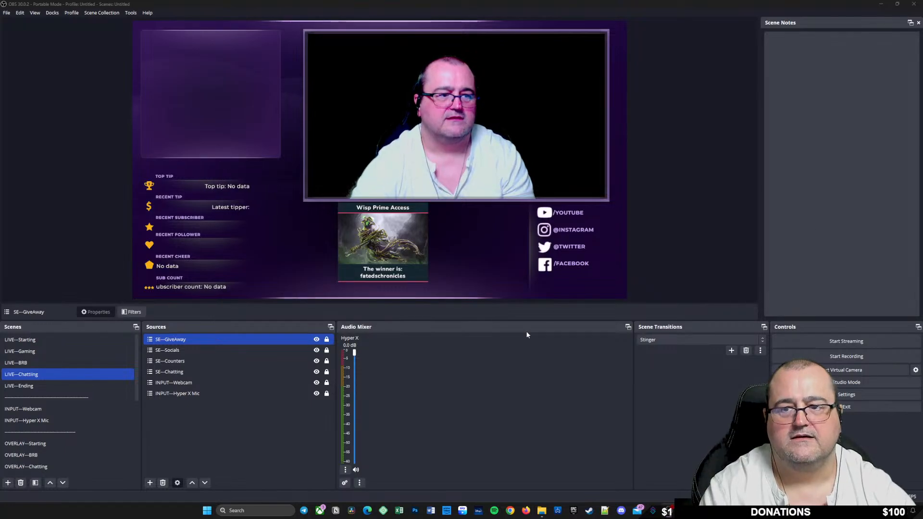
pyautogui.moveTo(630, 4); pyautogui.dragTo(2, 82)
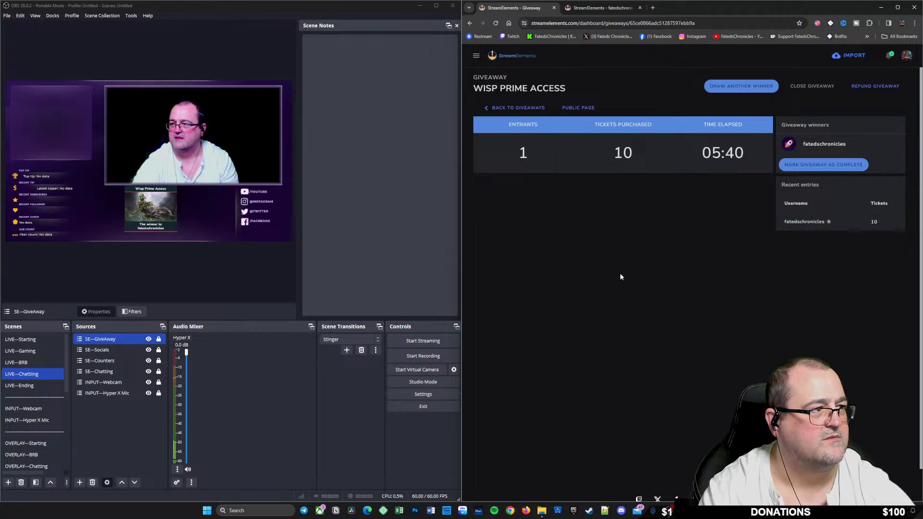
# Add a browser source named Alertss to the SE---Alerts scene and copy the Alerts 101 overlay URL from the StreamElements overlays list
pyautogui.click(476, 56)
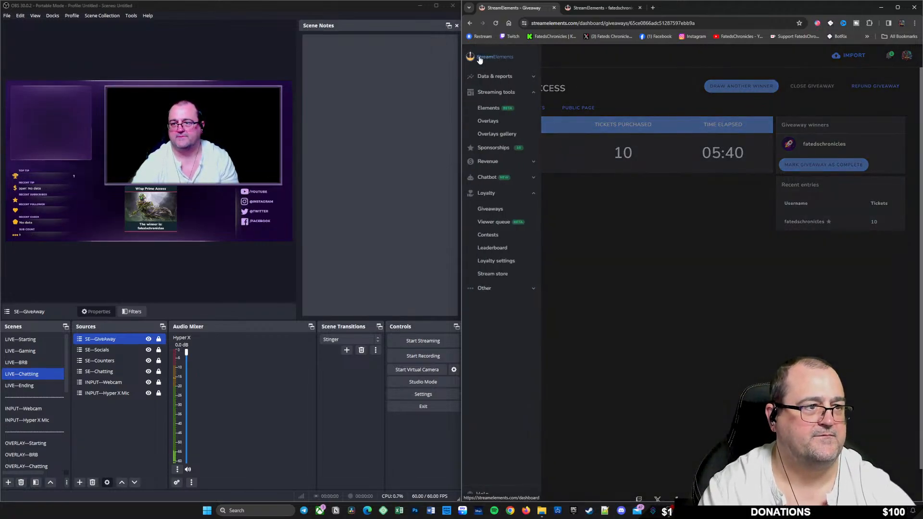
pyautogui.click(488, 121)
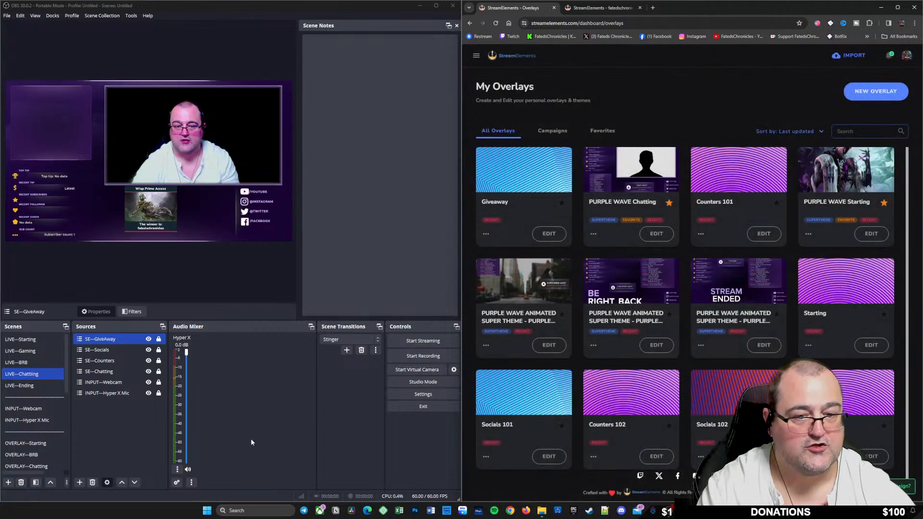
pyautogui.scroll(-4, 31, 440)
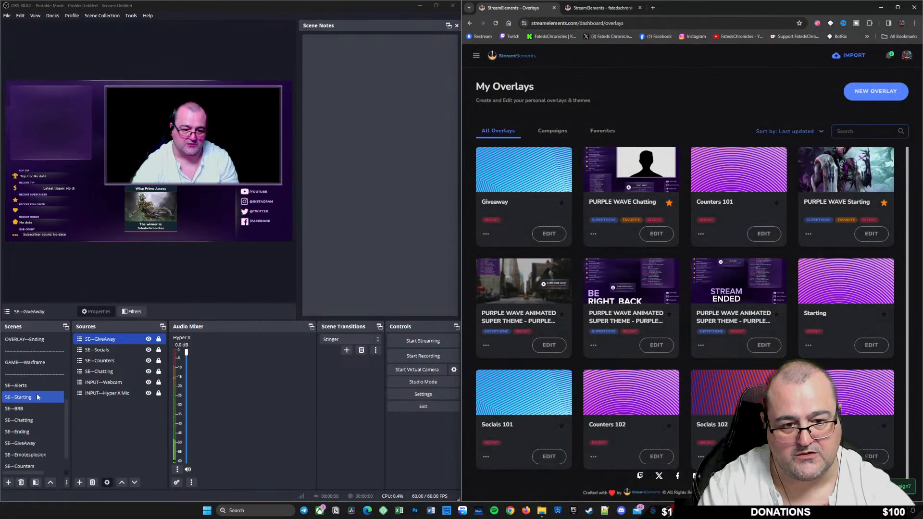
pyautogui.click(31, 386)
pyautogui.rightClick(105, 353)
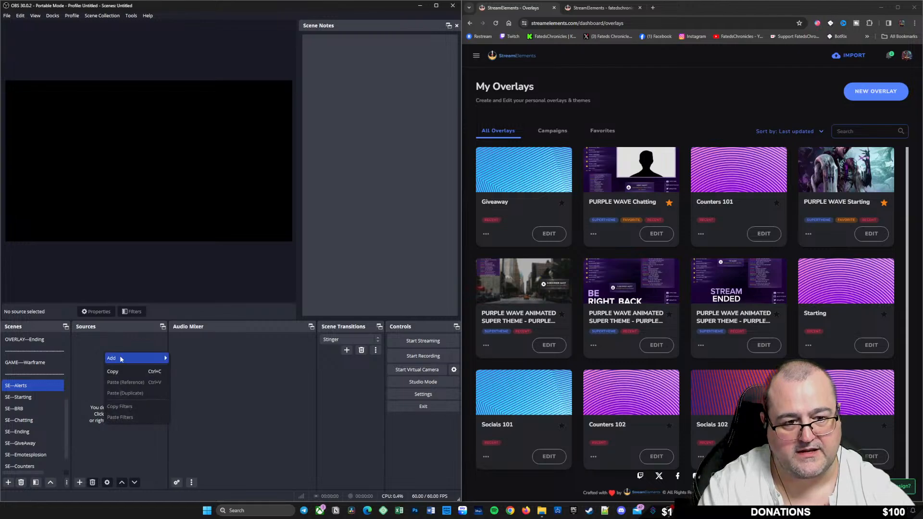
pyautogui.moveTo(146, 360)
pyautogui.click(186, 378)
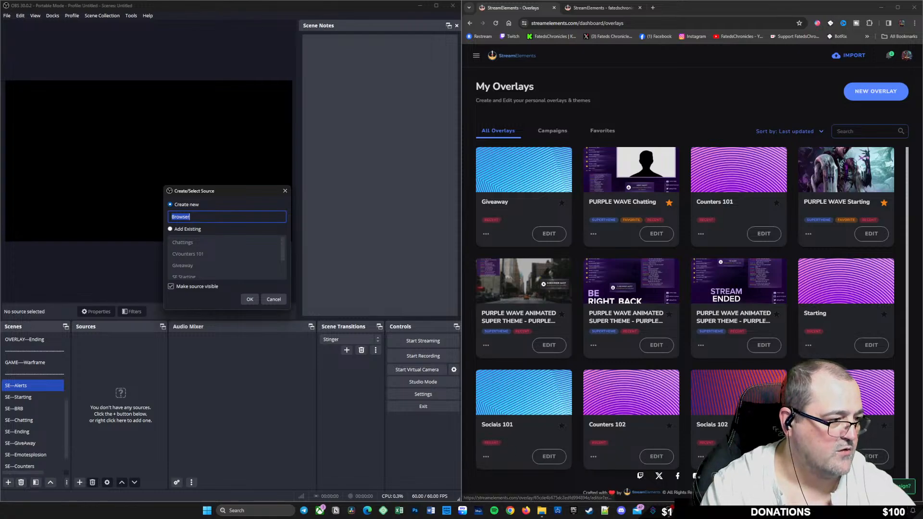
pyautogui.click(808, 457)
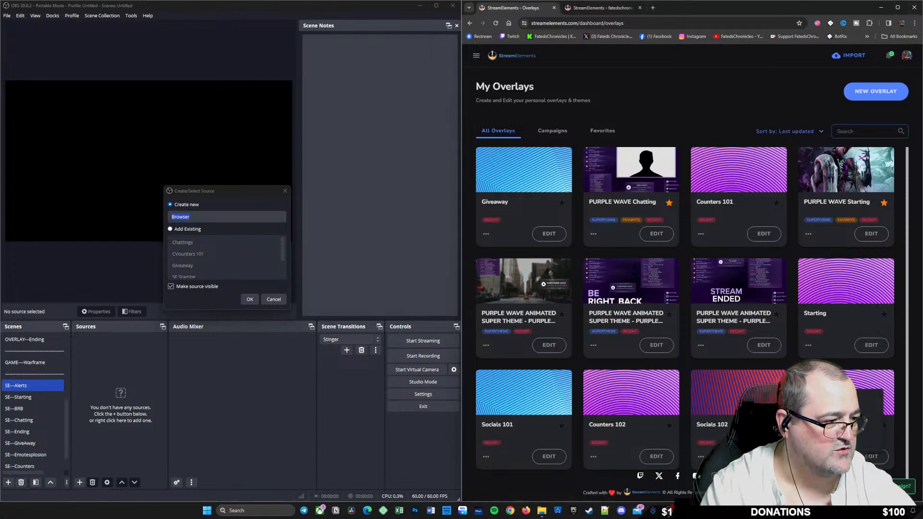
pyautogui.click(191, 217)
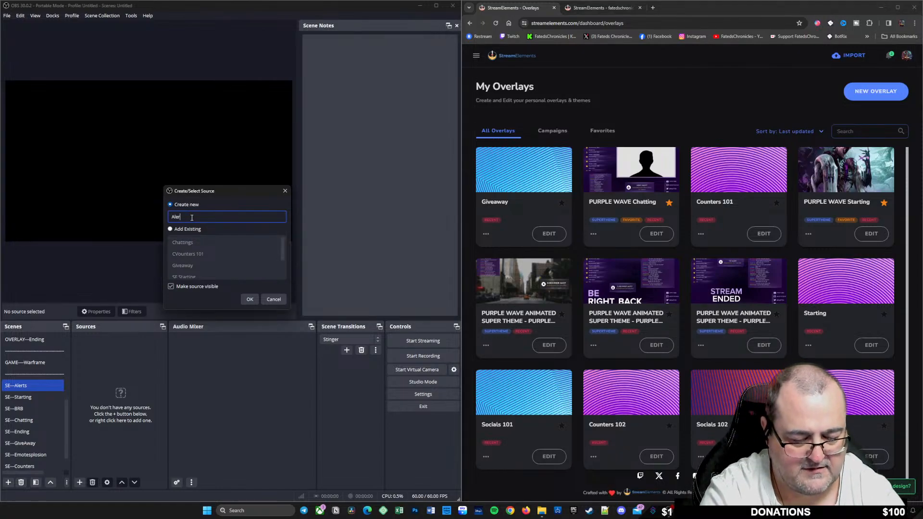
pyautogui.press('Return')
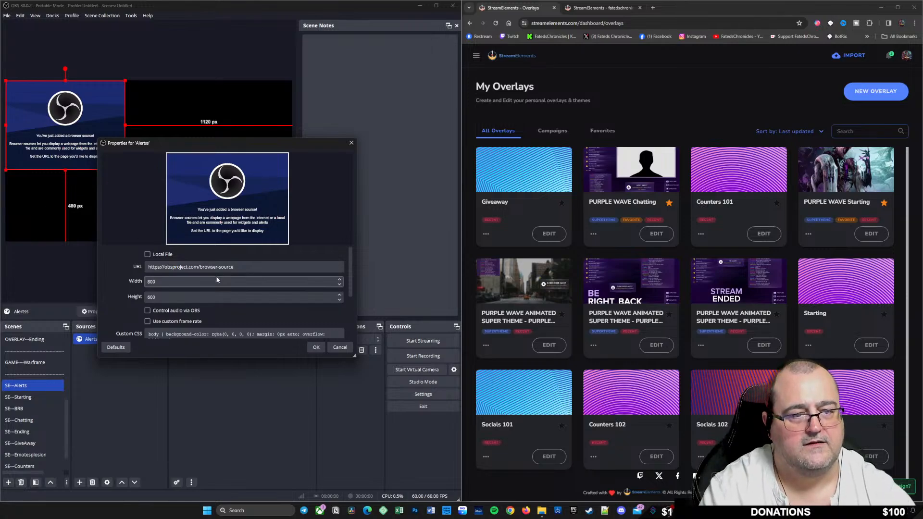
# Paste the private overlay URL into the Alertss source and set it to 1920 by 1080, keeping the shutdown and refresh options off
pyautogui.moveTo(256, 269); pyautogui.dragTo(111, 267)
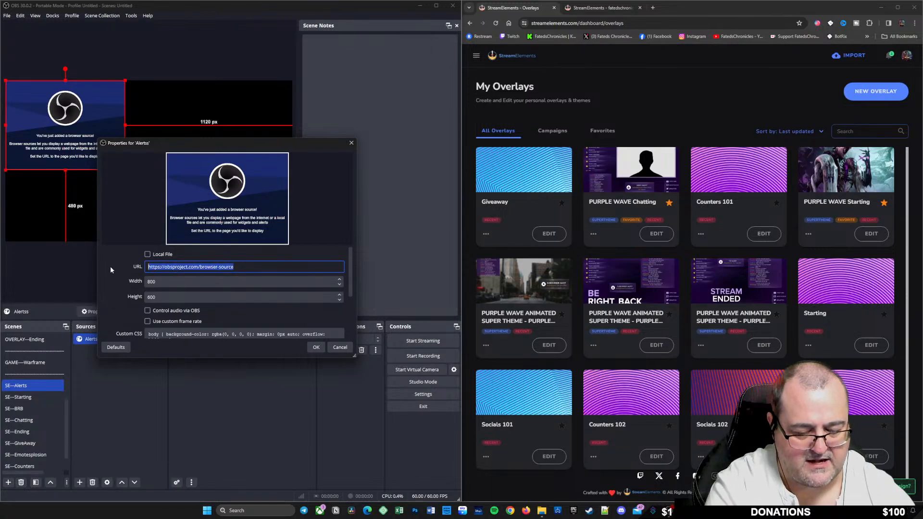
pyautogui.hotkey('ctrl', 'v')
pyautogui.press('Tab')
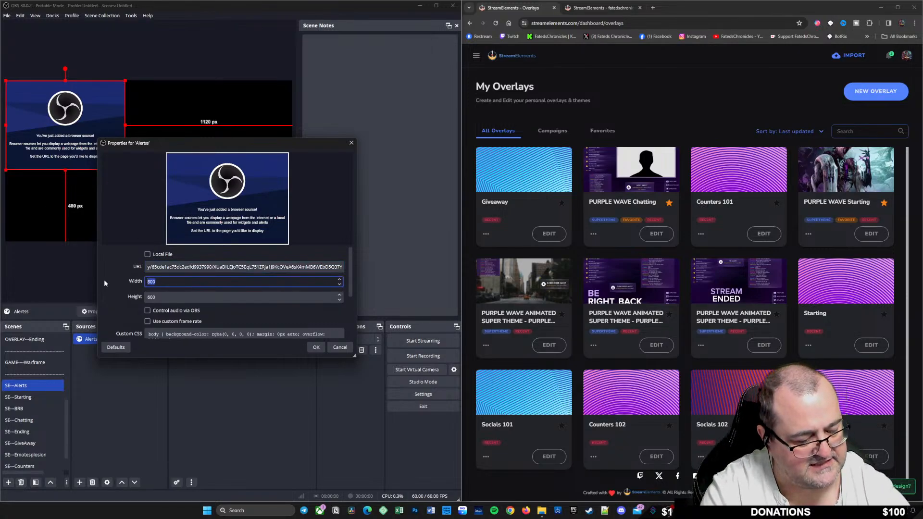
pyautogui.write('1920')
pyautogui.press('Tab')
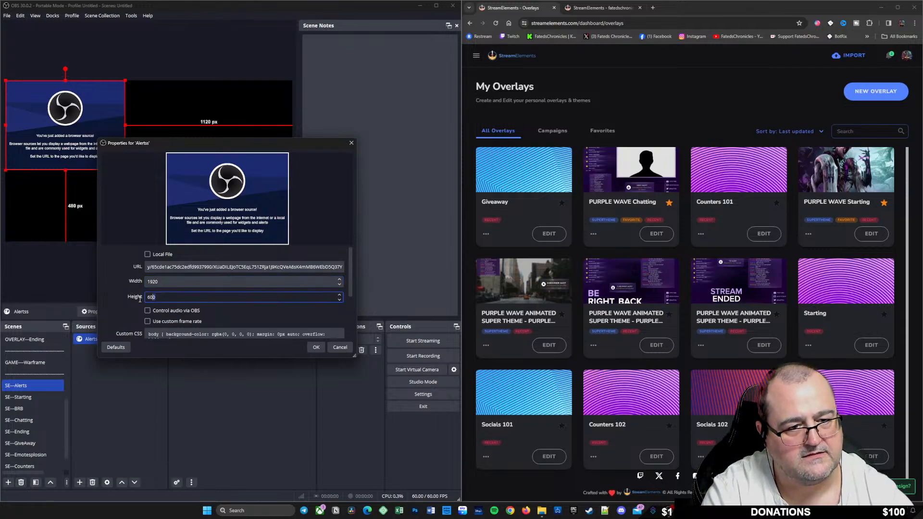
pyautogui.write('1080')
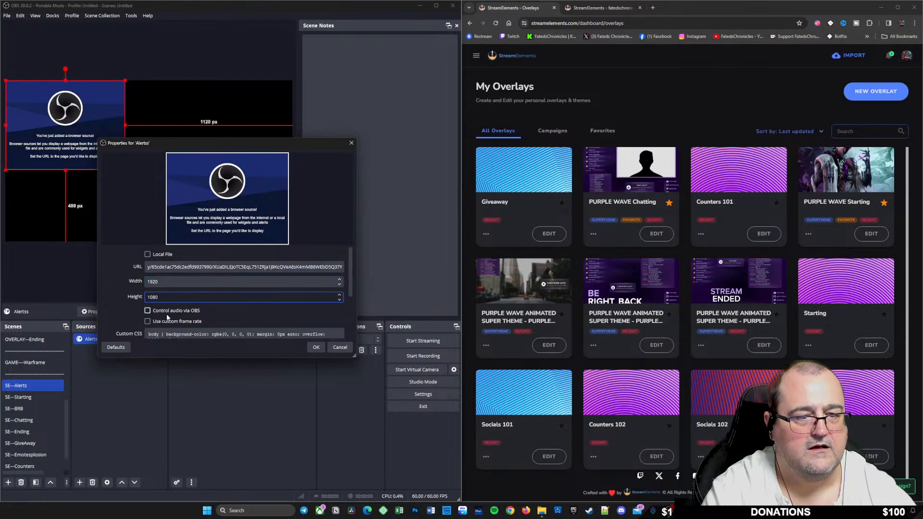
pyautogui.scroll(-3, 235, 326)
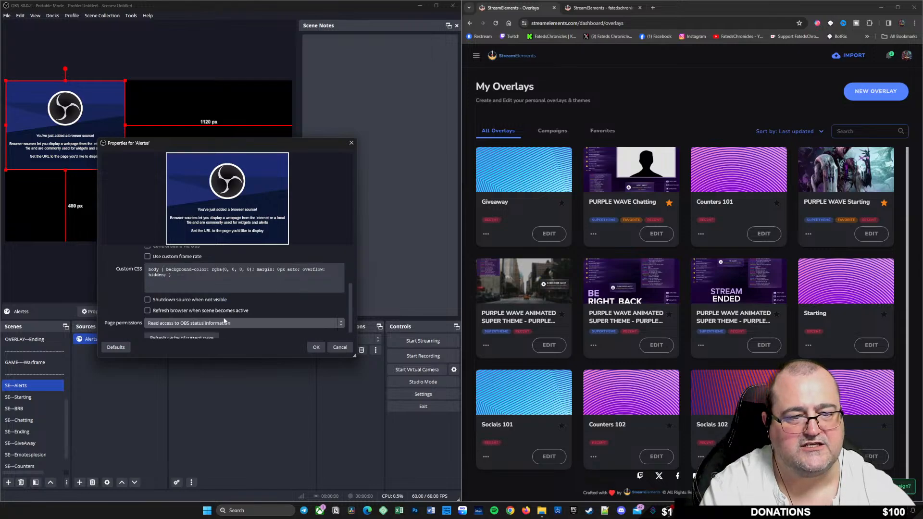
pyautogui.click(316, 347)
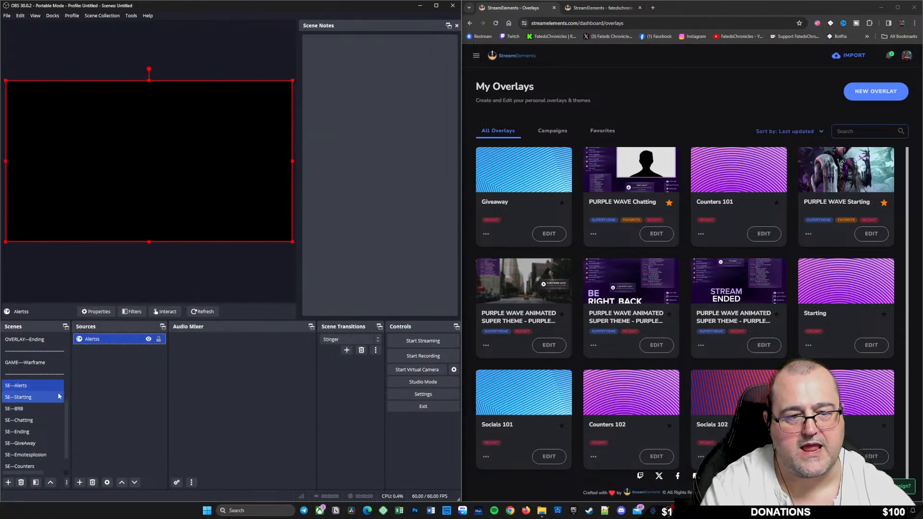
# Add the existing SE---Alerts scene as a source in the LIVE---Starting scene
pyautogui.scroll(4, 34, 394)
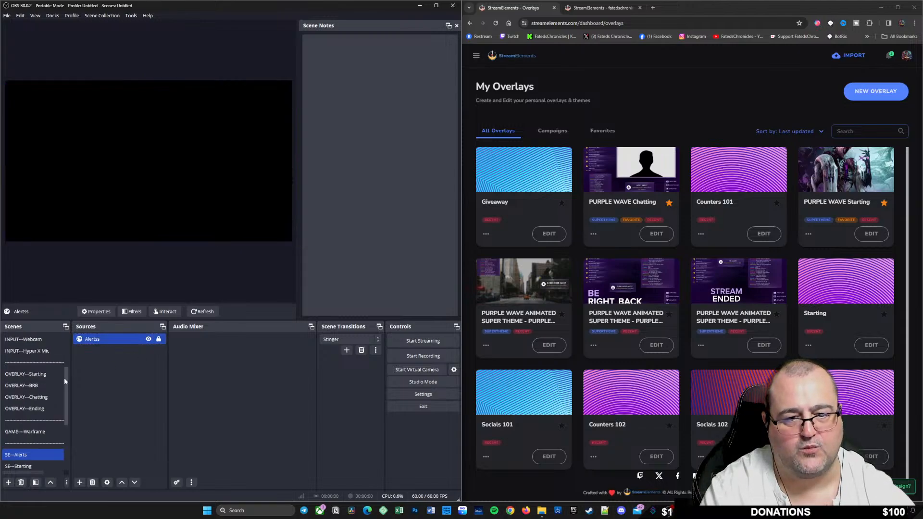
pyautogui.click(39, 340)
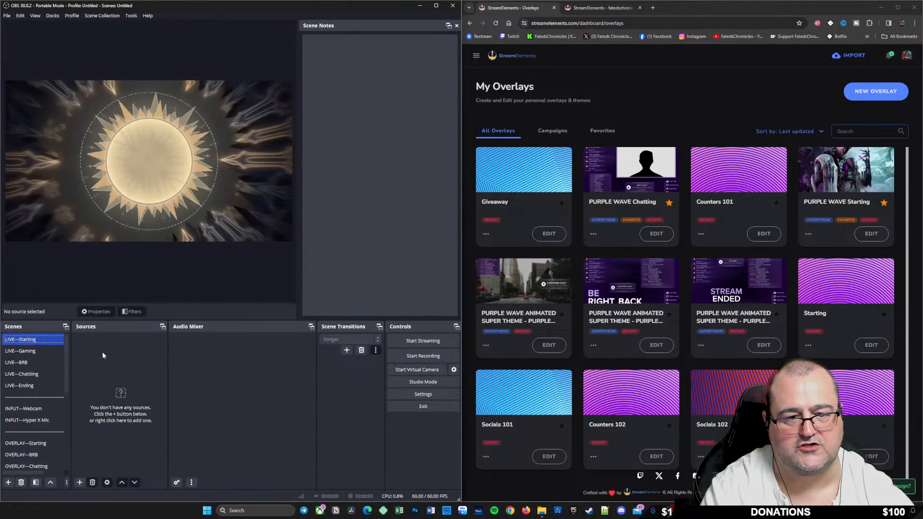
pyautogui.rightClick(102, 352)
pyautogui.moveTo(124, 361)
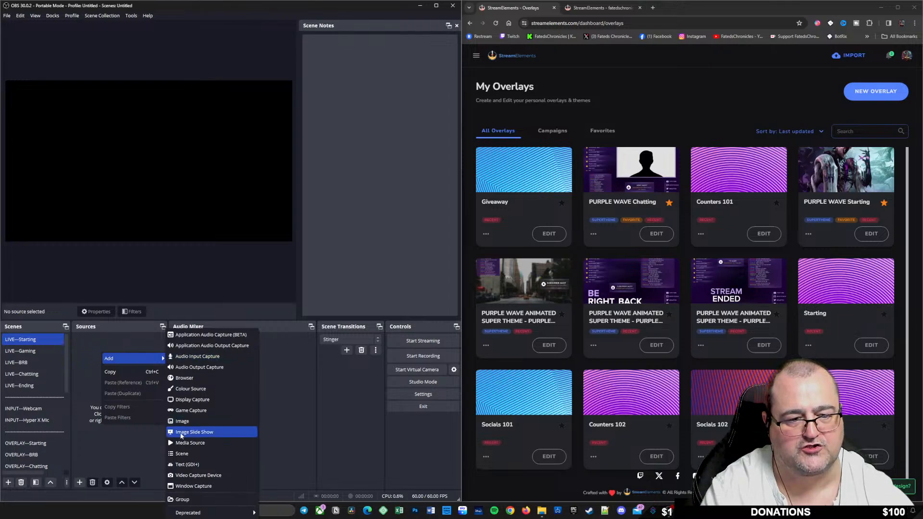
pyautogui.click(179, 452)
pyautogui.scroll(-5, 236, 246)
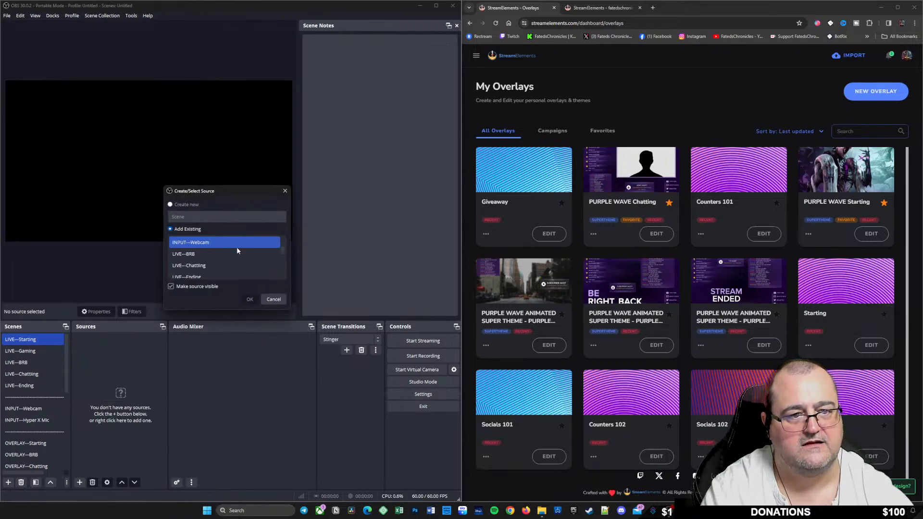
pyautogui.click(214, 242)
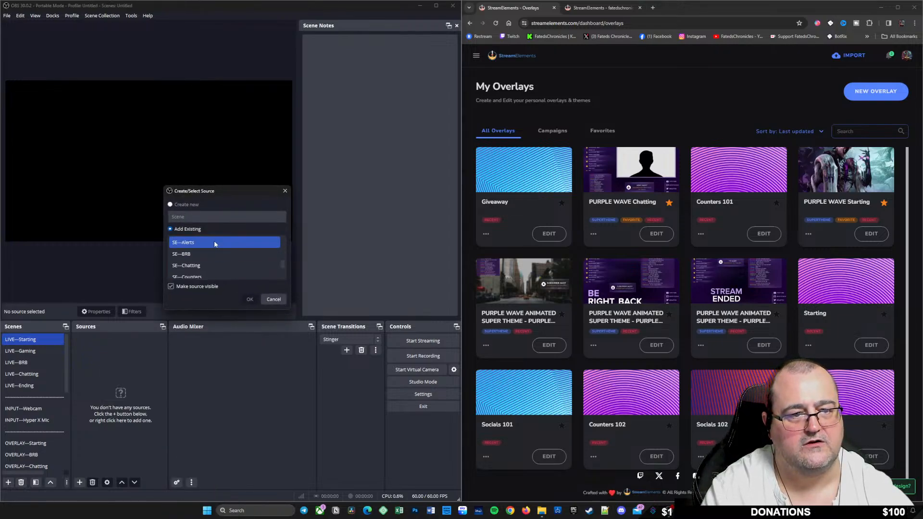
pyautogui.click(247, 300)
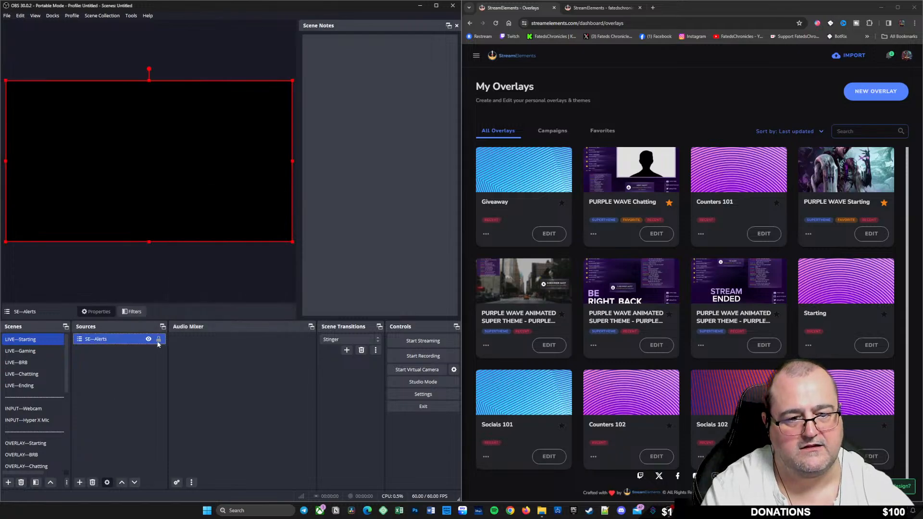
# Add the existing SE---Alerts scene as a visible source in the LIVE---Gaming scene
pyautogui.click(121, 361)
pyautogui.click(28, 351)
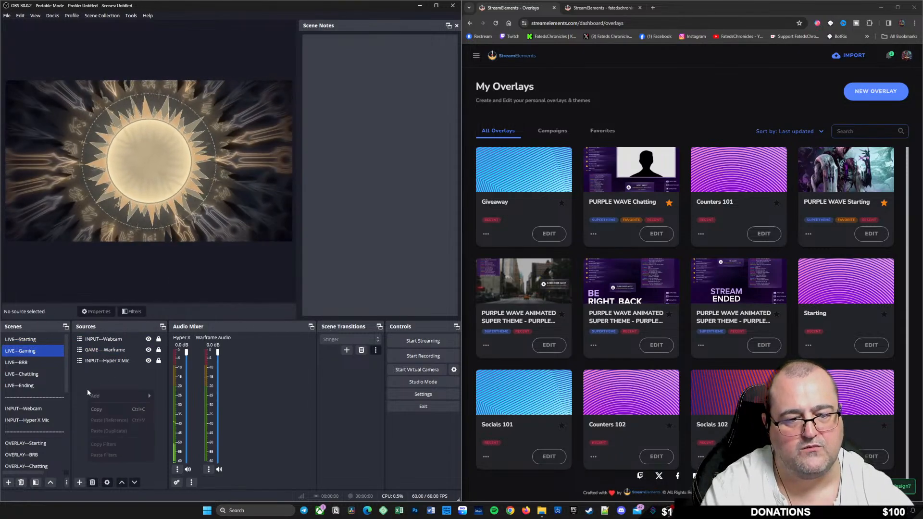
pyautogui.rightClick(88, 391)
pyautogui.moveTo(115, 395)
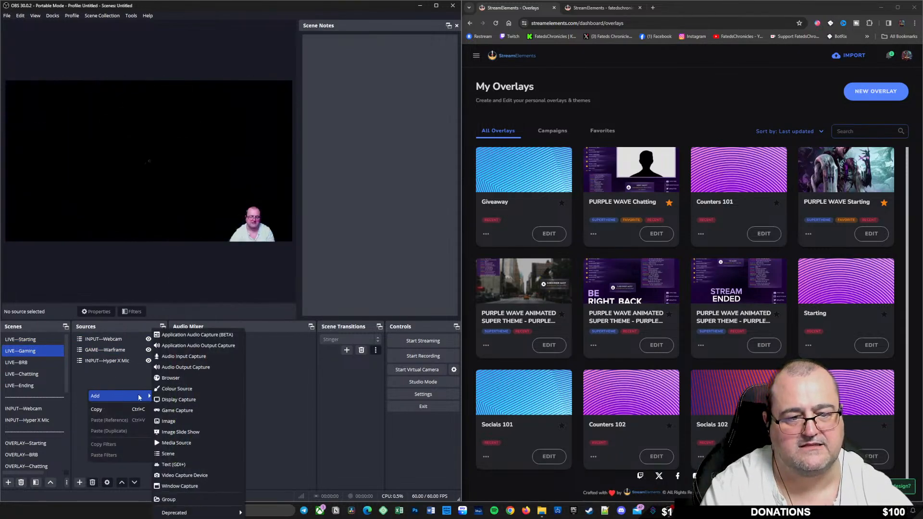
pyautogui.click(170, 454)
pyautogui.click(243, 254)
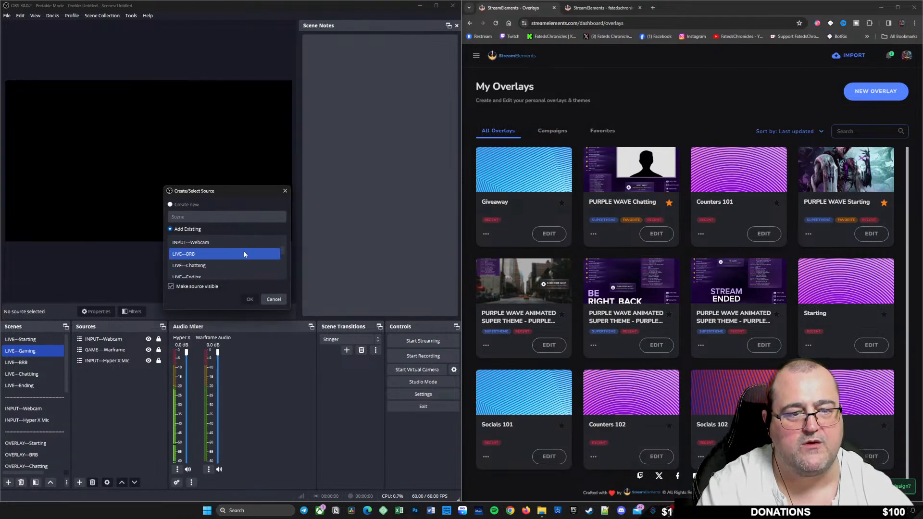
pyautogui.scroll(-3, 243, 258)
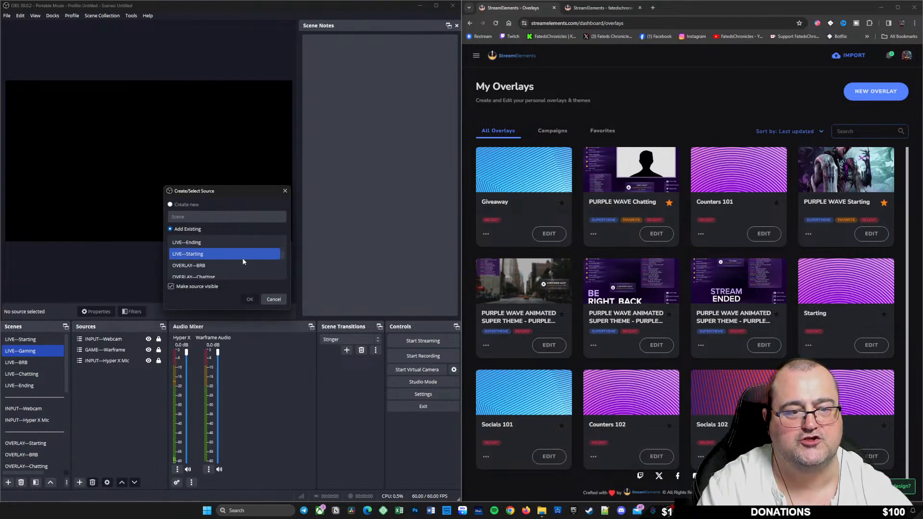
pyautogui.scroll(-2, 243, 258)
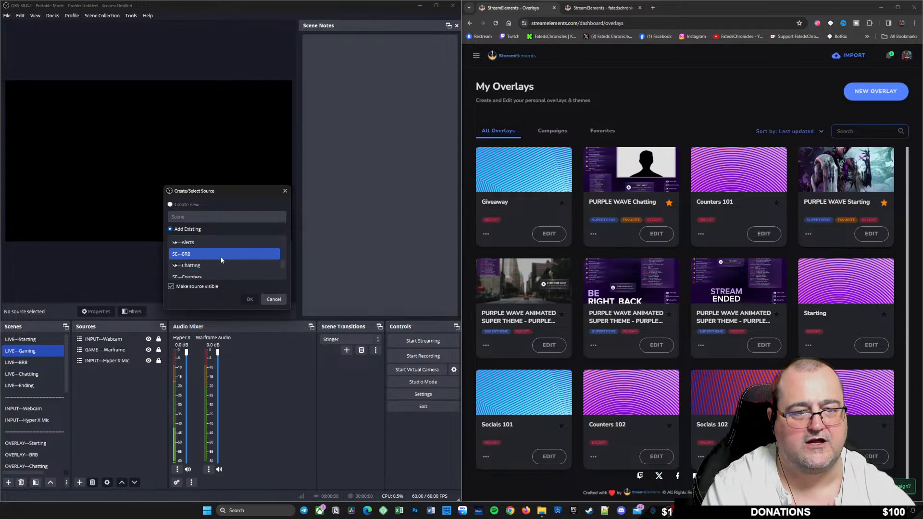
pyautogui.scroll(4, 214, 254)
pyautogui.click(206, 243)
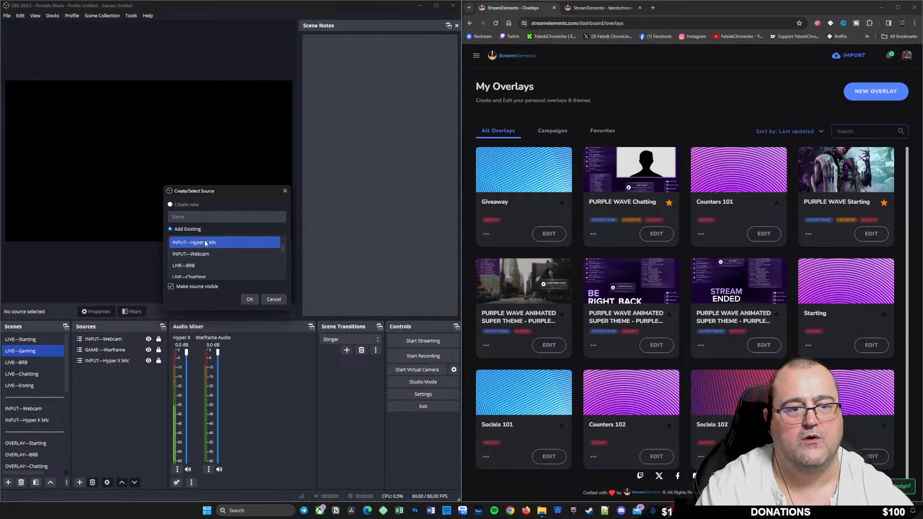
pyautogui.scroll(2, 206, 243)
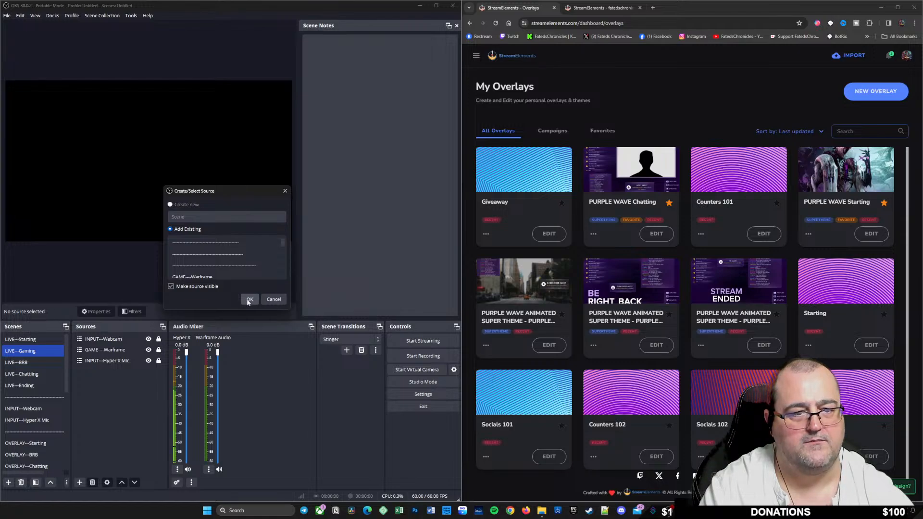
pyautogui.scroll(-3, 244, 247)
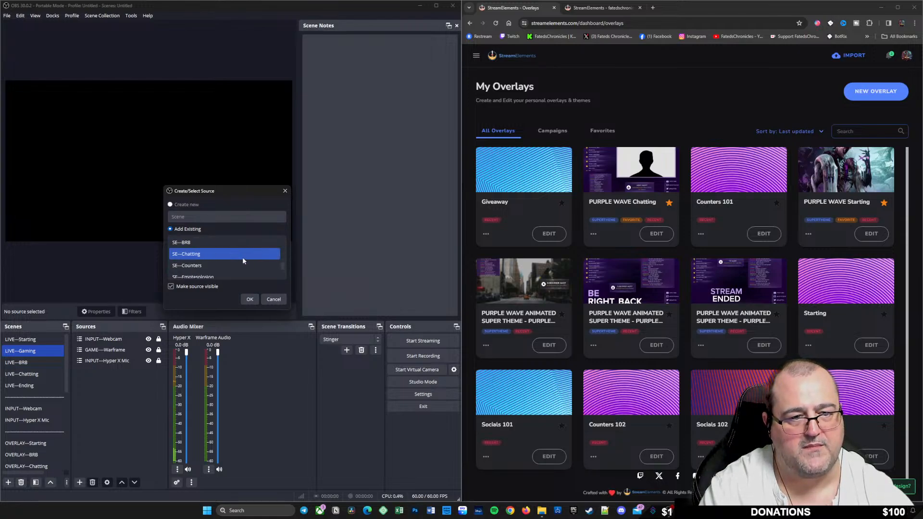
pyautogui.scroll(-1, 199, 253)
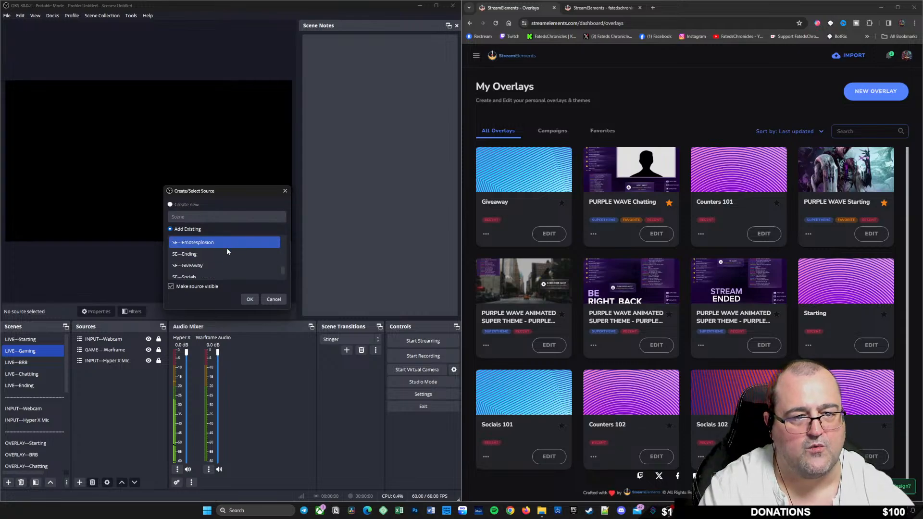
pyautogui.scroll(1, 220, 260)
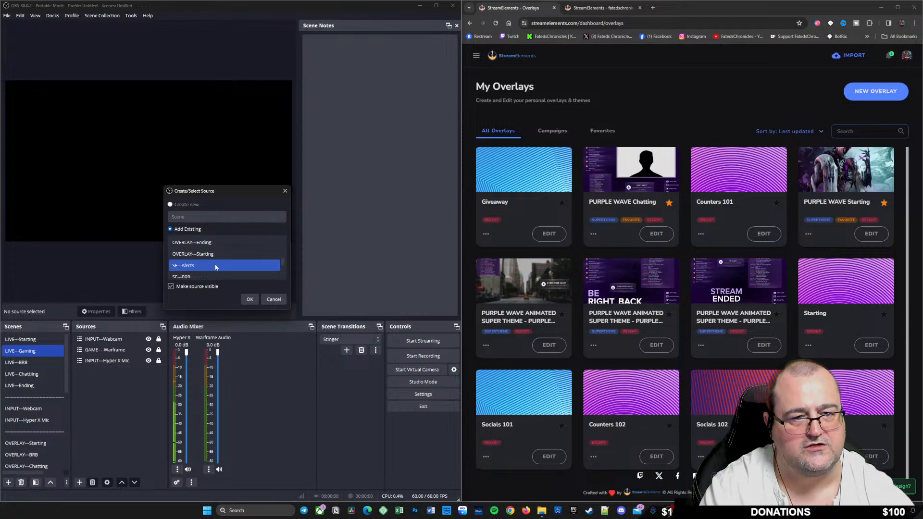
pyautogui.click(249, 299)
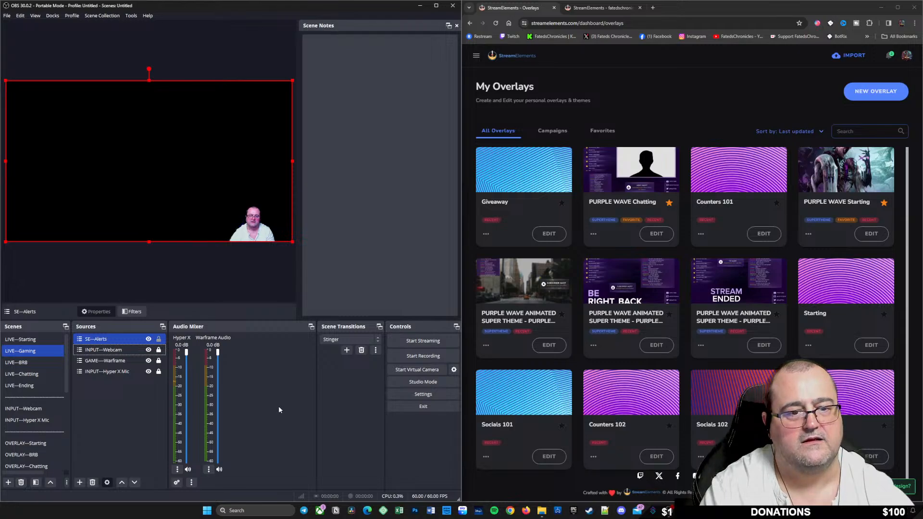
# Add the existing SE---Alerts scene as a visible source in the LIVE---BRB scene
pyautogui.click(38, 366)
pyautogui.rightClick(96, 351)
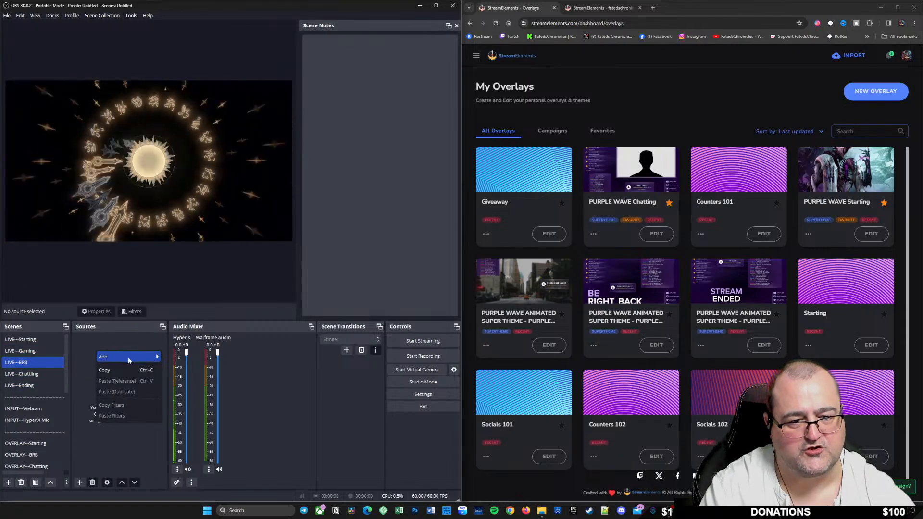
pyautogui.moveTo(144, 357)
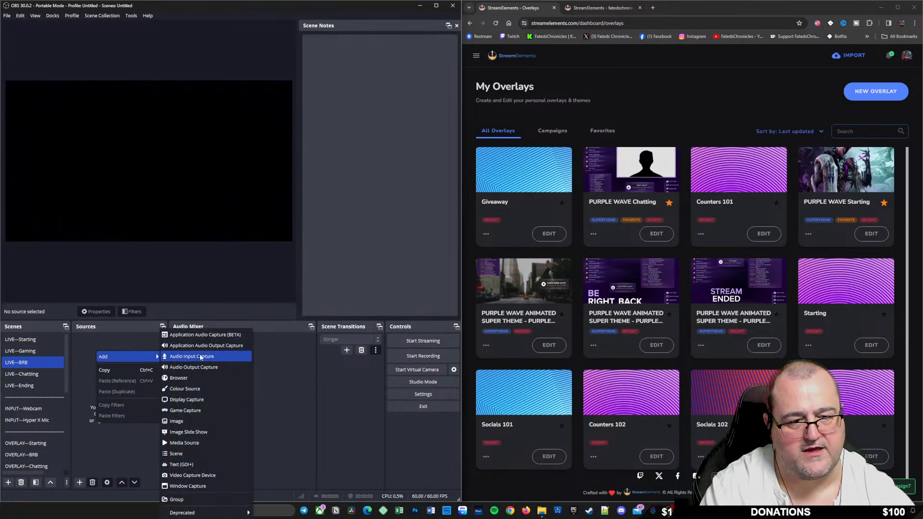
pyautogui.click(190, 454)
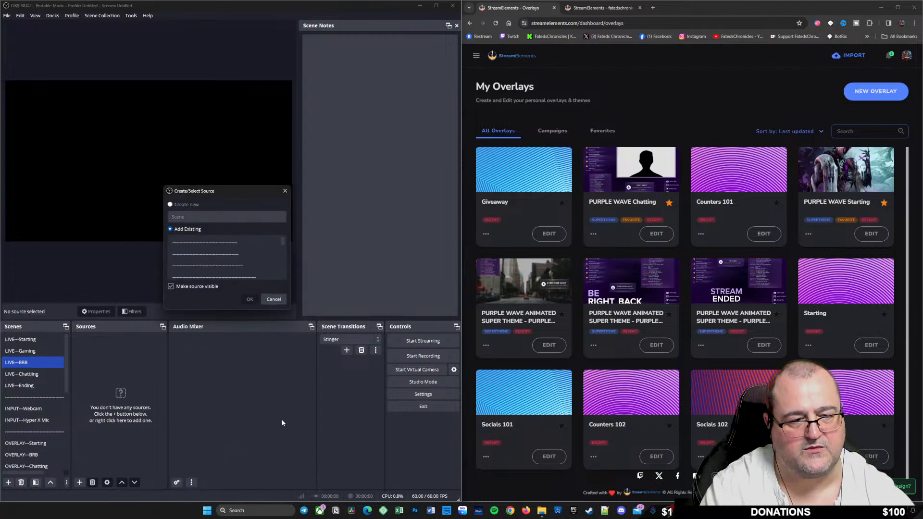
pyautogui.click(234, 246)
pyautogui.scroll(-2, 229, 248)
pyautogui.click(229, 252)
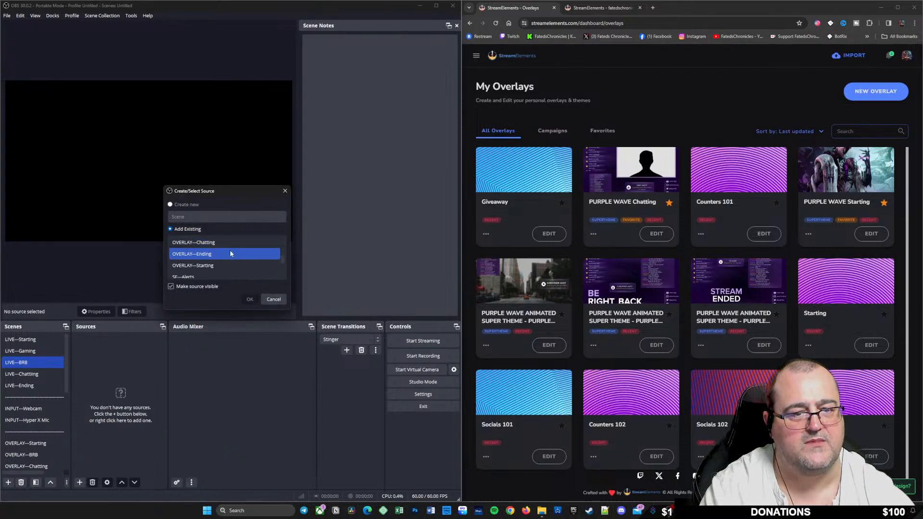
pyautogui.scroll(-1, 225, 259)
pyautogui.click(221, 275)
pyautogui.click(250, 299)
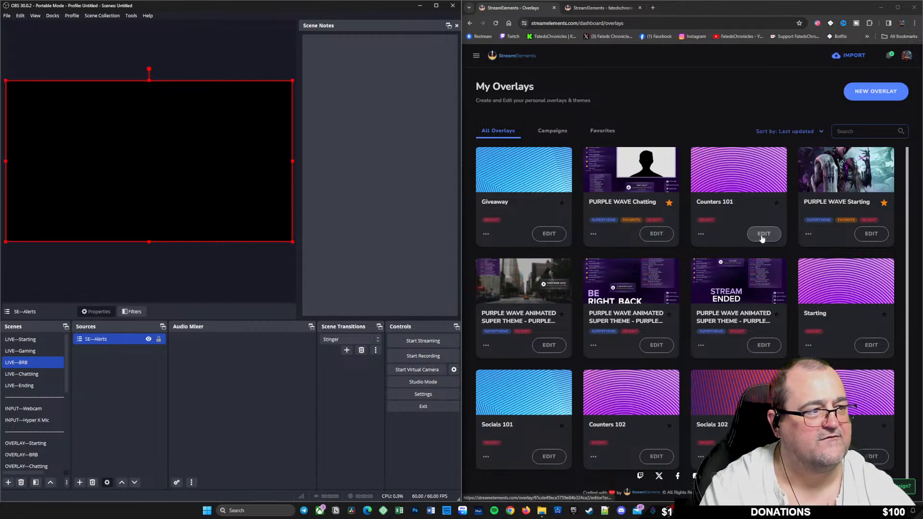
# Open the Giveaway overlay in the StreamElements editor and emulate follower and subscriber events with live preview on stream
pyautogui.click(551, 233)
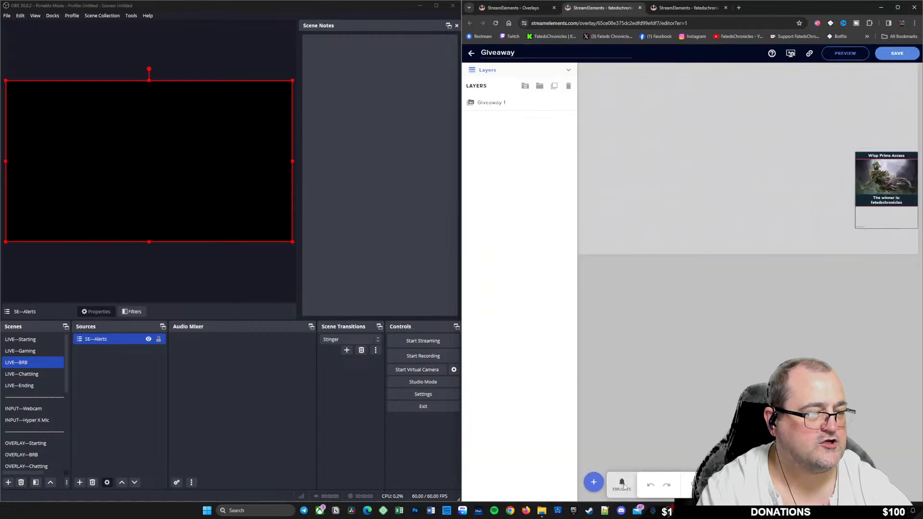
pyautogui.click(618, 486)
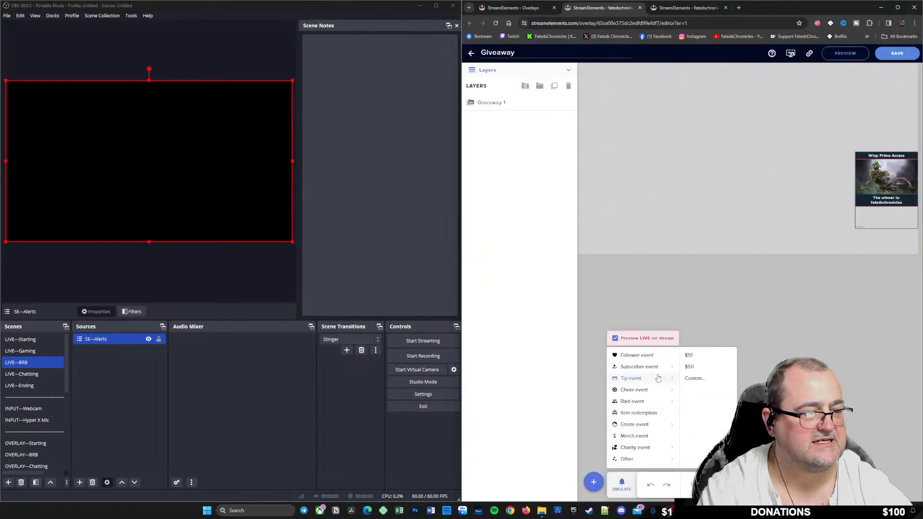
pyautogui.click(637, 356)
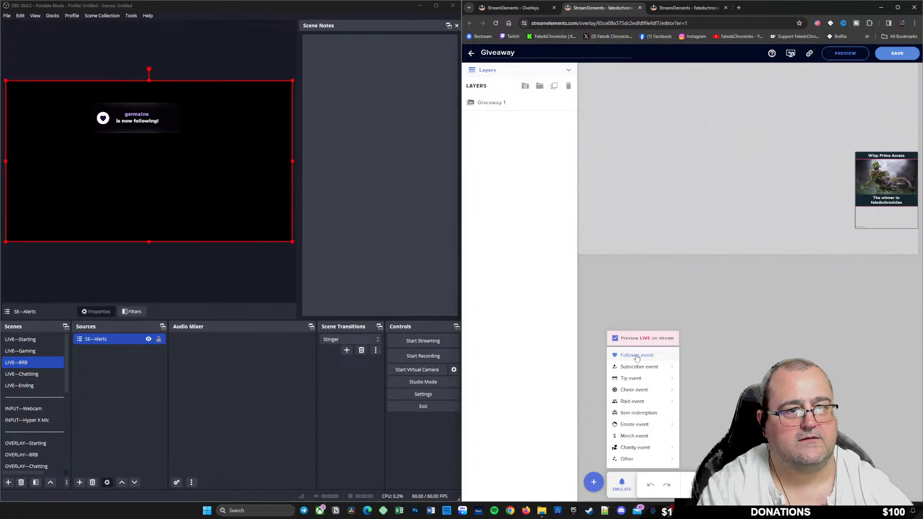
pyautogui.moveTo(632, 368)
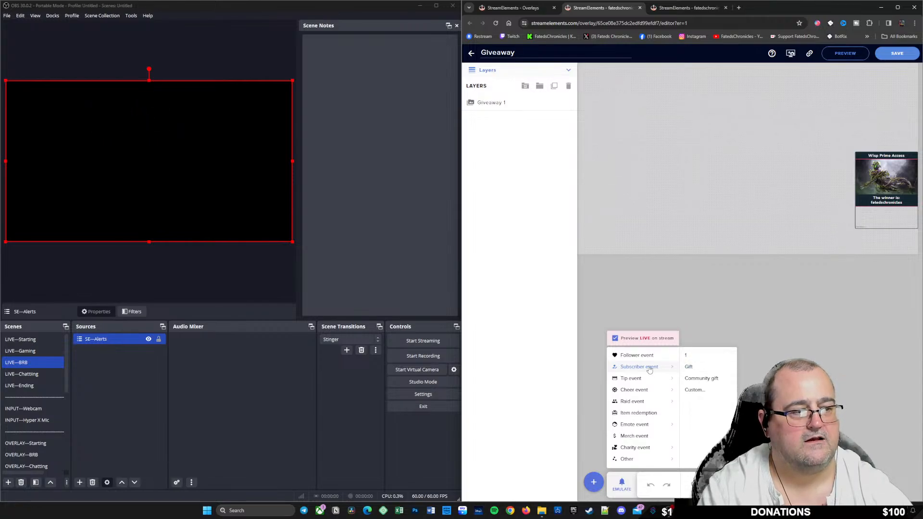
pyautogui.click(641, 368)
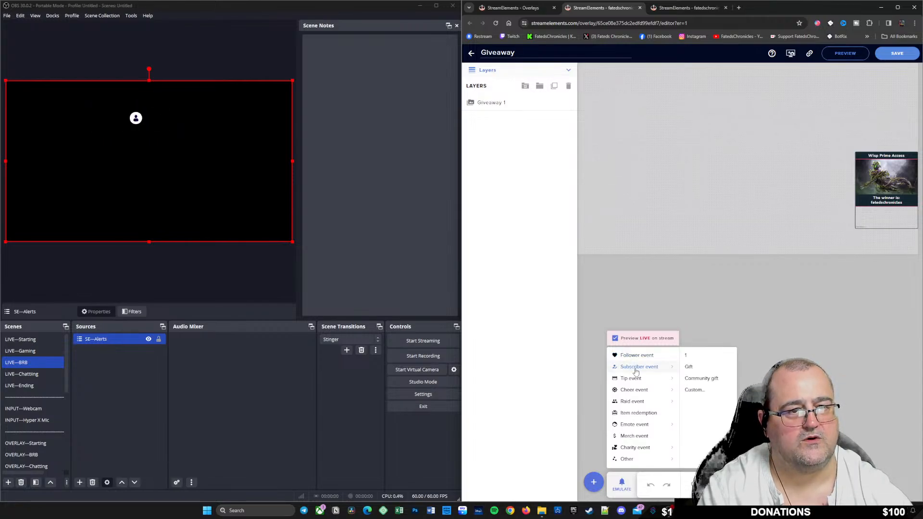
pyautogui.moveTo(635, 379)
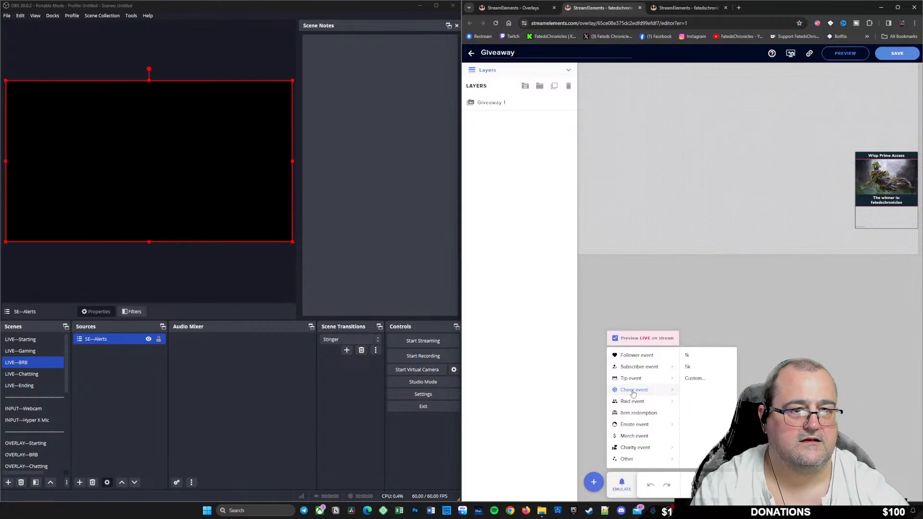
# Check the alerts in the LIVE---Gaming and LIVE---Starting scenes of OBS while emulating a cheer event from StreamElements
pyautogui.click(34, 352)
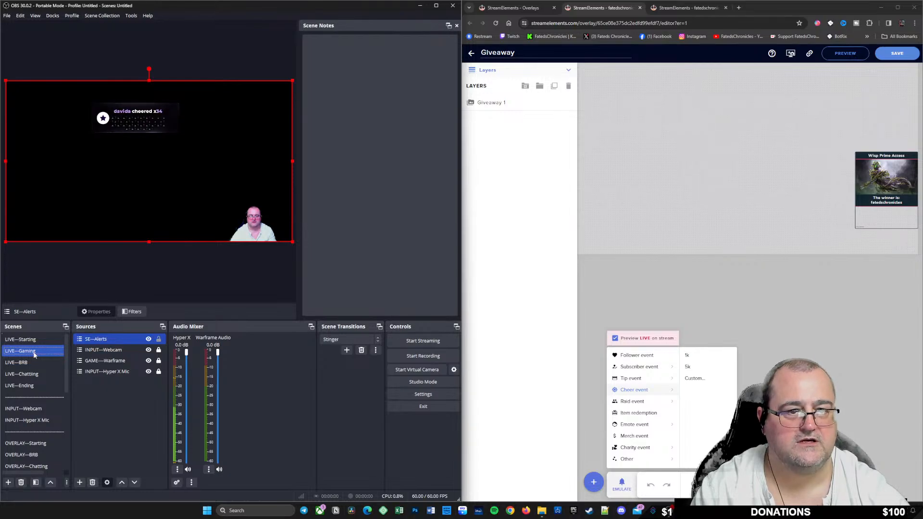
pyautogui.click(40, 341)
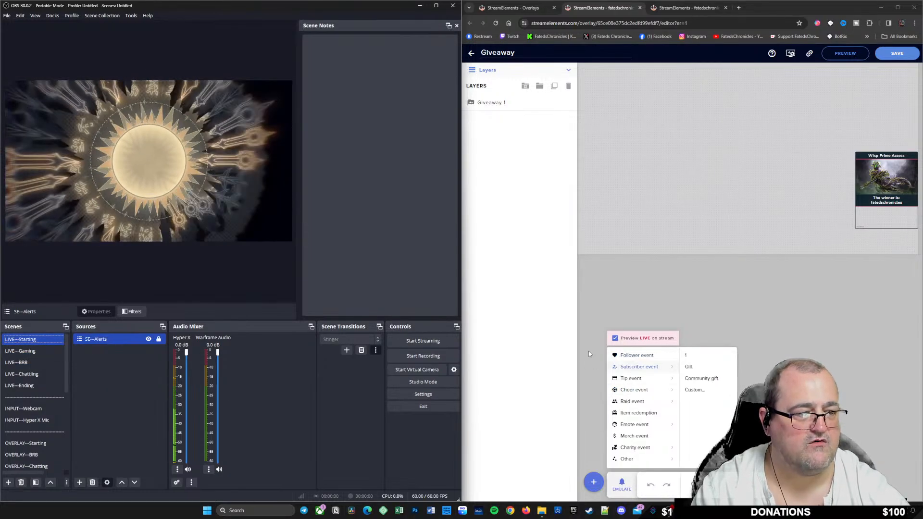
pyautogui.click(633, 392)
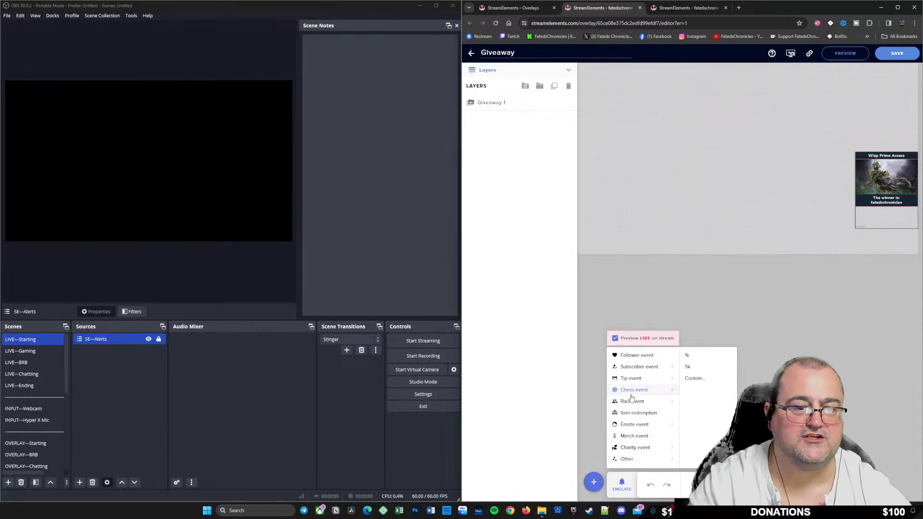
pyautogui.moveTo(635, 403)
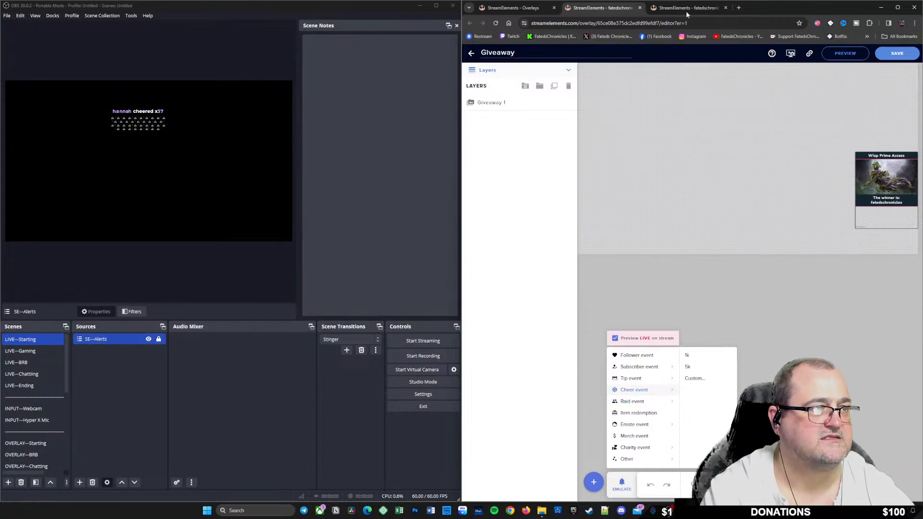
# Maximize the browser, leave the Giveaway editor, and close the extra StreamElements tabs so only the refreshed overlays list stays open
pyautogui.moveTo(774, 9); pyautogui.dragTo(540, 2)
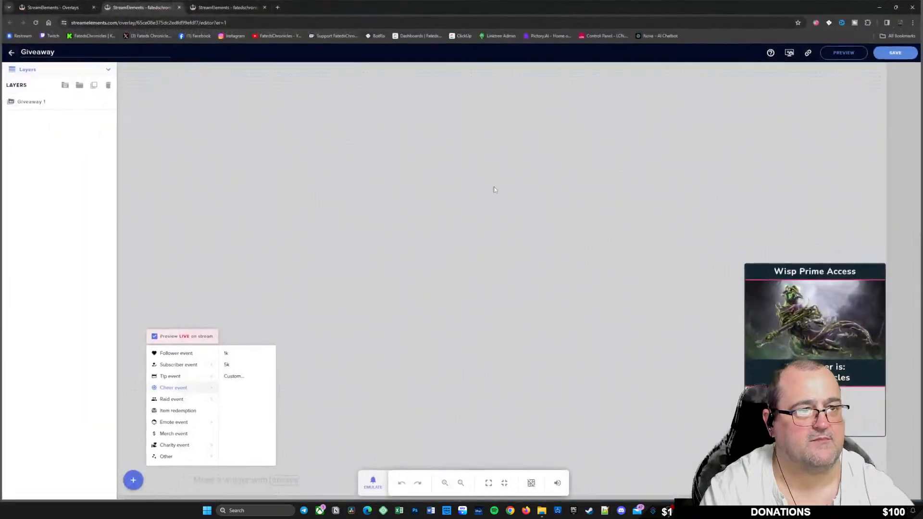
pyautogui.click(441, 362)
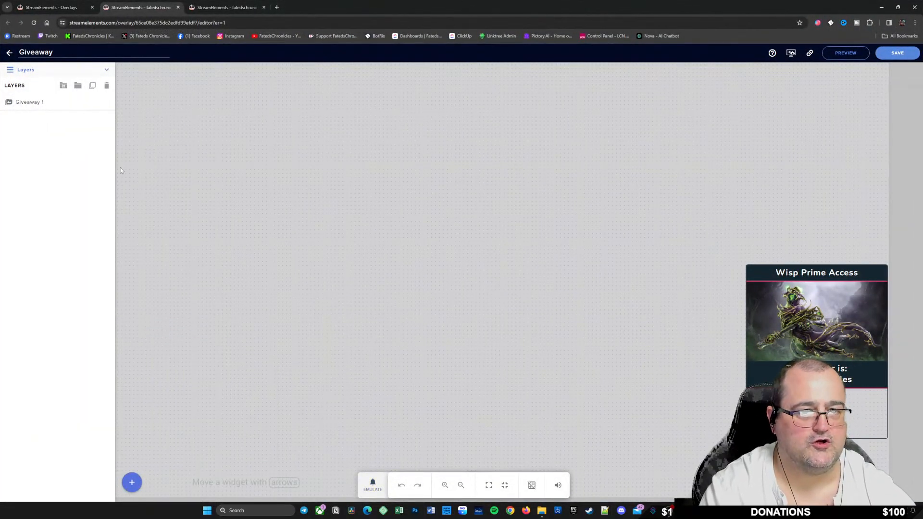
pyautogui.click(9, 56)
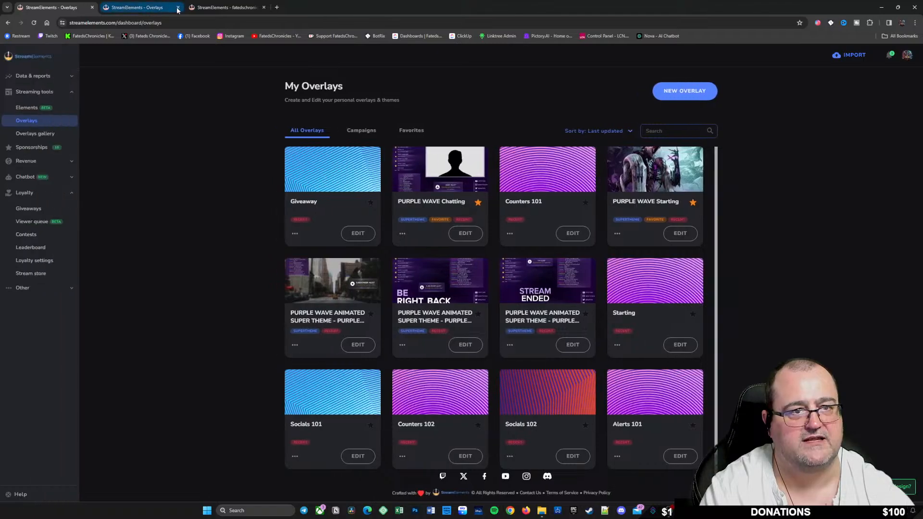
pyautogui.click(178, 8)
pyautogui.click(177, 8)
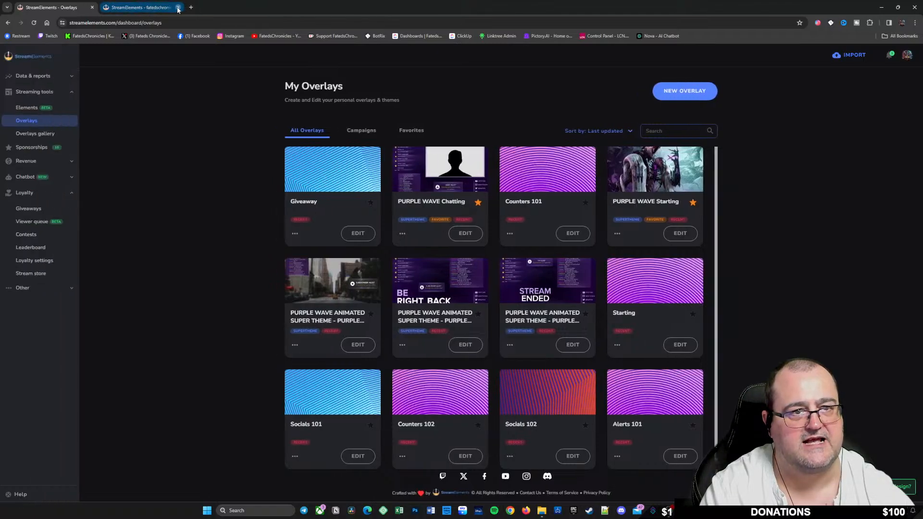
pyautogui.click(33, 22)
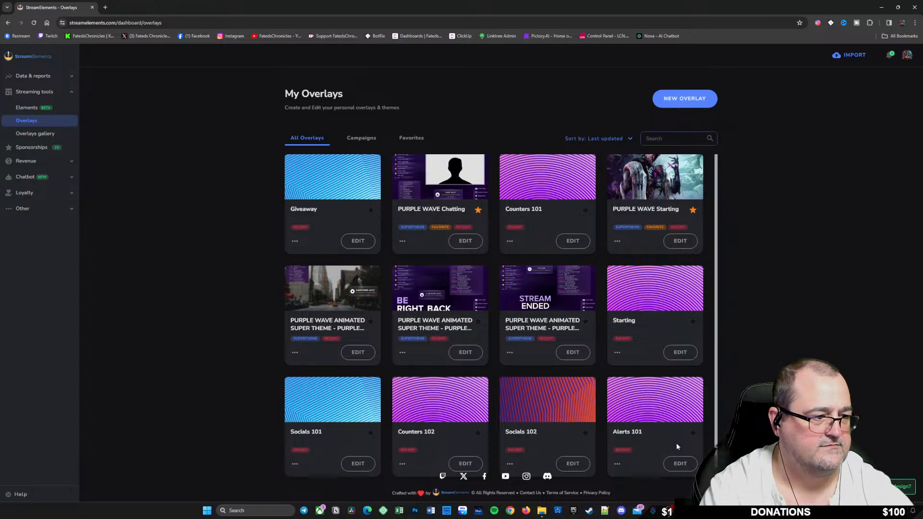
# Open the Alerts 101 overlay for editing, emulating a follower event before selecting its AlertBox 1 layer
pyautogui.click(679, 465)
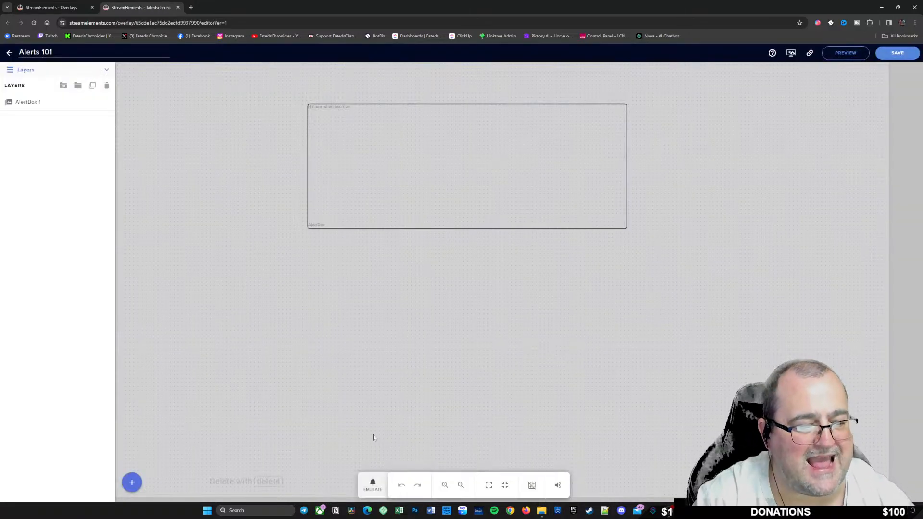
pyautogui.click(373, 485)
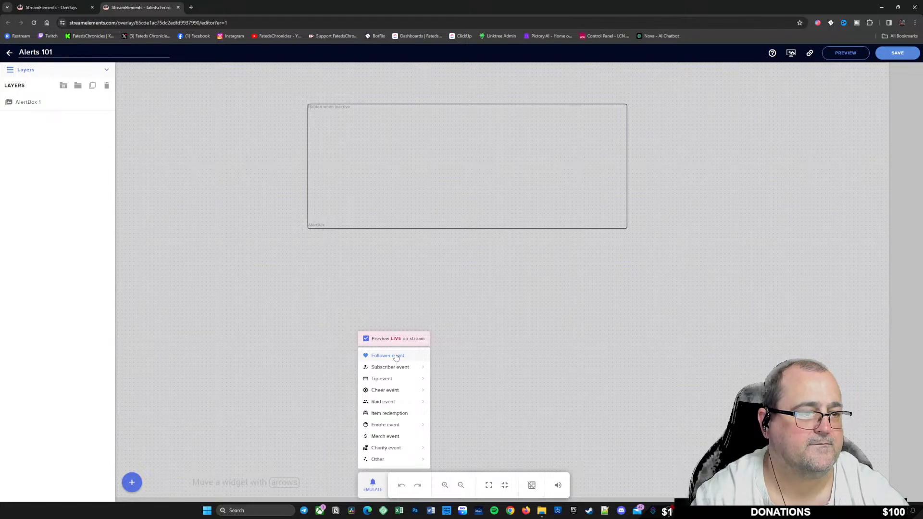
pyautogui.click(396, 357)
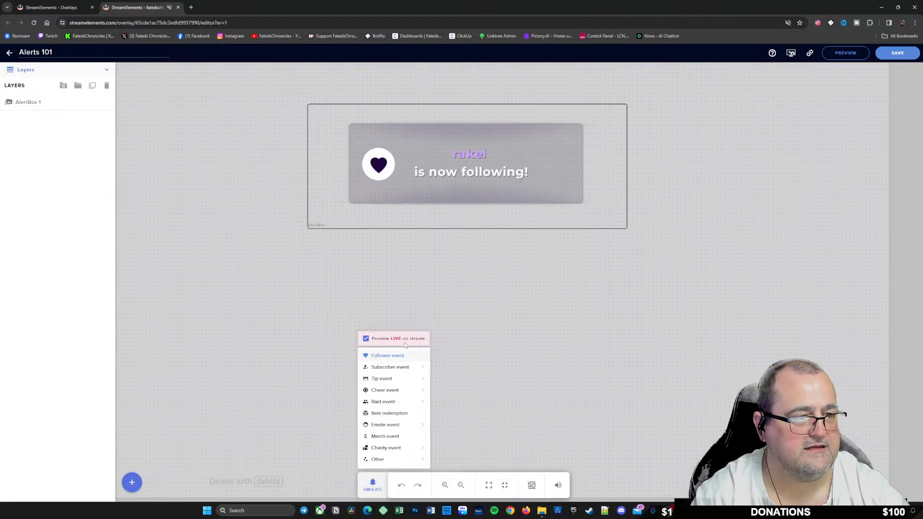
pyautogui.click(46, 104)
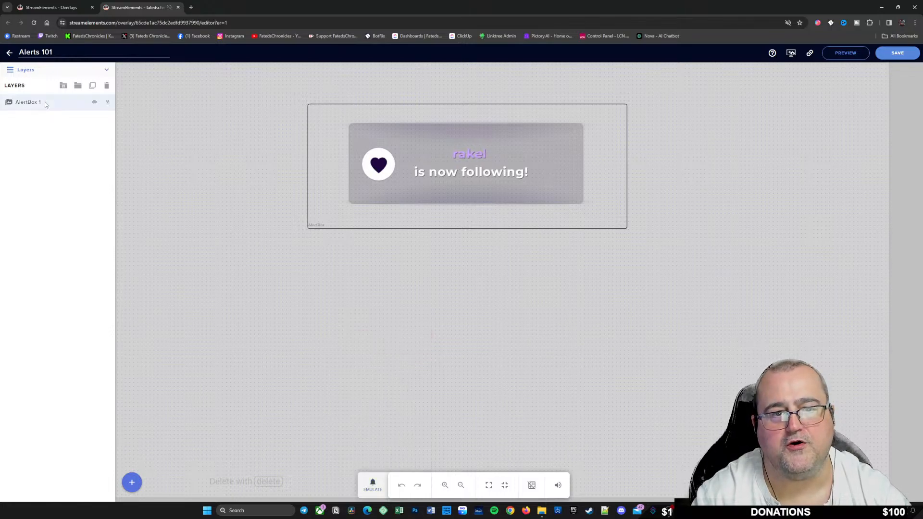
# Review AlertBox 1's position and size settings and its list of alert types, switching the raid alert off and back on
pyautogui.click(62, 103)
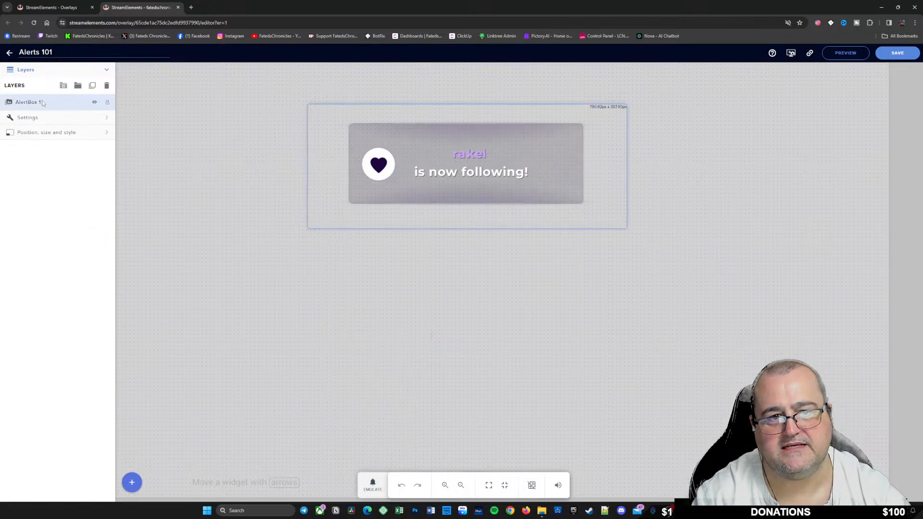
pyautogui.click(48, 119)
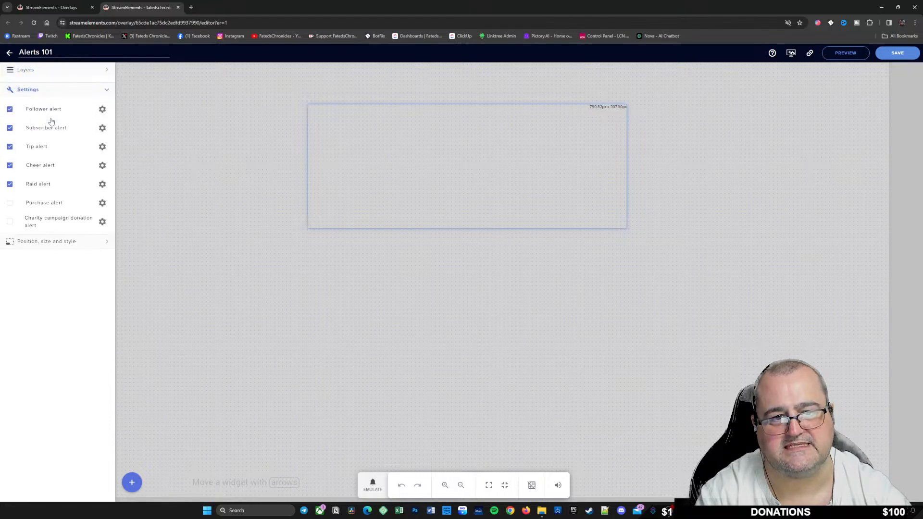
pyautogui.click(36, 237)
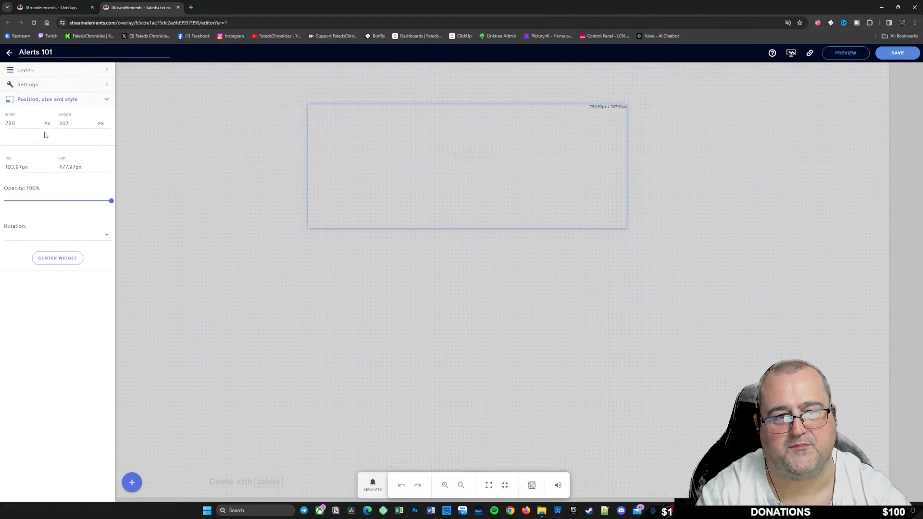
pyautogui.click(47, 85)
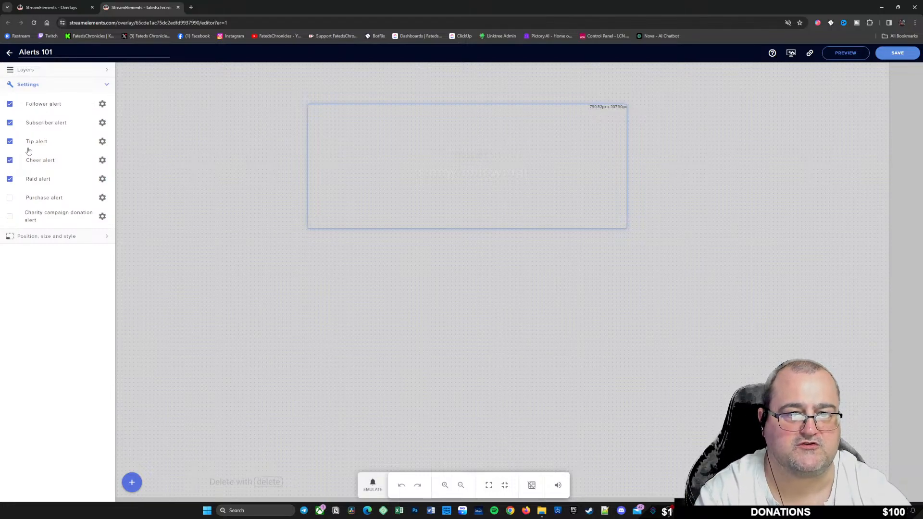
pyautogui.click(10, 179)
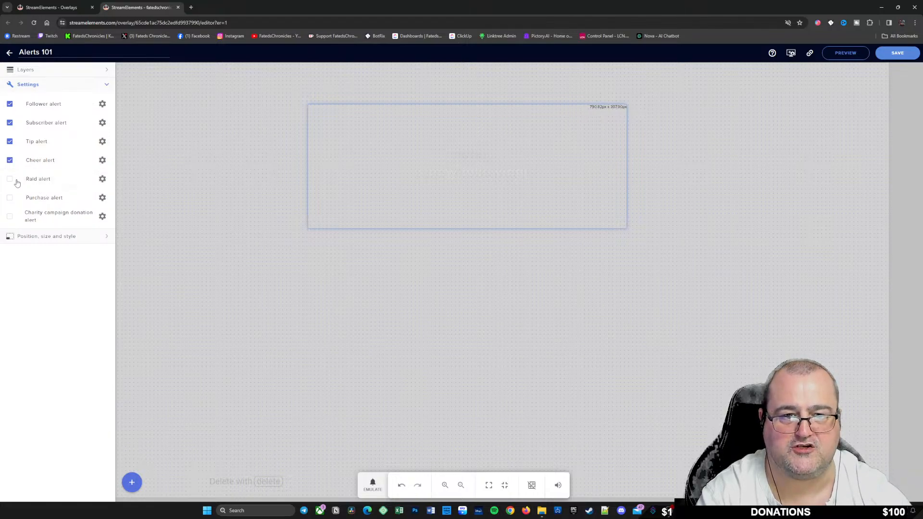
pyautogui.click(9, 180)
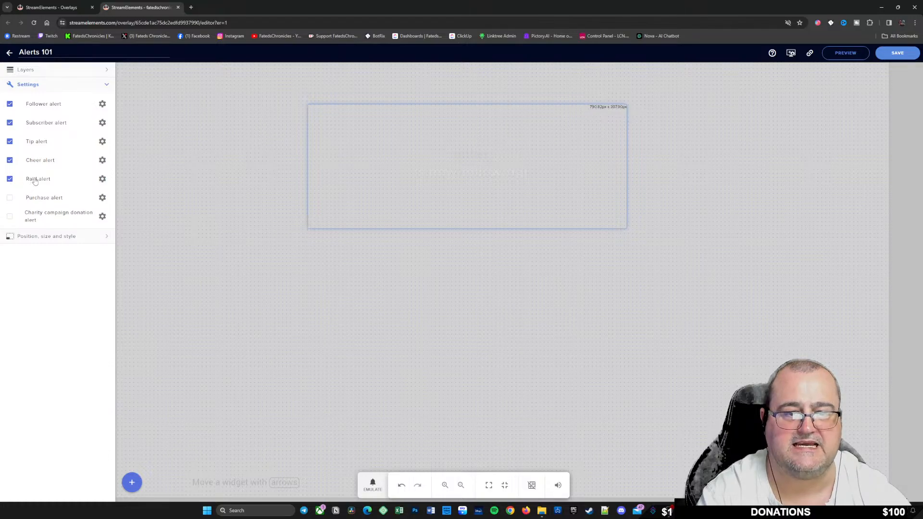
# Open the follower alert's advanced settings and upload follower.webm from the OBS-Studio-30.0.2 Alerts folder to the video library
pyautogui.click(102, 105)
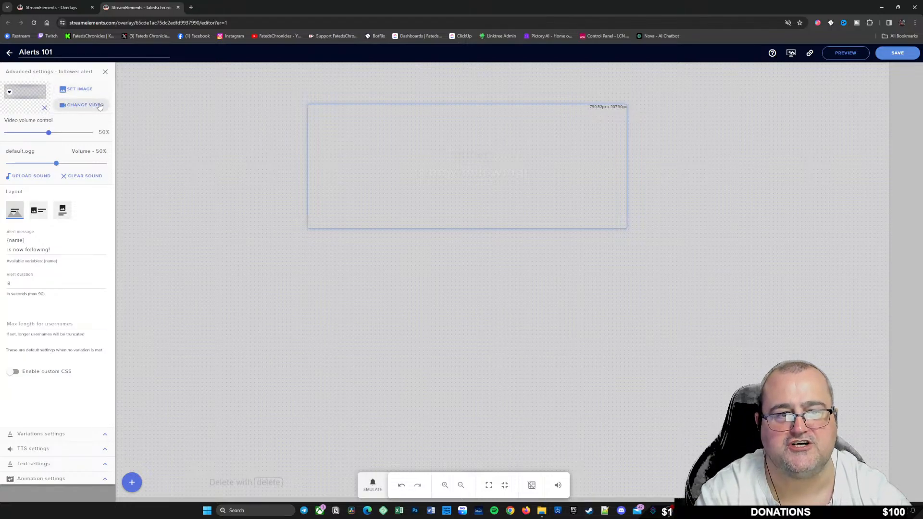
pyautogui.click(84, 105)
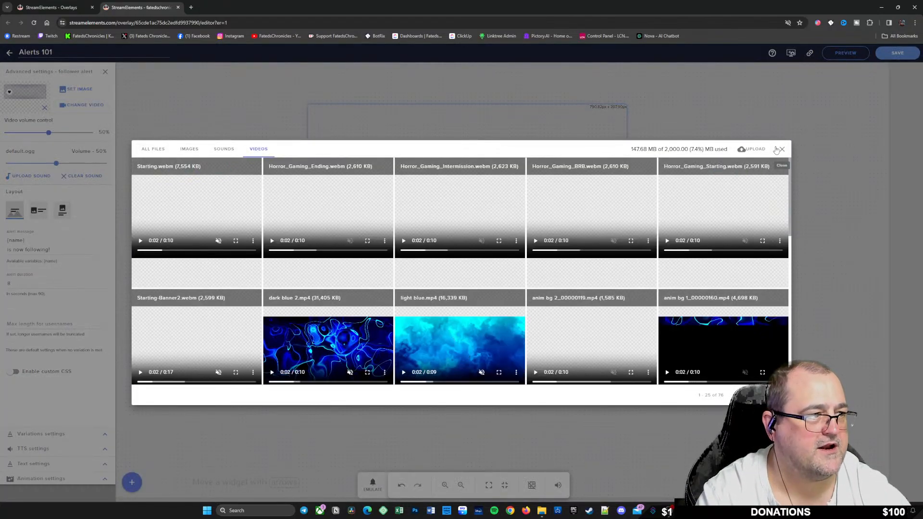
pyautogui.click(754, 150)
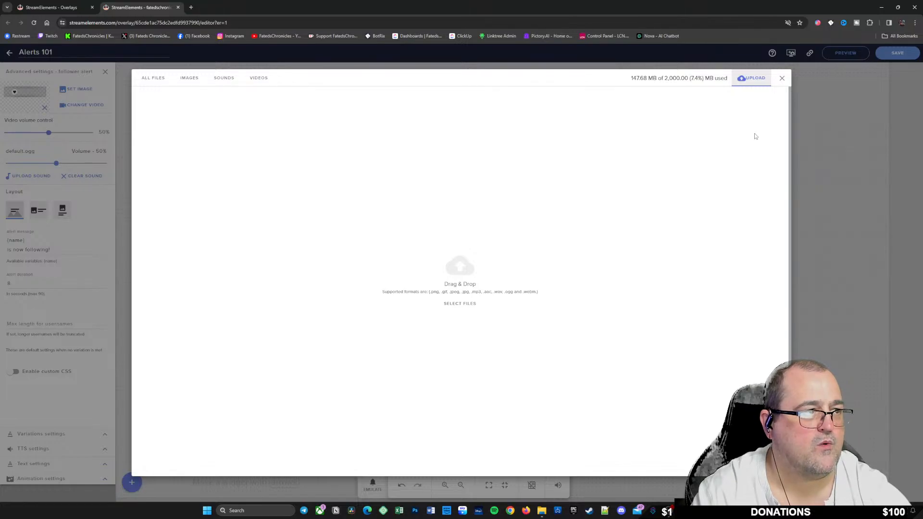
pyautogui.click(447, 304)
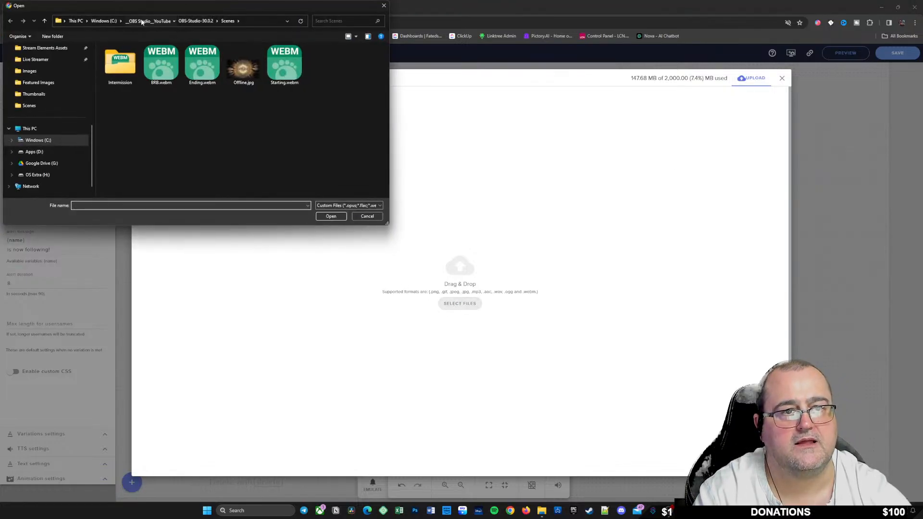
pyautogui.click(155, 24)
pyautogui.doubleClick(137, 58)
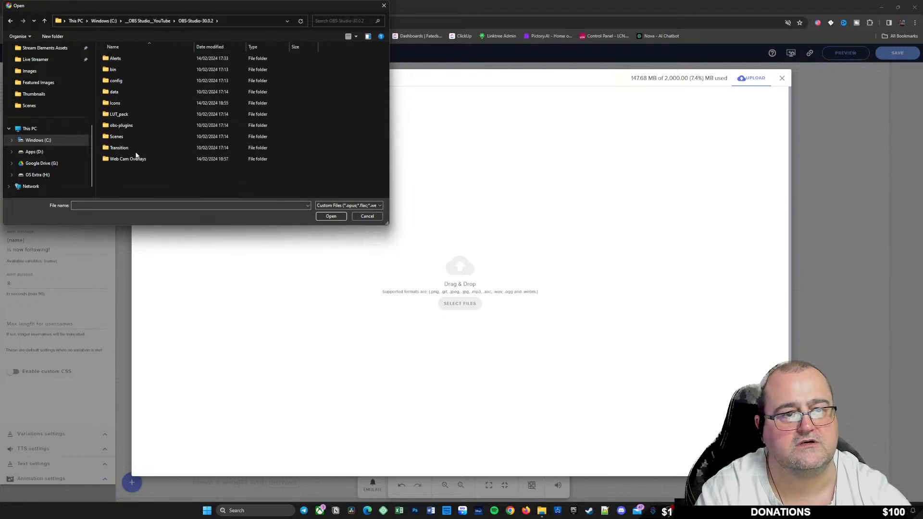
pyautogui.doubleClick(124, 59)
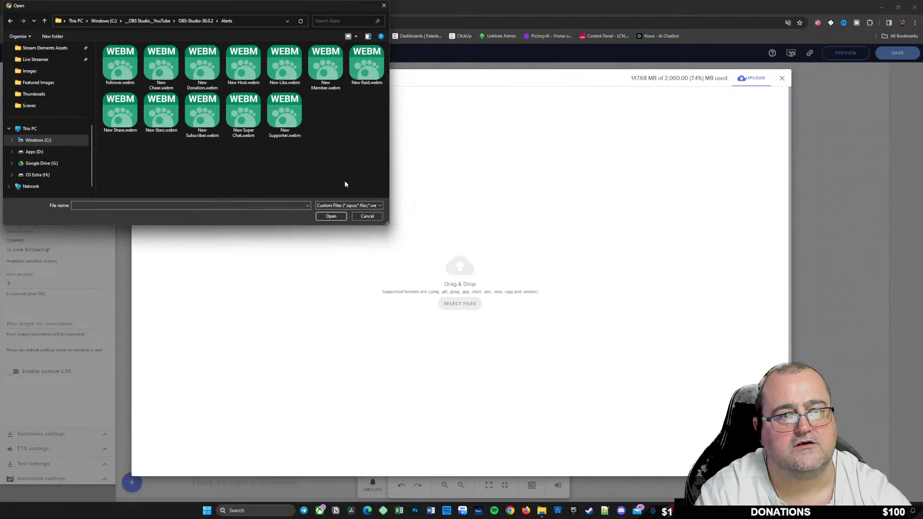
pyautogui.doubleClick(119, 59)
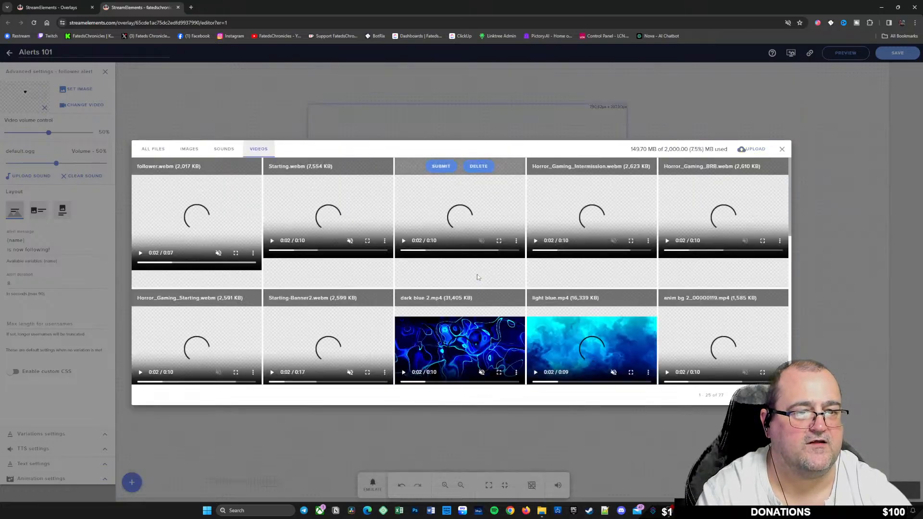
# Upload New Cheer.webm and New Subscriber.webm from the Alerts folder to the video library
pyautogui.click(757, 150)
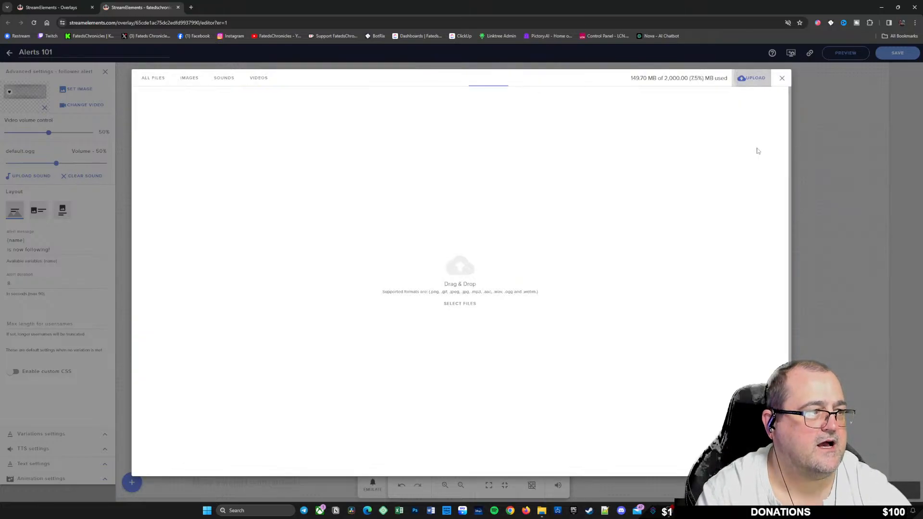
pyautogui.click(466, 303)
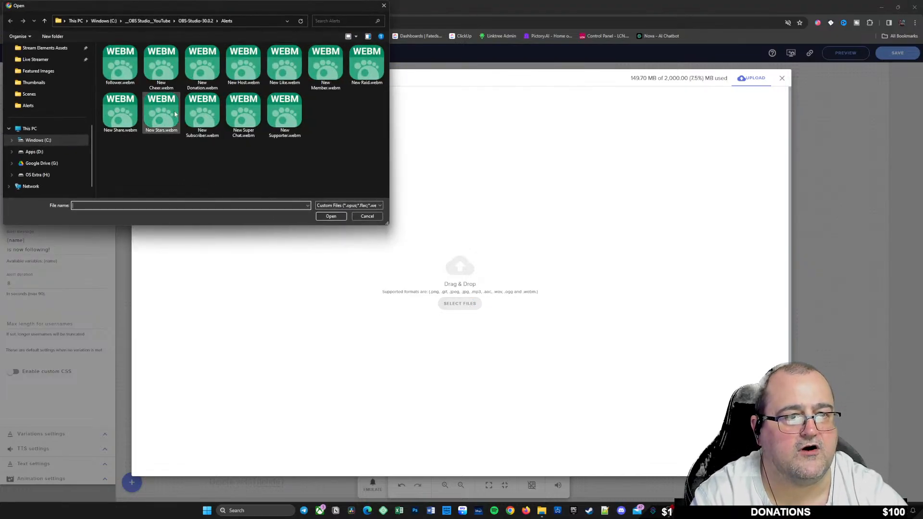
pyautogui.doubleClick(168, 64)
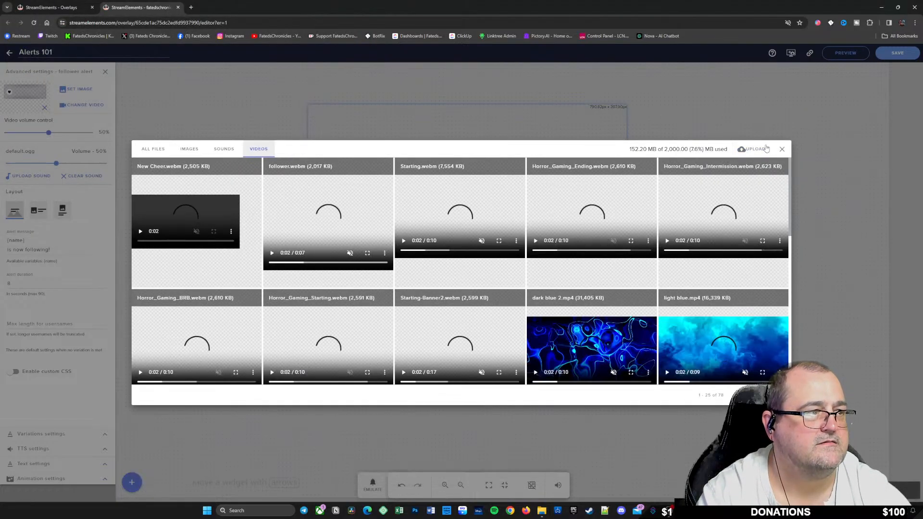
pyautogui.click(758, 150)
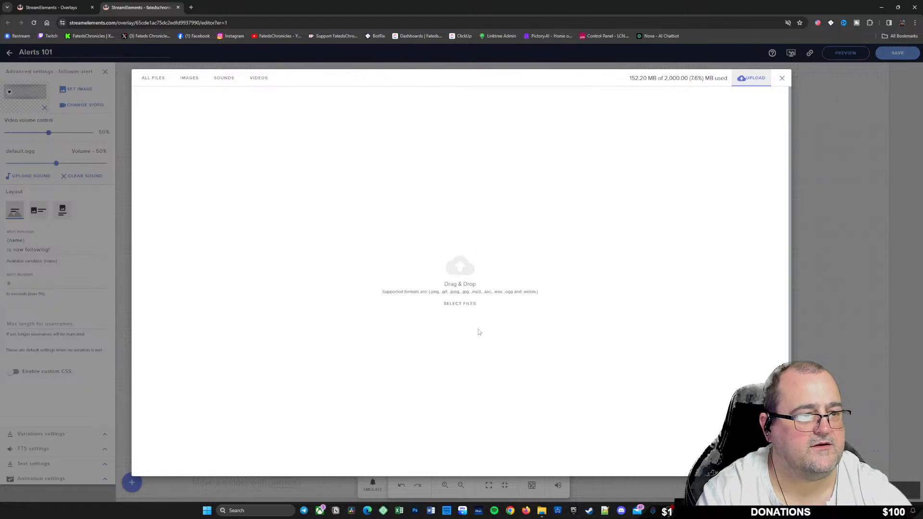
pyautogui.click(459, 303)
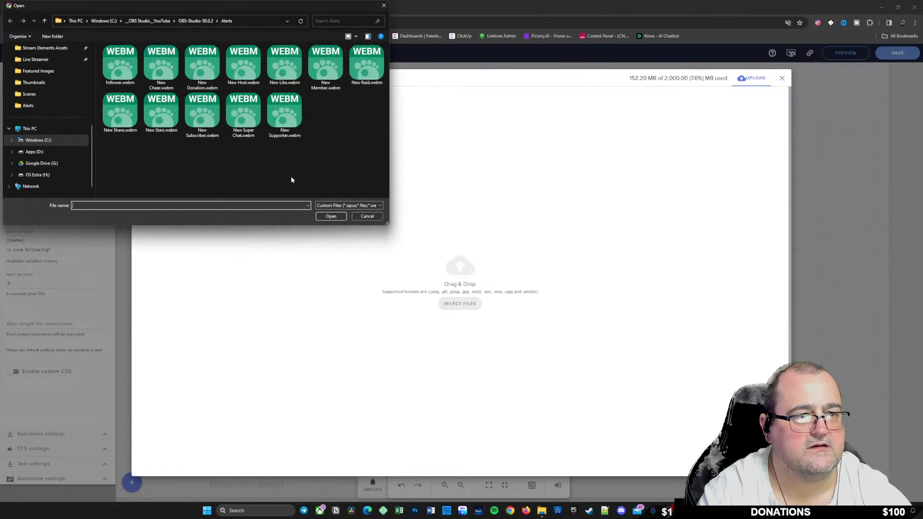
pyautogui.click(202, 111)
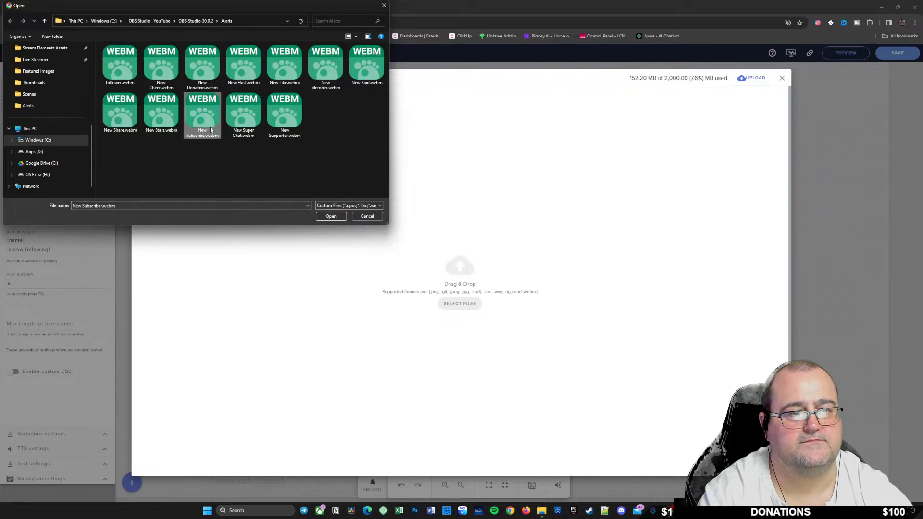
pyautogui.doubleClick(204, 122)
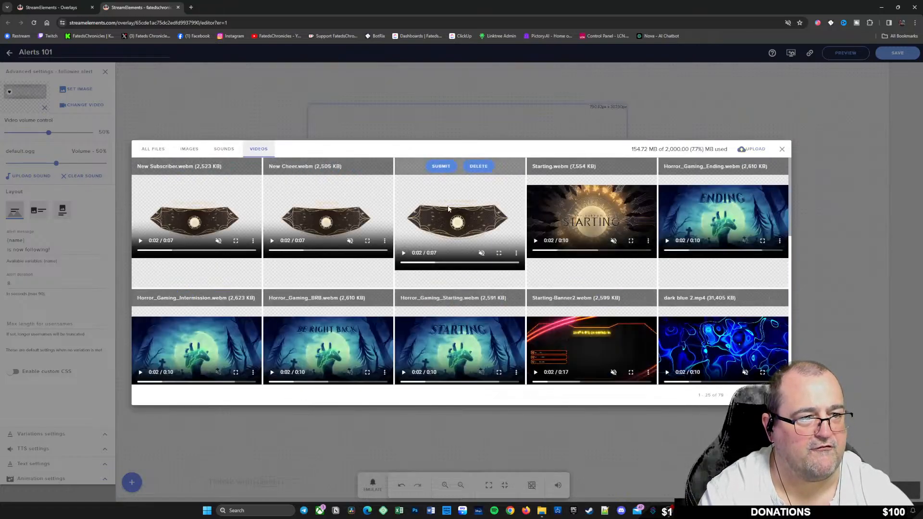
# Use follower.webm as the follower alert's video and emulate a follower event to test it
pyautogui.click(442, 167)
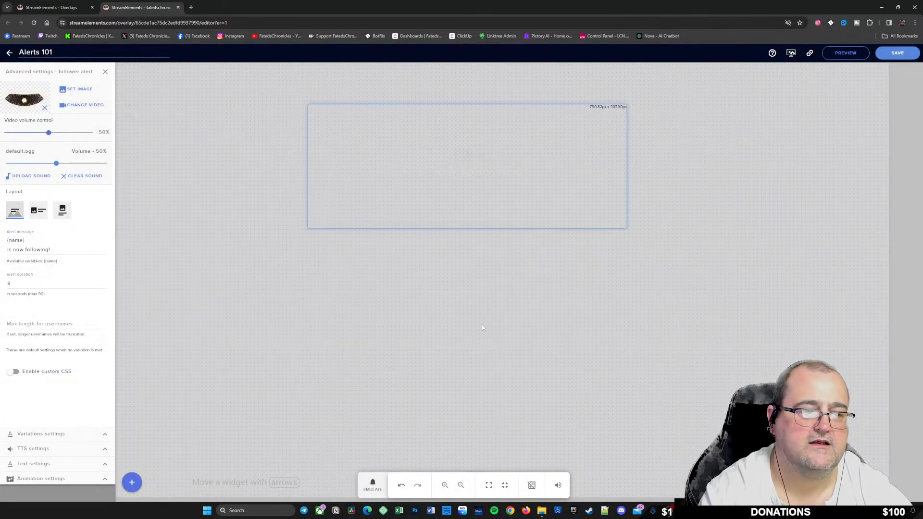
pyautogui.click(373, 485)
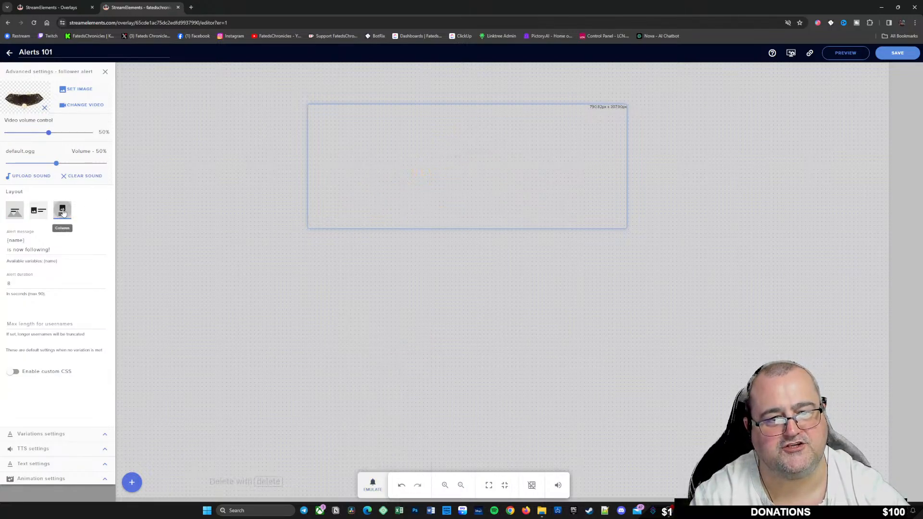
# Try the column and side-by-side layouts on the follower alert with an emulated follower event, and restore the text-over-image layout
pyautogui.click(372, 485)
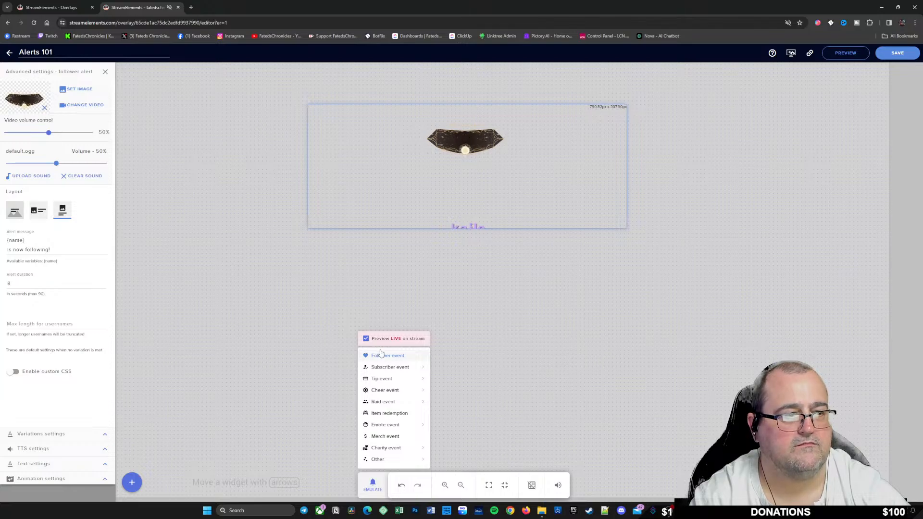
pyautogui.click(38, 214)
pyautogui.click(38, 211)
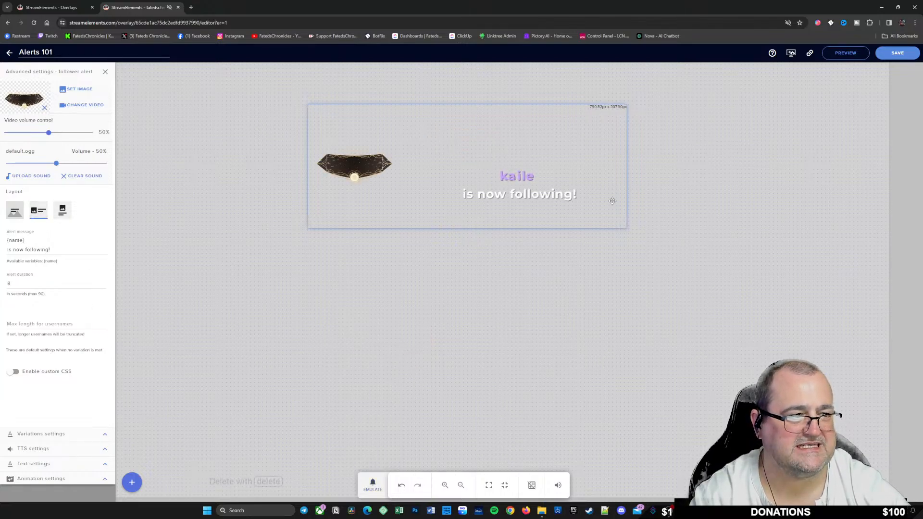
pyautogui.click(15, 213)
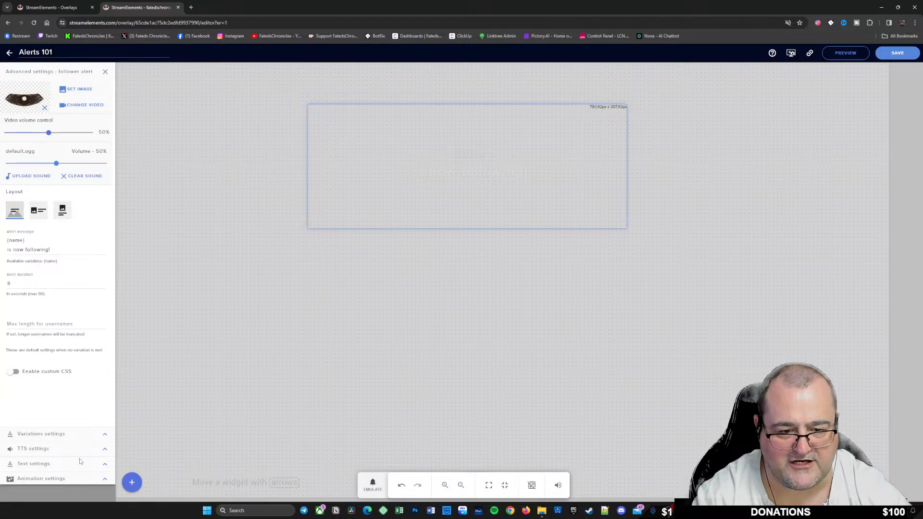
# Examine the follower alert's animation and variations settings, switching custom CSS on and back off in between
pyautogui.click(105, 480)
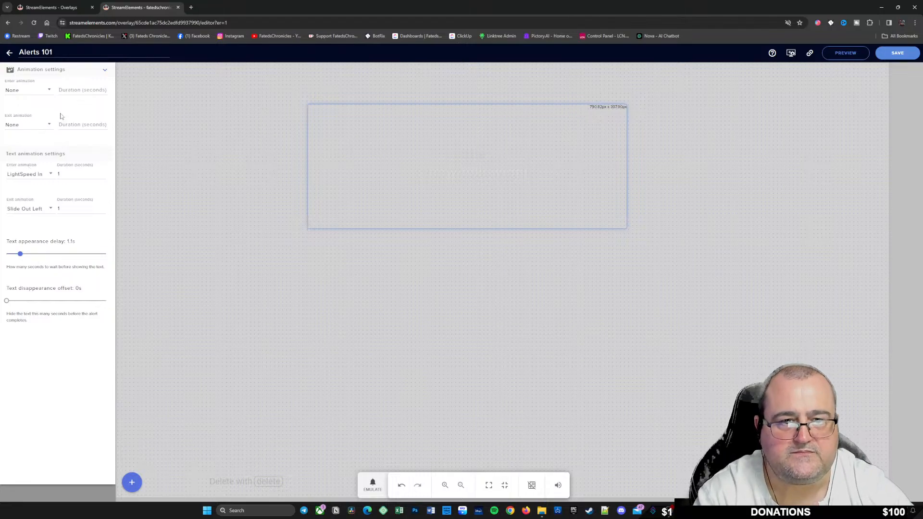
pyautogui.click(104, 71)
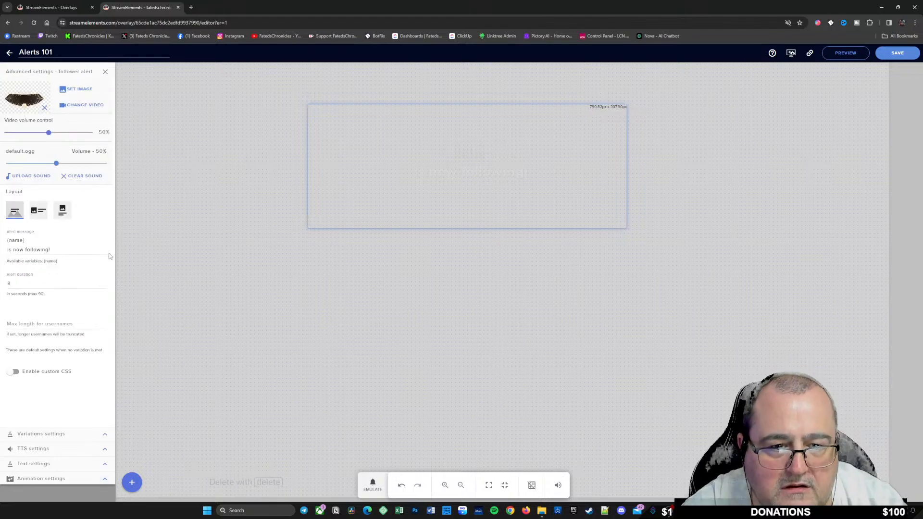
pyautogui.click(16, 372)
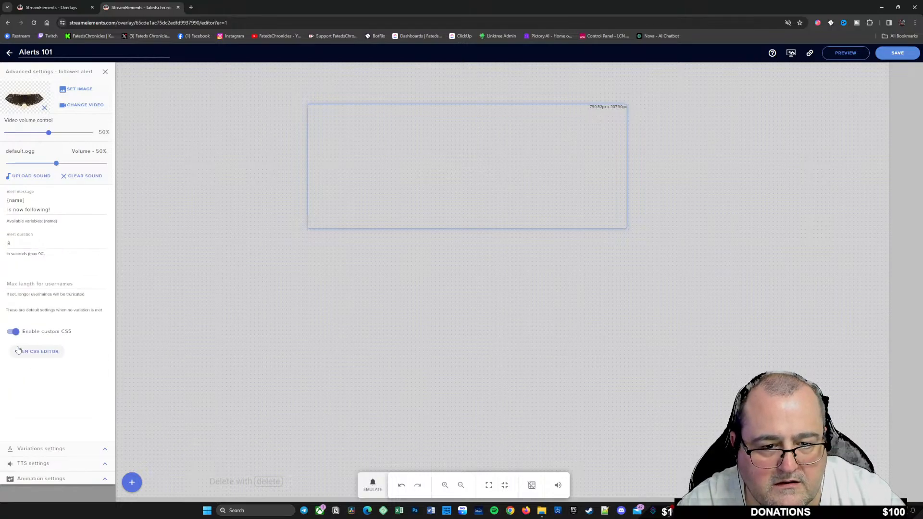
pyautogui.click(13, 331)
pyautogui.click(104, 436)
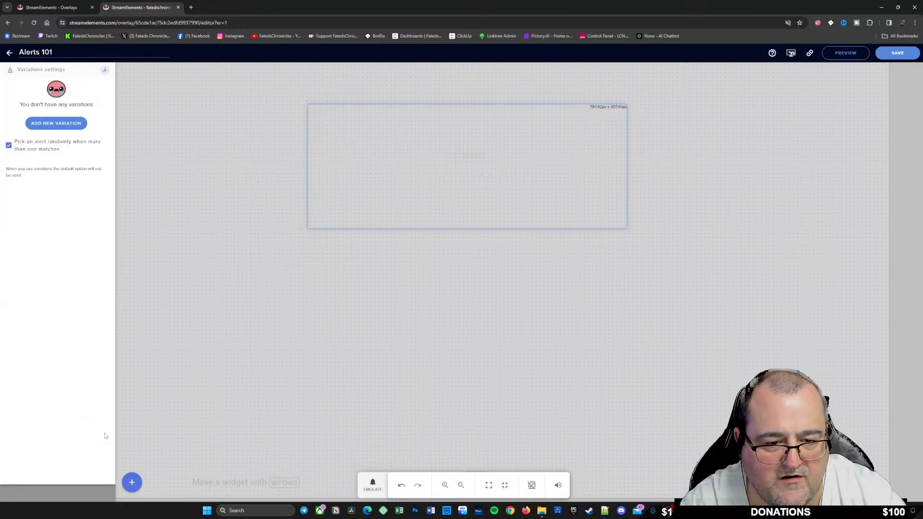
pyautogui.click(106, 71)
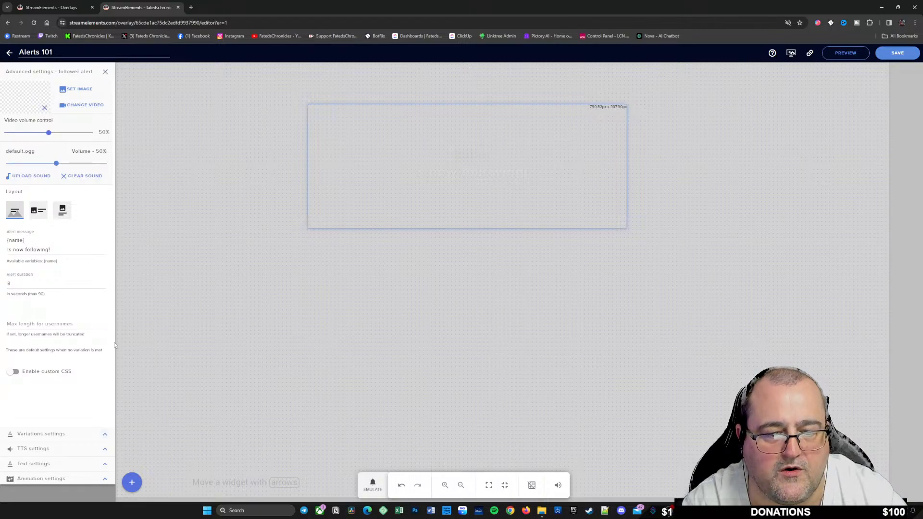
# Open the follower alert's advanced text settings and emulate a follower event to check where the text sits on the video
pyautogui.click(105, 464)
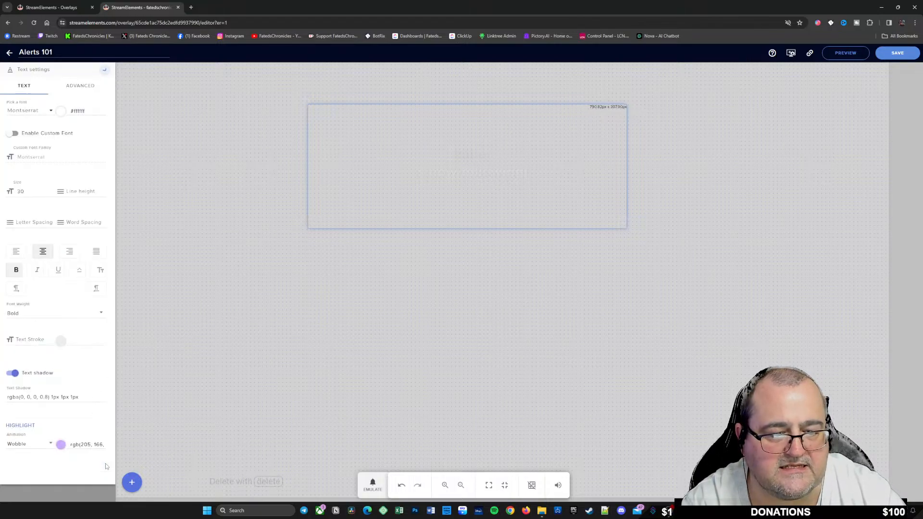
pyautogui.click(80, 85)
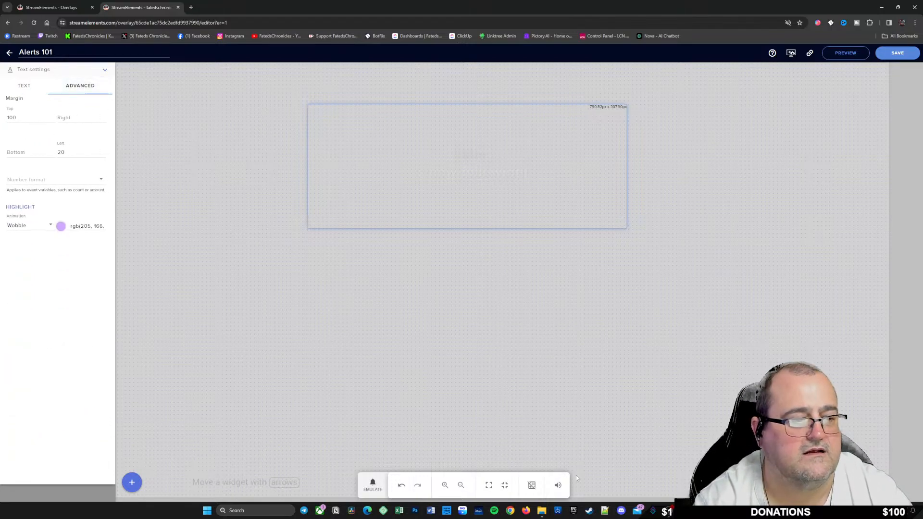
pyautogui.click(373, 485)
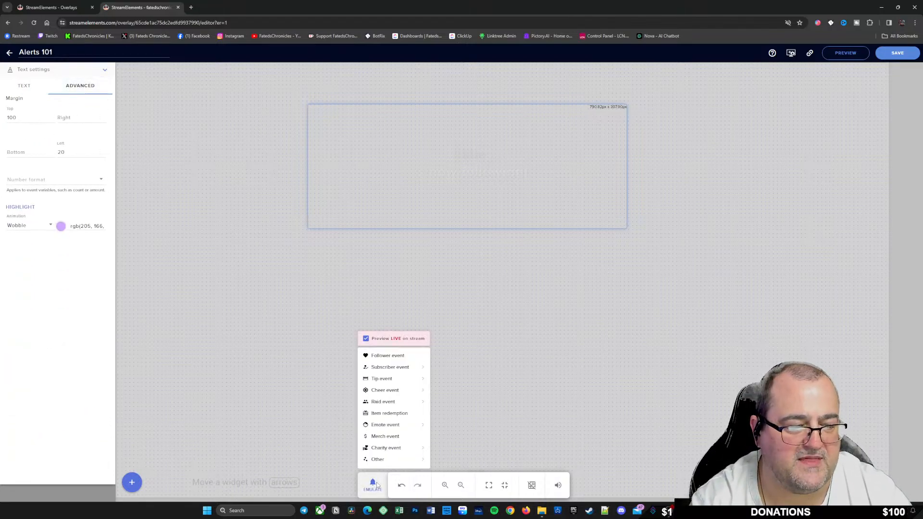
pyautogui.click(386, 357)
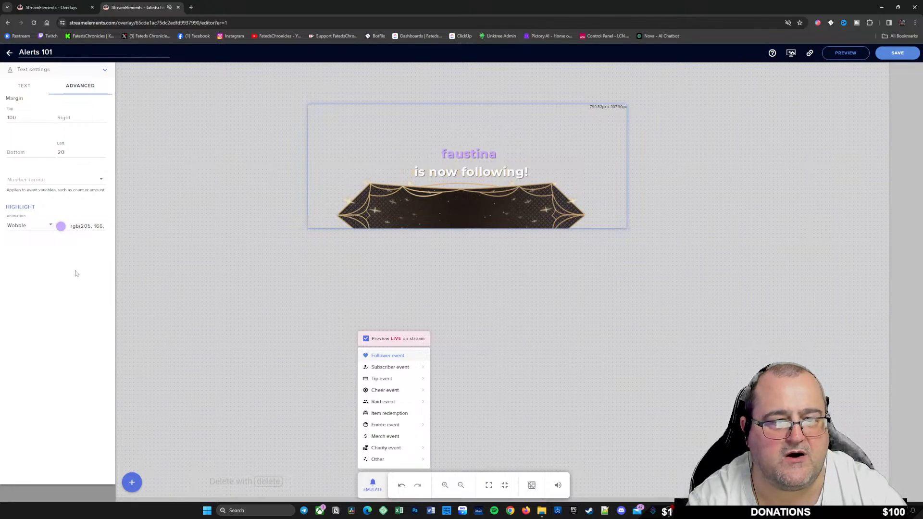
pyautogui.click(441, 204)
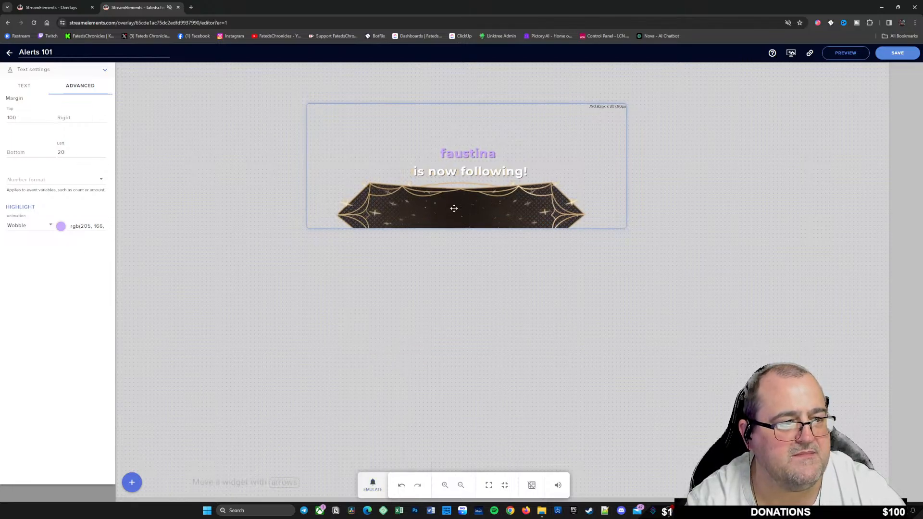
# Move the alert box slightly right and down on the canvas, and close the follower alert's text and advanced settings
pyautogui.moveTo(440, 203); pyautogui.dragTo(469, 213)
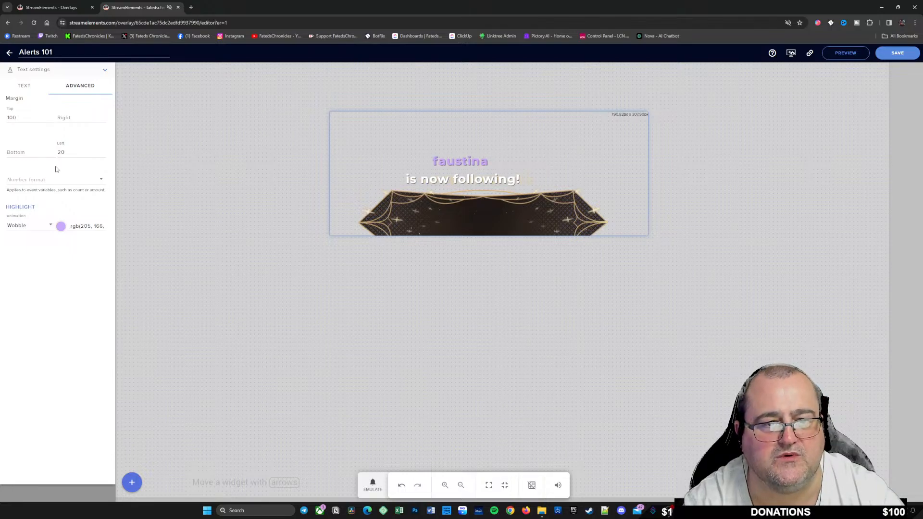
pyautogui.click(38, 89)
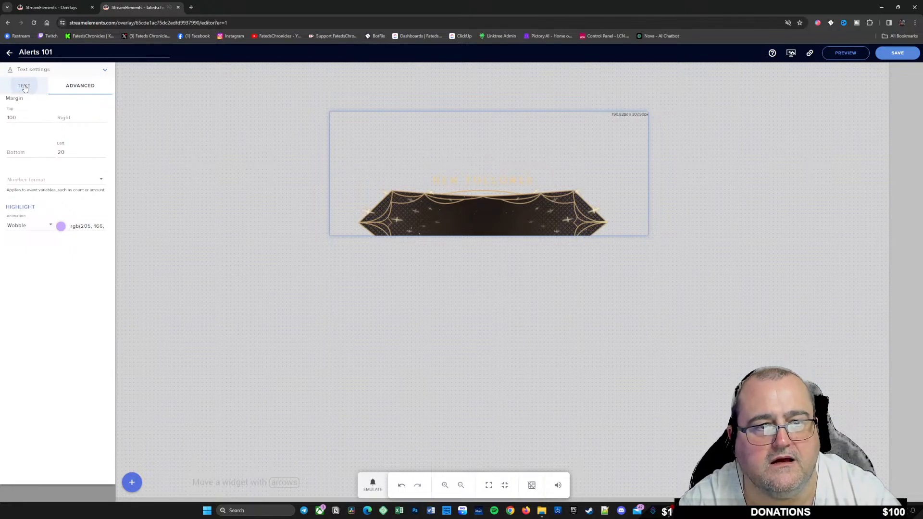
pyautogui.click(104, 70)
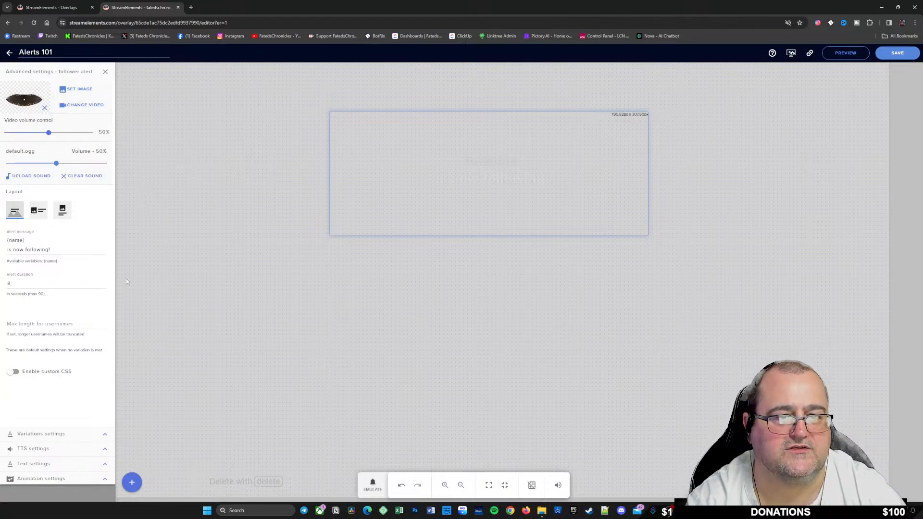
pyautogui.click(105, 71)
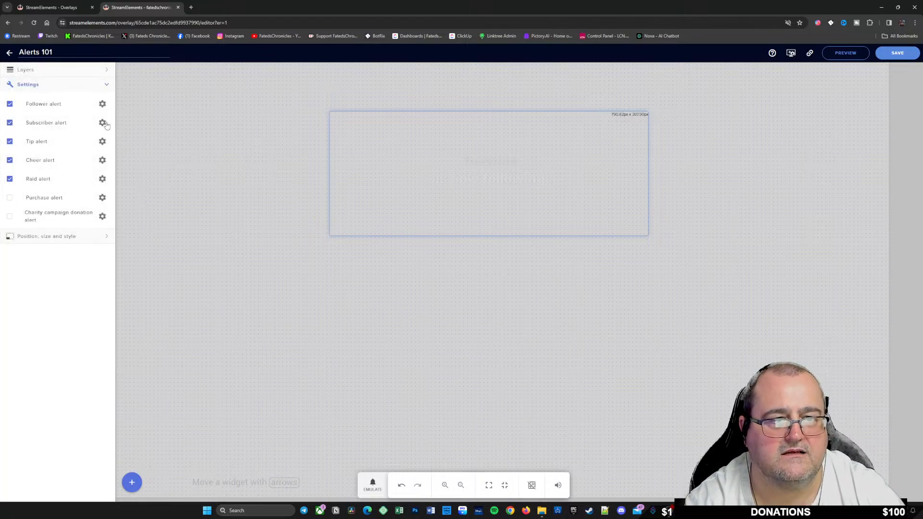
# Use New Subscriber.webm as the subscriber alert's video
pyautogui.click(102, 123)
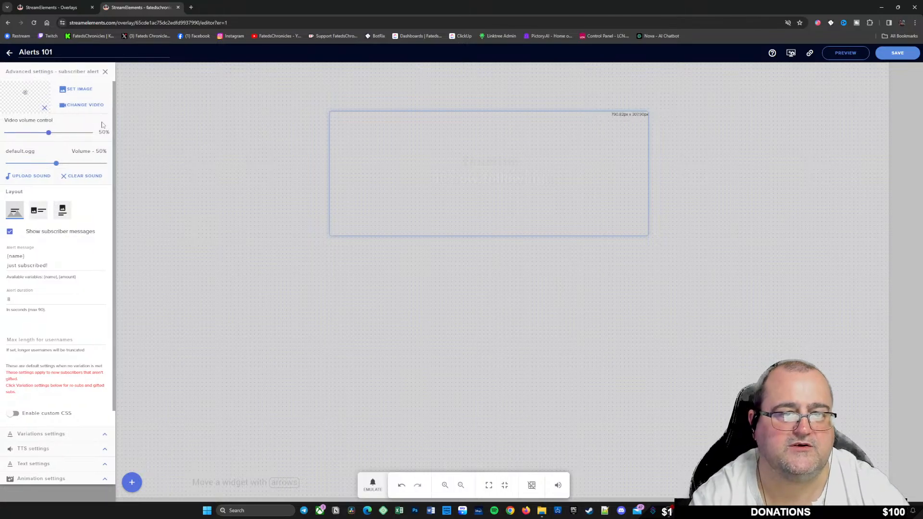
pyautogui.click(78, 105)
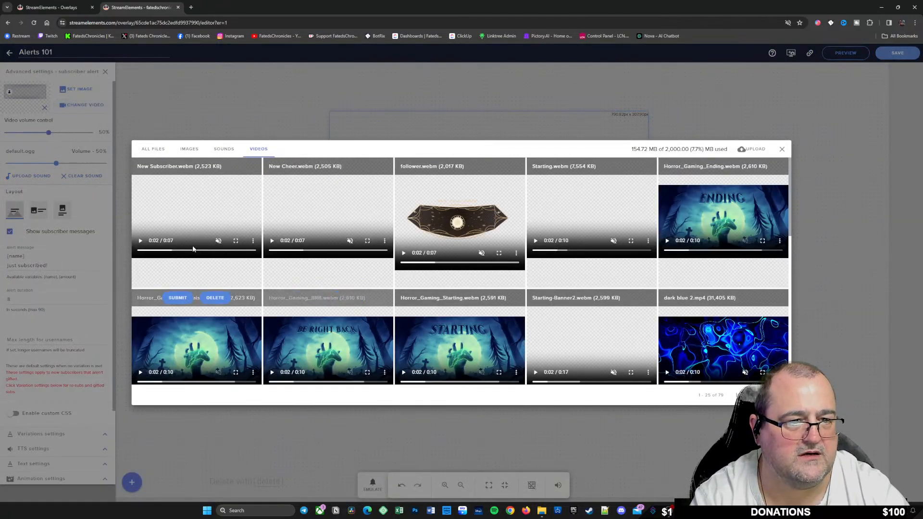
pyautogui.click(179, 166)
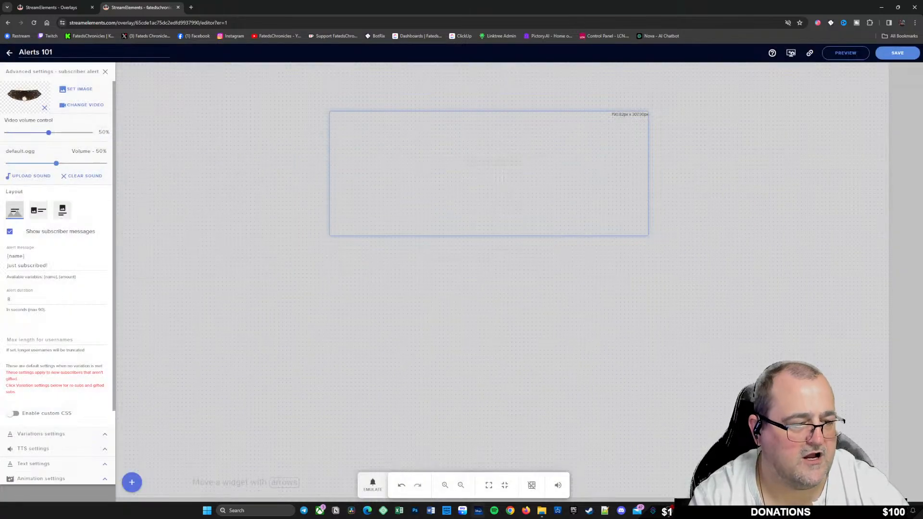
# Save the overlay and emulate subscriber events, including the 1 option, to test the subscriber alert
pyautogui.click(372, 484)
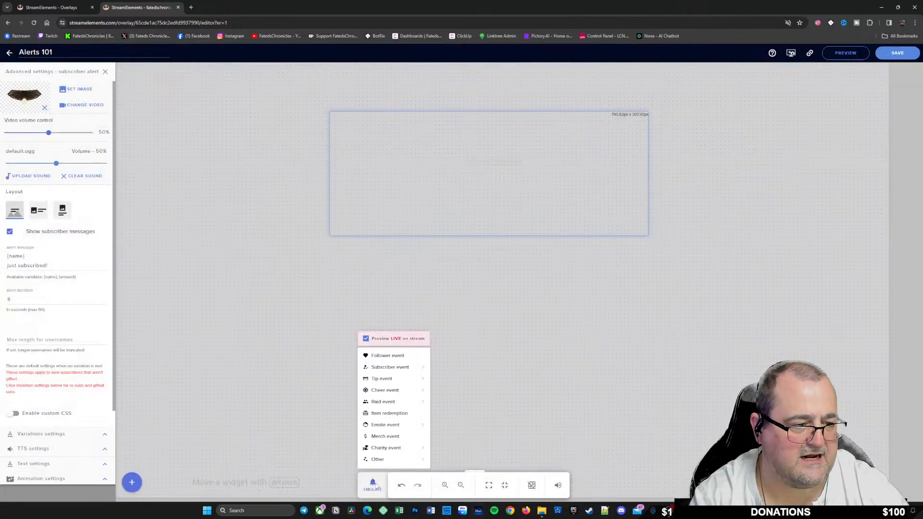
pyautogui.click(392, 369)
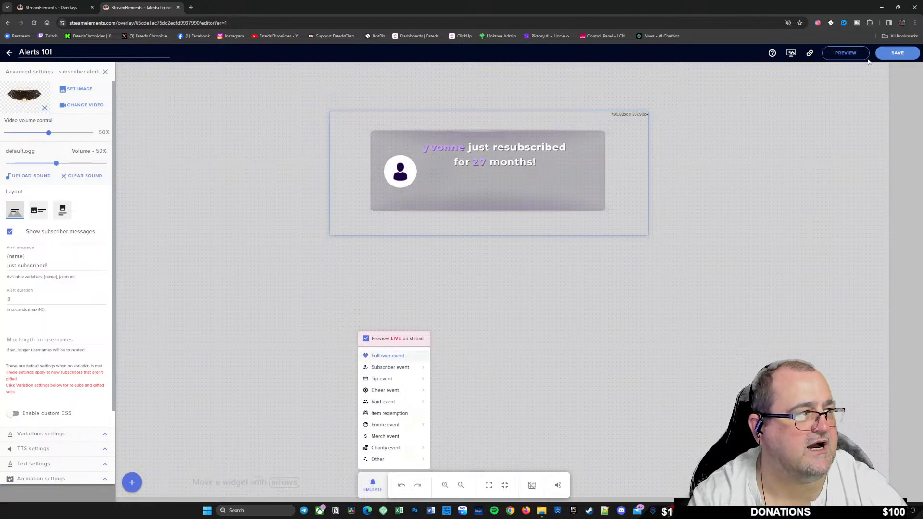
pyautogui.click(888, 55)
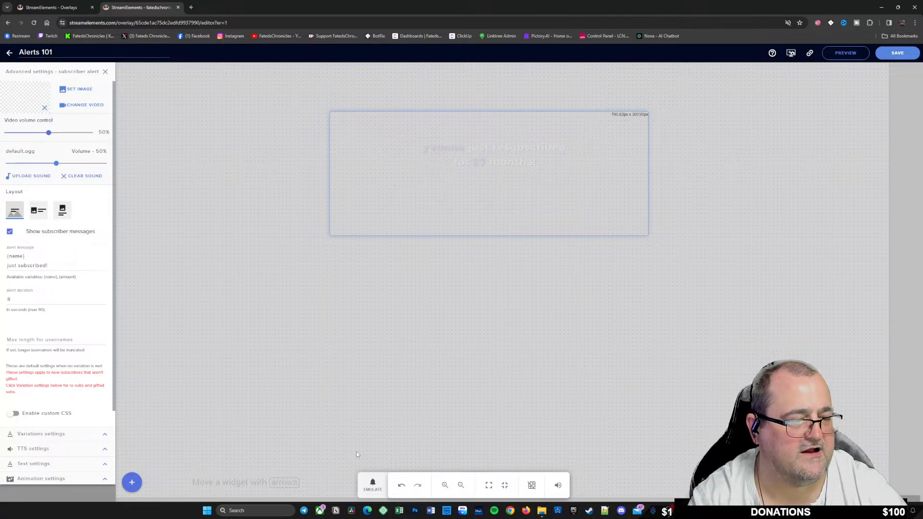
pyautogui.click(373, 484)
pyautogui.moveTo(398, 369)
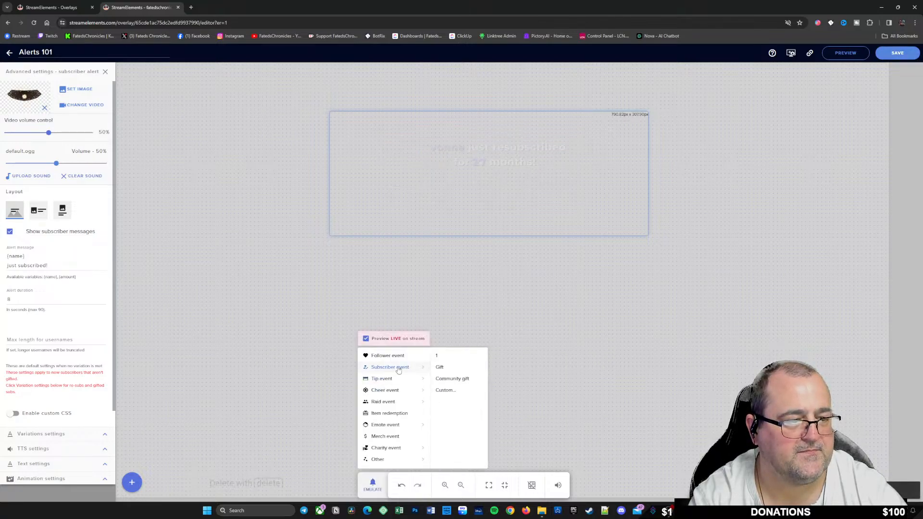
pyautogui.click(443, 356)
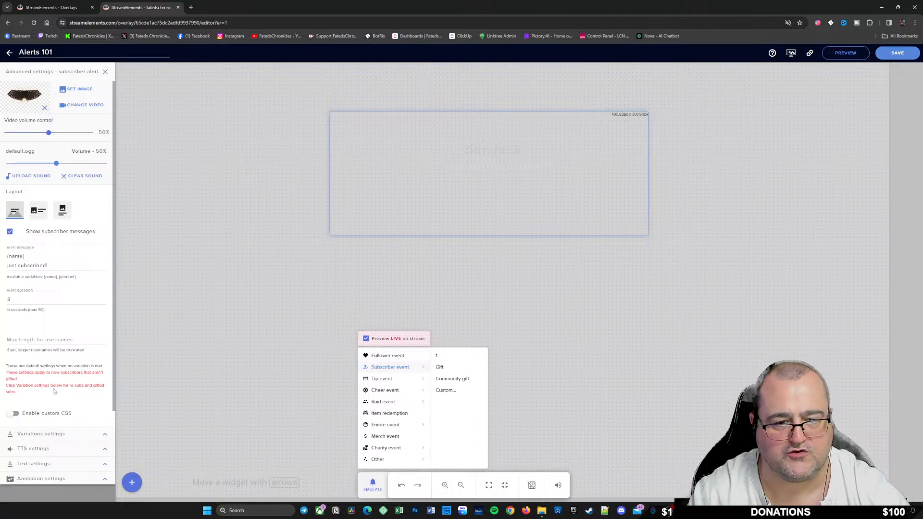
# Examine the subscriber alert's RESUB variation, from its condition and video to its text and TTS settings, and close it without saving
pyautogui.click(106, 436)
pyautogui.click(106, 437)
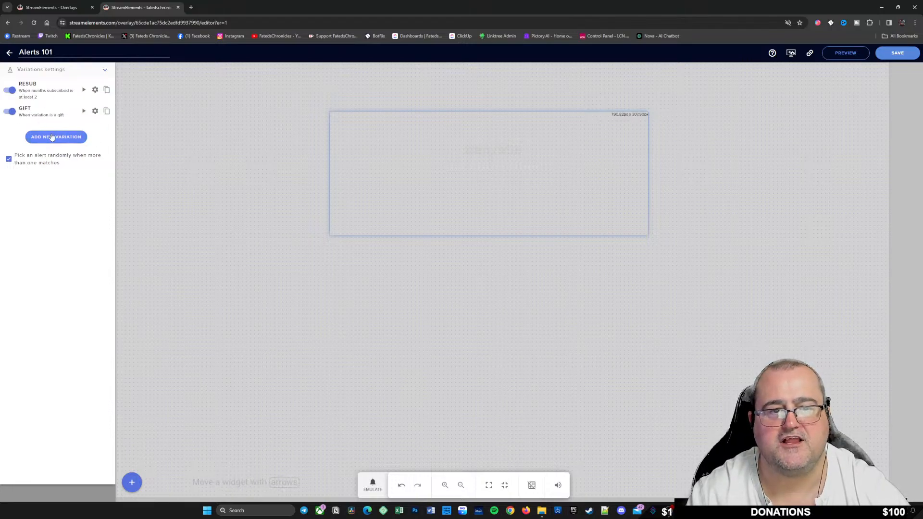
pyautogui.click(95, 90)
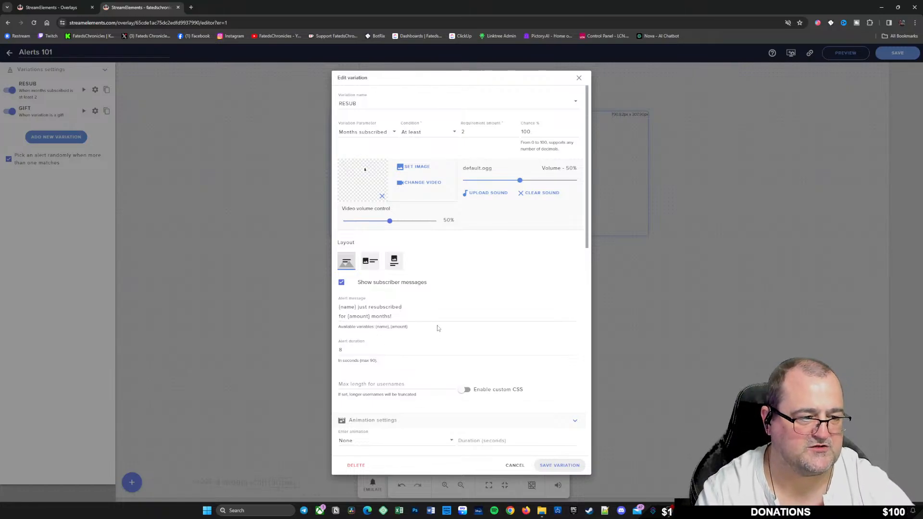
pyautogui.scroll(-10, 520, 409)
pyautogui.scroll(-3, 524, 411)
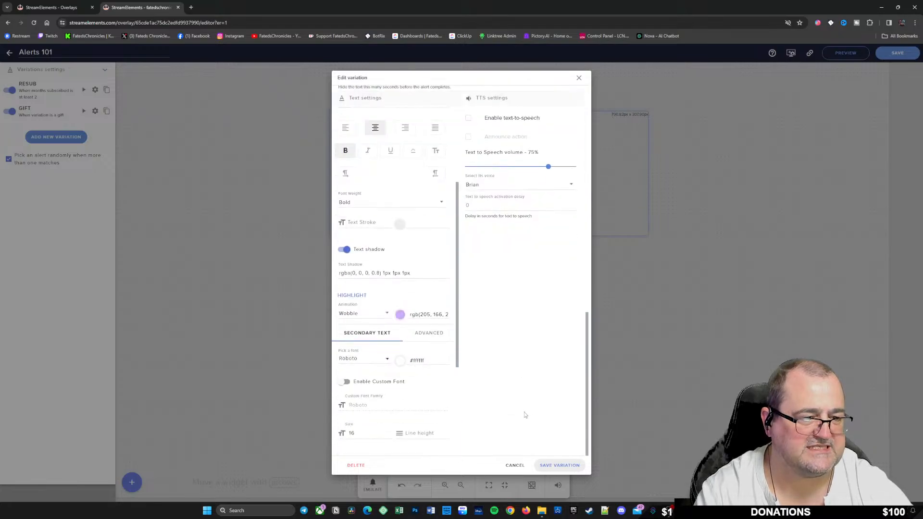
pyautogui.scroll(15, 524, 412)
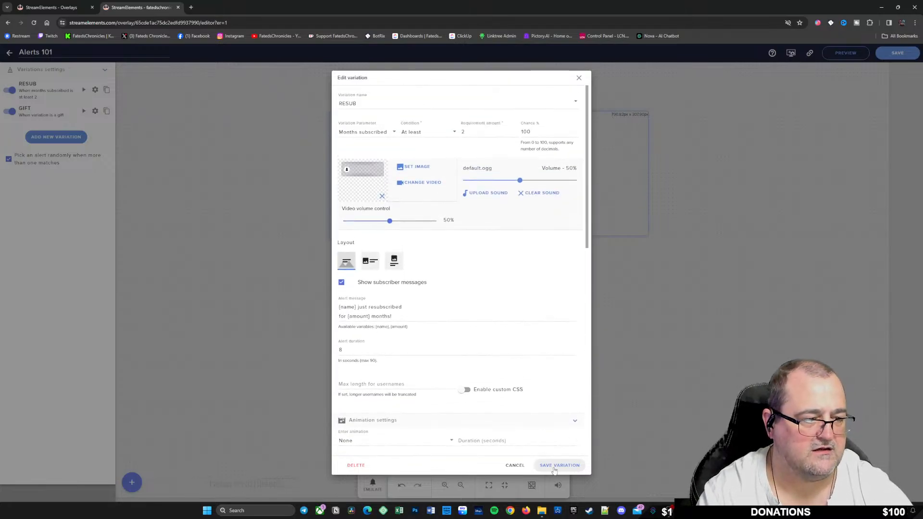
pyautogui.click(579, 78)
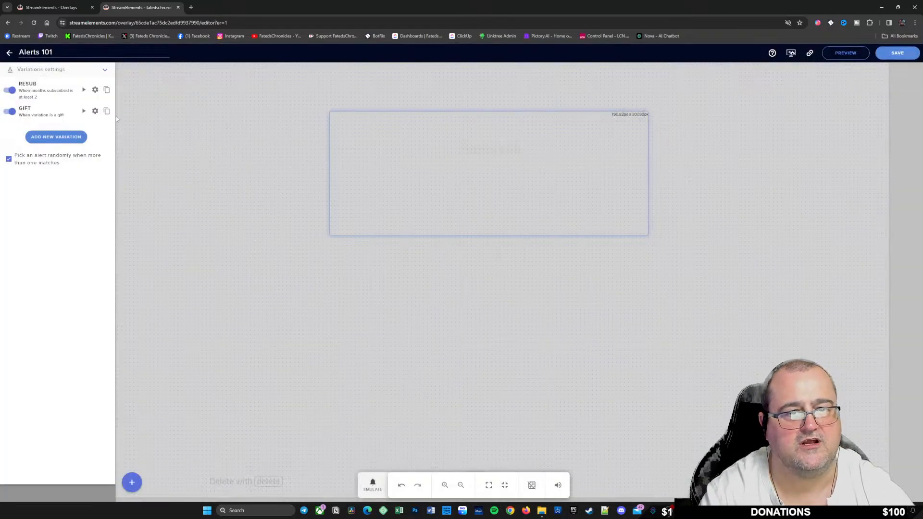
# Examine the subscriber alert's GIFT variation, including its message, animation and text settings, and leave the variations without saving changes
pyautogui.click(96, 111)
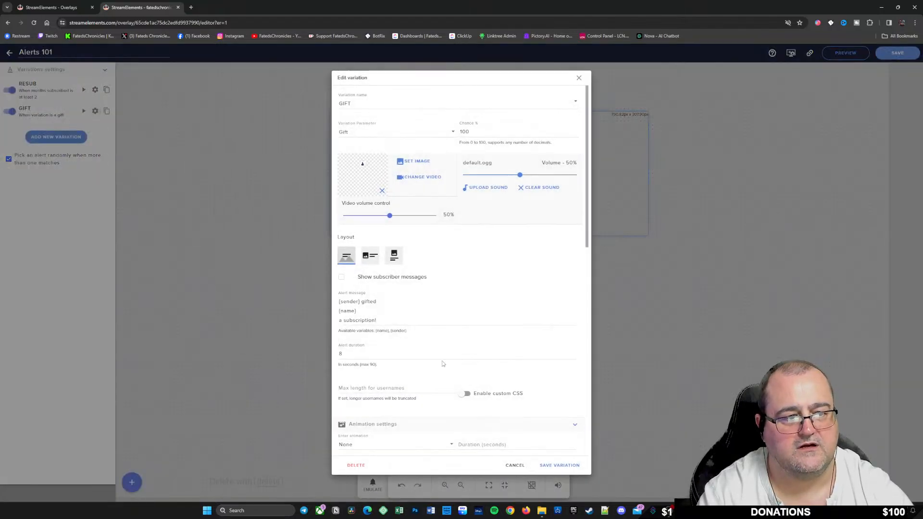
pyautogui.scroll(-3, 452, 313)
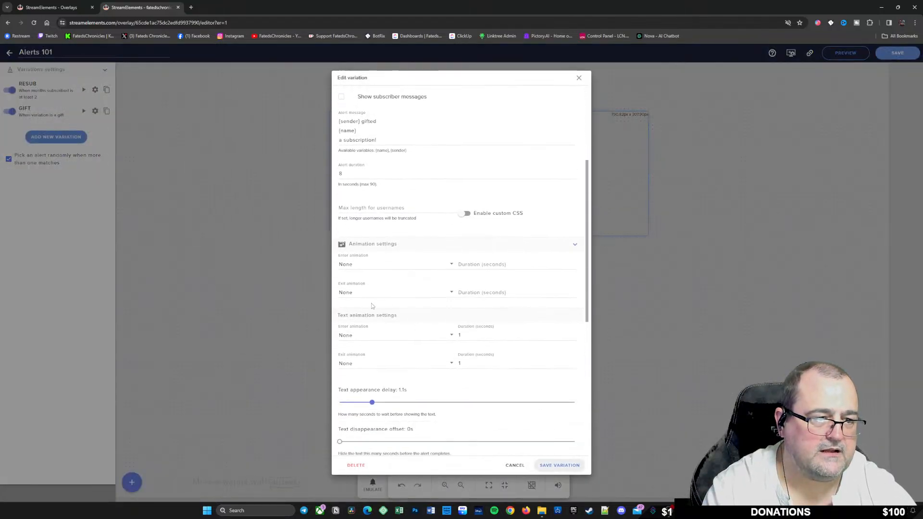
pyautogui.scroll(3, 381, 195)
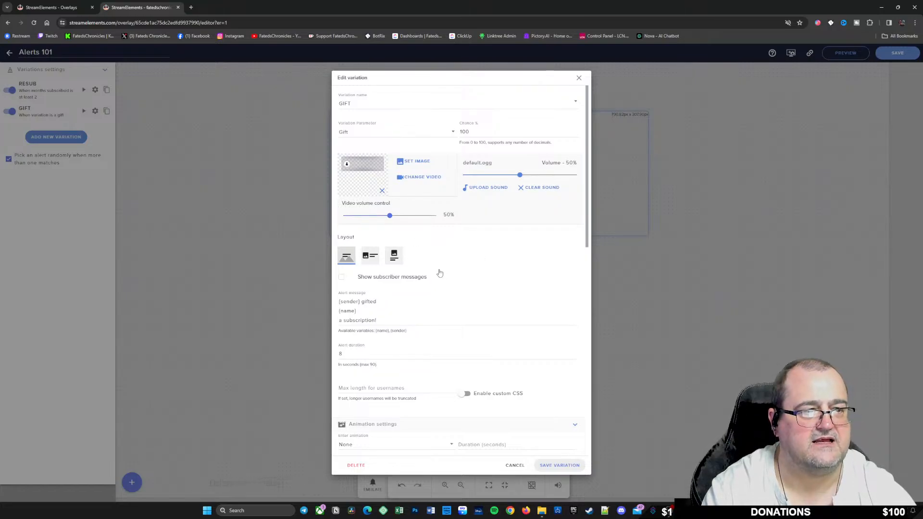
pyautogui.scroll(-5, 452, 264)
pyautogui.scroll(-3, 471, 268)
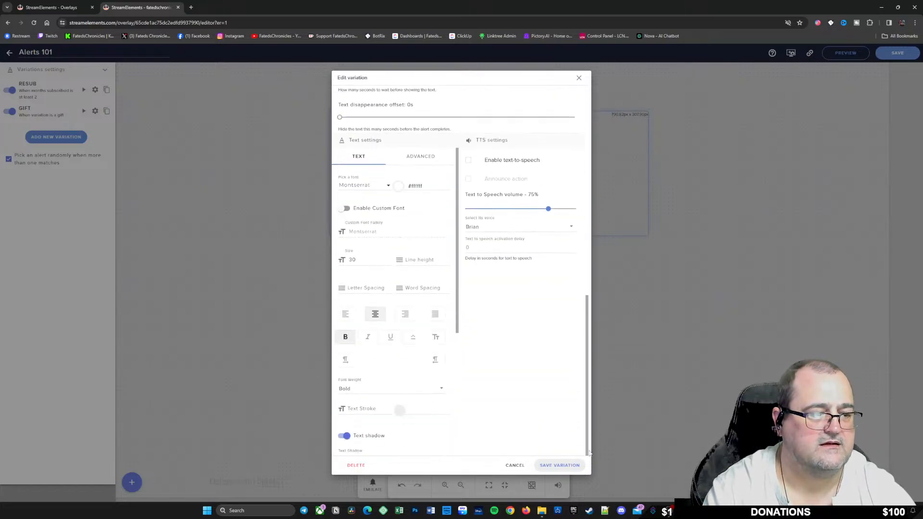
pyautogui.click(514, 466)
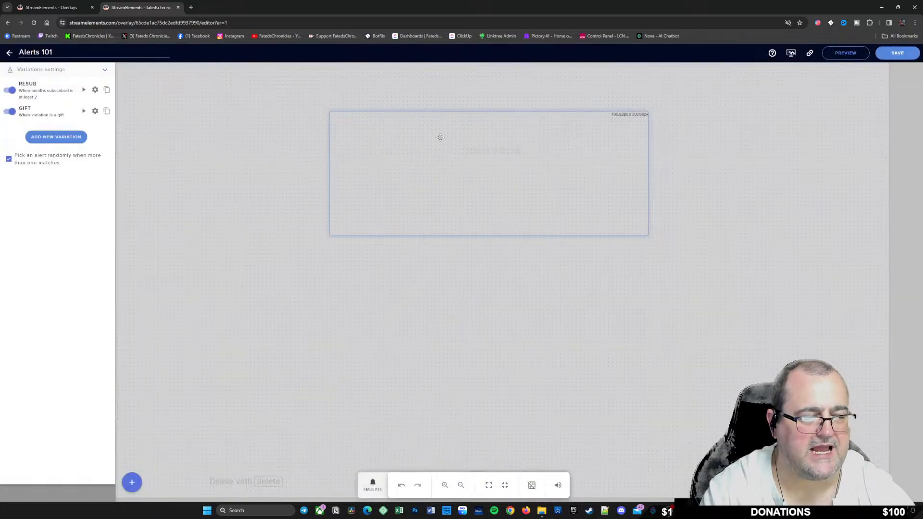
pyautogui.click(104, 70)
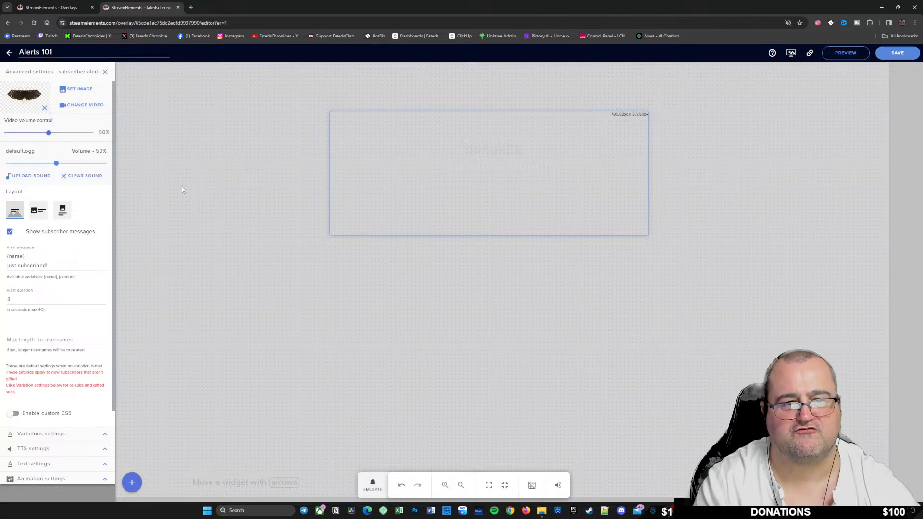
# Set the follower alert's maximum username length to 15
pyautogui.click(105, 71)
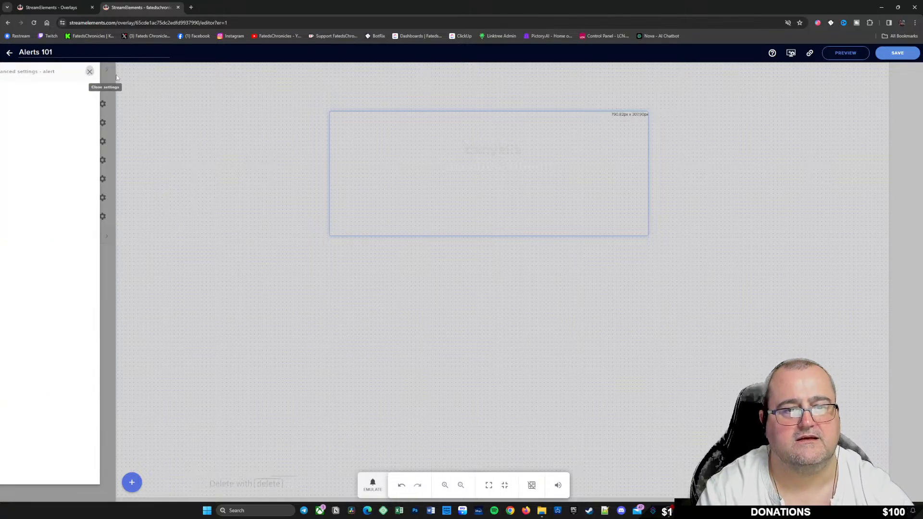
pyautogui.click(102, 104)
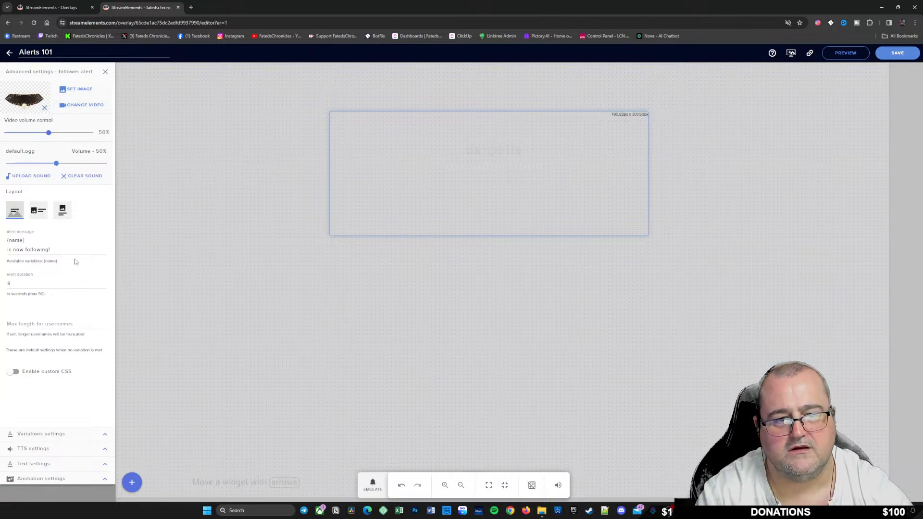
pyautogui.click(75, 325)
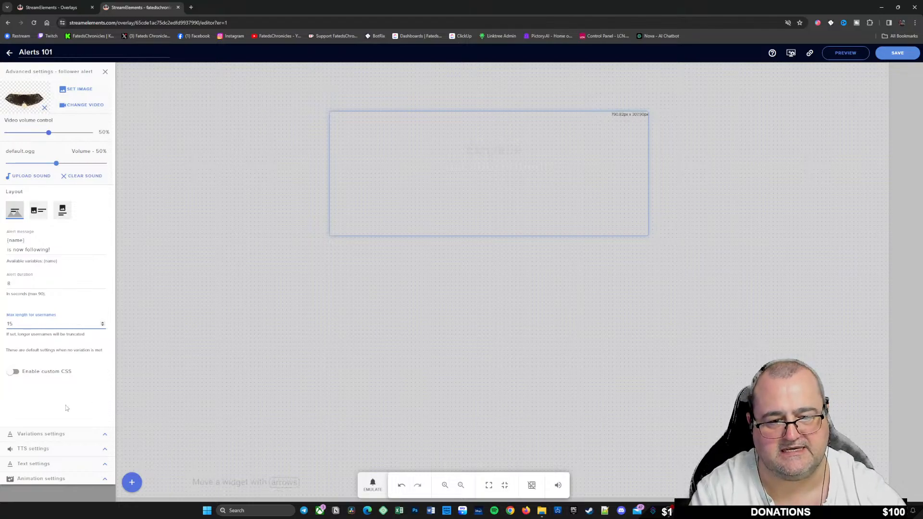
# Enable text-to-speech for the follower alert and choose the British English voice John
pyautogui.click(105, 451)
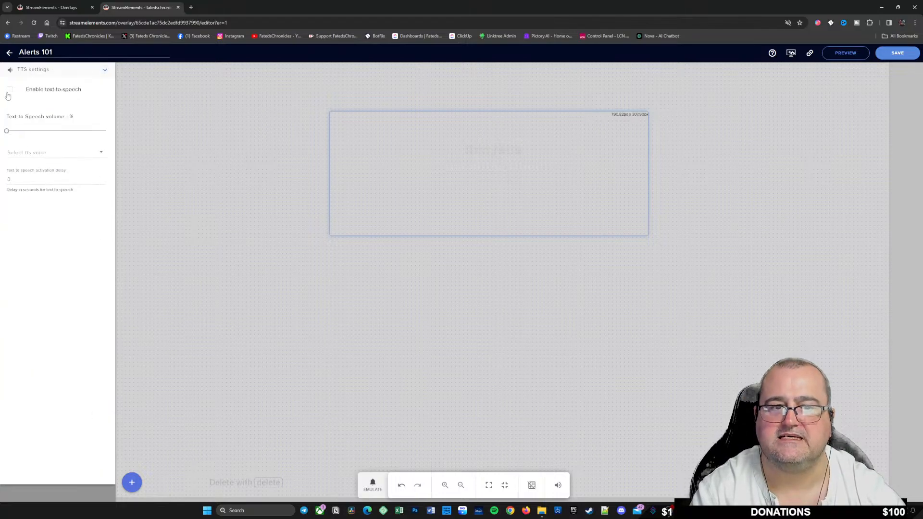
pyautogui.click(11, 91)
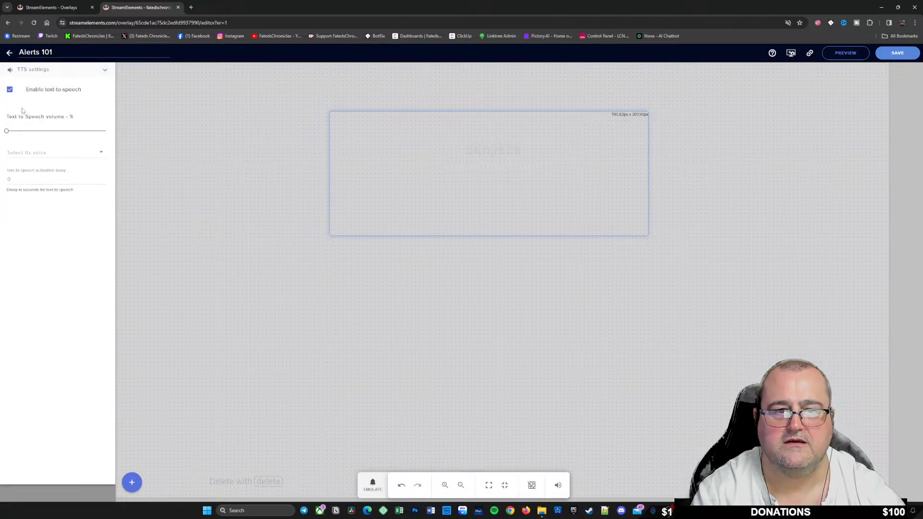
pyautogui.click(84, 156)
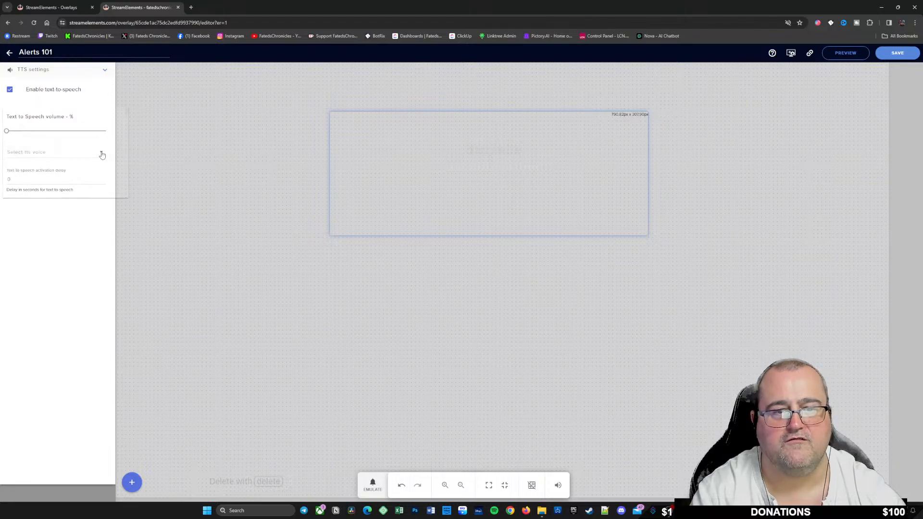
pyautogui.scroll(-3, 81, 158)
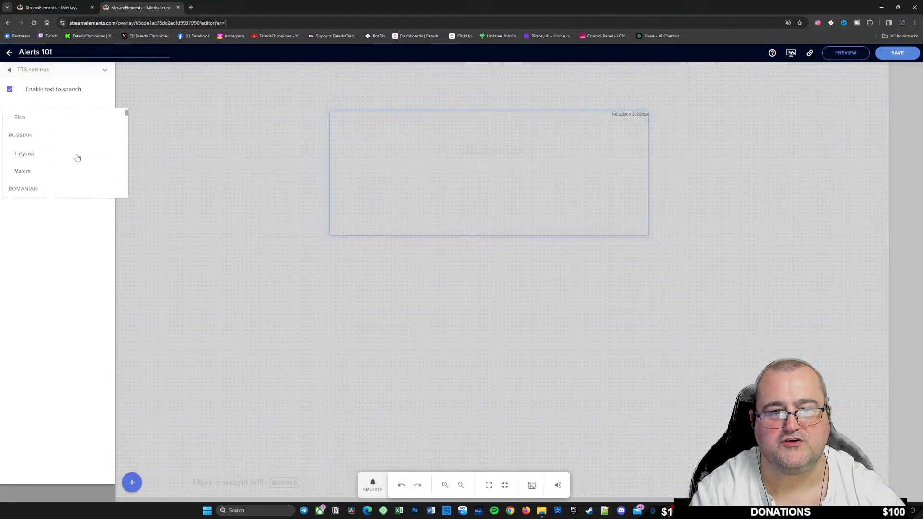
pyautogui.scroll(3, 77, 152)
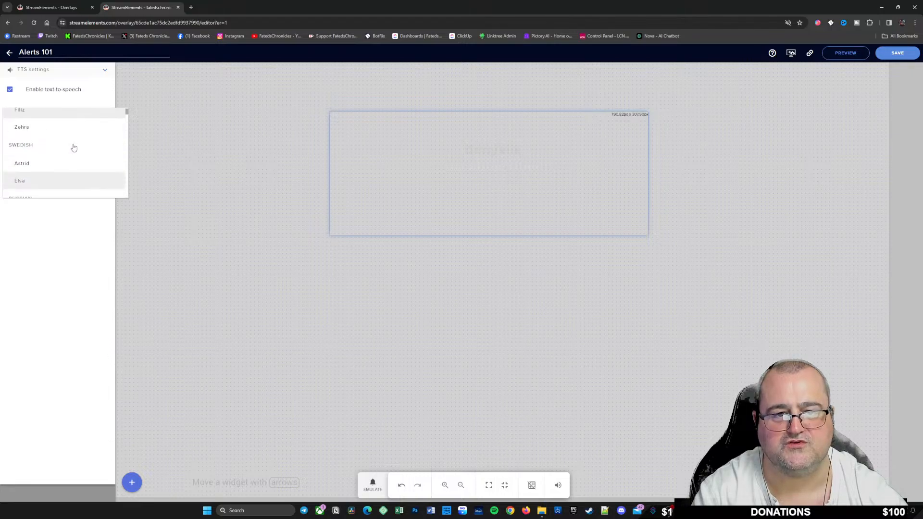
pyautogui.scroll(-5, 70, 144)
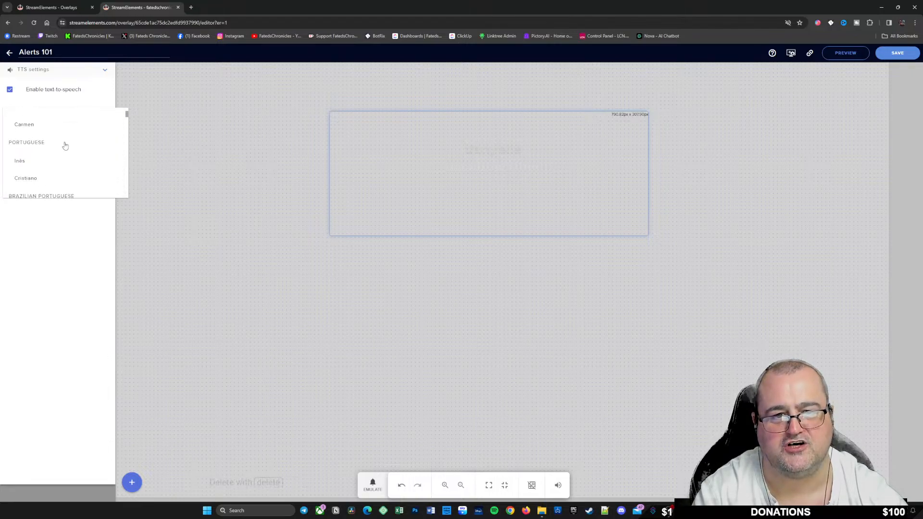
pyautogui.scroll(-5, 56, 135)
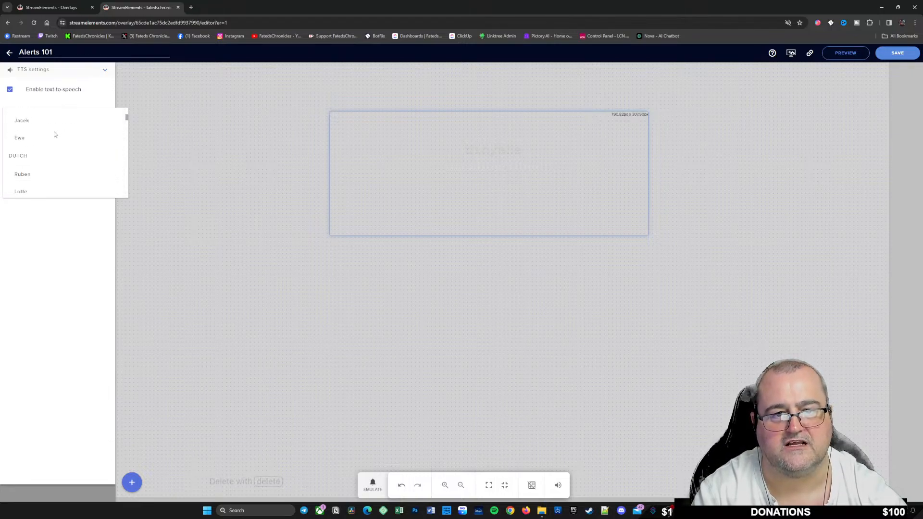
pyautogui.scroll(-5, 55, 135)
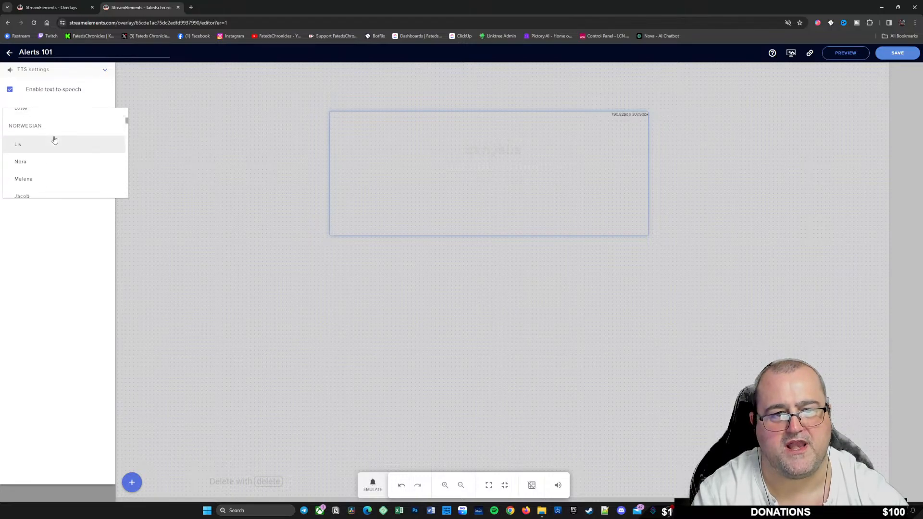
pyautogui.scroll(-5, 52, 141)
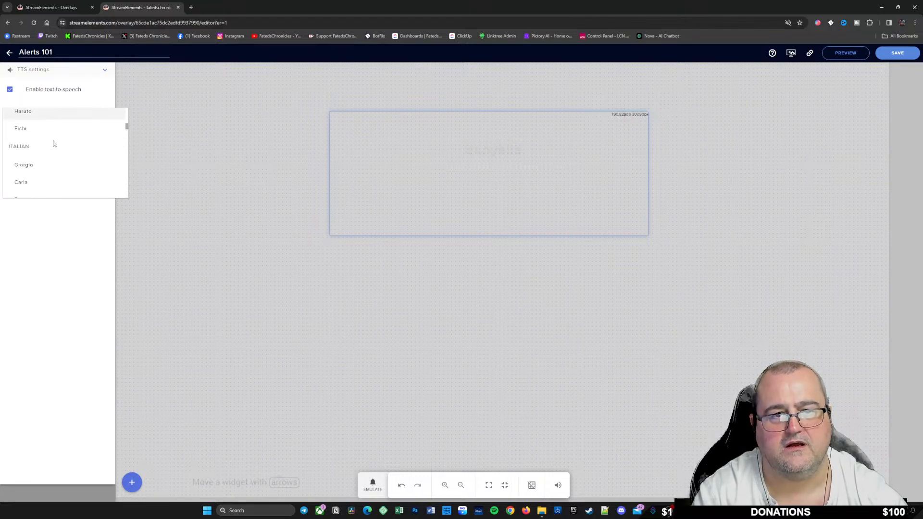
pyautogui.scroll(-5, 54, 150)
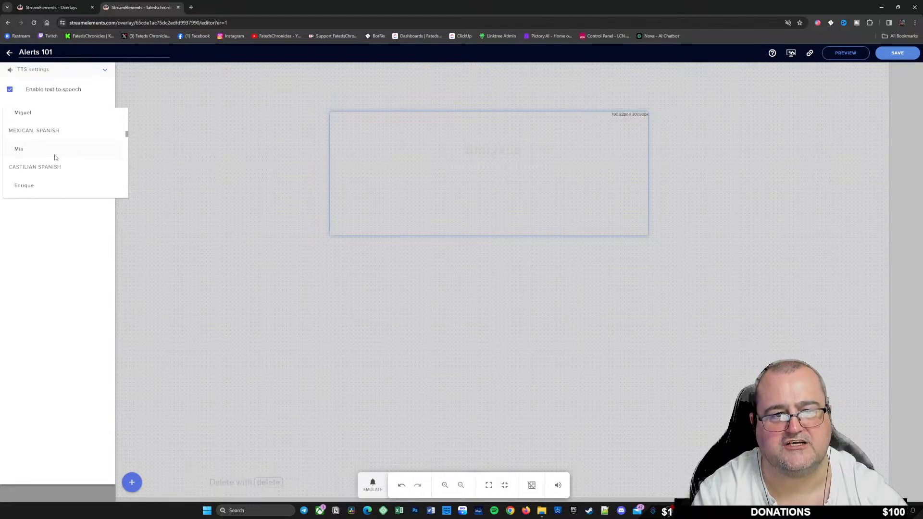
pyautogui.scroll(-5, 55, 157)
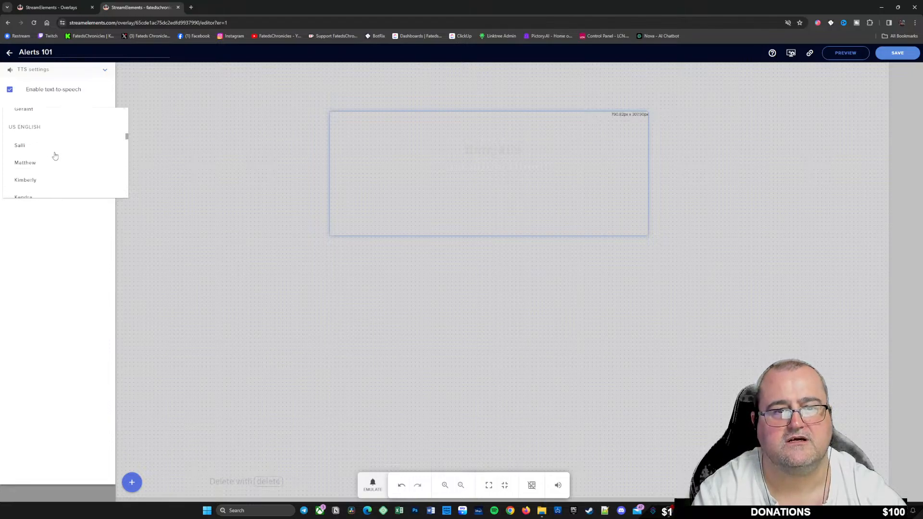
pyautogui.scroll(-2, 53, 144)
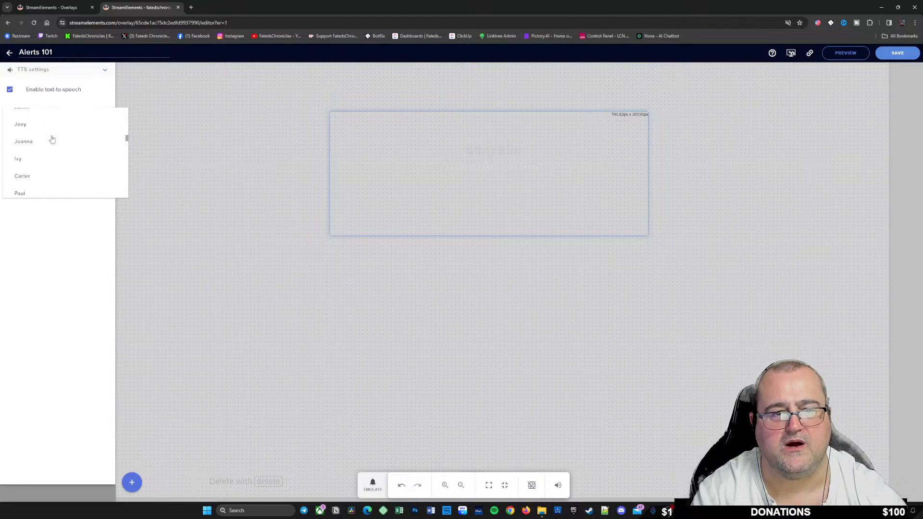
pyautogui.scroll(-3, 52, 140)
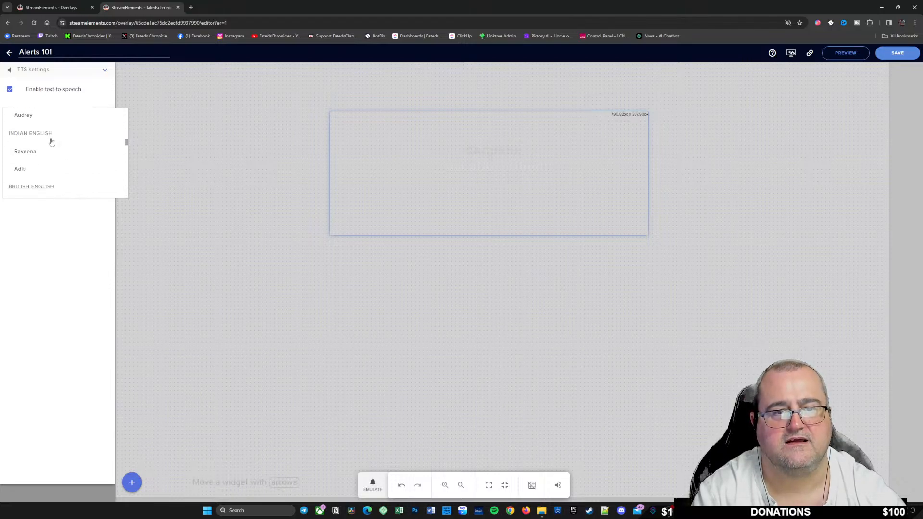
pyautogui.scroll(-1, 52, 139)
pyautogui.scroll(-1, 55, 136)
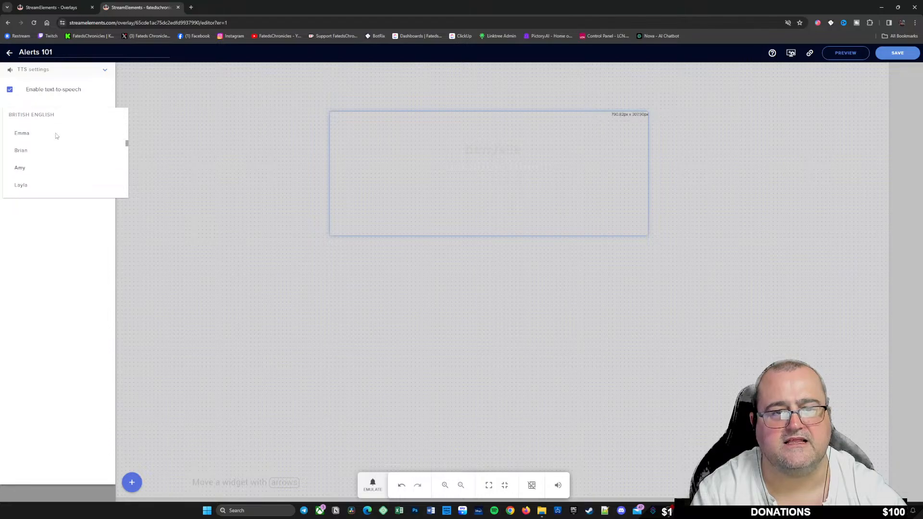
pyautogui.scroll(-1, 55, 140)
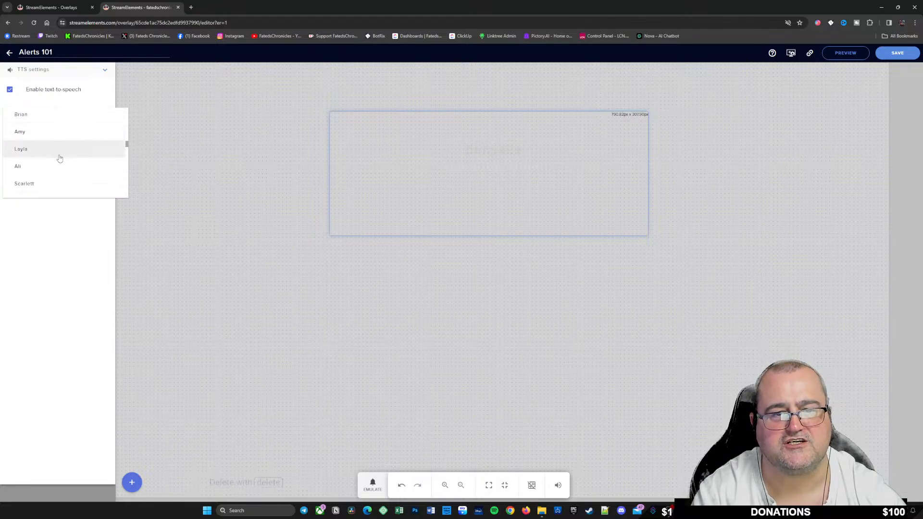
pyautogui.scroll(1, 56, 154)
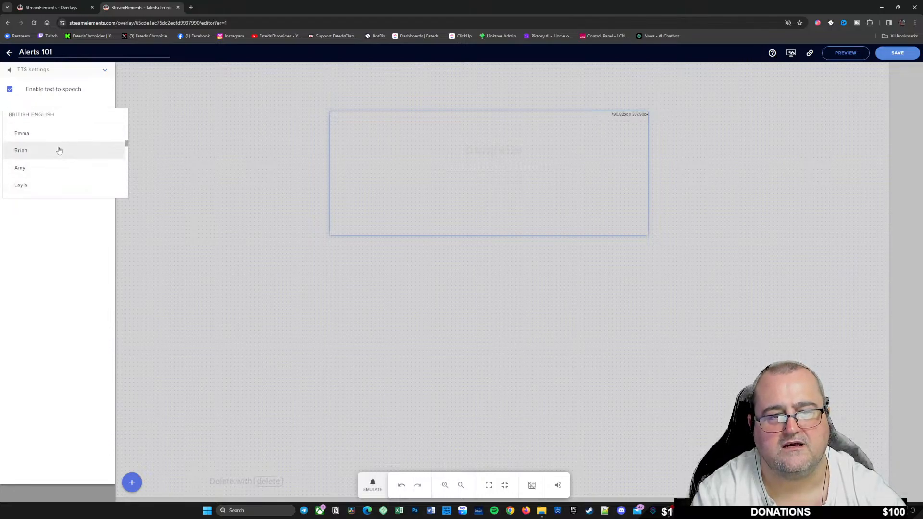
pyautogui.scroll(-4, 58, 148)
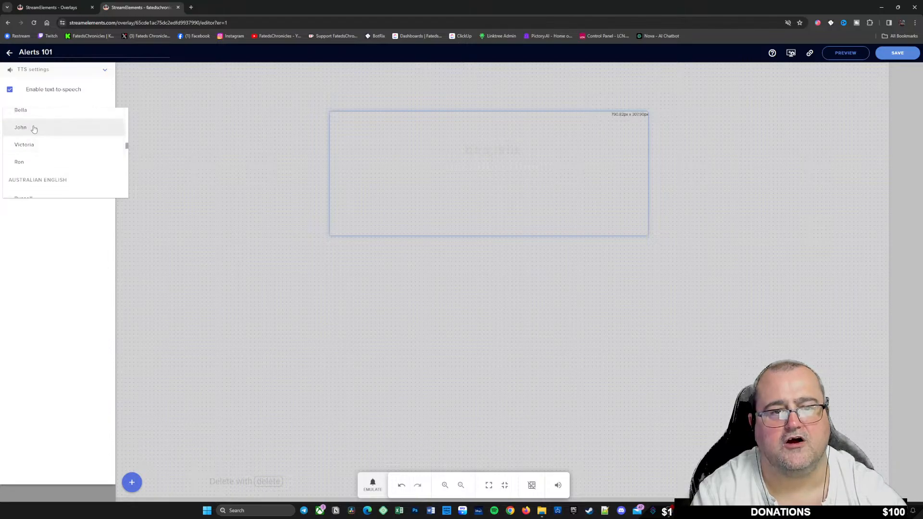
pyautogui.click(34, 128)
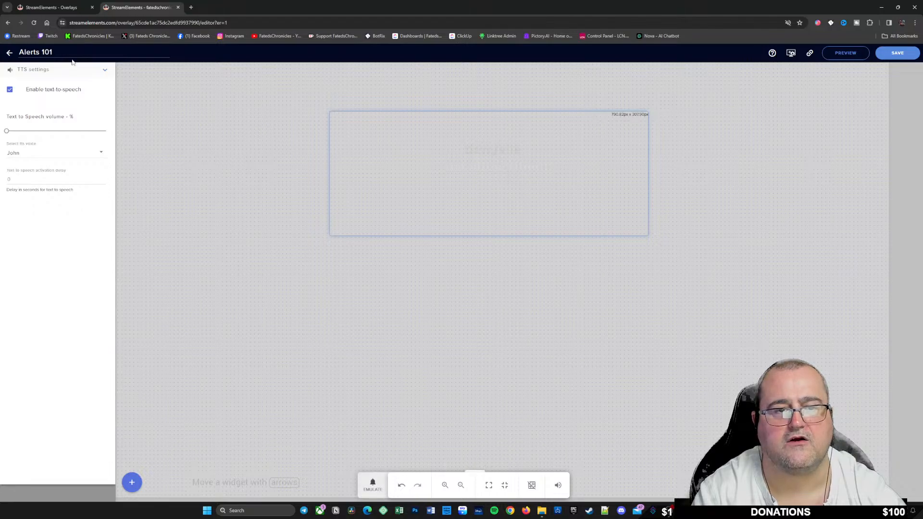
pyautogui.click(104, 70)
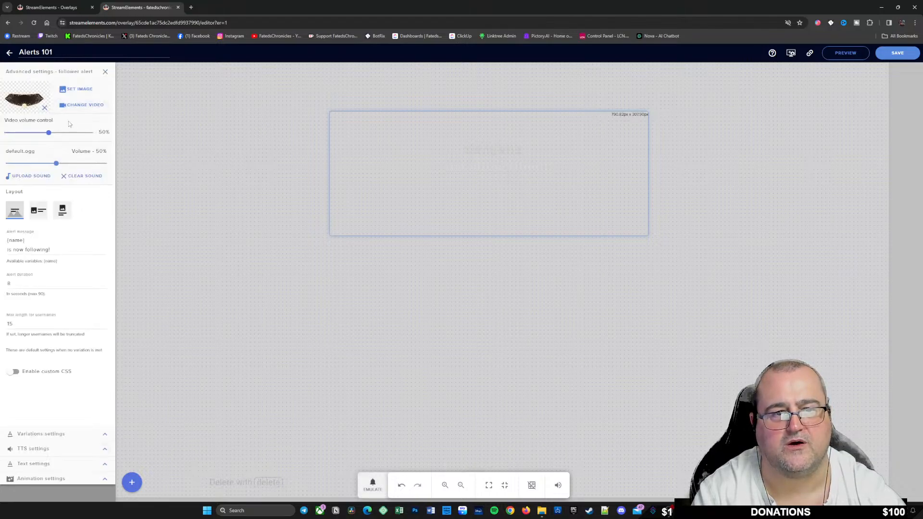
# Emulate follower events to test the follower alert and review its animation settings between the tests
pyautogui.click(377, 480)
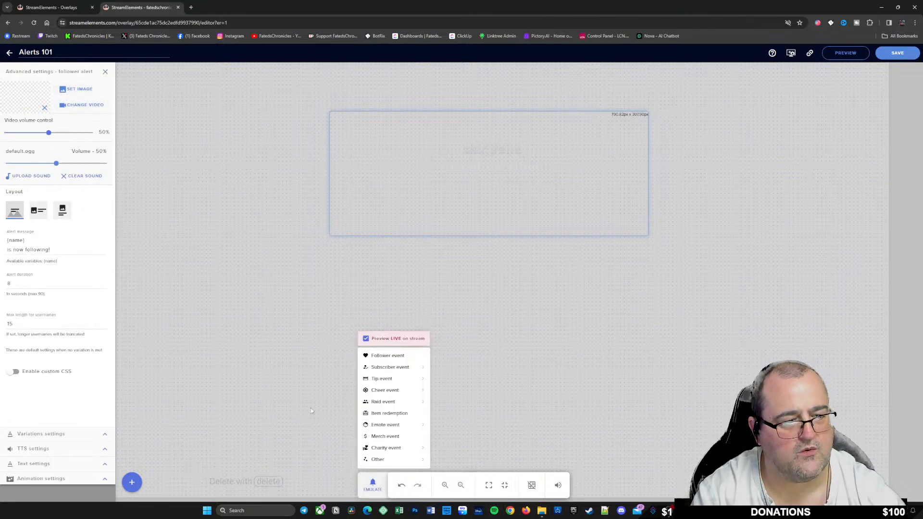
pyautogui.click(384, 357)
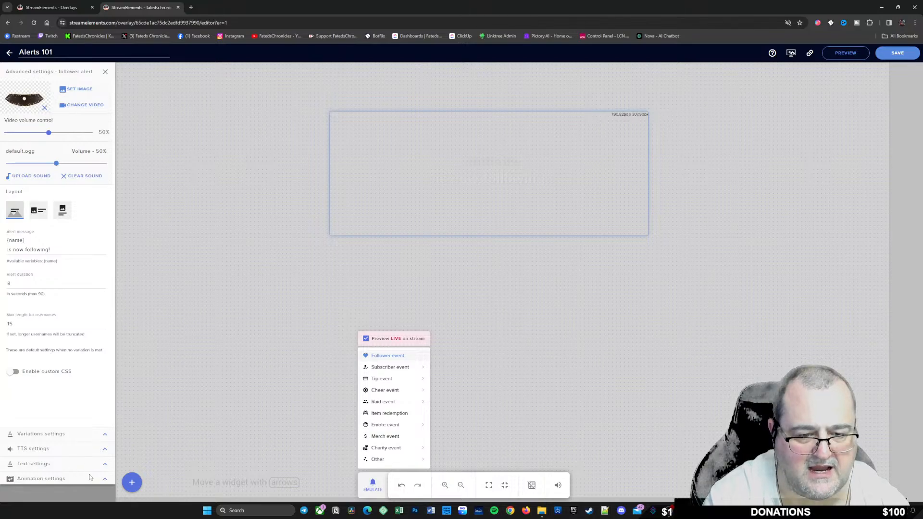
pyautogui.click(104, 481)
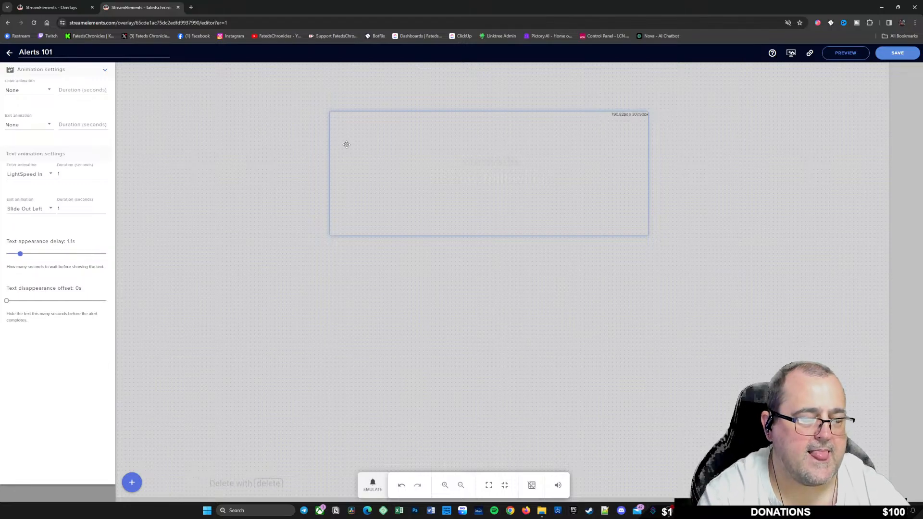
pyautogui.click(373, 485)
pyautogui.moveTo(382, 365)
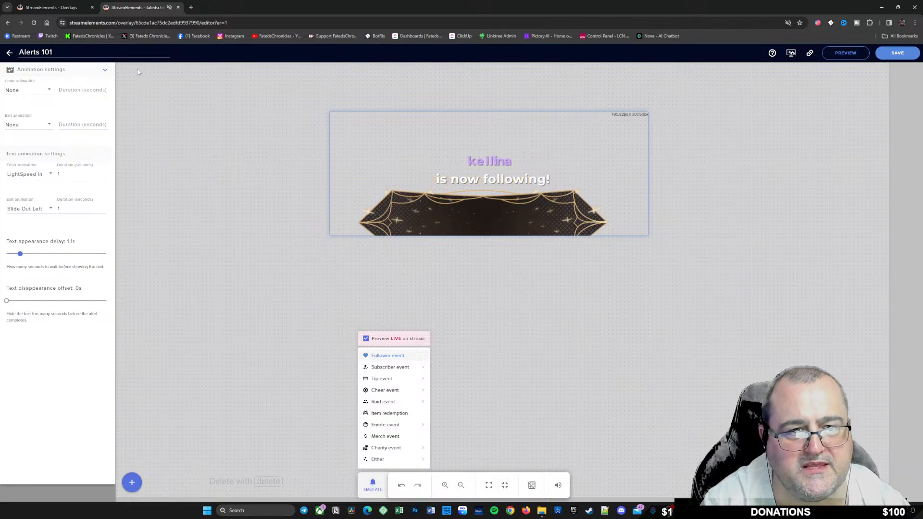
pyautogui.click(463, 217)
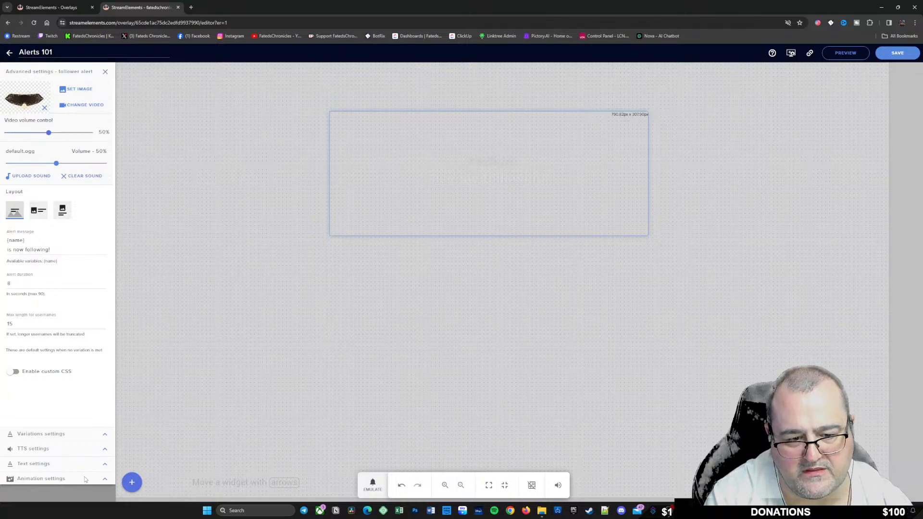
# Examine the follower alert's variations and its text settings, including the advanced margins
pyautogui.click(64, 434)
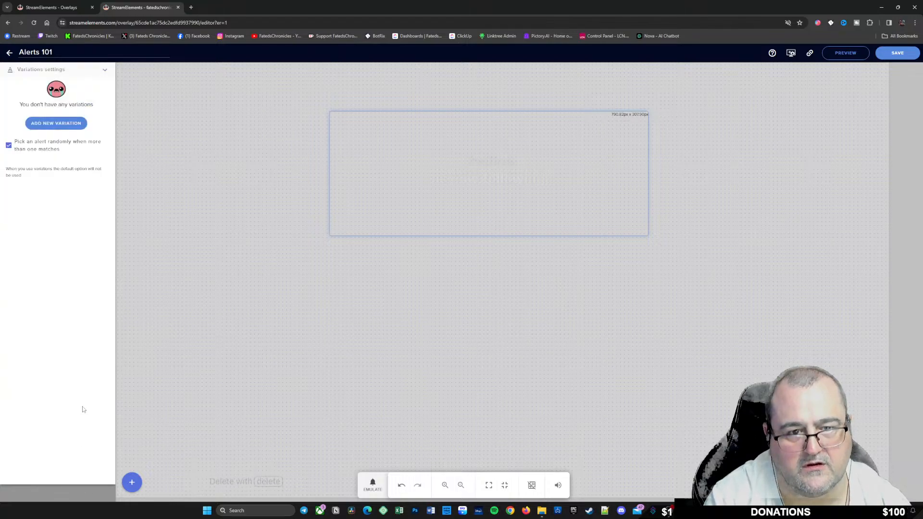
pyautogui.click(103, 72)
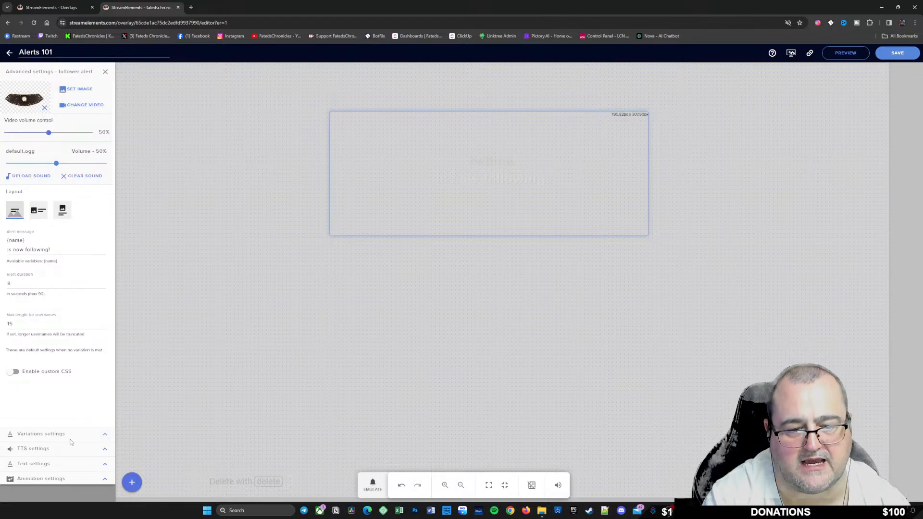
pyautogui.click(106, 465)
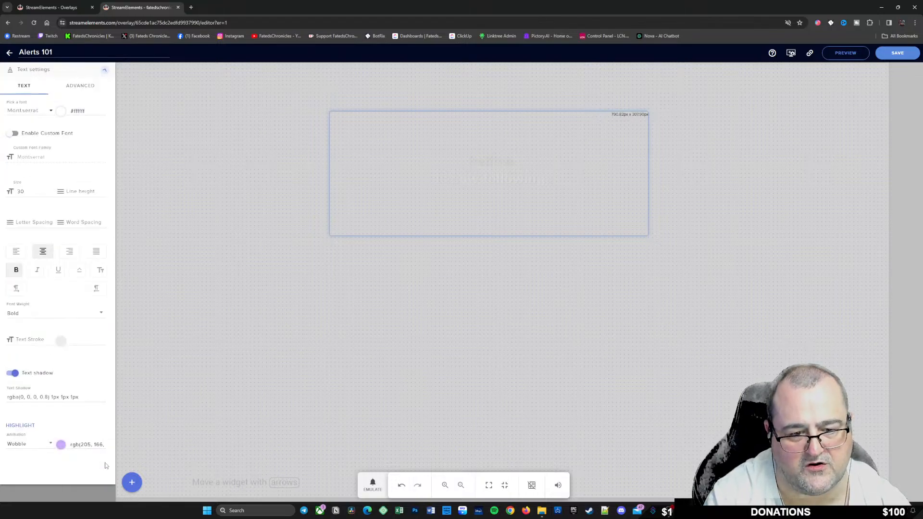
pyautogui.click(75, 86)
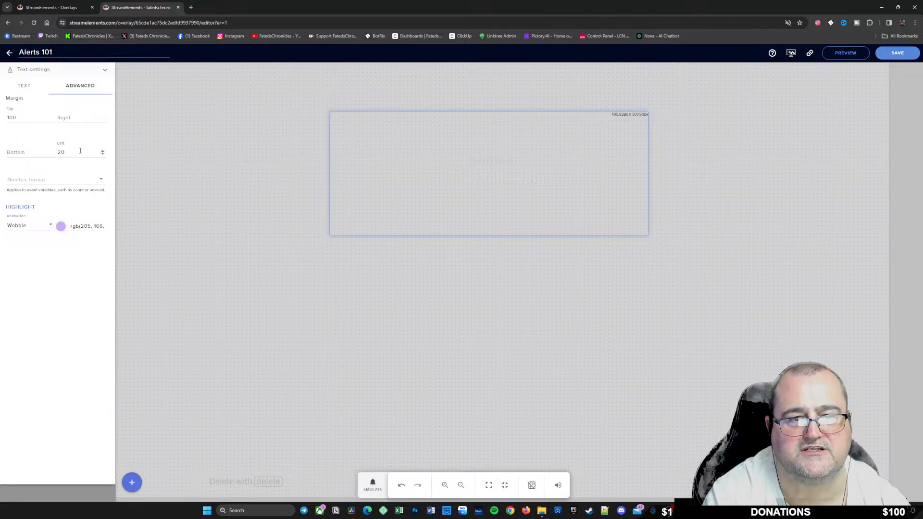
pyautogui.click(24, 86)
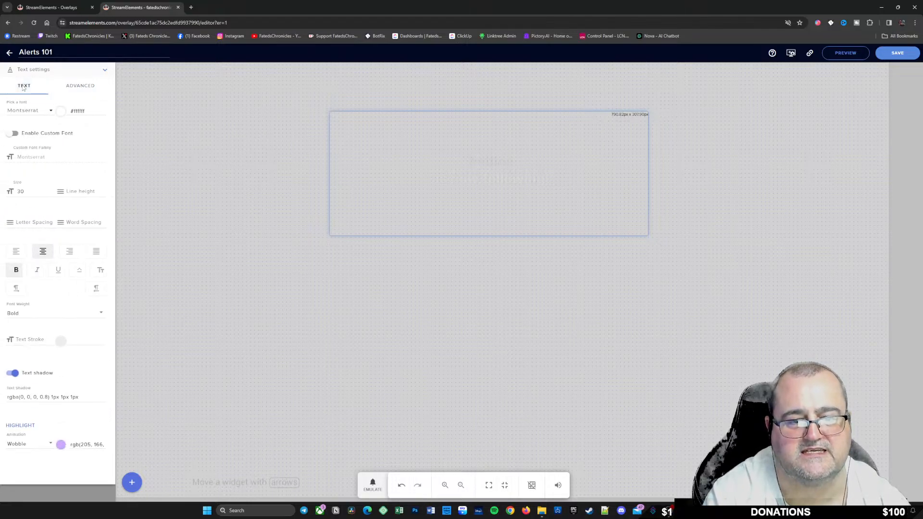
pyautogui.click(106, 72)
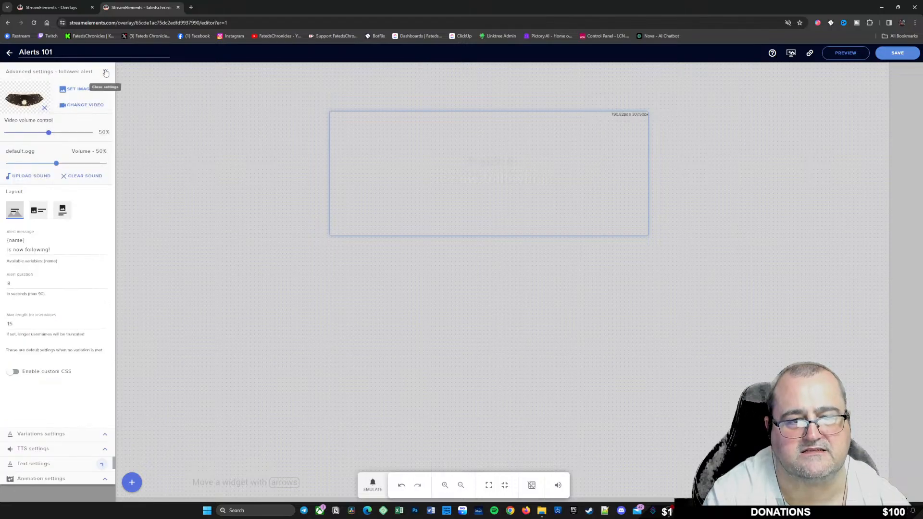
# Stretch the alert box downward into a roughly square frame about 754 px wide and emulate a follower event to test it
pyautogui.click(104, 480)
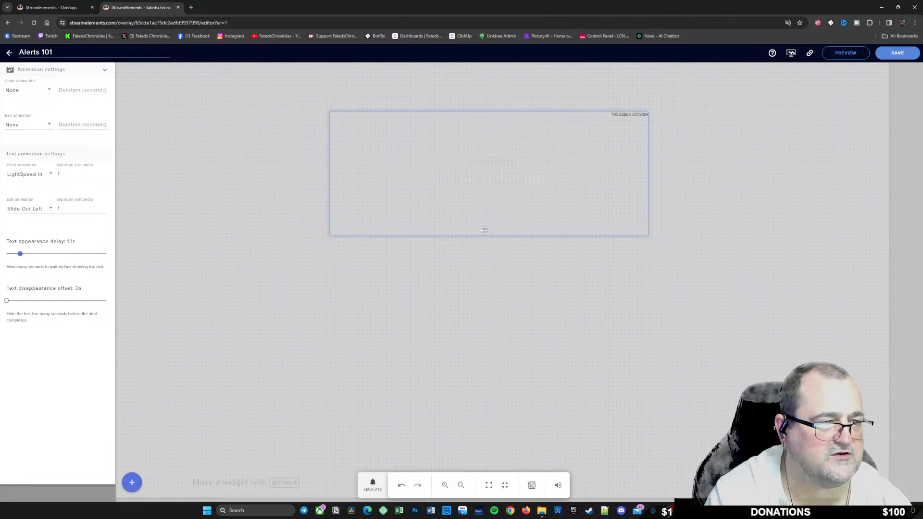
pyautogui.moveTo(478, 236); pyautogui.dragTo(477, 427)
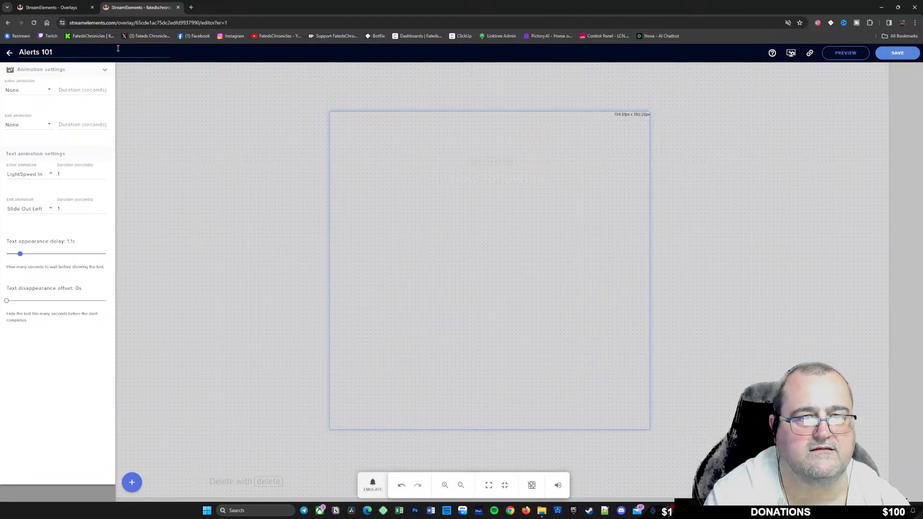
pyautogui.click(106, 71)
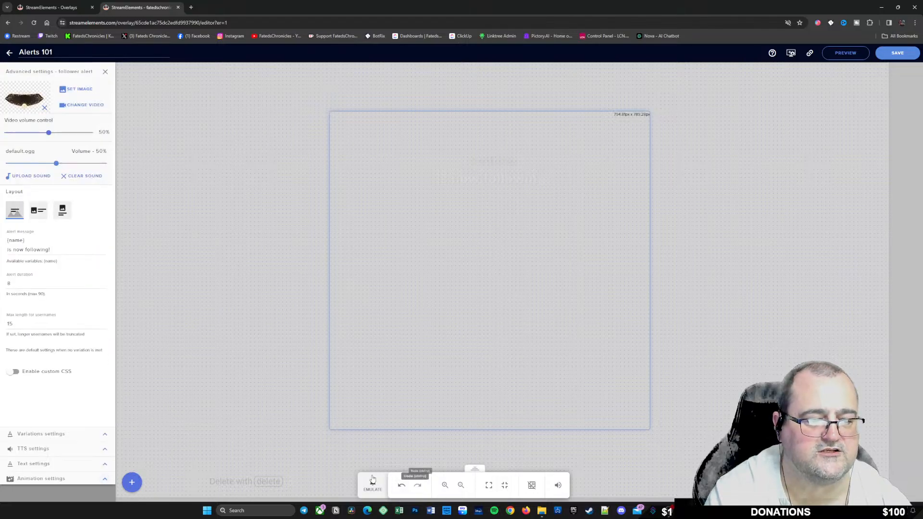
pyautogui.click(372, 484)
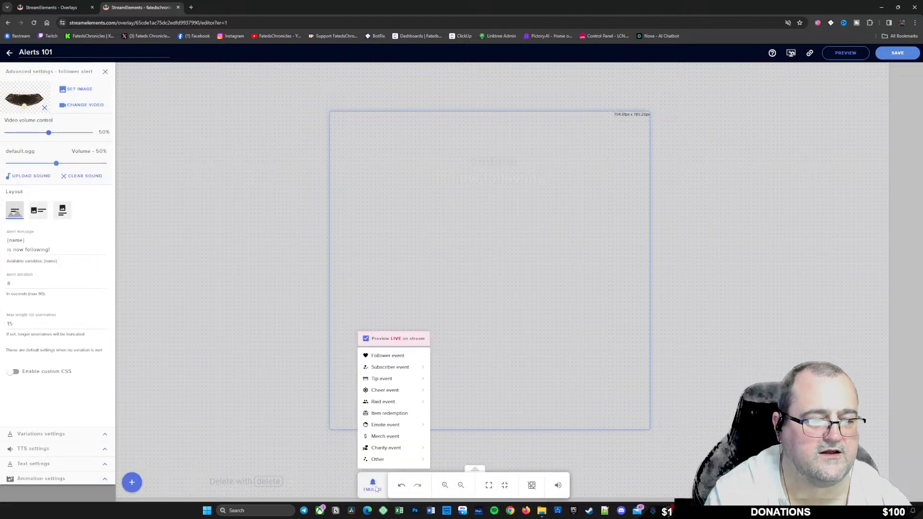
pyautogui.click(385, 356)
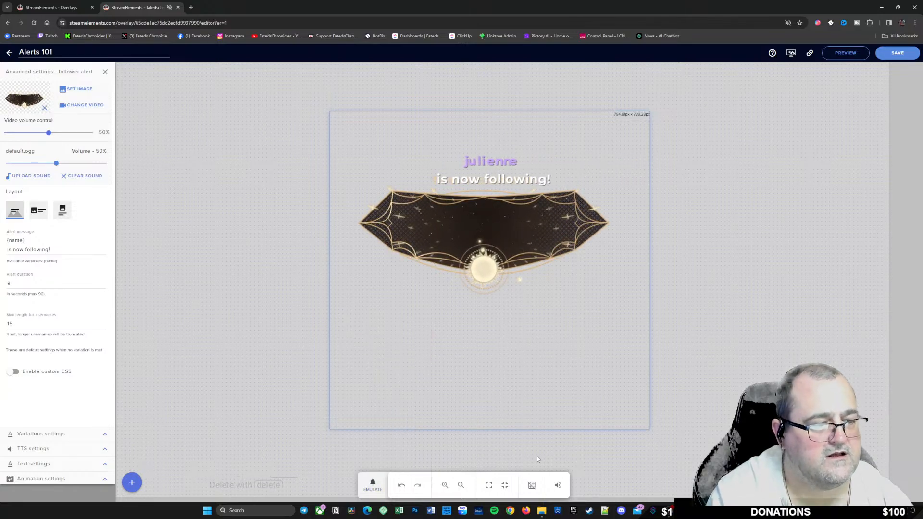
# Resize the alert box from its lower and upper edges to about 472 px high, emulating a follower event between adjustments
pyautogui.moveTo(483, 429); pyautogui.dragTo(484, 307)
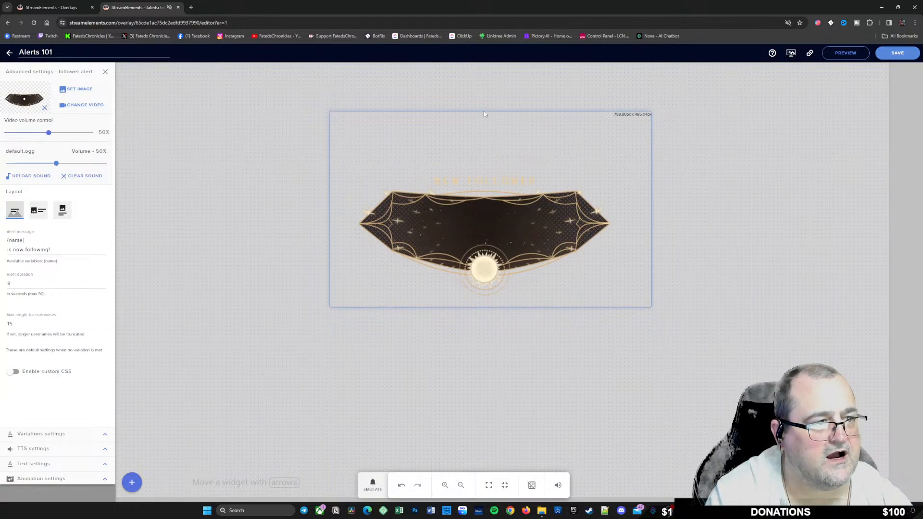
pyautogui.moveTo(483, 112); pyautogui.dragTo(483, 160)
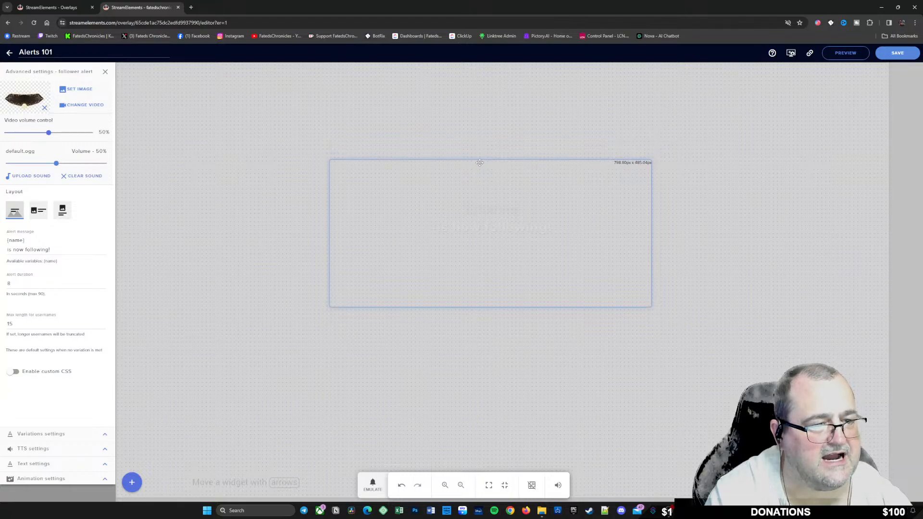
pyautogui.click(377, 488)
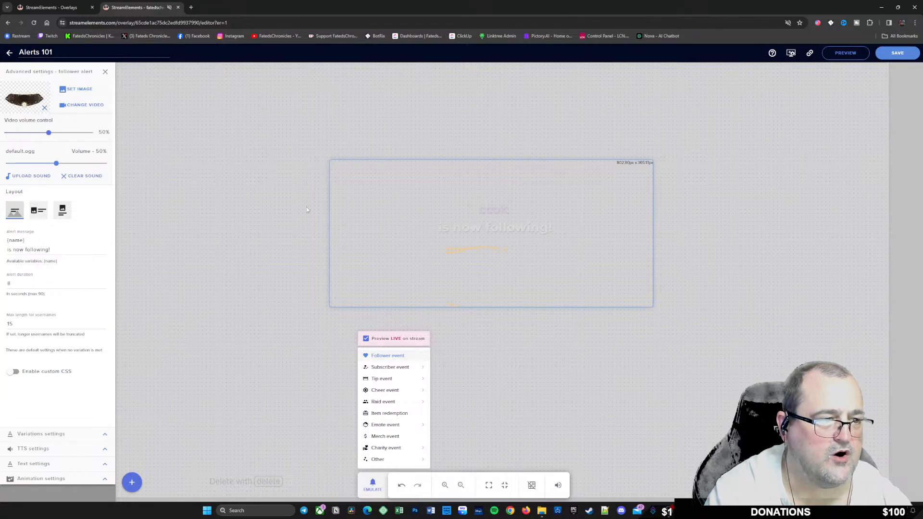
pyautogui.click(491, 162)
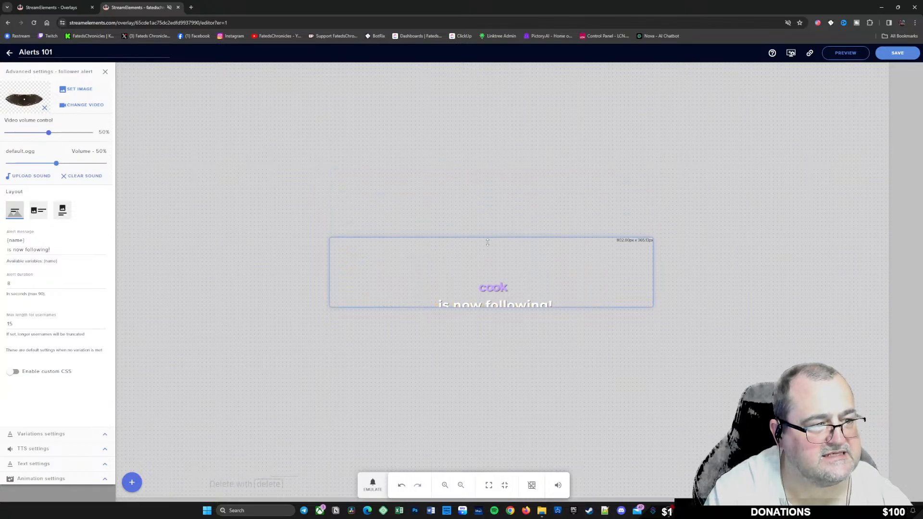
pyautogui.moveTo(487, 243); pyautogui.dragTo(495, 117)
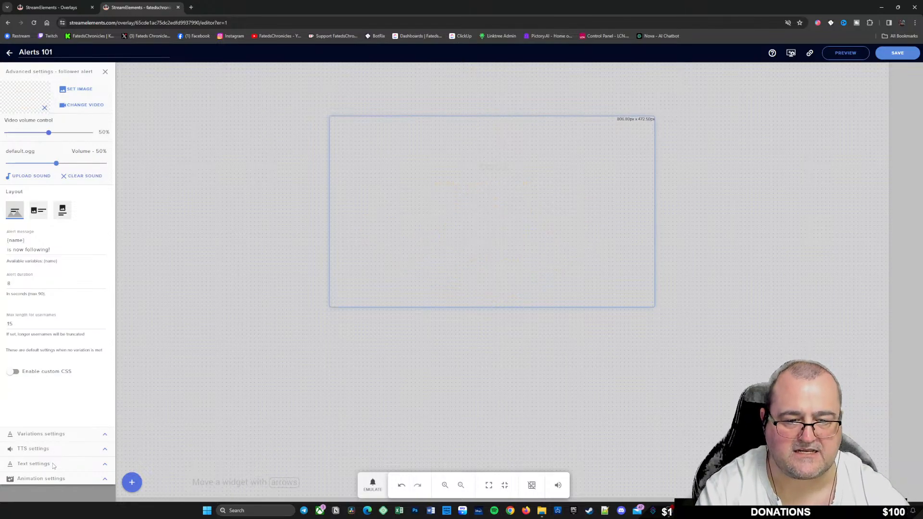
# Open the follower alert's advanced text settings and test a top margin of 1000 with an emulated follower event
pyautogui.click(105, 463)
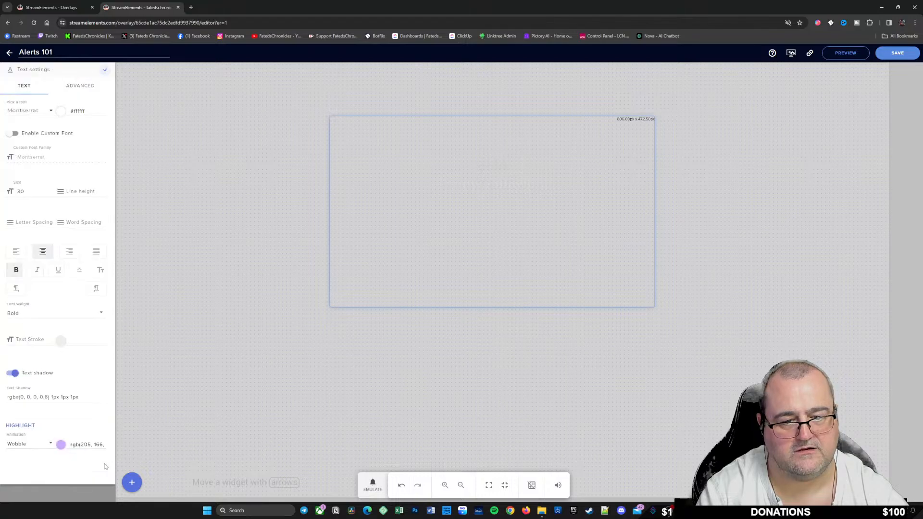
pyautogui.click(76, 89)
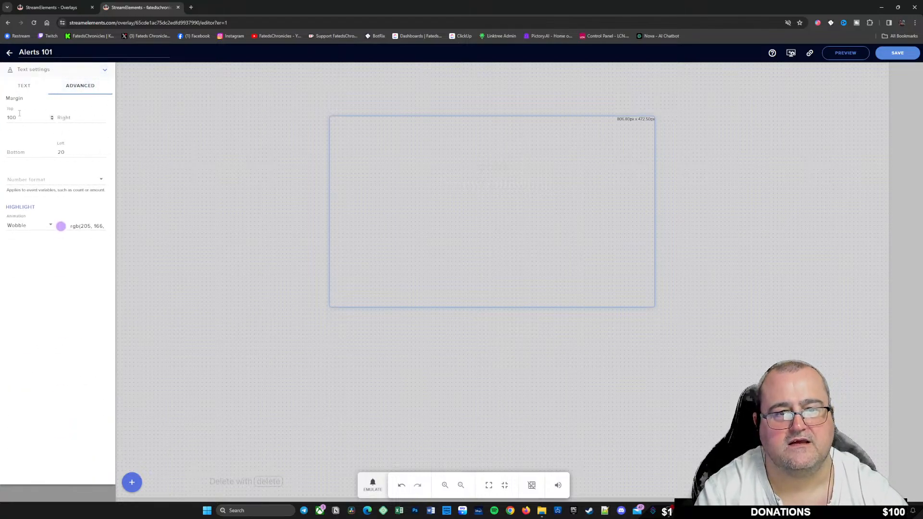
pyautogui.click(18, 116)
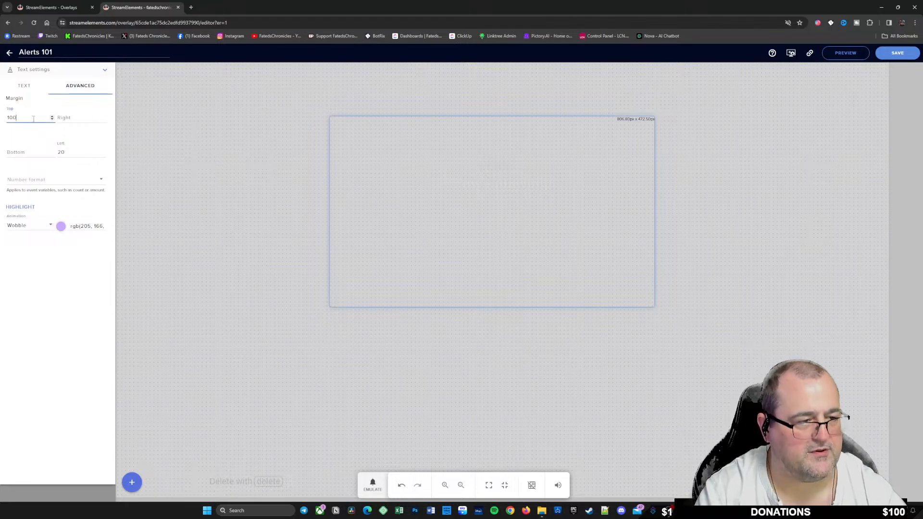
pyautogui.click(380, 482)
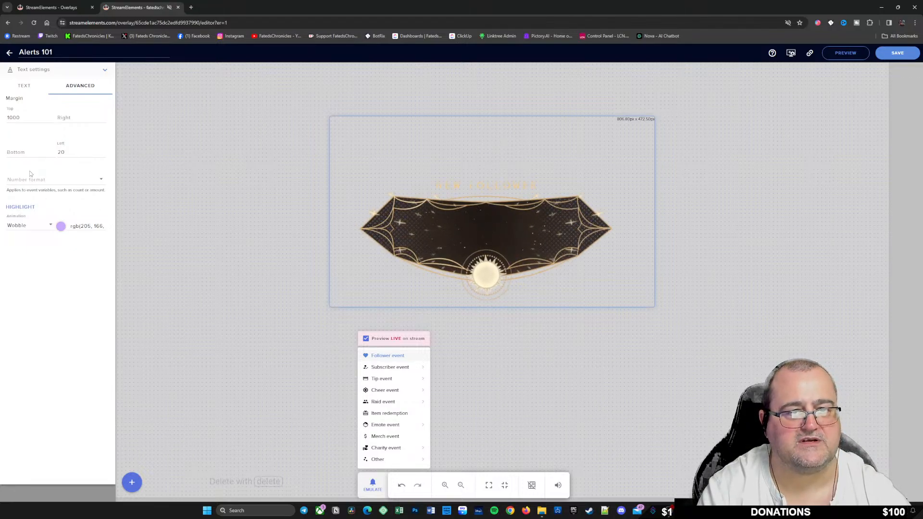
# Try a top text margin of 300 and emulate a follower event to check the message position
pyautogui.click(18, 116)
pyautogui.doubleClick(18, 117)
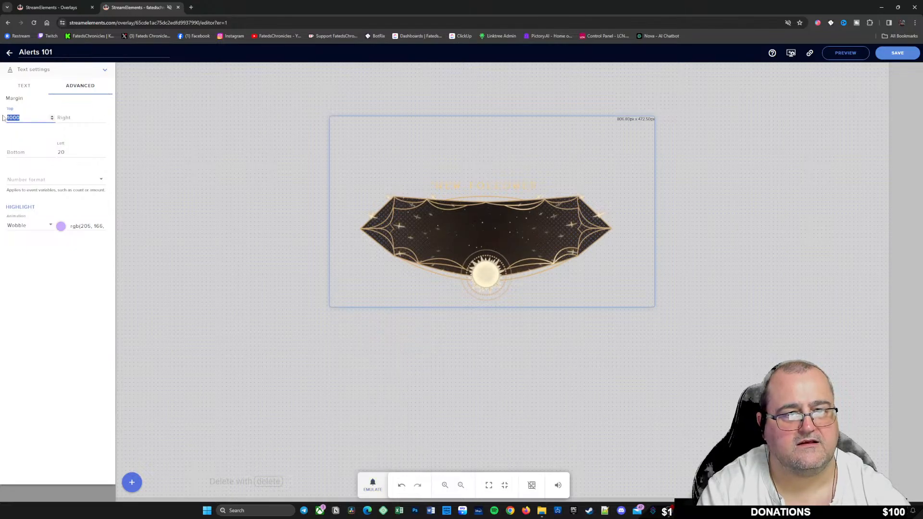
pyautogui.write('200')
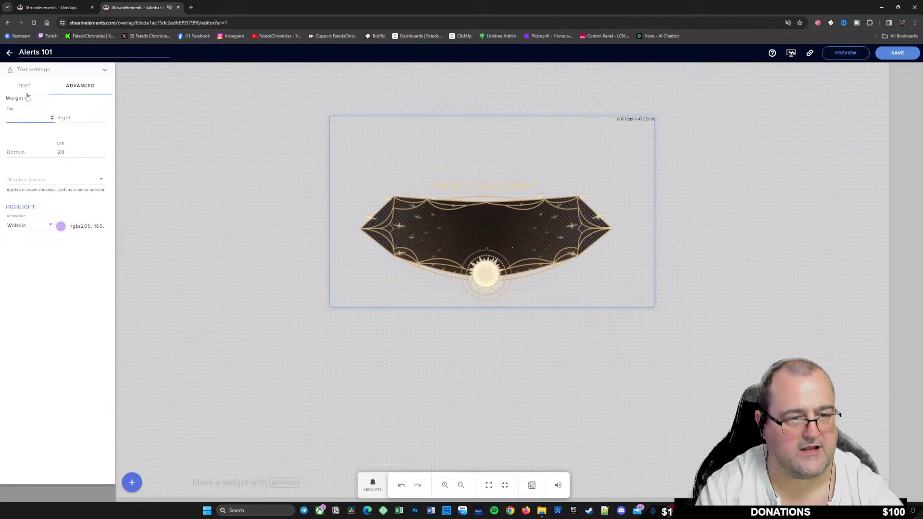
pyautogui.write('300')
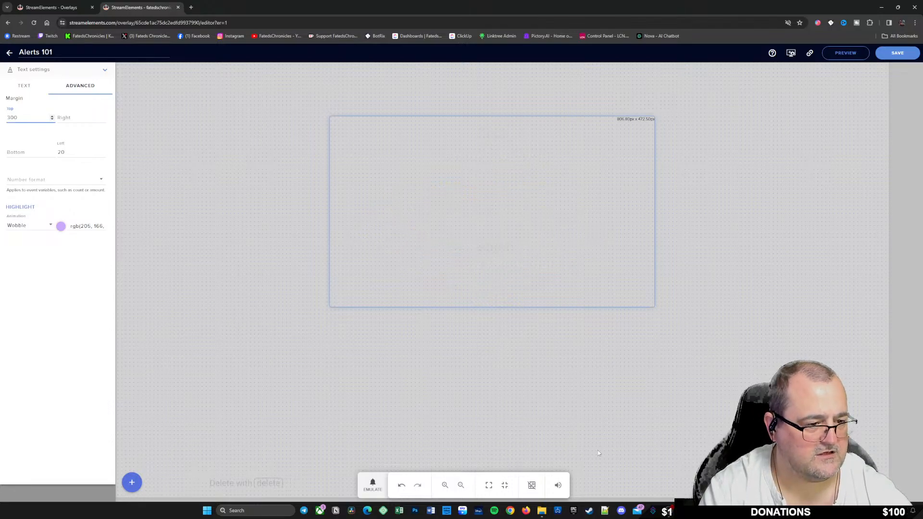
pyautogui.click(373, 485)
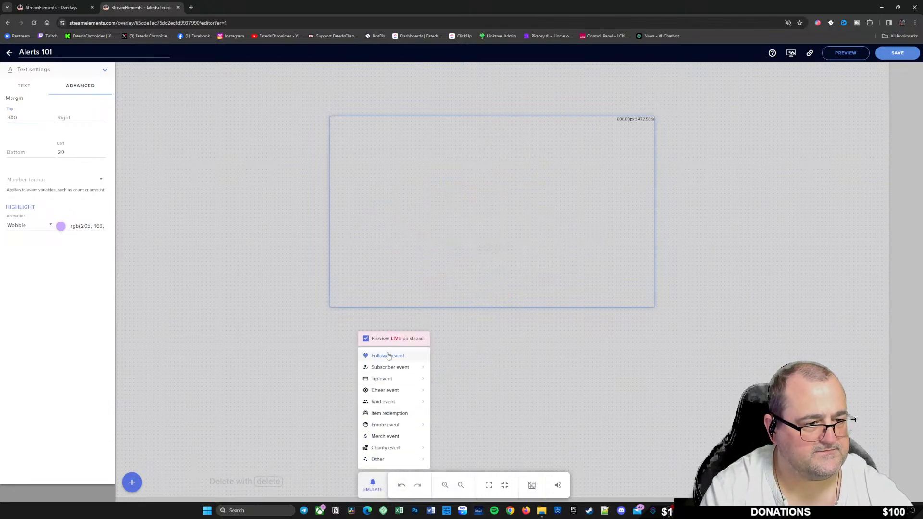
pyautogui.moveTo(388, 382)
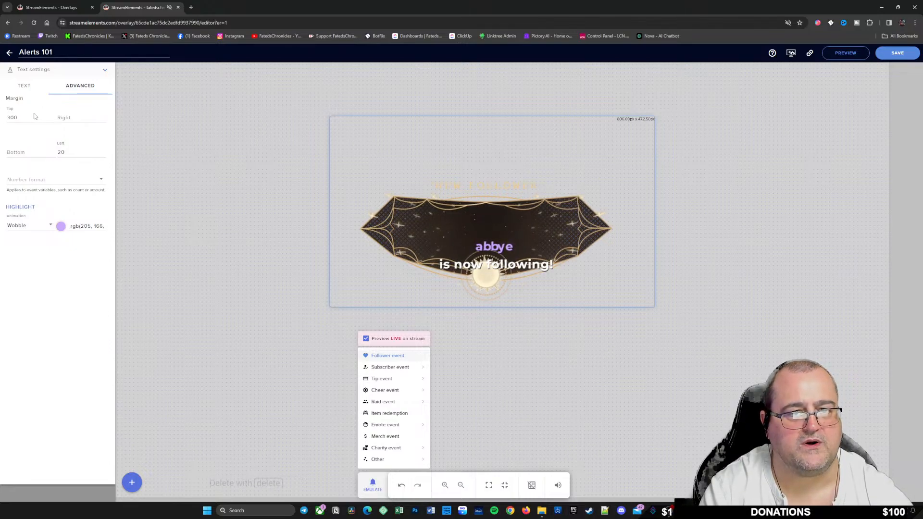
# Set the top text margin to 250 and emulate a follower event to test it
pyautogui.doubleClick(12, 117)
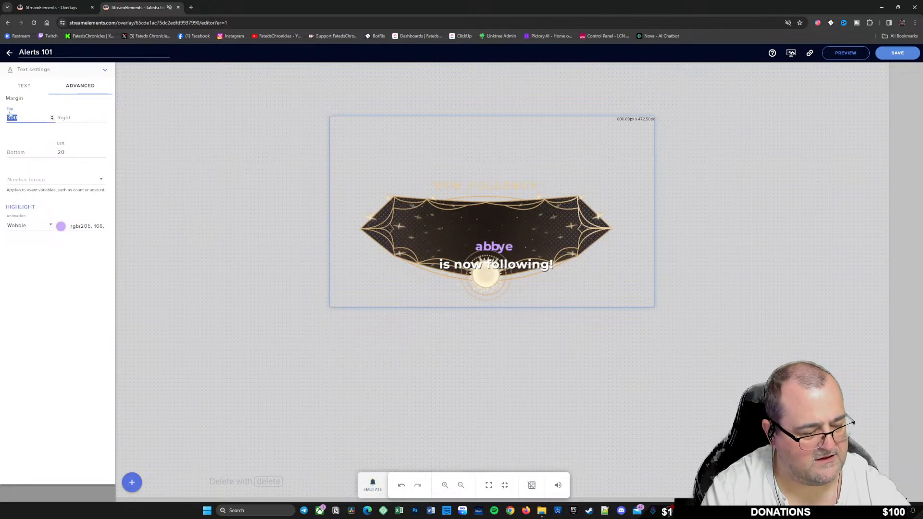
pyautogui.write('250')
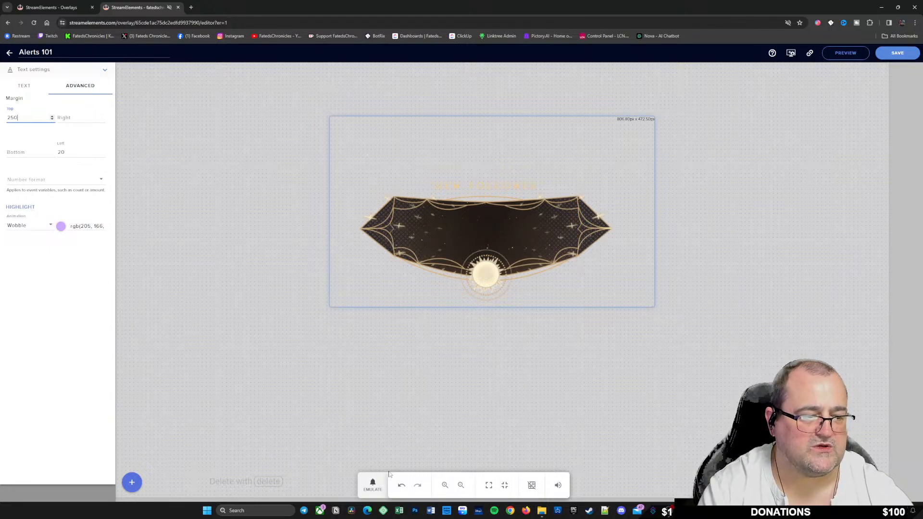
pyautogui.click(373, 484)
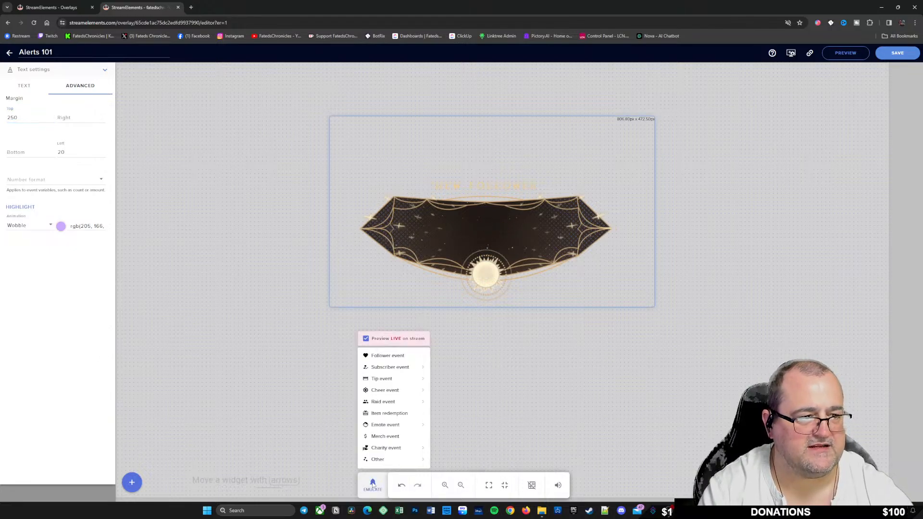
pyautogui.click(384, 356)
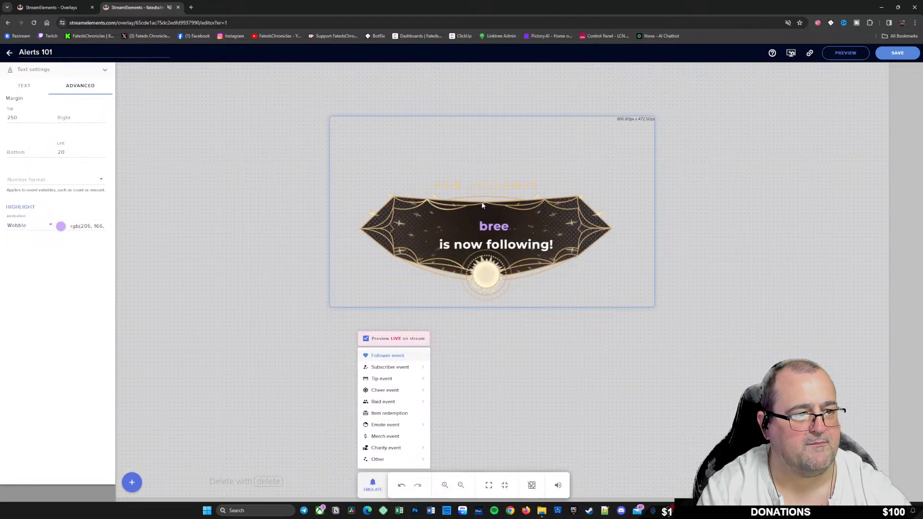
# Move the alert box slightly up and left, test a lowered upper edge with a follower event, and restore the height to about 472 px
pyautogui.click(497, 252)
pyautogui.moveTo(498, 252); pyautogui.dragTo(489, 221)
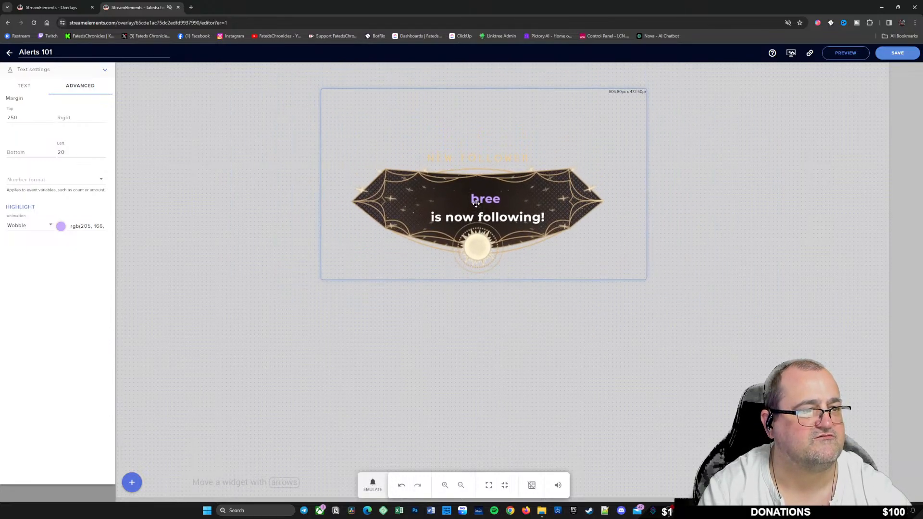
pyautogui.click(484, 89)
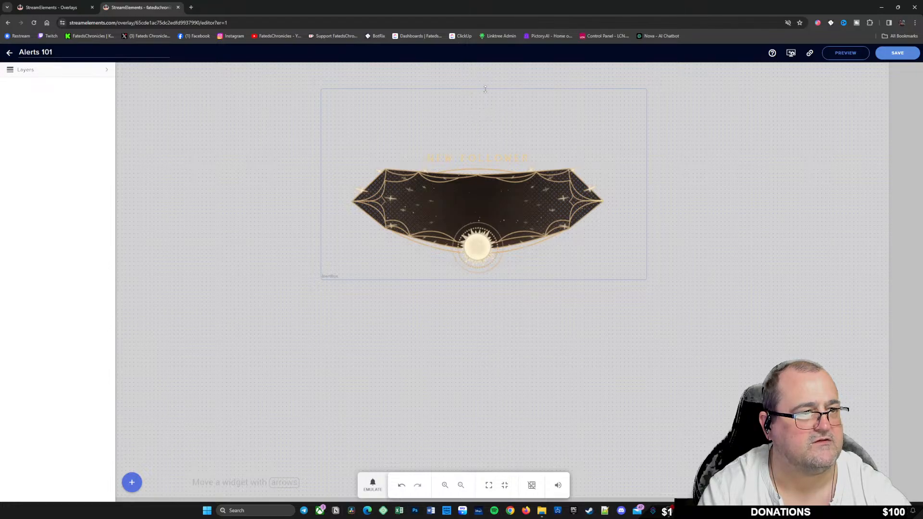
pyautogui.moveTo(486, 89); pyautogui.dragTo(484, 111)
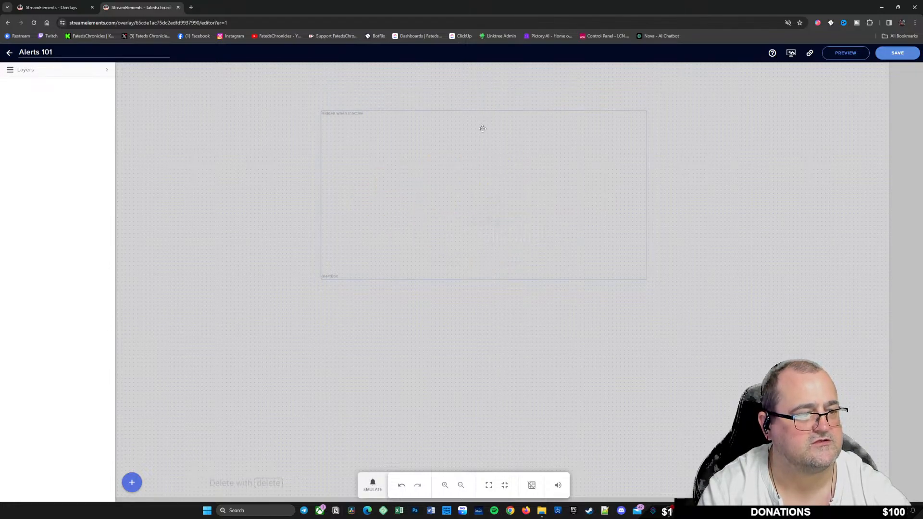
pyautogui.click(372, 483)
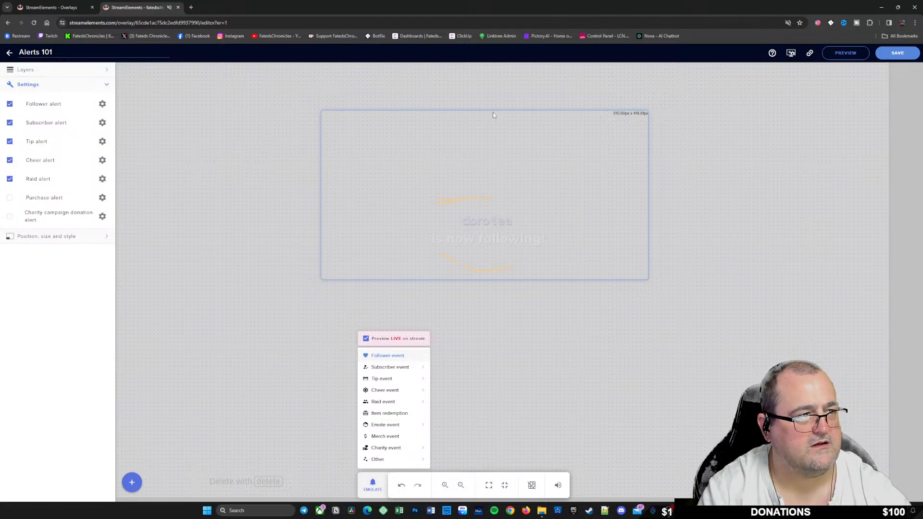
pyautogui.click(483, 123)
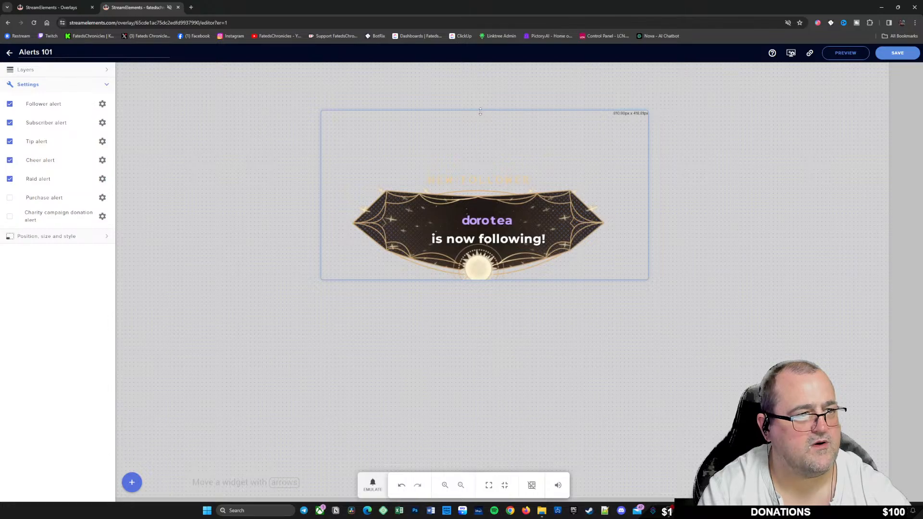
pyautogui.moveTo(479, 111); pyautogui.dragTo(462, 89)
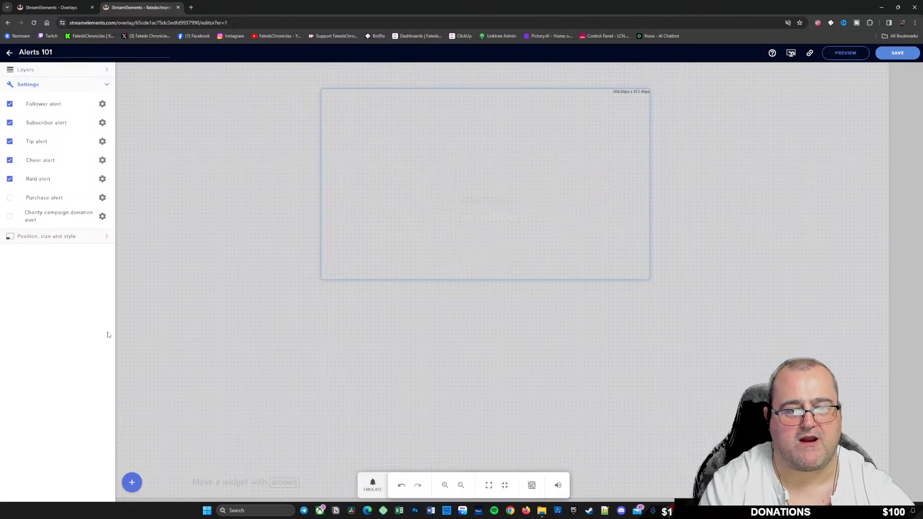
# In the follower alert's animation settings, set the text disappearance offset to 2 s and emulate a follower event
pyautogui.click(67, 70)
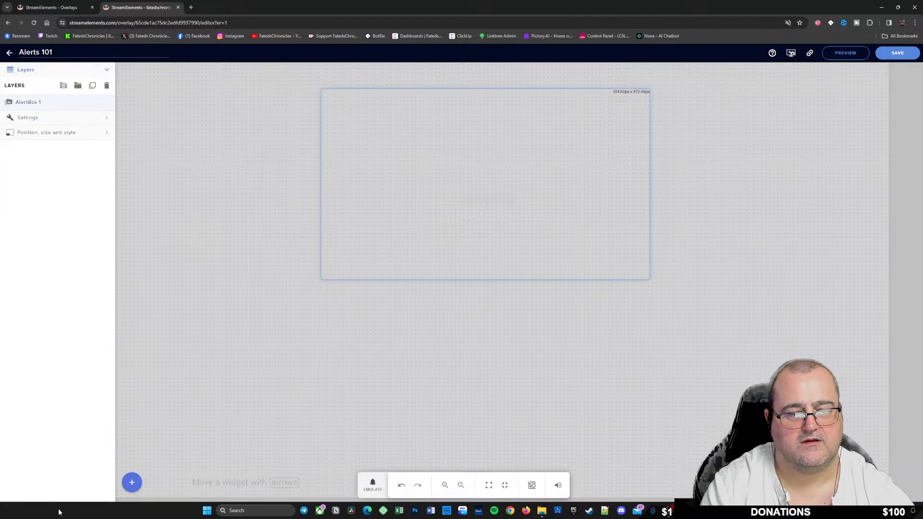
pyautogui.click(57, 123)
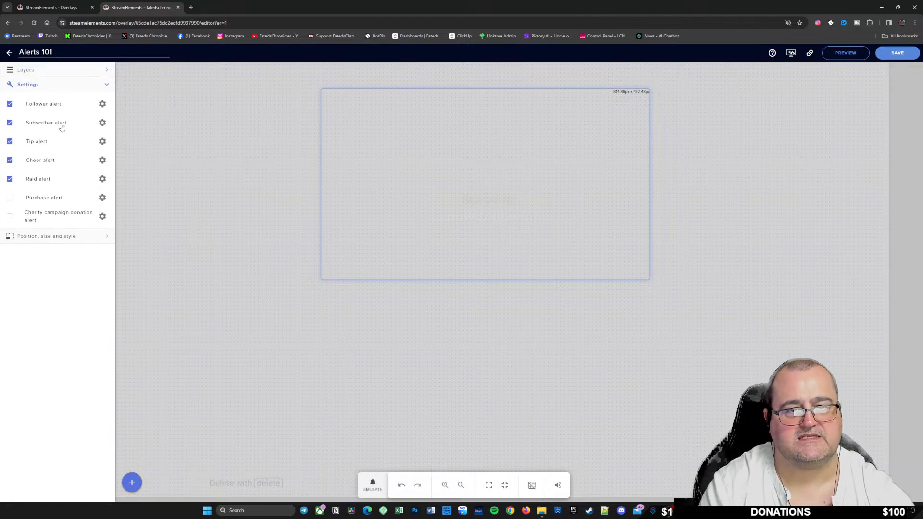
pyautogui.click(102, 104)
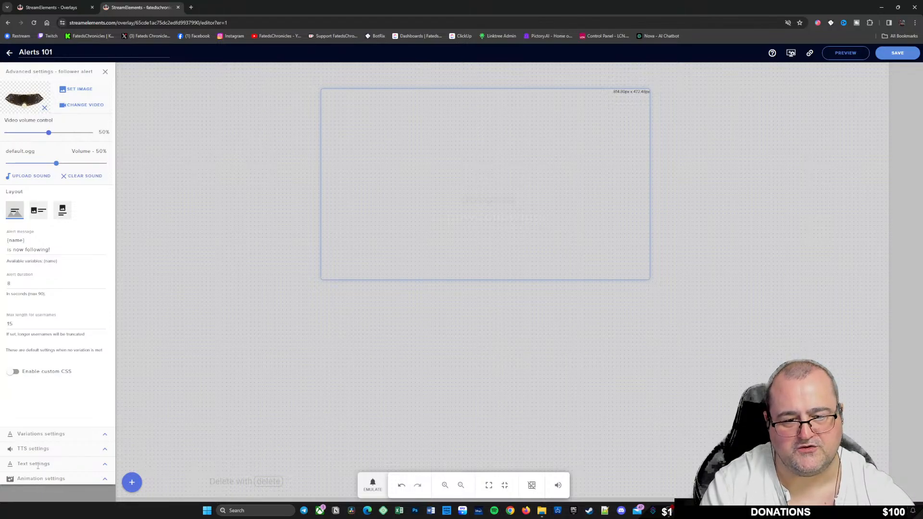
pyautogui.click(105, 464)
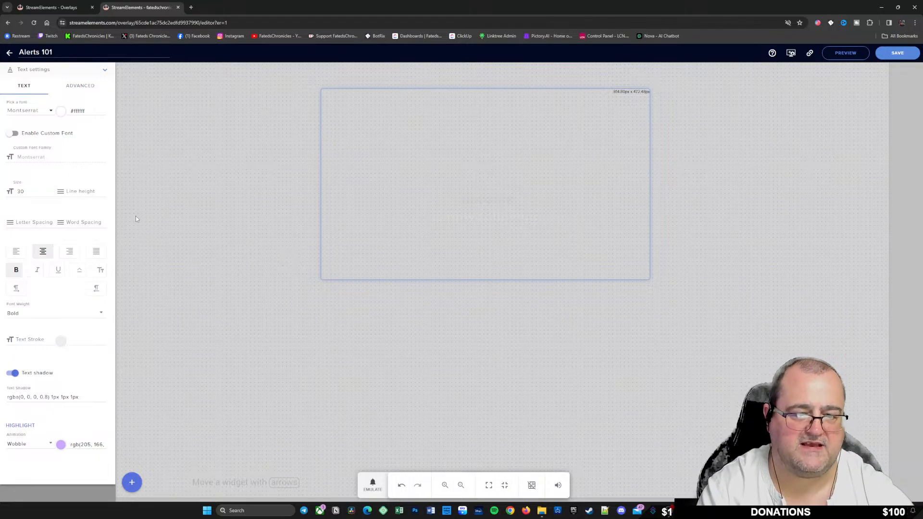
pyautogui.click(102, 68)
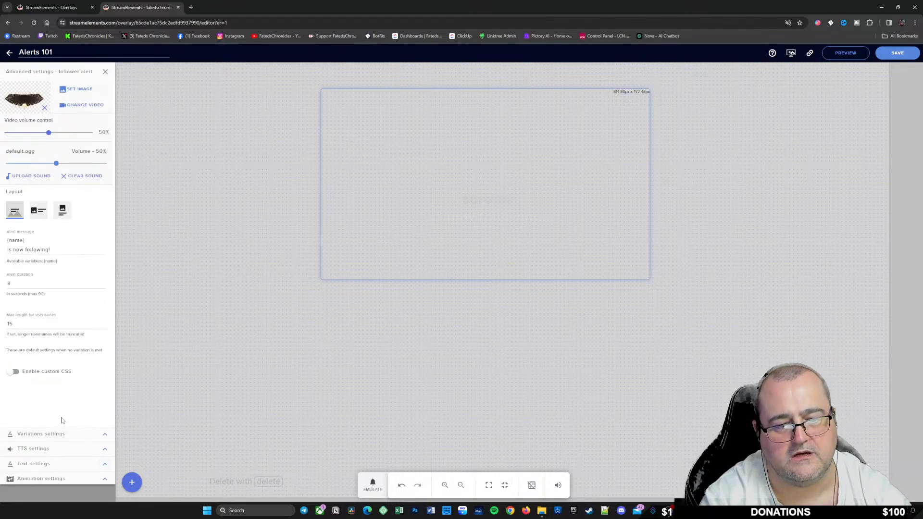
pyautogui.click(102, 480)
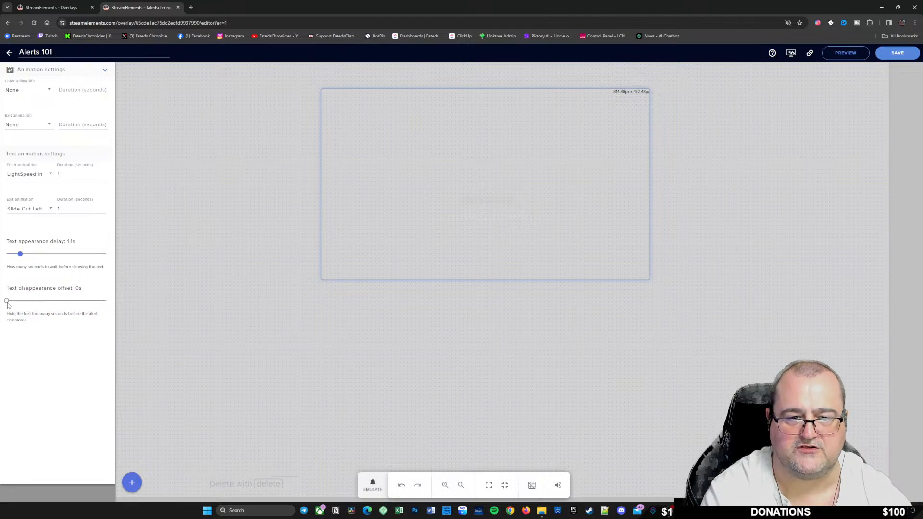
pyautogui.moveTo(7, 301); pyautogui.dragTo(36, 302)
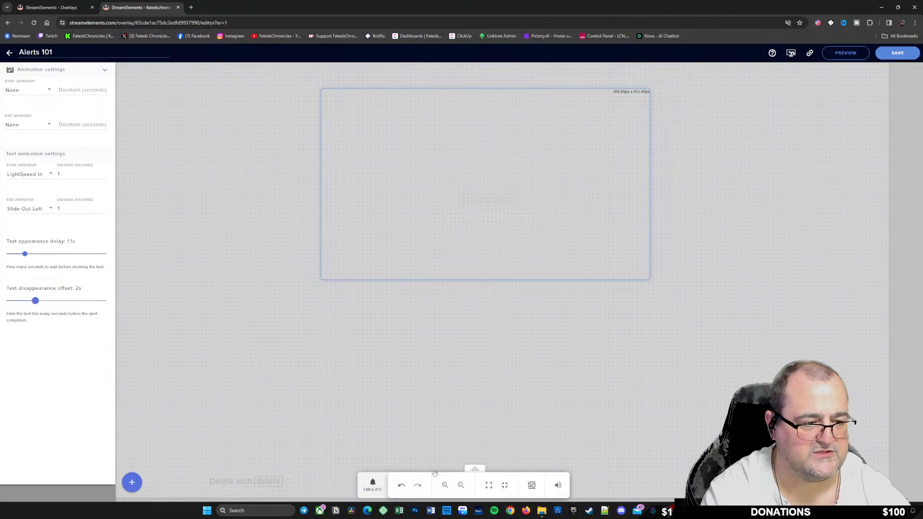
pyautogui.click(372, 484)
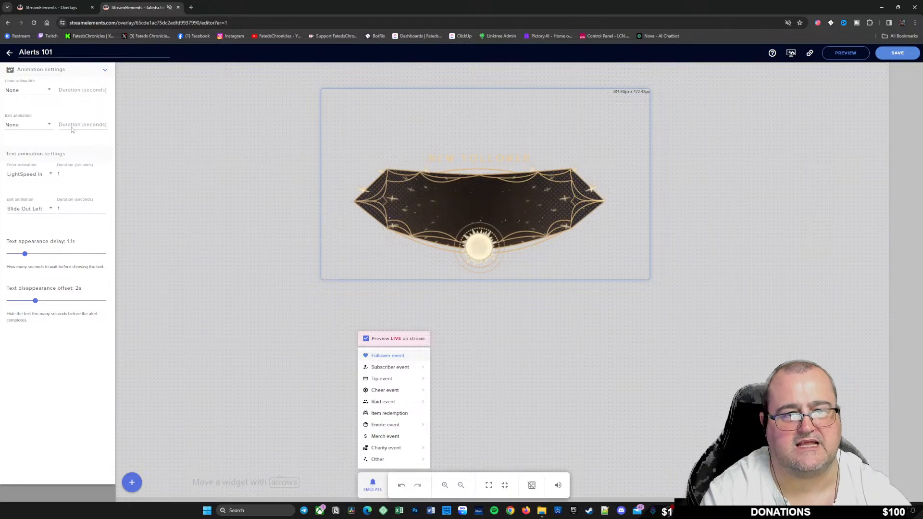
# Change the follower alert's text enter animation to Fade In
pyautogui.click(51, 176)
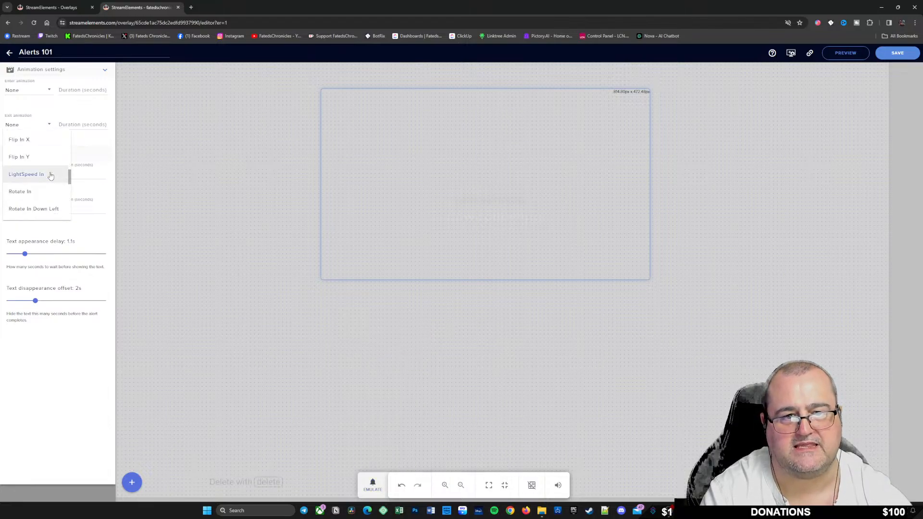
pyautogui.scroll(5, 38, 197)
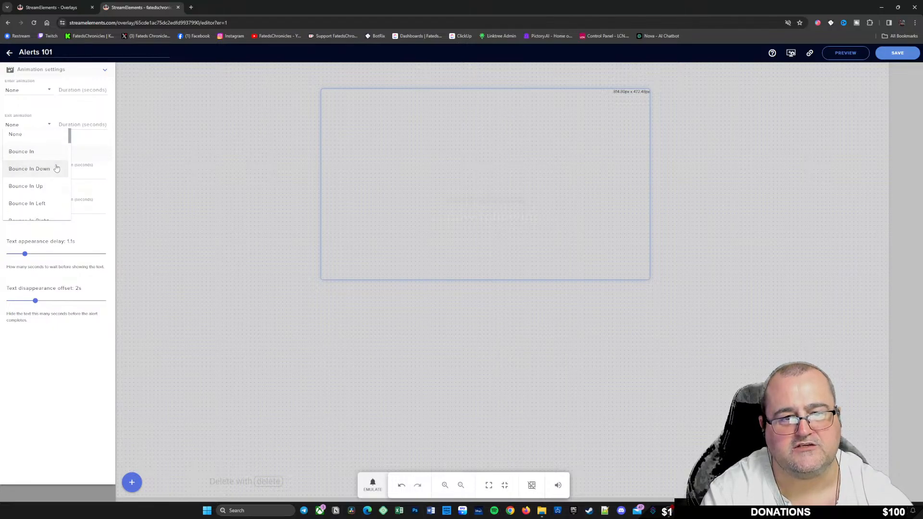
pyautogui.scroll(-3, 36, 171)
pyautogui.click(34, 171)
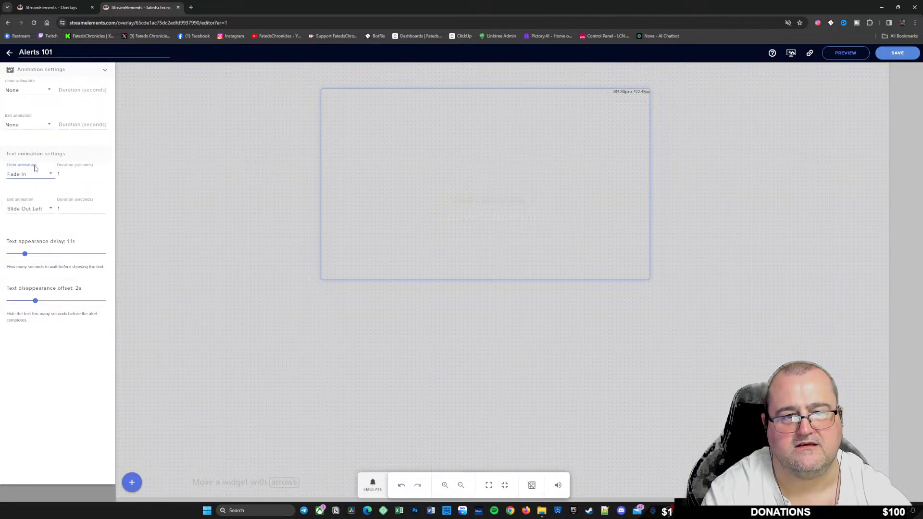
# Change the follower alert's text exit animation to Fade Out and emulate a follower event to test it
pyautogui.click(53, 210)
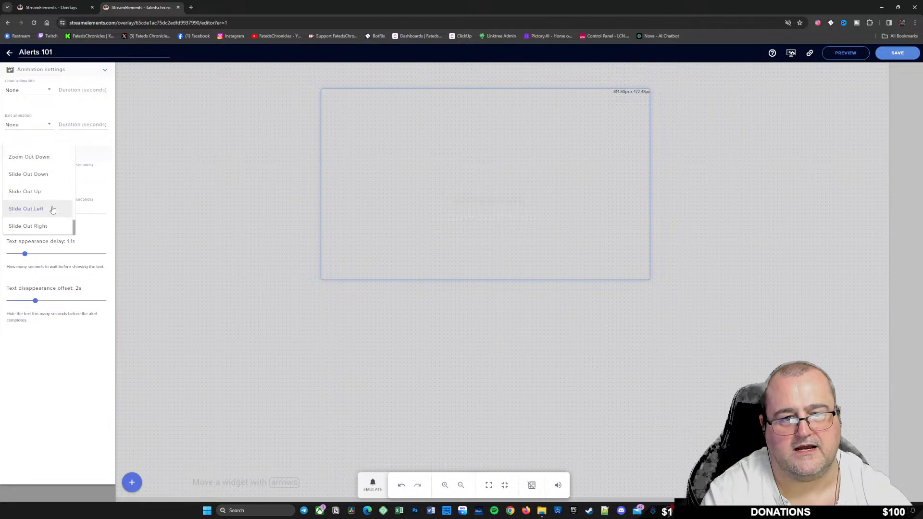
pyautogui.scroll(6, 40, 188)
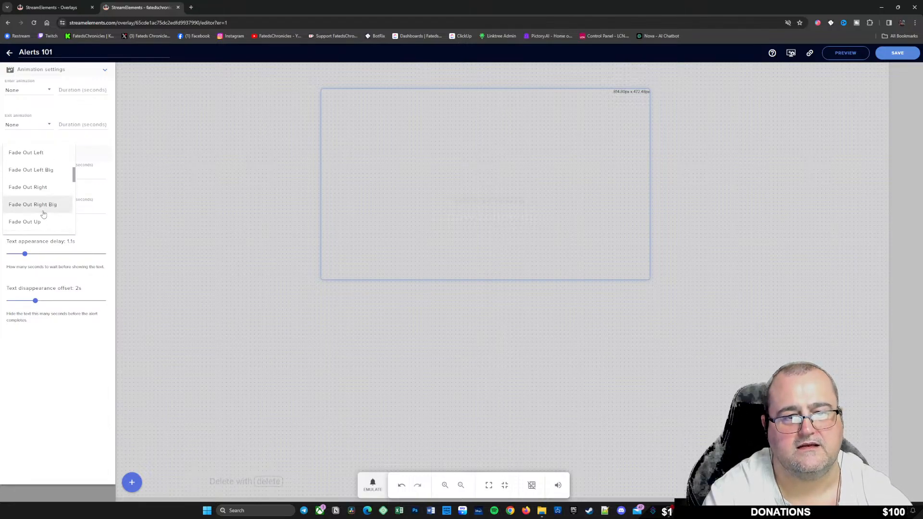
pyautogui.scroll(2, 43, 161)
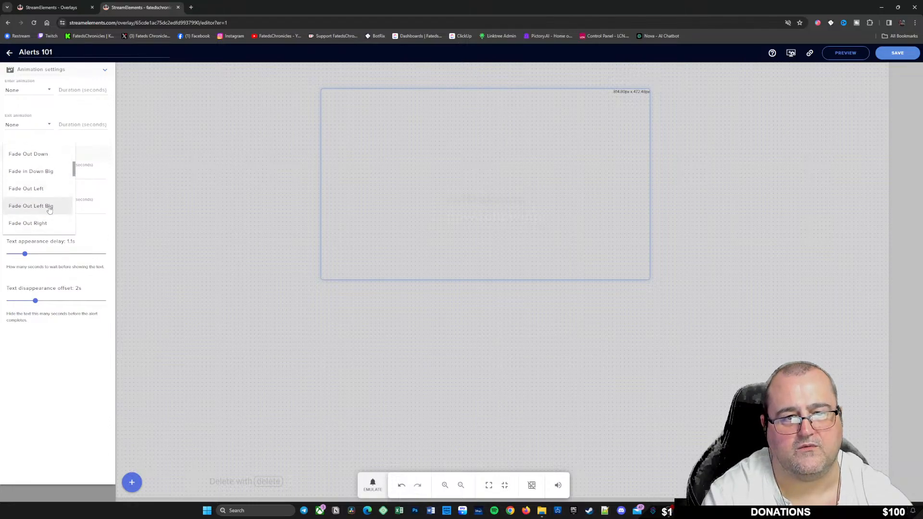
pyautogui.scroll(3, 44, 204)
pyautogui.click(39, 208)
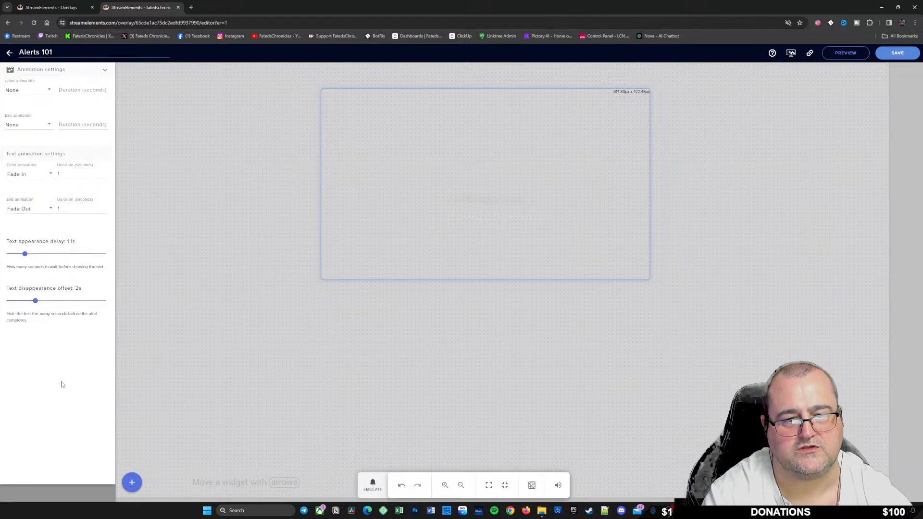
pyautogui.click(372, 484)
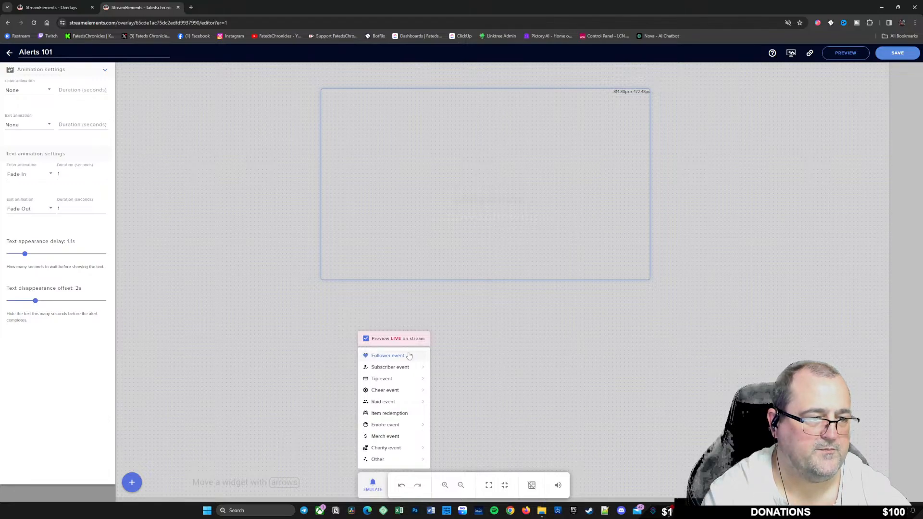
pyautogui.click(389, 357)
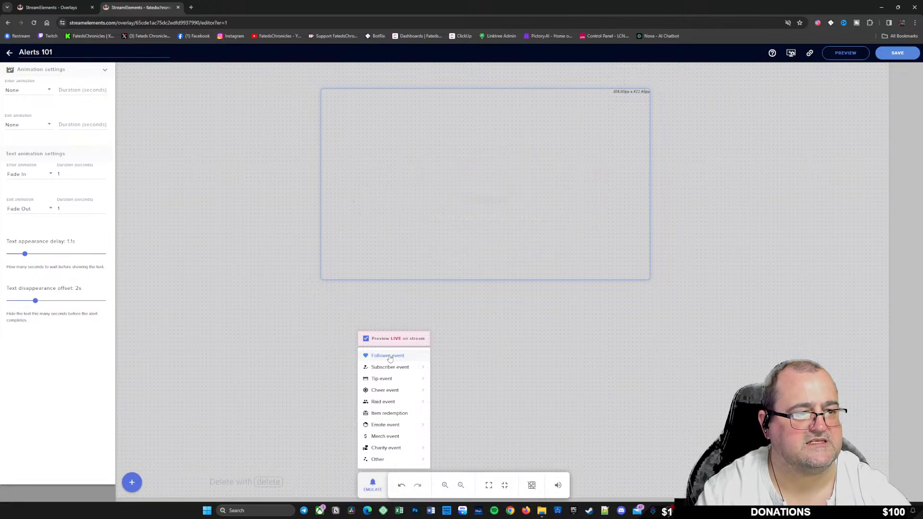
# Return to the follower alert's main settings, set the alert duration to 5 seconds, and emulate a follower event
pyautogui.click(106, 71)
pyautogui.click(105, 71)
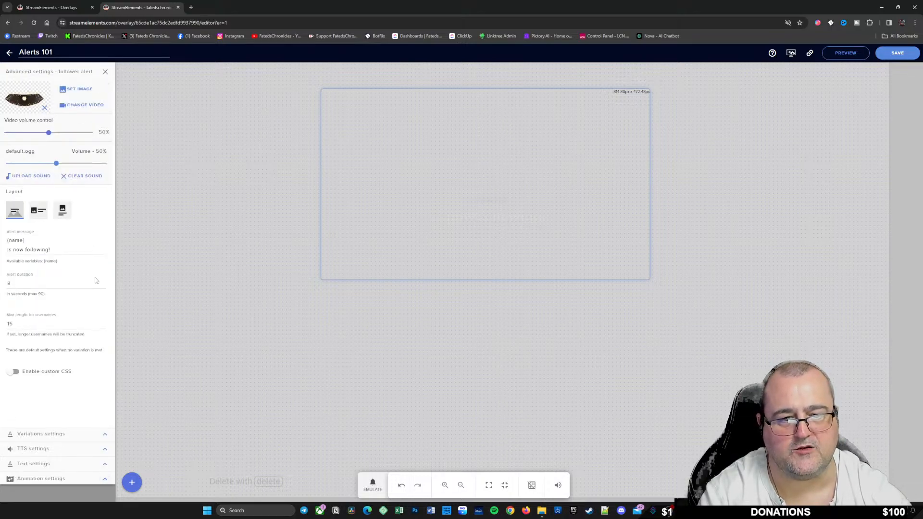
pyautogui.click(29, 285)
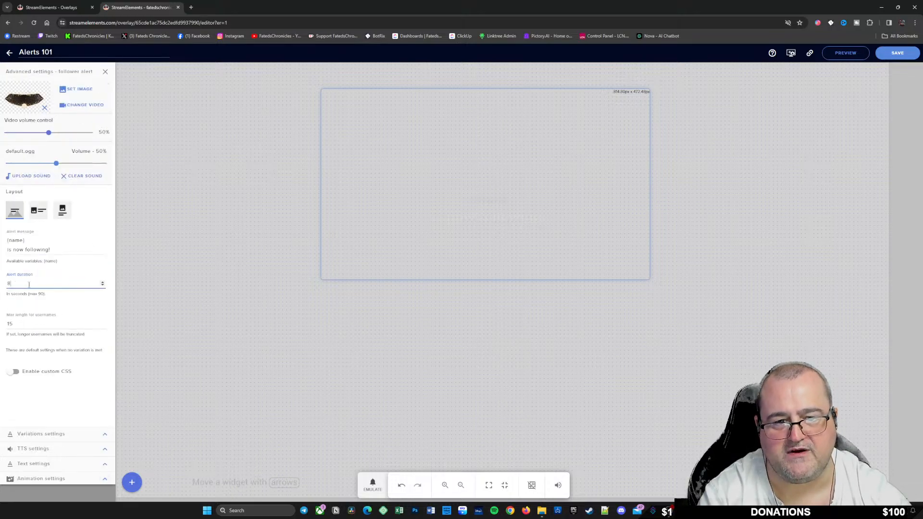
pyautogui.click(102, 286)
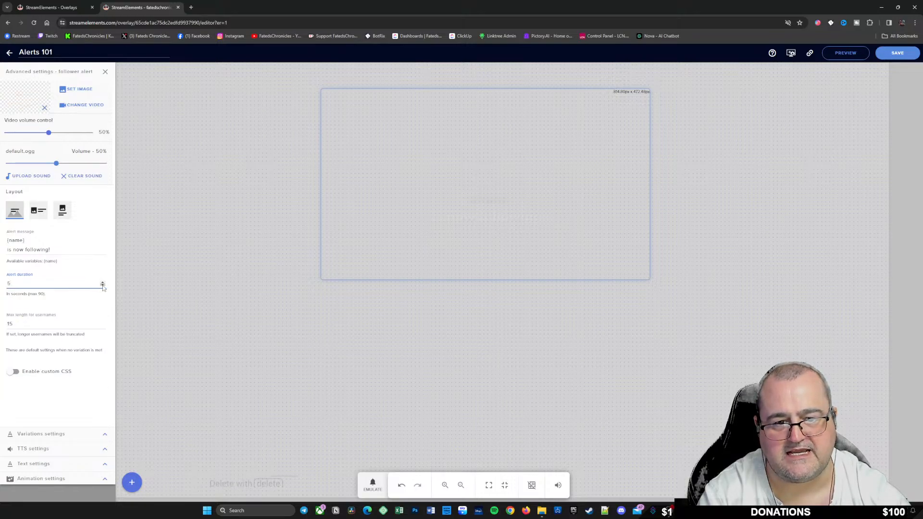
pyautogui.click(370, 485)
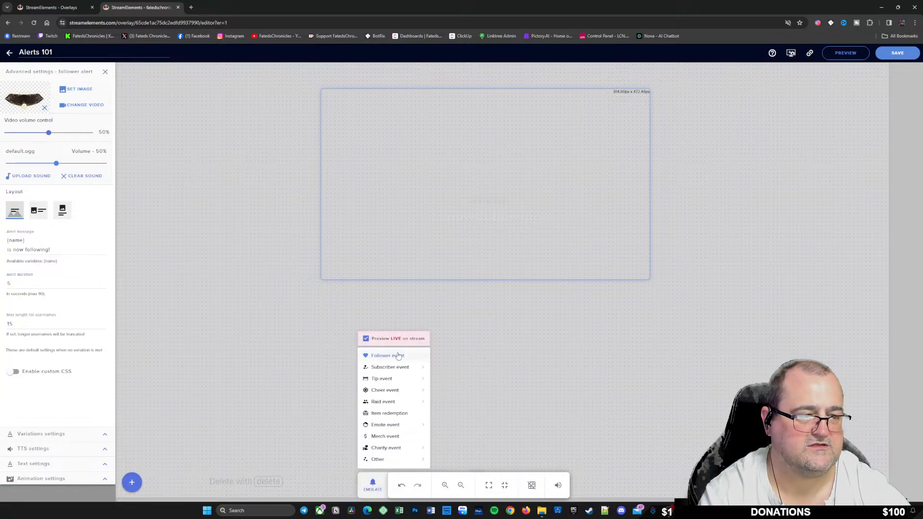
pyautogui.click(397, 356)
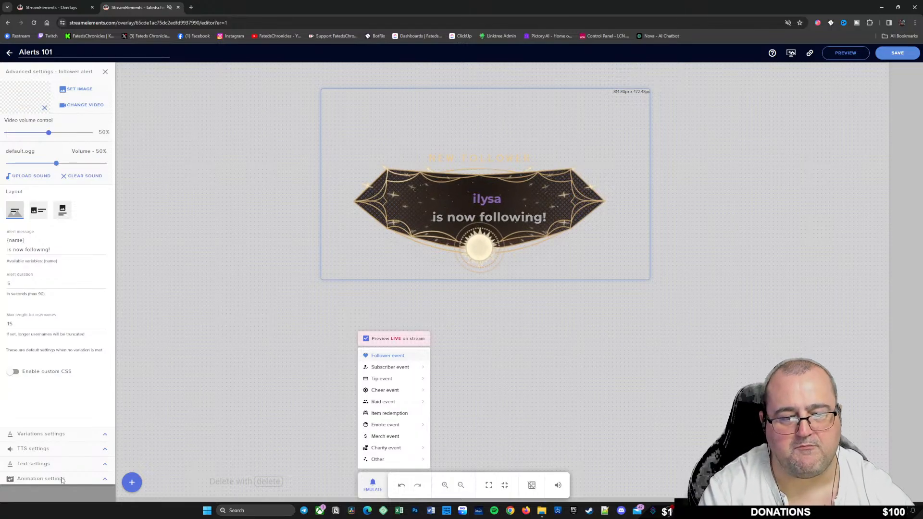
# In the animation settings, raise the text disappearance offset to 3.9 s and emulate a follower event
pyautogui.click(106, 479)
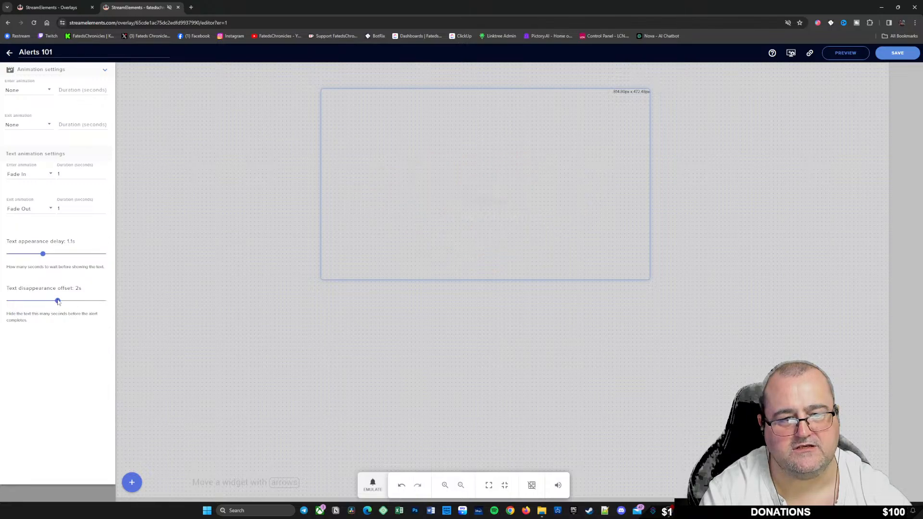
pyautogui.moveTo(58, 301); pyautogui.dragTo(202, 305)
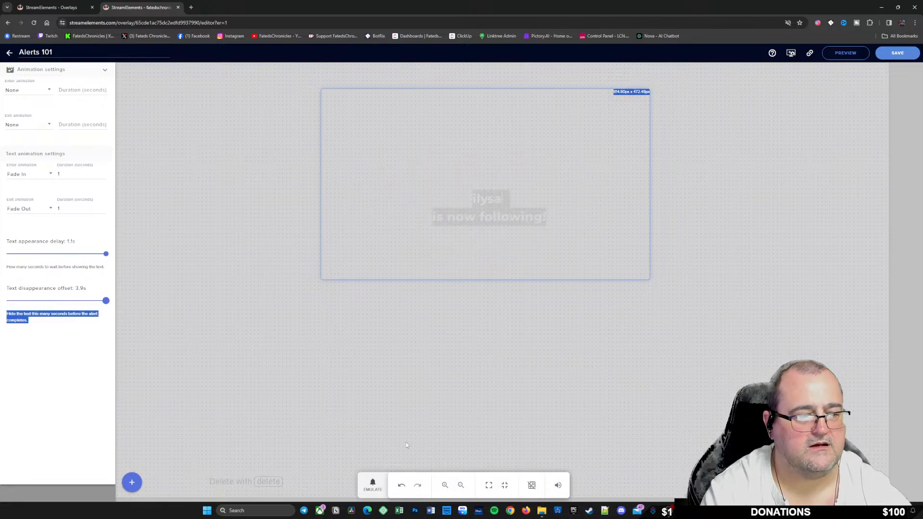
pyautogui.click(373, 484)
pyautogui.click(380, 356)
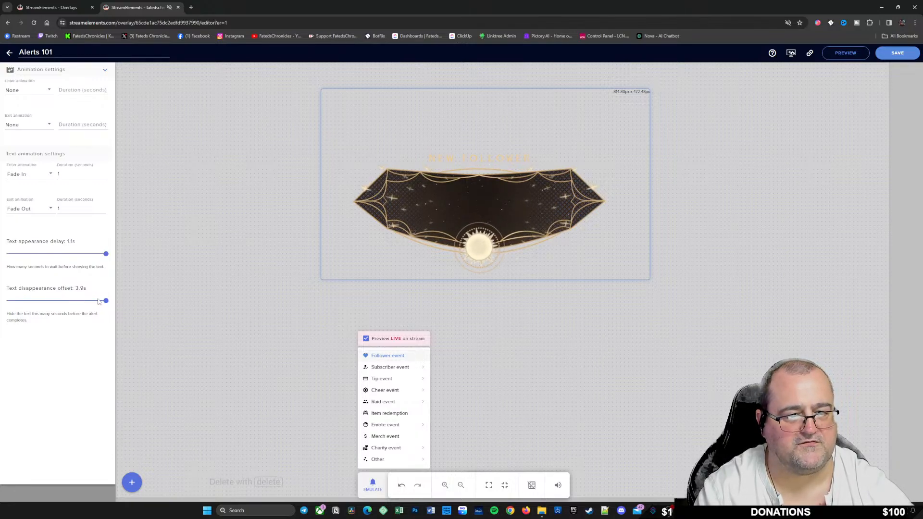
# Set the text disappearance offset to 0 s and emulate a follower event to test the timing
pyautogui.click(46, 306)
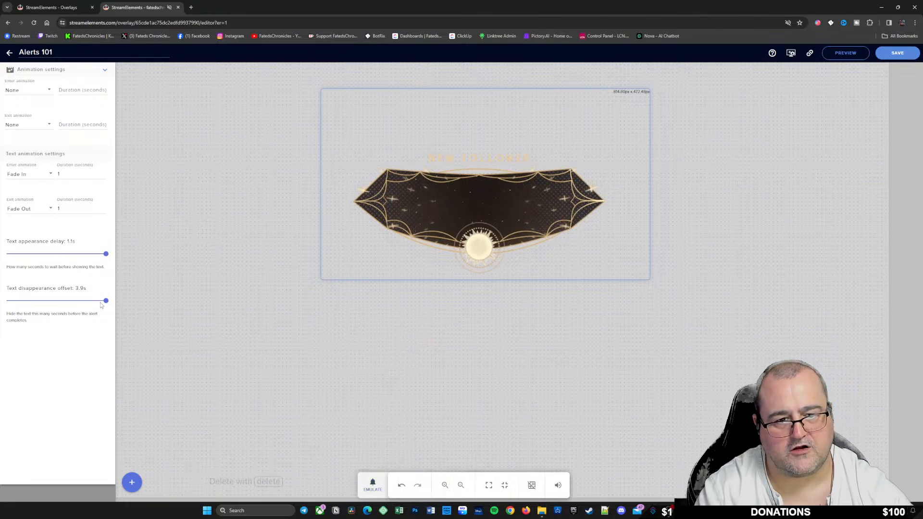
pyautogui.moveTo(106, 301); pyautogui.dragTo(6, 321)
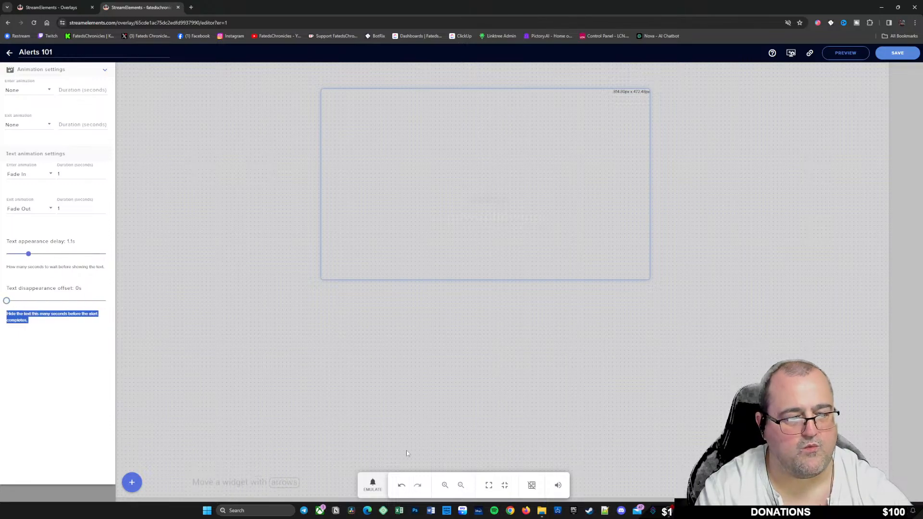
pyautogui.click(372, 484)
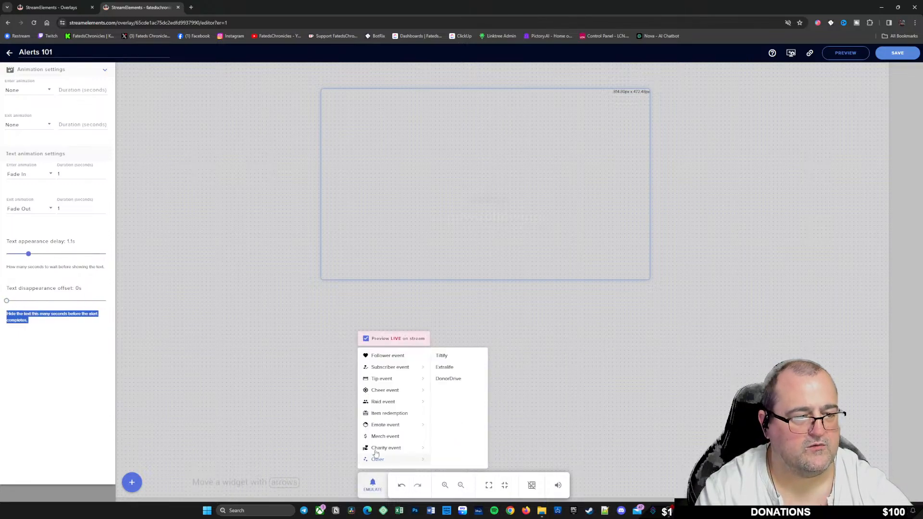
pyautogui.click(387, 357)
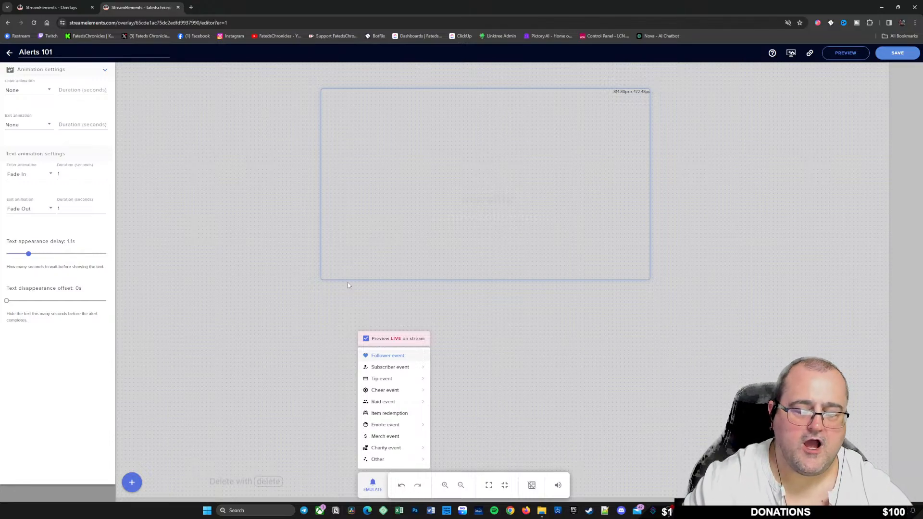
# Leave the Alerts 101 editor without saving and go back to the overlays list
pyautogui.moveTo(392, 367)
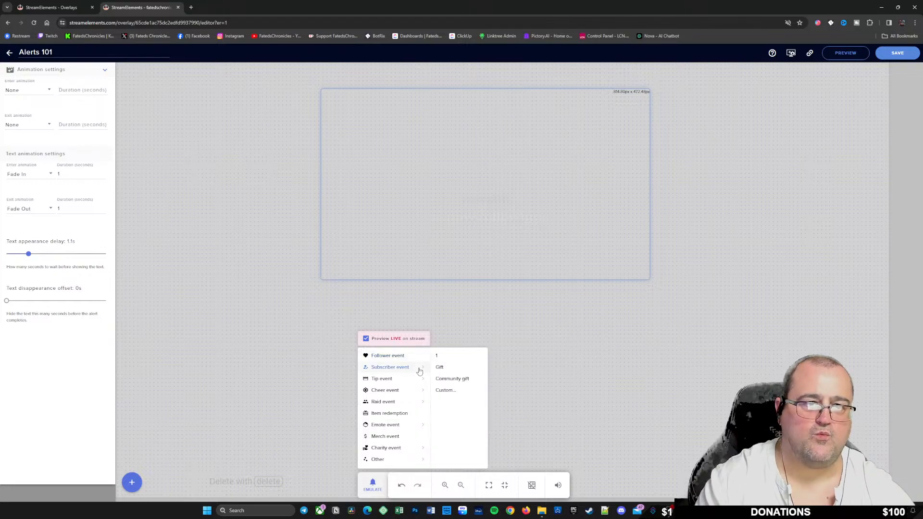
pyautogui.click(10, 54)
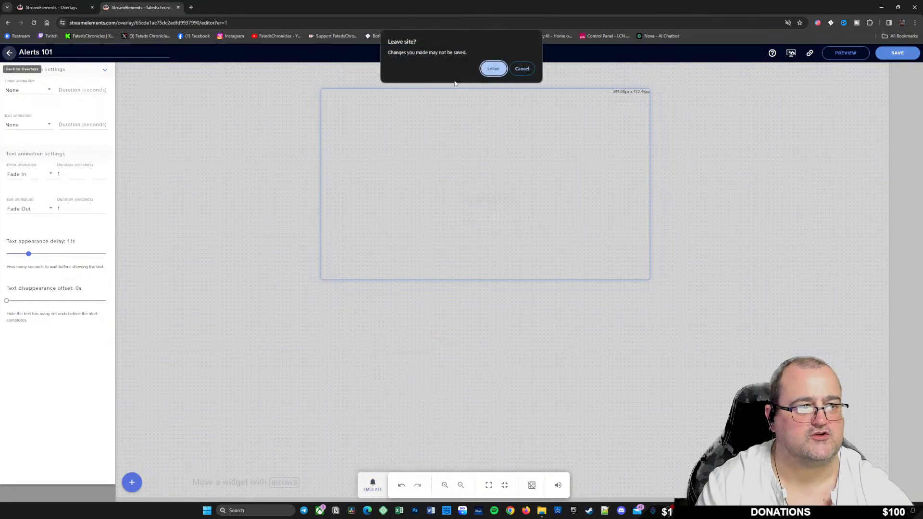
pyautogui.click(493, 69)
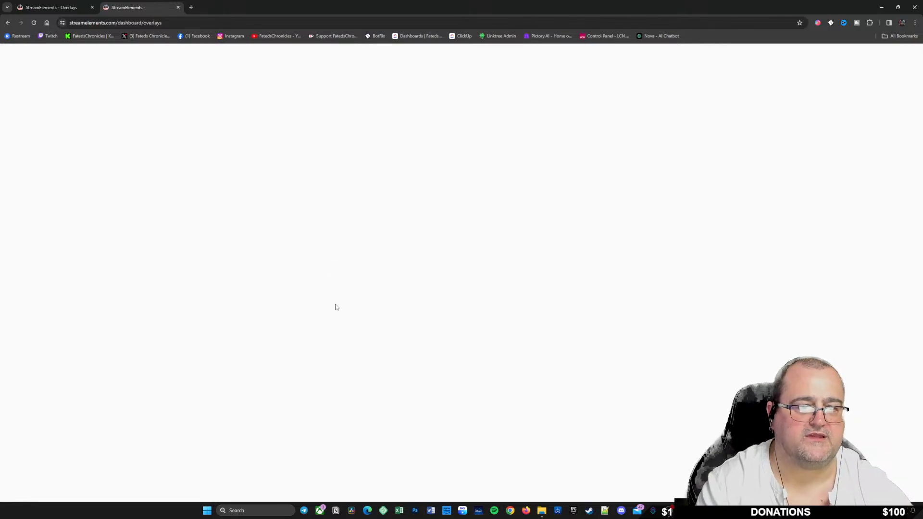